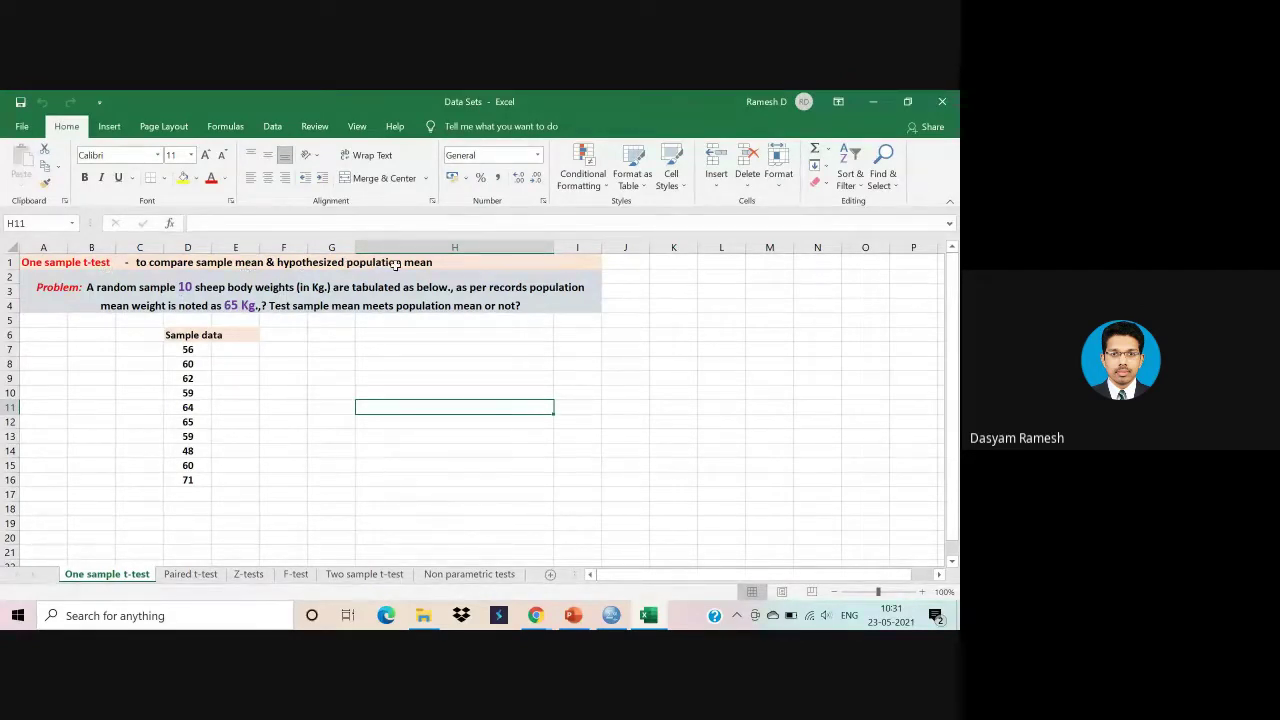
Copy the ten sample values in D7:D16 and paste them into the first column of the SPSS Data Editor.
drag(188, 350, 188, 478)
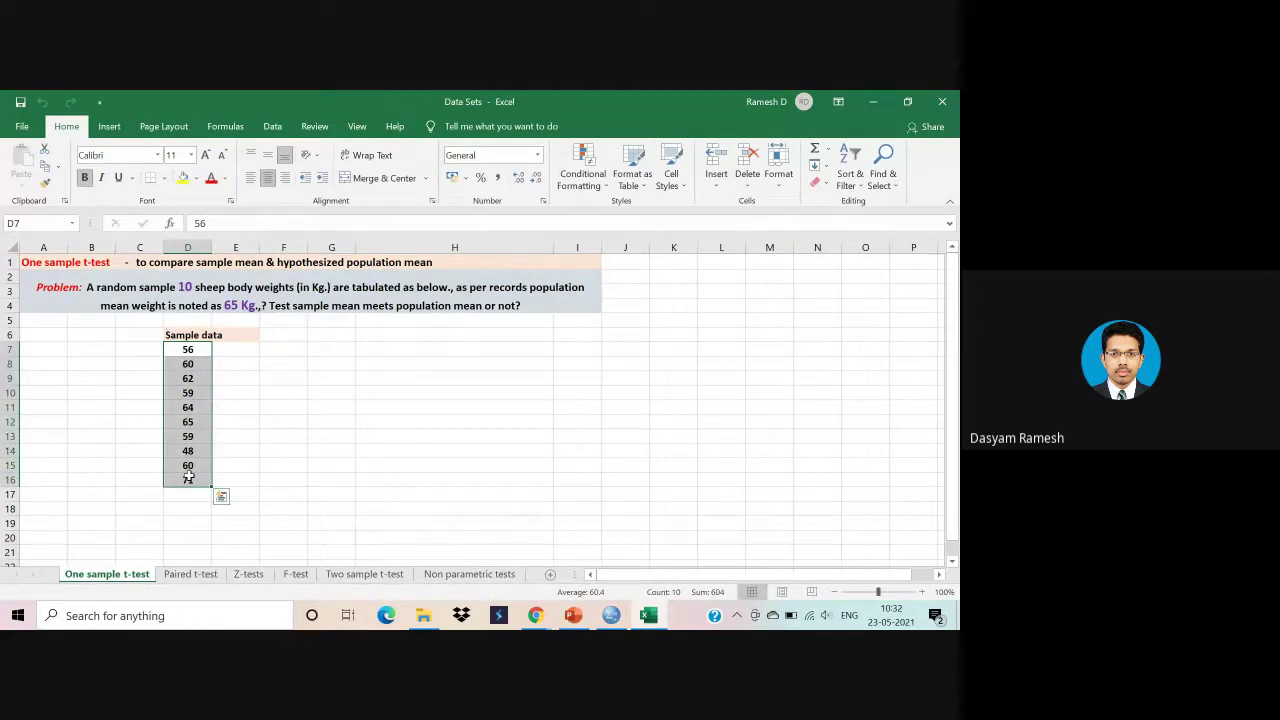
key(ctrl+c)
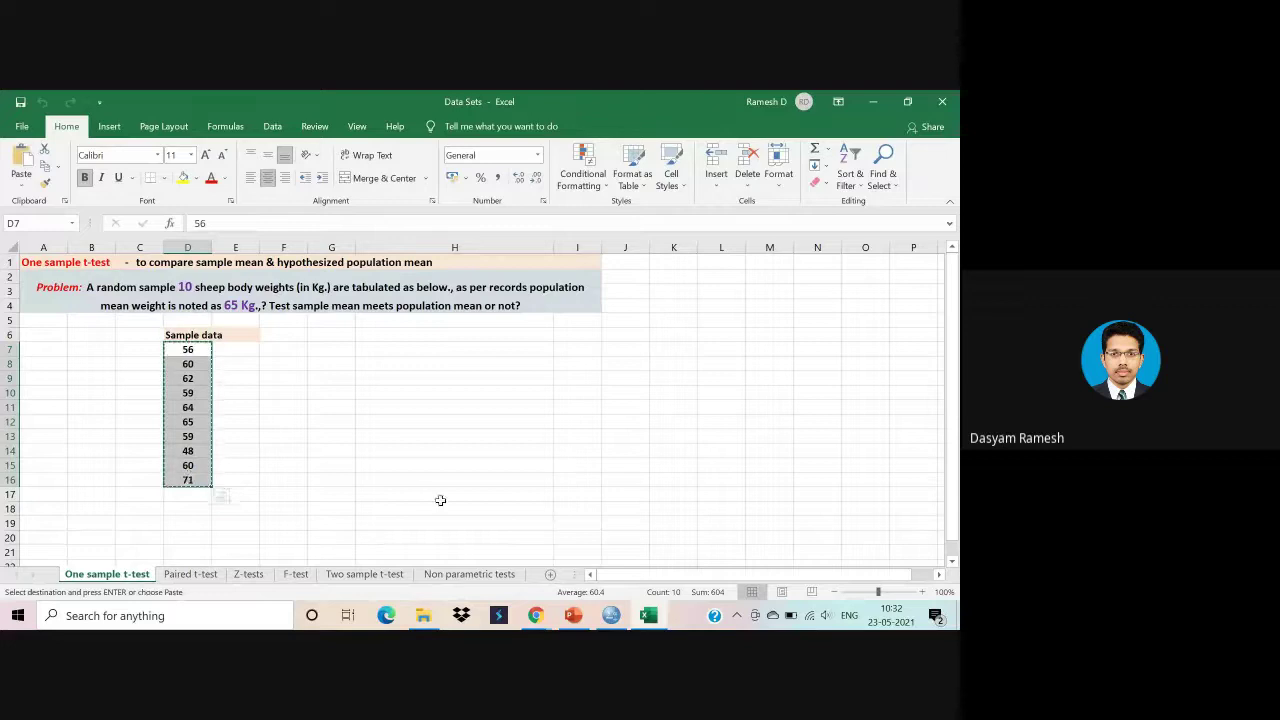
click(611, 615)
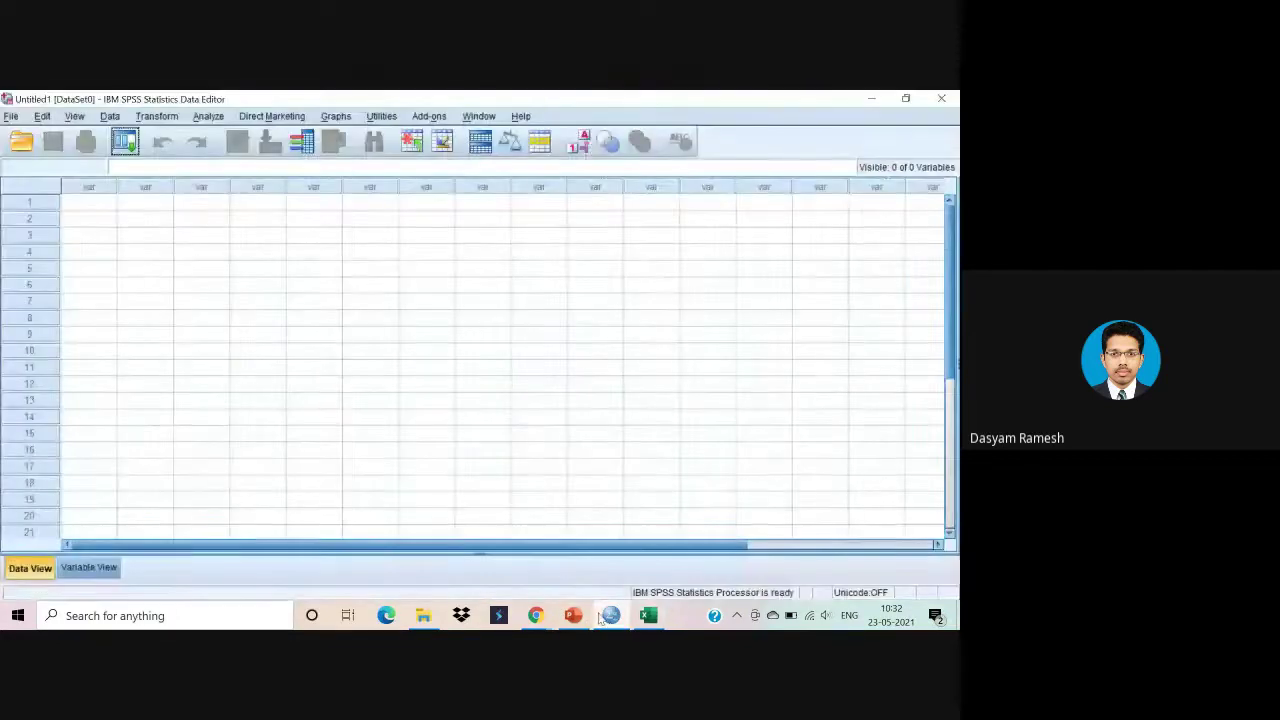
click(106, 206)
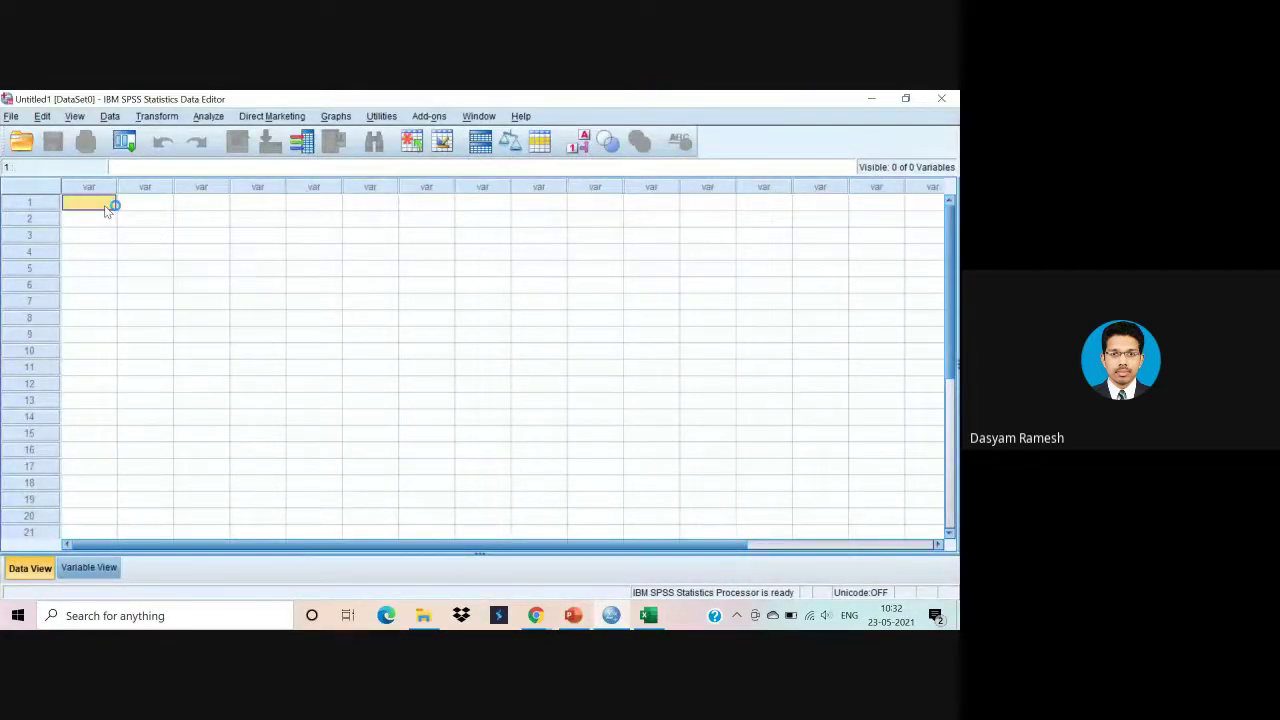
key(ctrl+v)
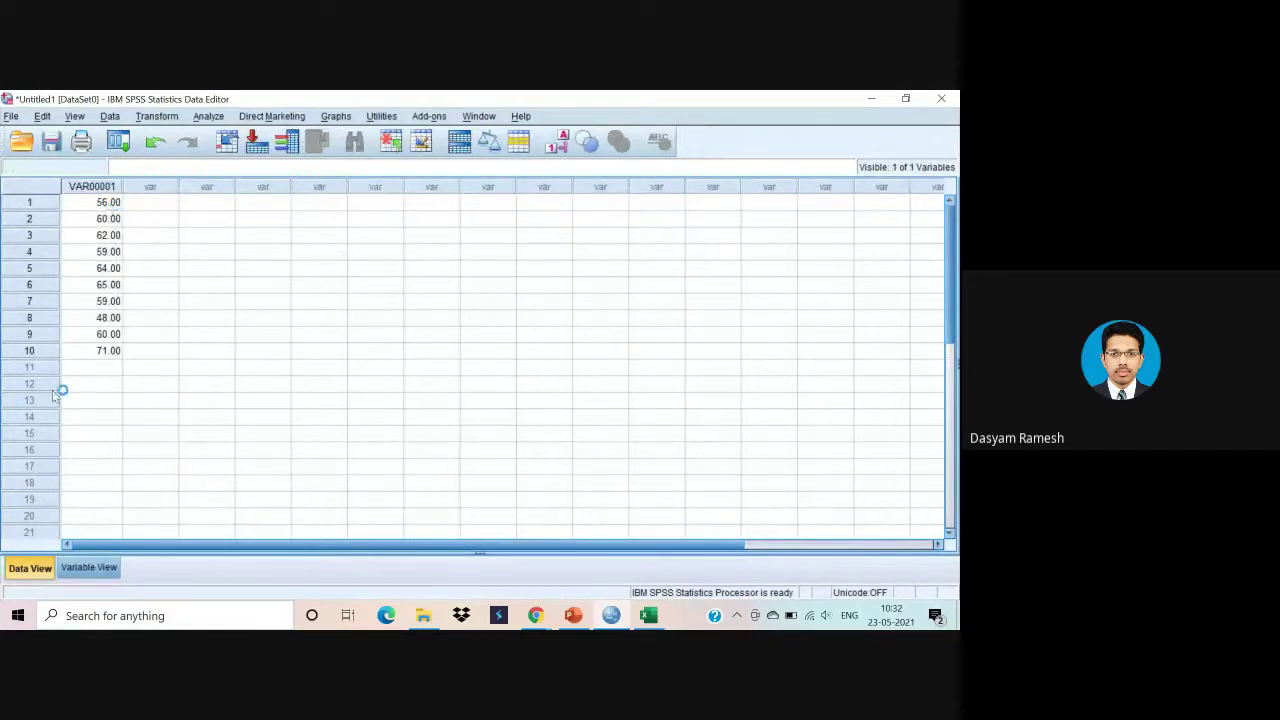
Rename the pasted variable to weight in the variable definitions and return to the data.
click(100, 566)
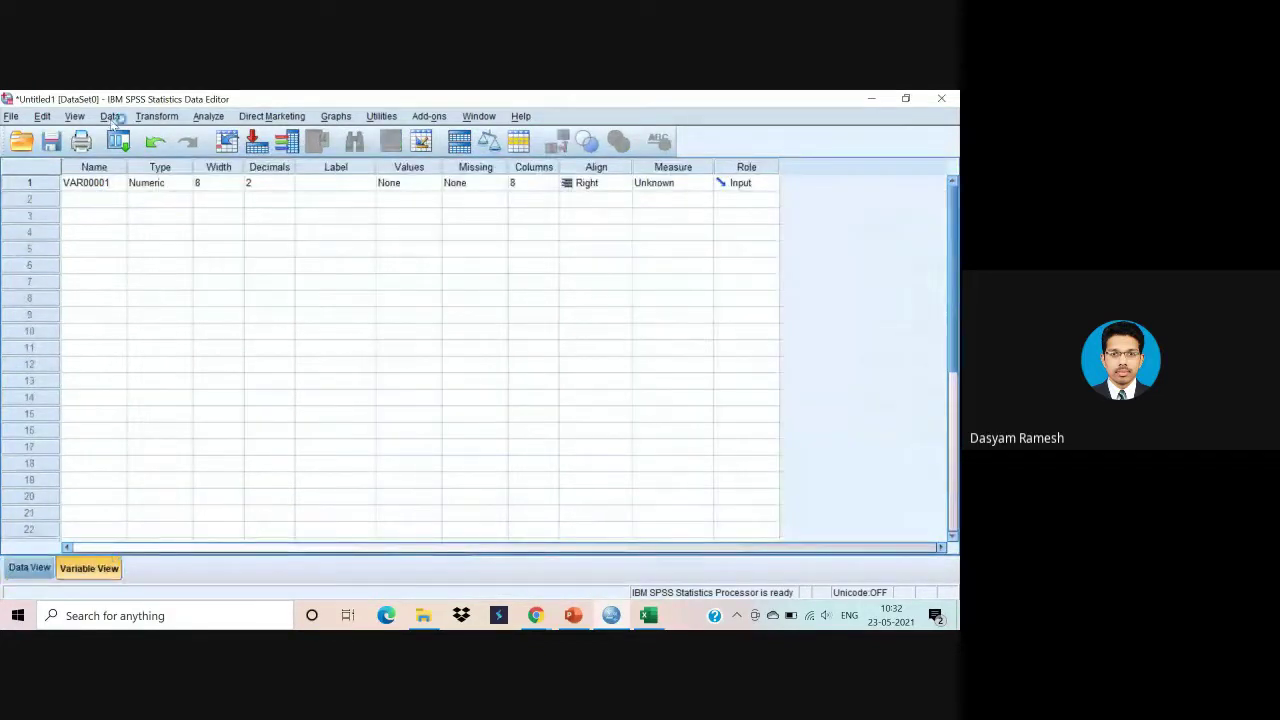
click(100, 182)
text(we)
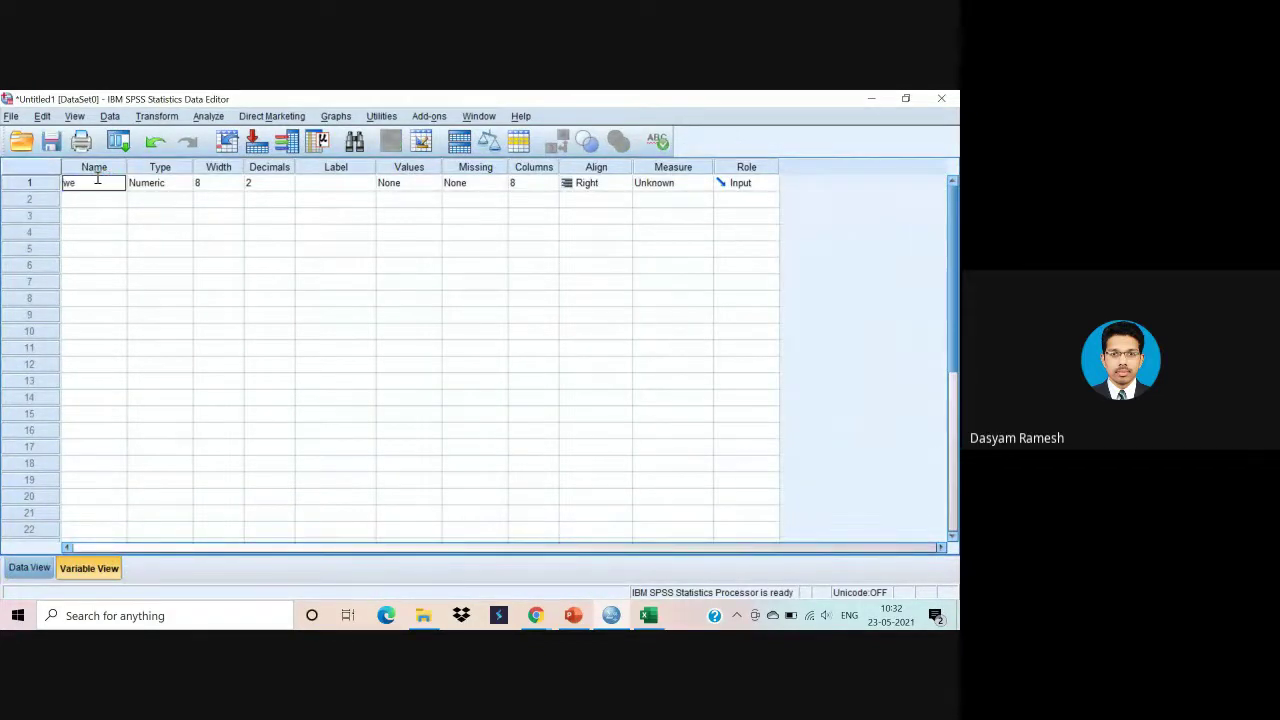
text(ight)
click(33, 566)
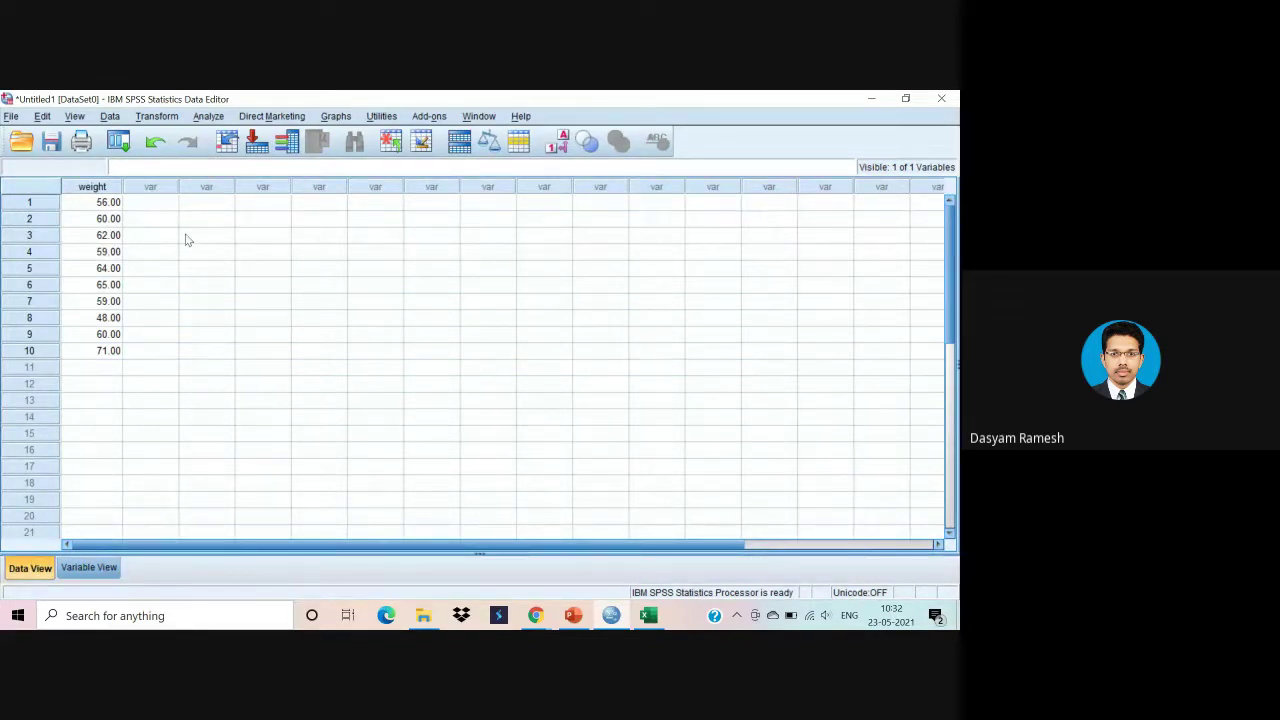
Shrink the data editor beside the worksheet and set up a One-Sample T Test with weight as the test variable.
click(906, 98)
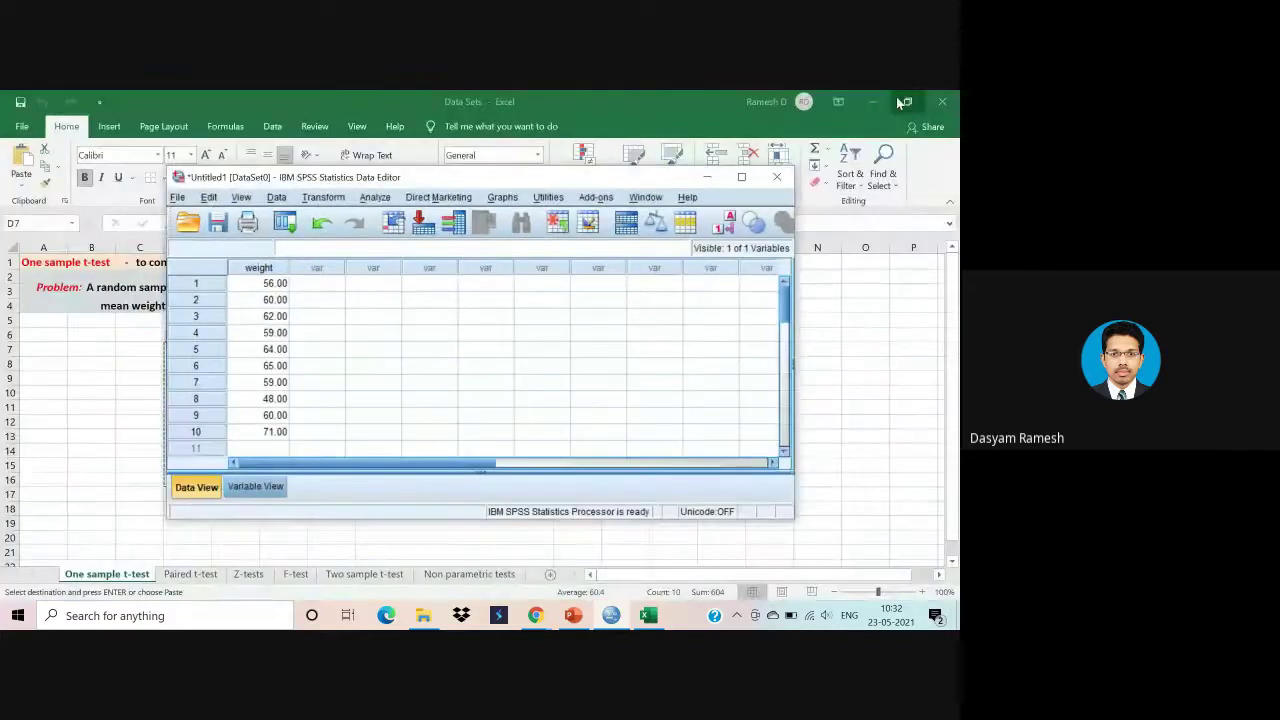
drag(530, 182, 730, 172)
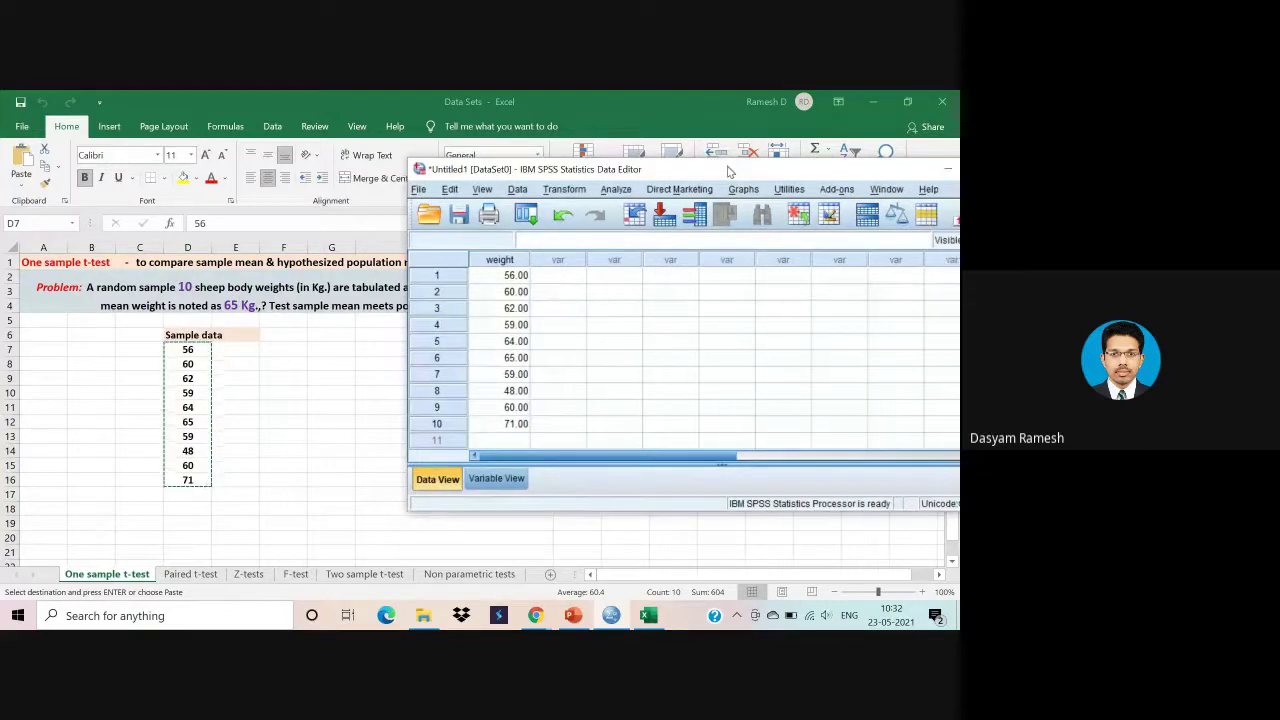
click(617, 190)
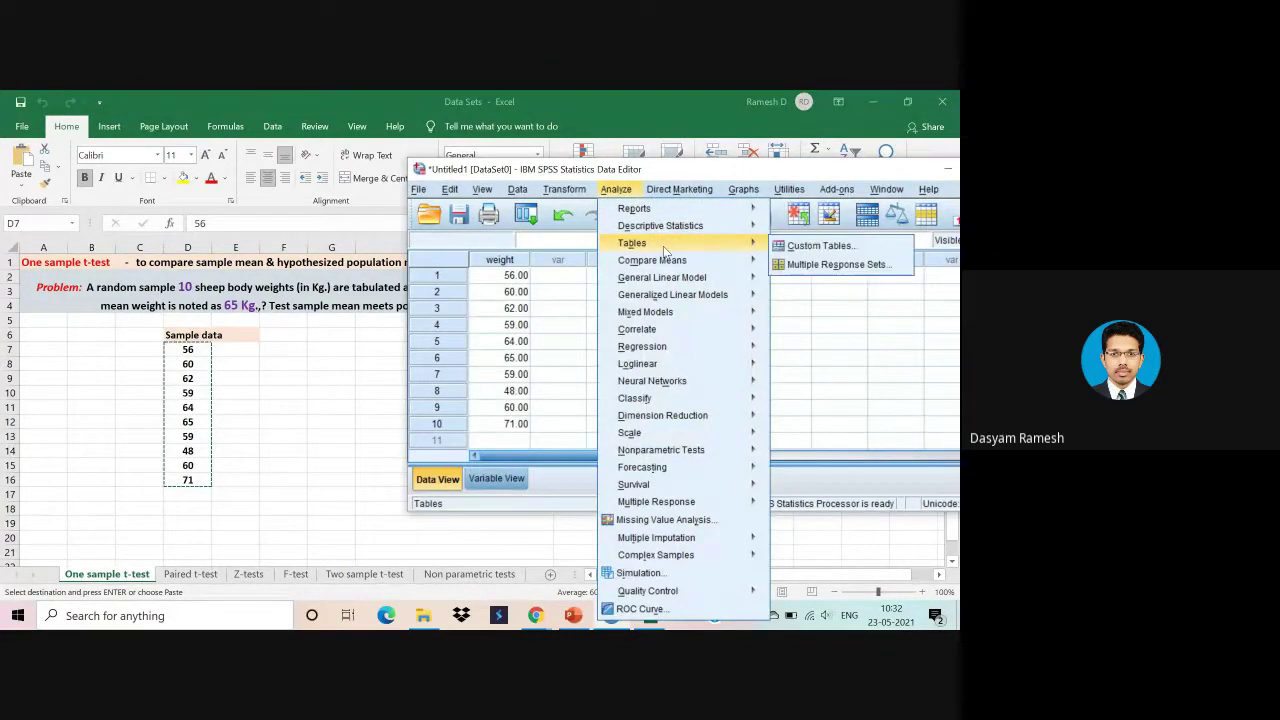
mouse_move(668, 261)
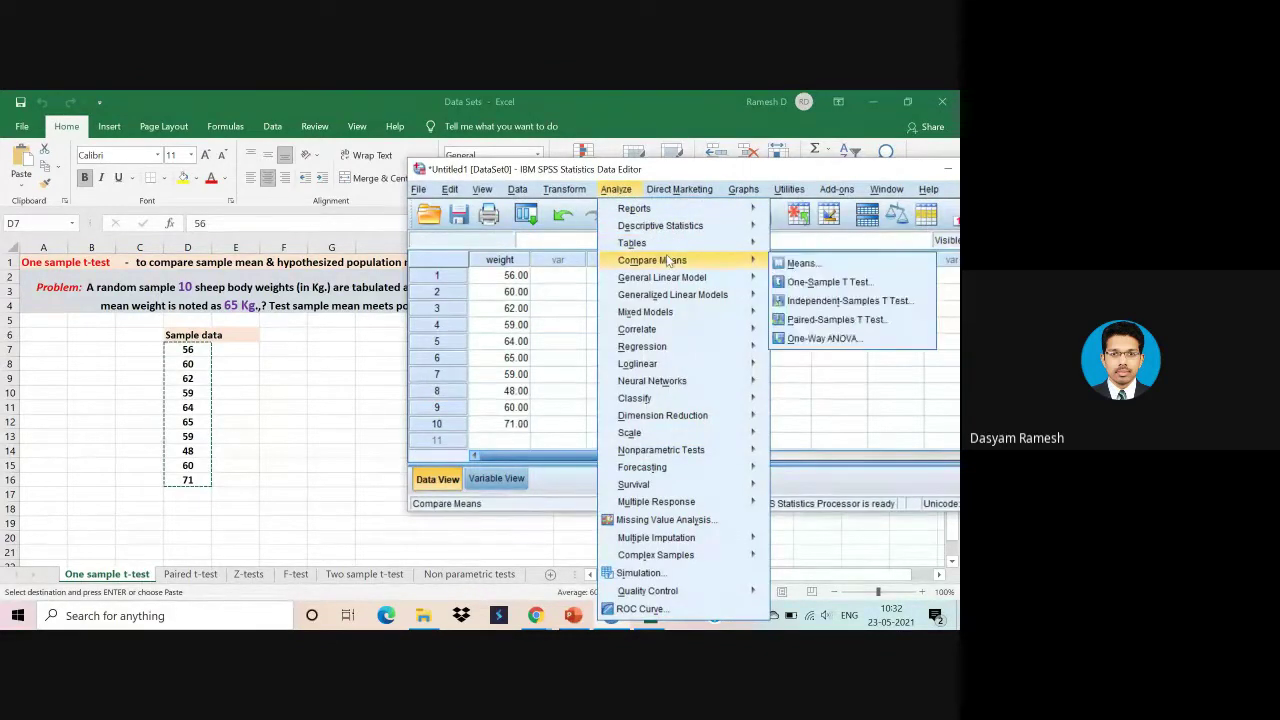
click(810, 282)
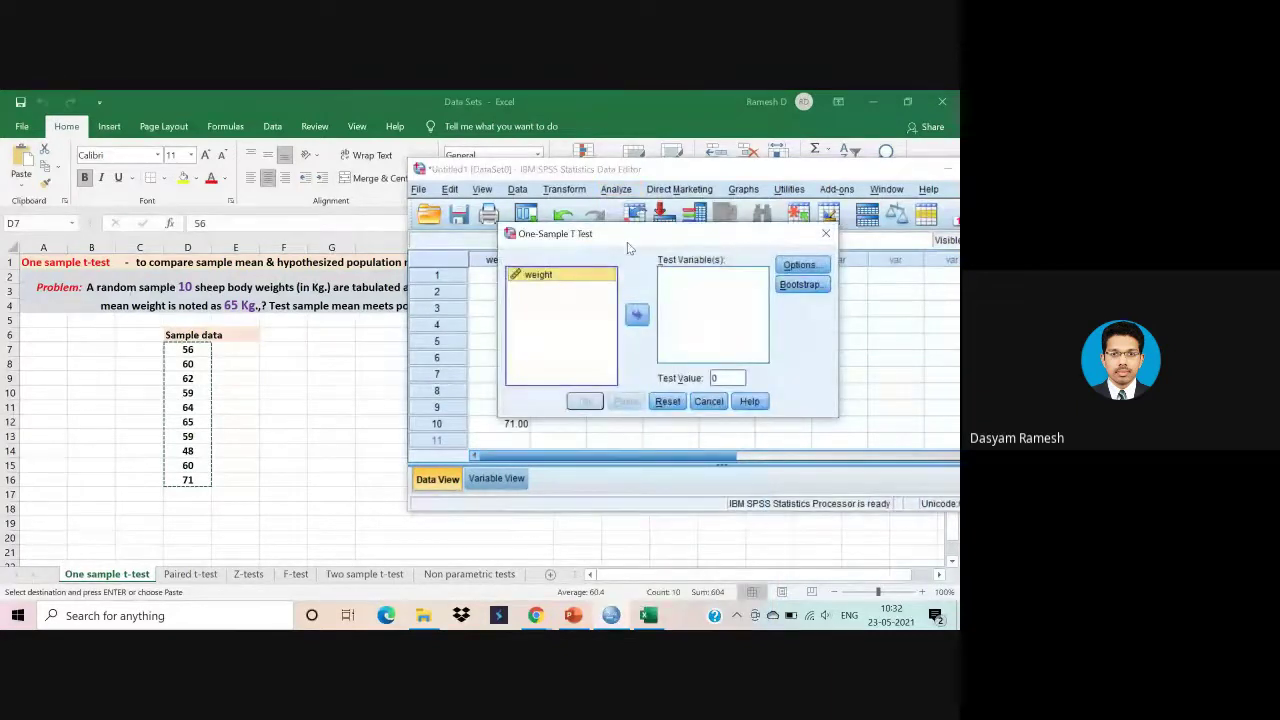
drag(631, 239, 712, 229)
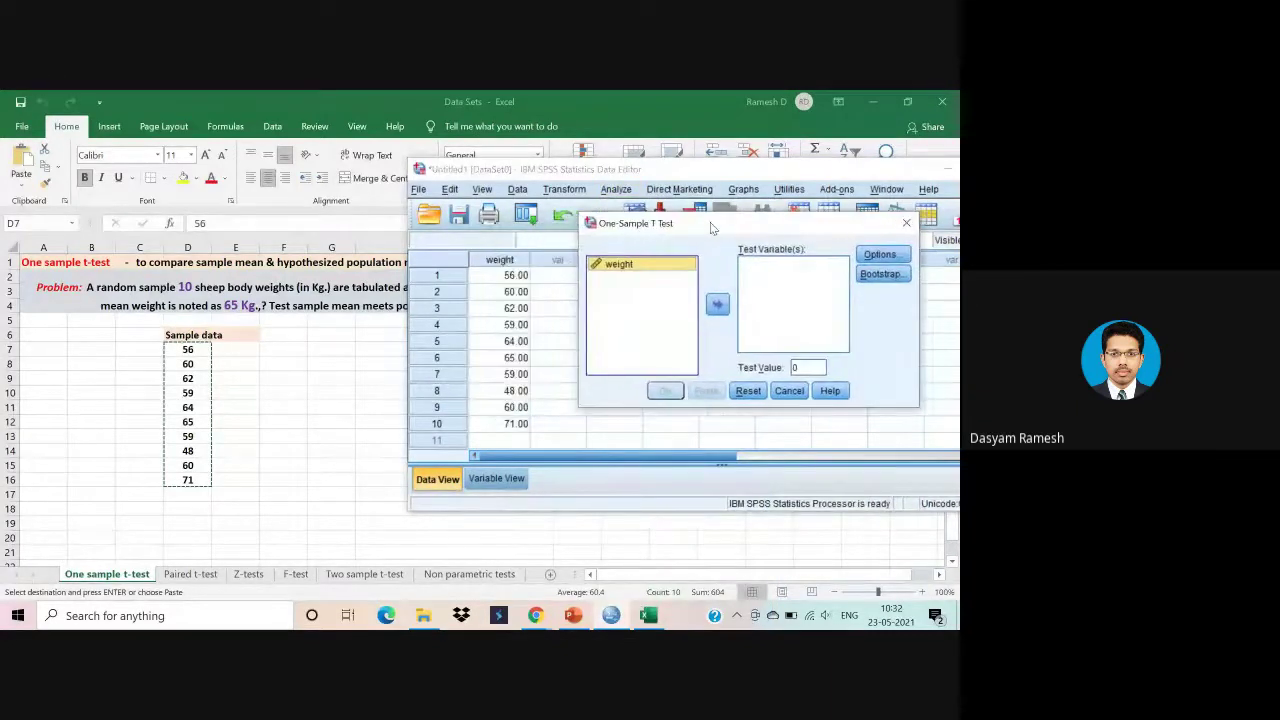
click(716, 305)
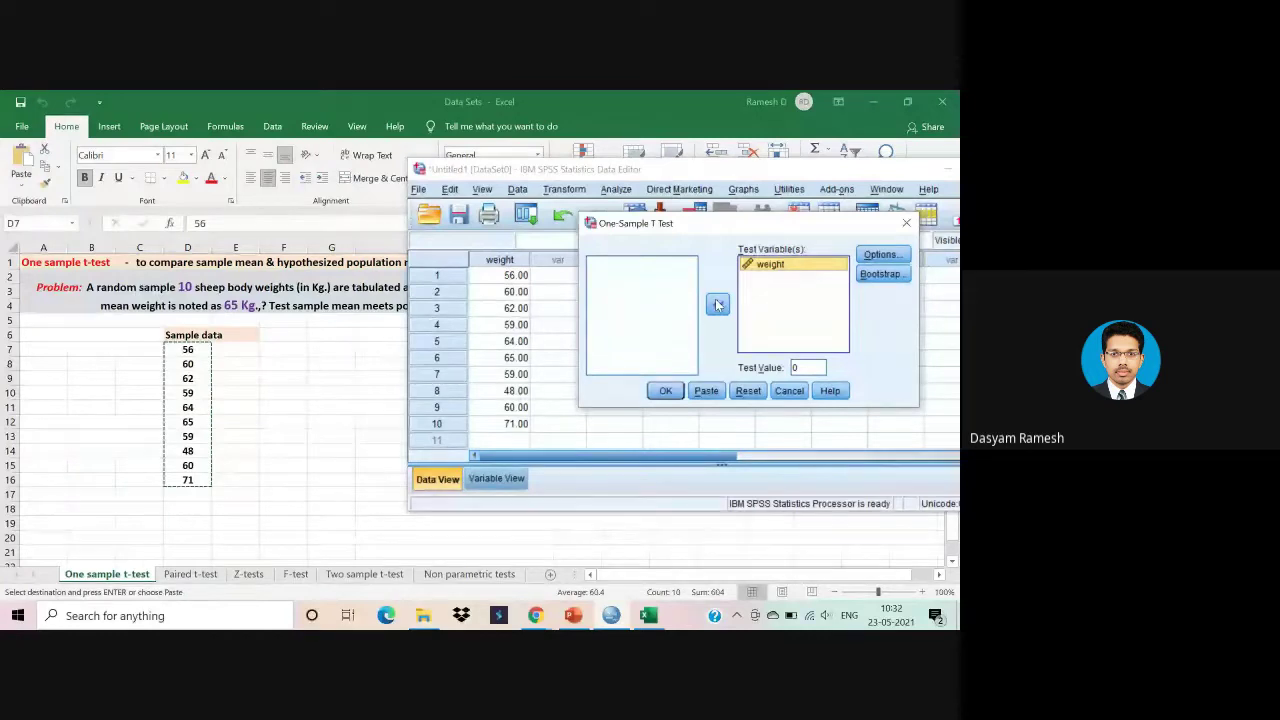
Set the test value to 65 and run the one-sample t test.
double_click(797, 367)
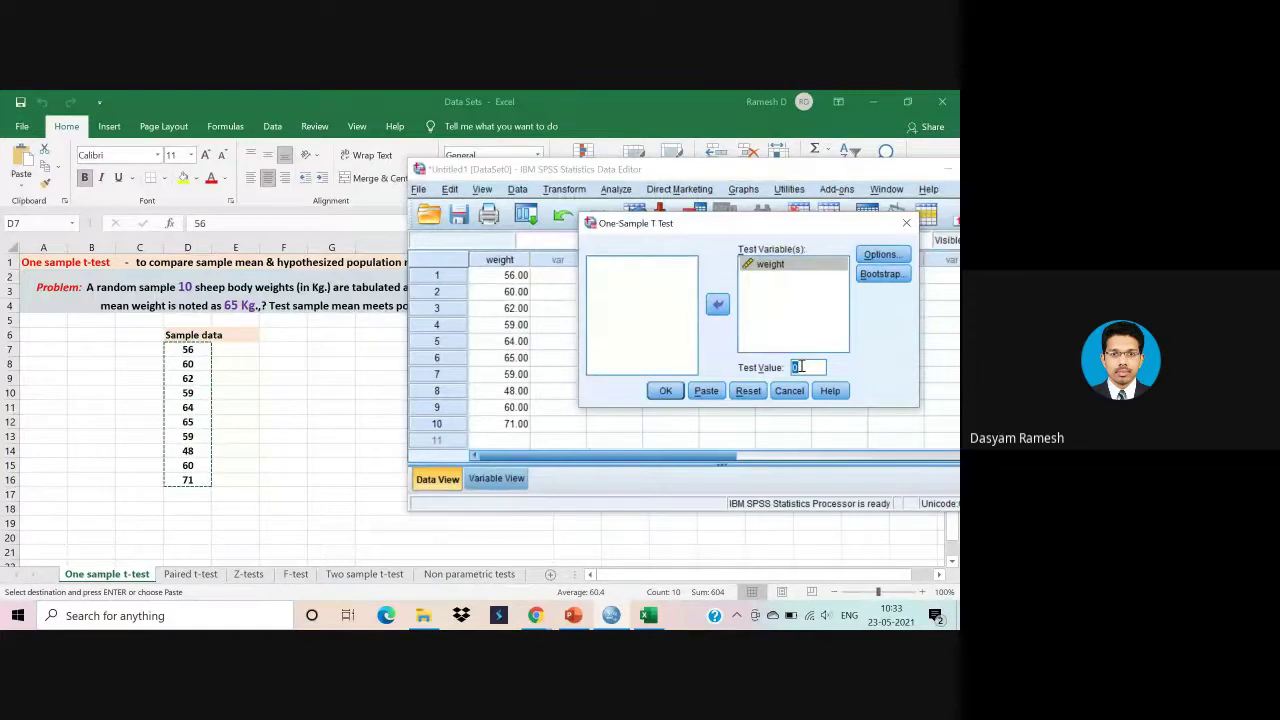
text(65)
click(667, 391)
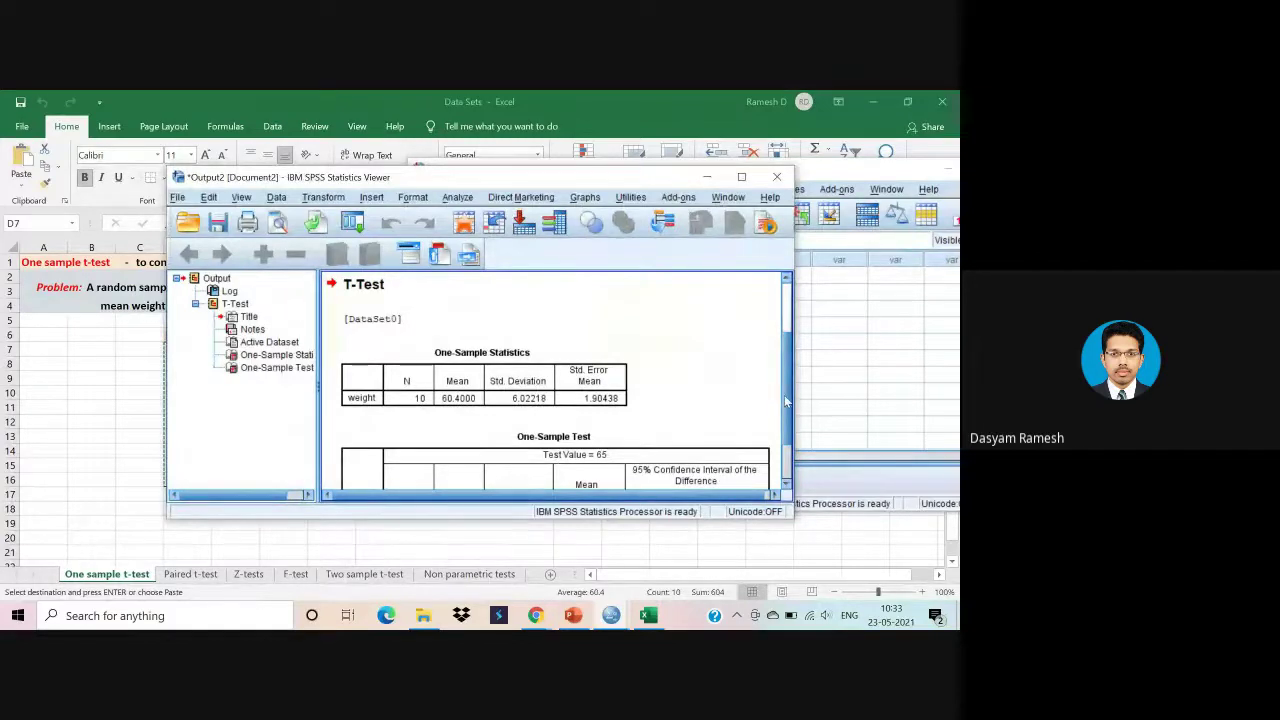
Examine the One-Sample Statistics and One-Sample Test tables with the output placed beside the sample data.
scroll(784, 404, down, 2)
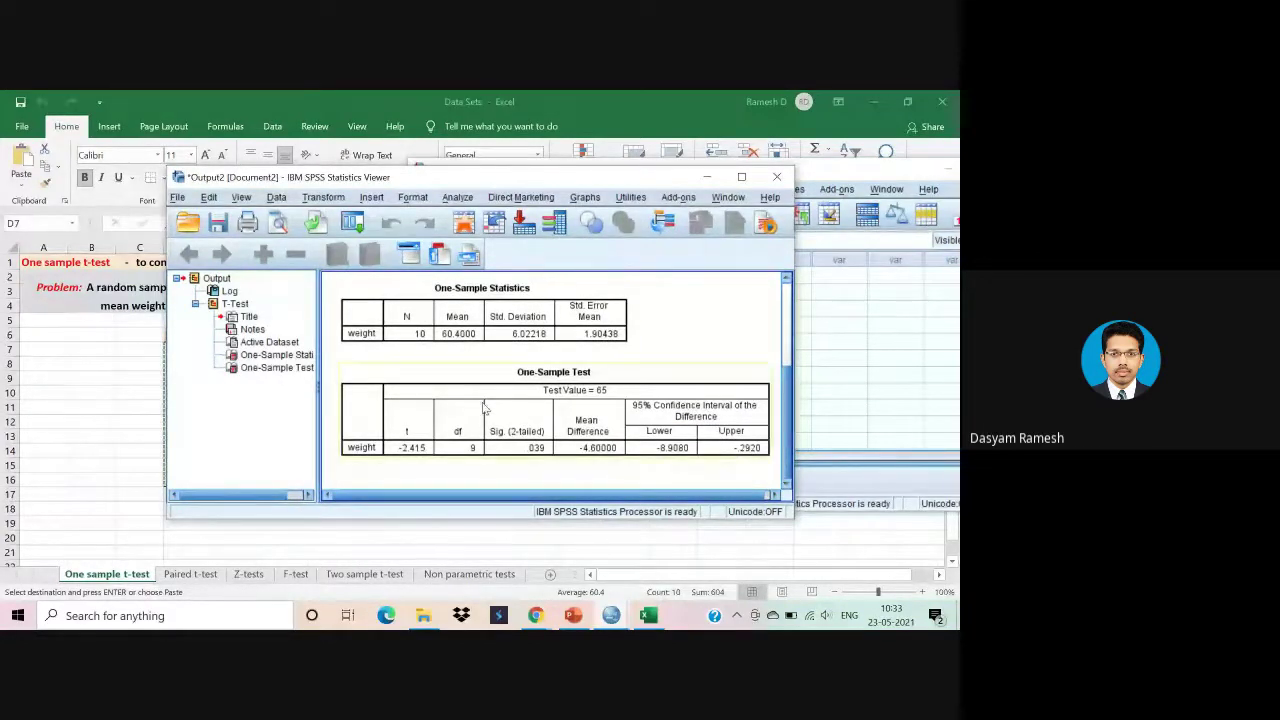
drag(478, 185, 607, 177)
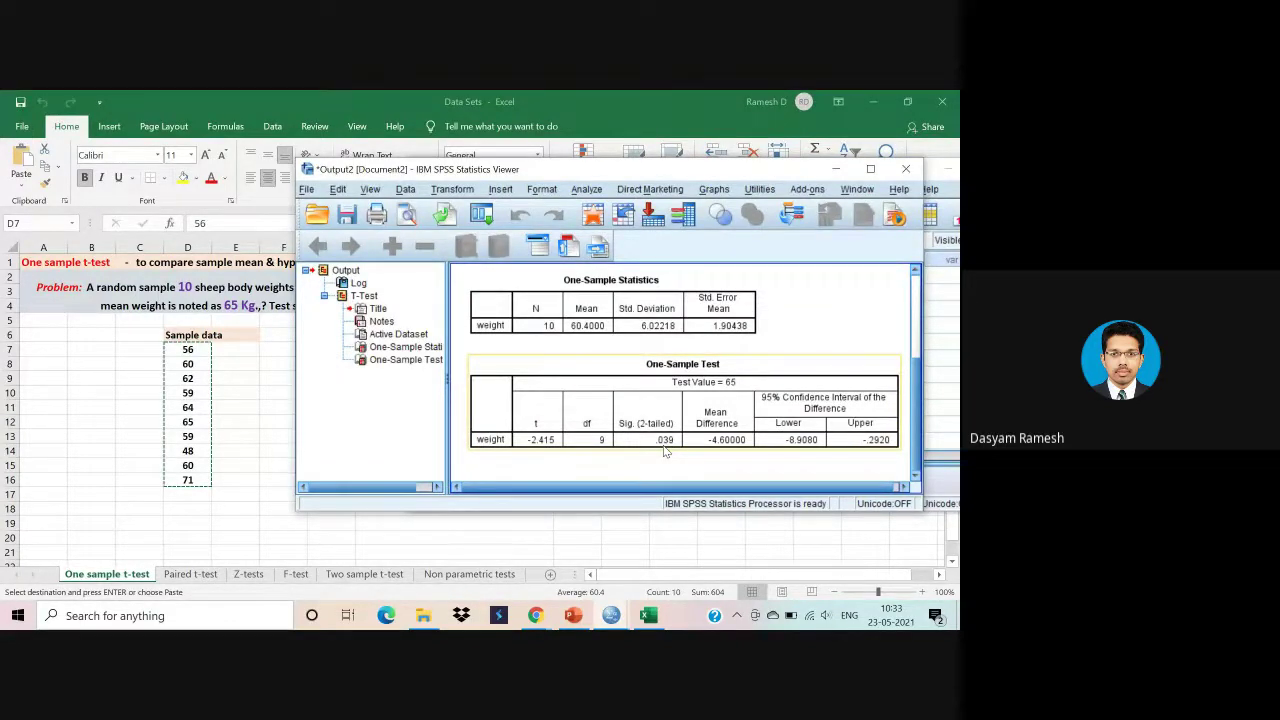
click(686, 420)
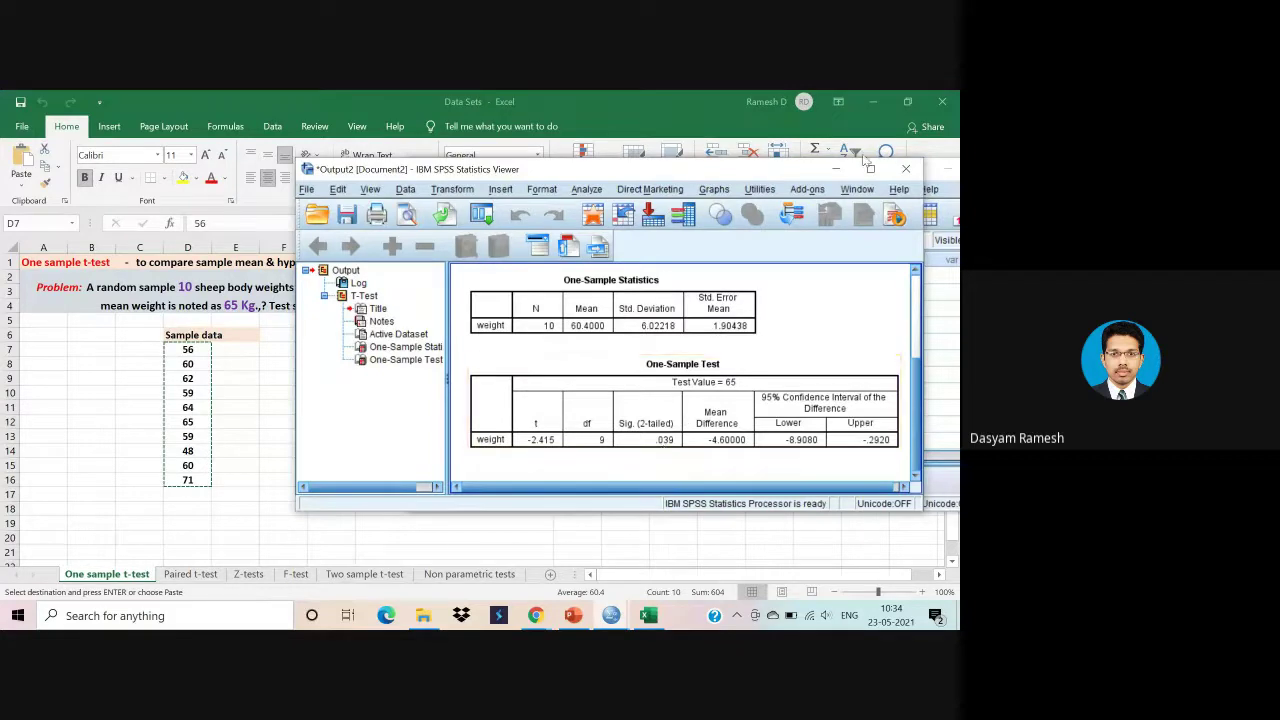
Minimise the SPSS output and data windows and return to the one sample t-test worksheet in Excel.
click(837, 170)
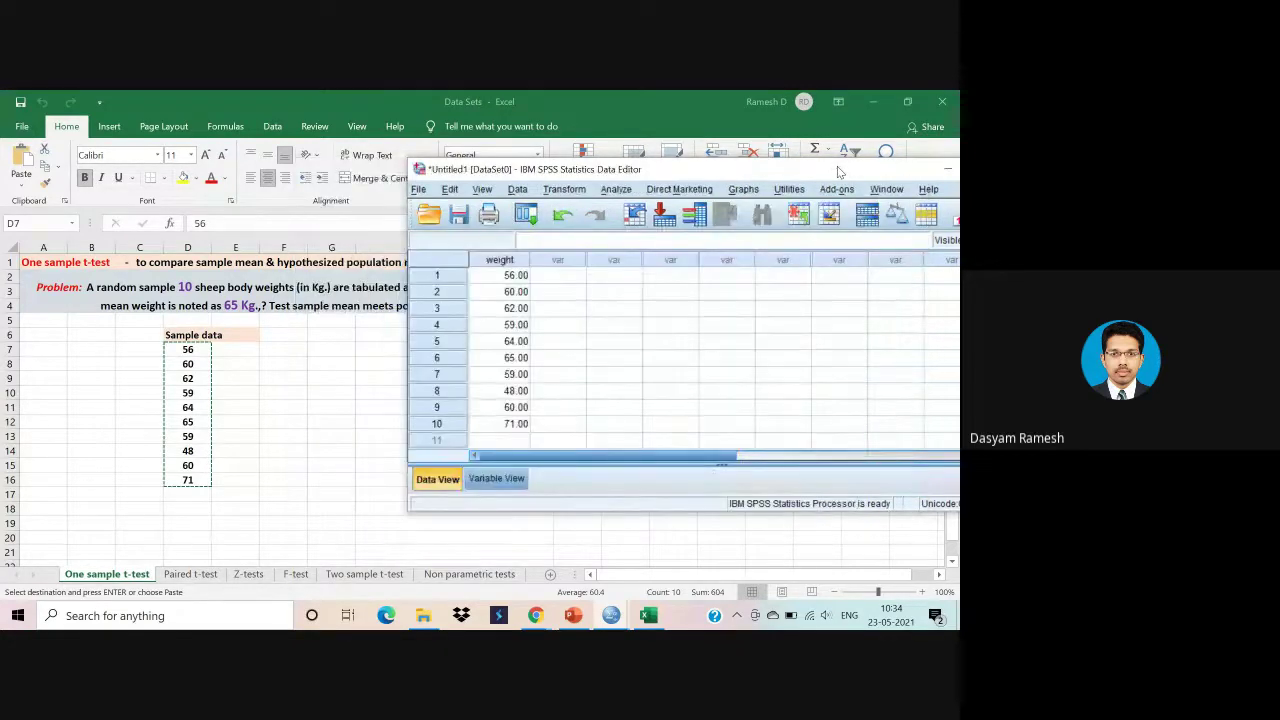
click(947, 169)
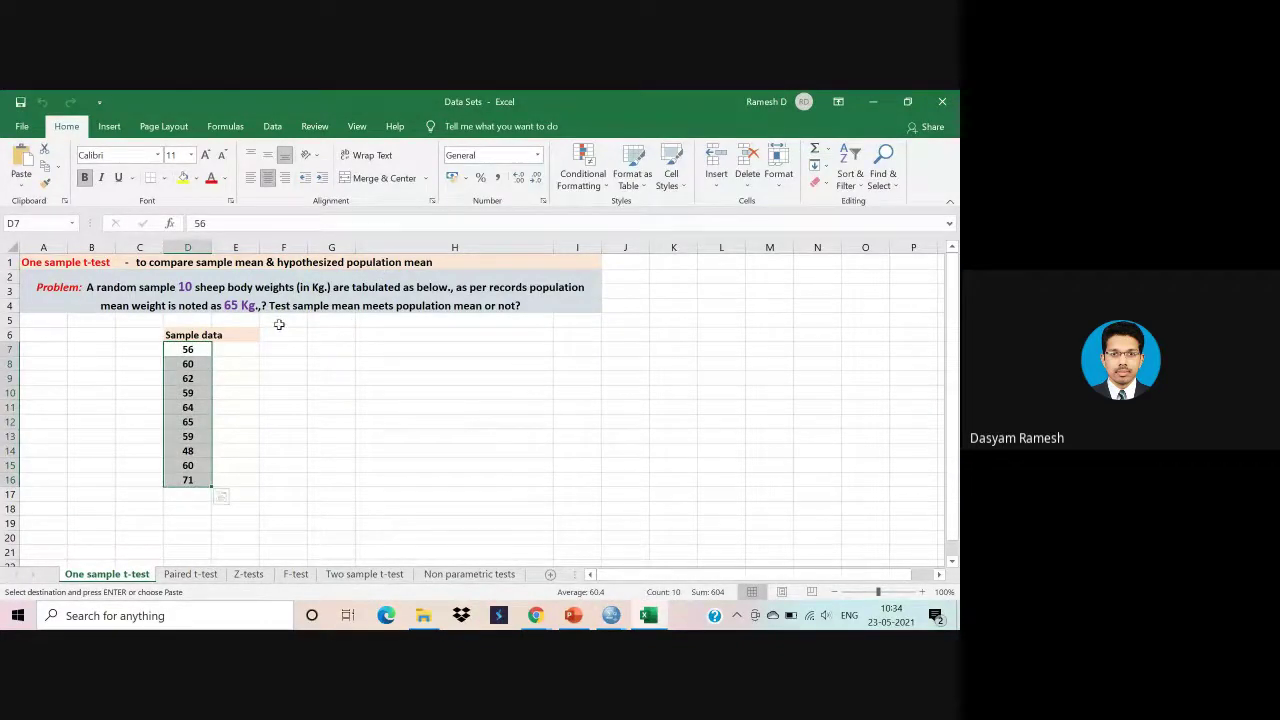
click(236, 262)
click(328, 434)
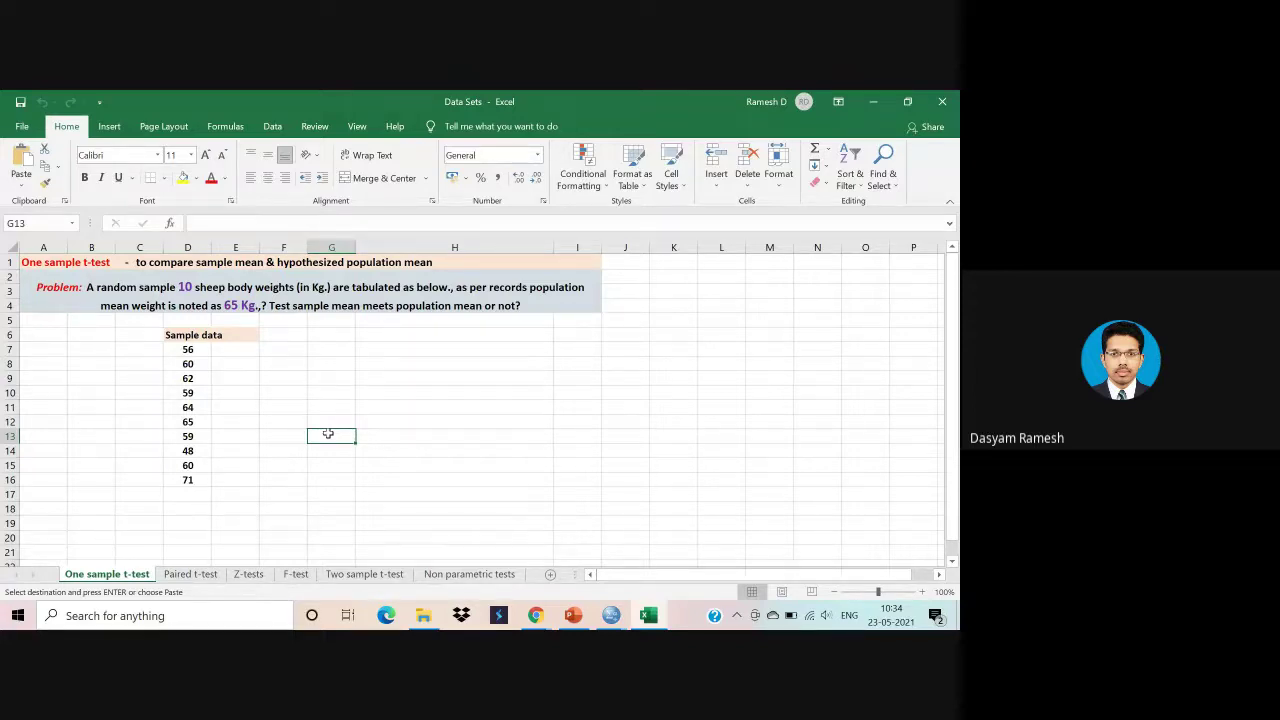
Bring back the SPSS output to review the one-sample t test results, and minimise it again.
mouse_move(612, 620)
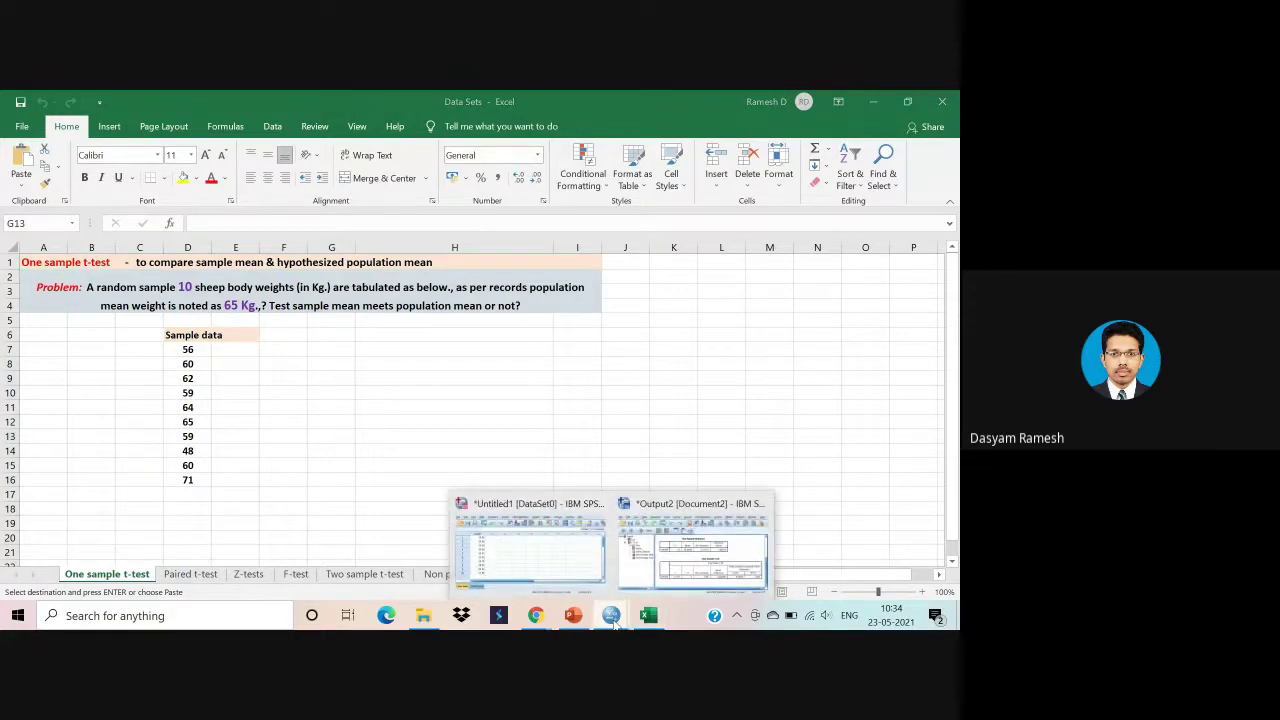
click(684, 558)
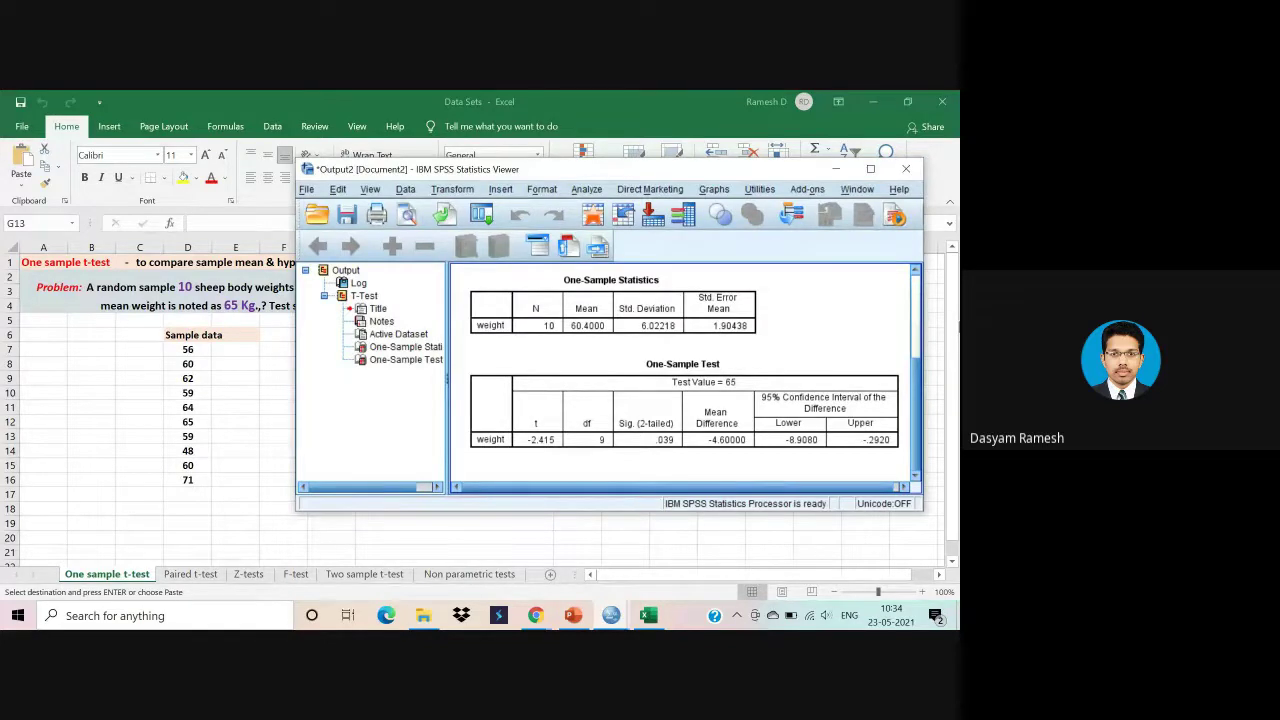
click(836, 169)
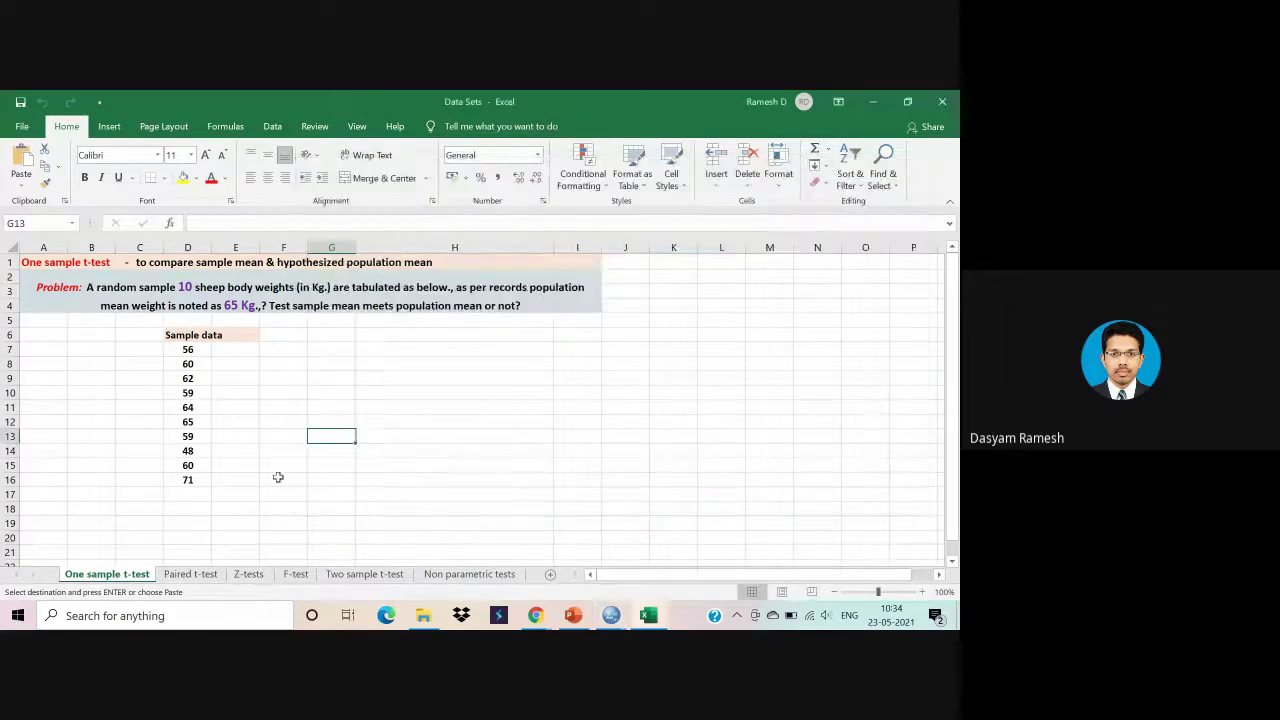
click(194, 577)
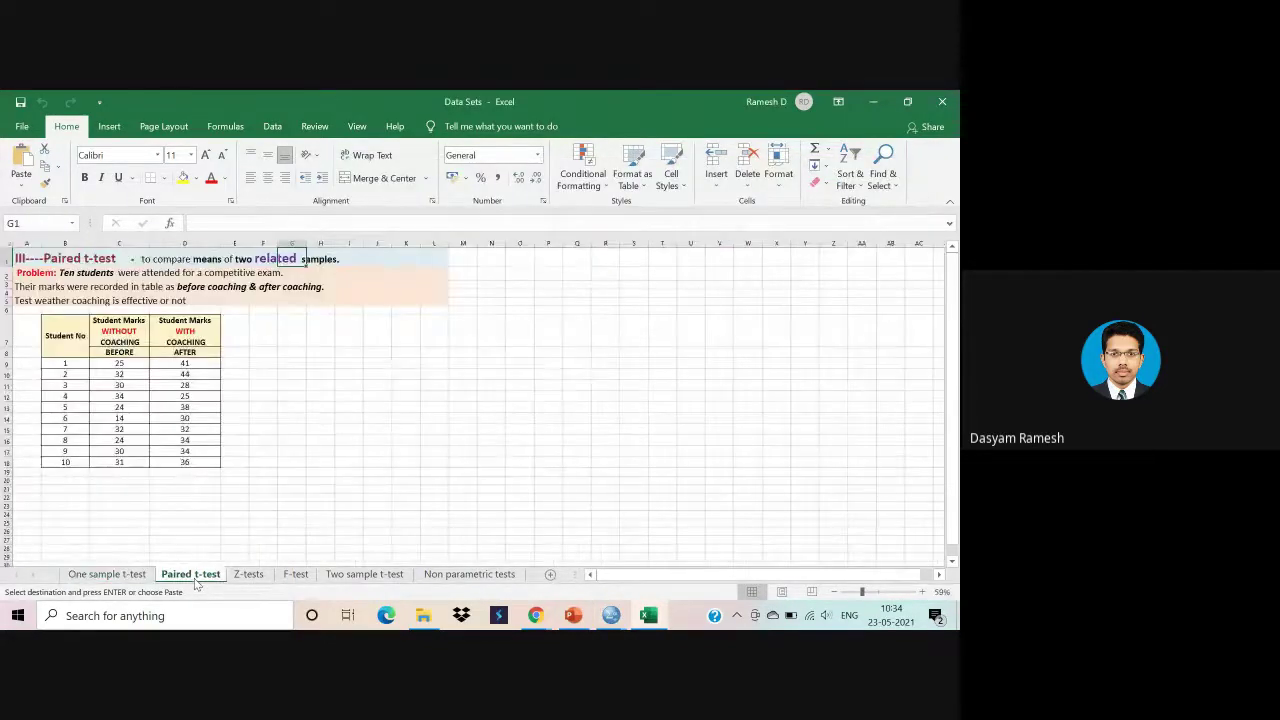
scroll(264, 489, down, 2)
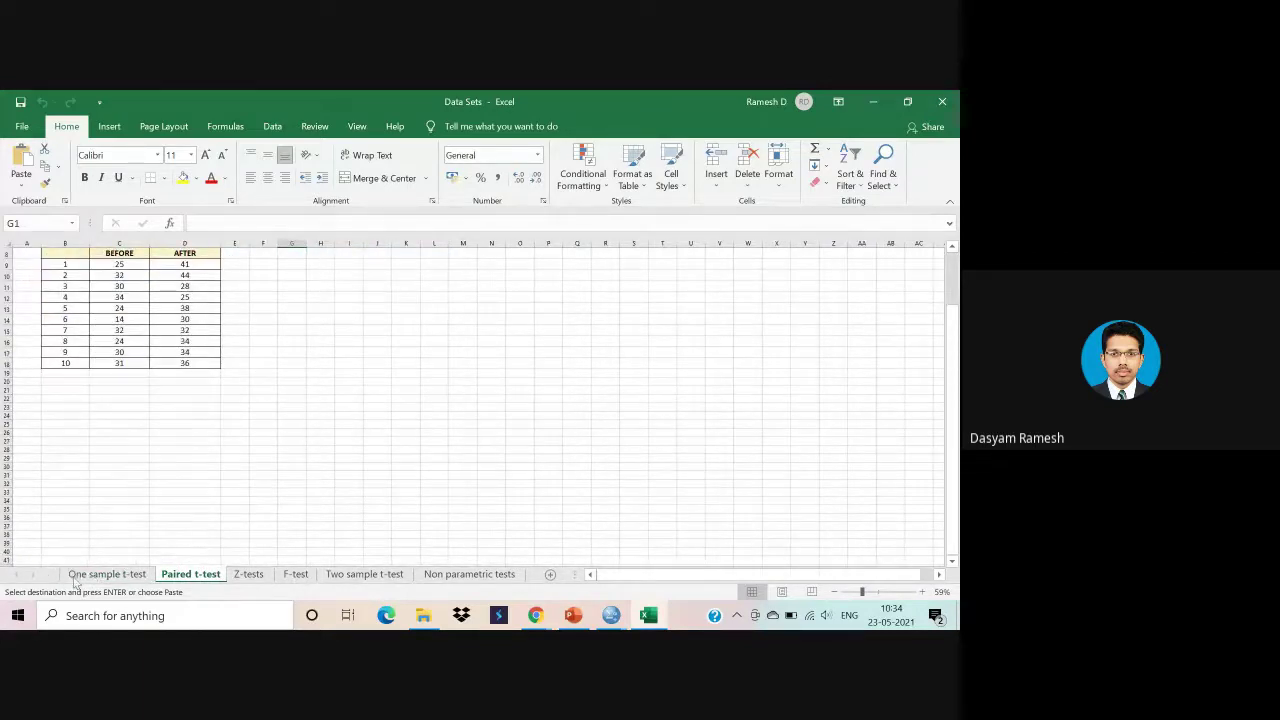
click(108, 577)
scroll(201, 509, up, 3)
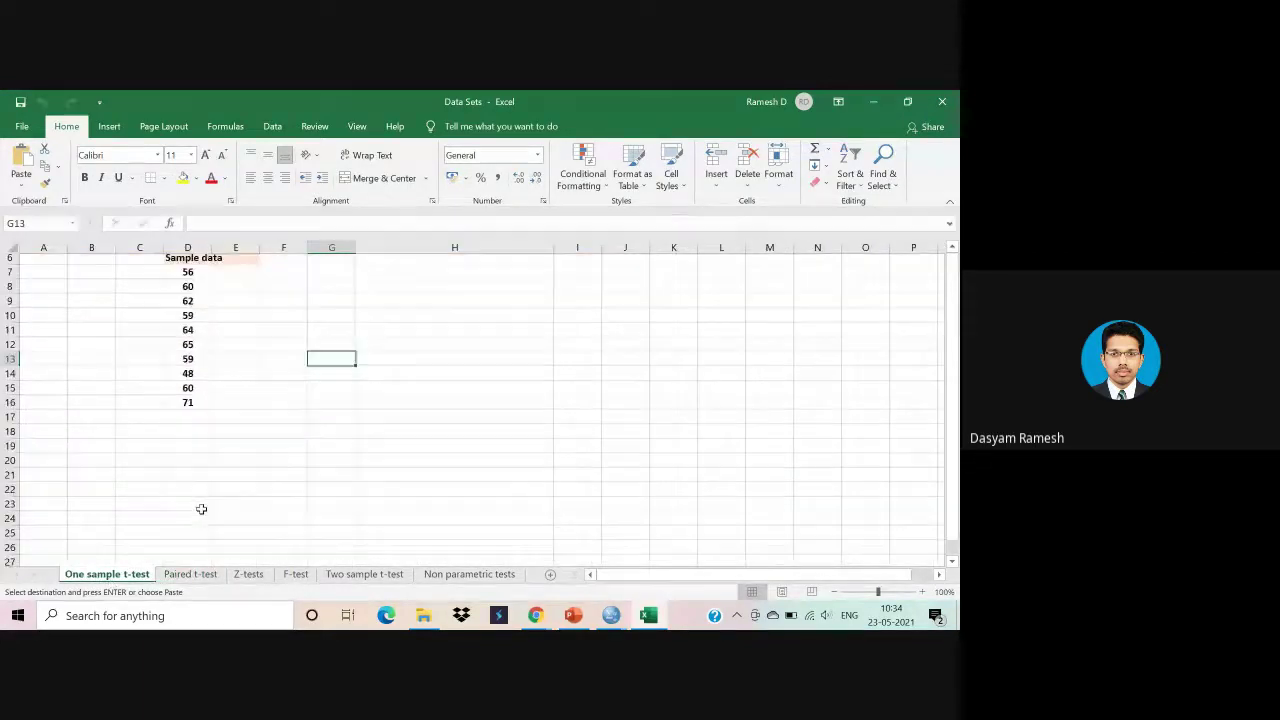
scroll(201, 509, down, 2)
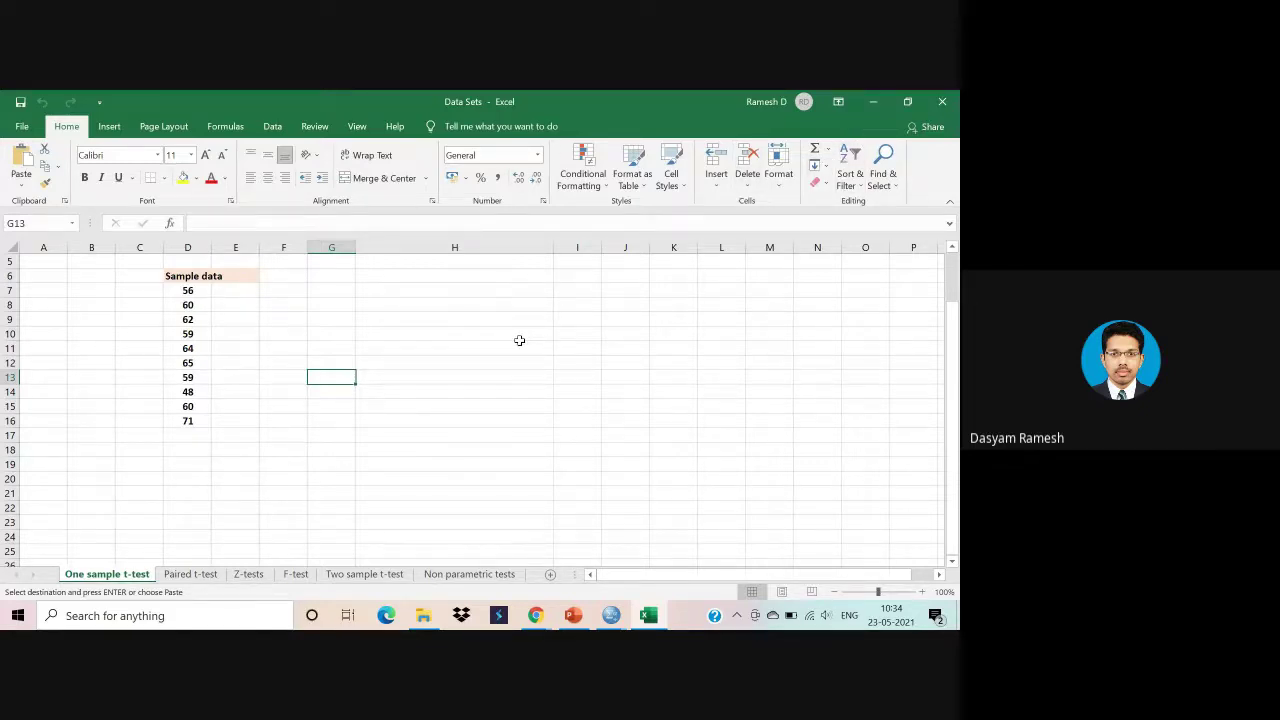
click(519, 338)
right_click(519, 338)
key(Escape)
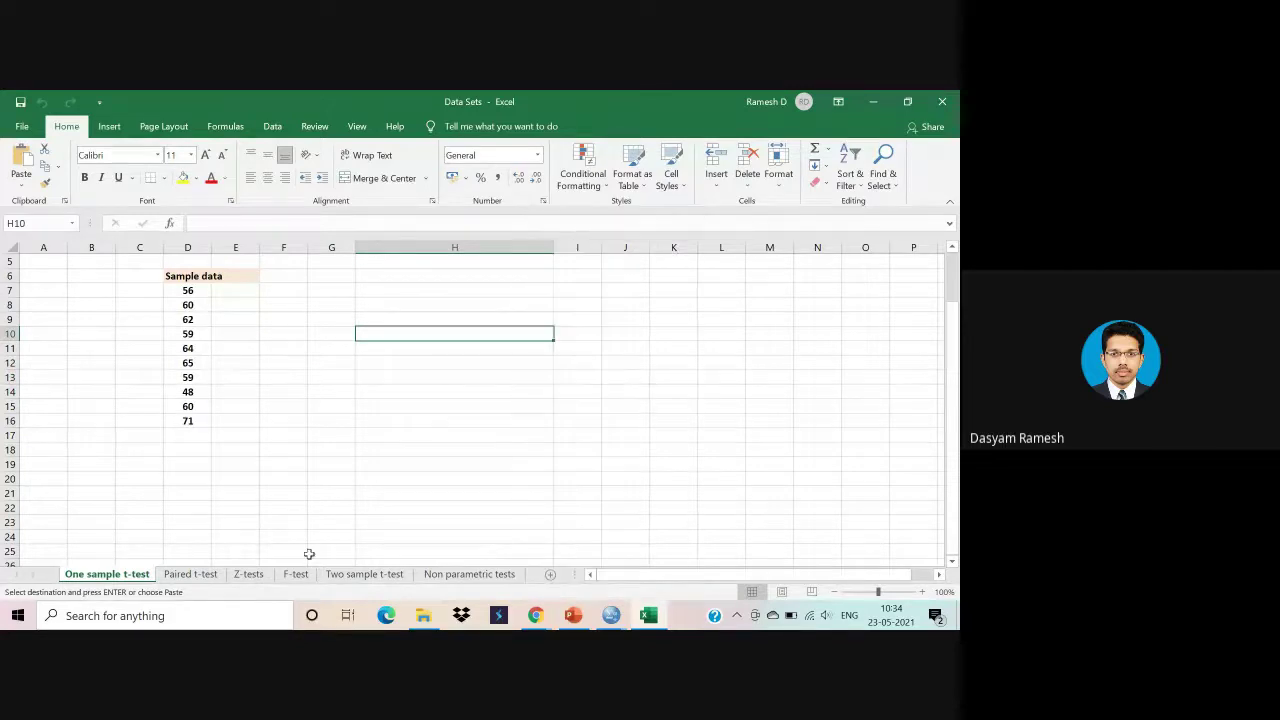
Open the Two sample t-test sheet at 80% zoom and select the DATA header of the stacked diet table.
click(343, 578)
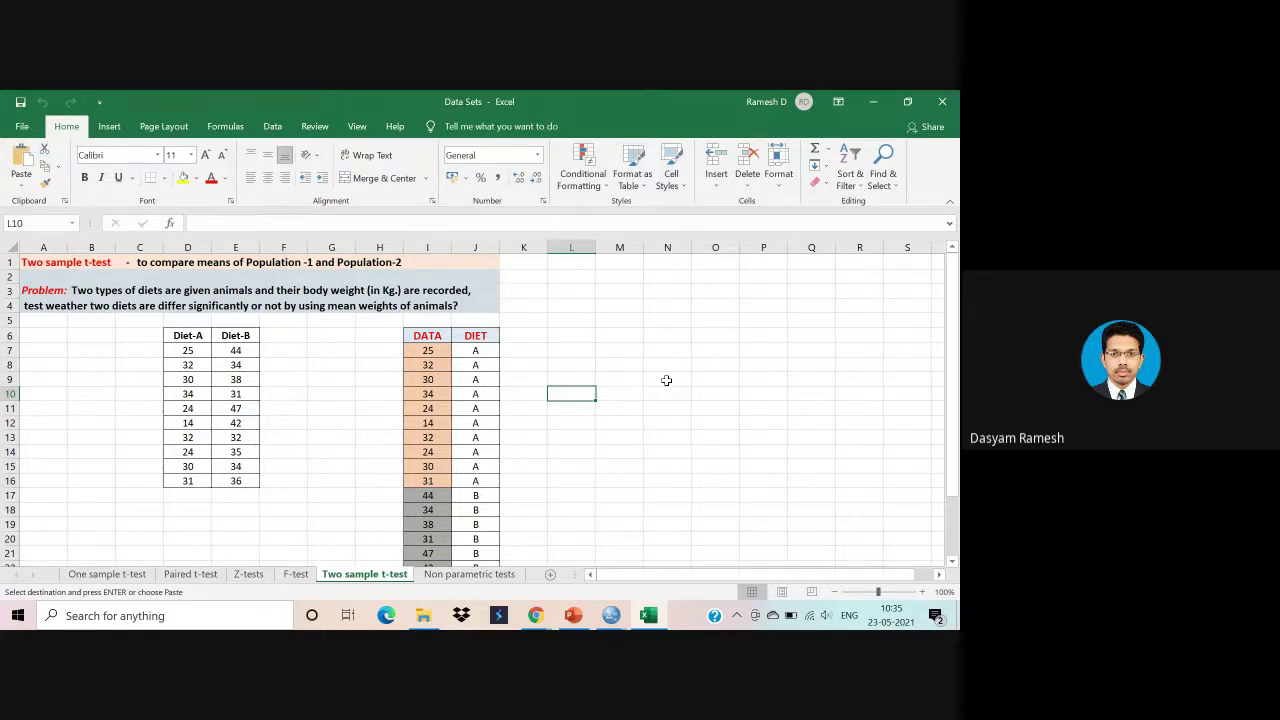
scroll(666, 380, down, 1)
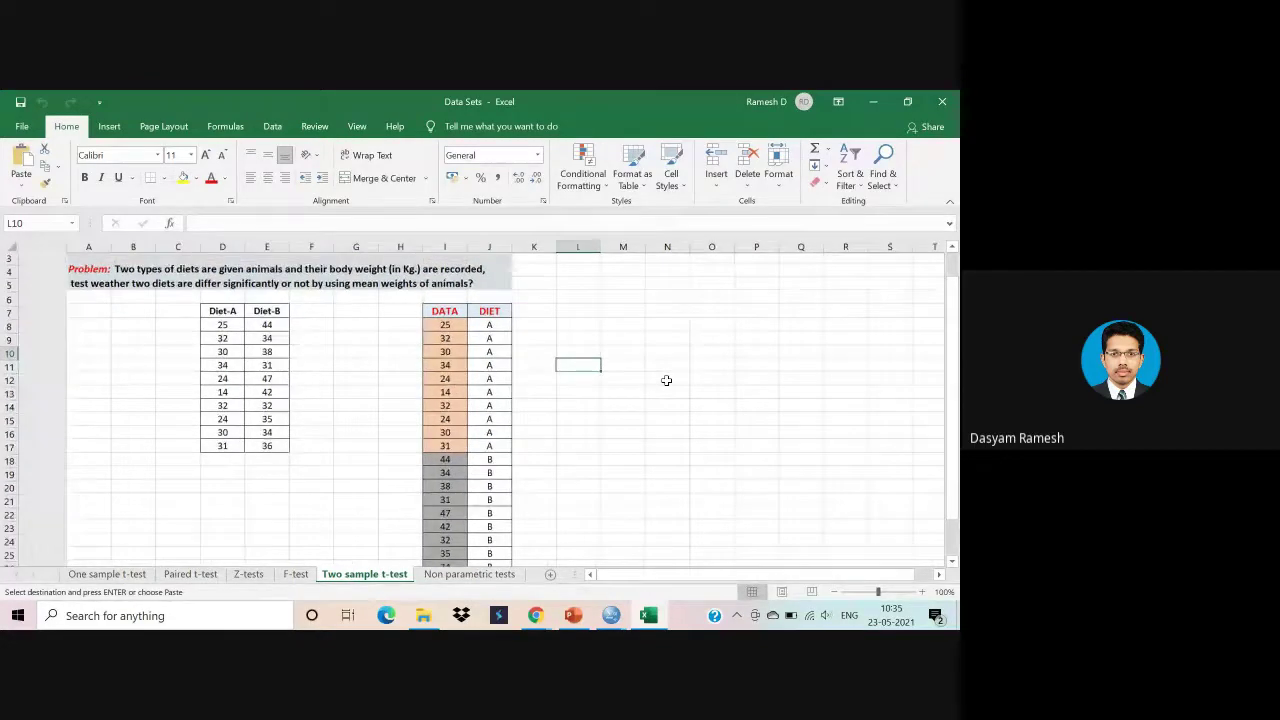
scroll(666, 380, up, 1)
ctrl+scroll(666, 380, down, 2)
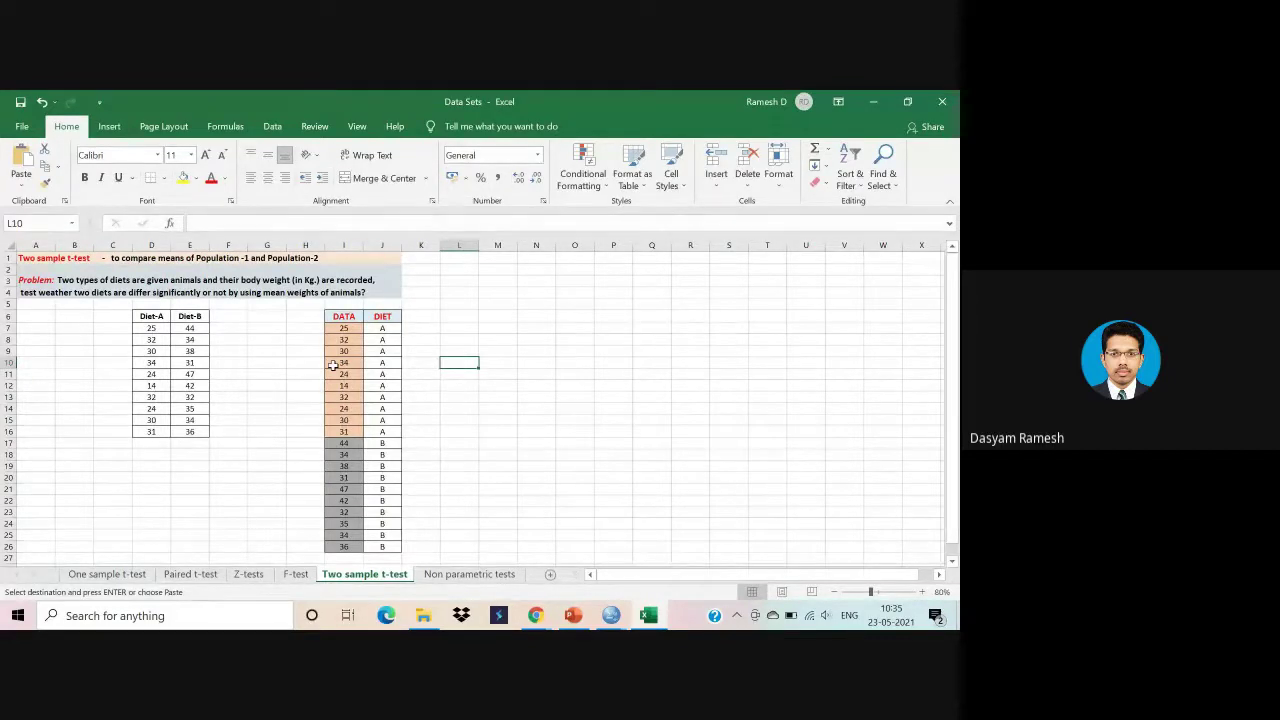
click(351, 316)
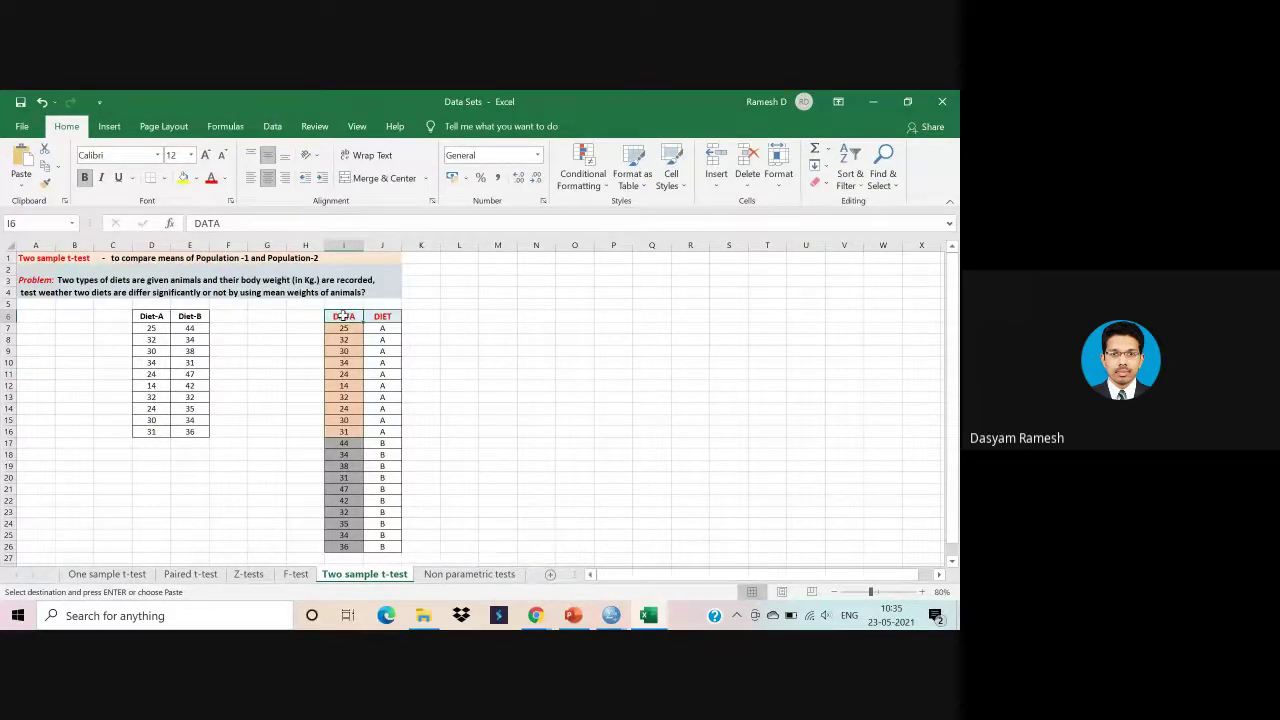
Rename the DATA header of the stacked diet table to weight.
text(w)
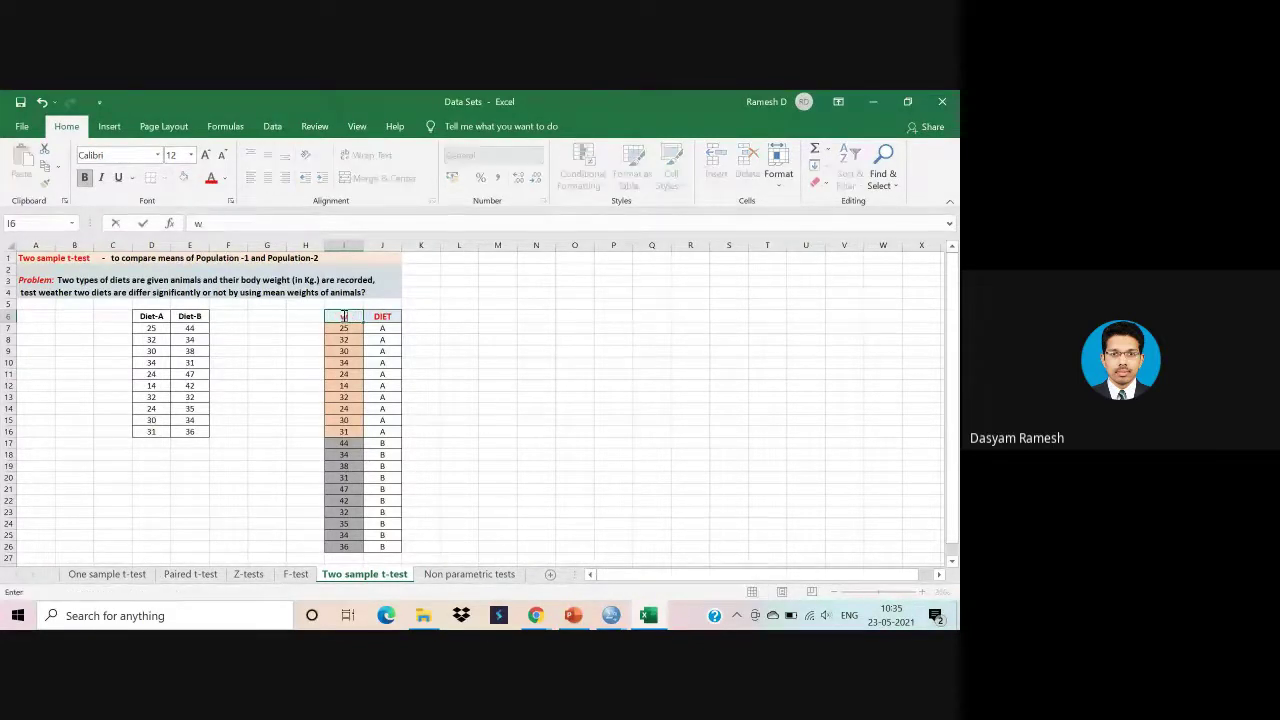
text(eight)
click(503, 339)
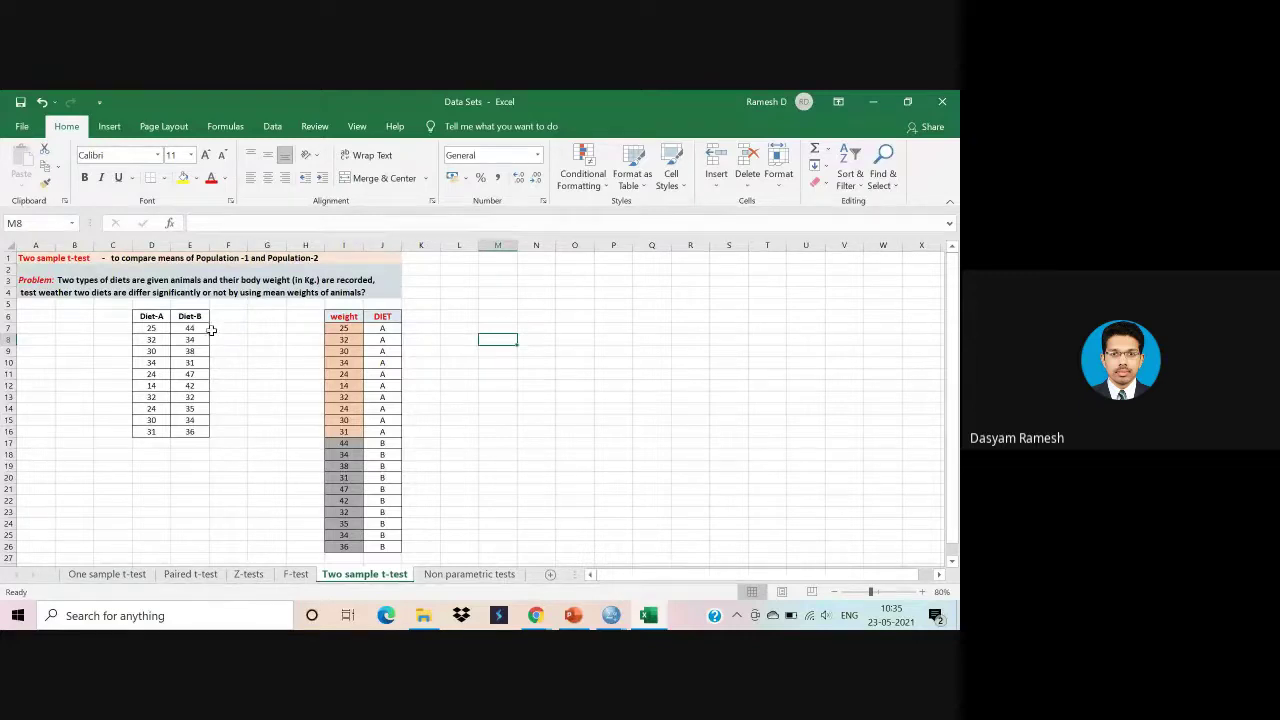
Examine how the Diet-A and Diet-B values are stacked in the weight column with matching A and B codes in the DIET column.
drag(150, 328, 150, 433)
drag(387, 328, 383, 432)
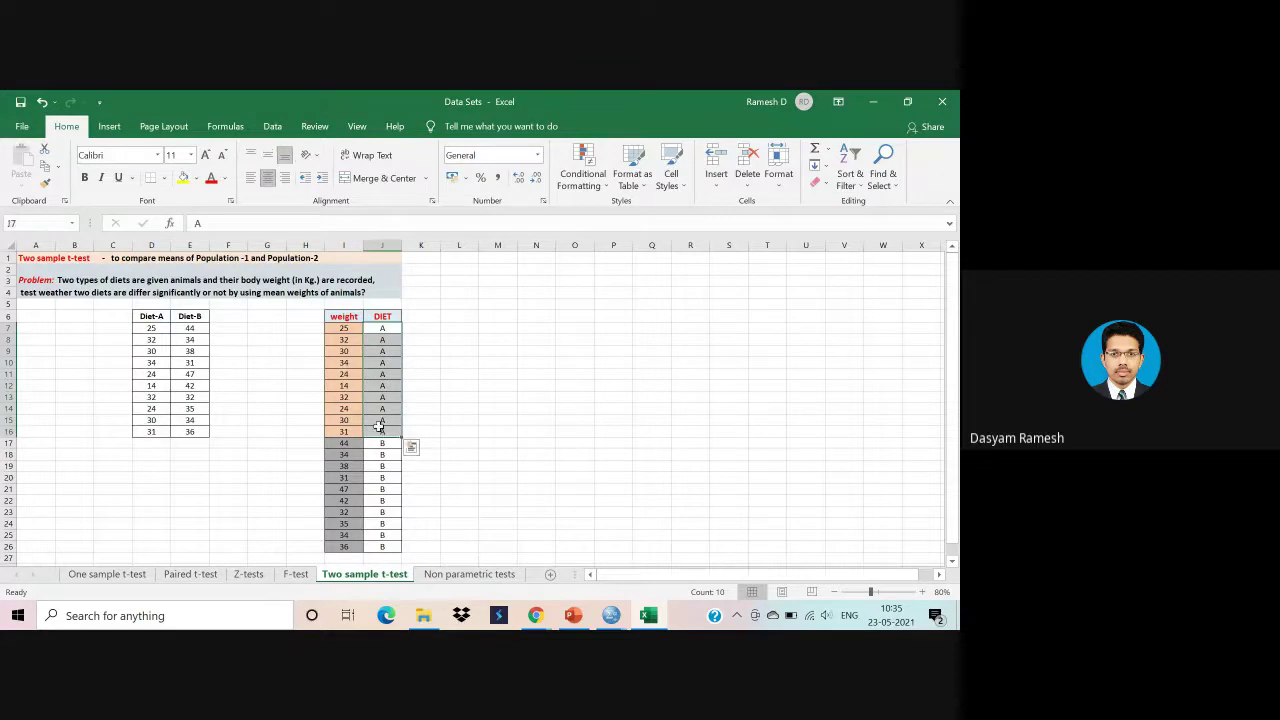
drag(352, 329, 390, 547)
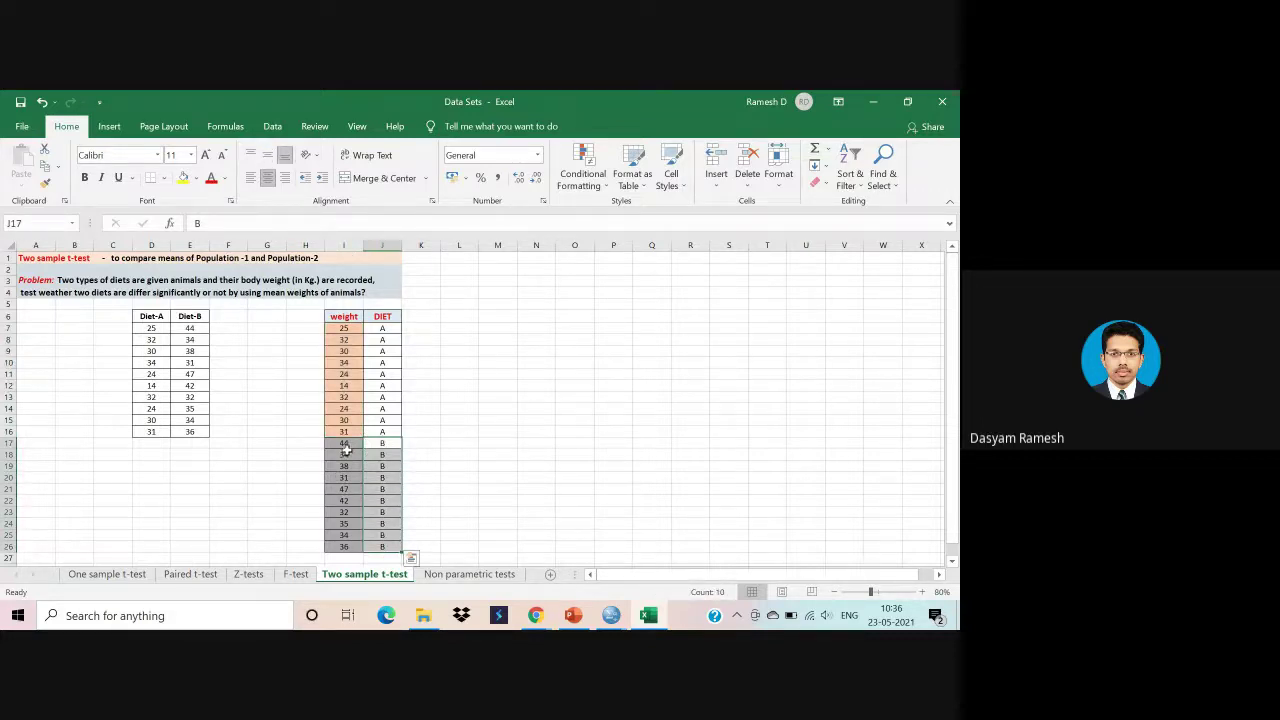
drag(344, 447, 344, 547)
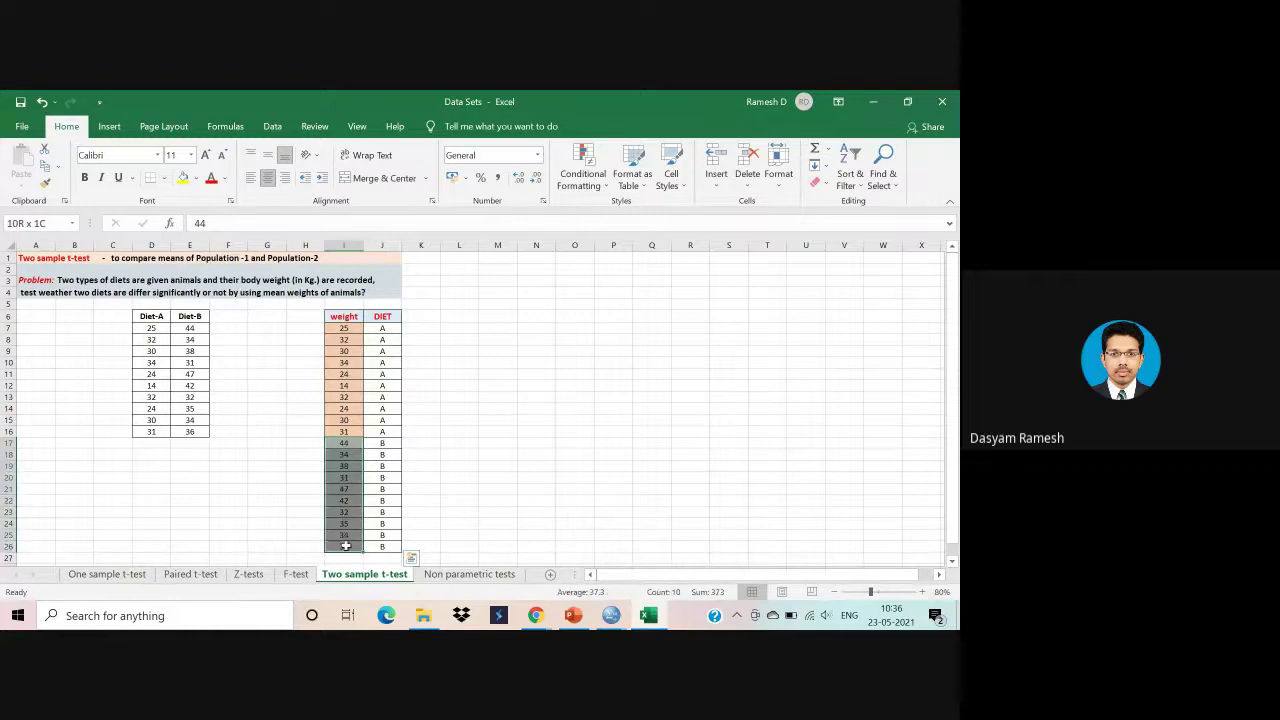
click(533, 487)
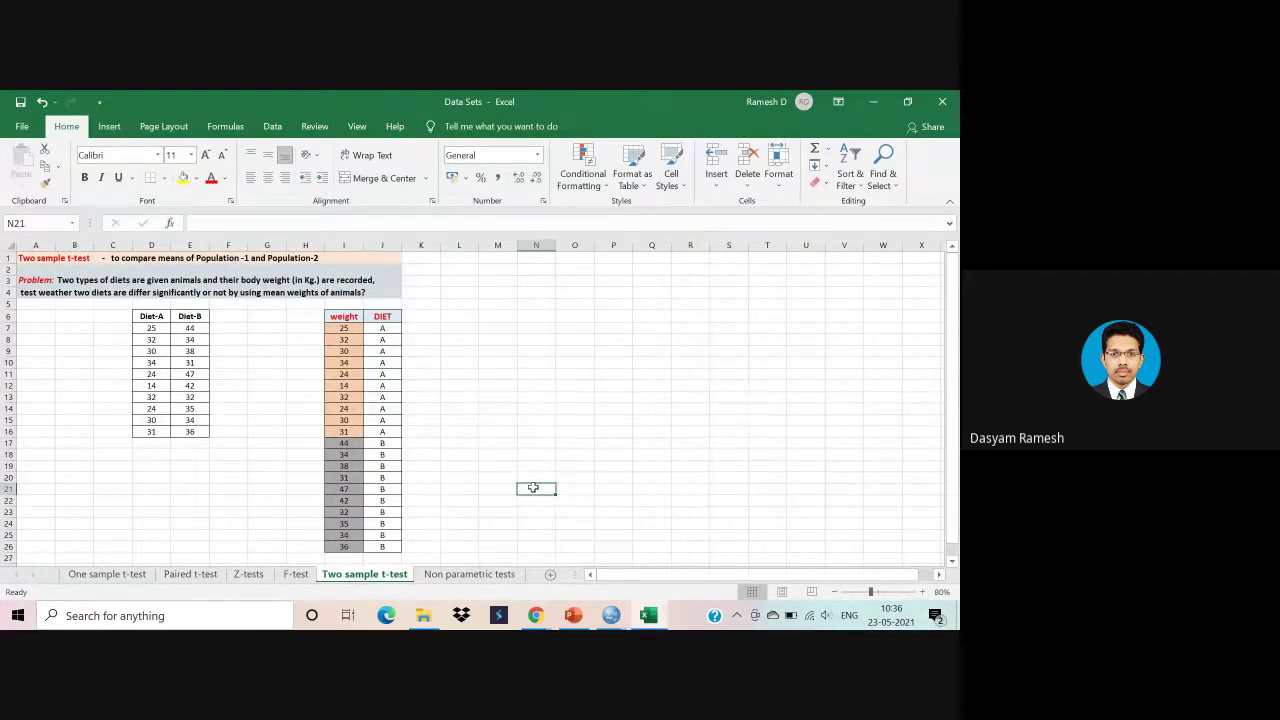
click(520, 372)
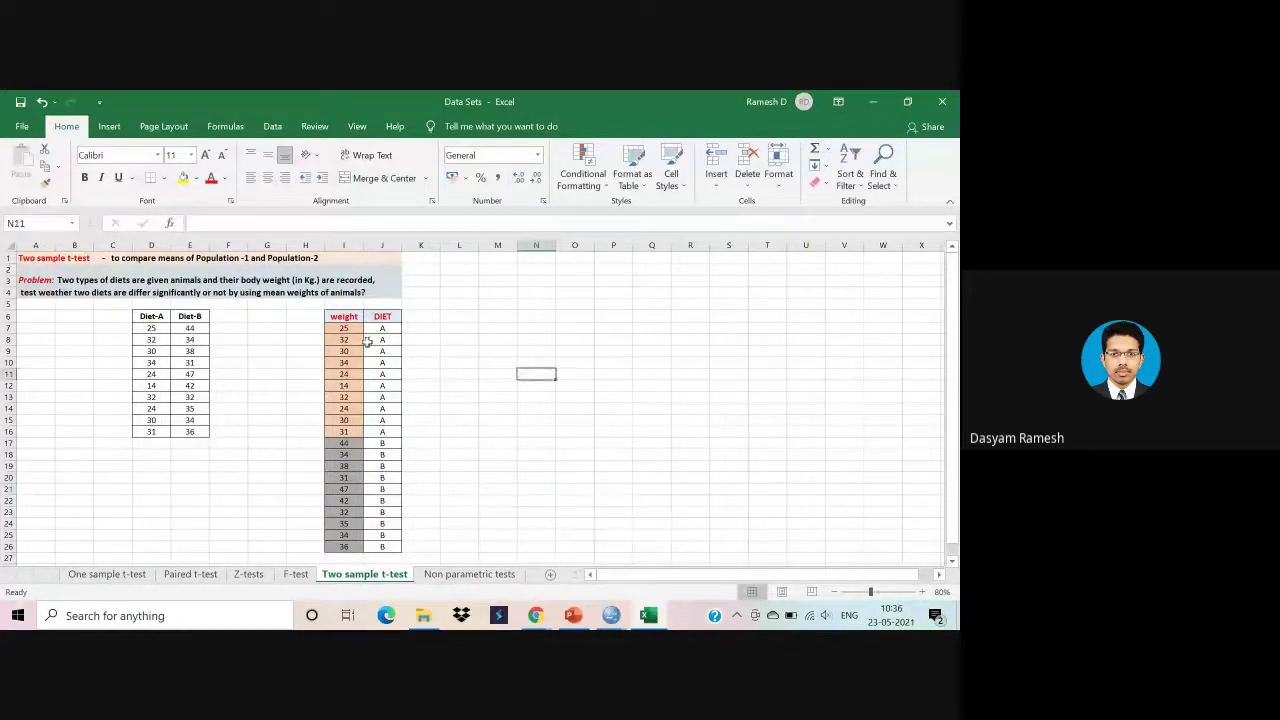
Copy all stacked weight and diet values without their headers and switch to the SPSS Data Editor.
drag(343, 328, 381, 548)
key(ctrl+c)
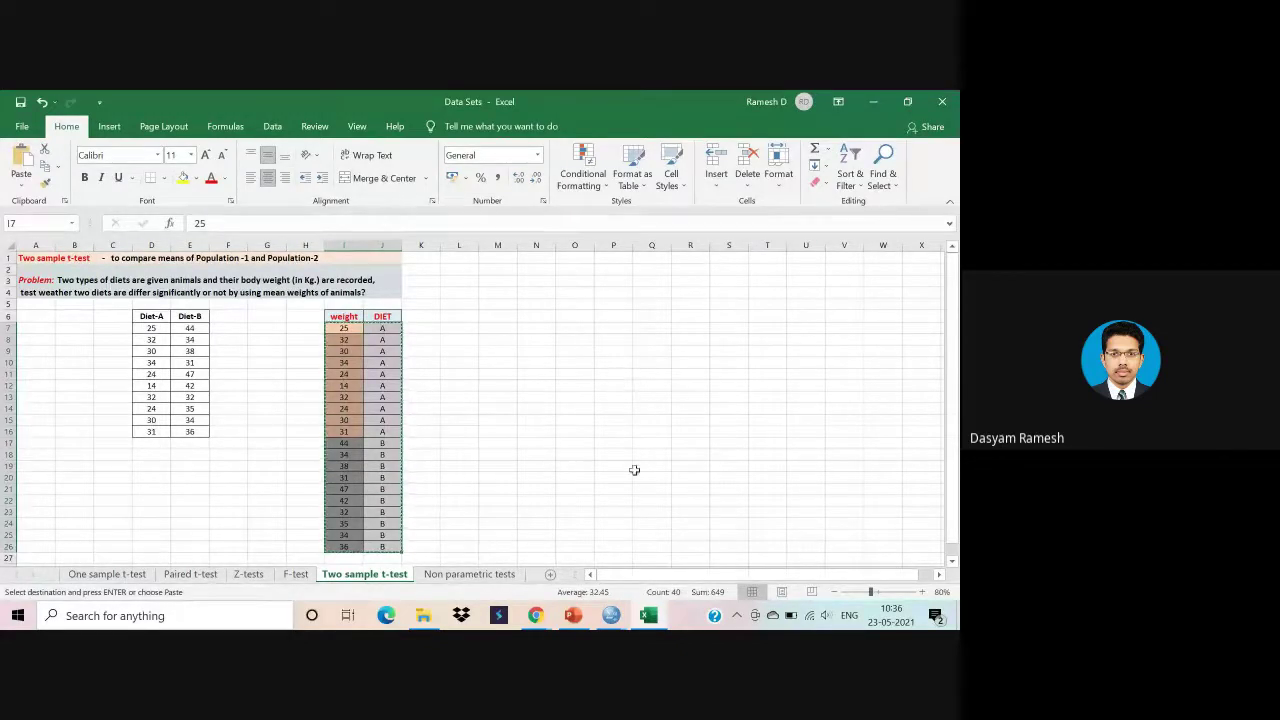
click(611, 616)
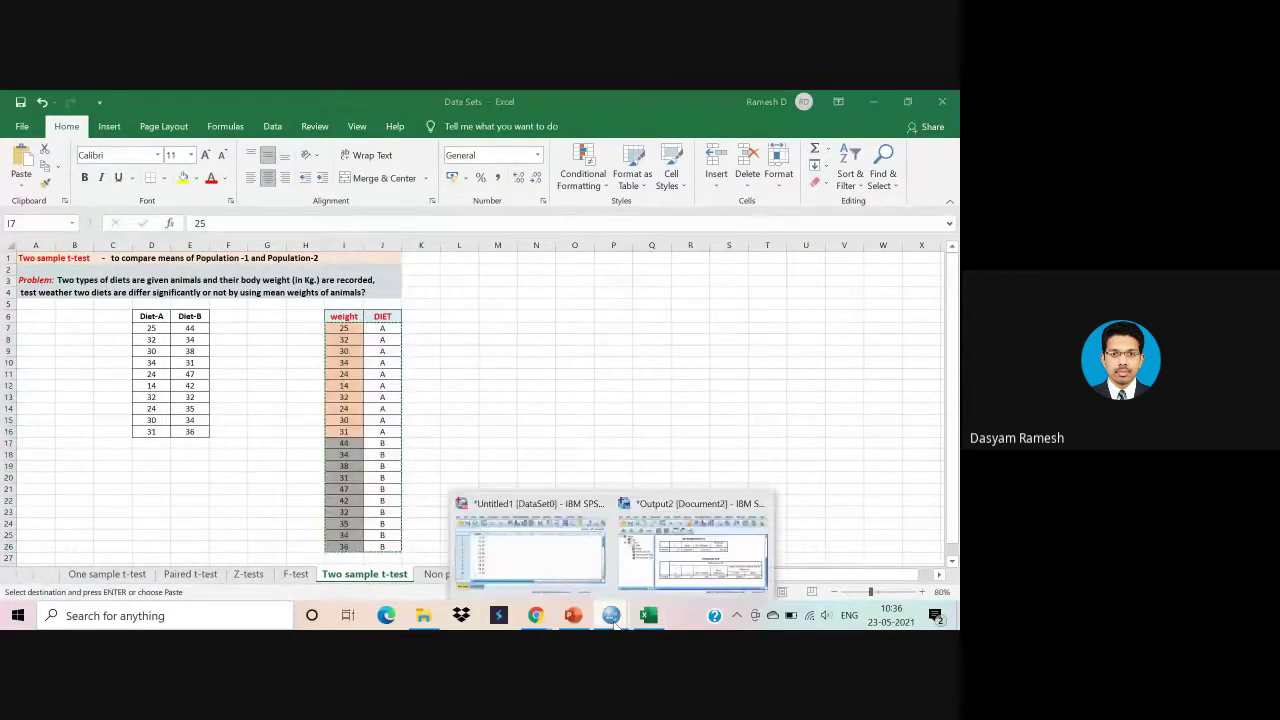
click(542, 549)
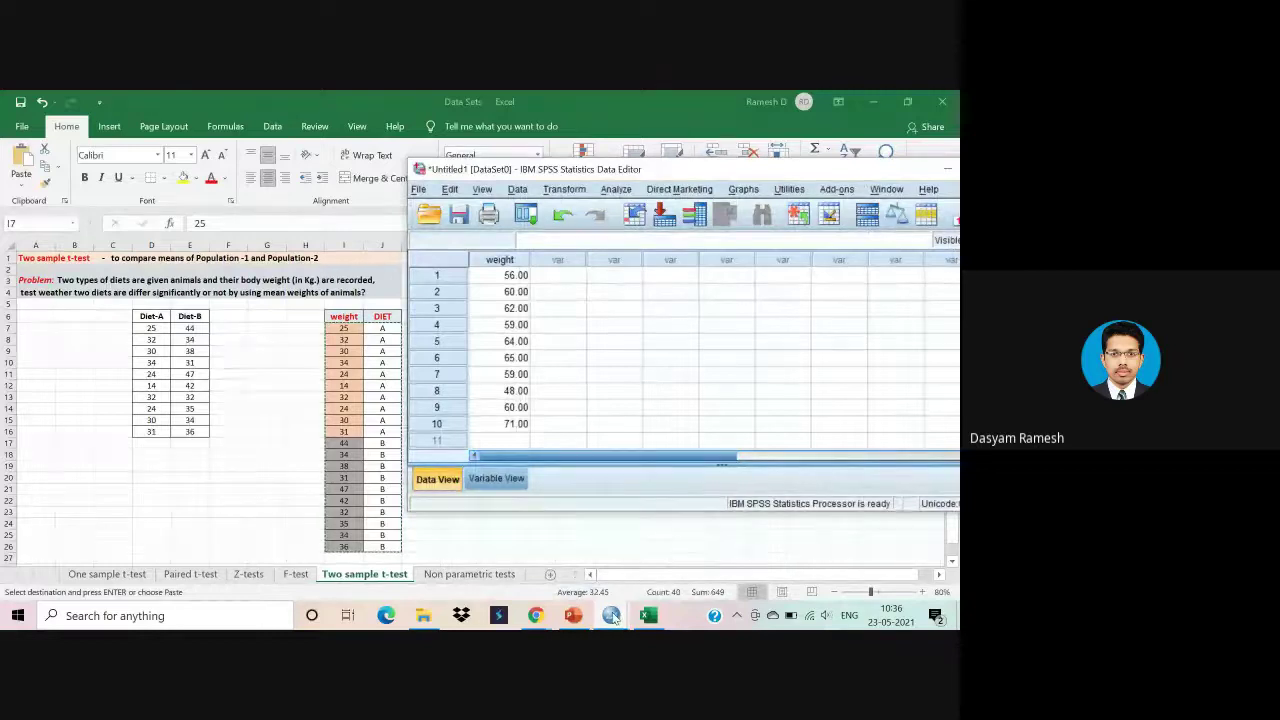
Close the one-sample t test output window without saving its contents.
mouse_move(611, 616)
click(690, 552)
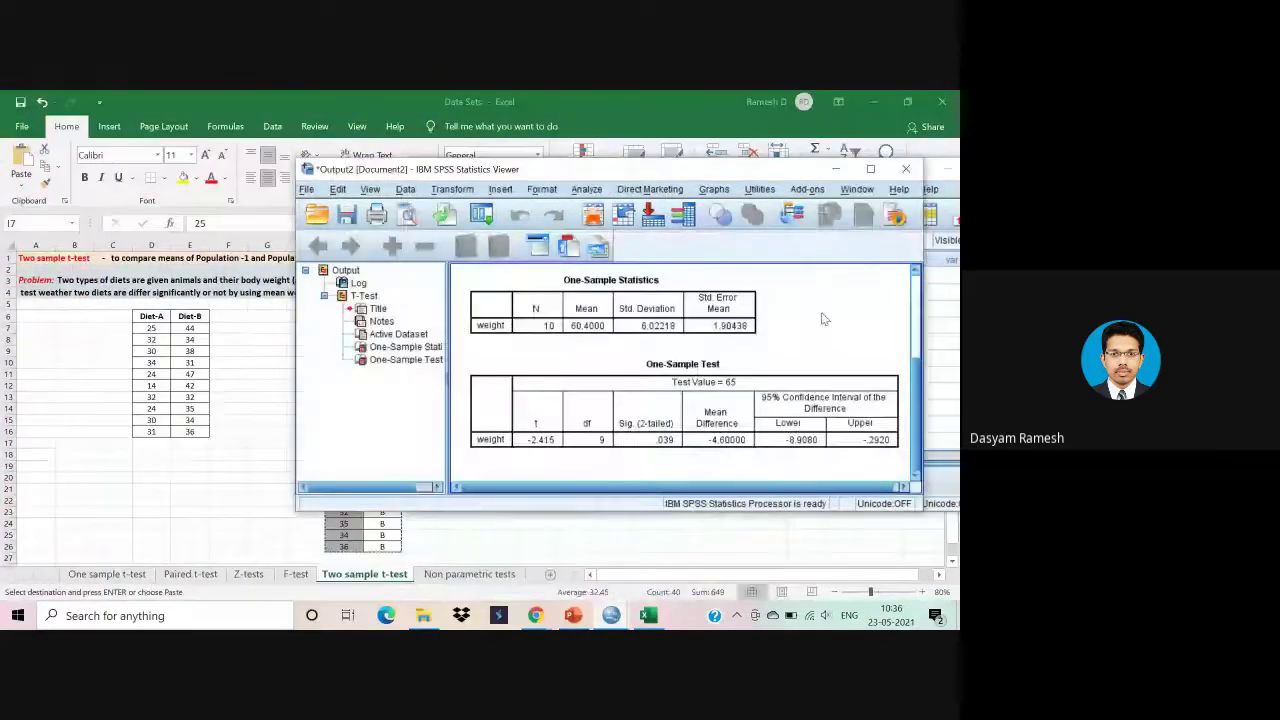
click(906, 168)
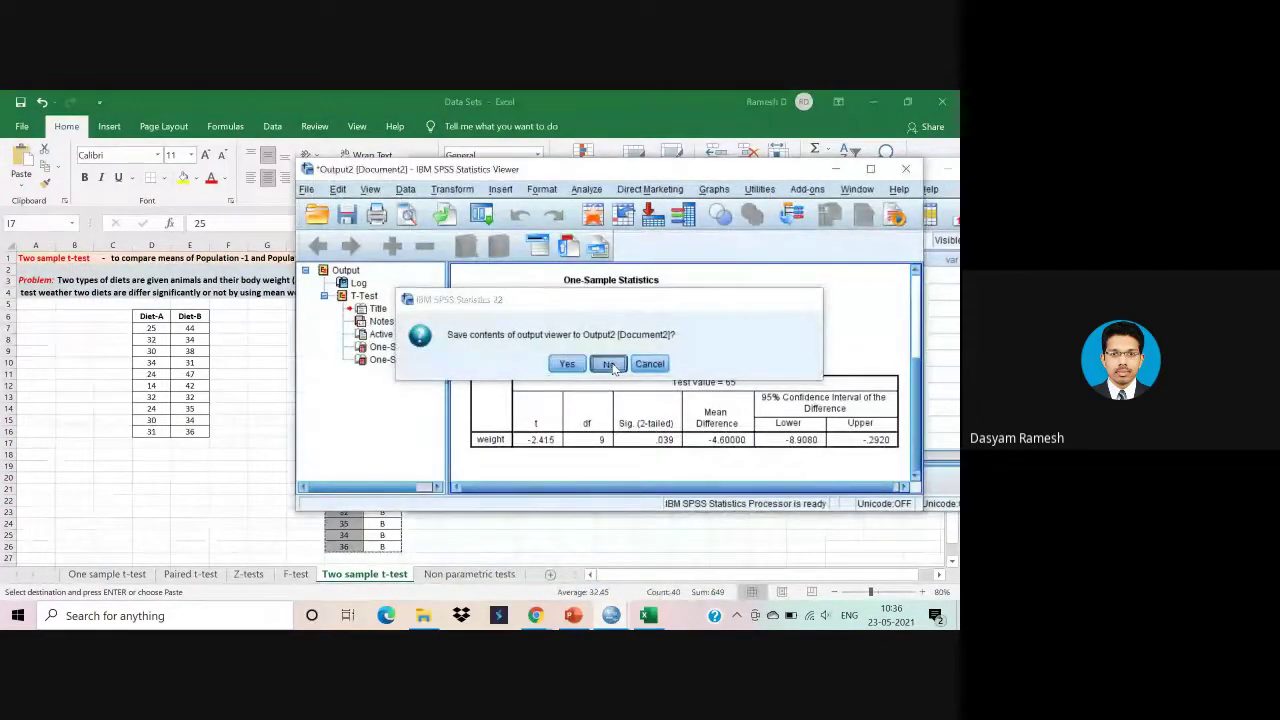
click(609, 364)
Paste the copied values beside the existing weight column in the Data Editor and clear the old weight variable.
click(559, 277)
key(ctrl+v)
click(487, 268)
right_click(487, 268)
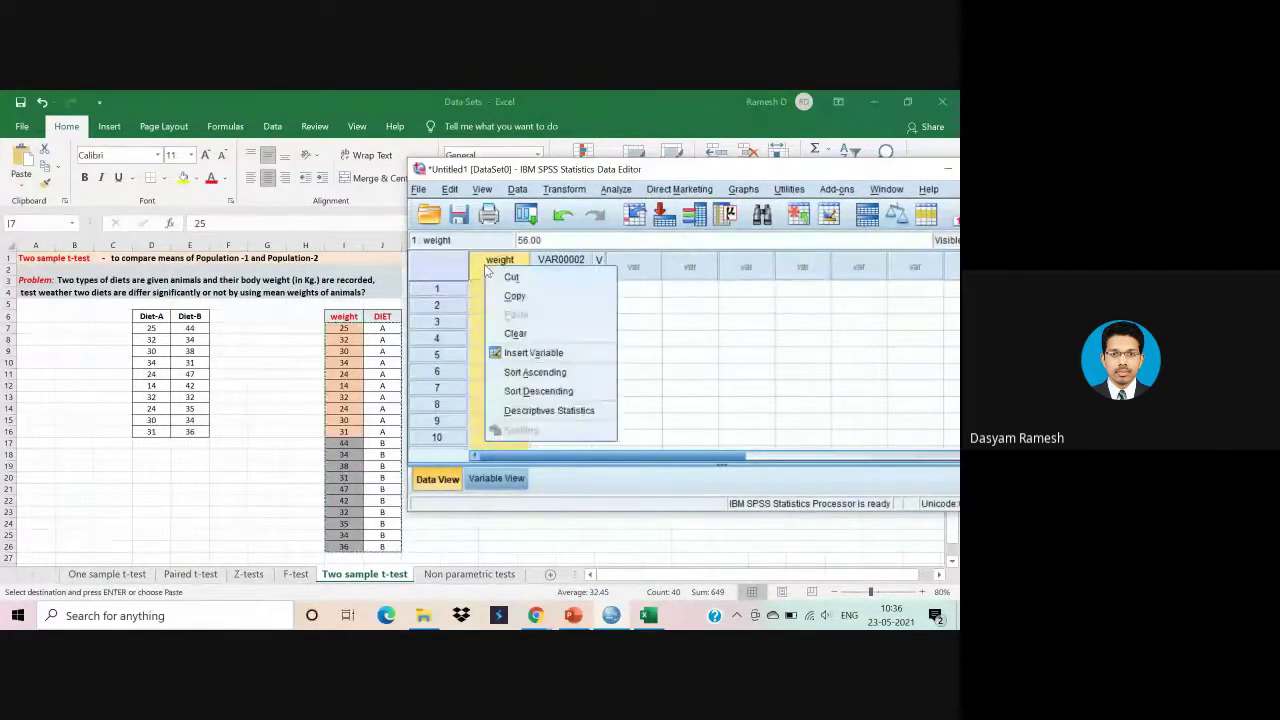
click(519, 334)
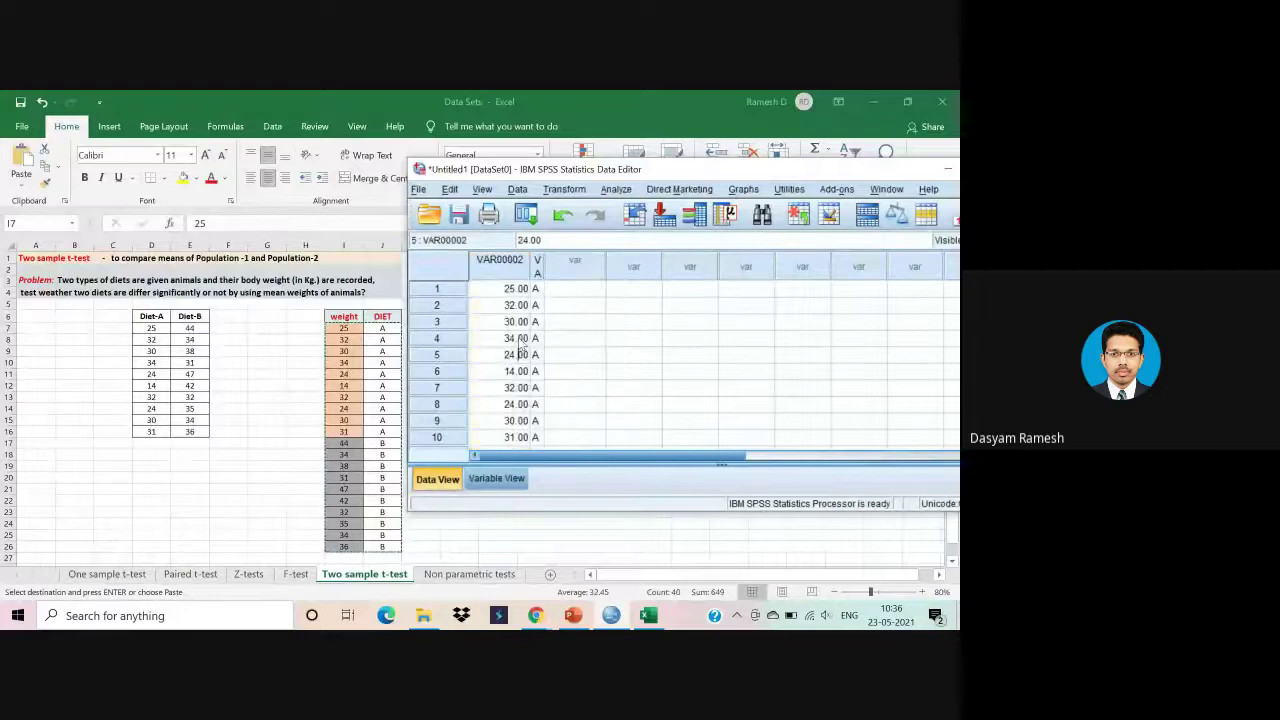
Name the numeric variable weight and the string variable diet.
click(500, 479)
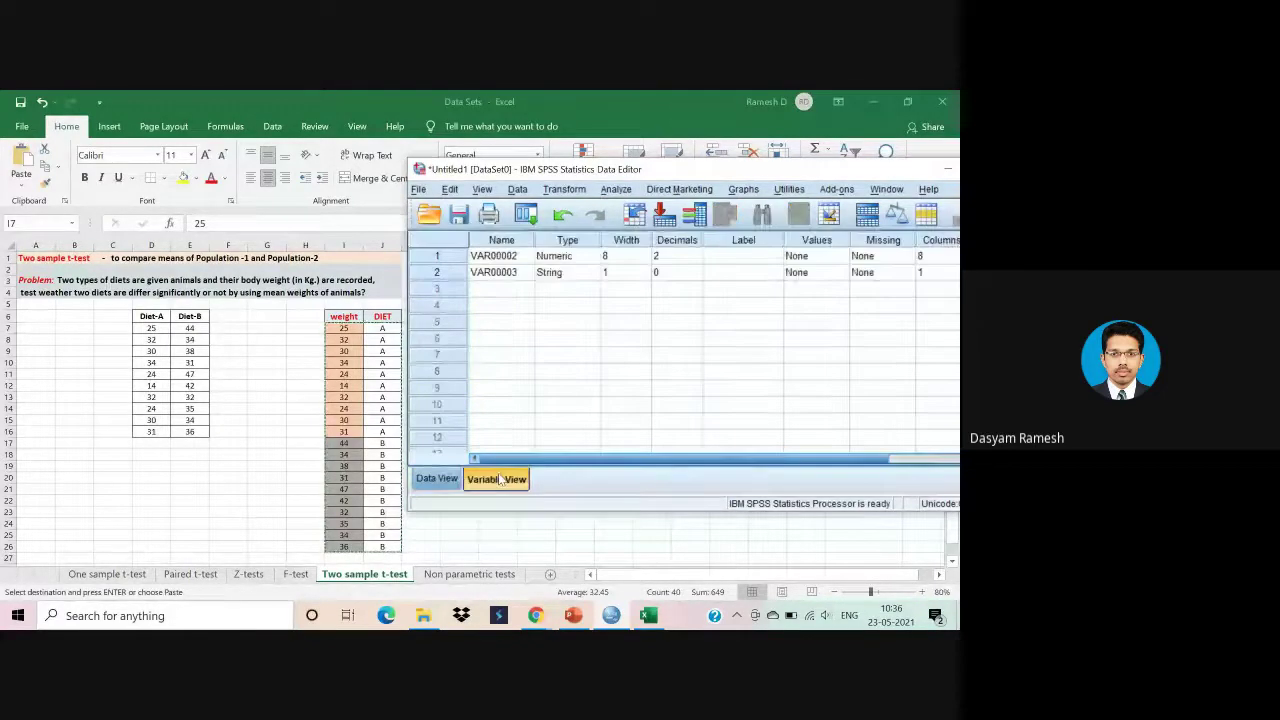
click(503, 257)
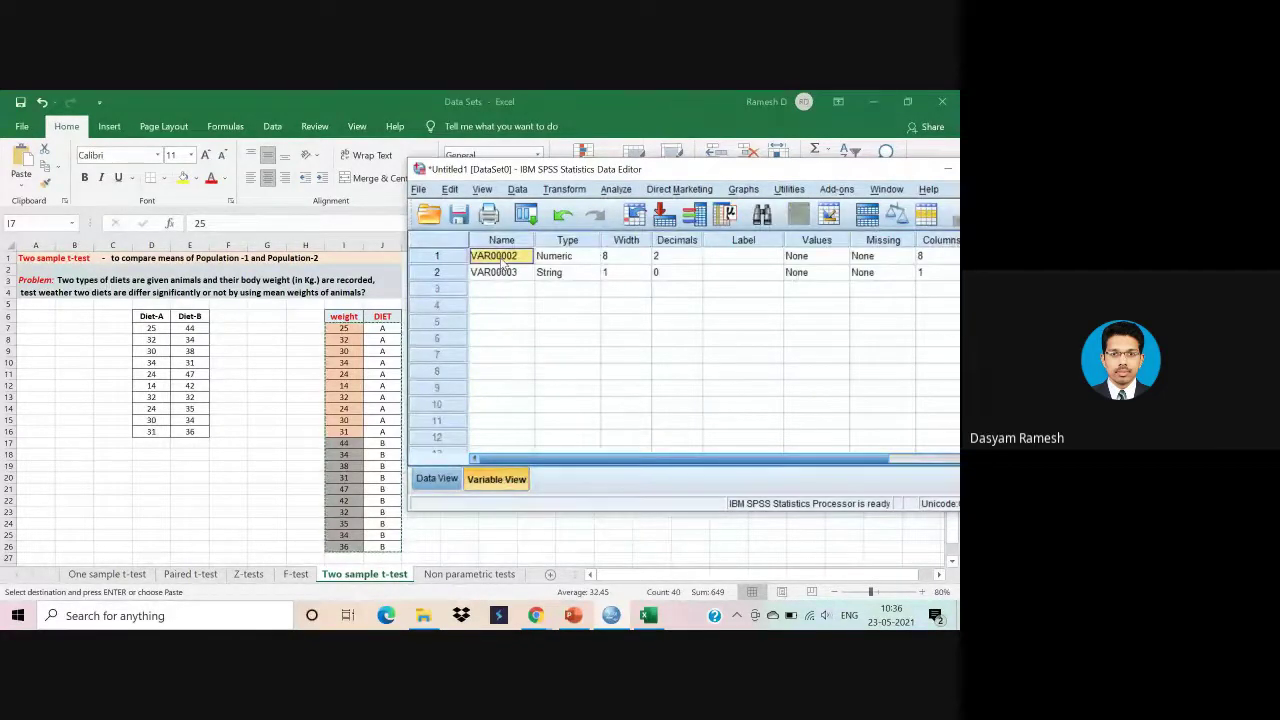
text(weight)
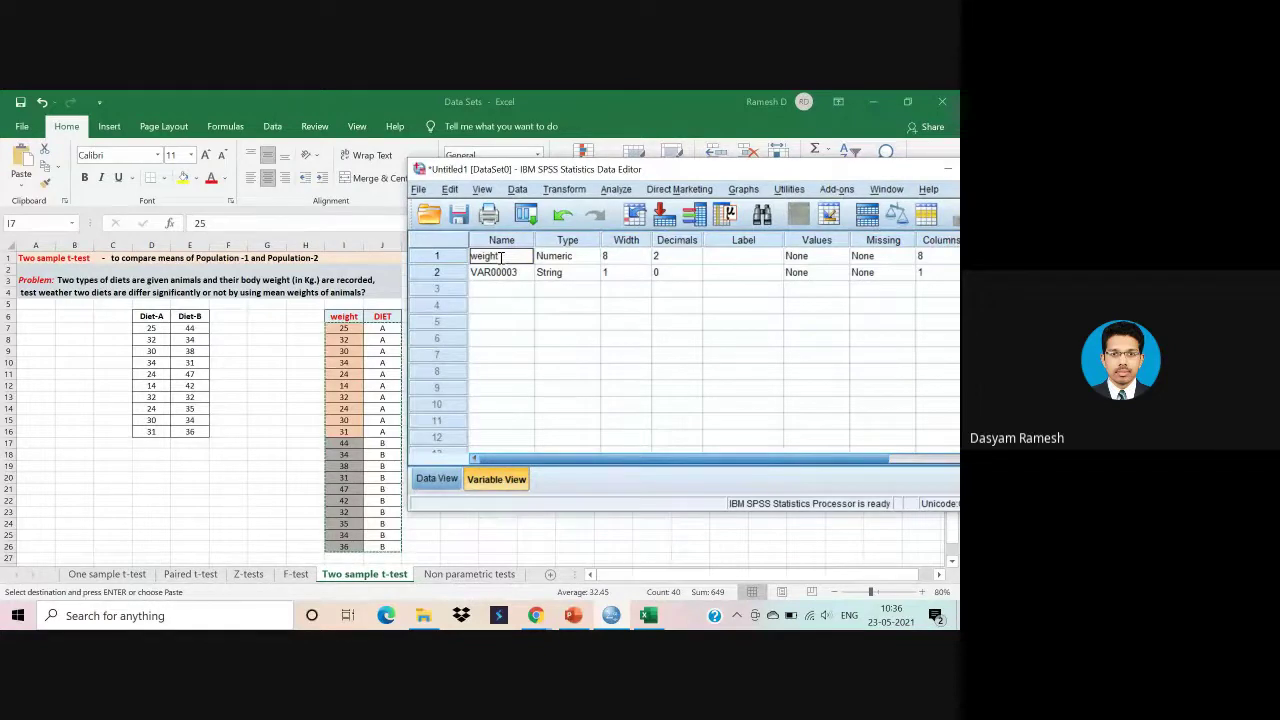
click(502, 270)
text(diet)
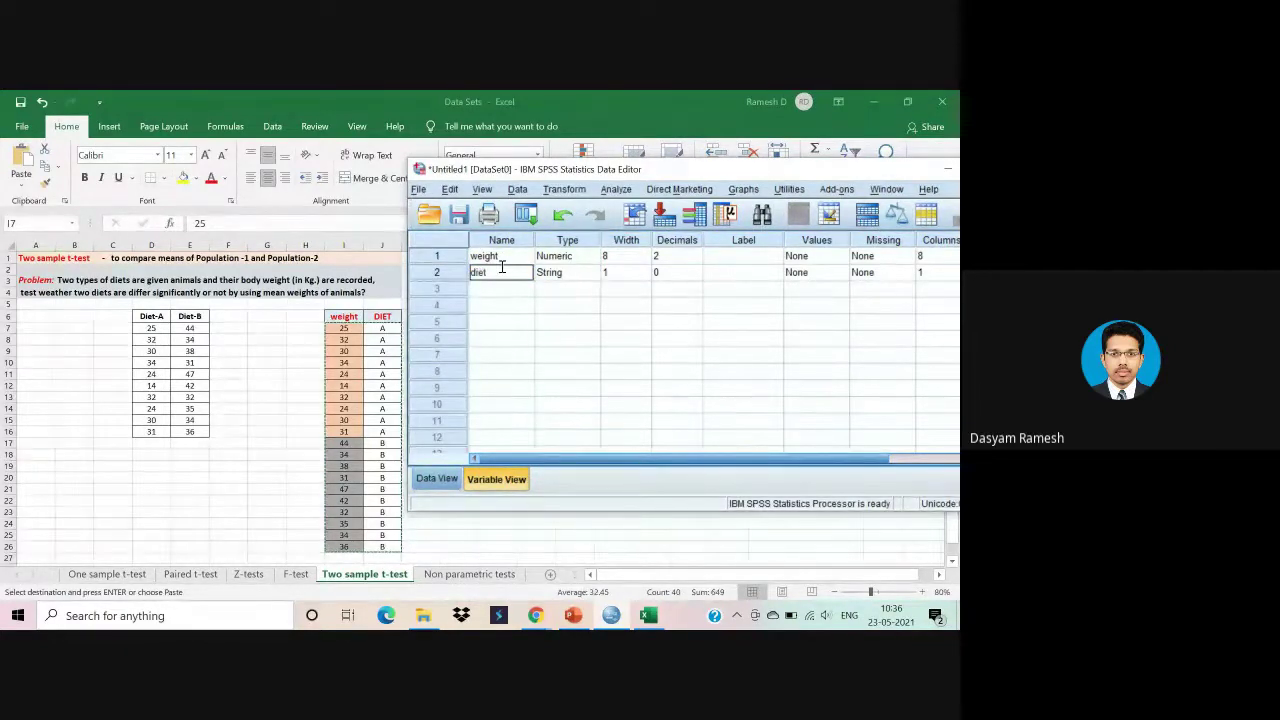
Return to the data values, widen the diet column and move the Data Editor so the whole window is visible.
click(430, 478)
drag(544, 270, 565, 270)
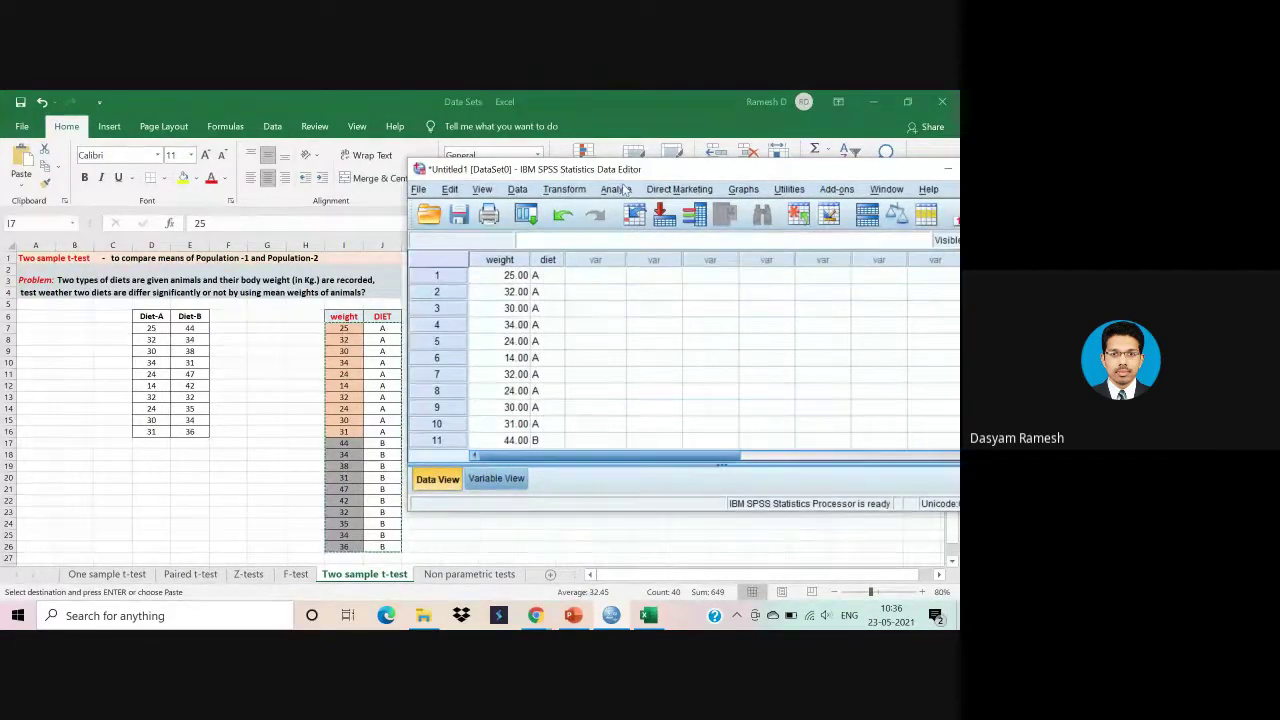
drag(685, 170, 597, 153)
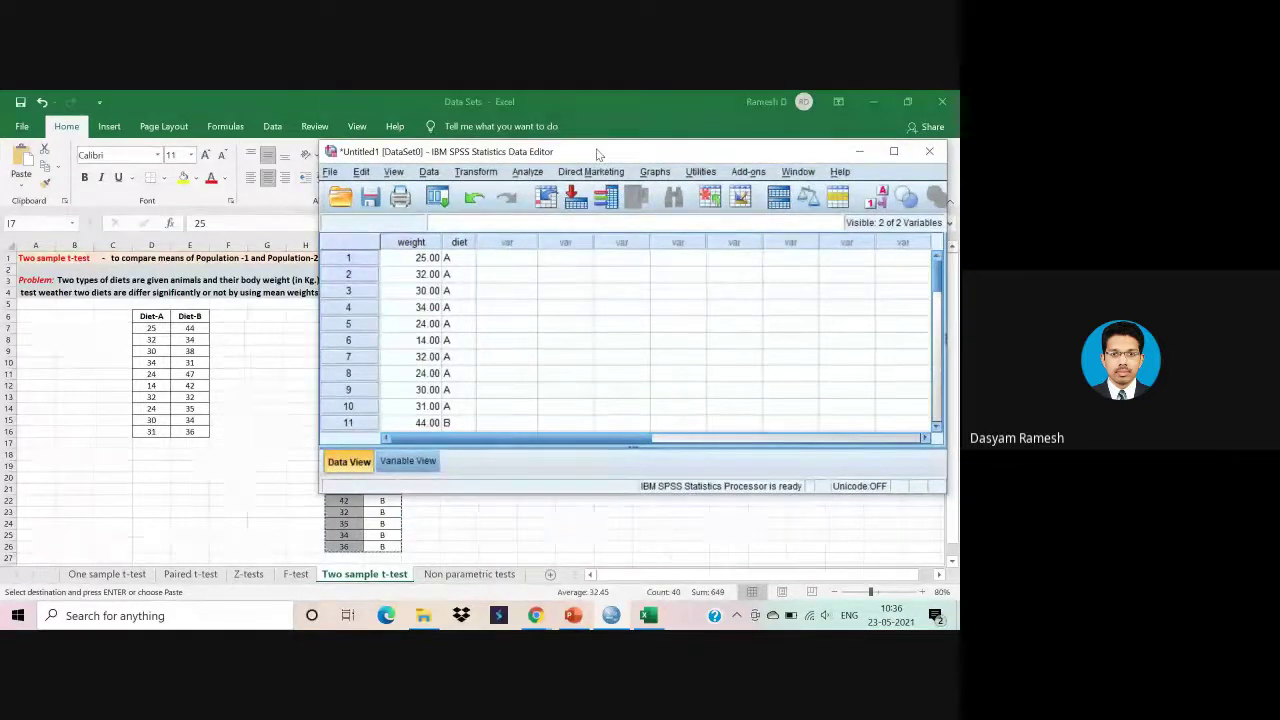
Set up an Independent-Samples T Test with weight as the test variable and diet as the grouping variable.
click(528, 173)
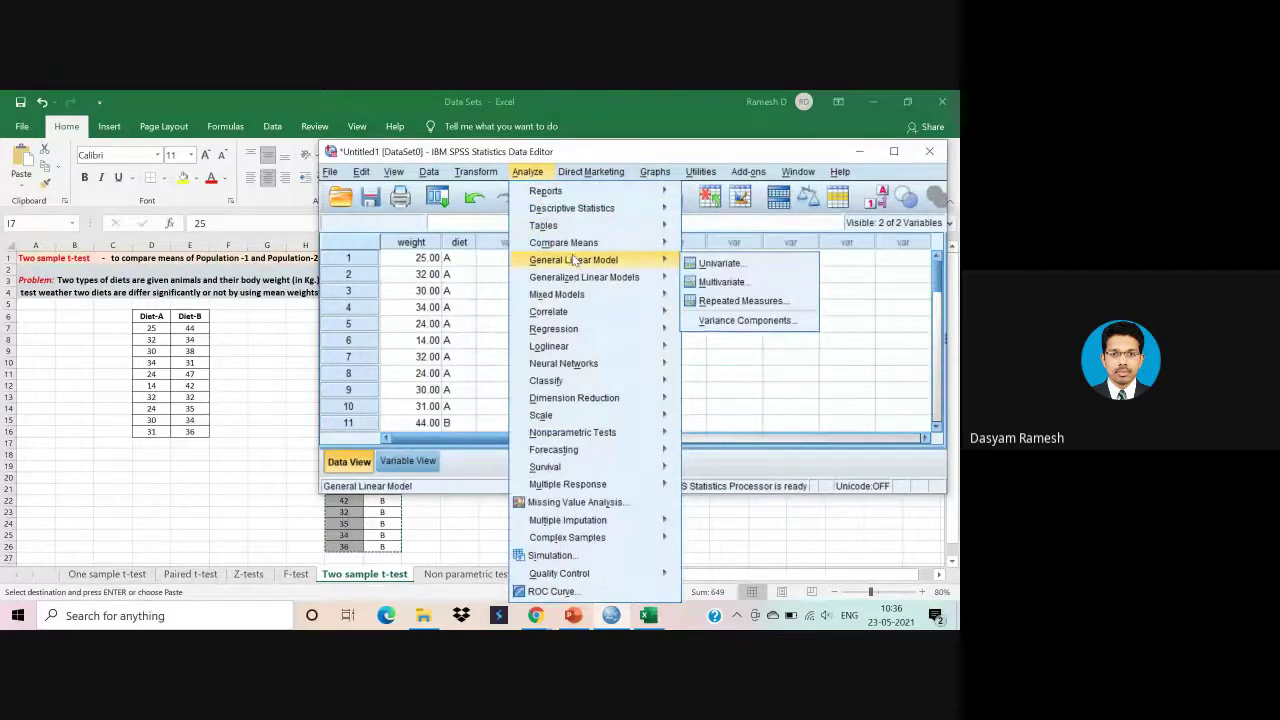
mouse_move(575, 250)
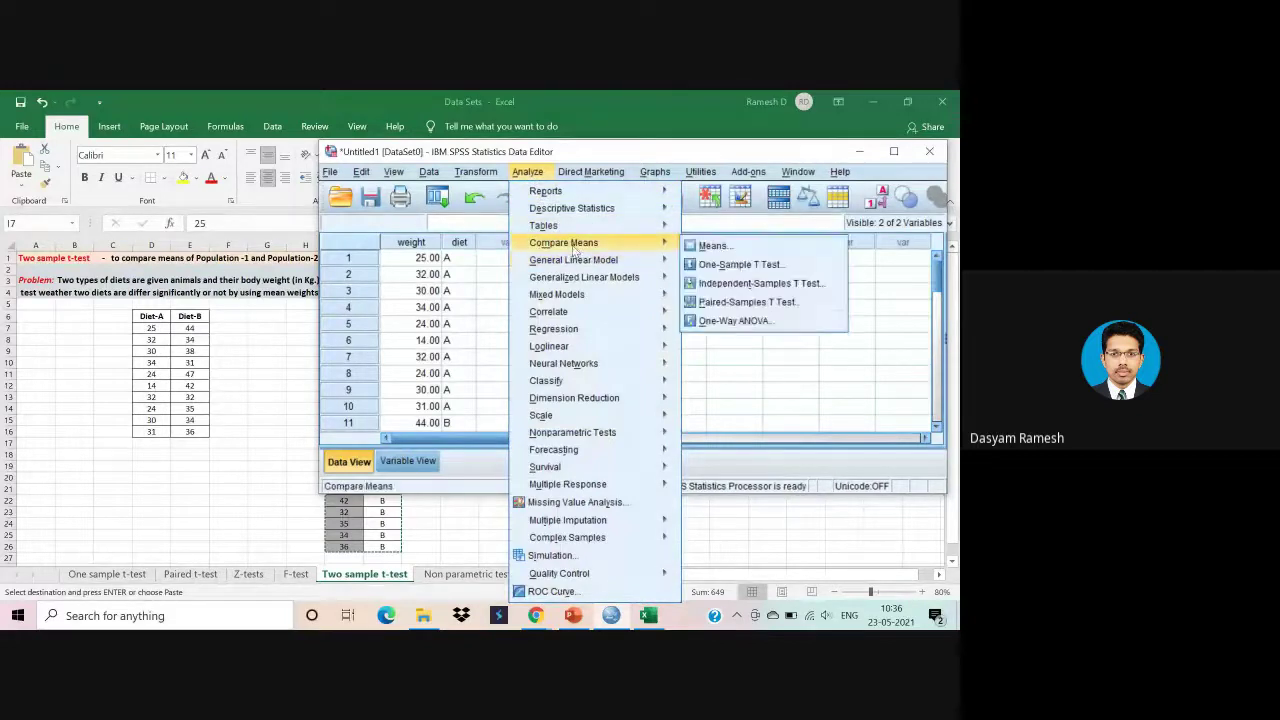
click(738, 286)
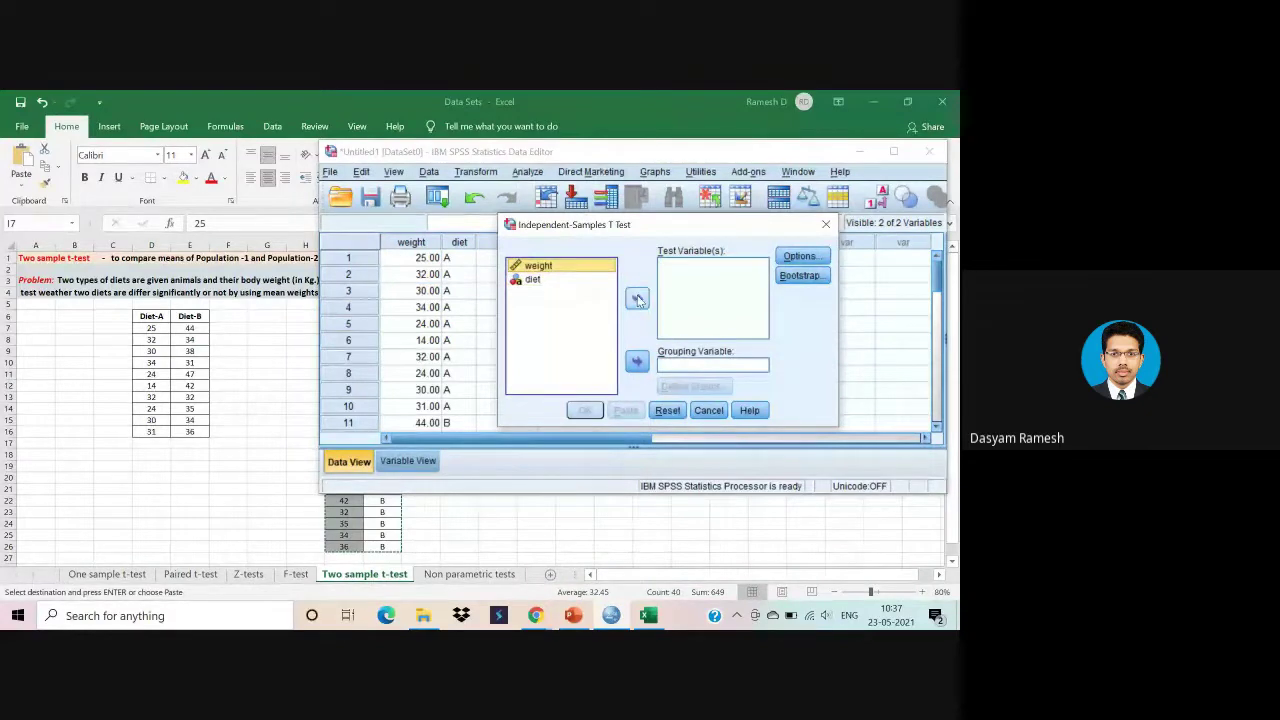
click(637, 299)
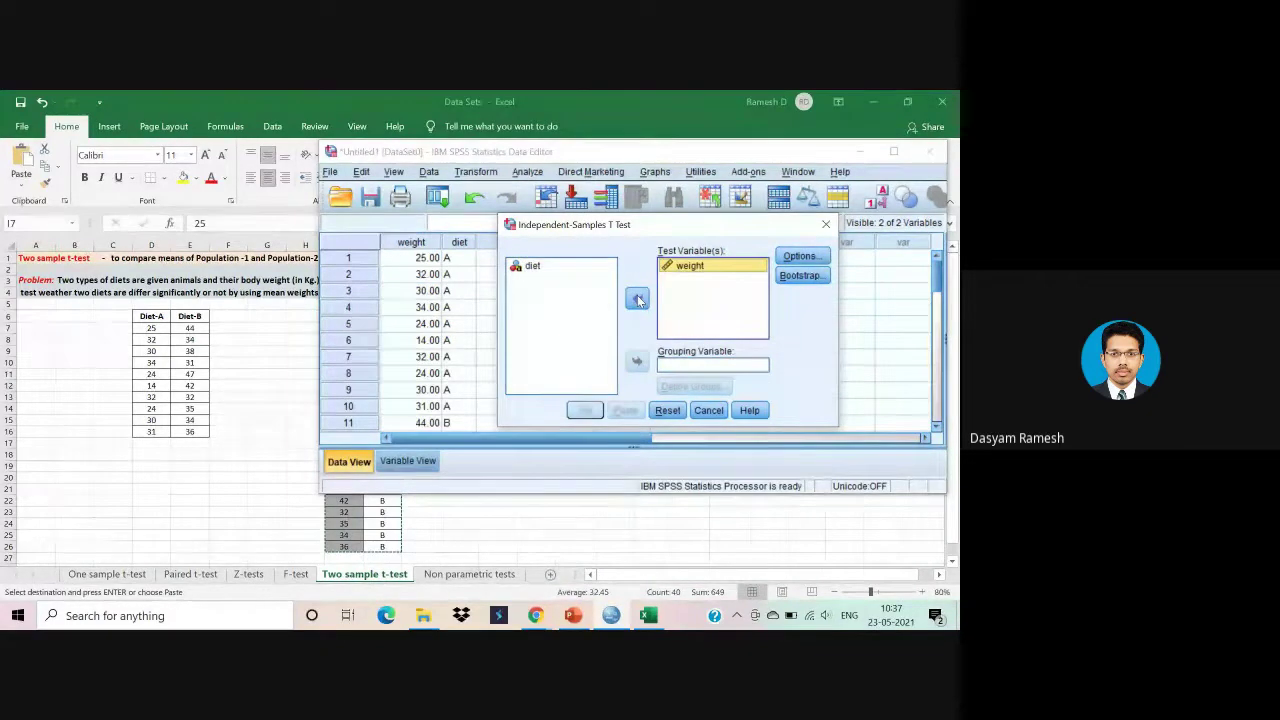
click(533, 269)
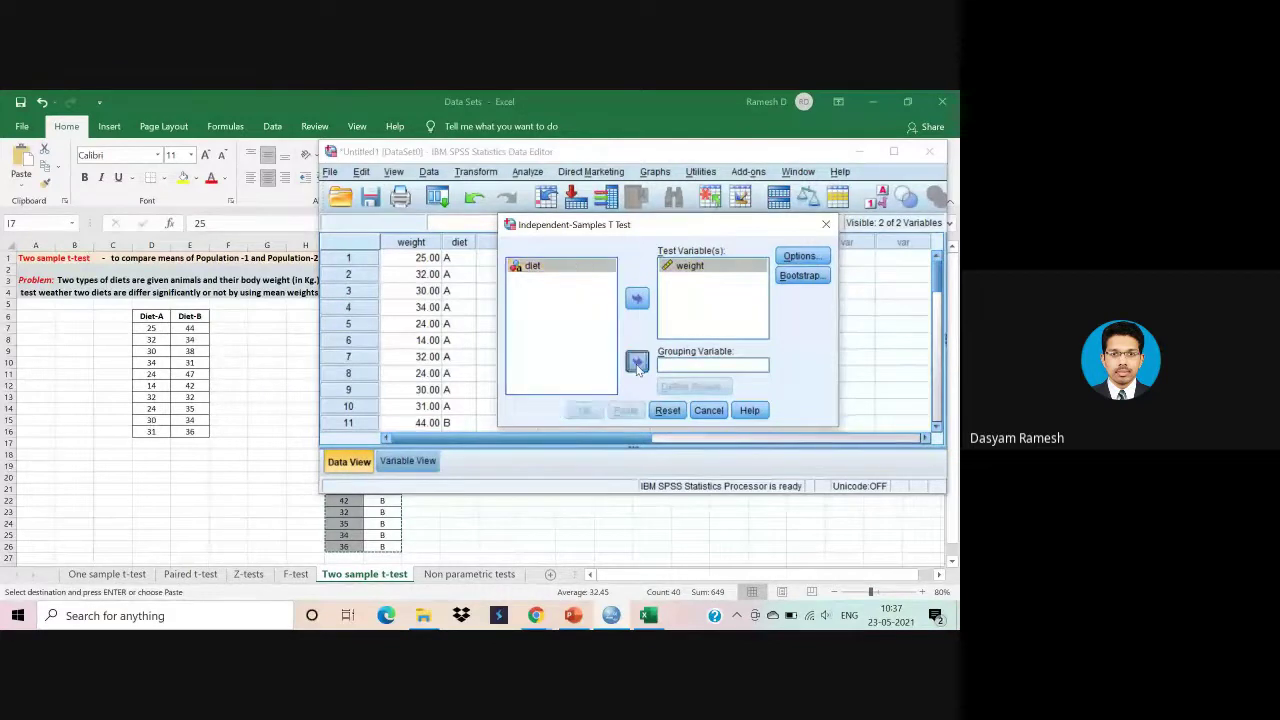
click(637, 363)
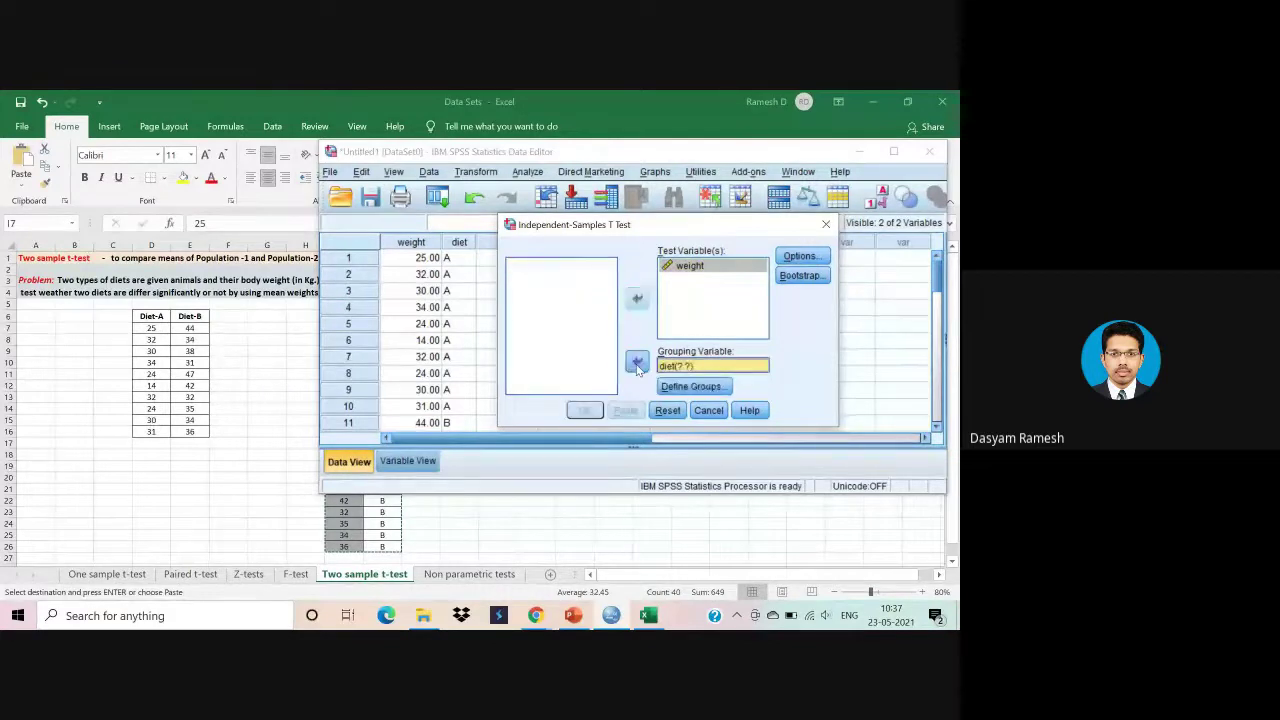
Define the diet groups with A as Group 1 and B as Group 2.
click(688, 387)
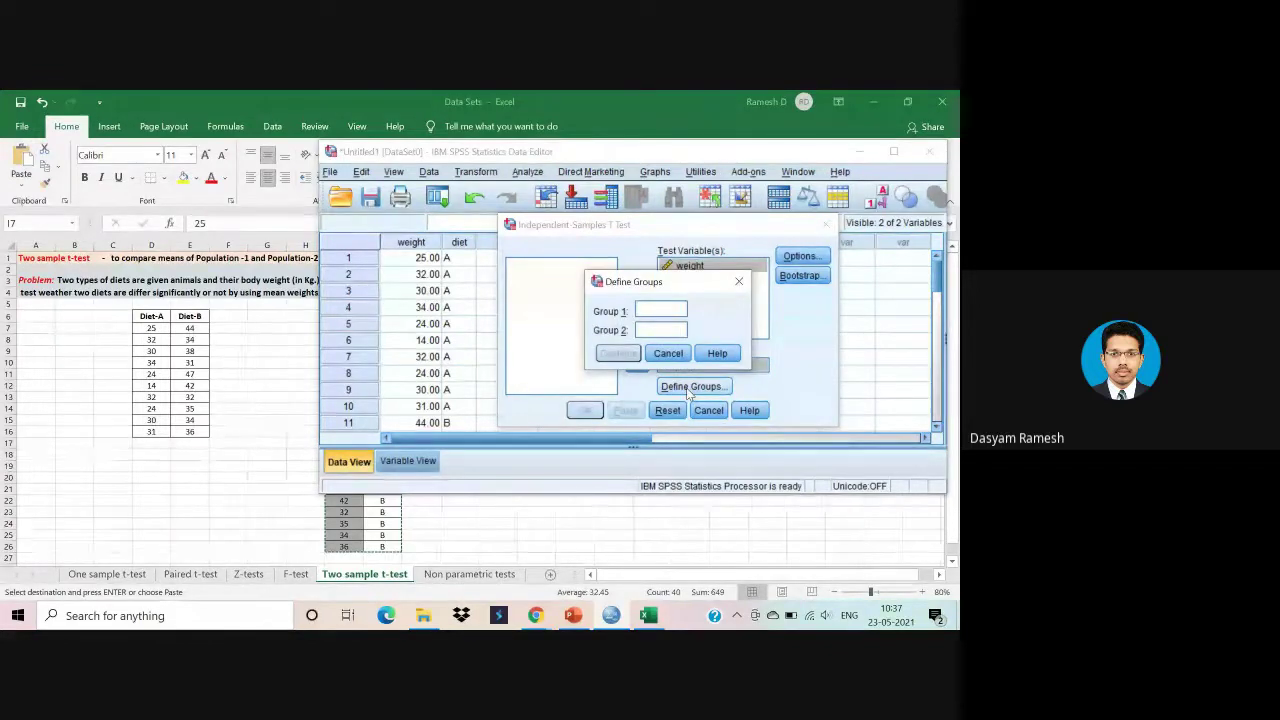
text(a)
key(BackSpace)
click(647, 331)
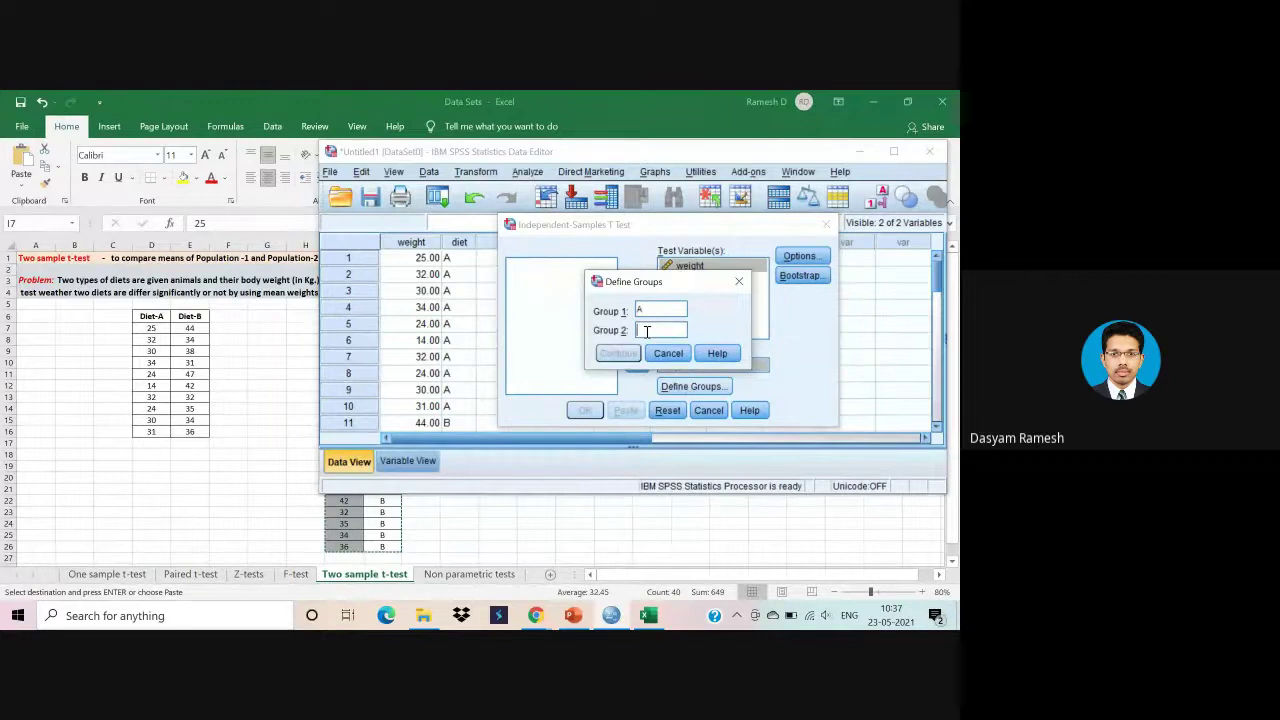
text(B)
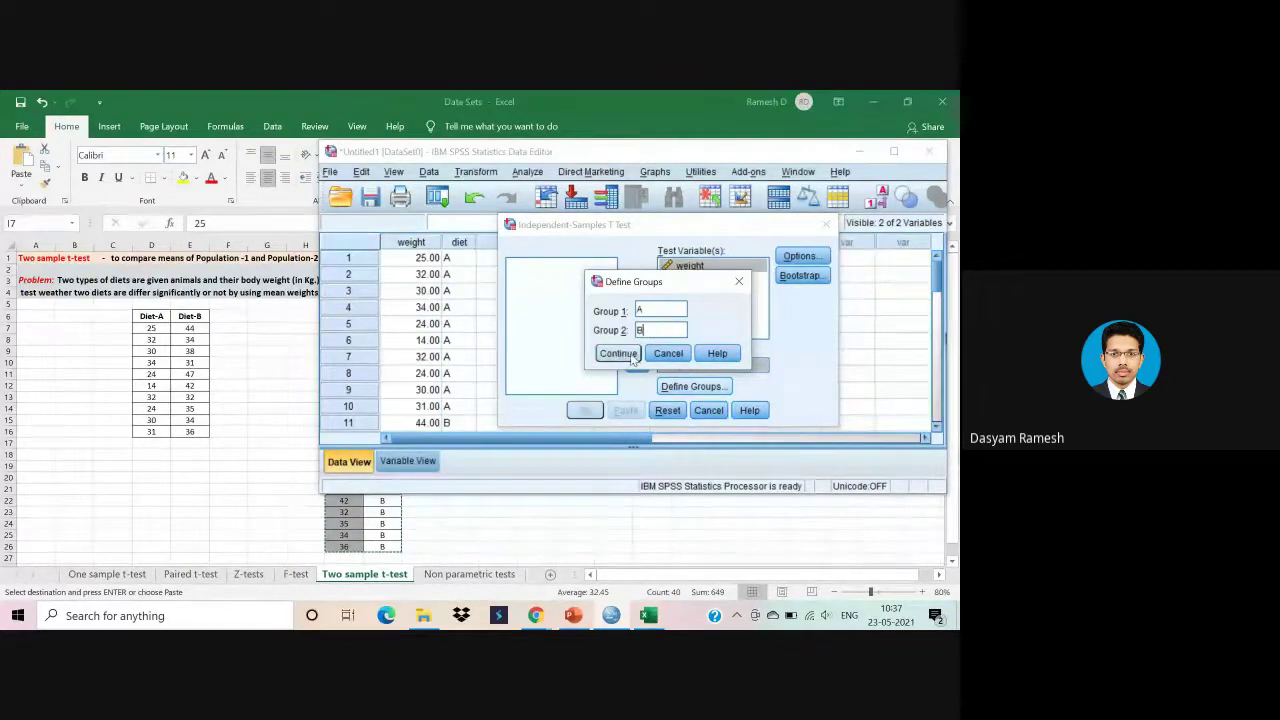
click(618, 353)
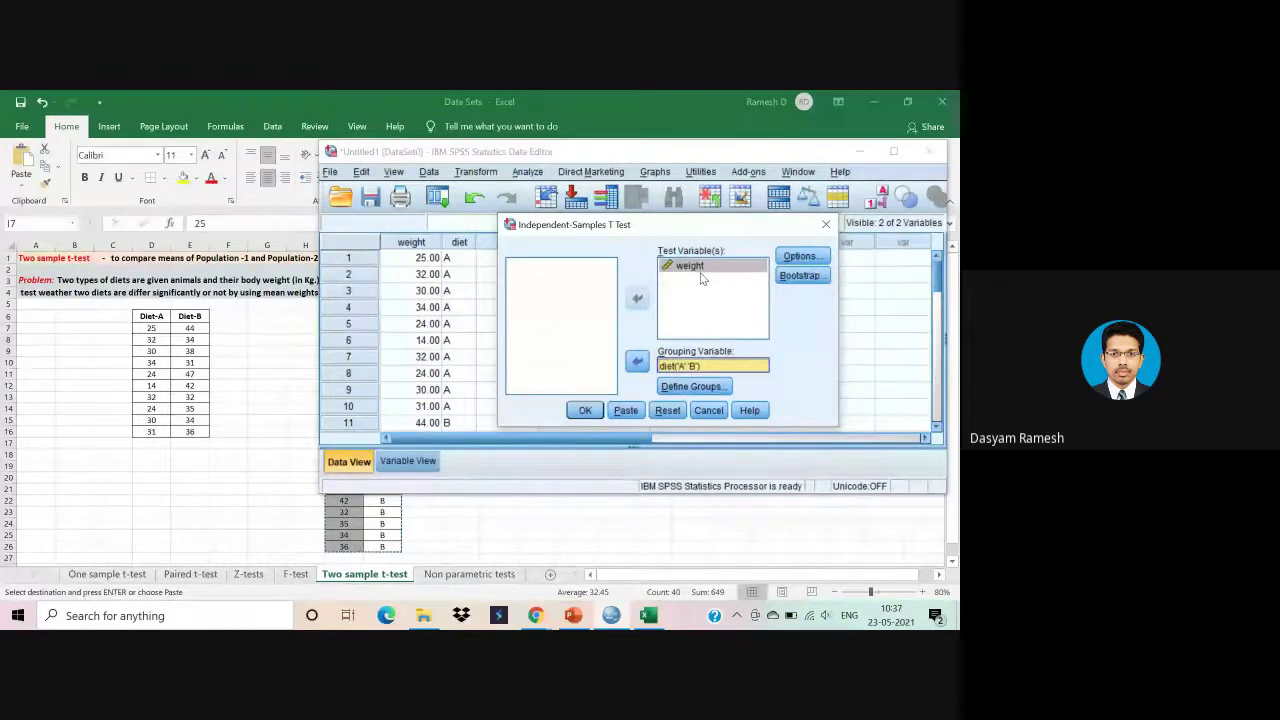
click(693, 386)
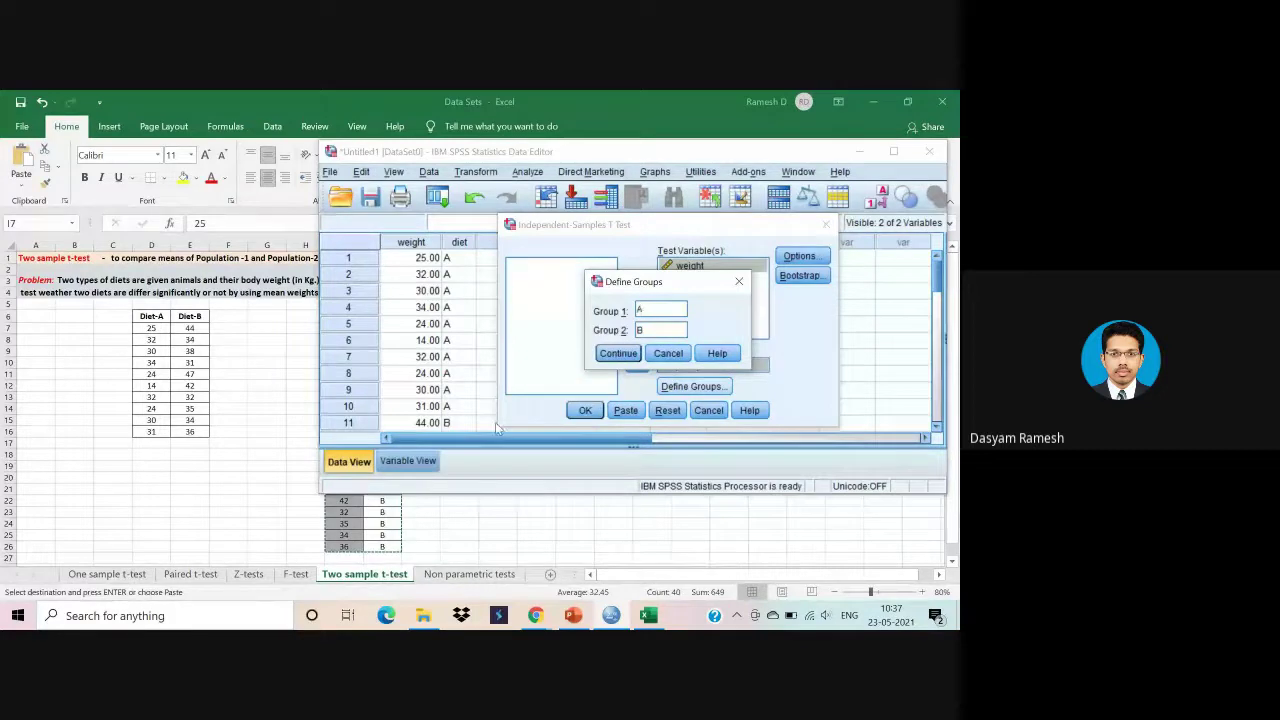
click(617, 353)
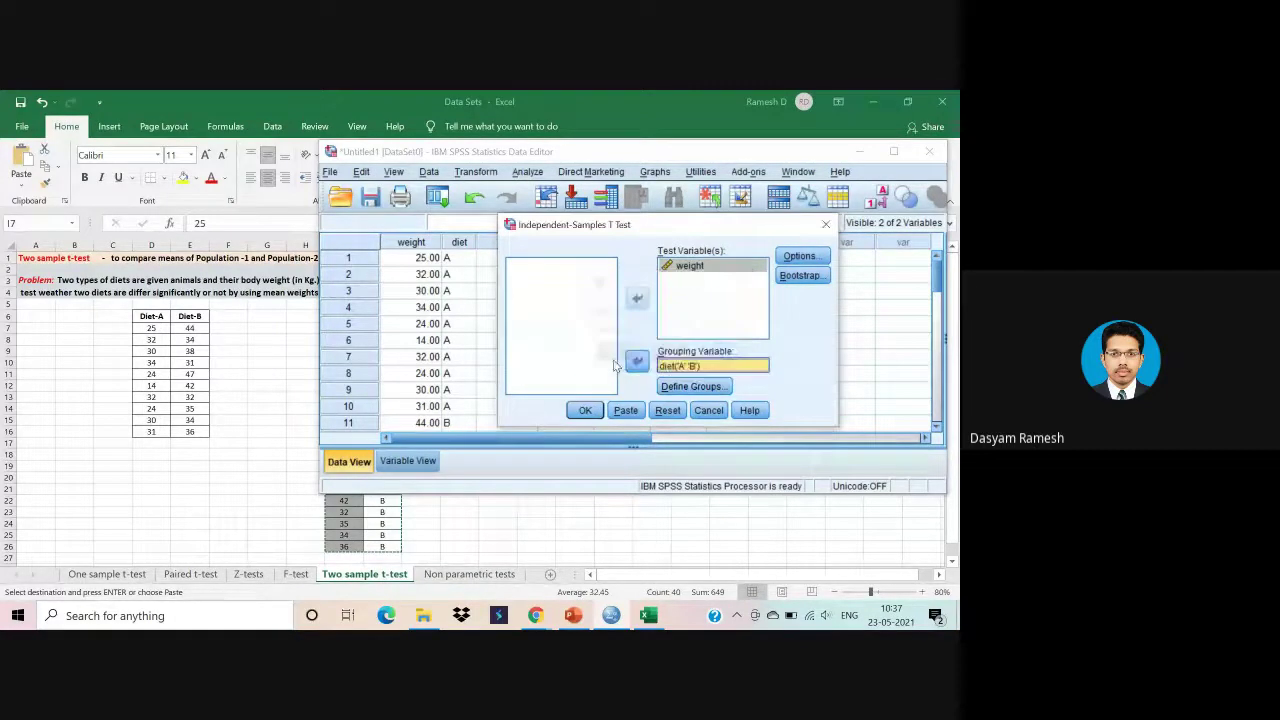
Run the independent-samples t test and maximise the output window to show the full Independent Samples Test table.
click(585, 410)
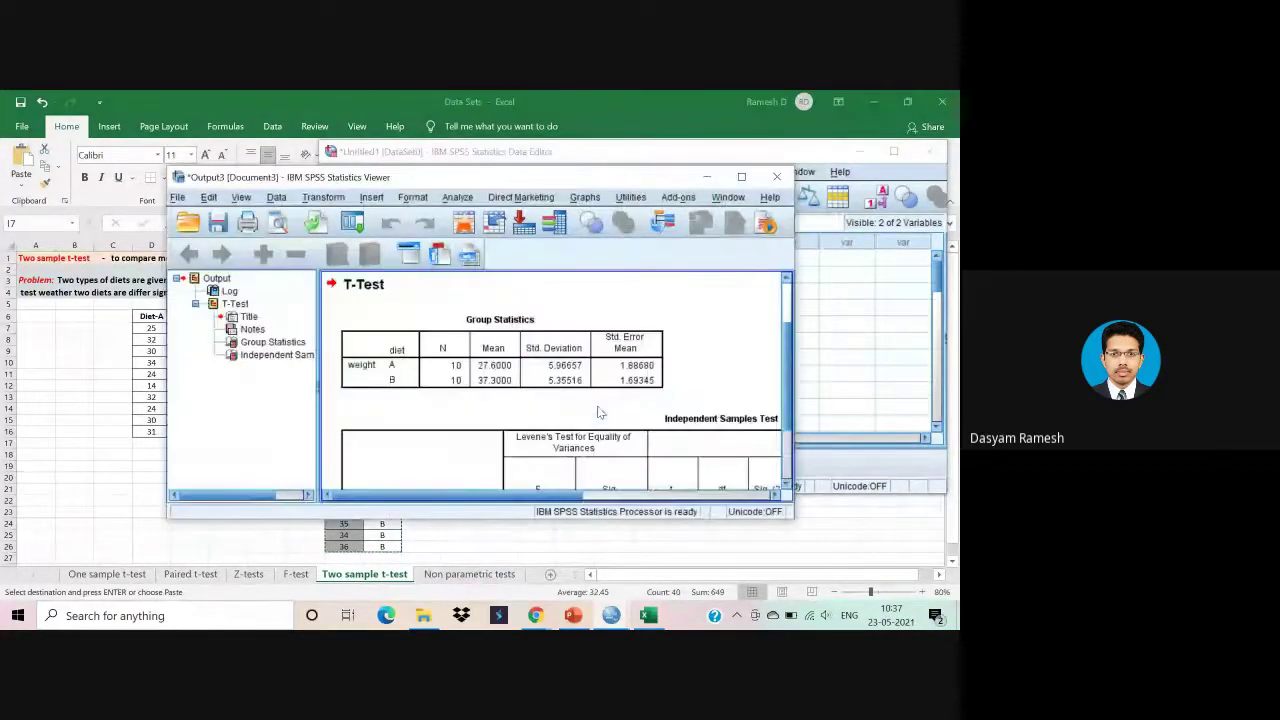
scroll(600, 412, down, 2)
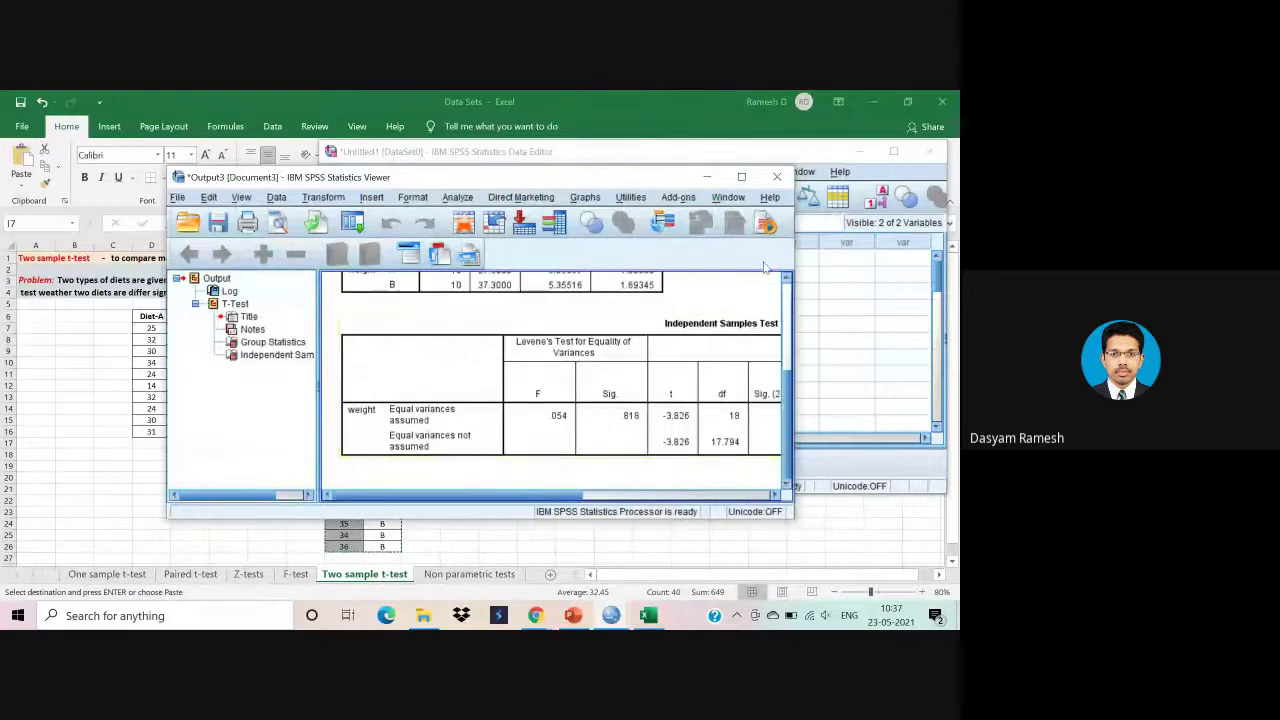
click(741, 177)
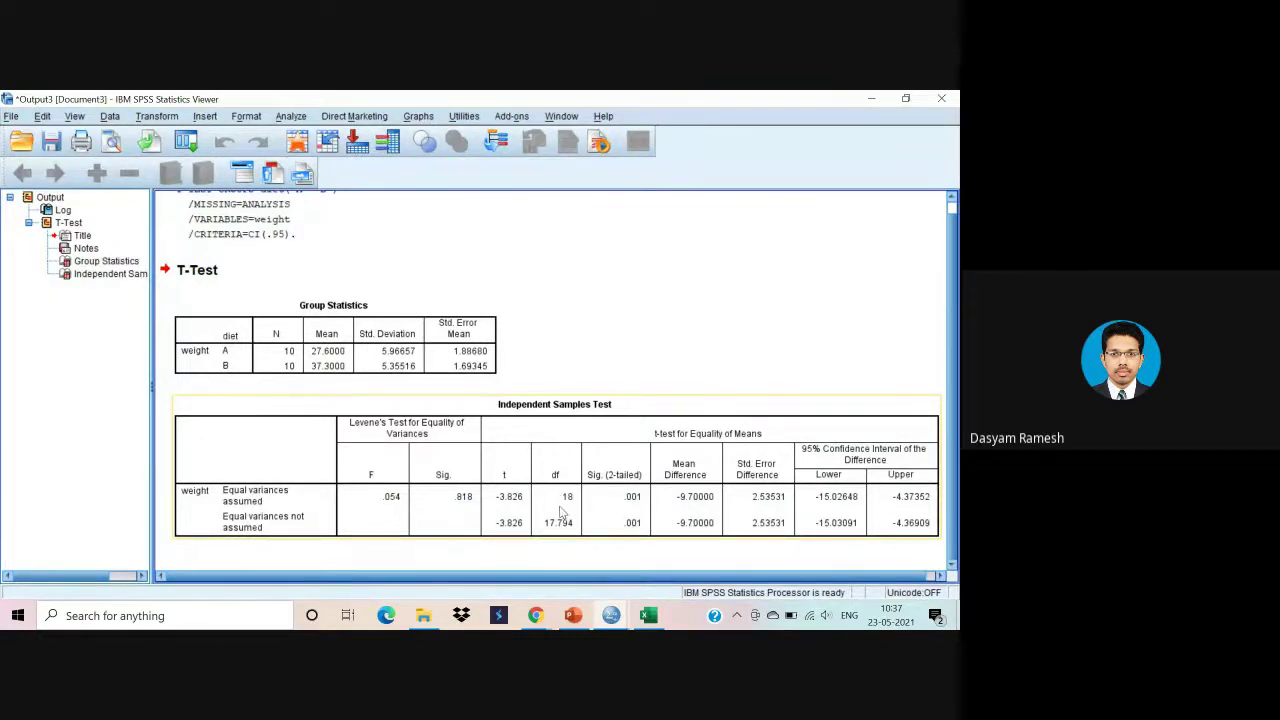
Review the independent-samples t test output against the two-diet problem and its data in the Excel workbook.
click(343, 550)
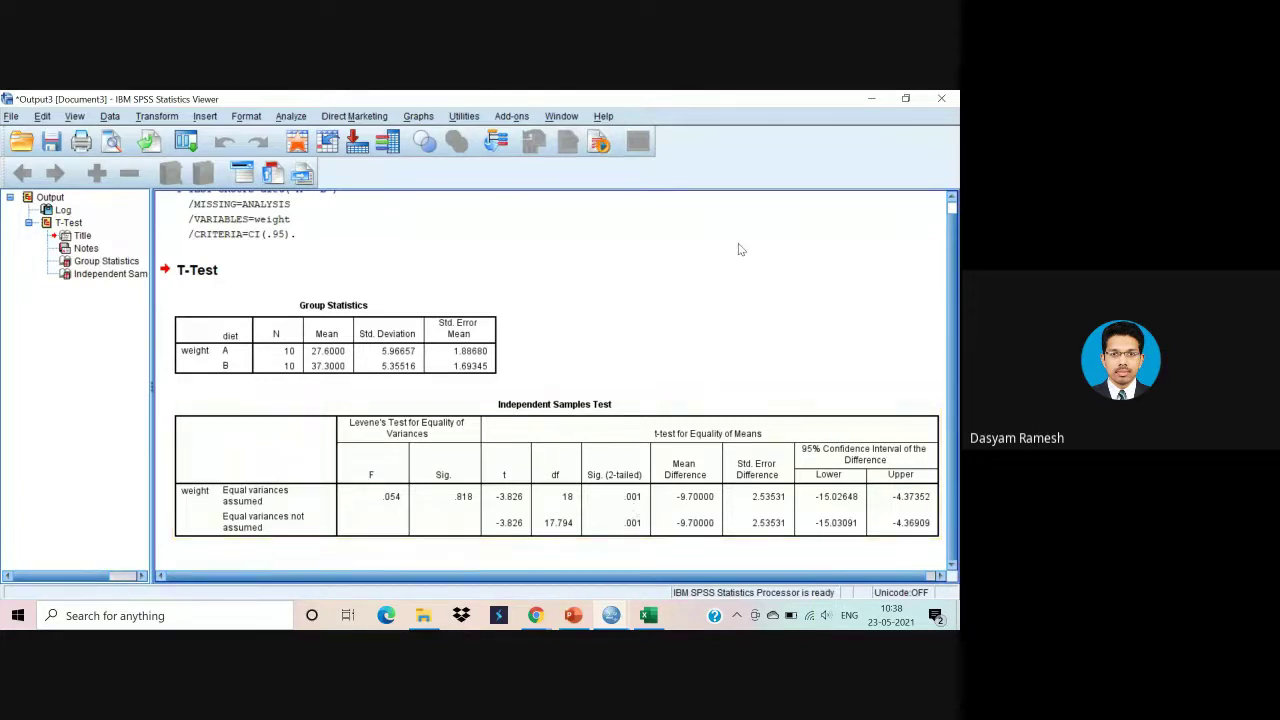
click(870, 98)
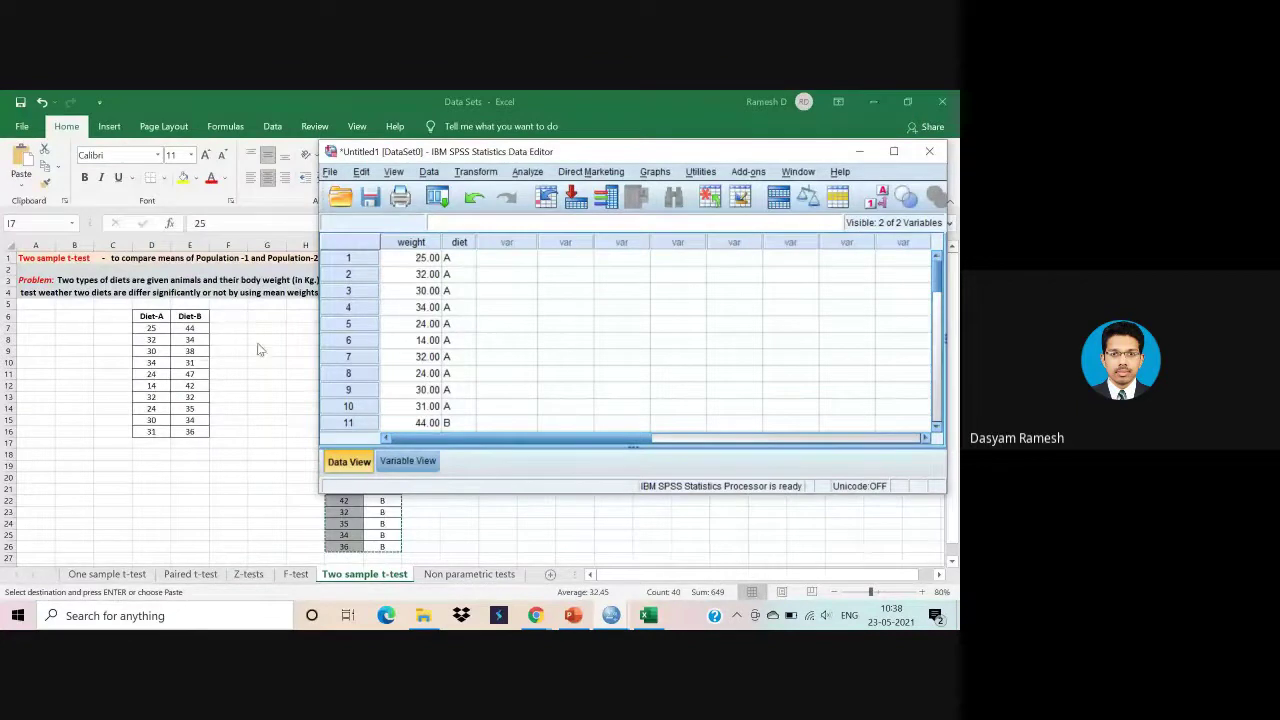
key(alt+Tab)
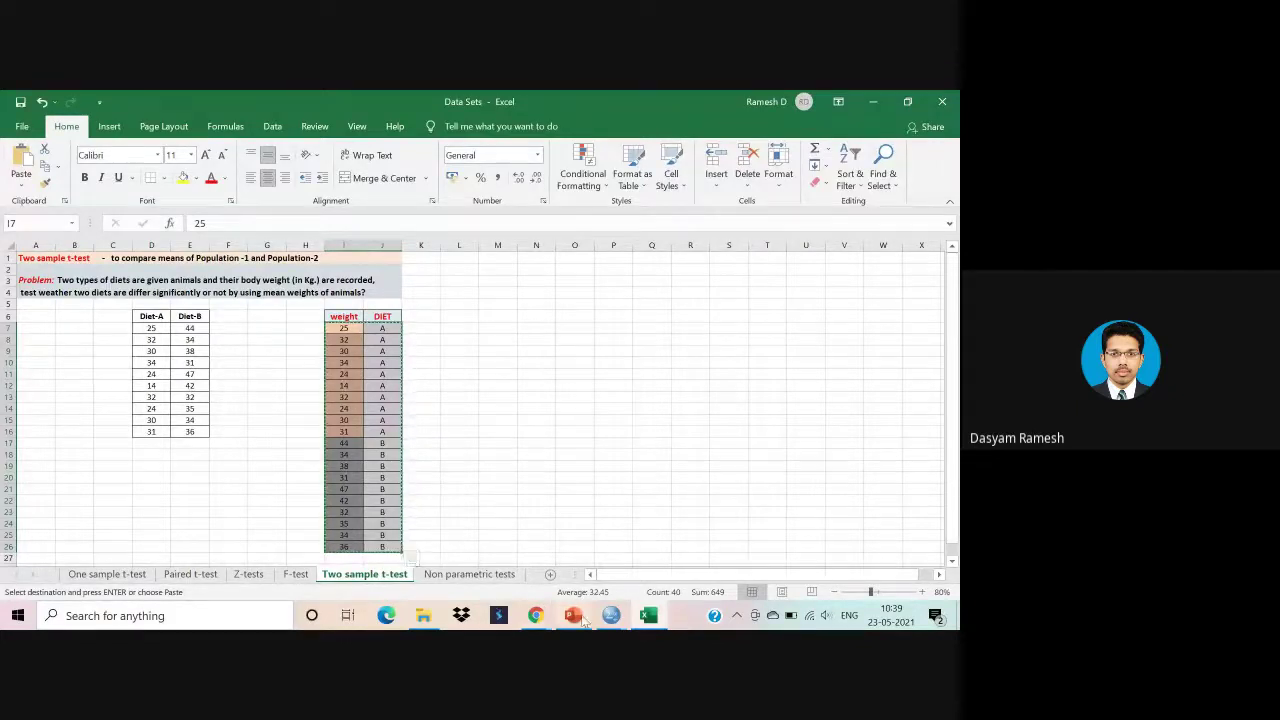
mouse_move(611, 615)
click(670, 573)
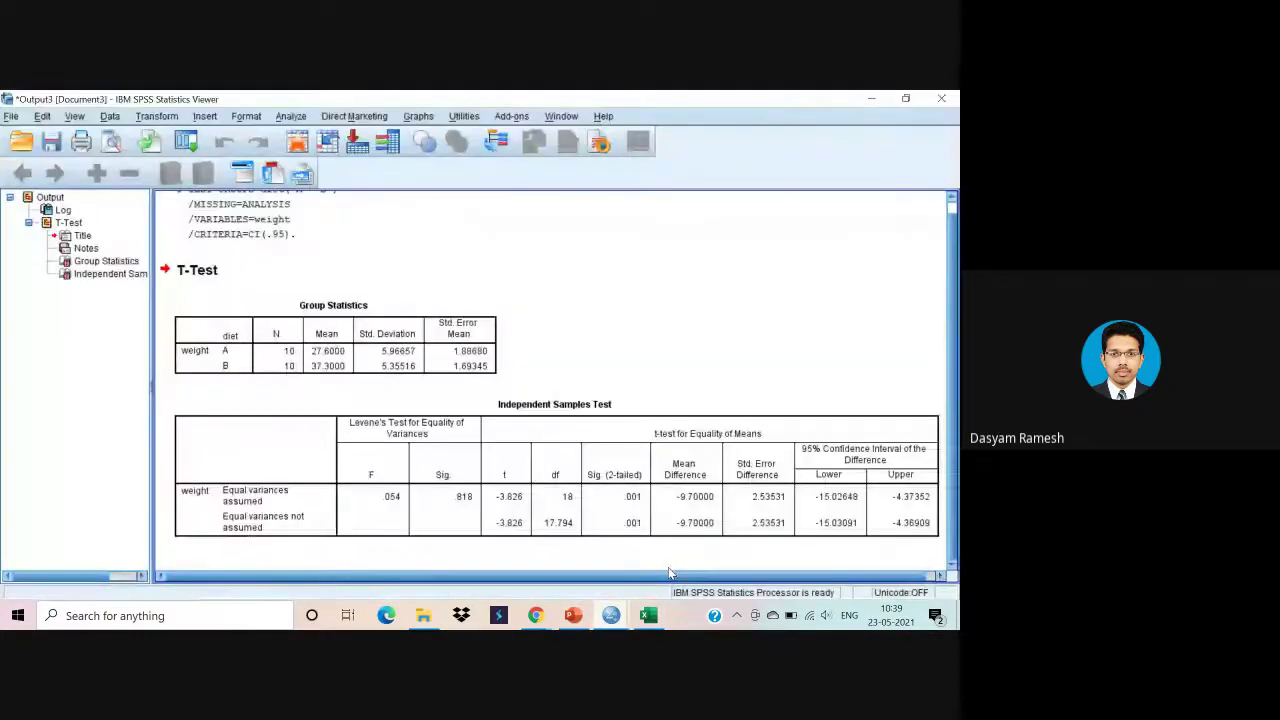
click(324, 366)
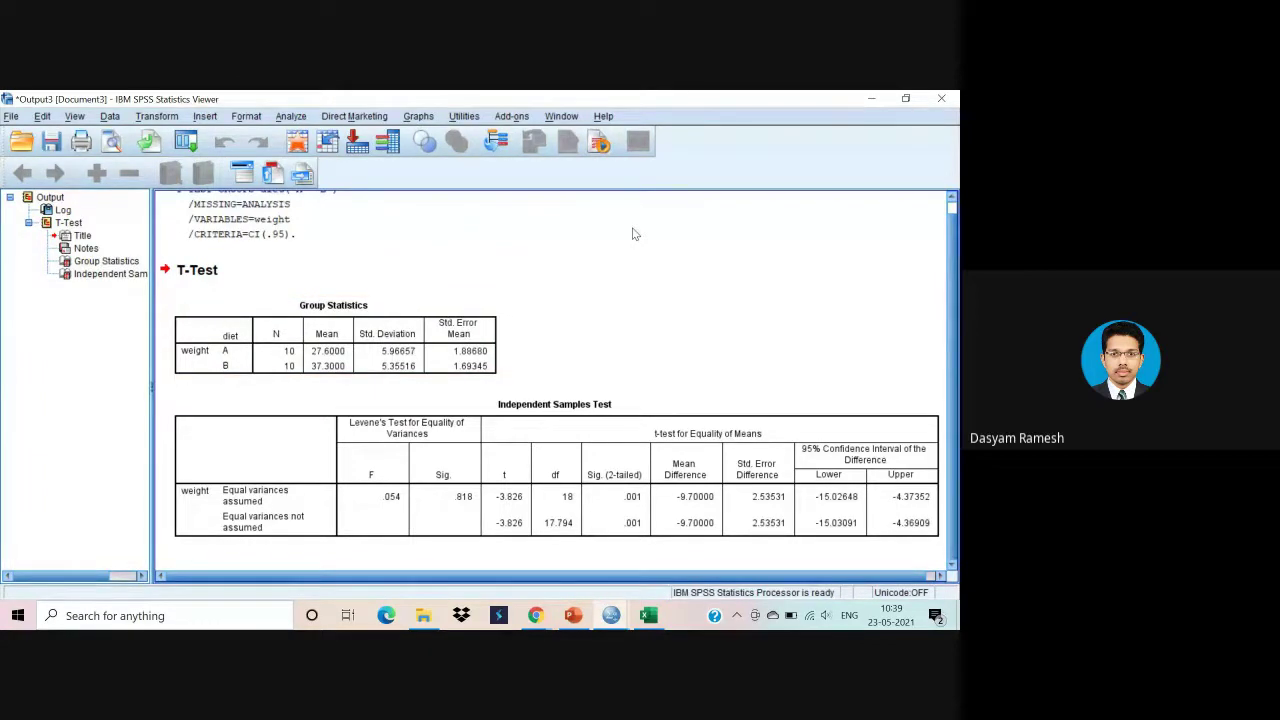
click(871, 98)
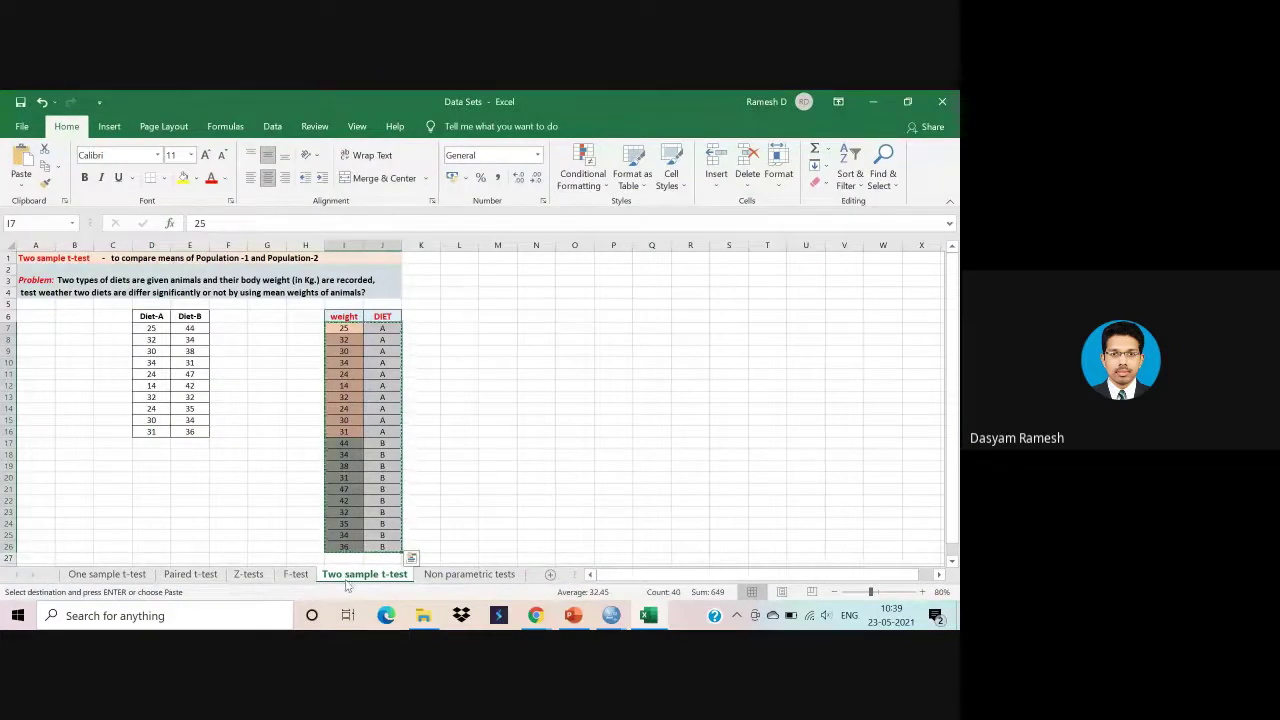
Move the Two sample t-test sheet ahead of the Paired t-test sheet and open the Paired t-test problem.
drag(345, 578, 200, 583)
click(285, 576)
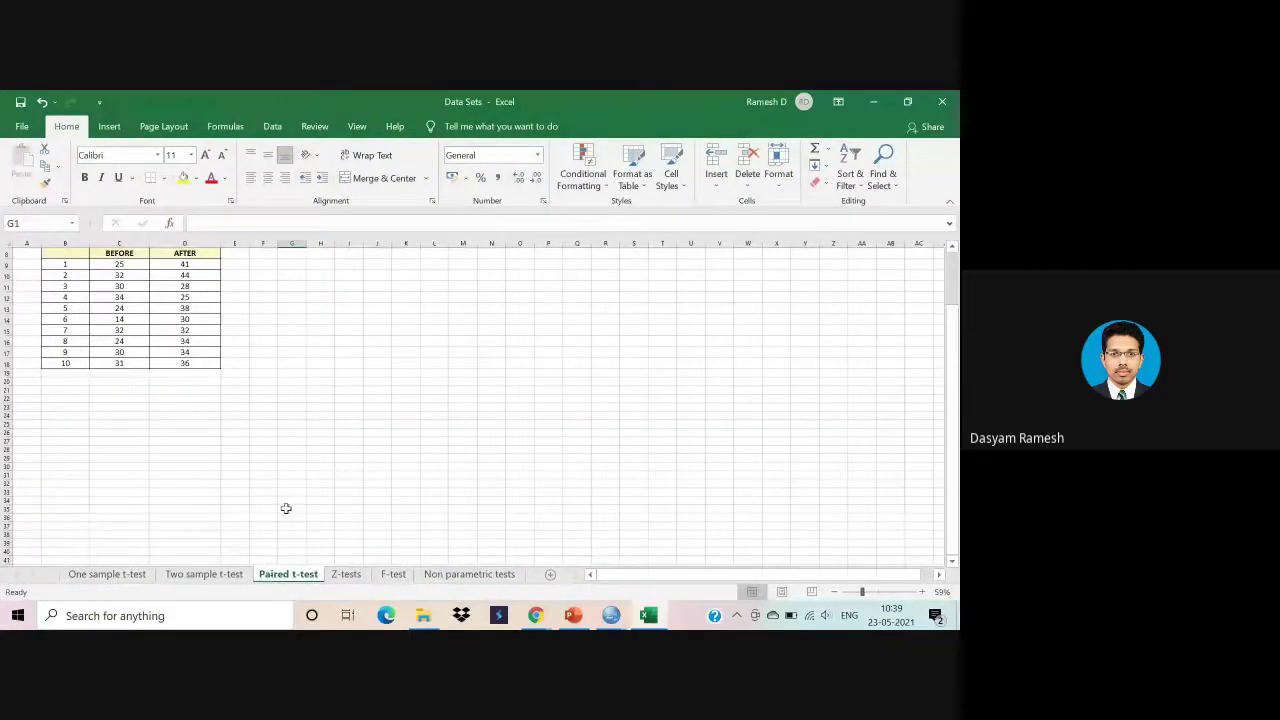
scroll(327, 301, up, 3)
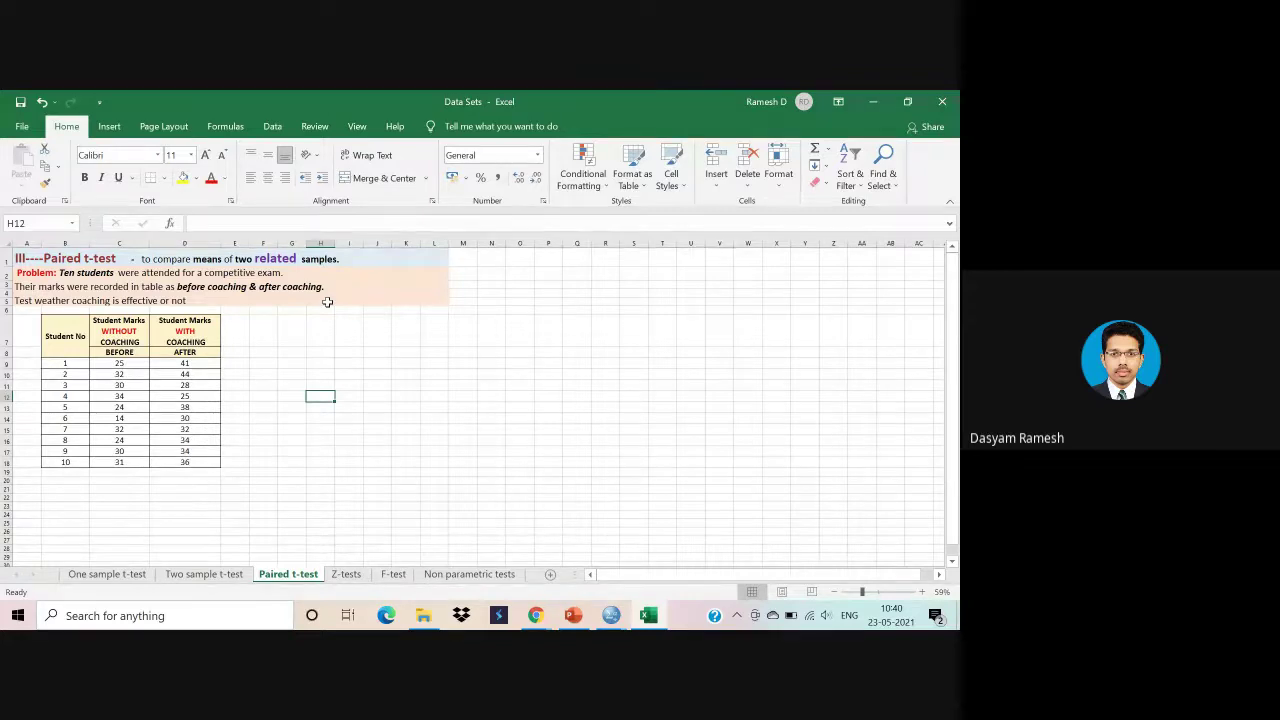
Copy the BEFORE and AFTER coaching marks of all ten students, without the headers.
click(118, 362)
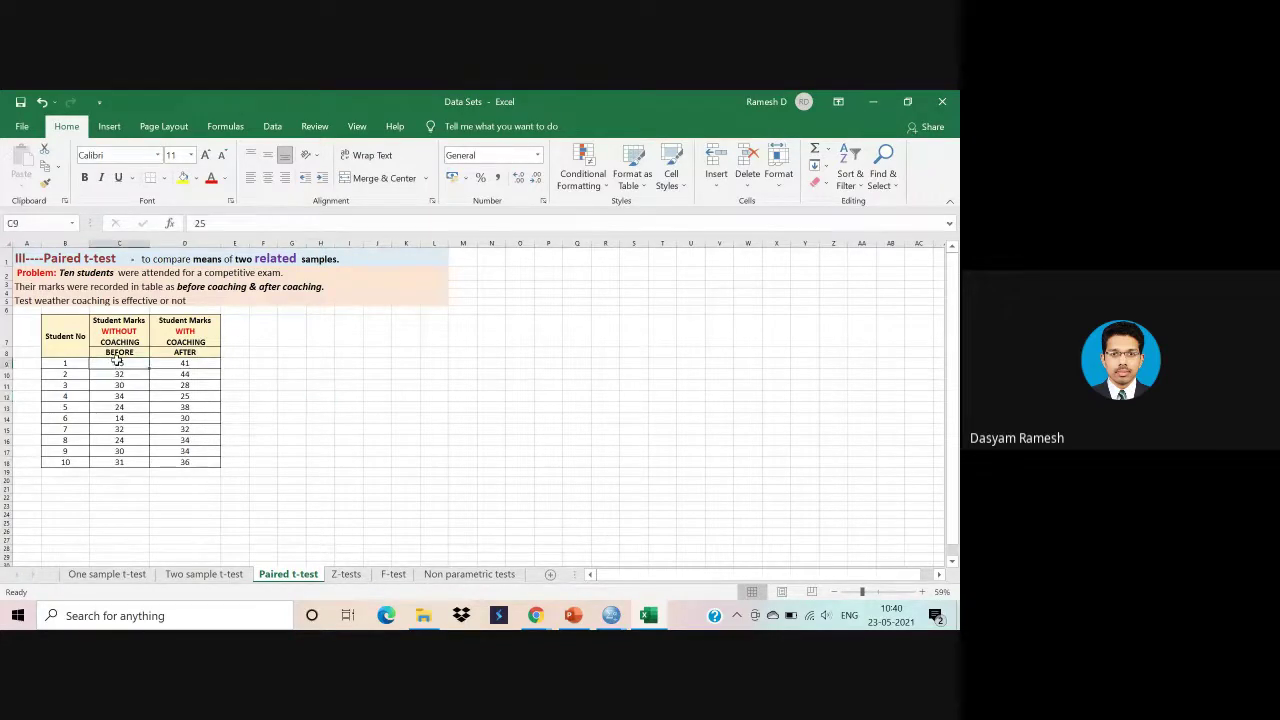
drag(118, 362, 189, 462)
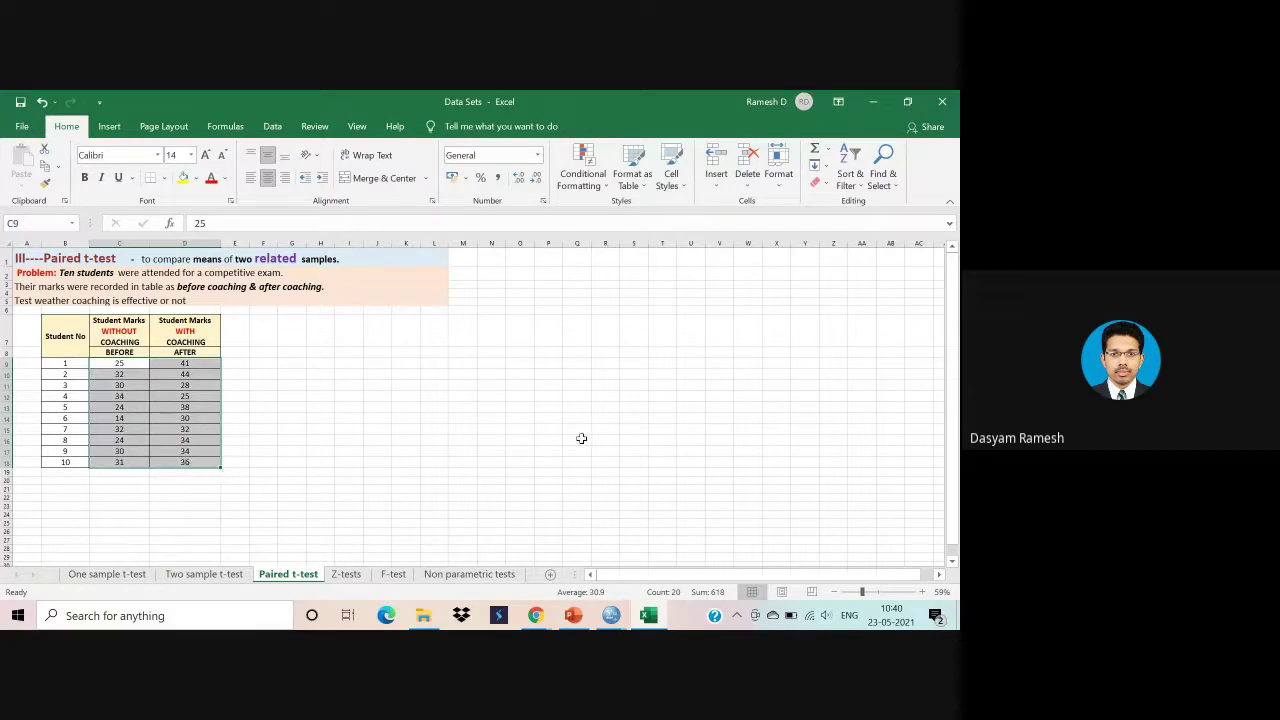
key(ctrl+c)
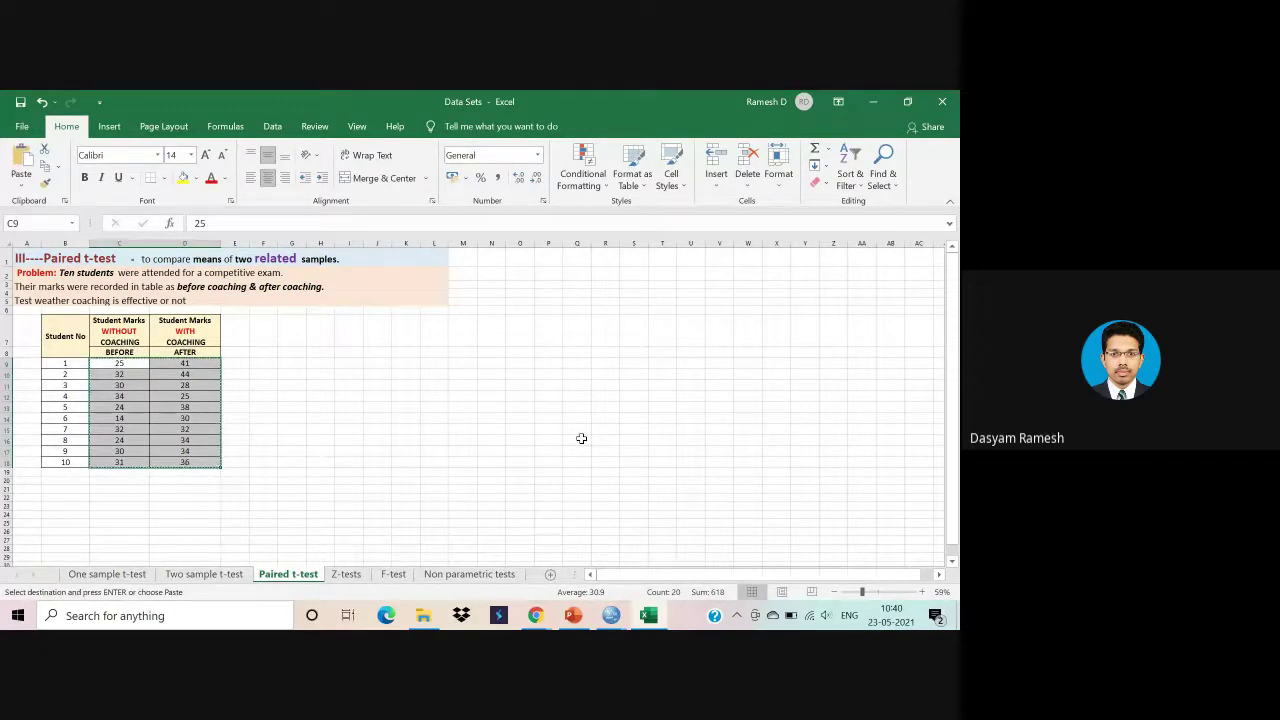
Switch to the SPSS Data Editor and replace the weight and diet variables with the copied marks.
mouse_move(619, 618)
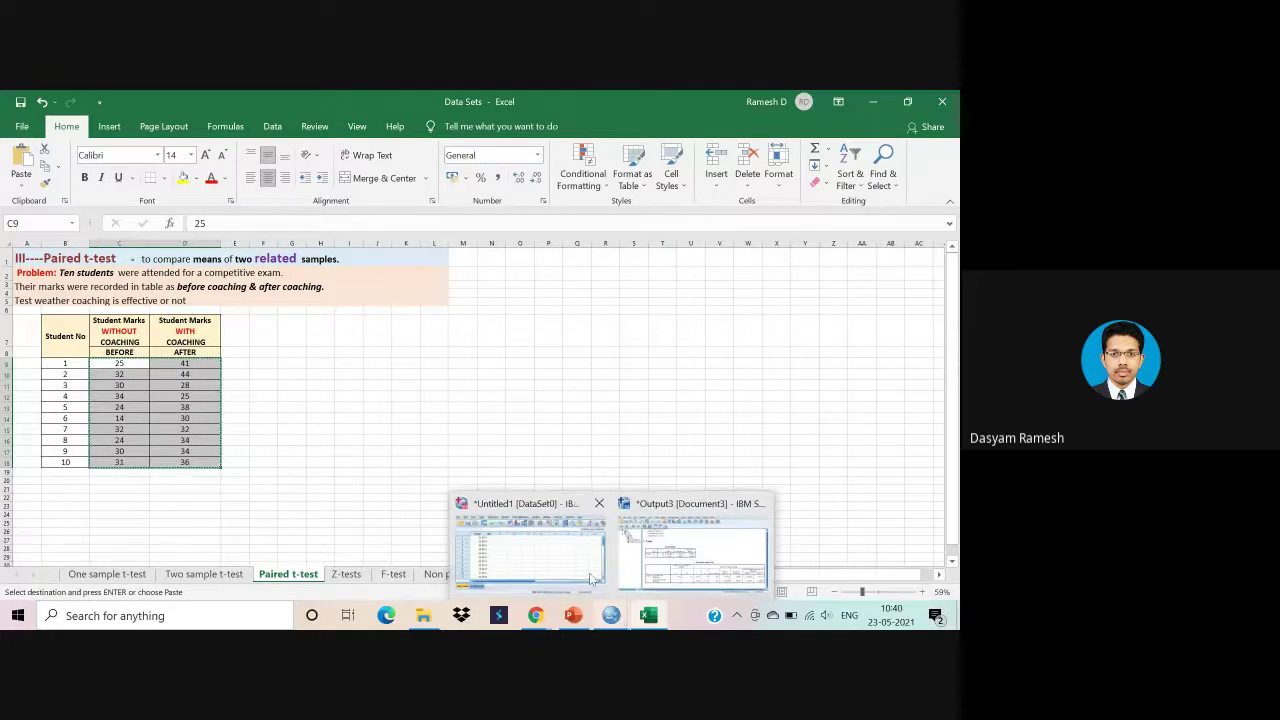
click(530, 548)
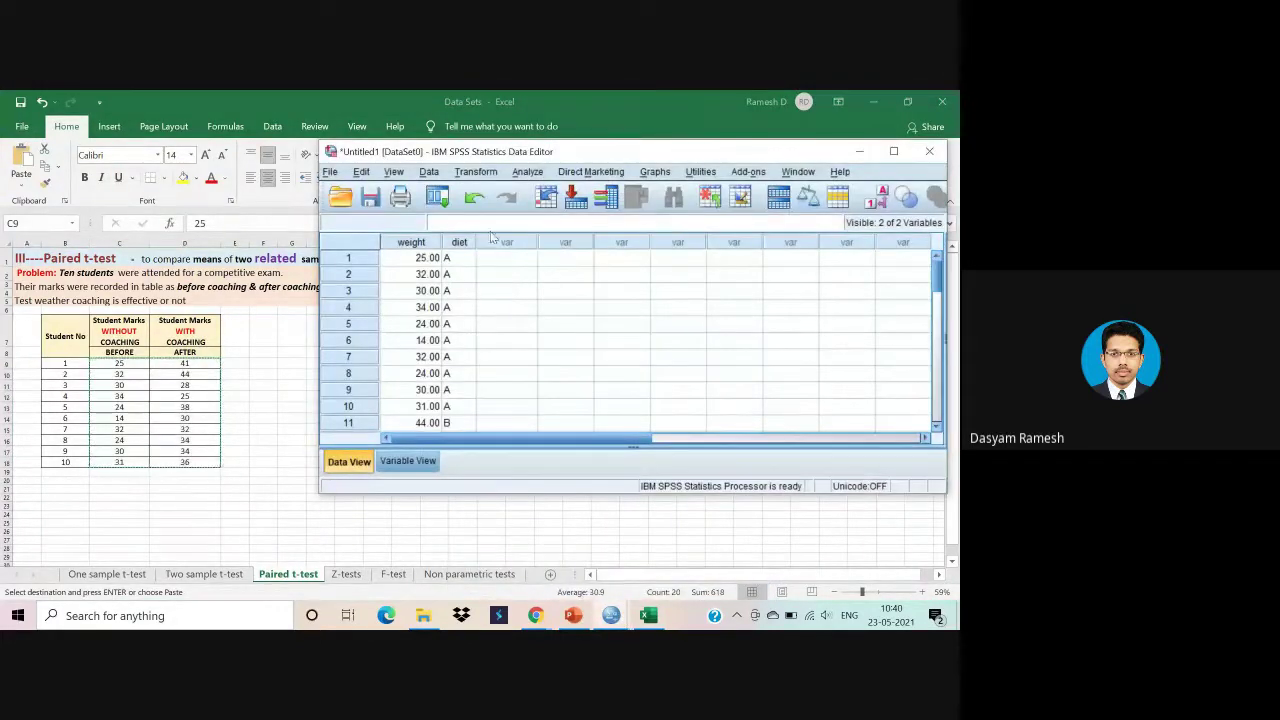
drag(460, 242, 423, 243)
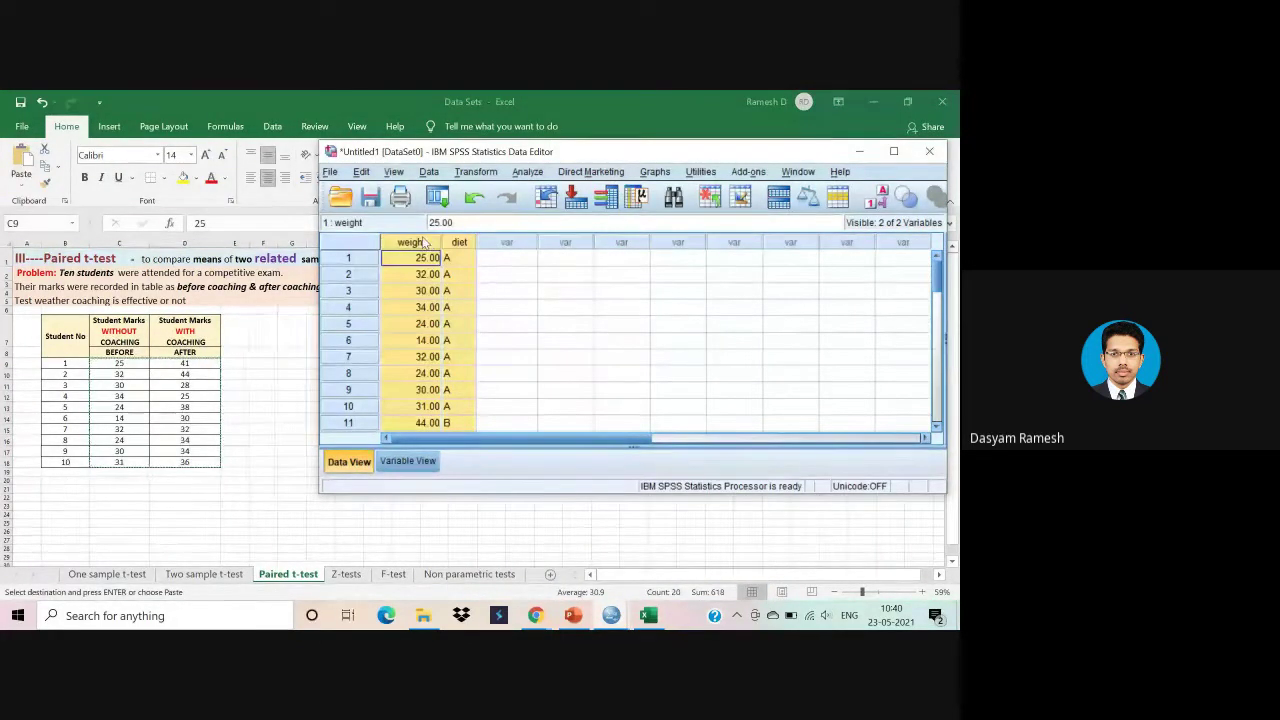
right_click(424, 242)
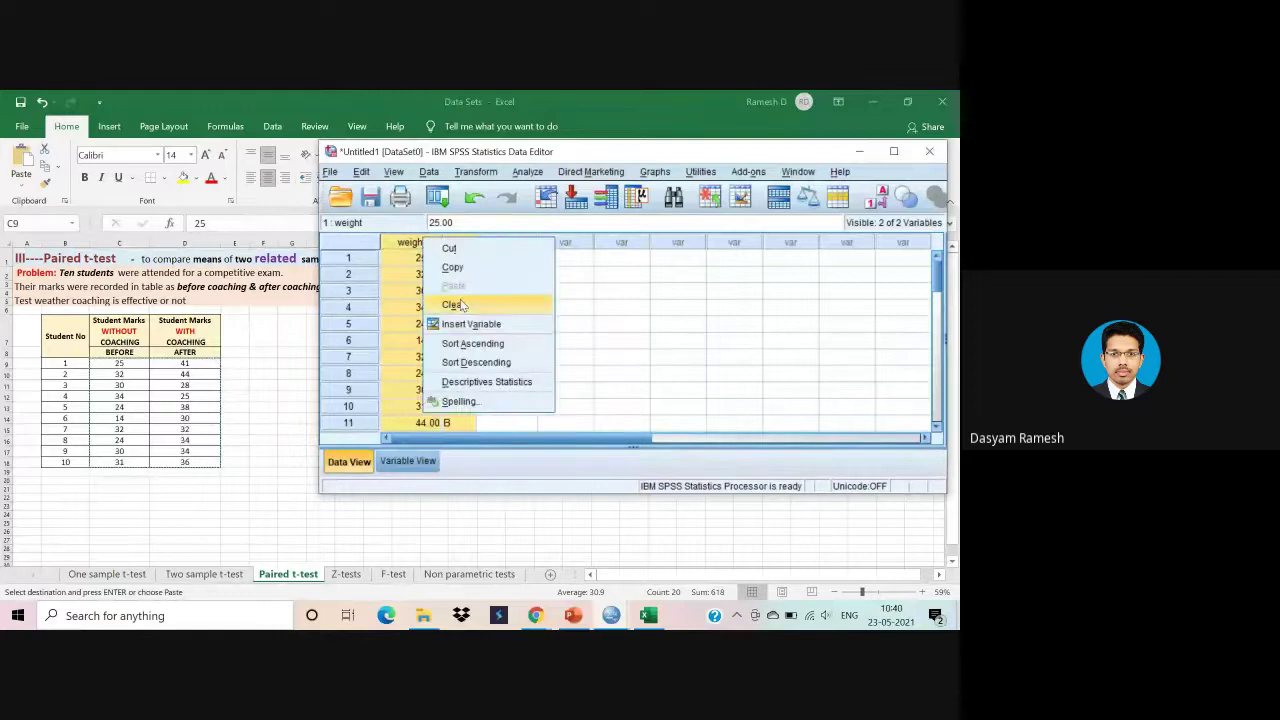
click(456, 303)
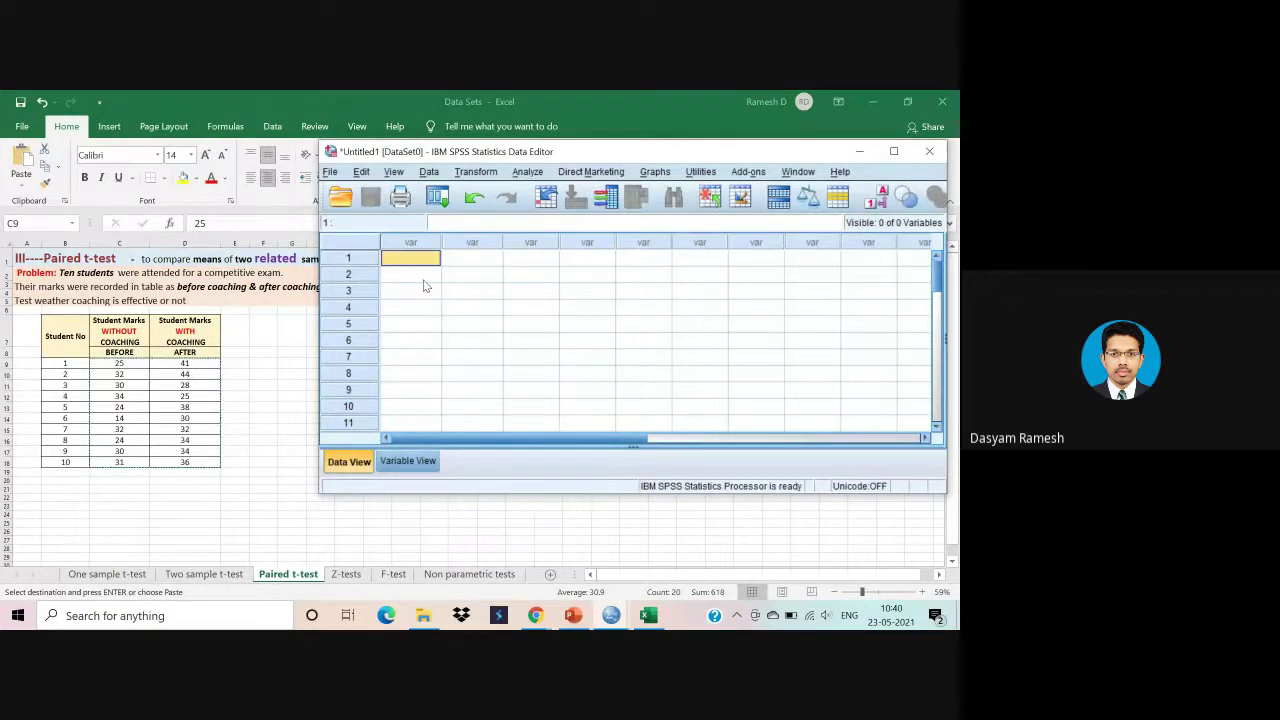
key(ctrl+v)
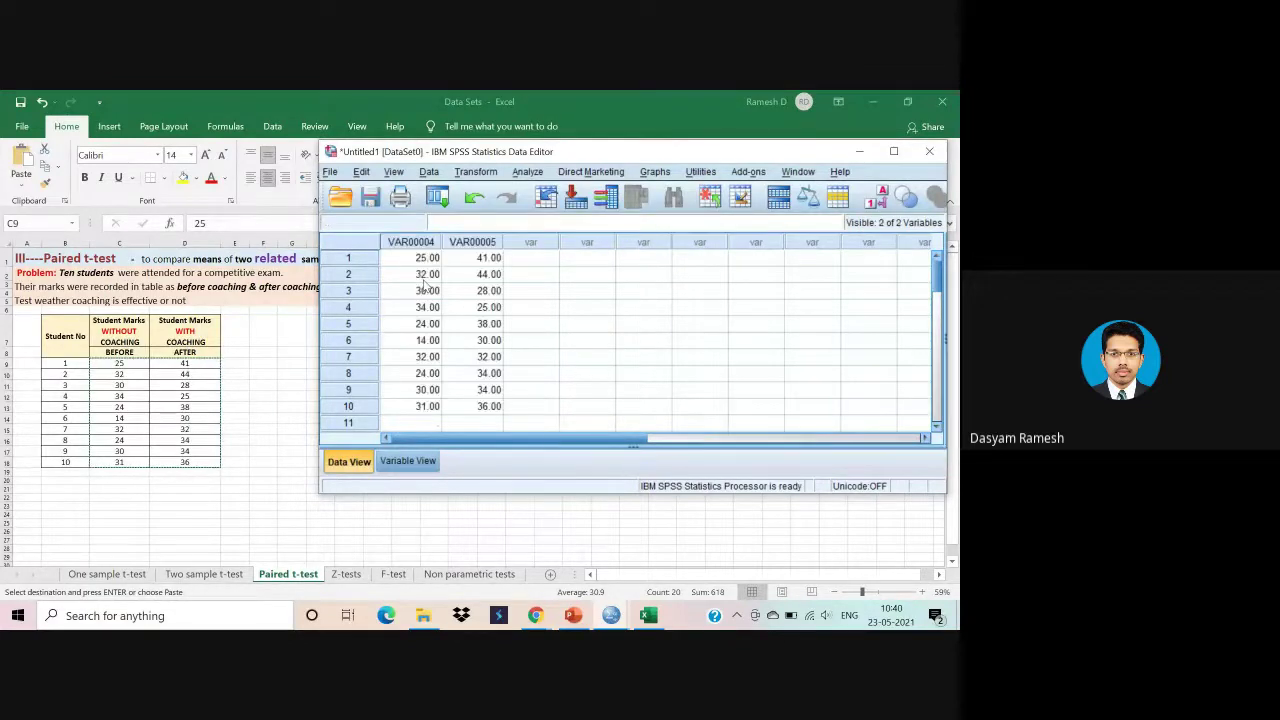
Name the two pasted variables BEFORE and AFTER and return to the data values.
click(412, 462)
click(412, 240)
text(BEFORE)
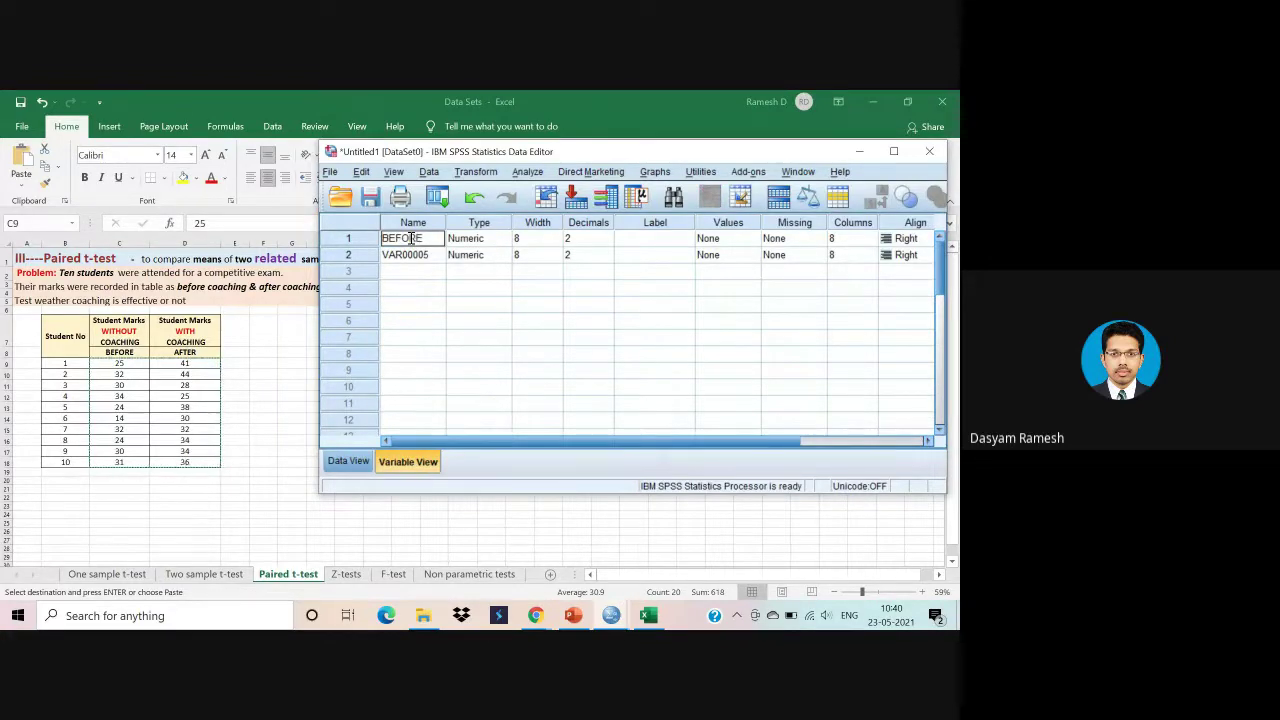
click(414, 255)
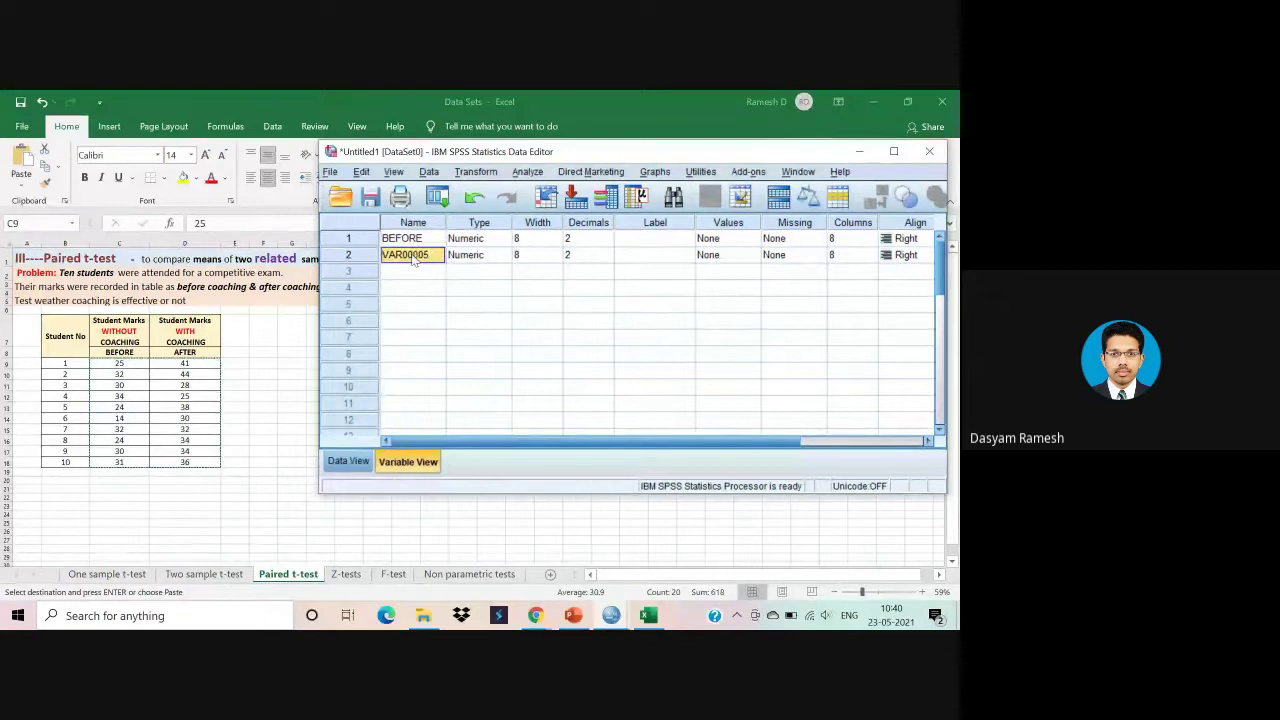
text(AF)
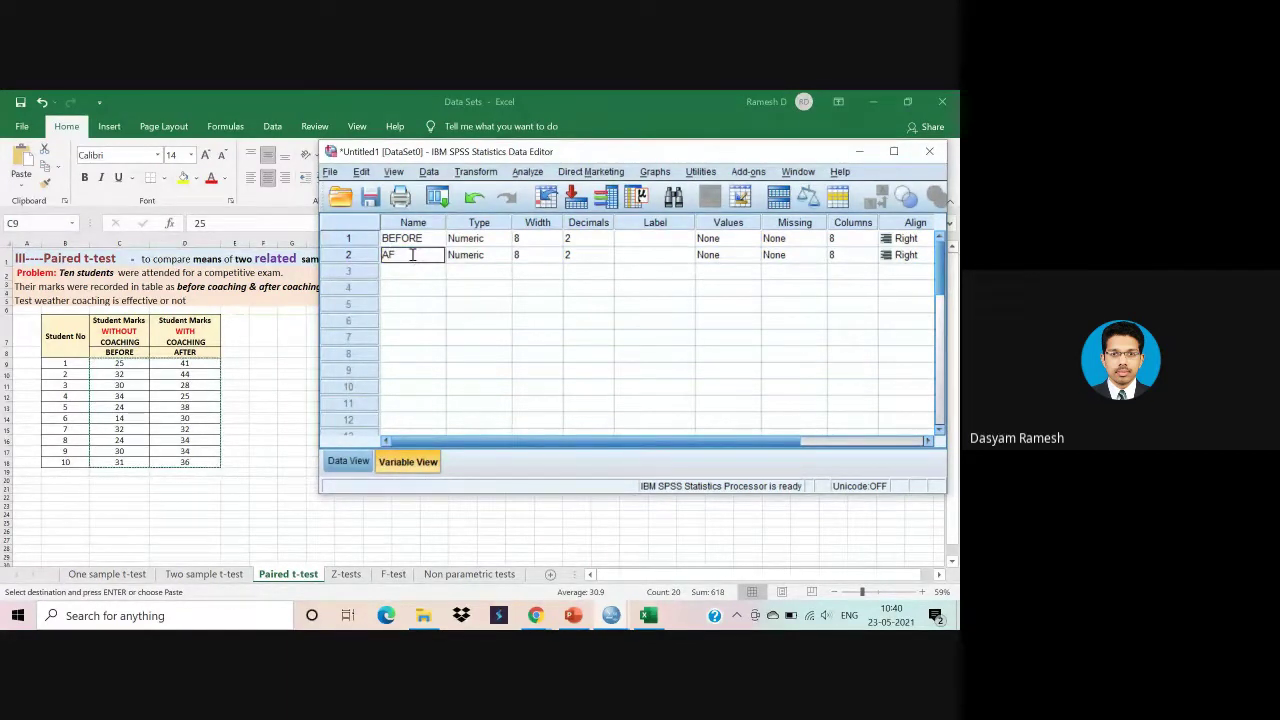
text(TR)
key(BackSpace)
text(ER)
click(361, 458)
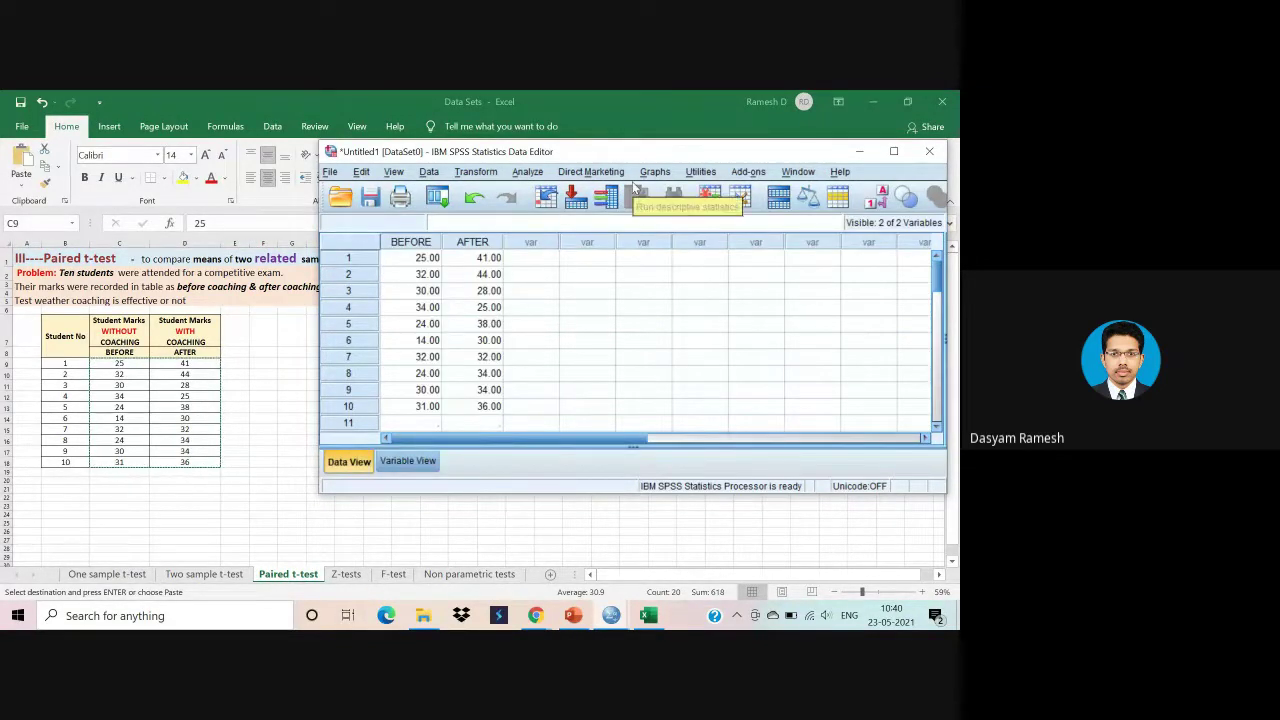
Run a Paired-Samples T Test with BEFORE as Variable1 and AFTER as Variable2 of the first pair.
click(538, 174)
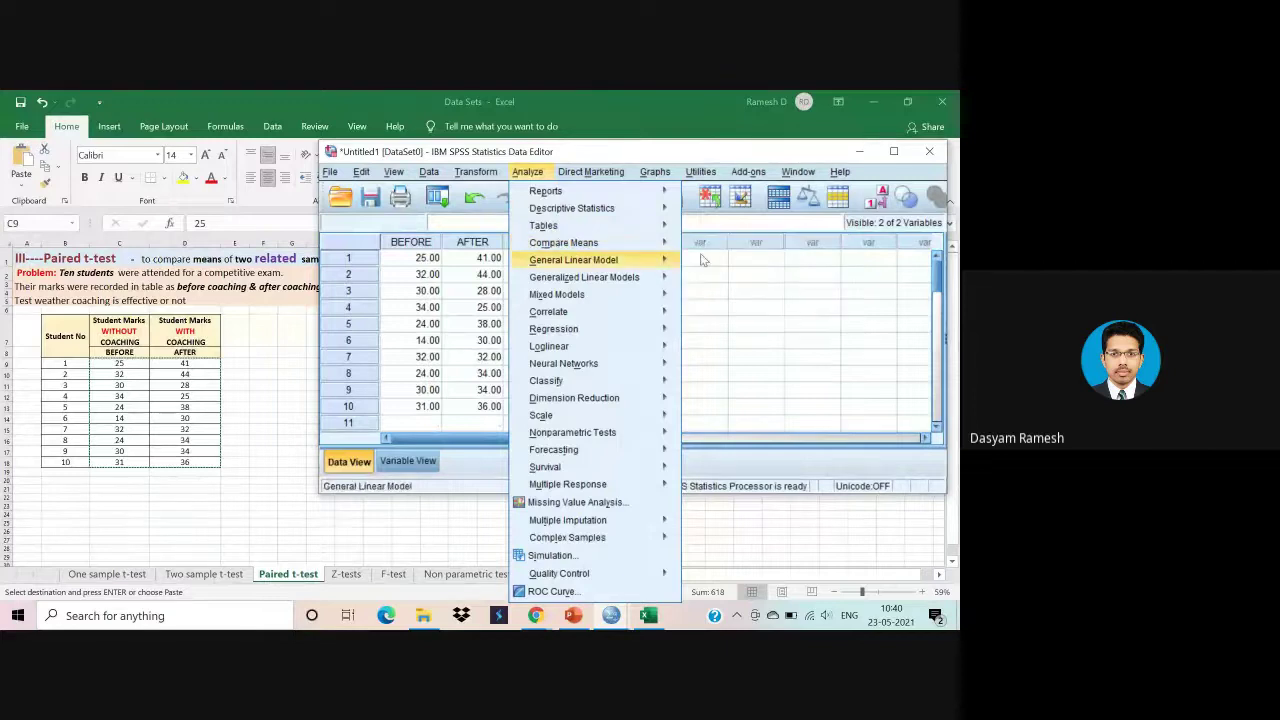
mouse_move(645, 245)
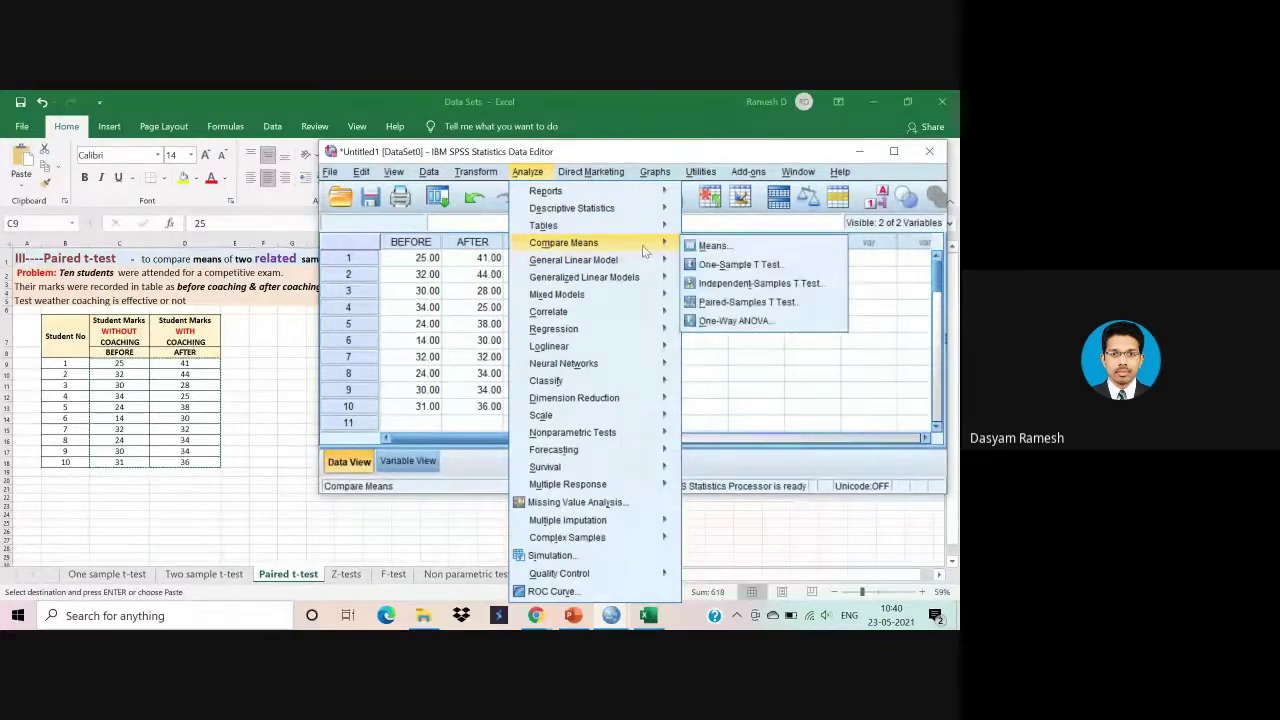
click(743, 302)
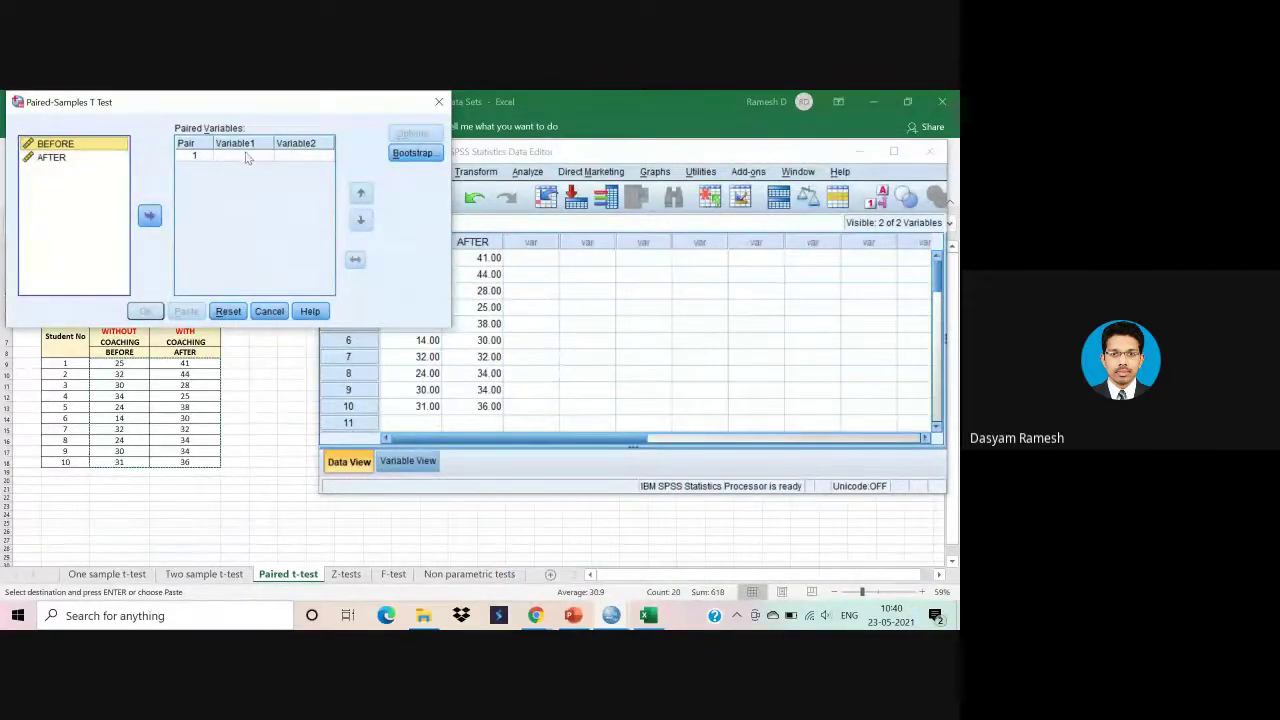
click(150, 215)
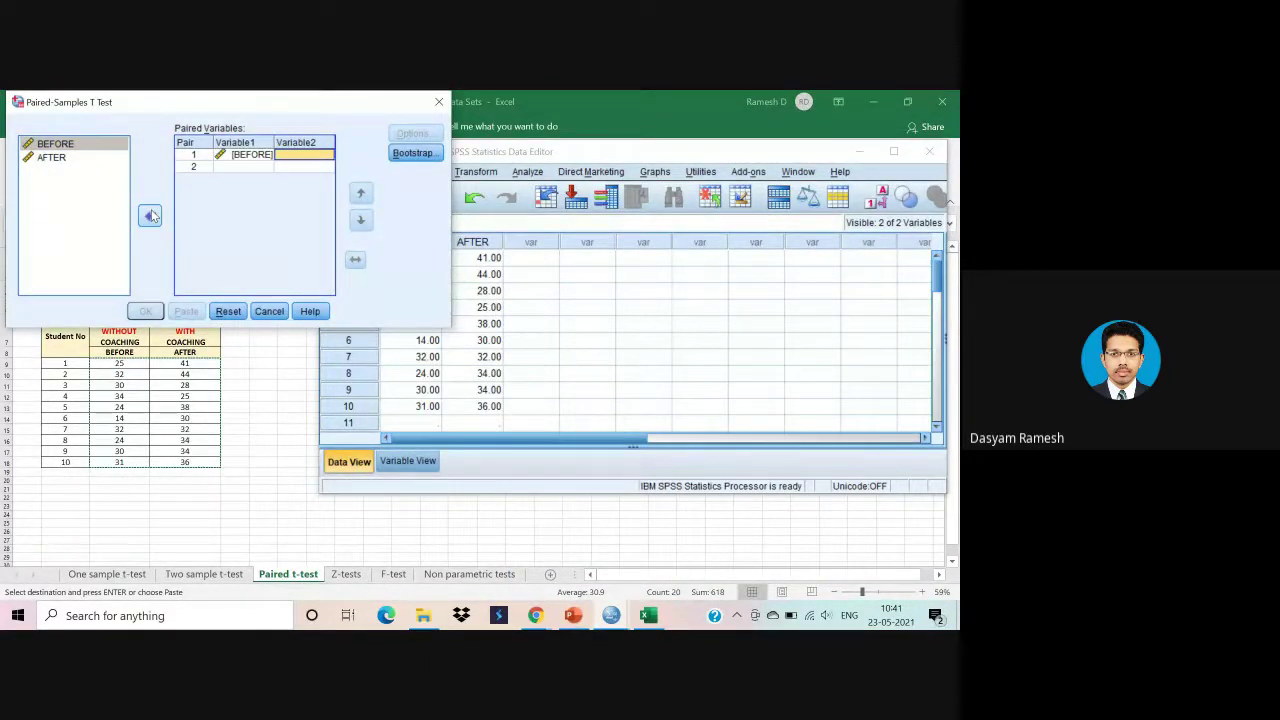
click(62, 158)
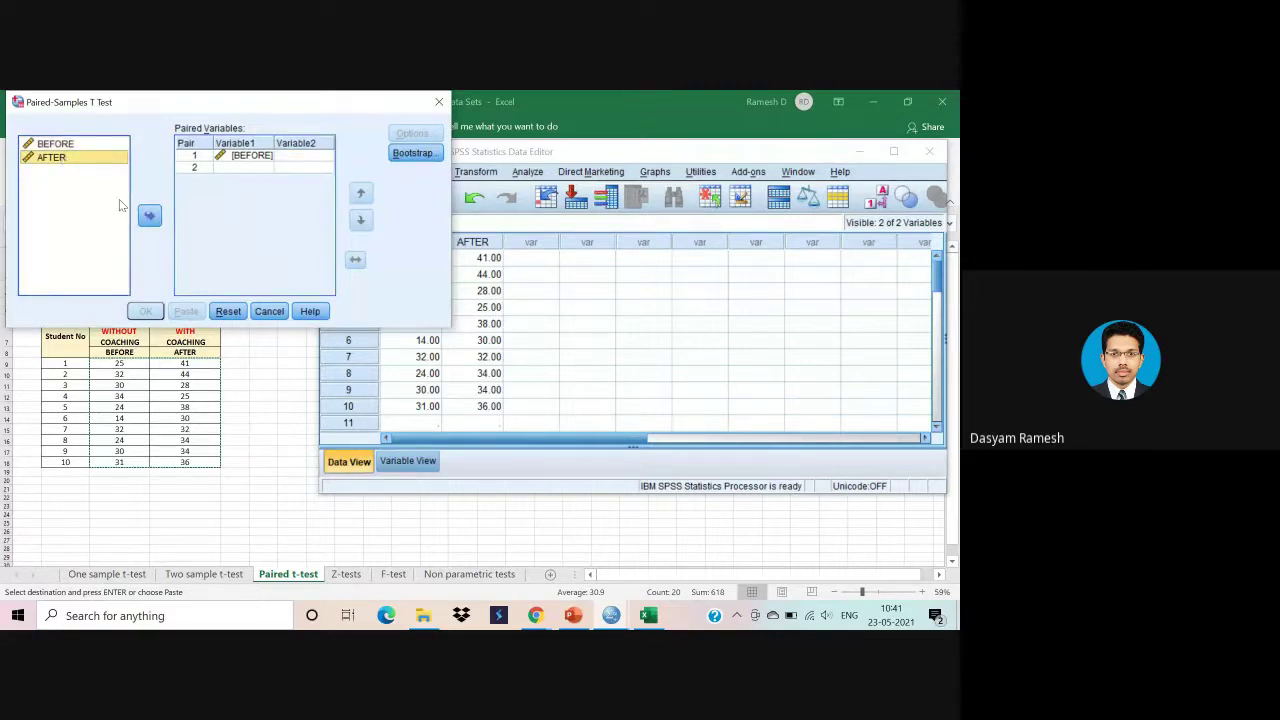
click(149, 215)
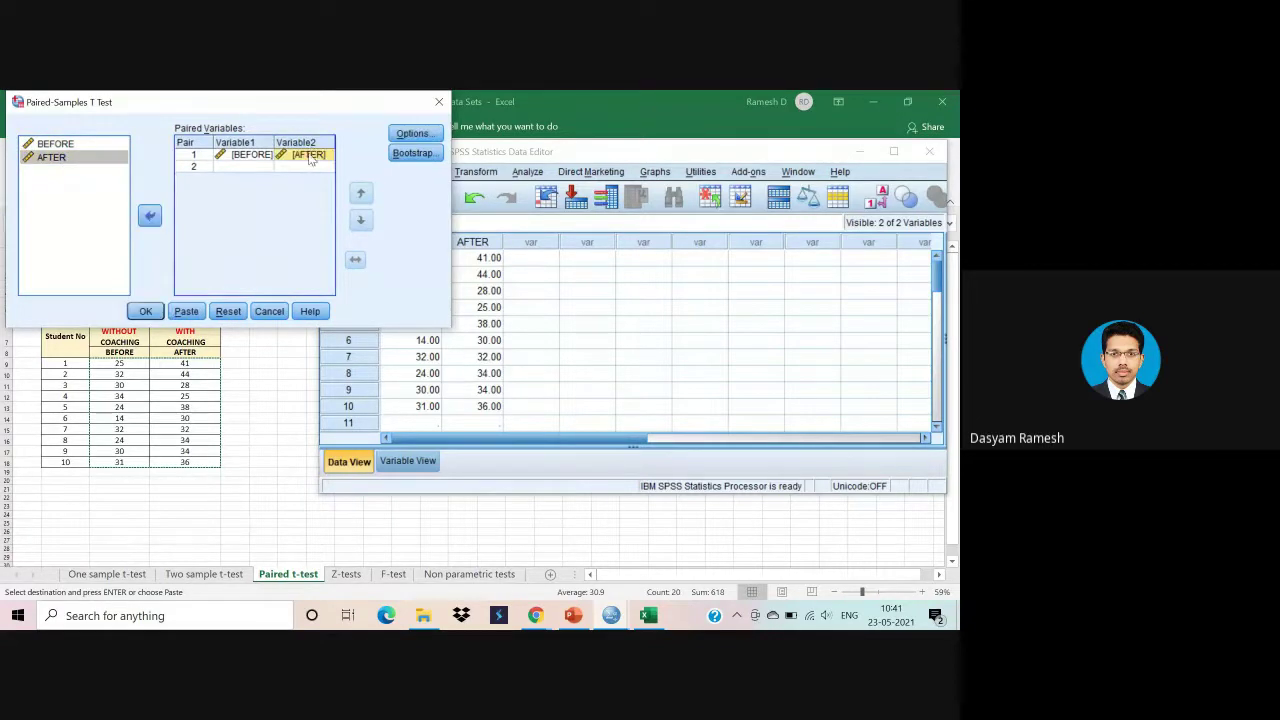
click(146, 311)
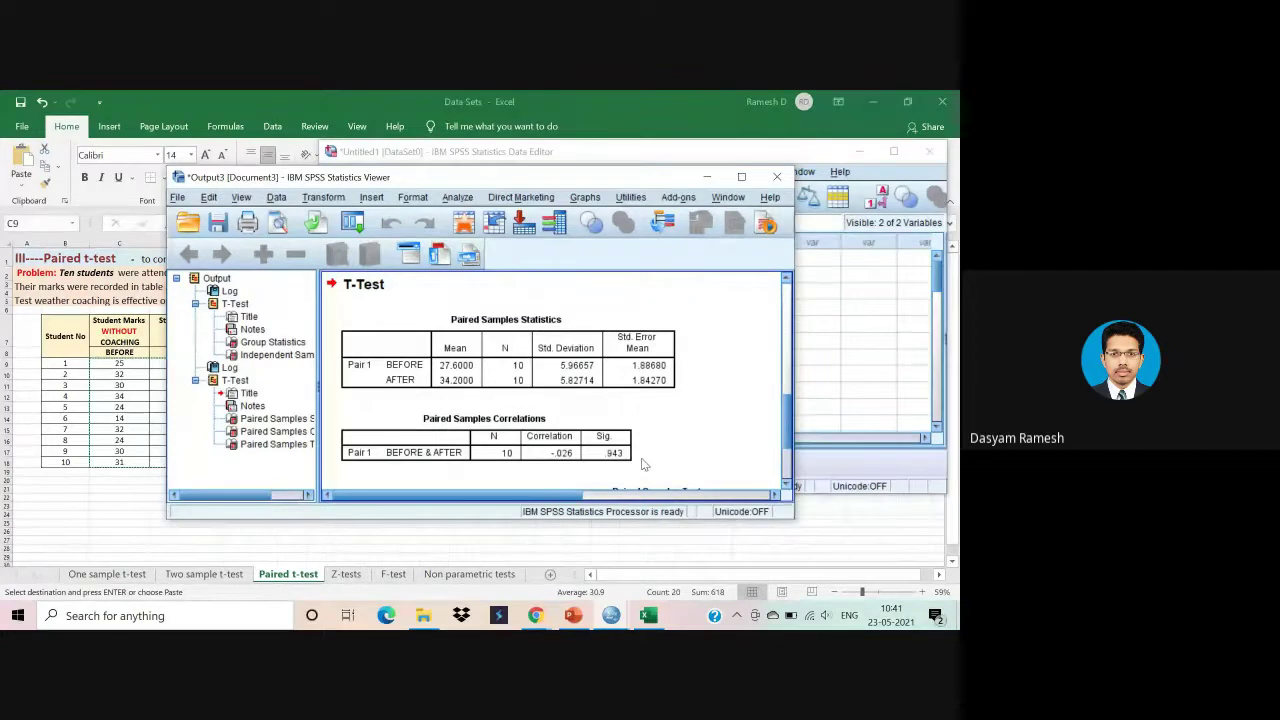
Review the before and after coaching marks in the Excel sheet, then bring up the SPSS Data Editor.
click(68, 487)
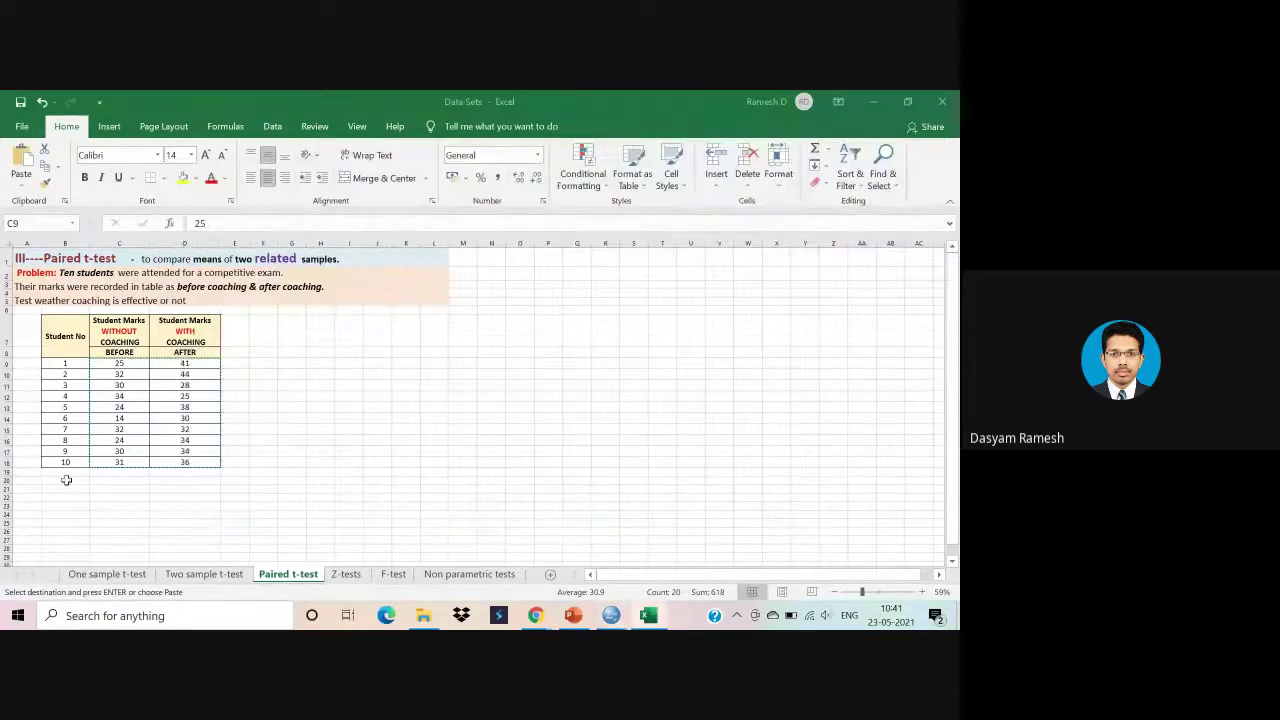
drag(100, 362, 215, 462)
click(280, 319)
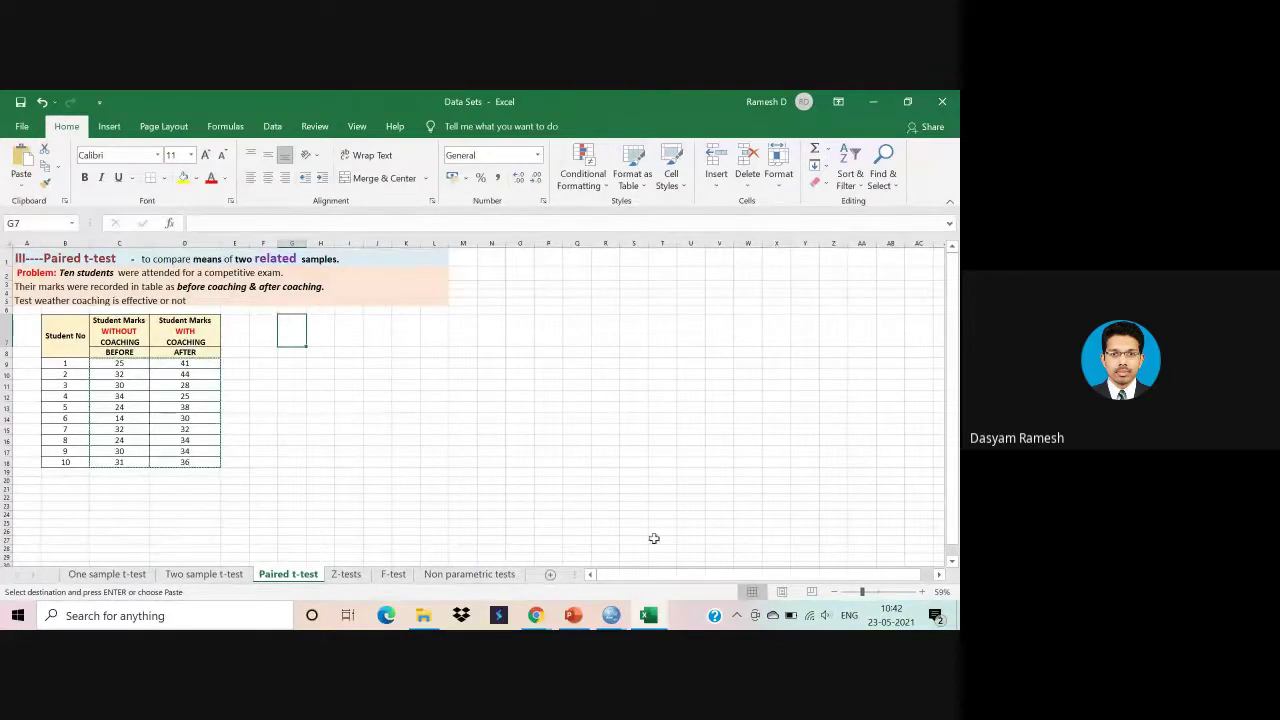
mouse_move(611, 617)
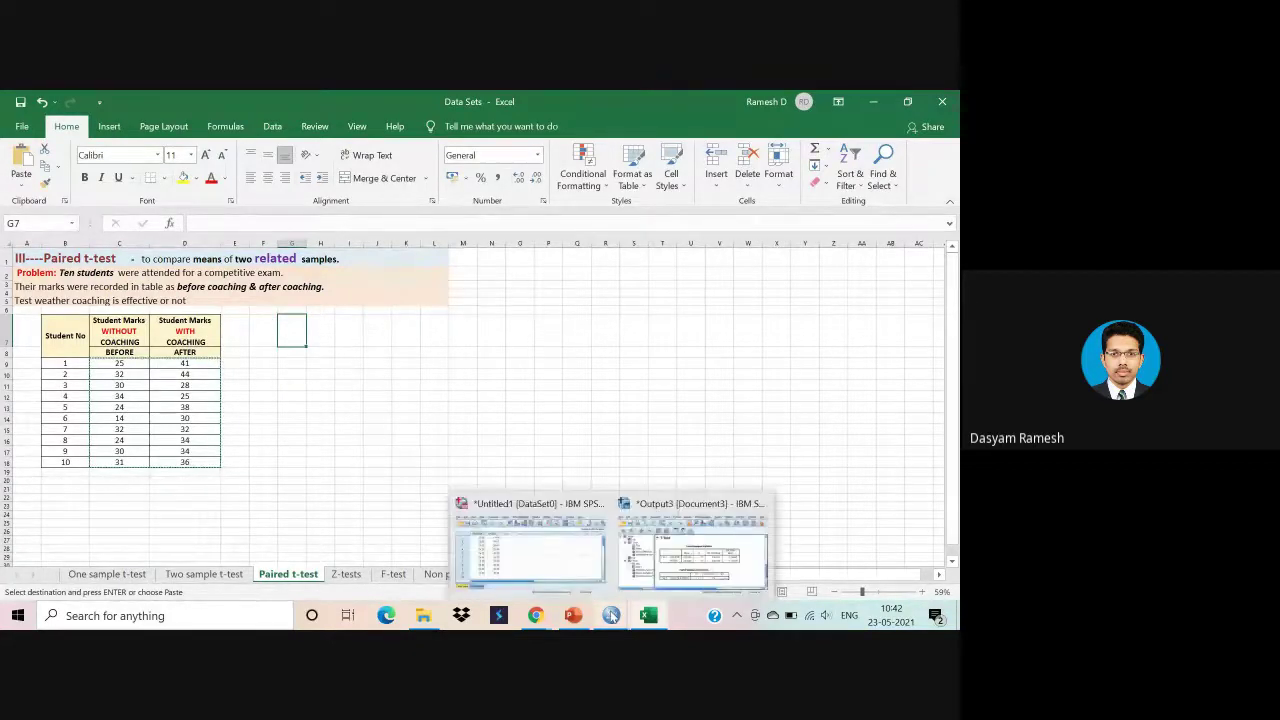
click(566, 552)
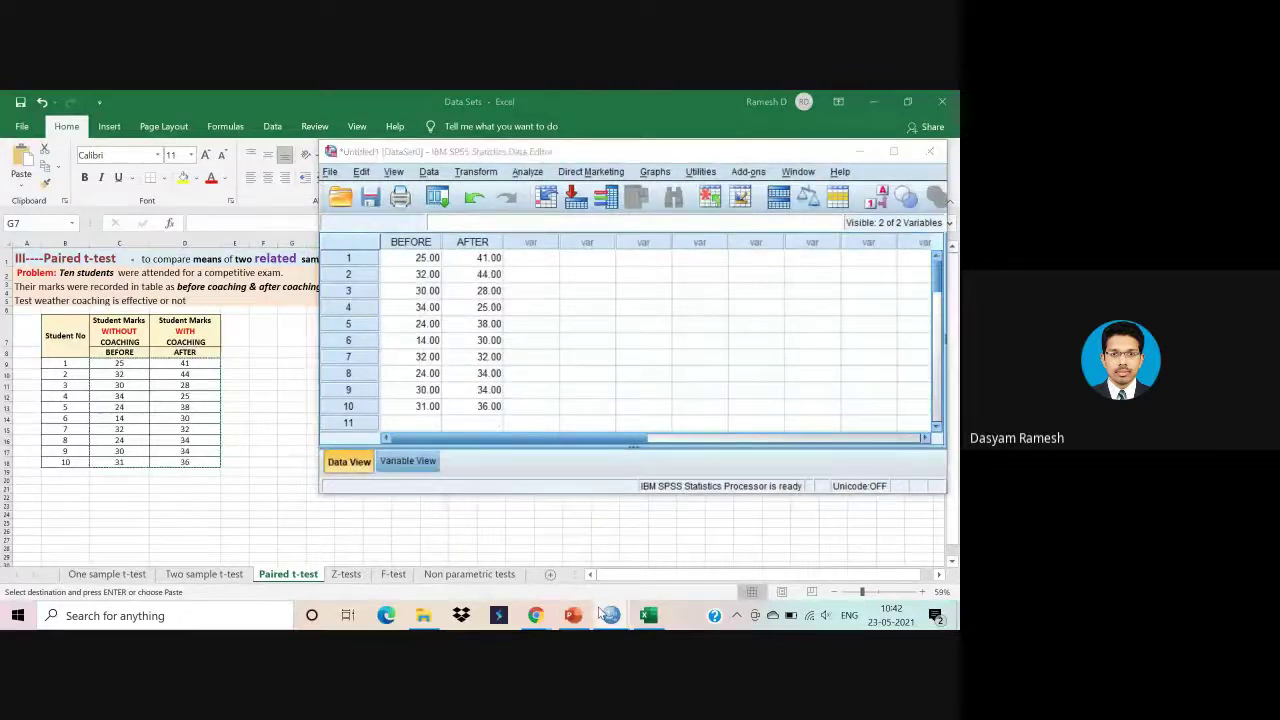
Bring up the paired t-test output and close its viewer without saving the contents.
mouse_move(611, 617)
click(715, 545)
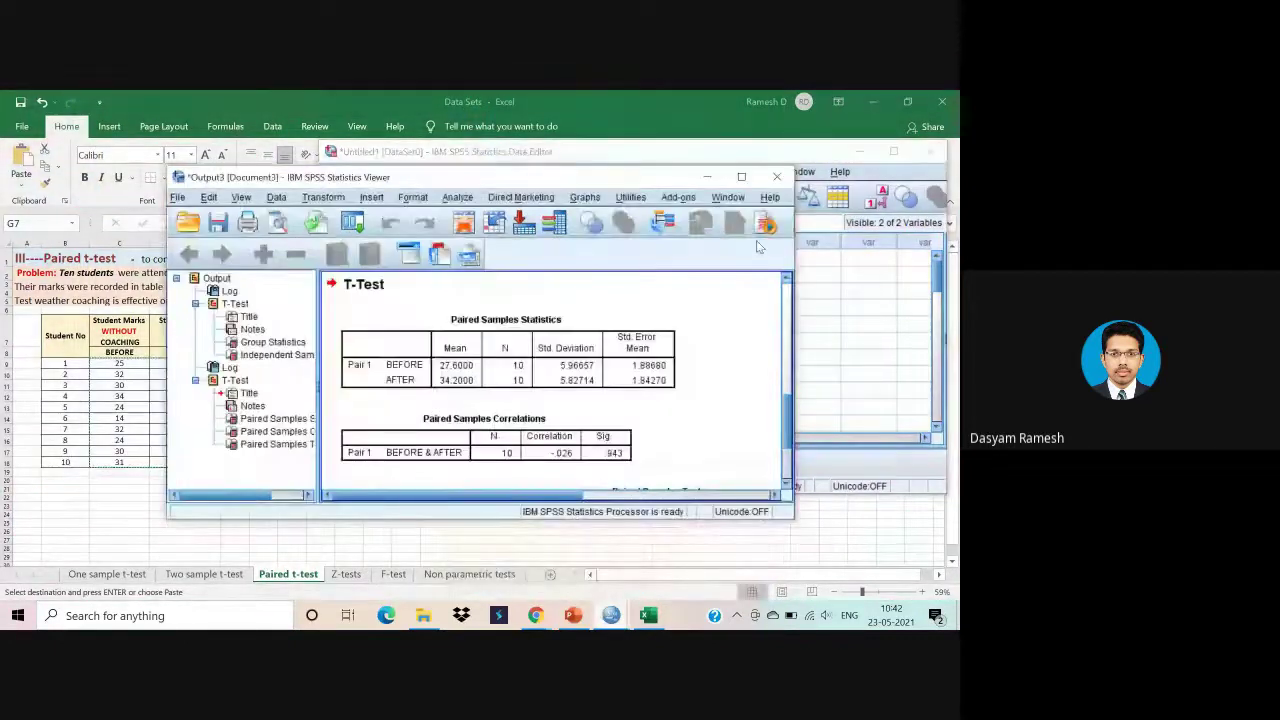
click(777, 177)
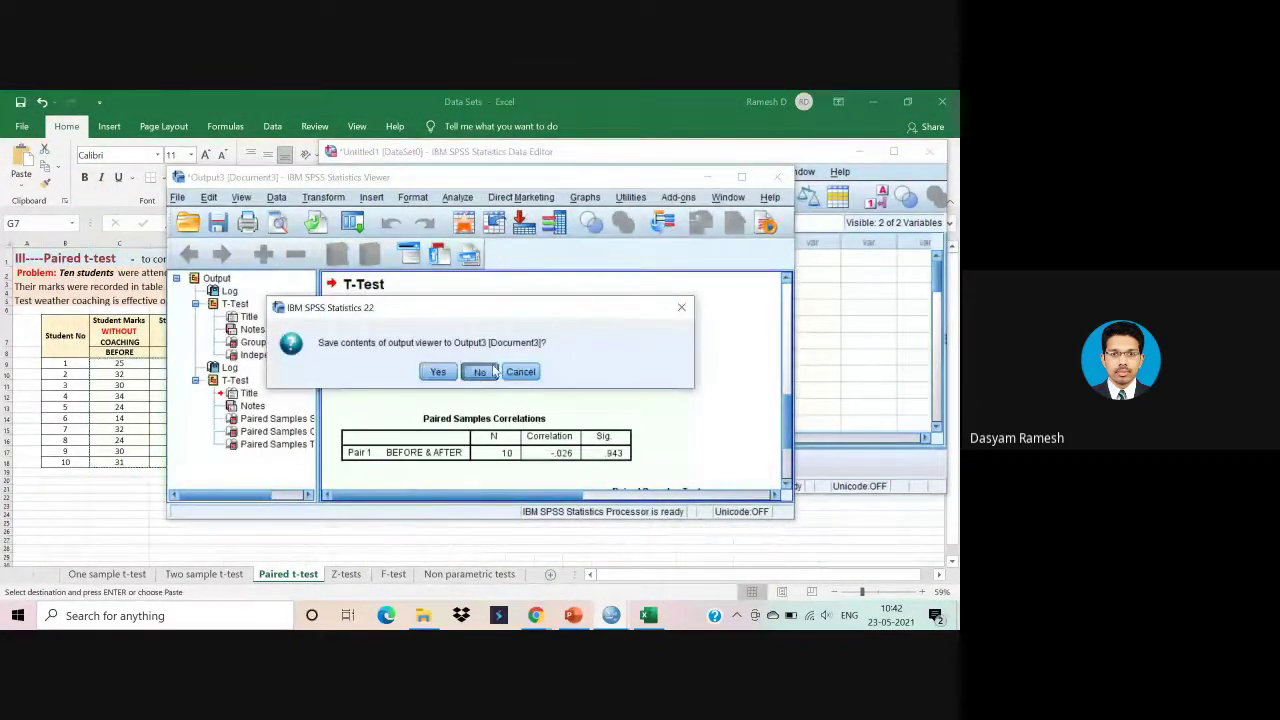
click(479, 371)
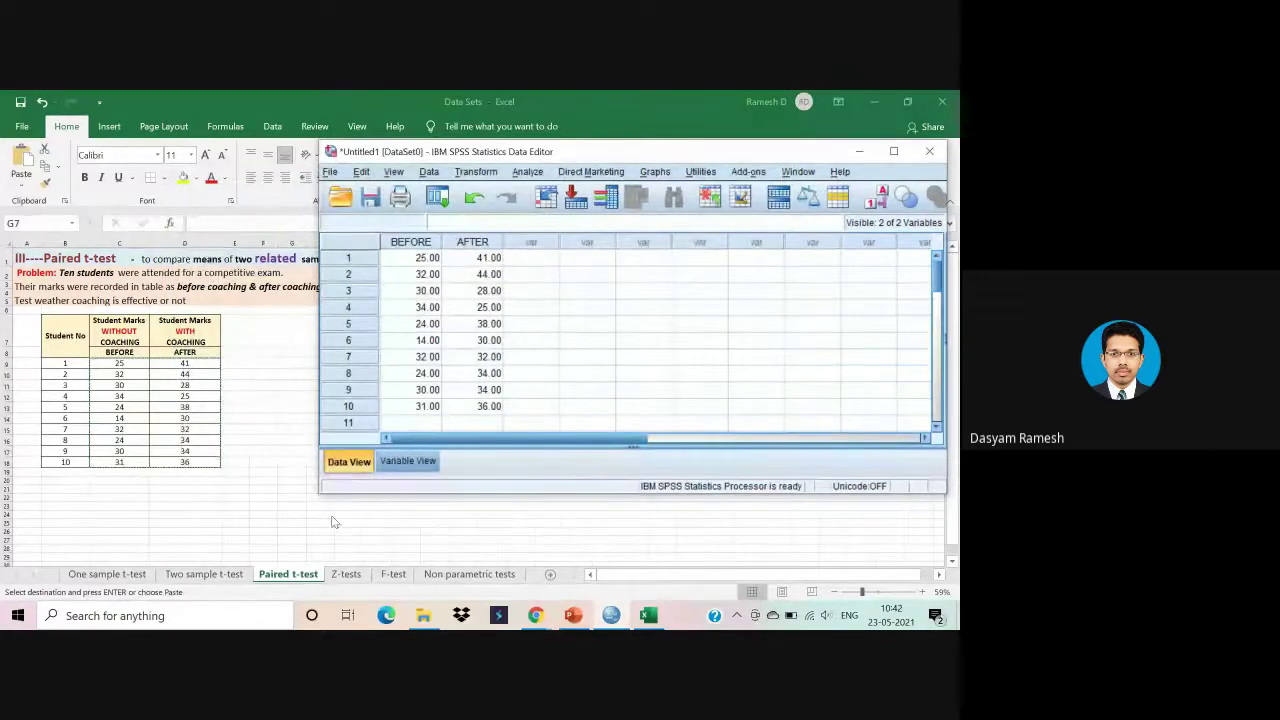
Switch to the Z-tests worksheet and review the one sample Z-test problem, highlighting its sample size.
click(350, 566)
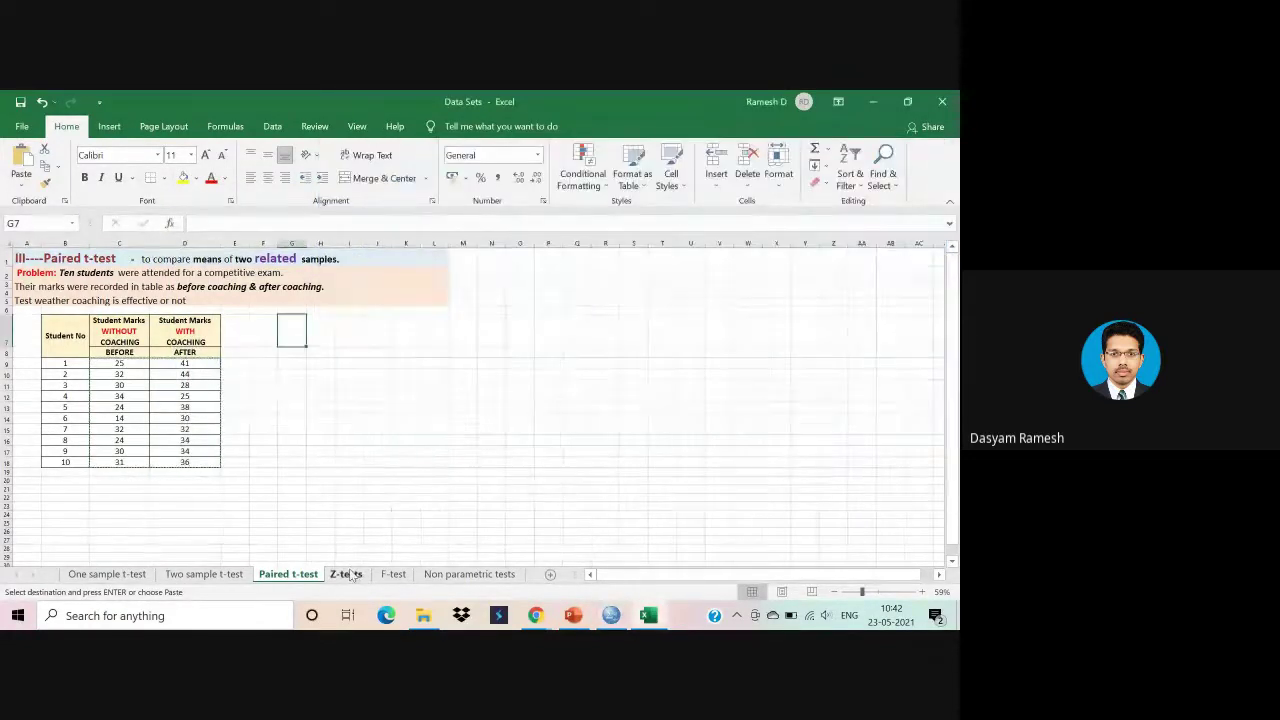
click(345, 574)
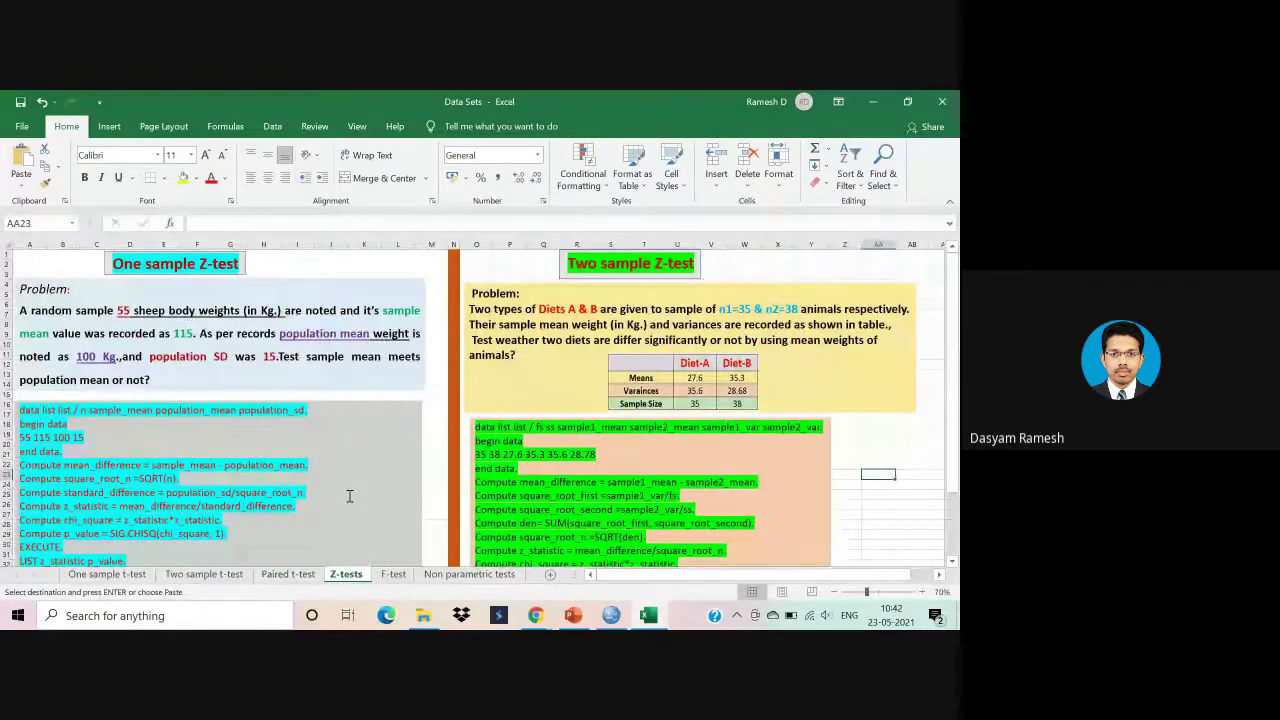
scroll(348, 495, up, 2)
scroll(348, 495, left, 1)
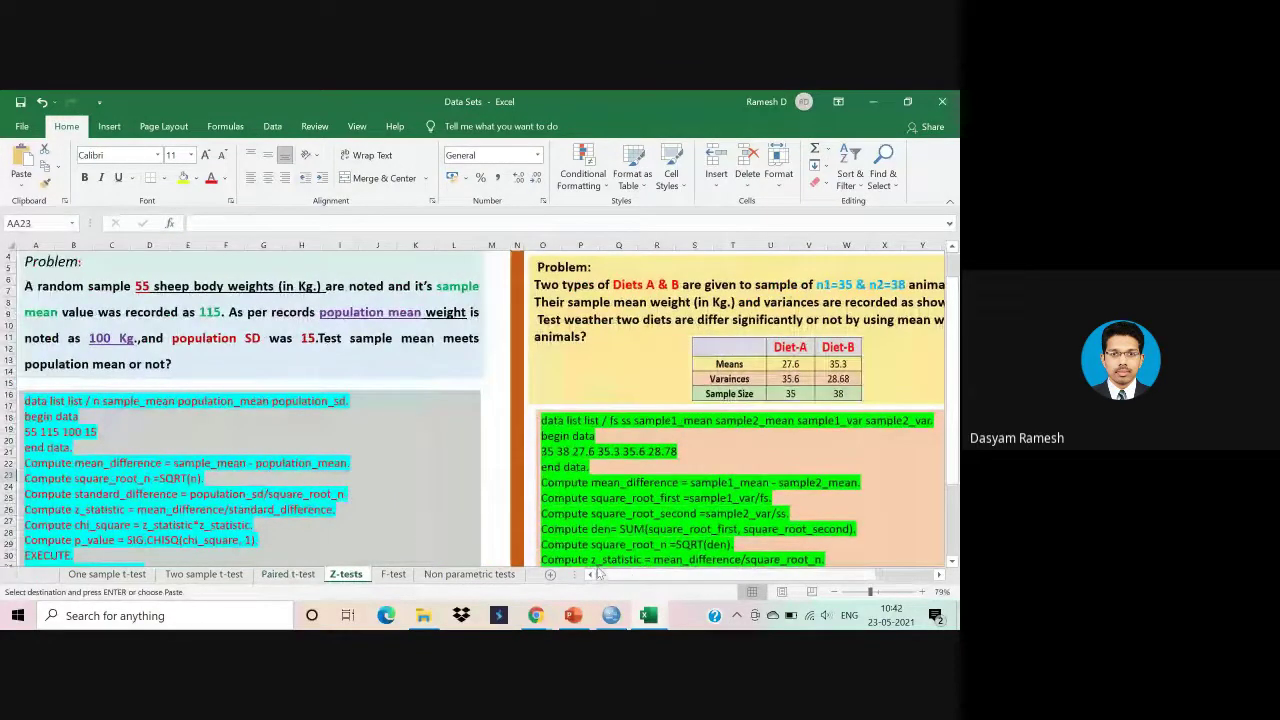
scroll(577, 468, up, 4)
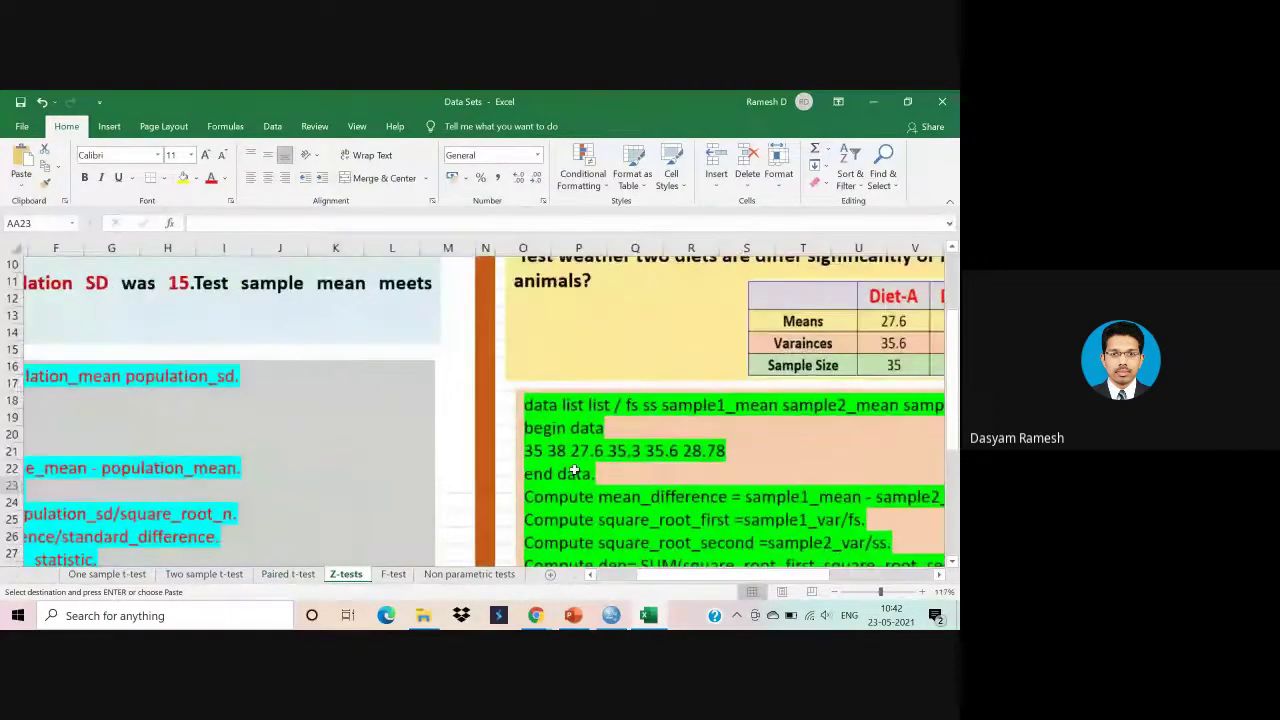
scroll(576, 469, up, 3)
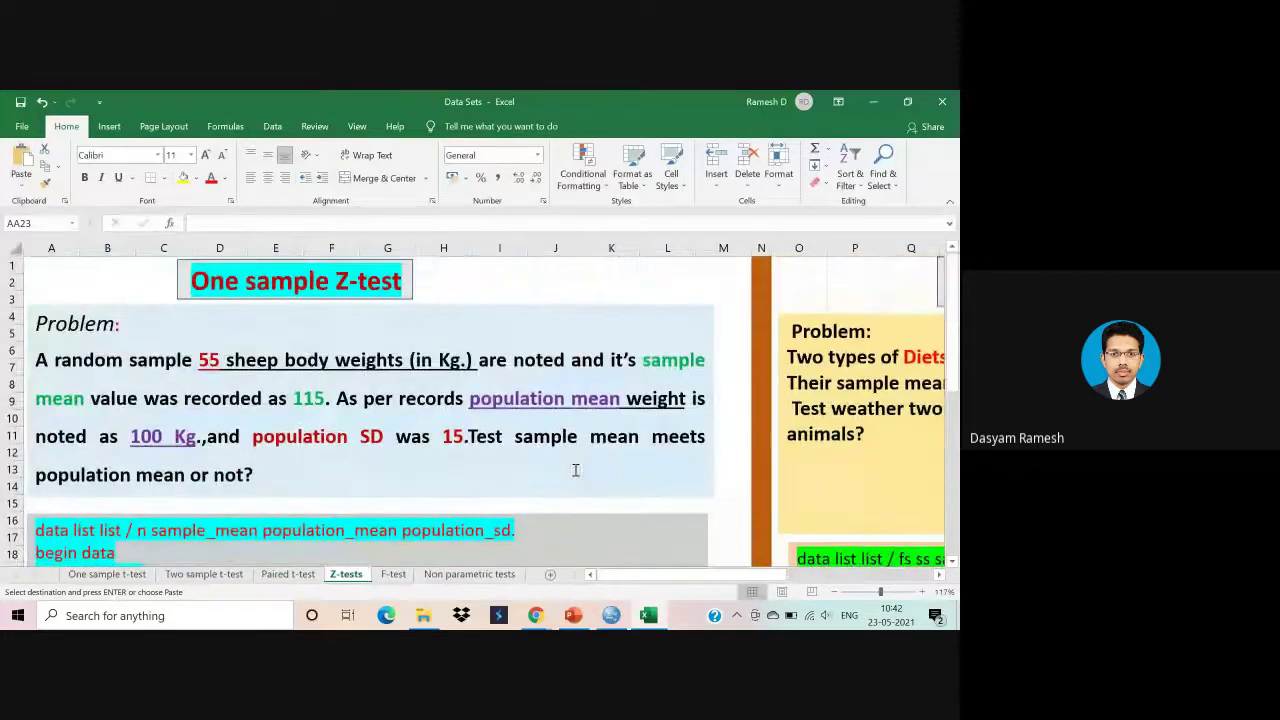
drag(38, 360, 202, 366)
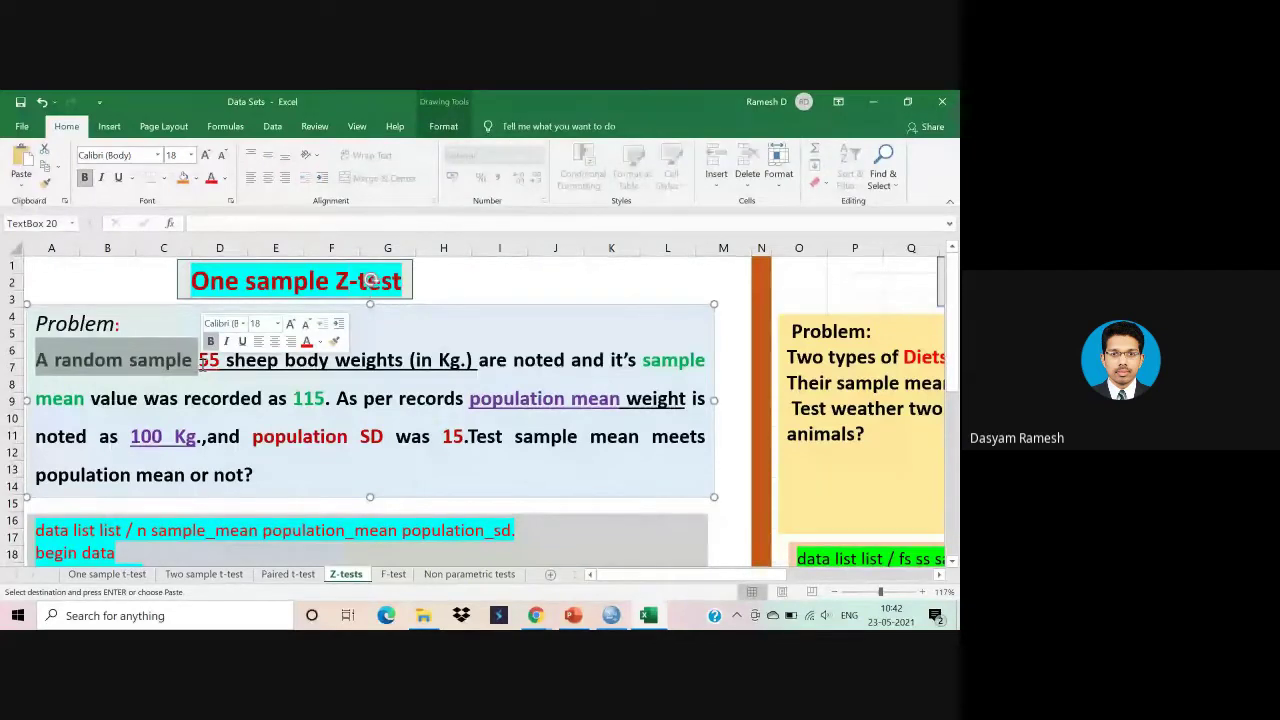
click(229, 370)
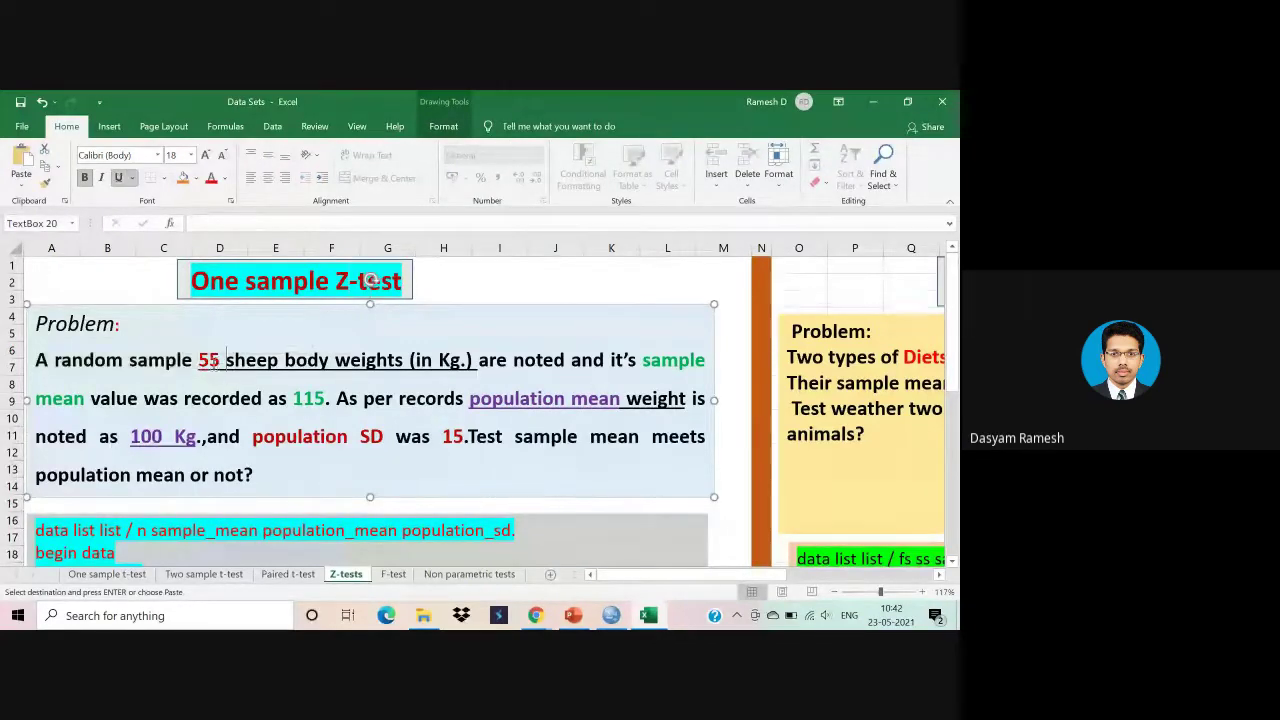
drag(221, 360, 203, 360)
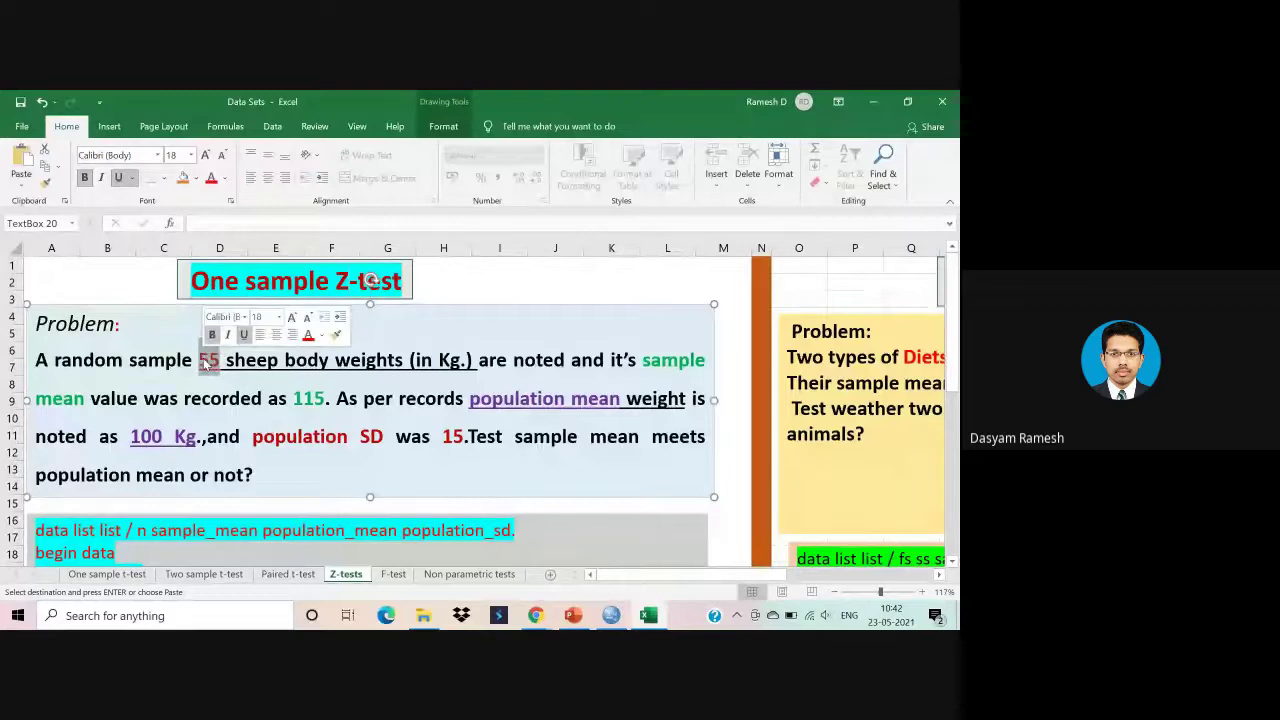
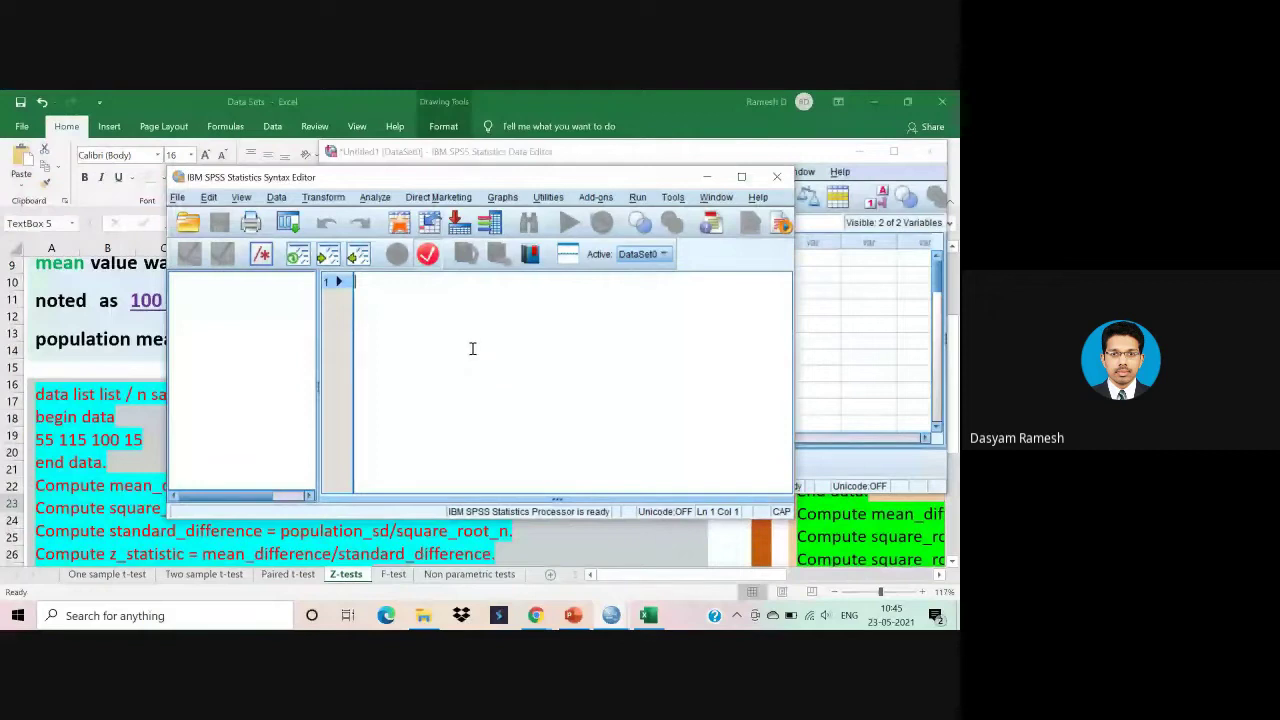
Paste the one sample Z-test commands into the empty SPSS Syntax Editor.
key(ctrl+v)
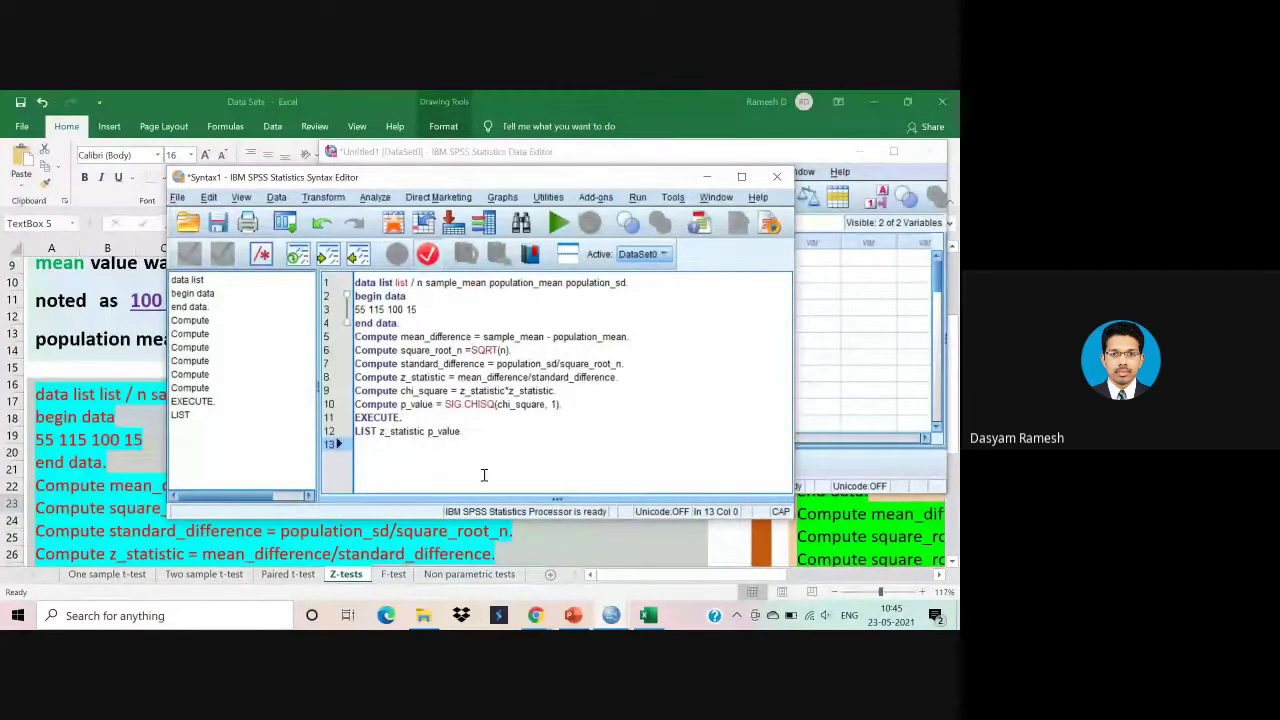
drag(476, 430, 354, 282)
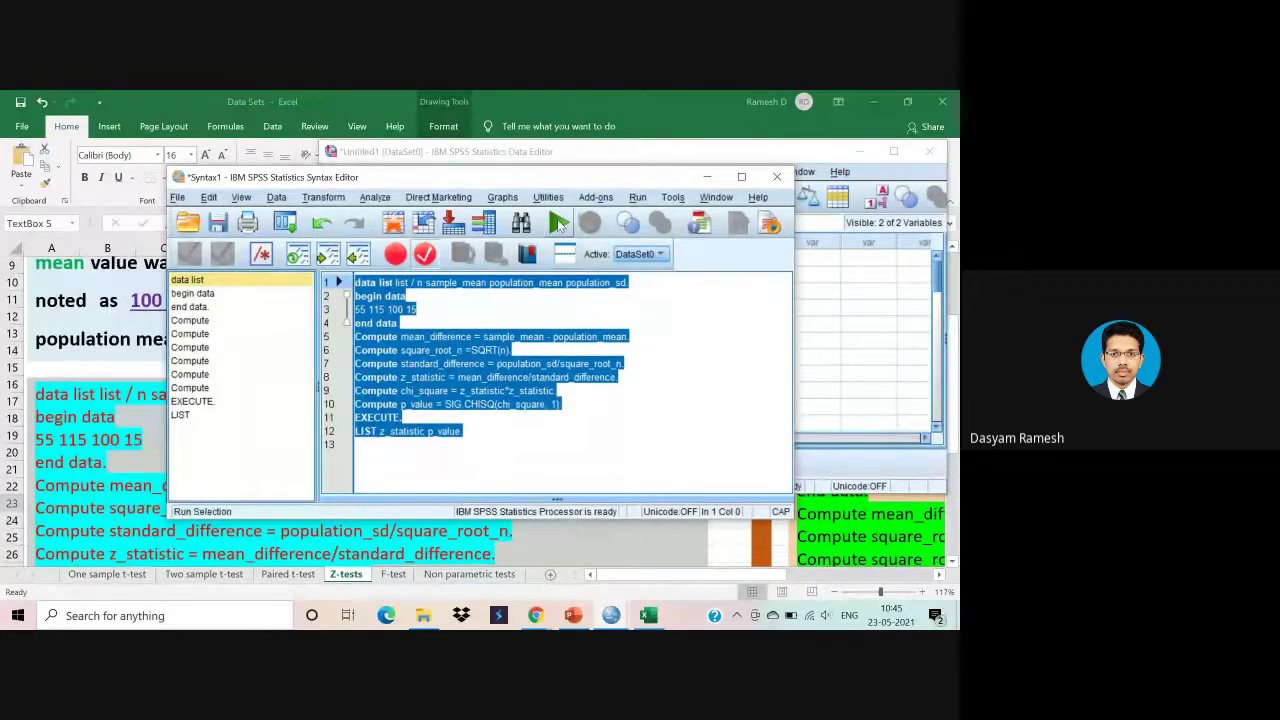
click(660, 443)
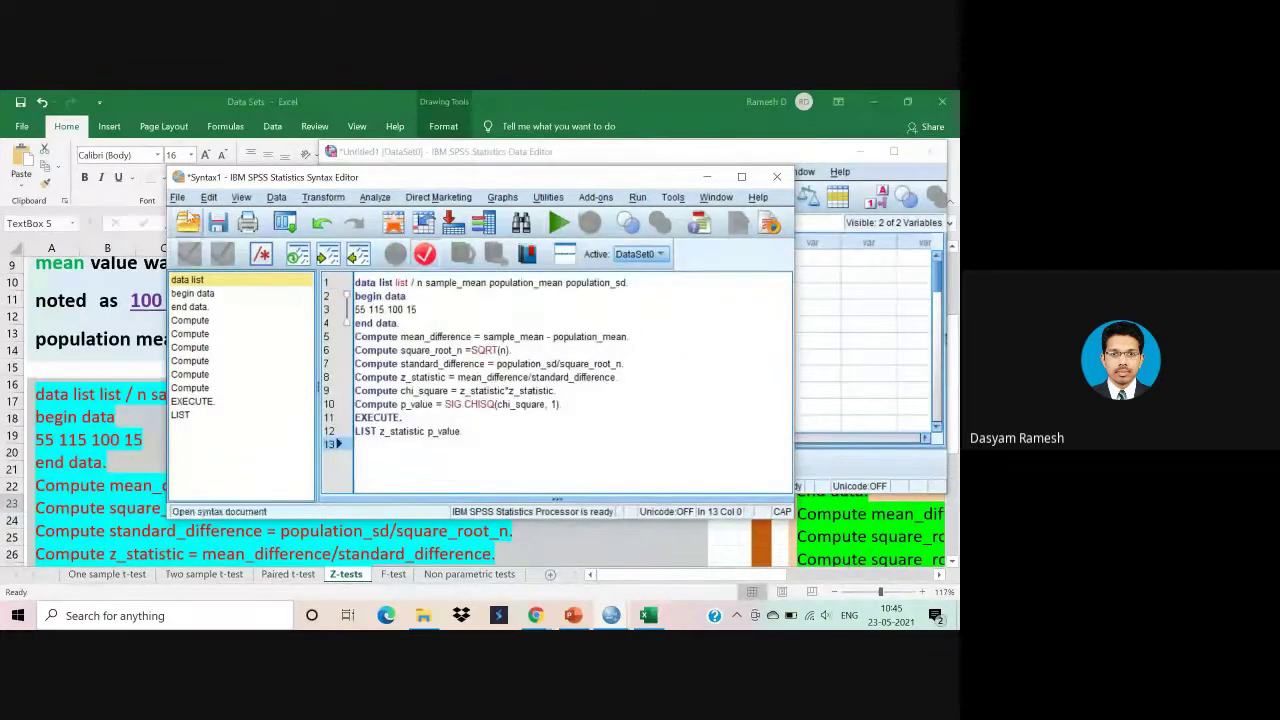
click(178, 198)
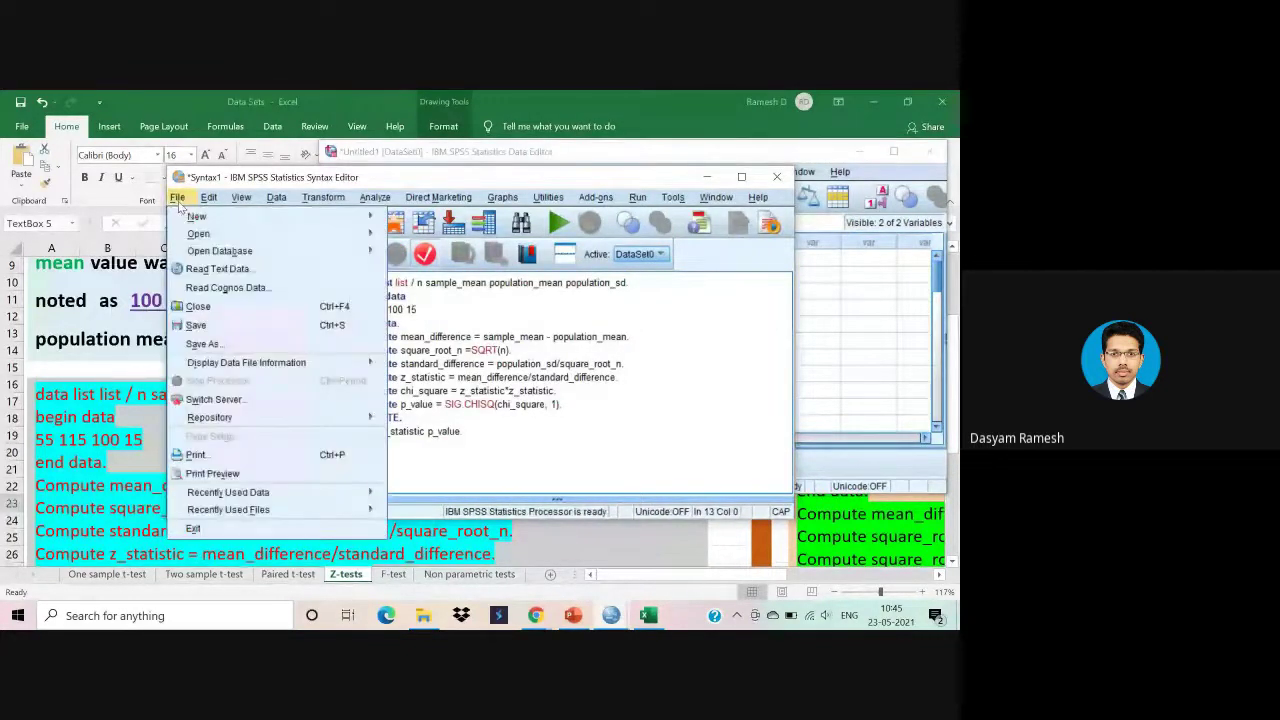
mouse_move(222, 221)
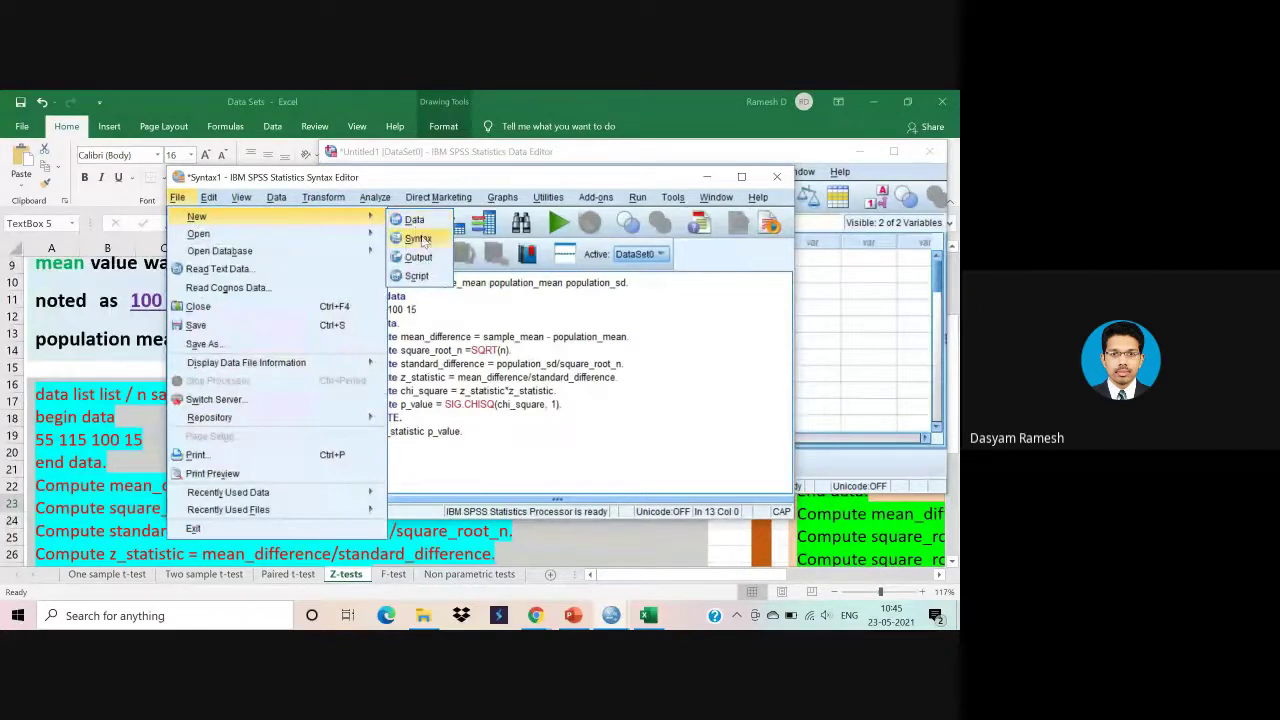
click(695, 361)
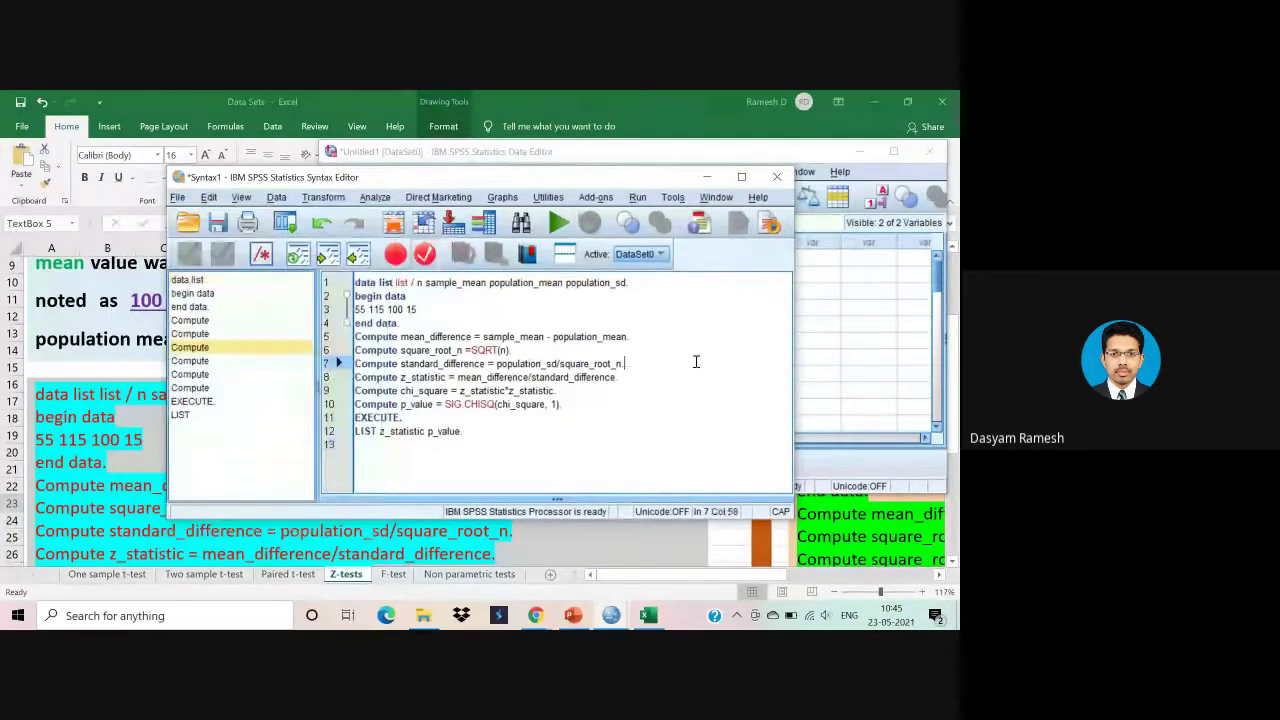
click(497, 440)
key(ctrl+shift+Home)
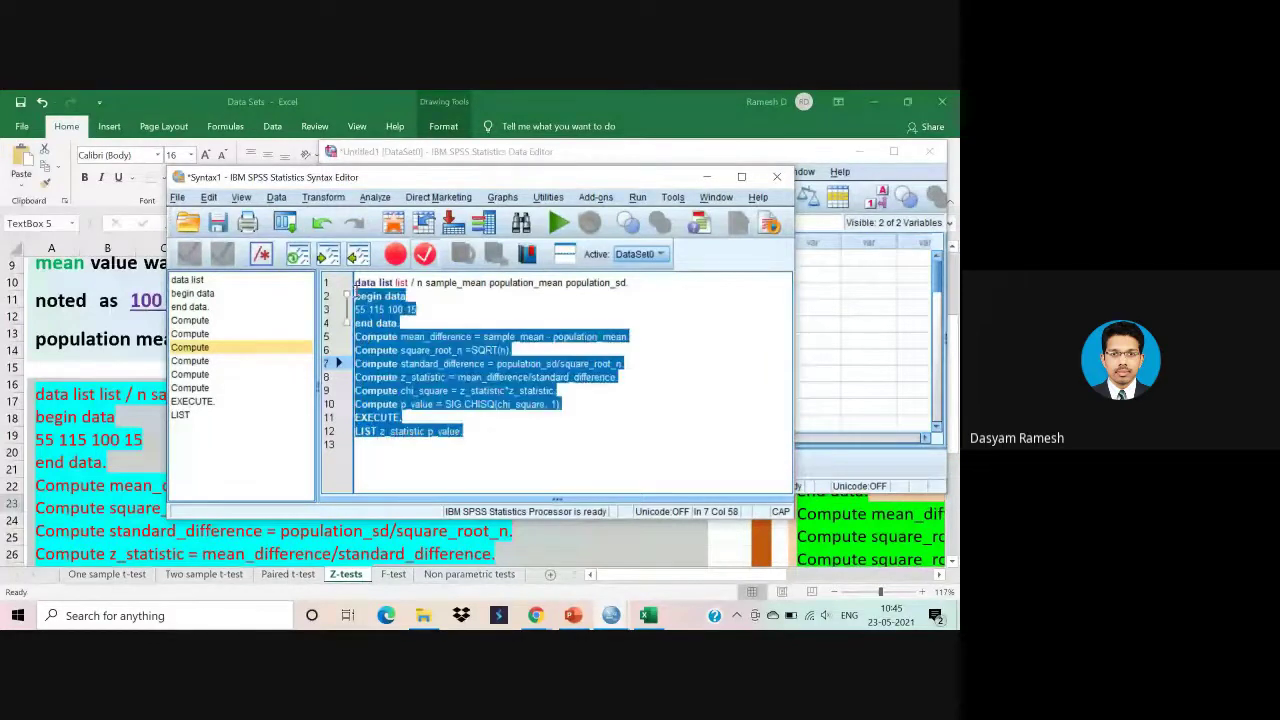
click(537, 444)
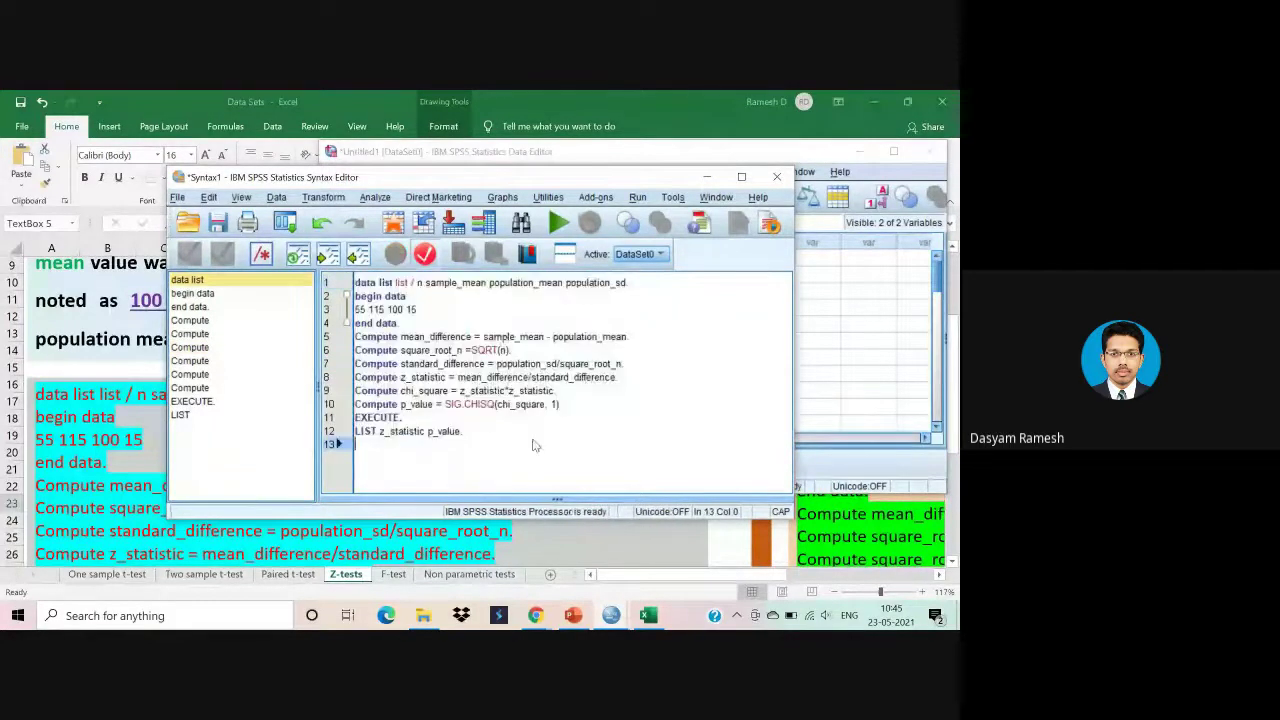
Try to run the pasted syntax, check the Data Editor window, minimize it and return to the Syntax Editor.
click(558, 224)
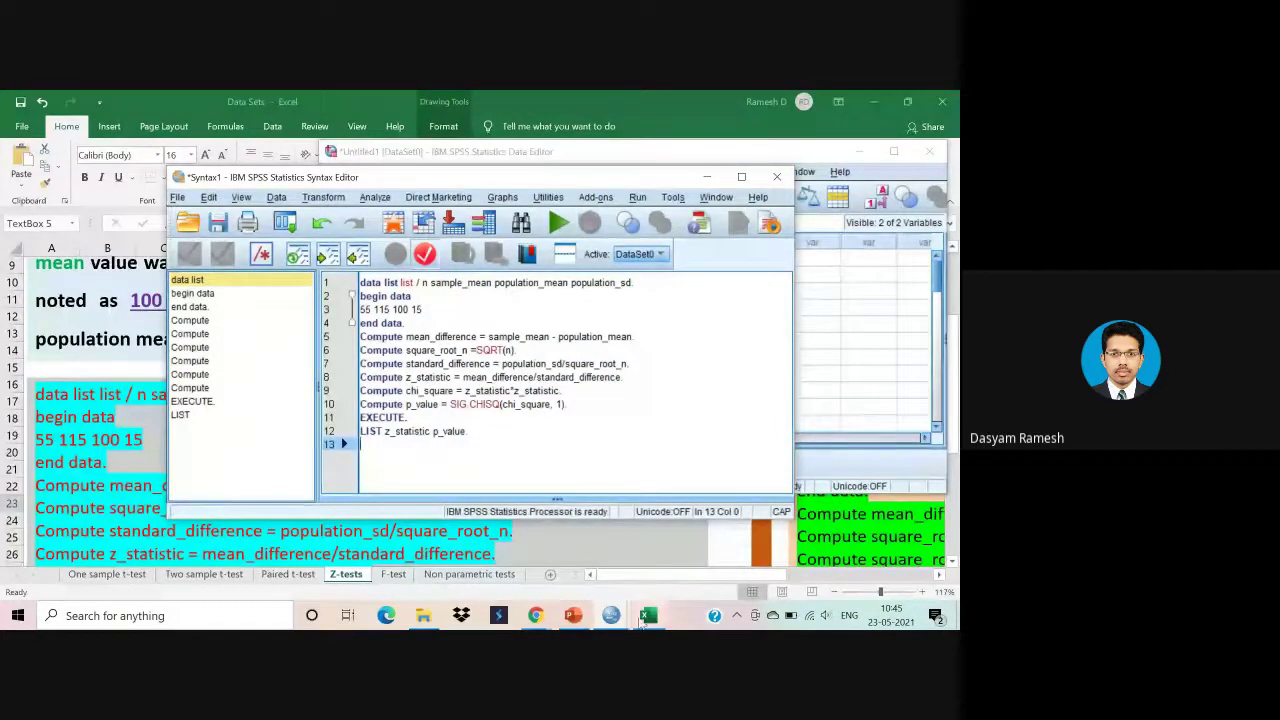
mouse_move(614, 622)
click(535, 540)
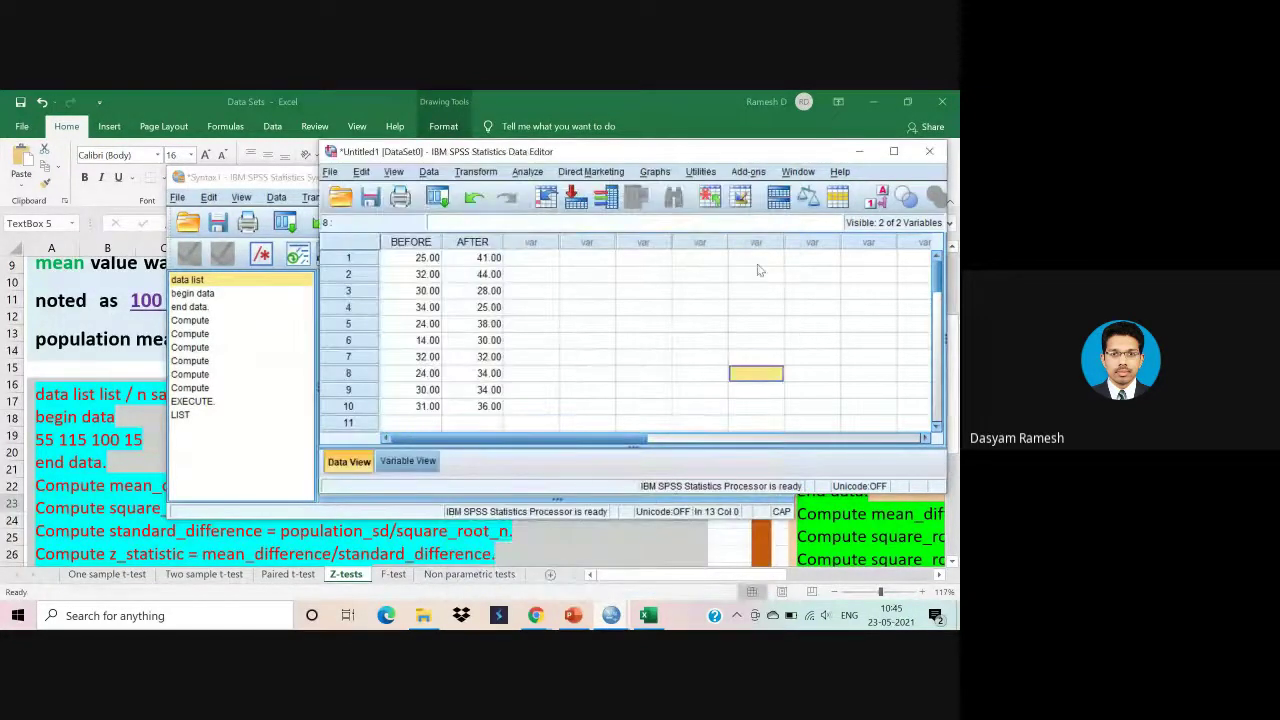
click(857, 151)
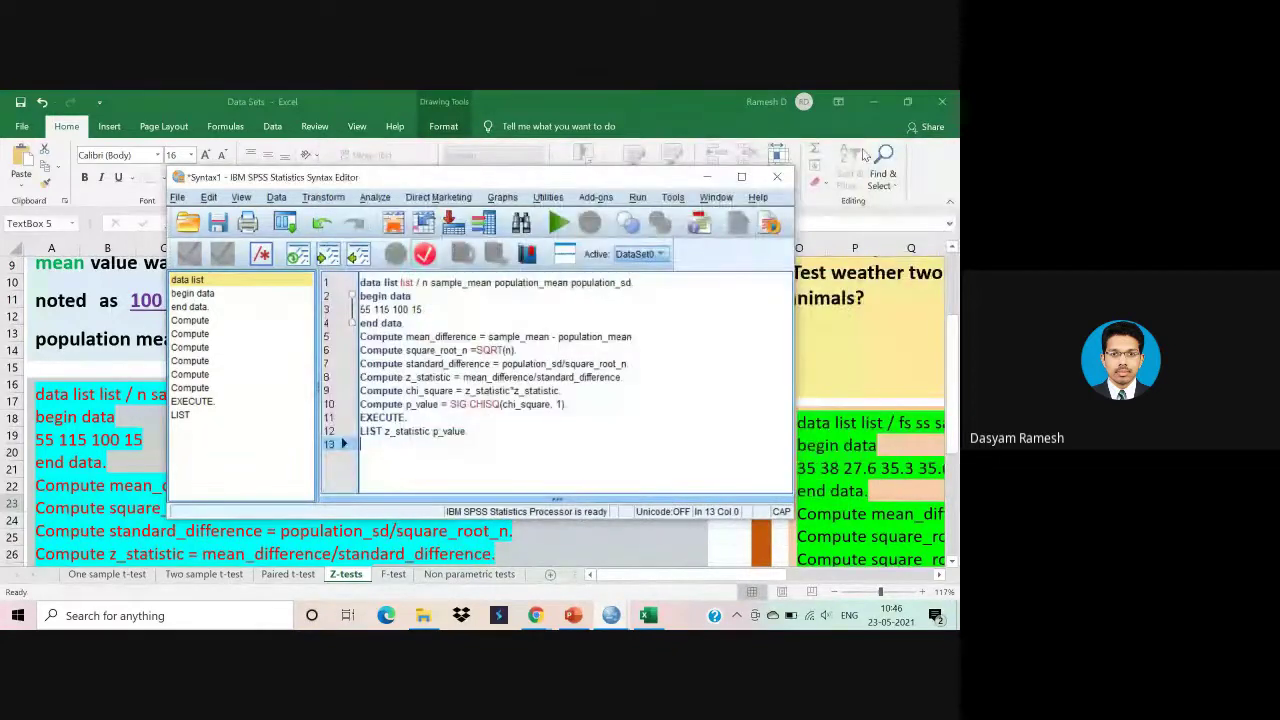
mouse_move(611, 615)
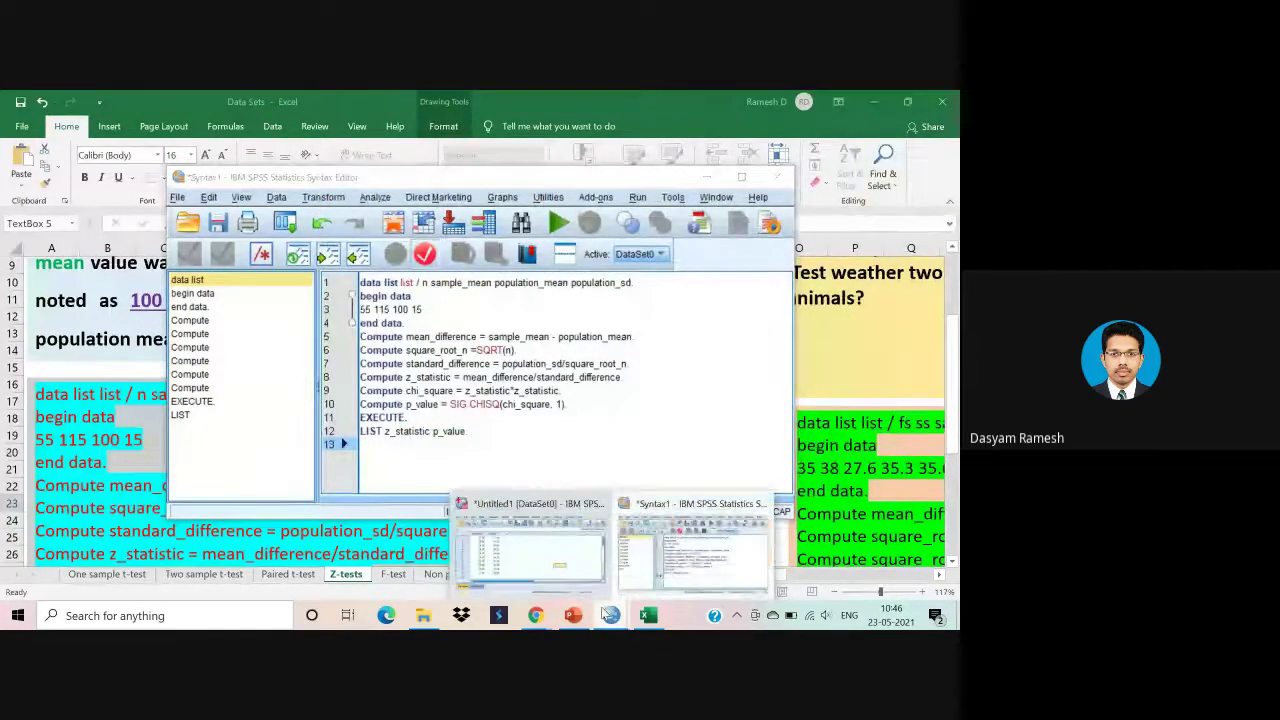
click(648, 572)
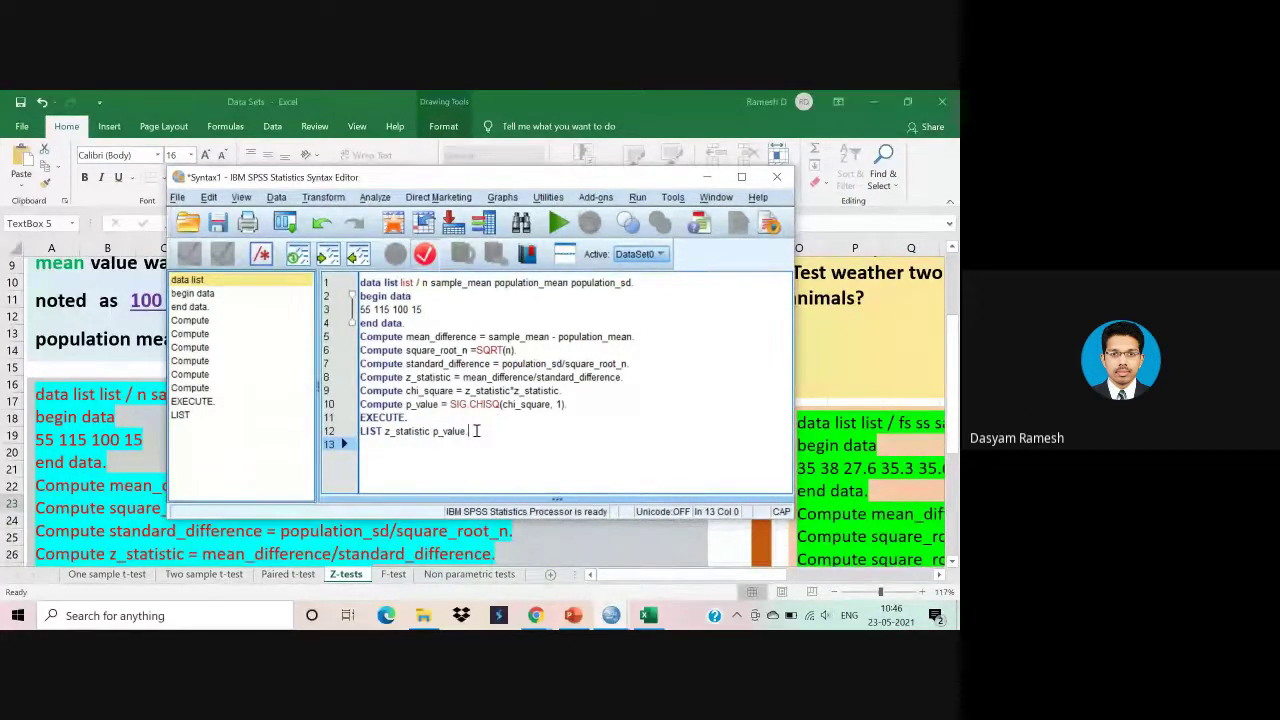
Run the whole one sample Z-test syntax, and minimize the output and syntax windows after reading the z statistic and p-value.
key(ctrl+a)
click(559, 222)
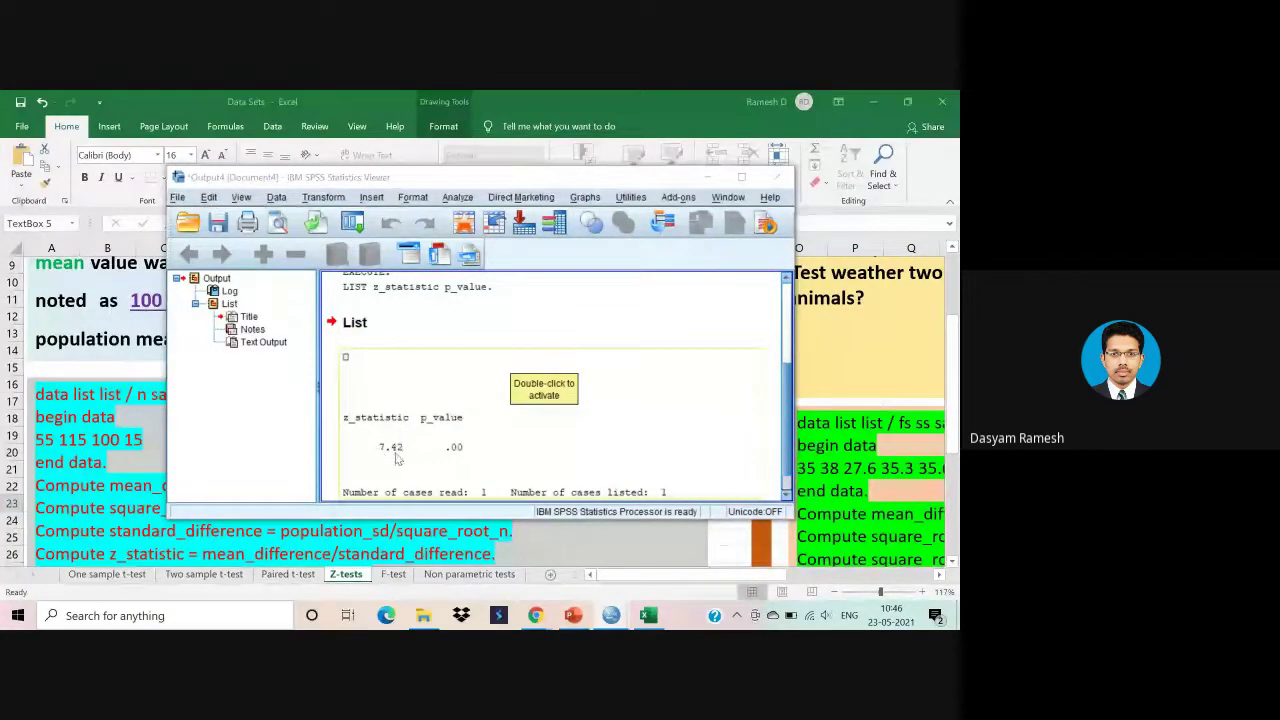
click(571, 337)
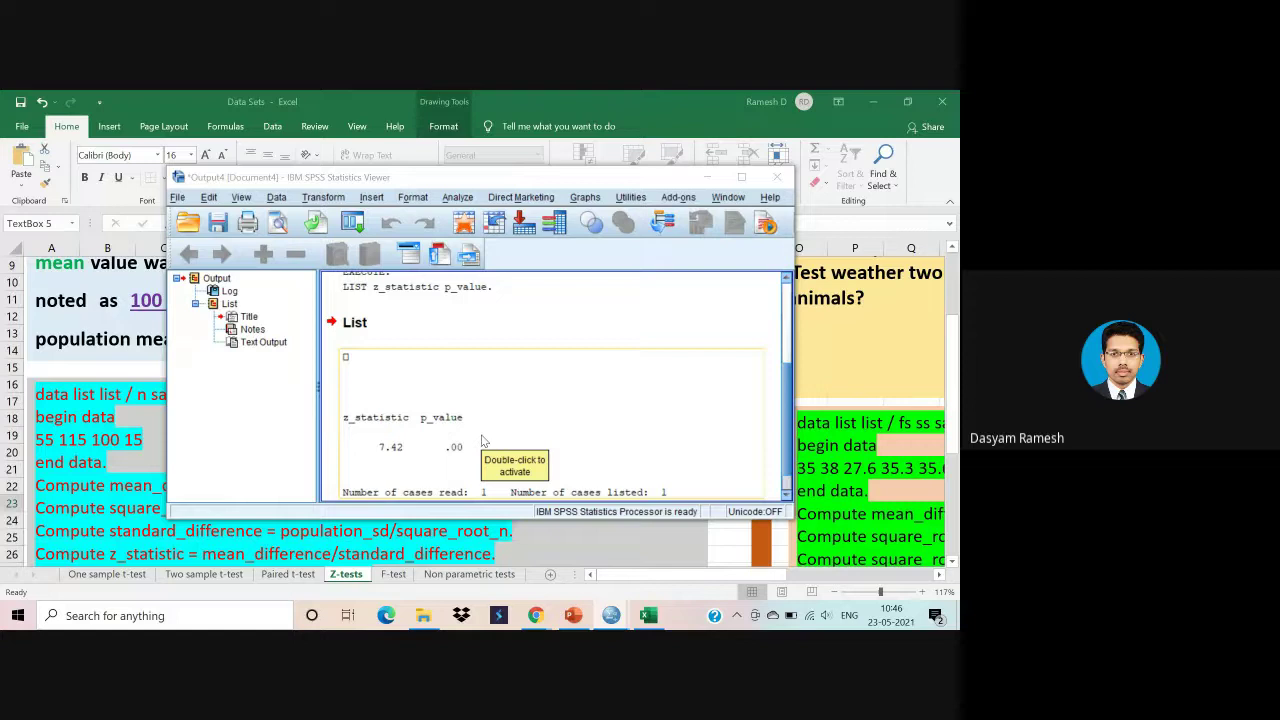
click(707, 179)
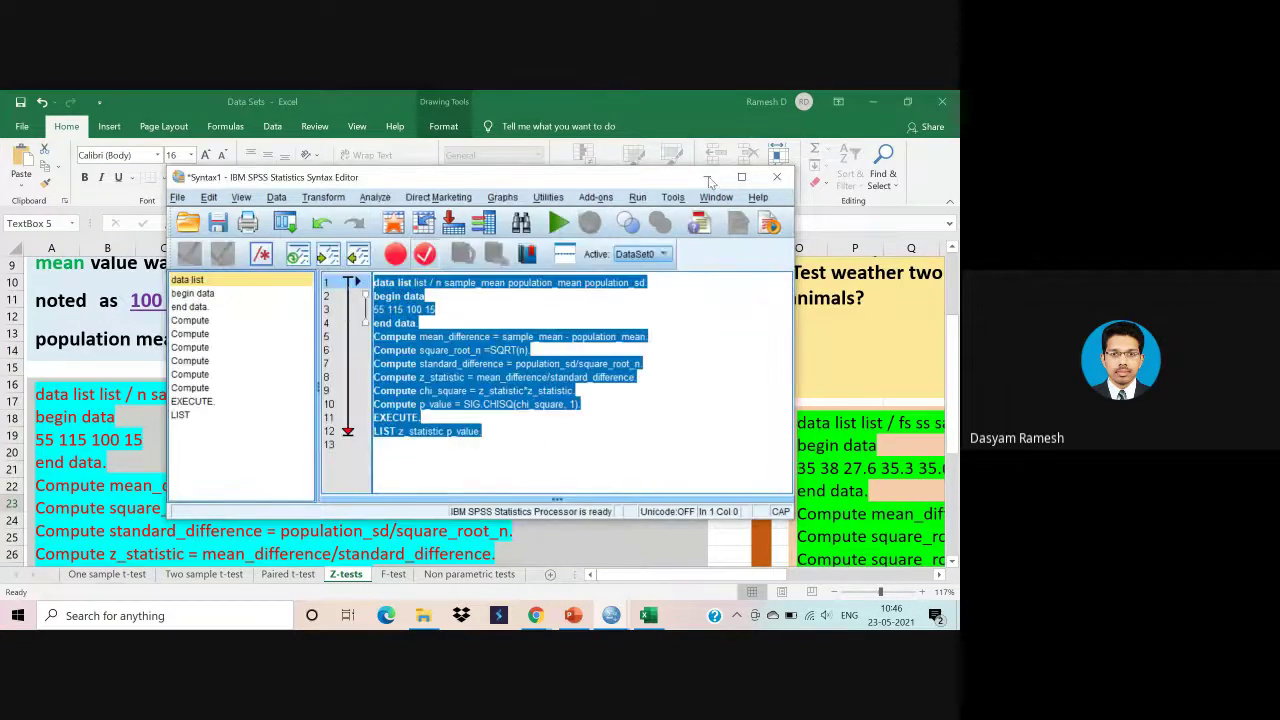
click(708, 179)
Review the one sample Z-test commands and the problem's sample mean, population mean and population SD in the Excel sheet.
click(366, 349)
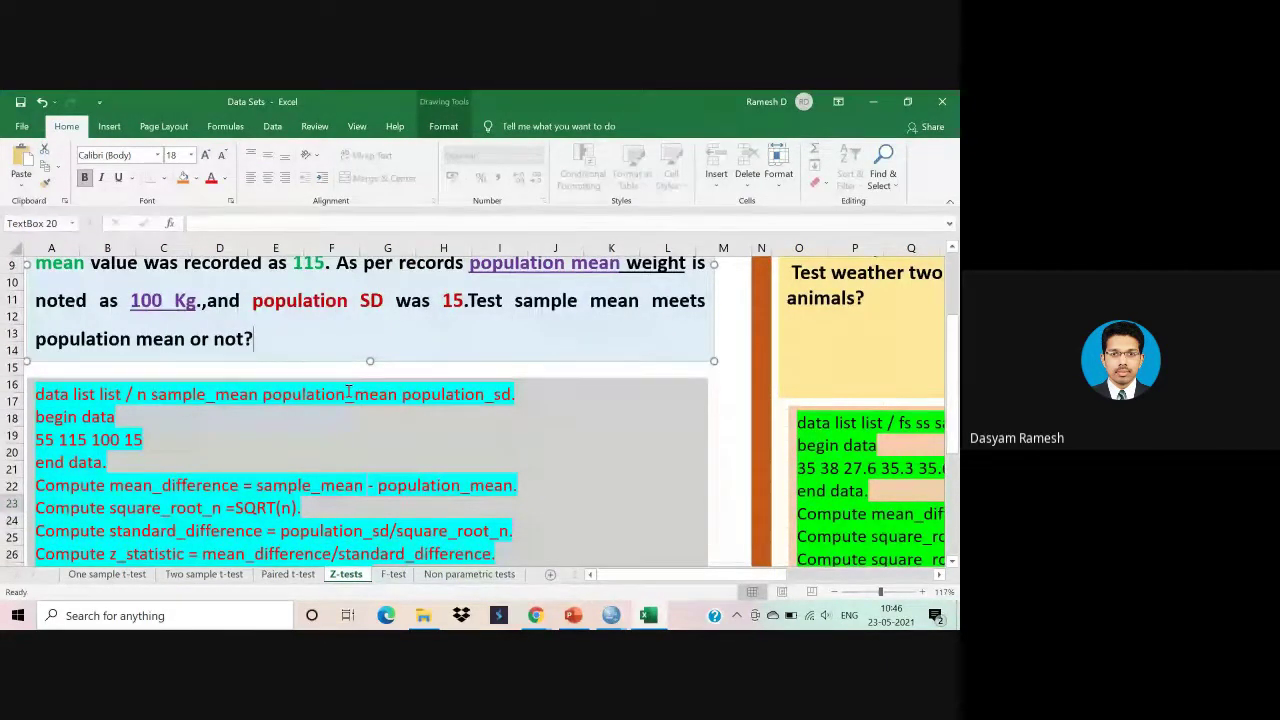
scroll(348, 392, down, 2)
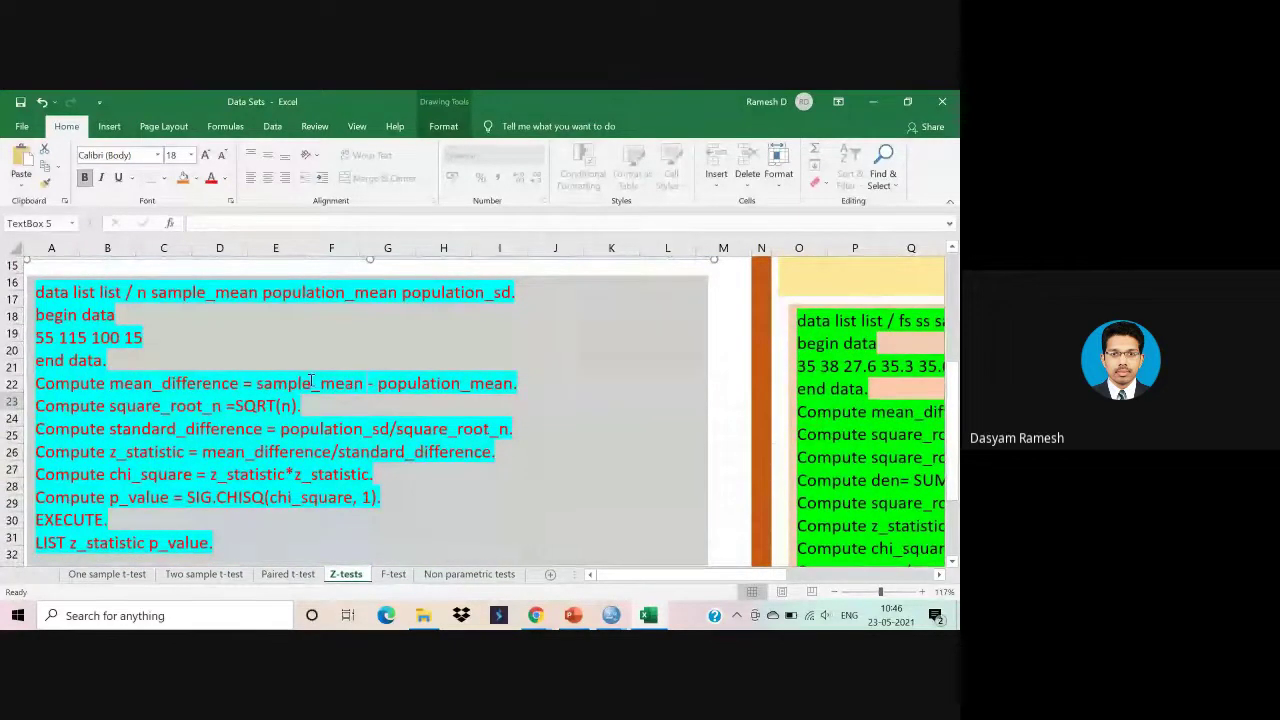
scroll(311, 381, up, 5)
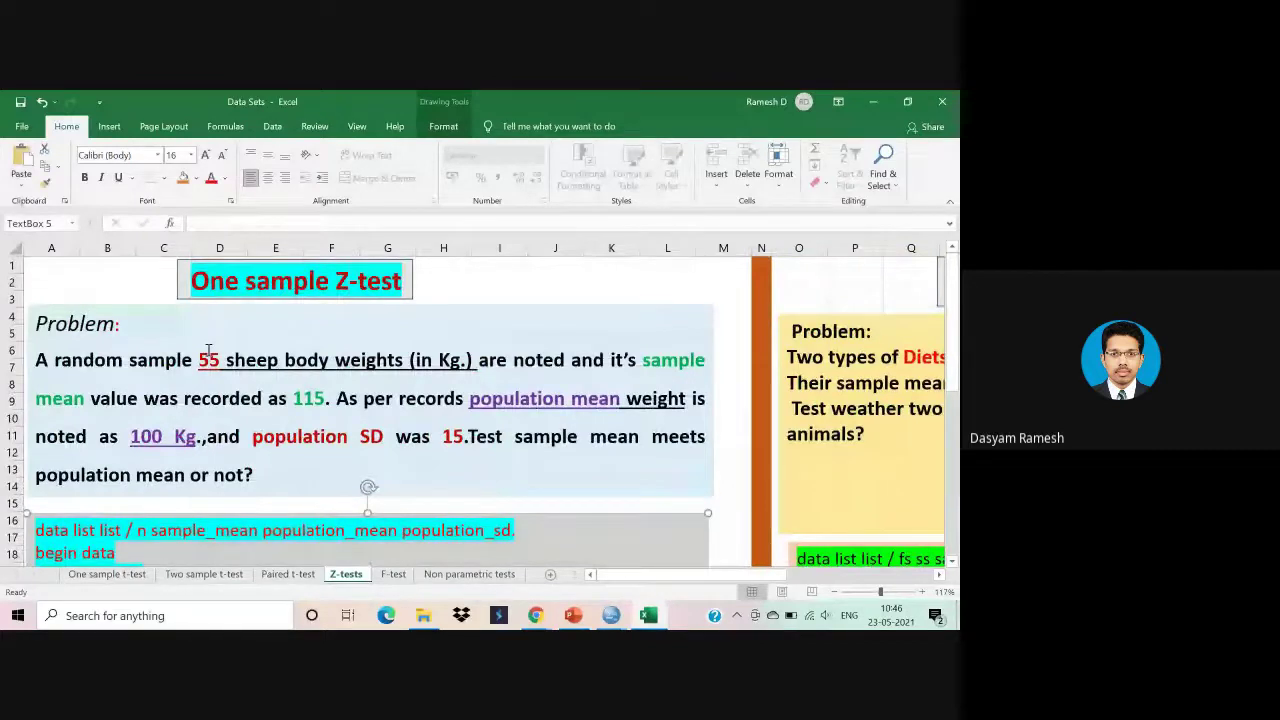
drag(326, 398, 291, 399)
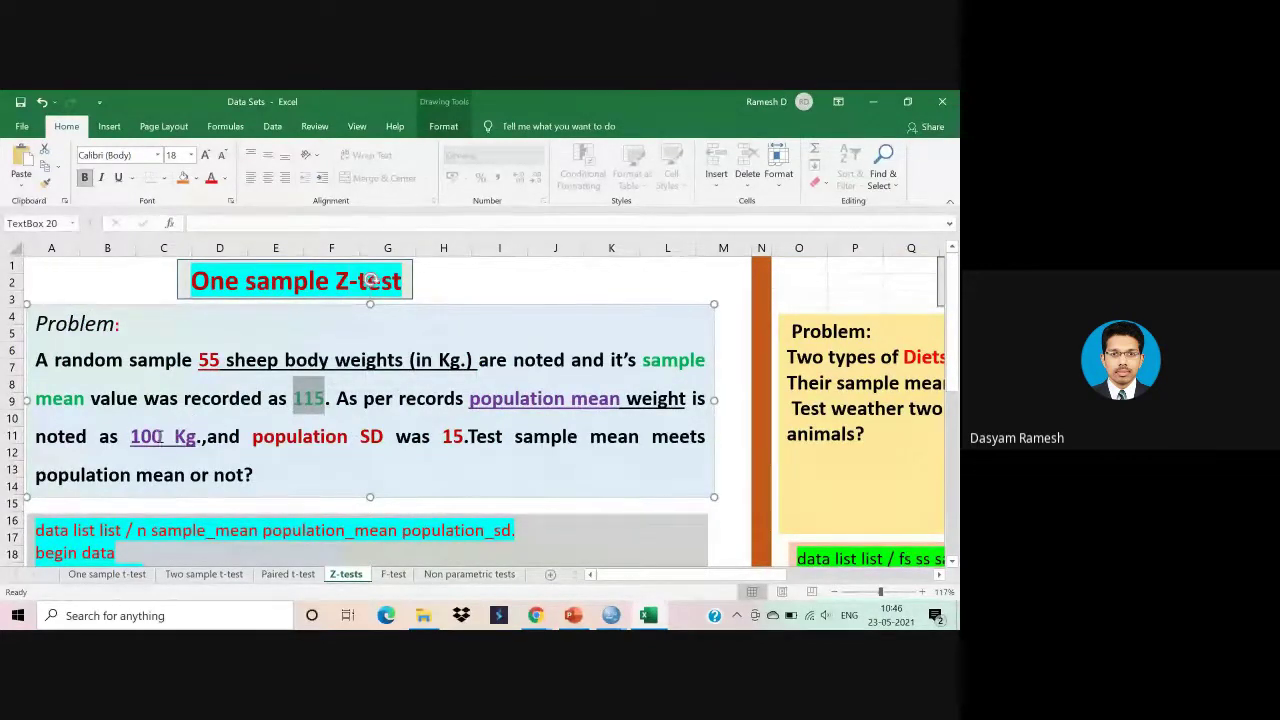
drag(162, 437, 128, 434)
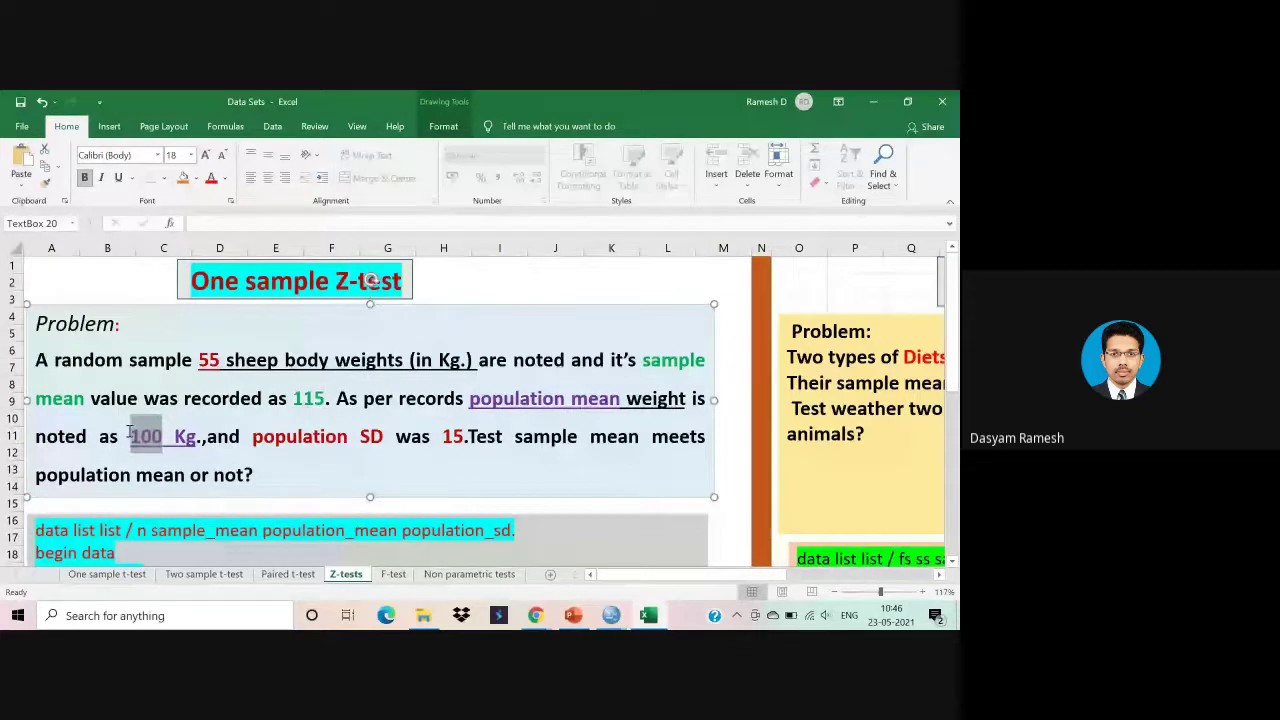
click(397, 436)
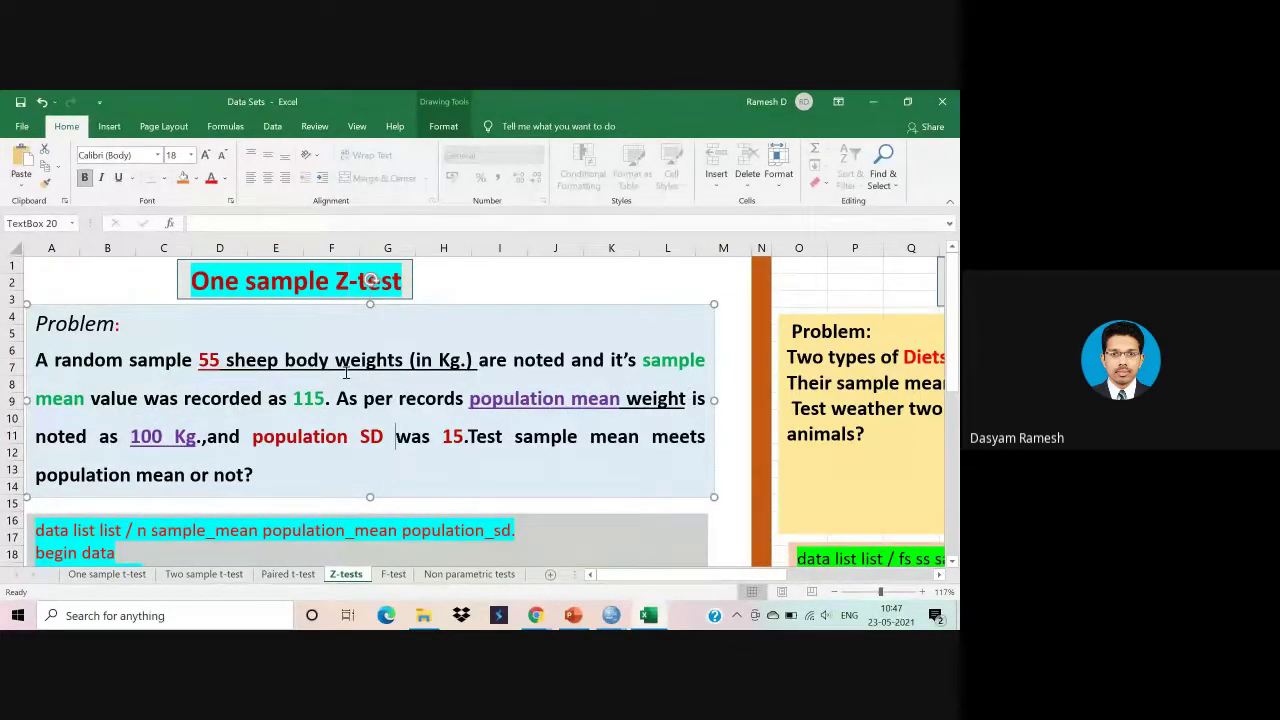
Go to the two sample Z-test problem on the Z-tests sheet and review the means, variances and sample sizes for Diets A and B.
drag(750, 582, 897, 594)
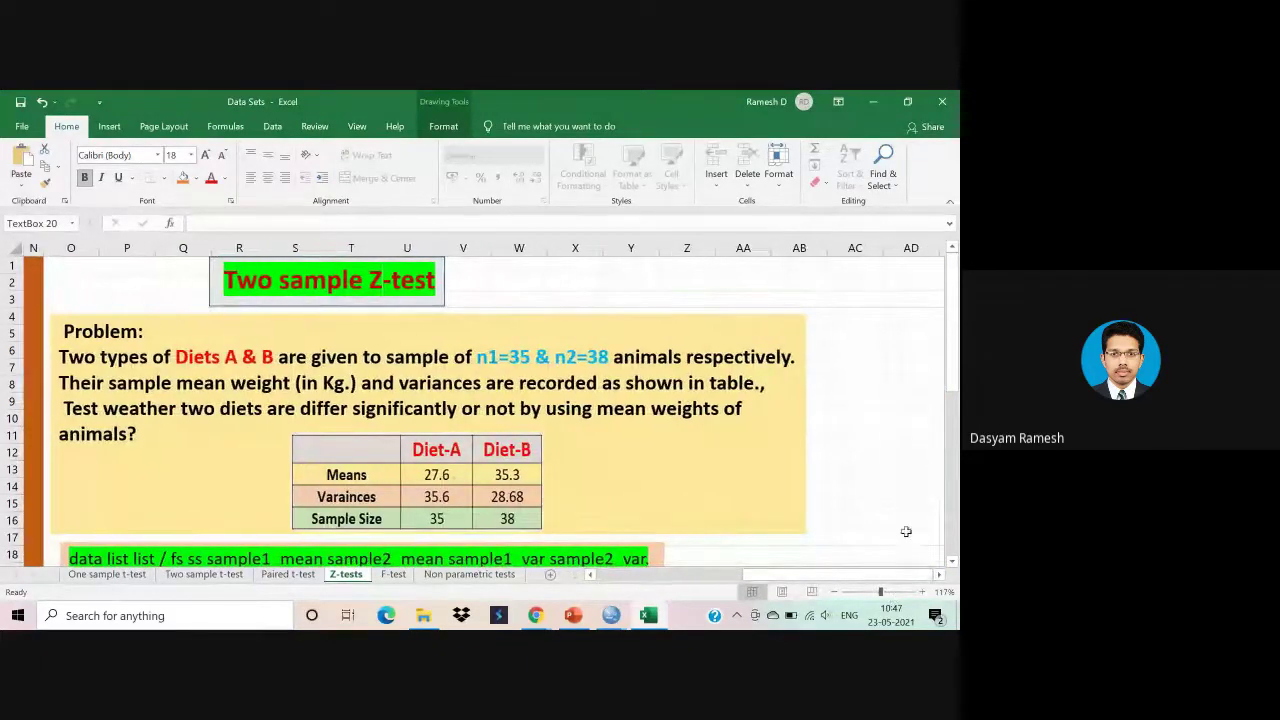
mouse_move(951, 399)
mouse_down()
mouse_move(953, 410)
mouse_move(953, 398)
mouse_up()
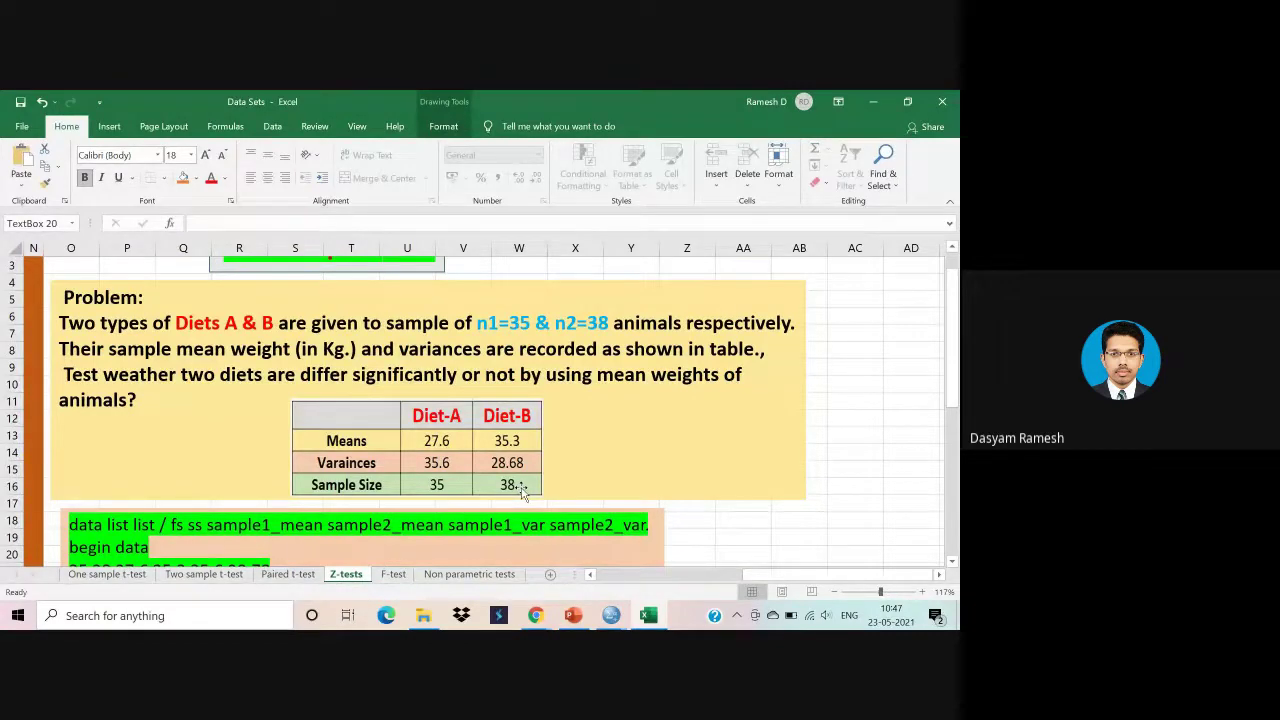
click(837, 451)
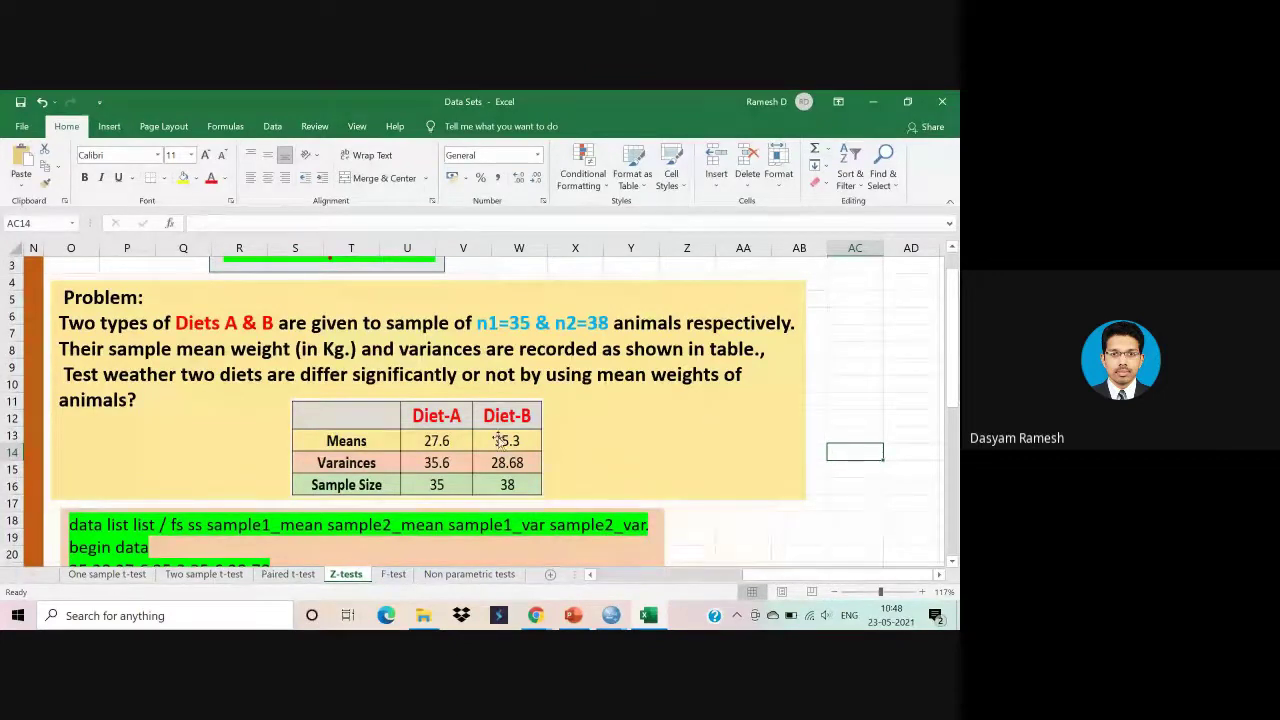
click(442, 484)
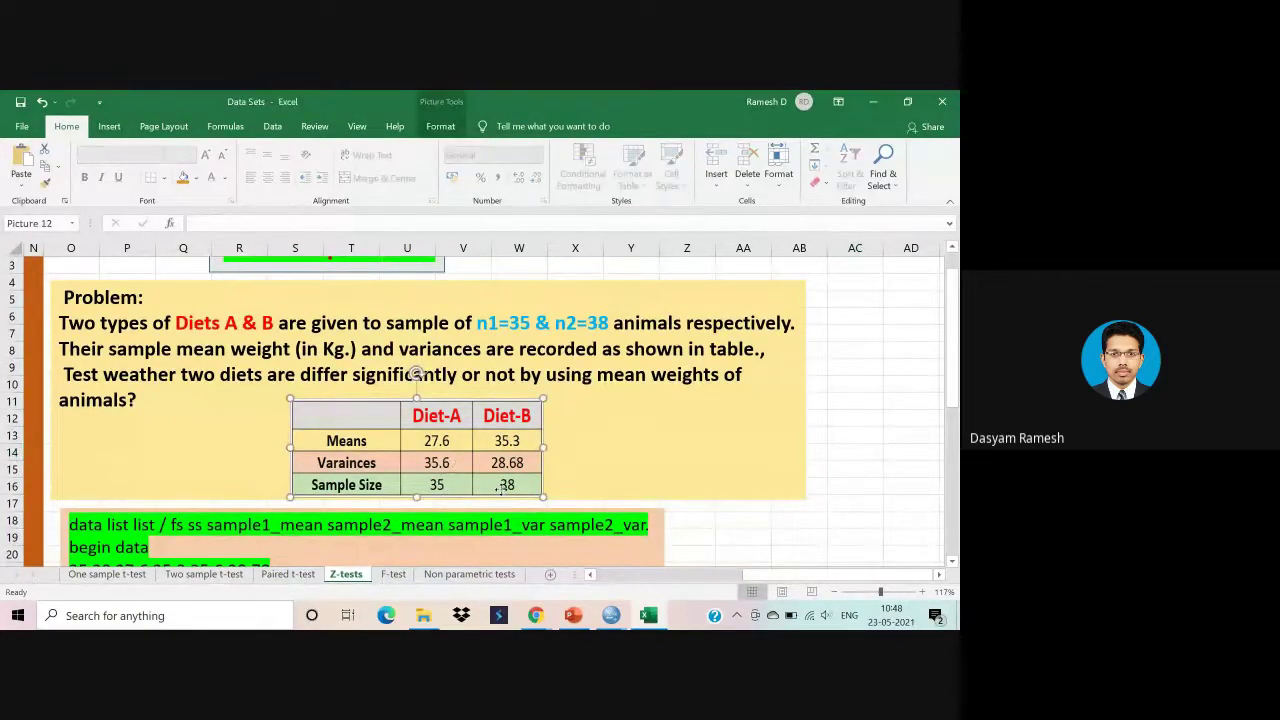
click(860, 466)
Copy all the two sample Z-test commands below the problem, from the data list line through LIST z_statistic p_value.
scroll(861, 468, down, 3)
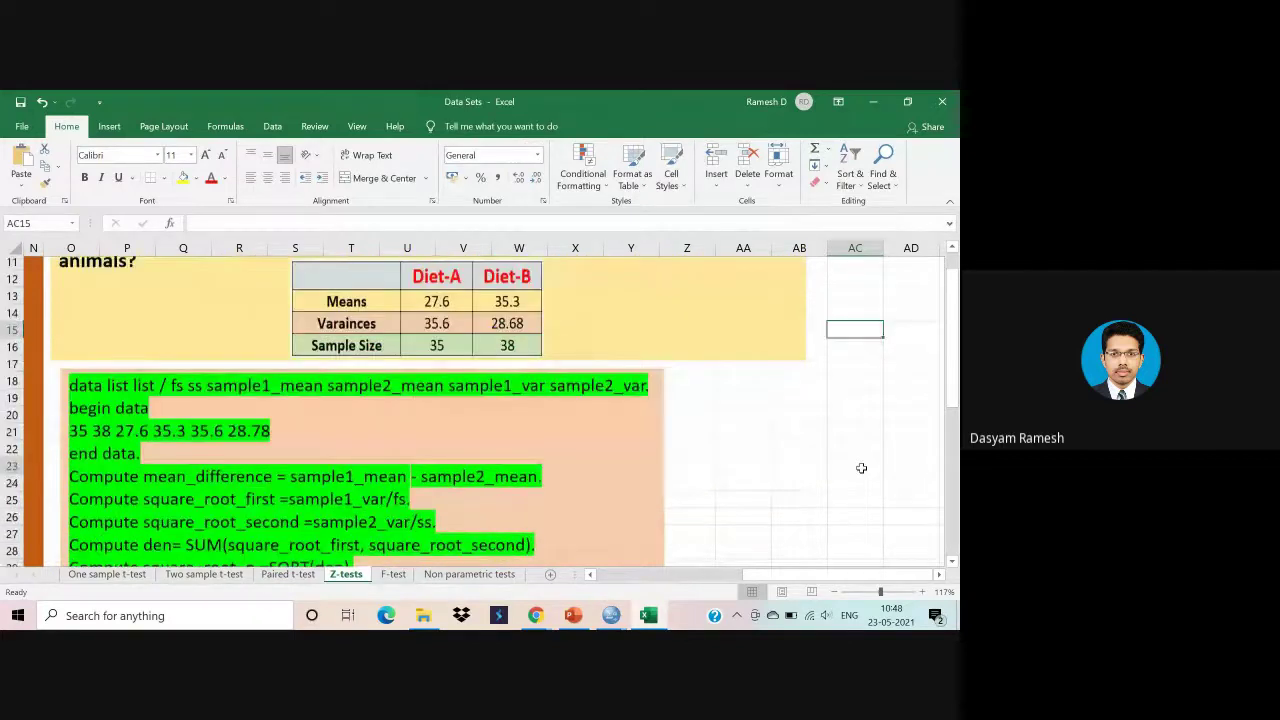
scroll(861, 468, down, 2)
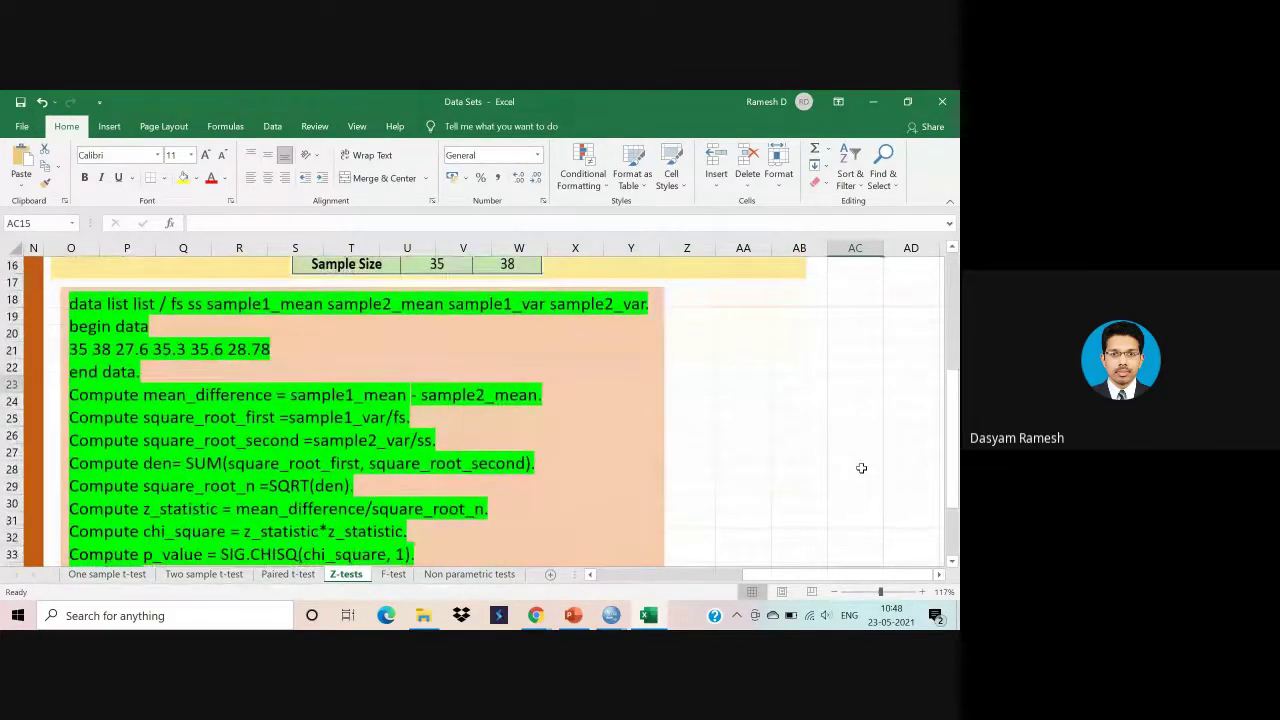
scroll(861, 468, down, 3)
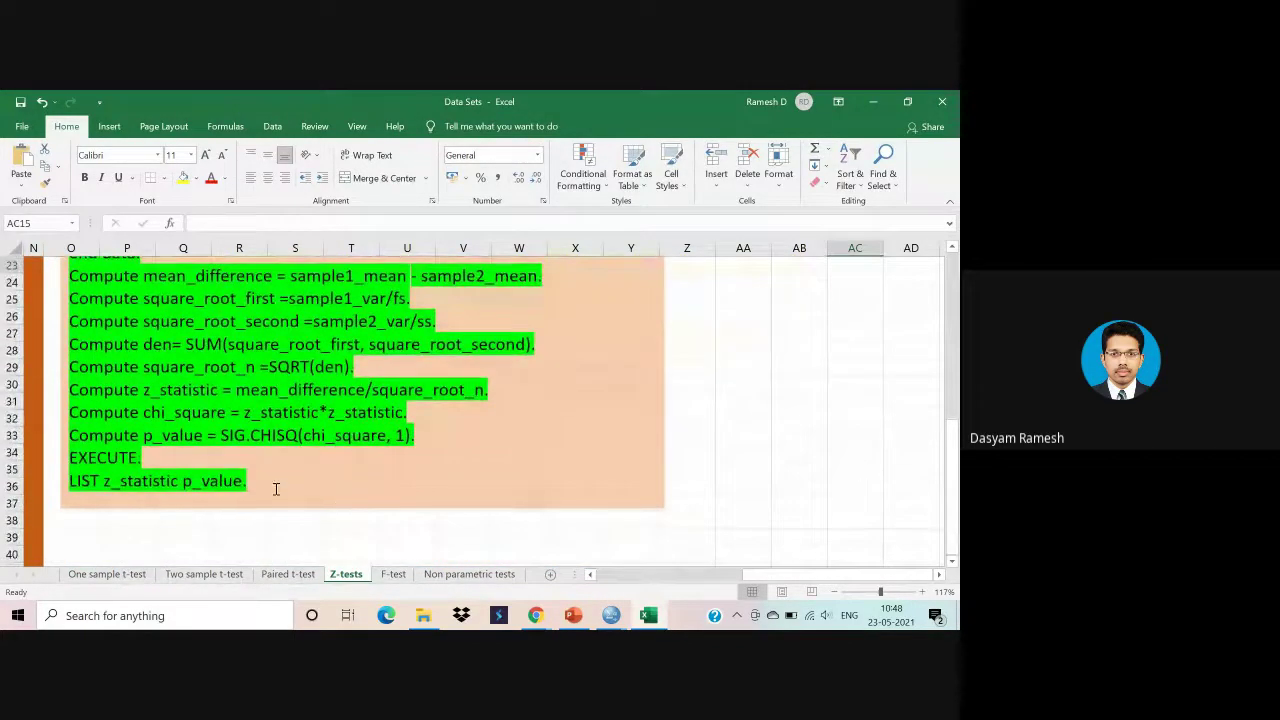
drag(256, 481, 63, 475)
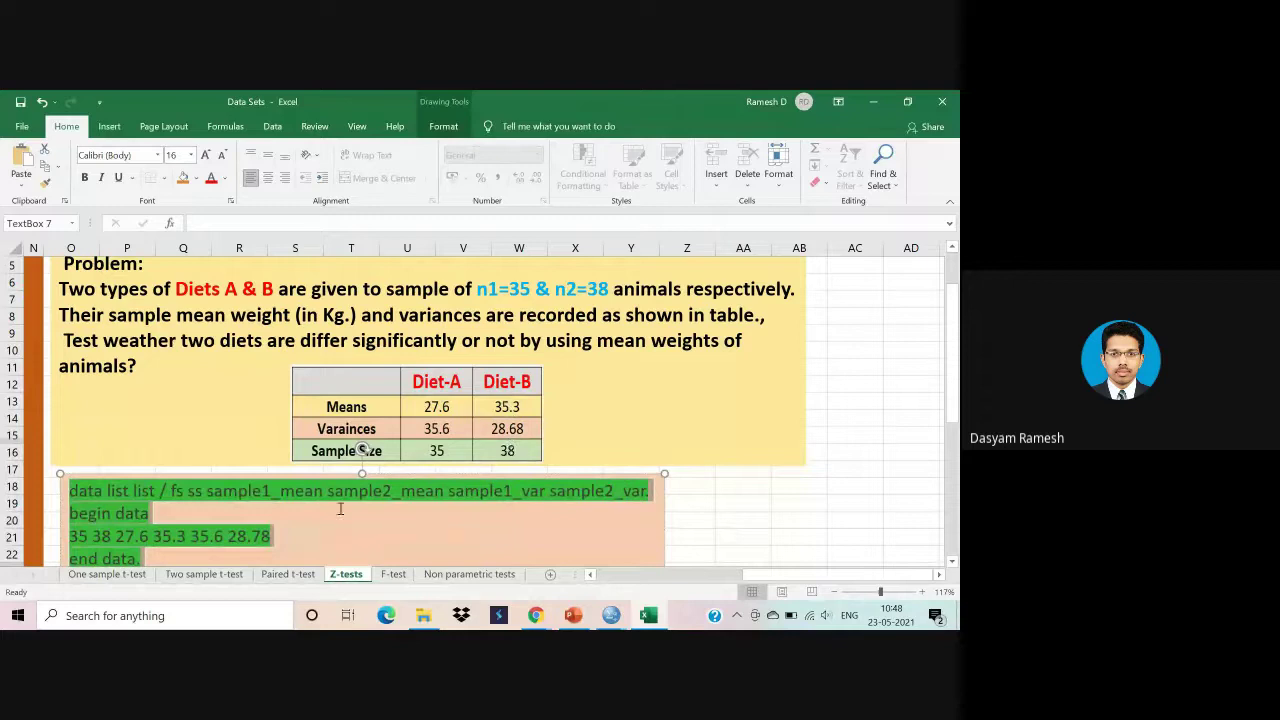
scroll(340, 509, down, 2)
scroll(330, 490, down, 3)
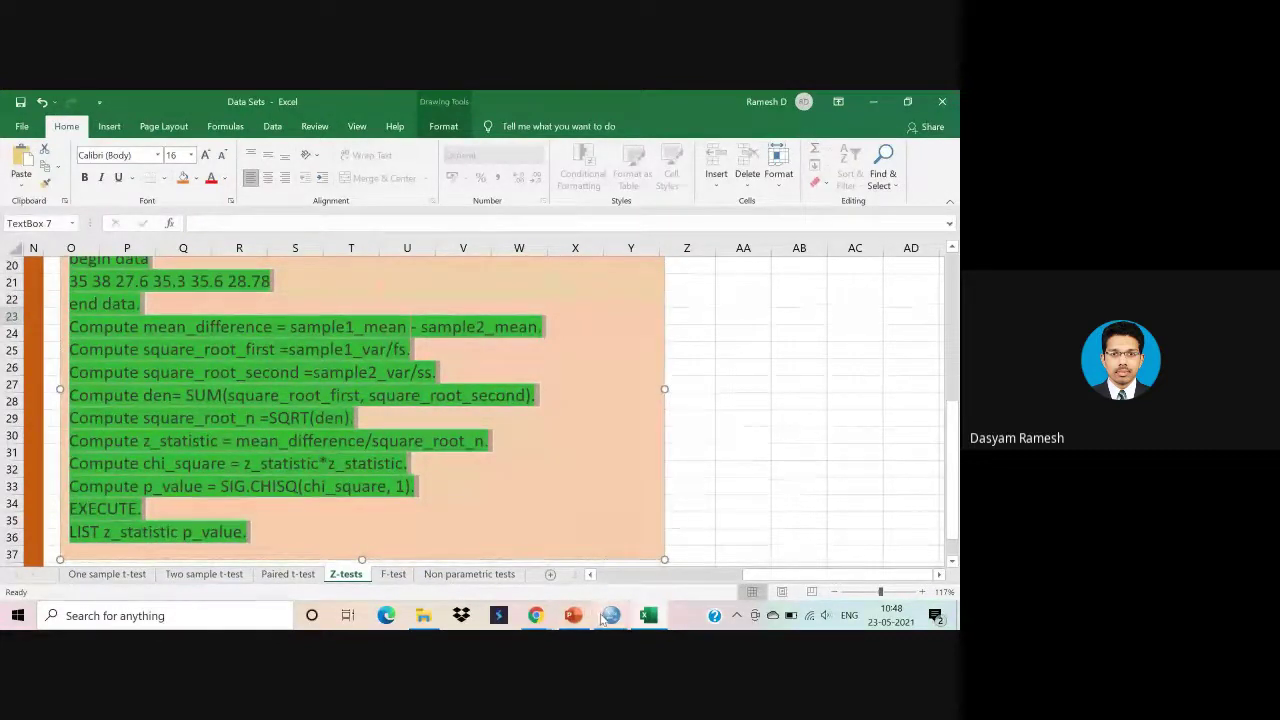
Switch to SPSS and close the one sample Z-test syntax and output windows without saving them.
mouse_move(608, 615)
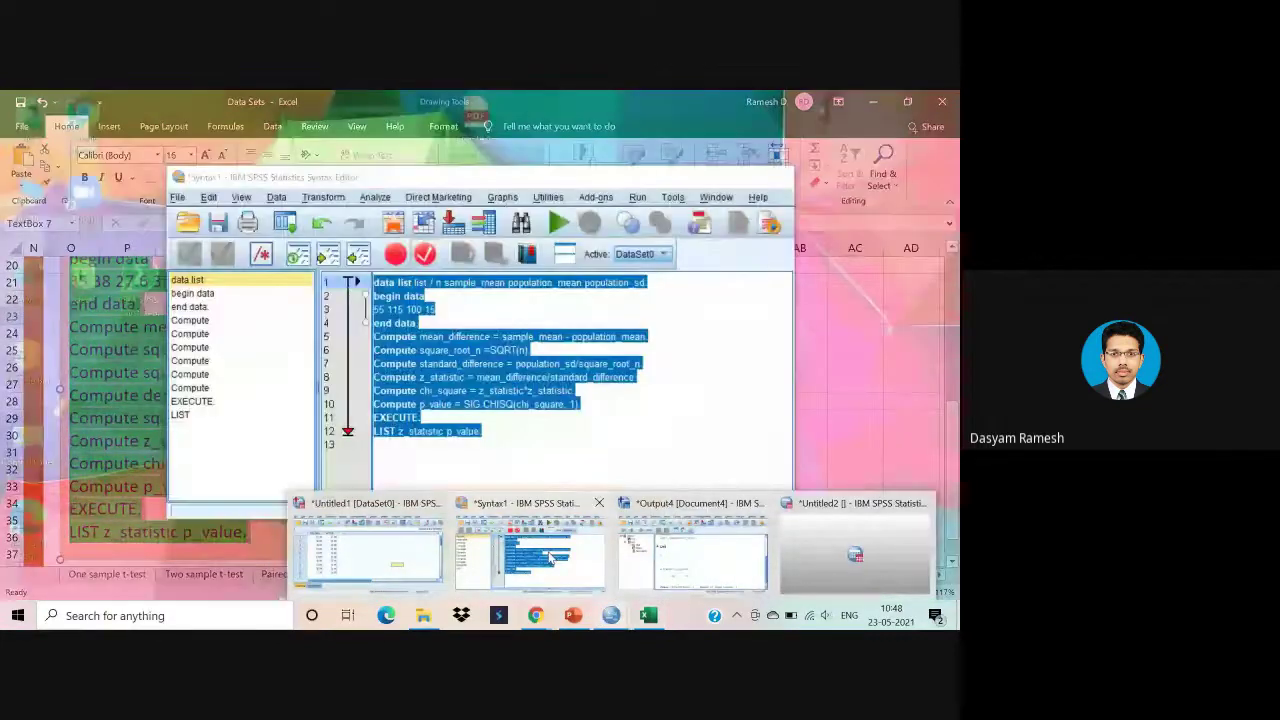
click(549, 557)
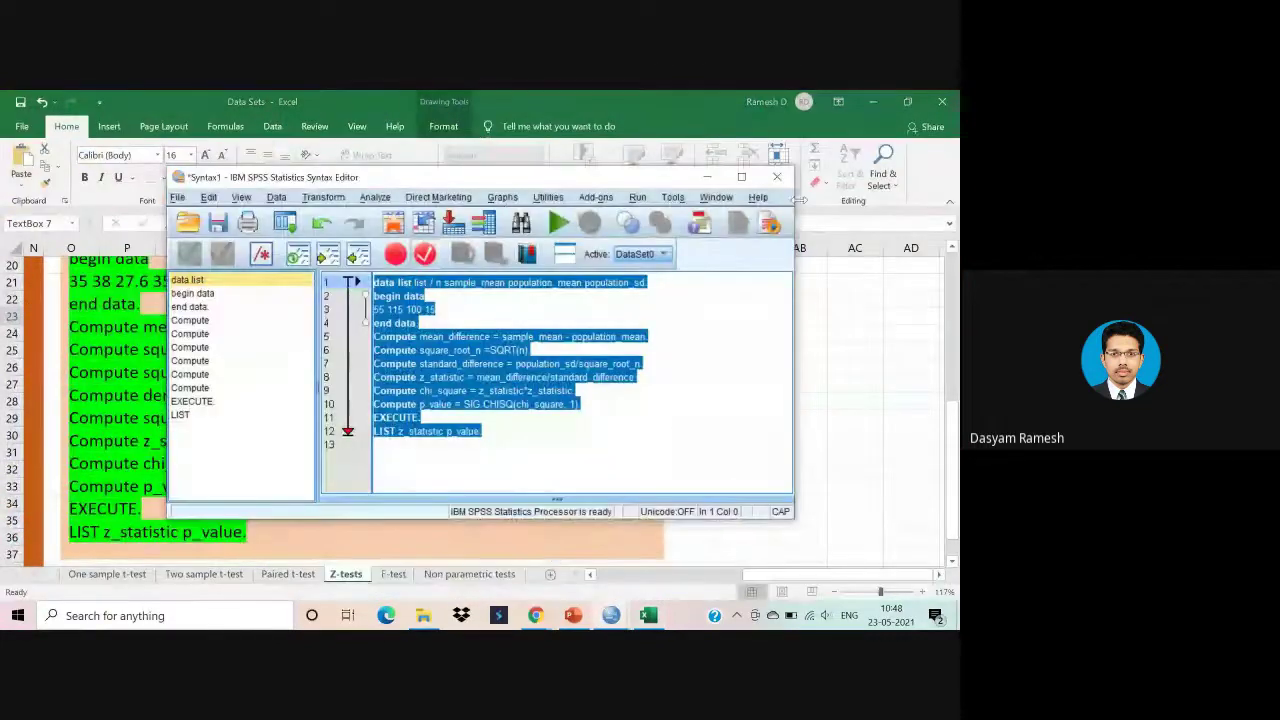
click(781, 177)
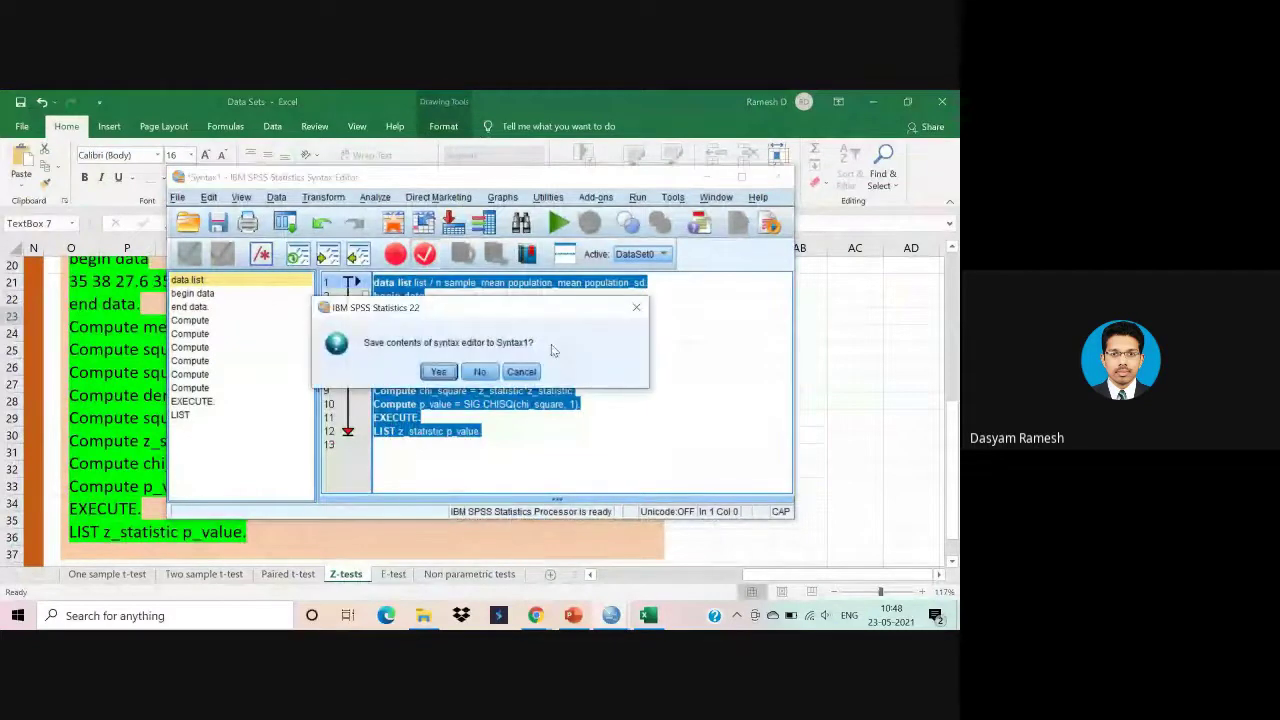
click(479, 371)
mouse_move(615, 616)
click(612, 555)
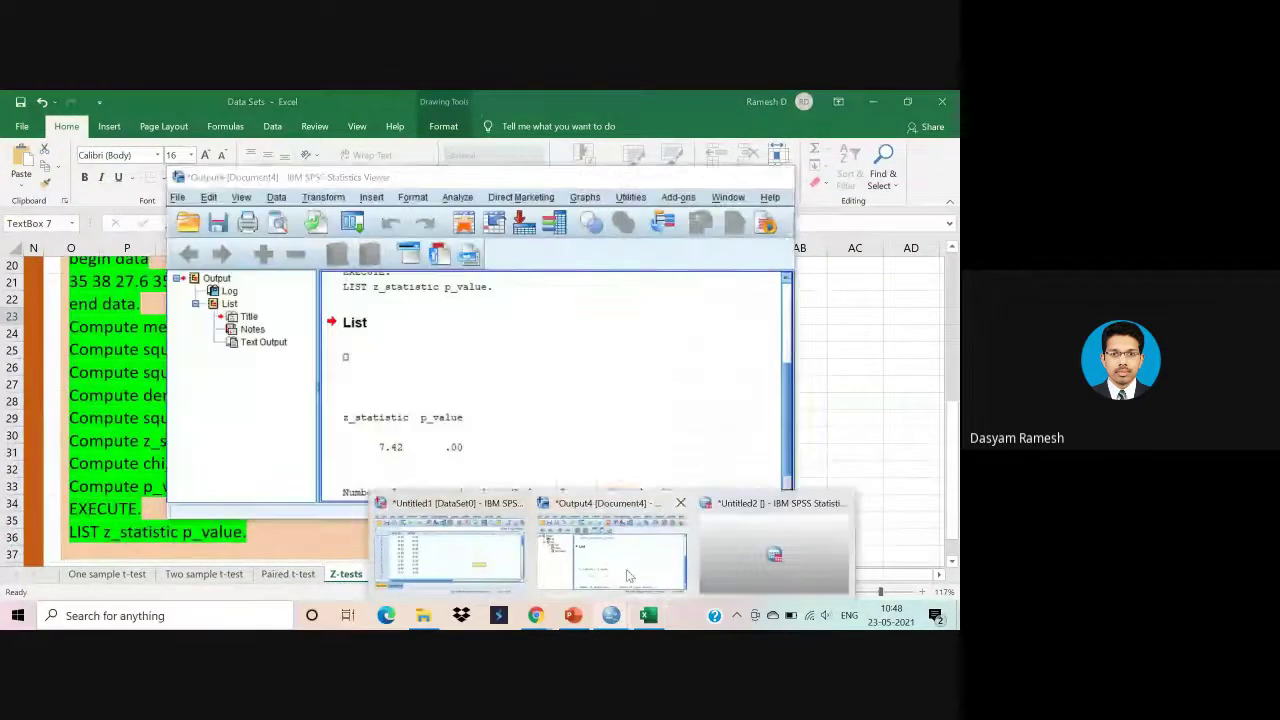
click(779, 178)
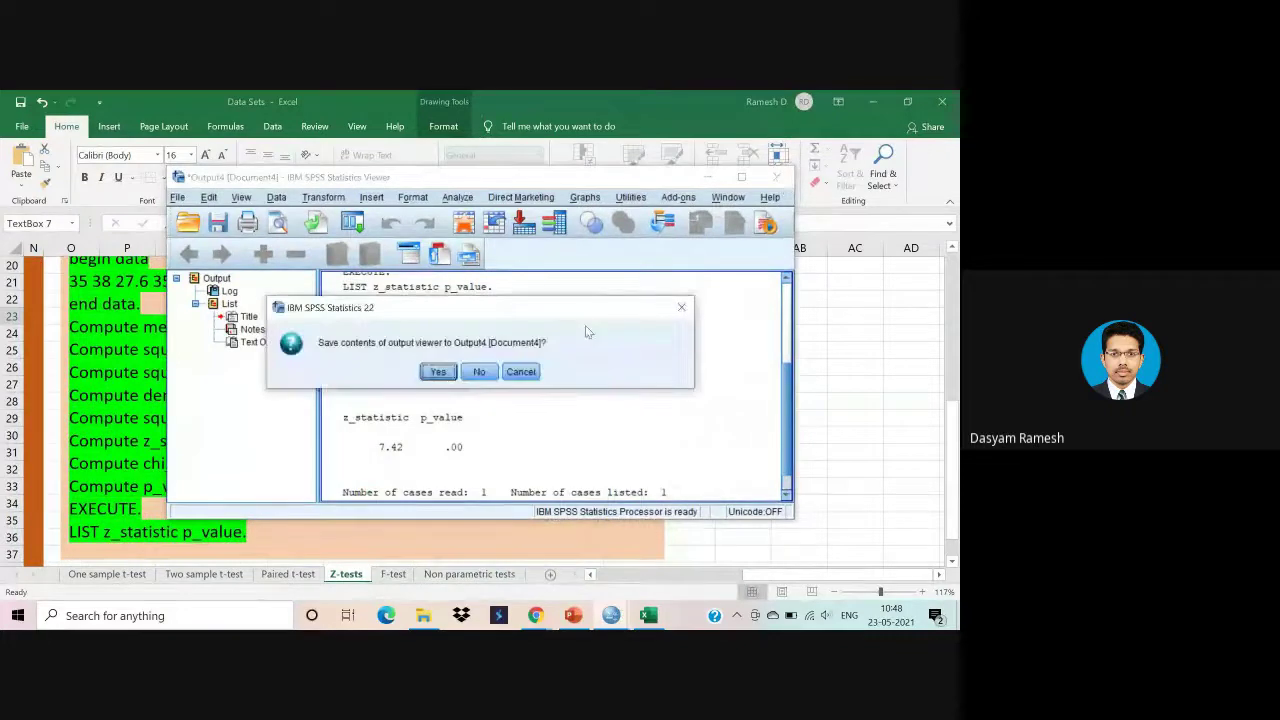
click(479, 371)
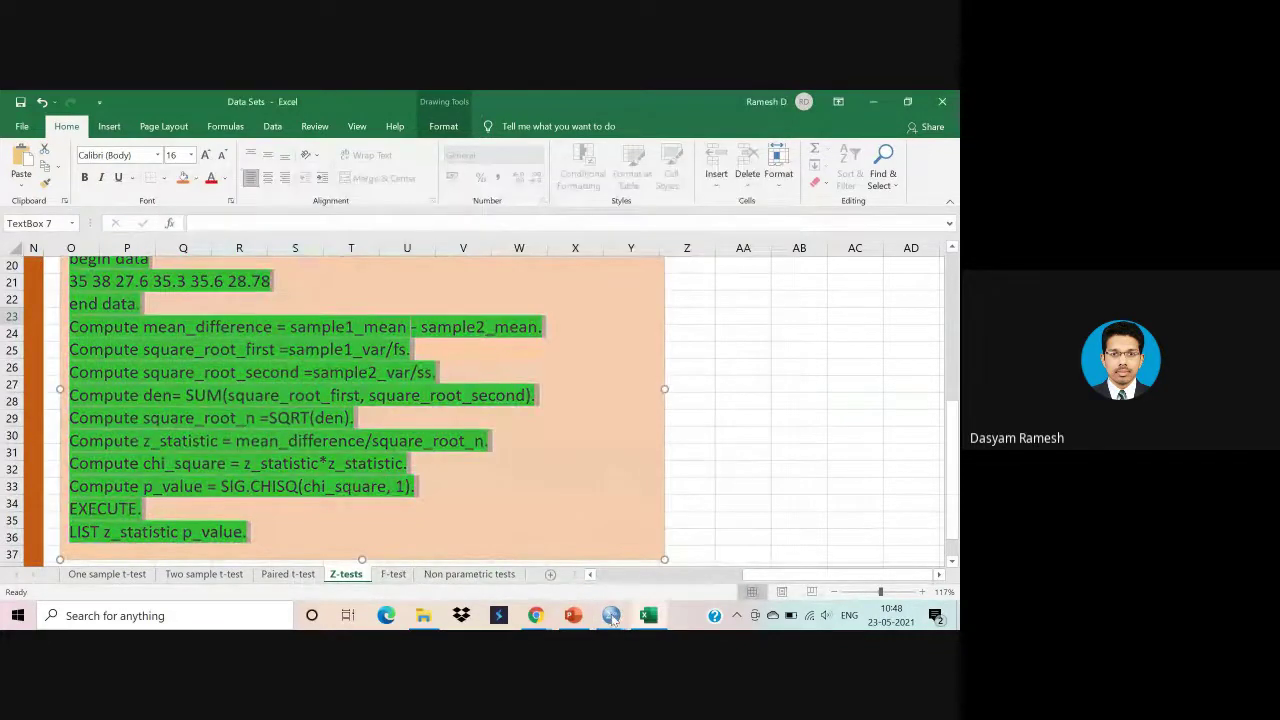
Create a new SPSS syntax file from the Data Editor and paste the two sample Z-test commands into it.
mouse_move(613, 618)
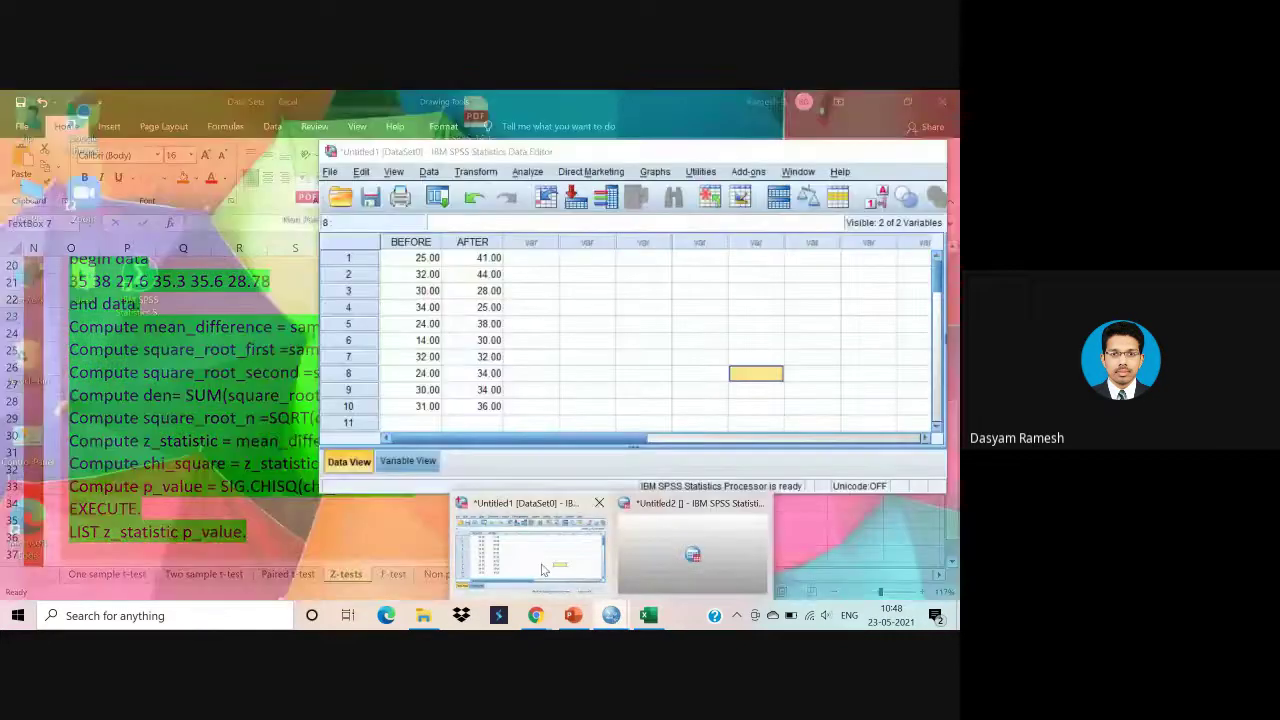
click(530, 548)
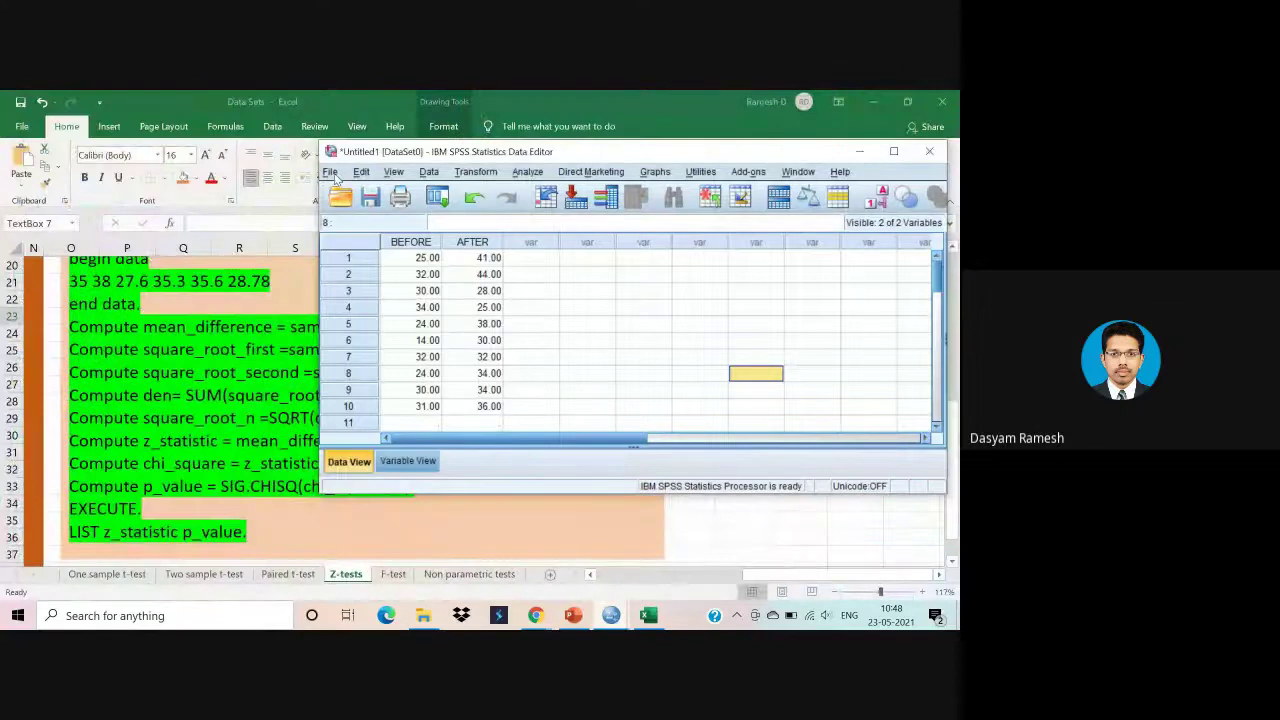
click(331, 173)
mouse_move(350, 190)
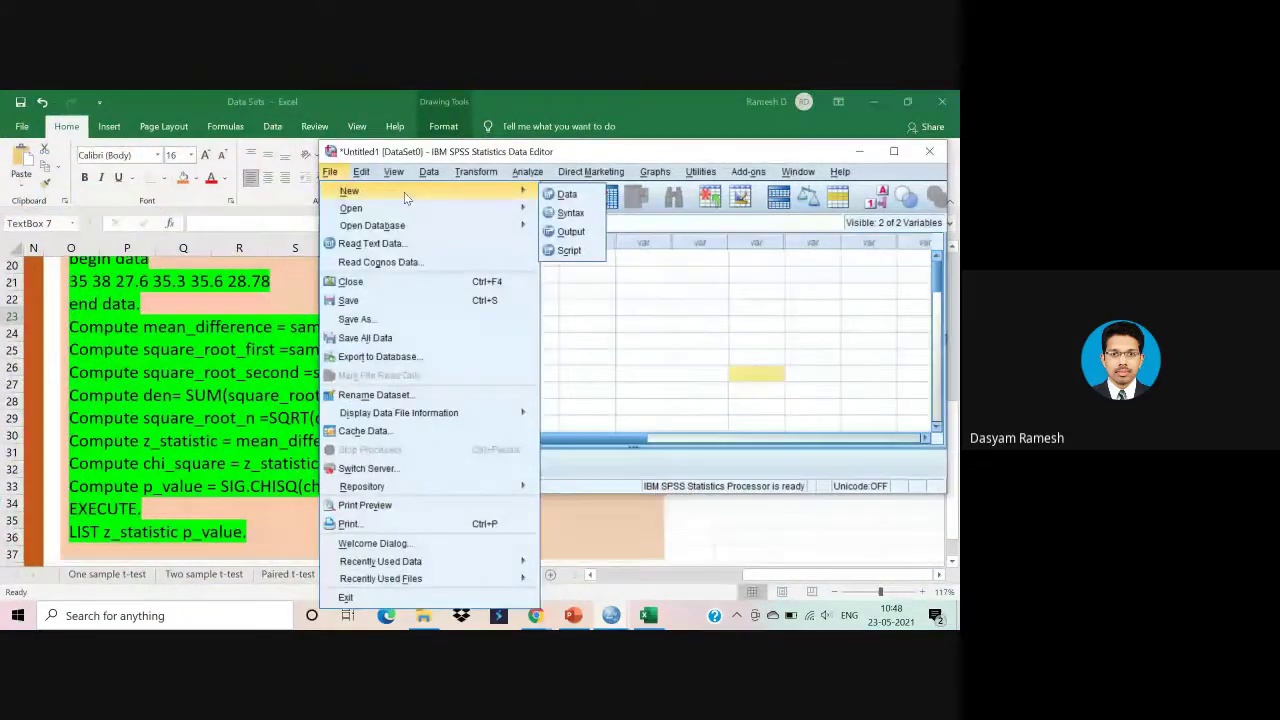
click(571, 213)
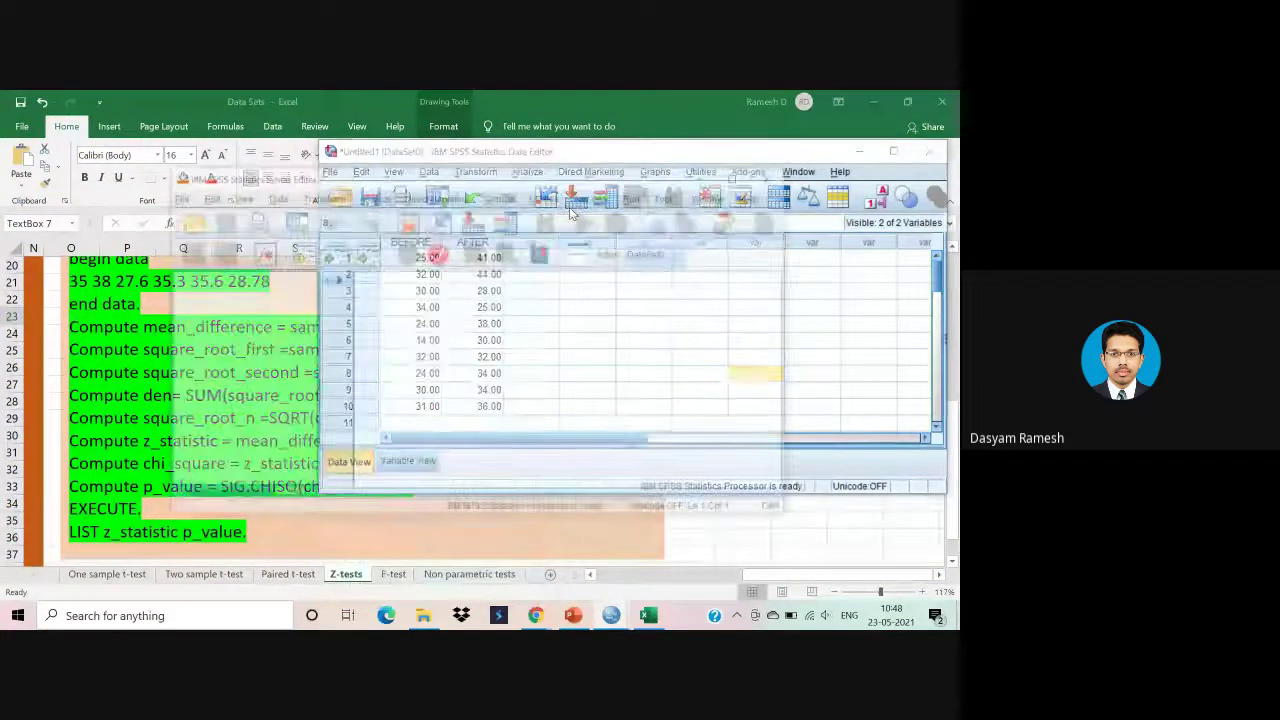
text(data list list / fs ss sample1_mean sample2_mean sample1_var sample2_var begin data 35 38 27.6 35.3 35.6 28.78 end data. Compute mean_difference = sample1_mean - sample2_mean. Compute square_root_first =sample1_var/fs. Compute square_root_second =sample2_var/ss. Compute den= SUM(square_root_first, square_root_second). Compute square_root_n =SQRT(den). Compute z_statistic = mean_difference/square_root_n. Compute chi_square = z_statistic*z_statistic. Compute p_value = SIG.CHISQ(chi_square, 1). EXECUTE. LIST z_statistic p_value.)
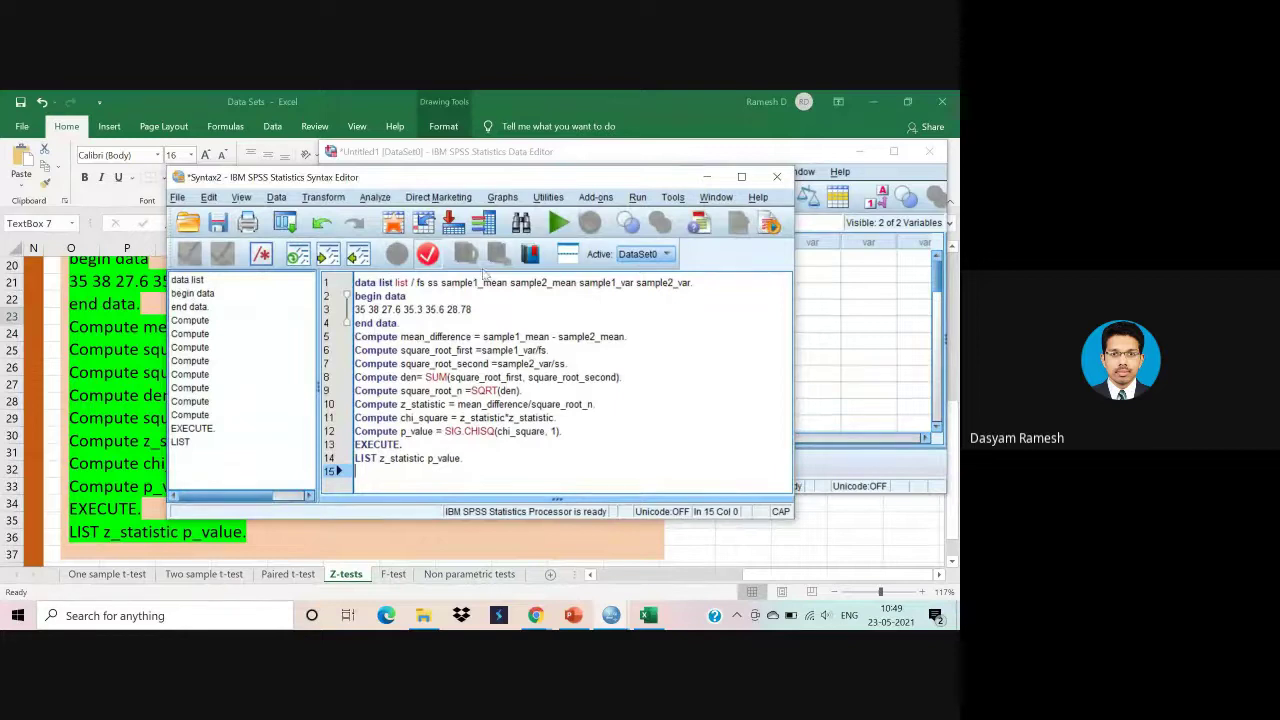
Run the whole two sample Z-test syntax, read the z statistic and p-value, and minimize both windows to return to the Excel problem.
drag(472, 310, 354, 309)
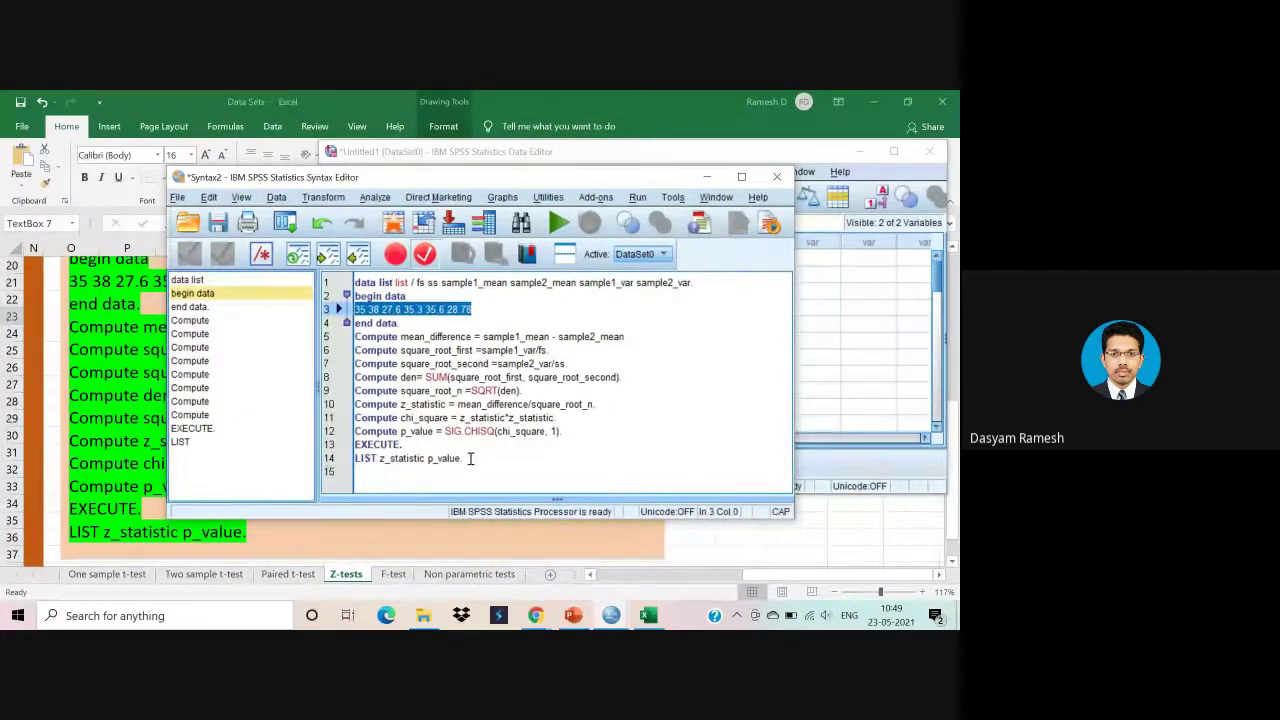
drag(470, 458, 353, 282)
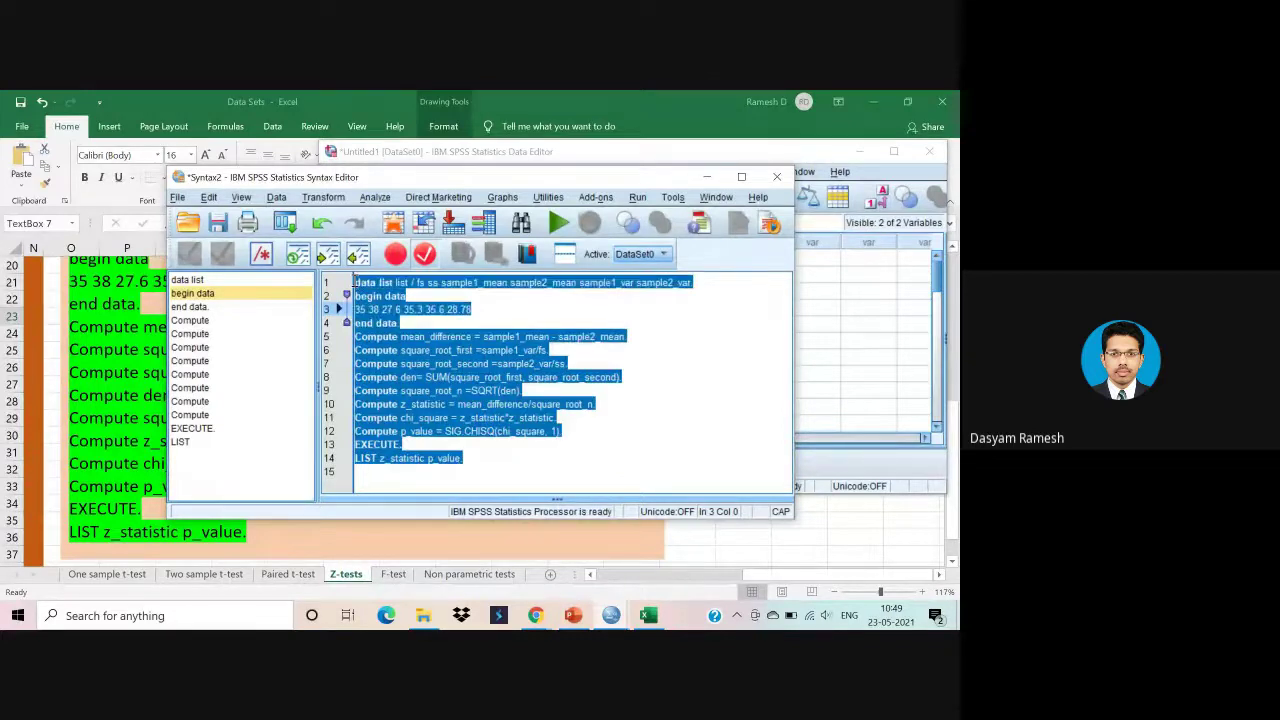
click(558, 224)
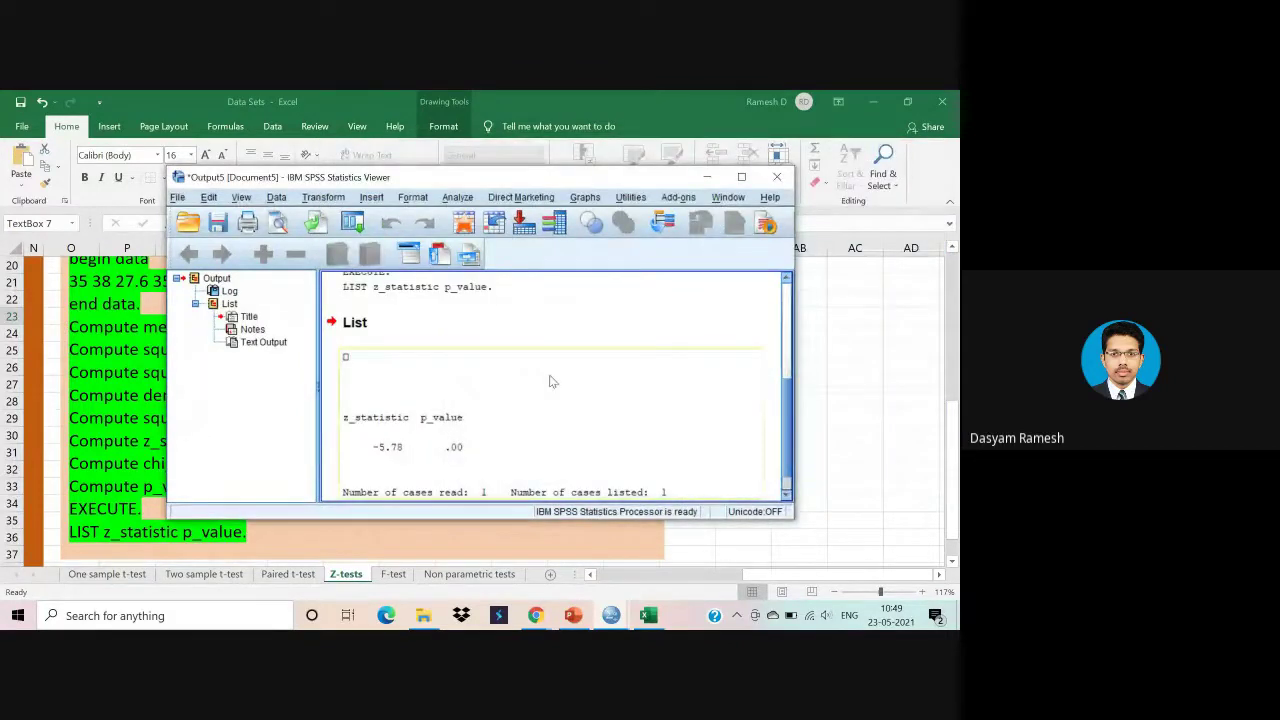
scroll(551, 380, down, 1)
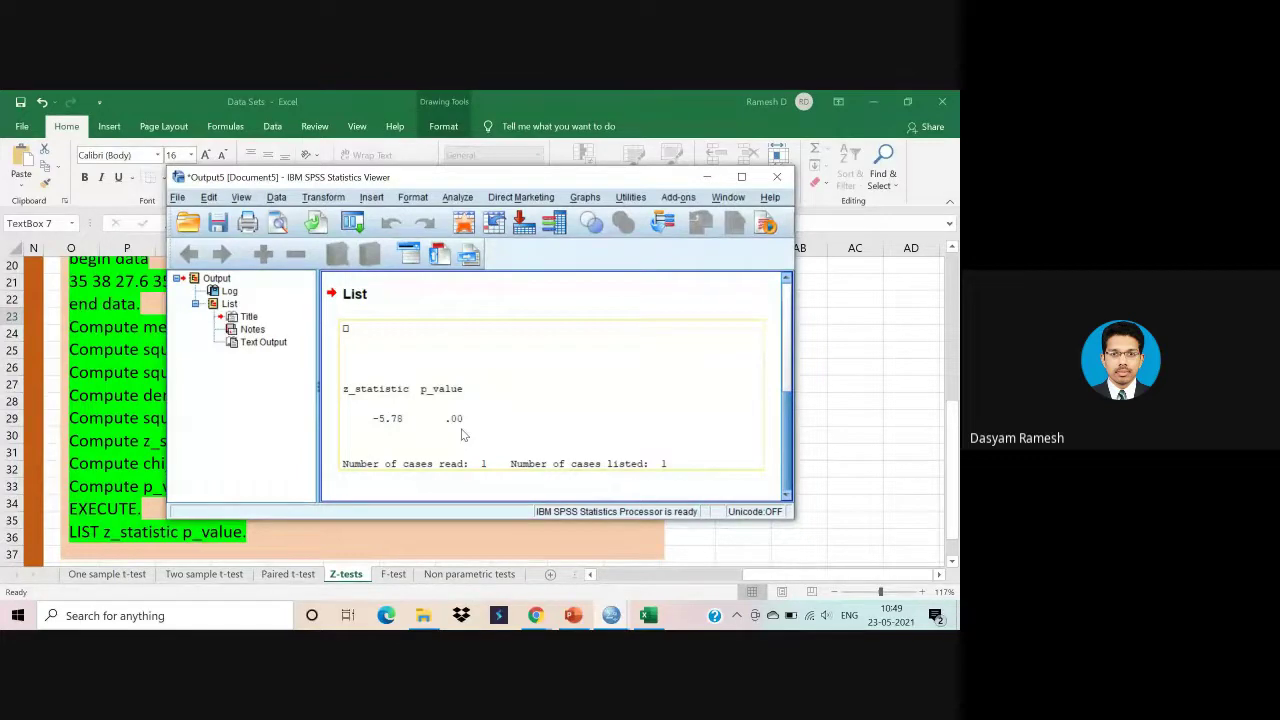
click(715, 178)
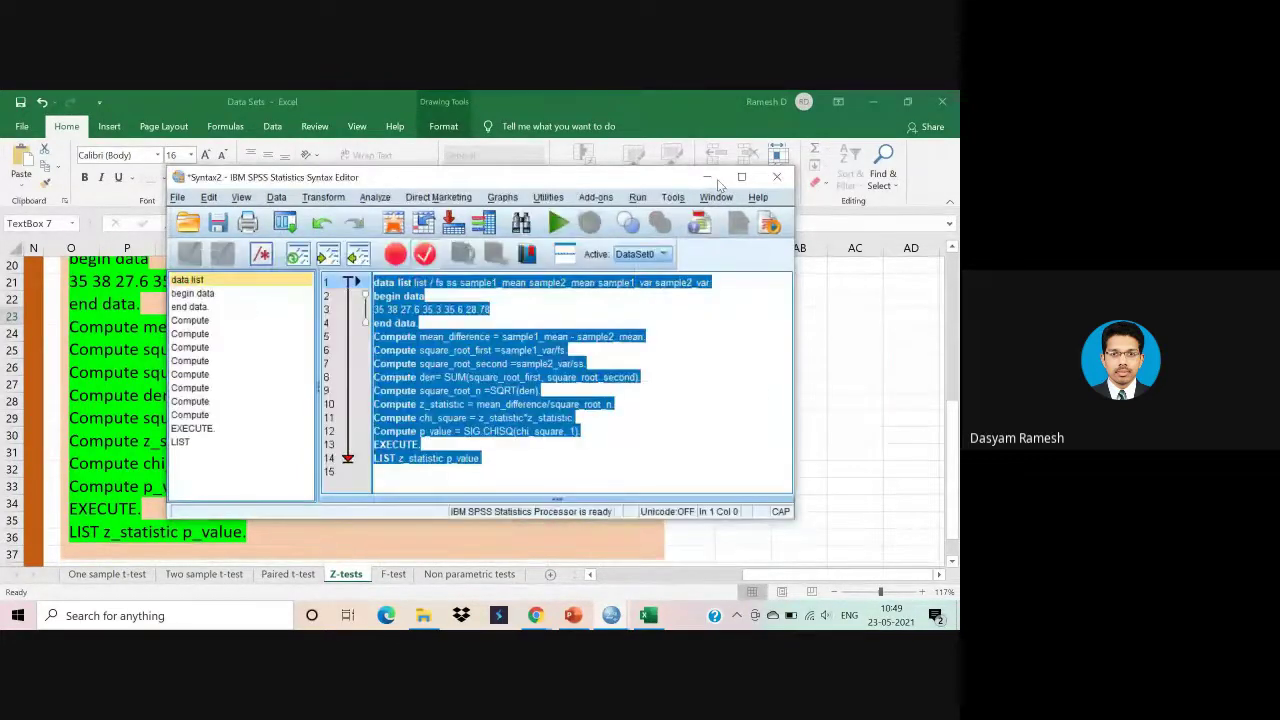
click(717, 179)
scroll(737, 343, up, 6)
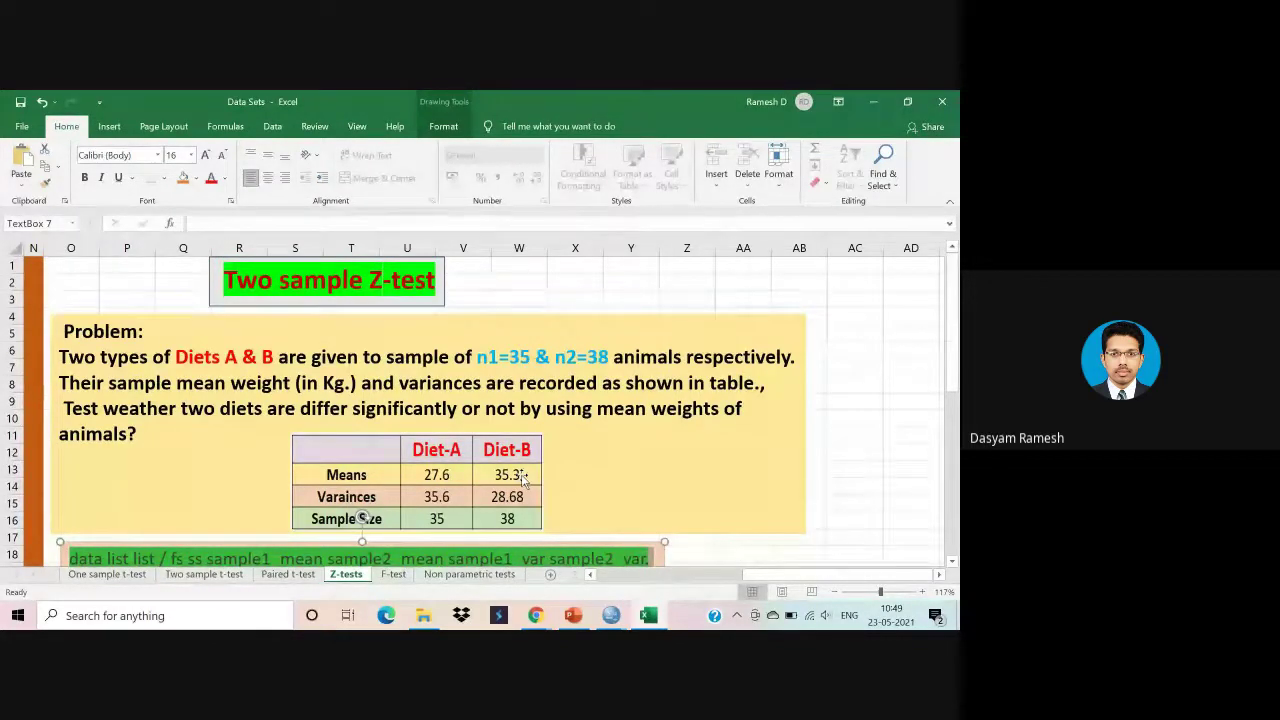
Open the F-test sheet and check the variance cells of Variety-A and Variety-B.
click(394, 574)
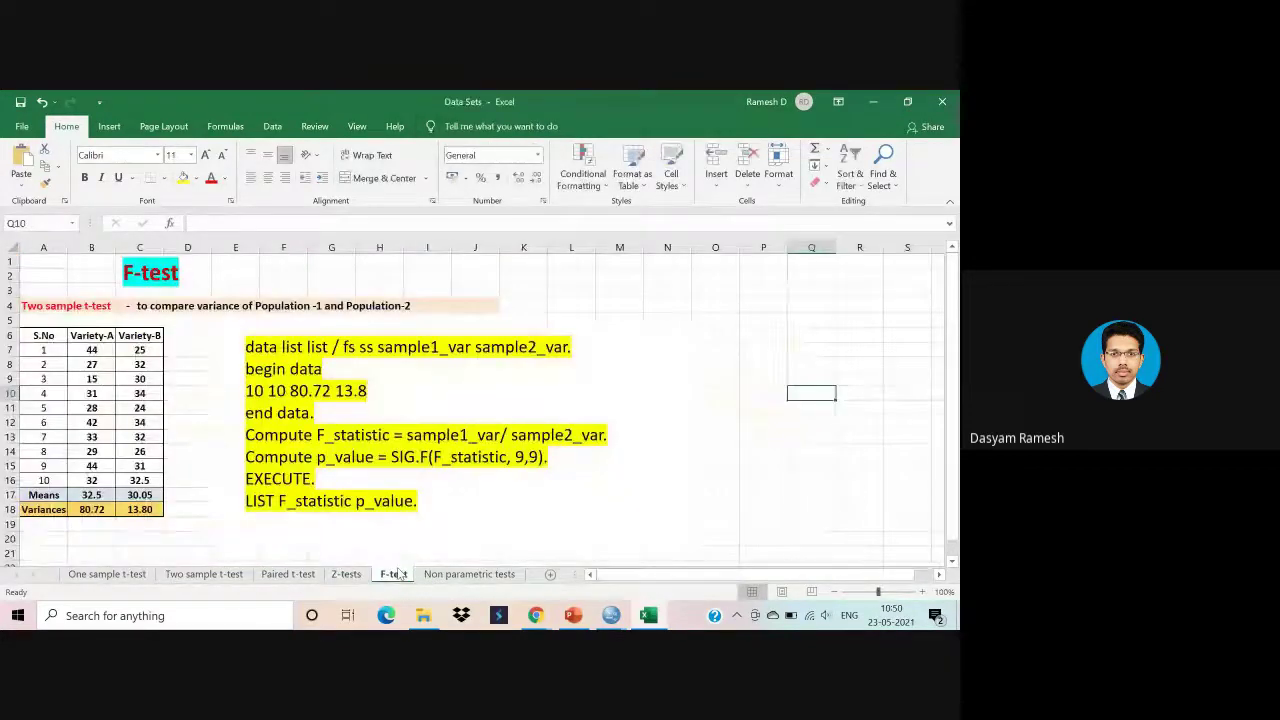
click(762, 384)
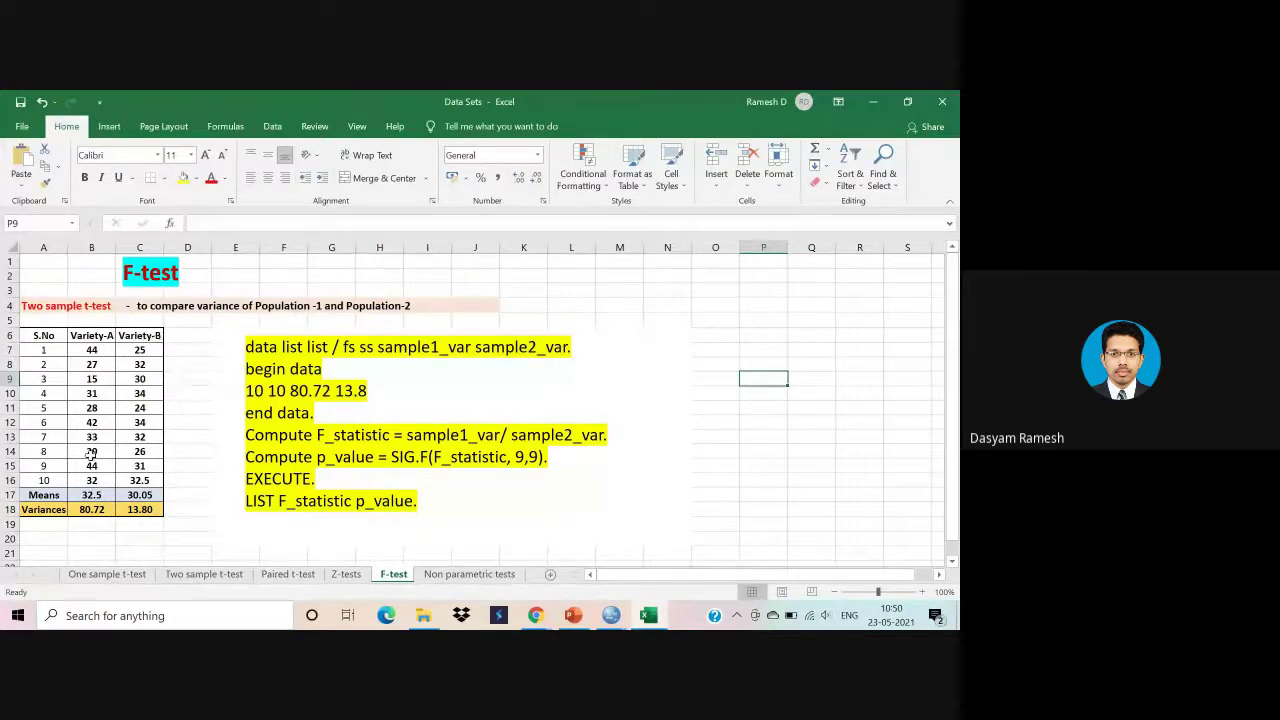
click(85, 512)
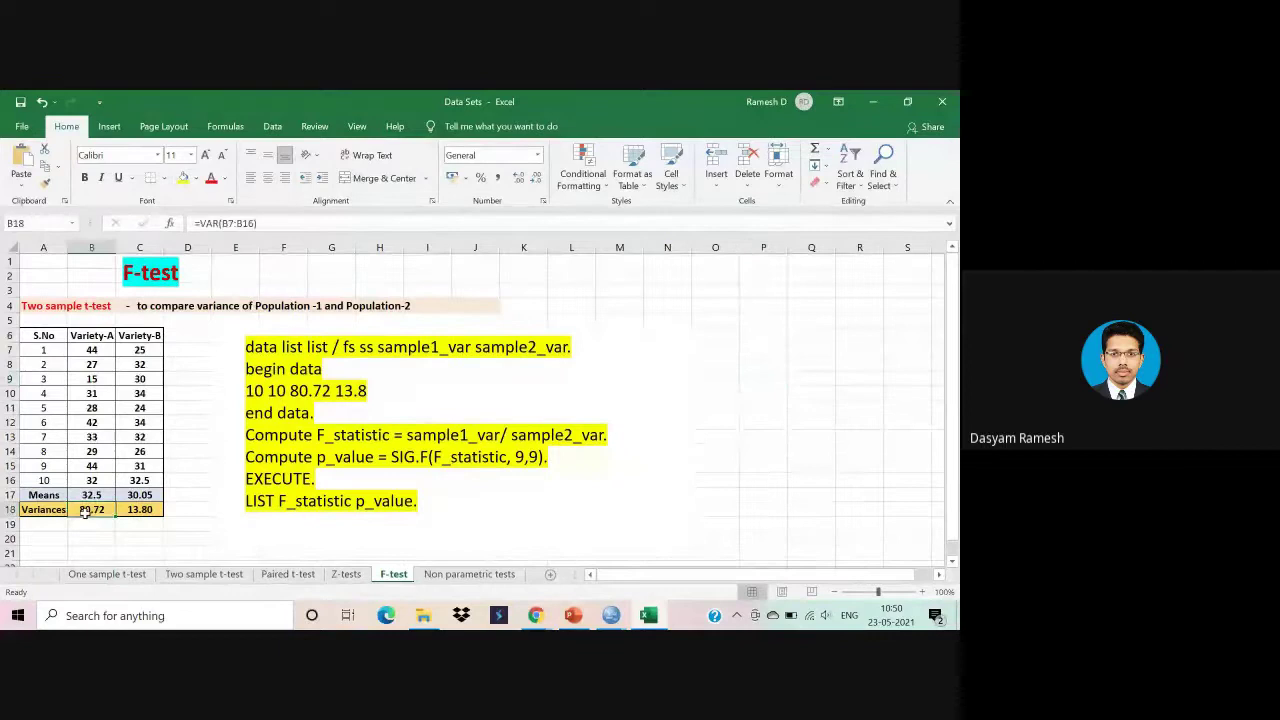
click(139, 510)
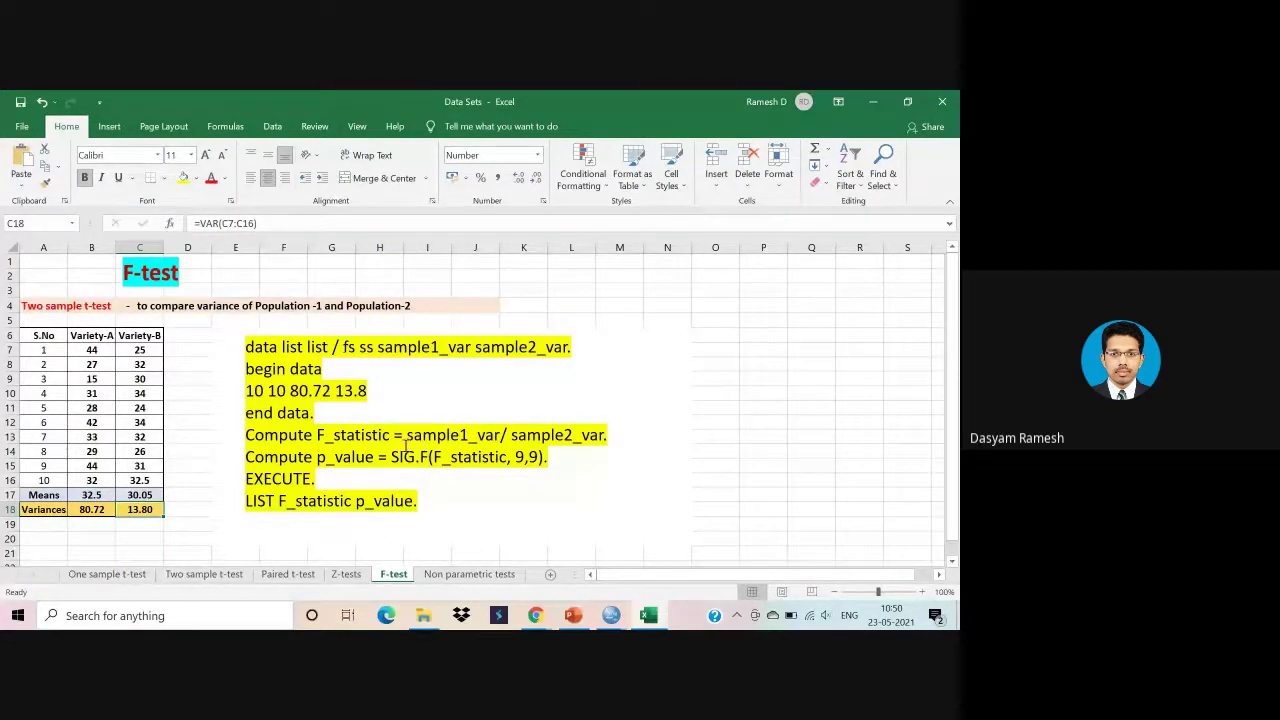
Review the F-test commands, matching the fs, ss and variance variables to the data line 10 10 80.72 13.8.
mouse_move(422, 505)
mouse_down()
mouse_move(332, 457)
mouse_move(244, 347)
mouse_up()
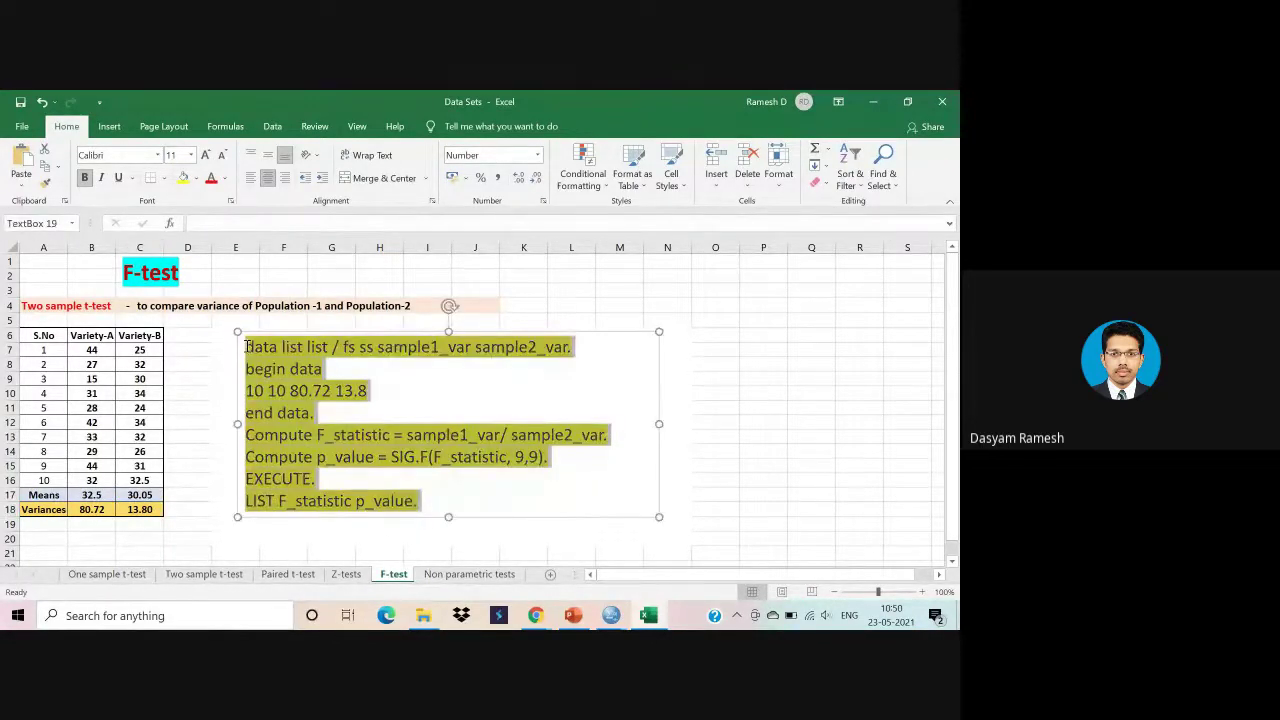
click(394, 379)
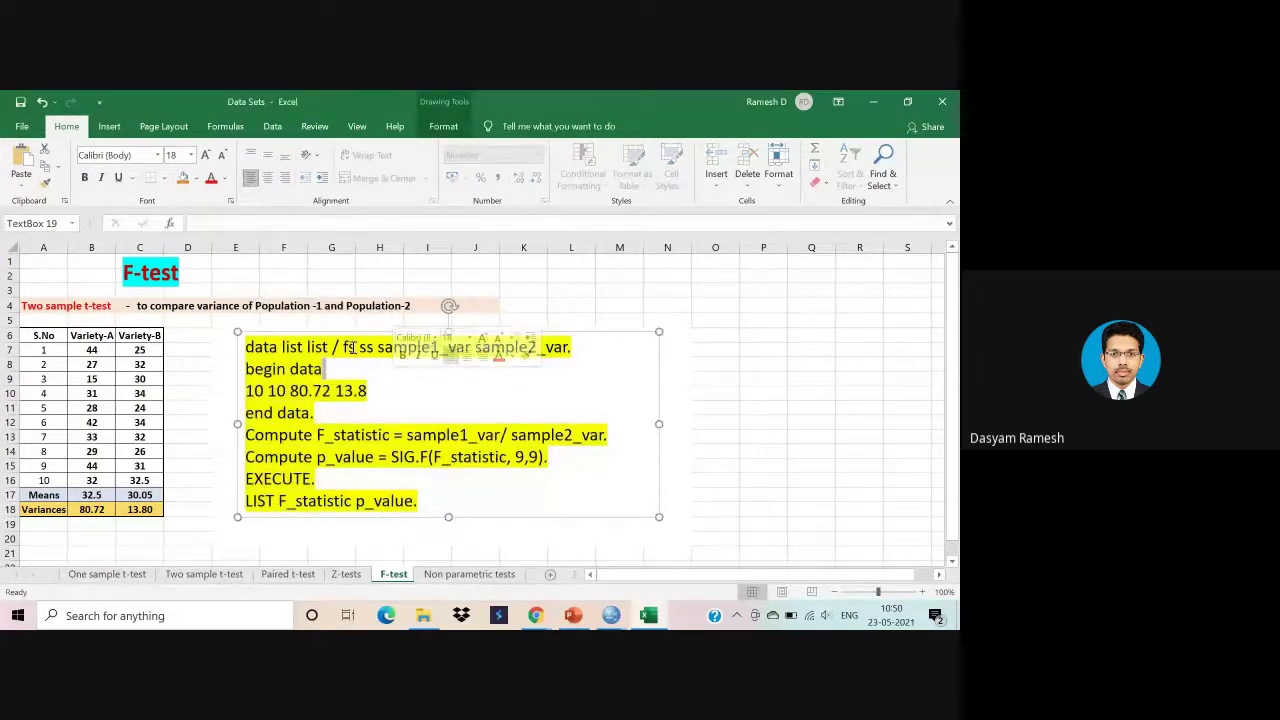
double_click(348, 347)
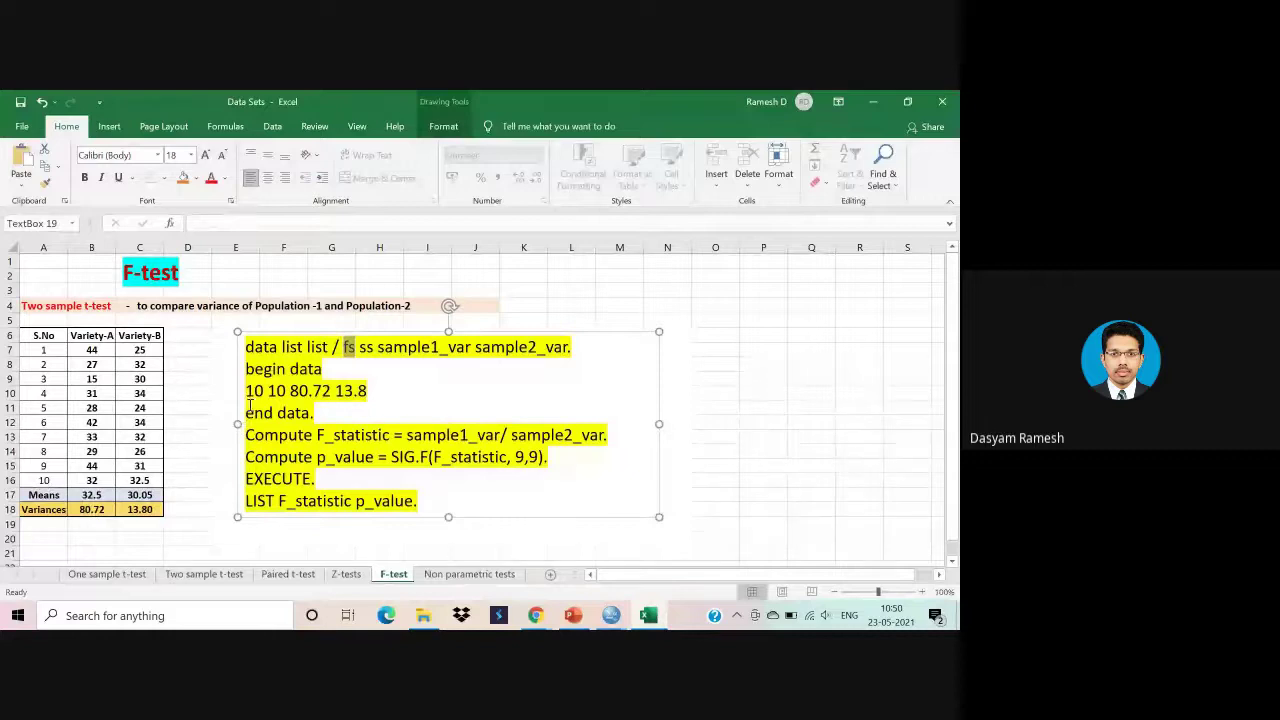
double_click(258, 391)
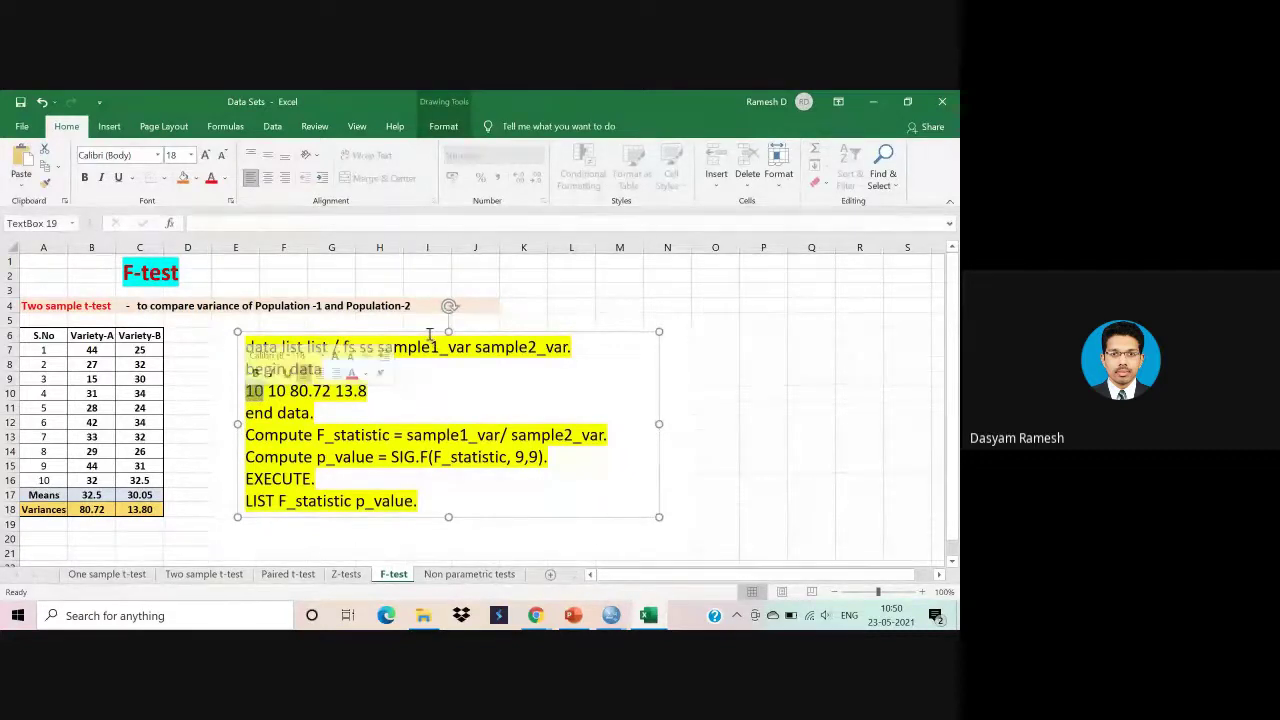
click(560, 402)
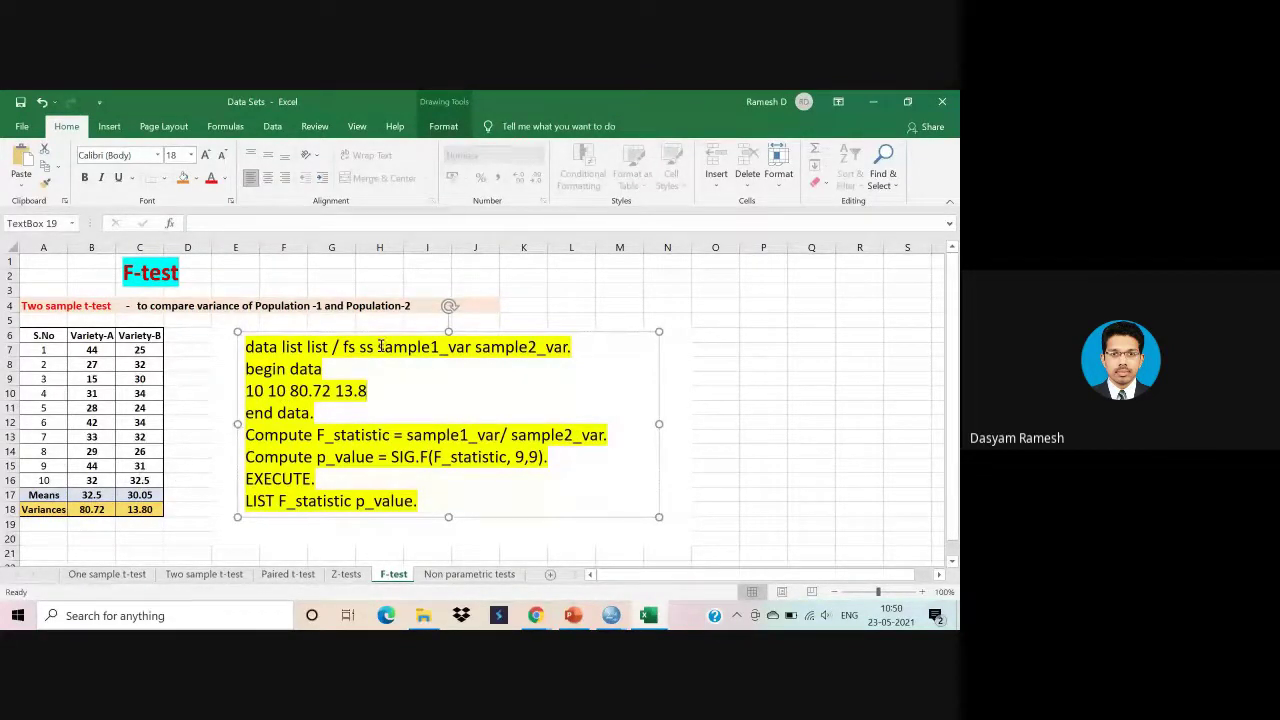
Copy the entire F-test command block from the text box on the F-test sheet.
drag(380, 346, 472, 347)
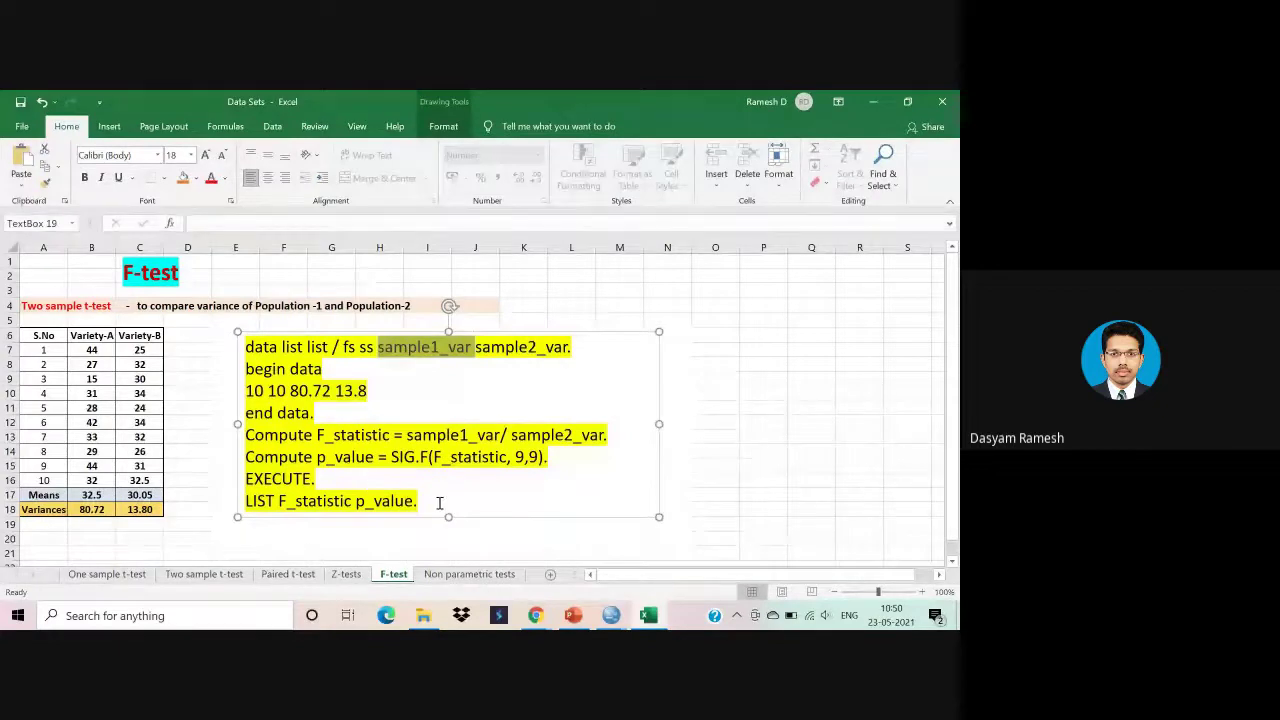
drag(439, 503, 245, 346)
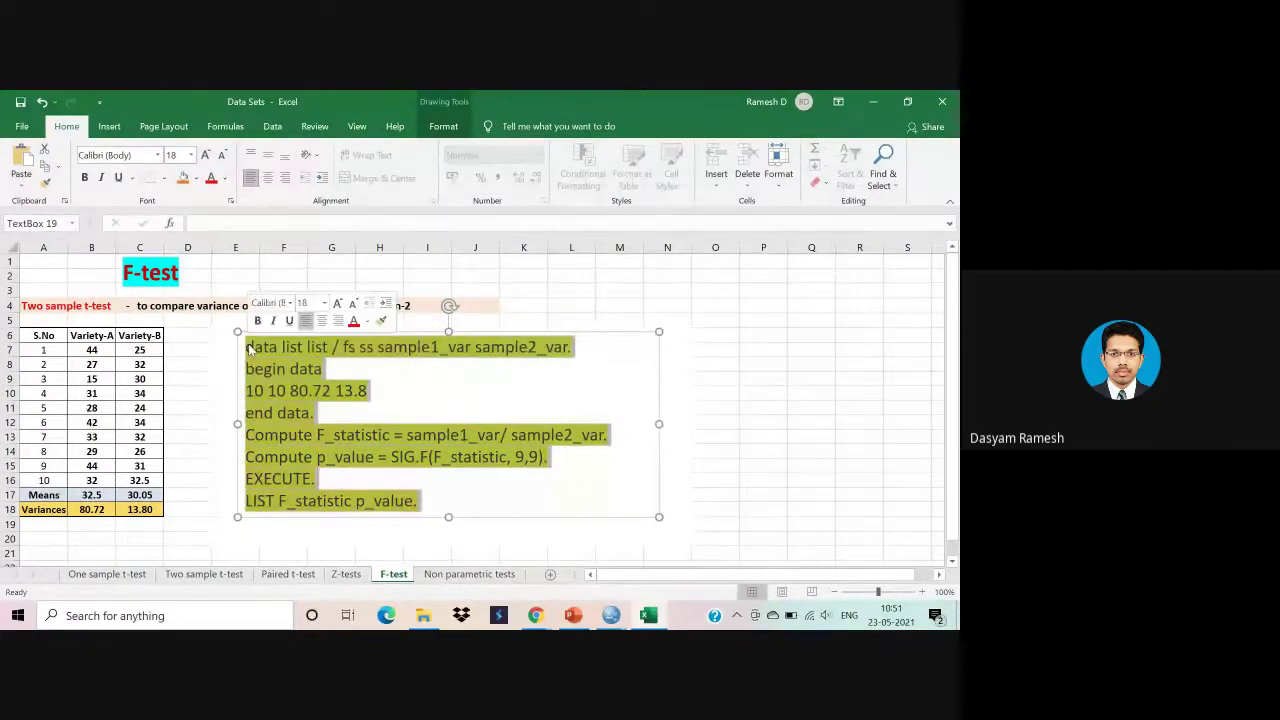
right_click(284, 409)
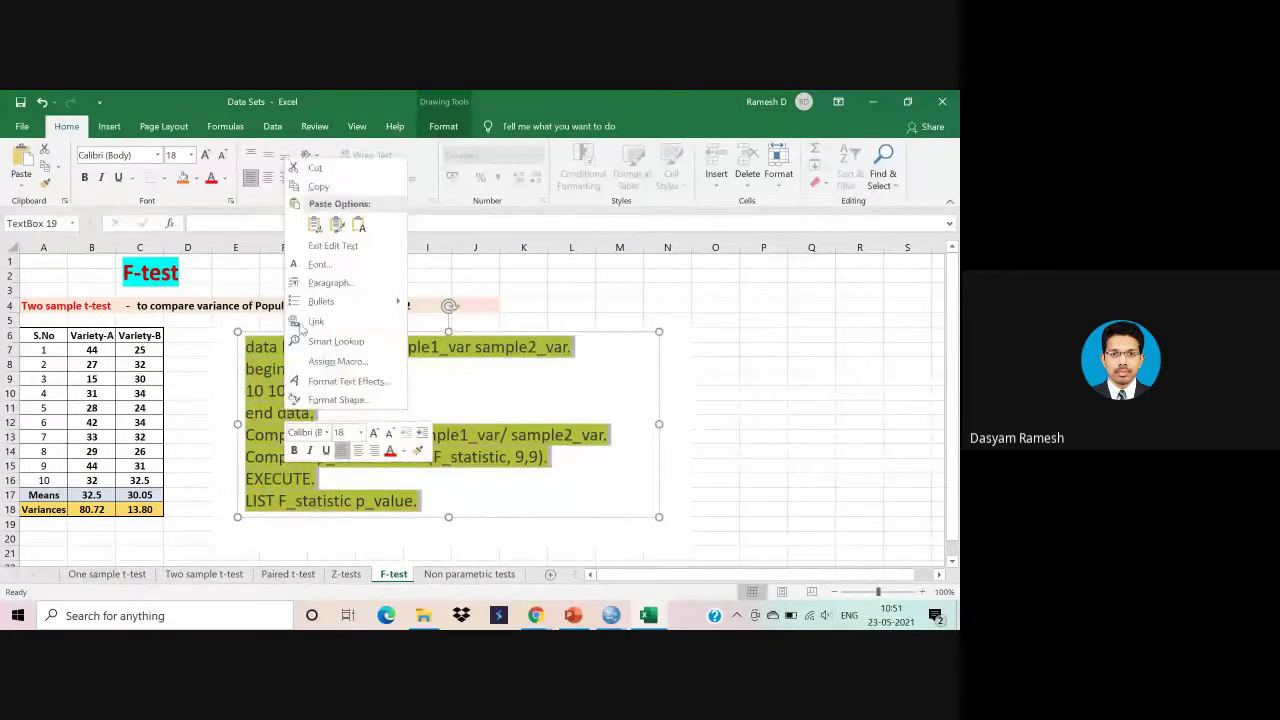
click(320, 187)
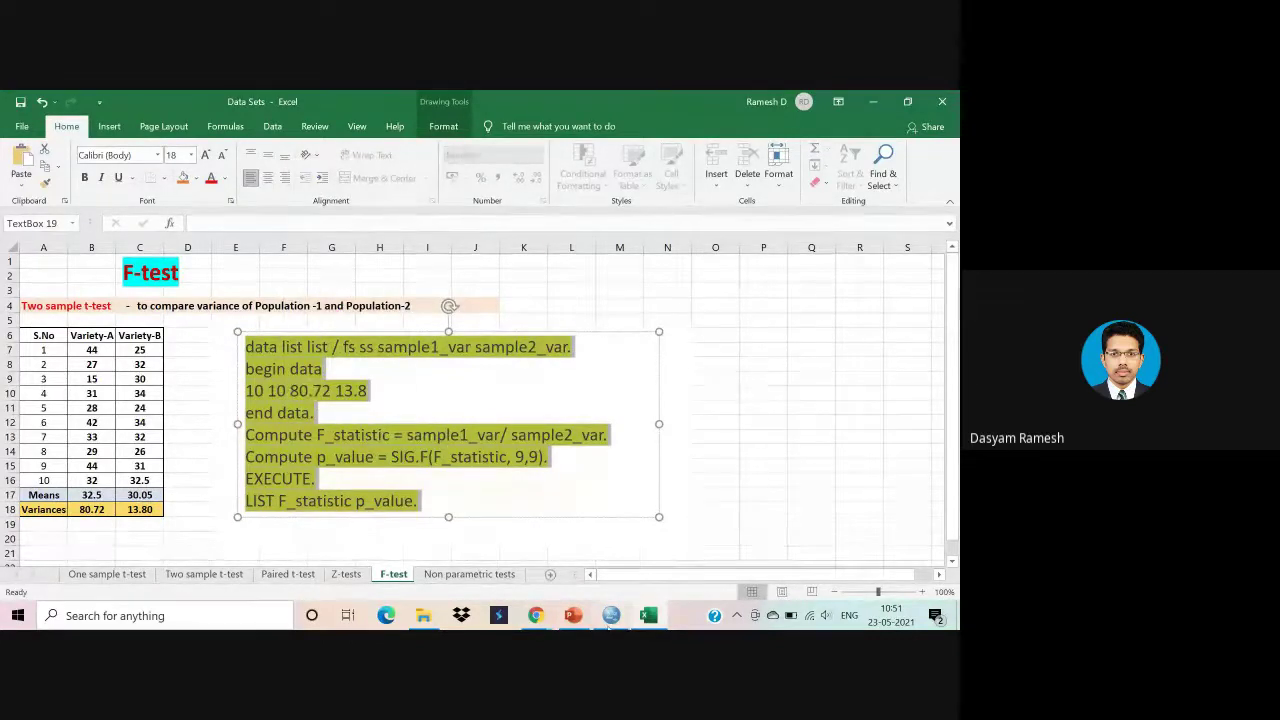
Close the SPSS syntax and output windows of the two sample Z-test without saving either one.
mouse_move(610, 618)
click(528, 556)
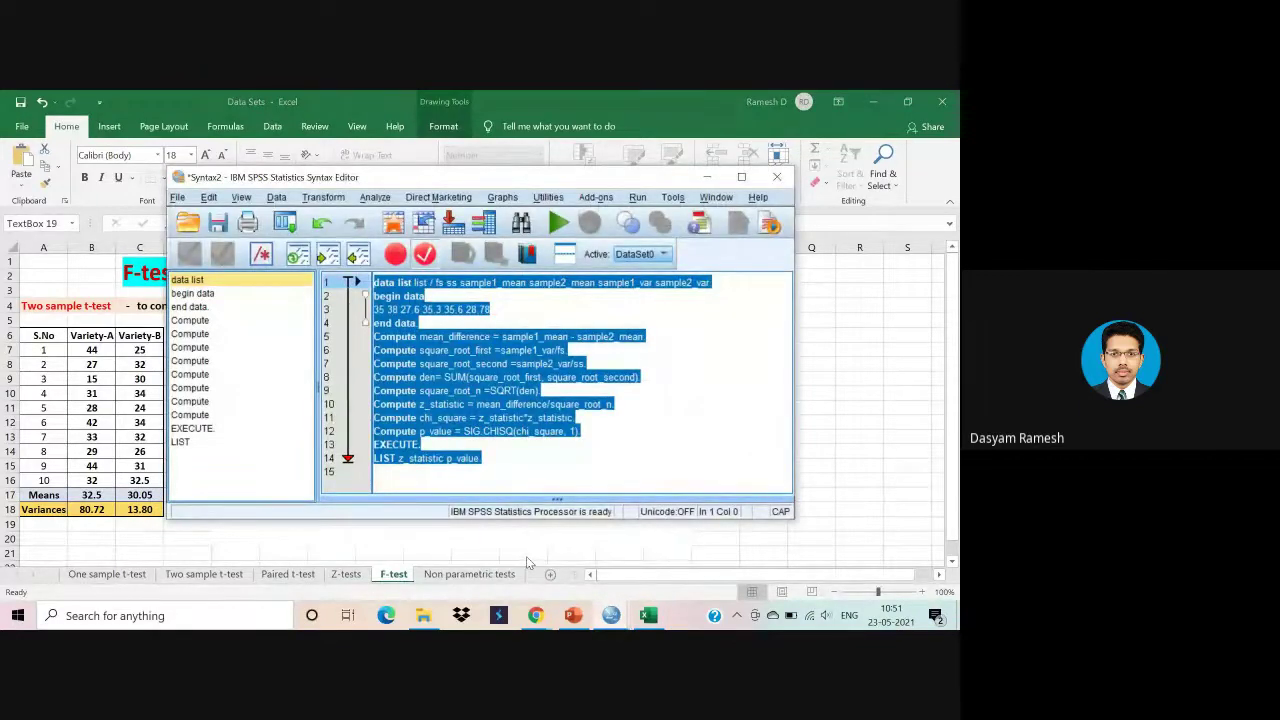
click(781, 177)
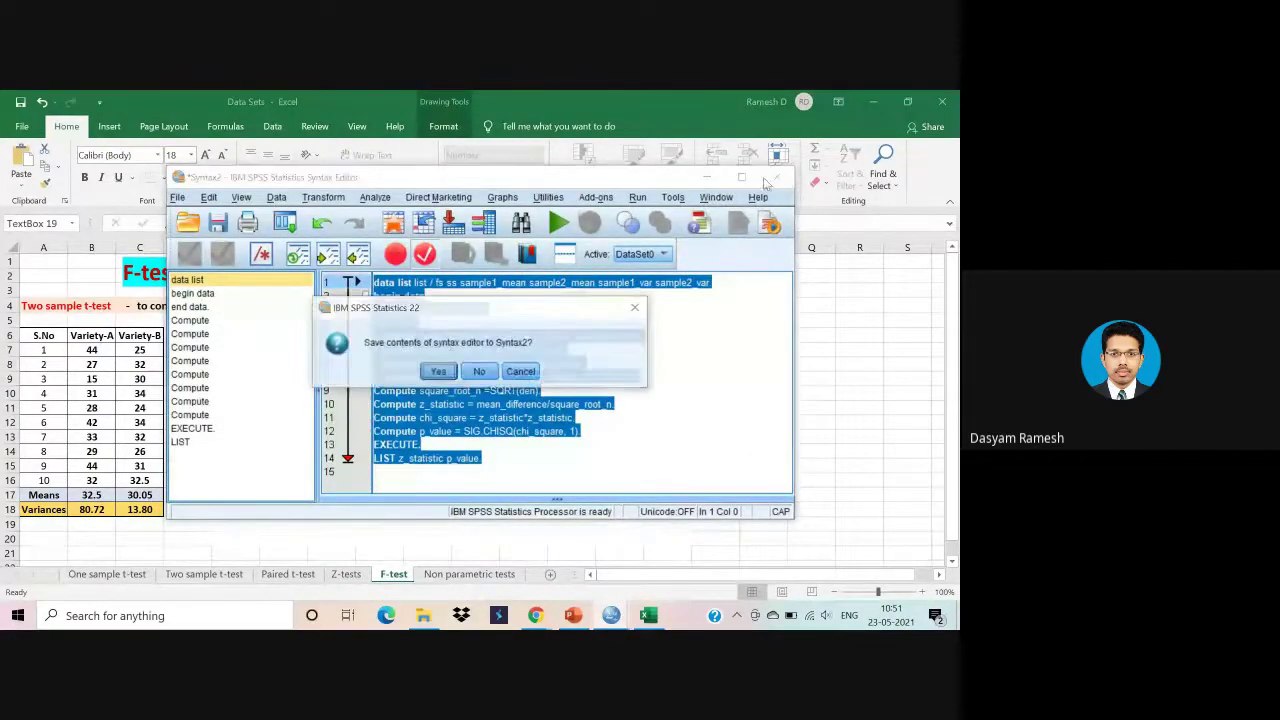
click(480, 371)
mouse_move(611, 615)
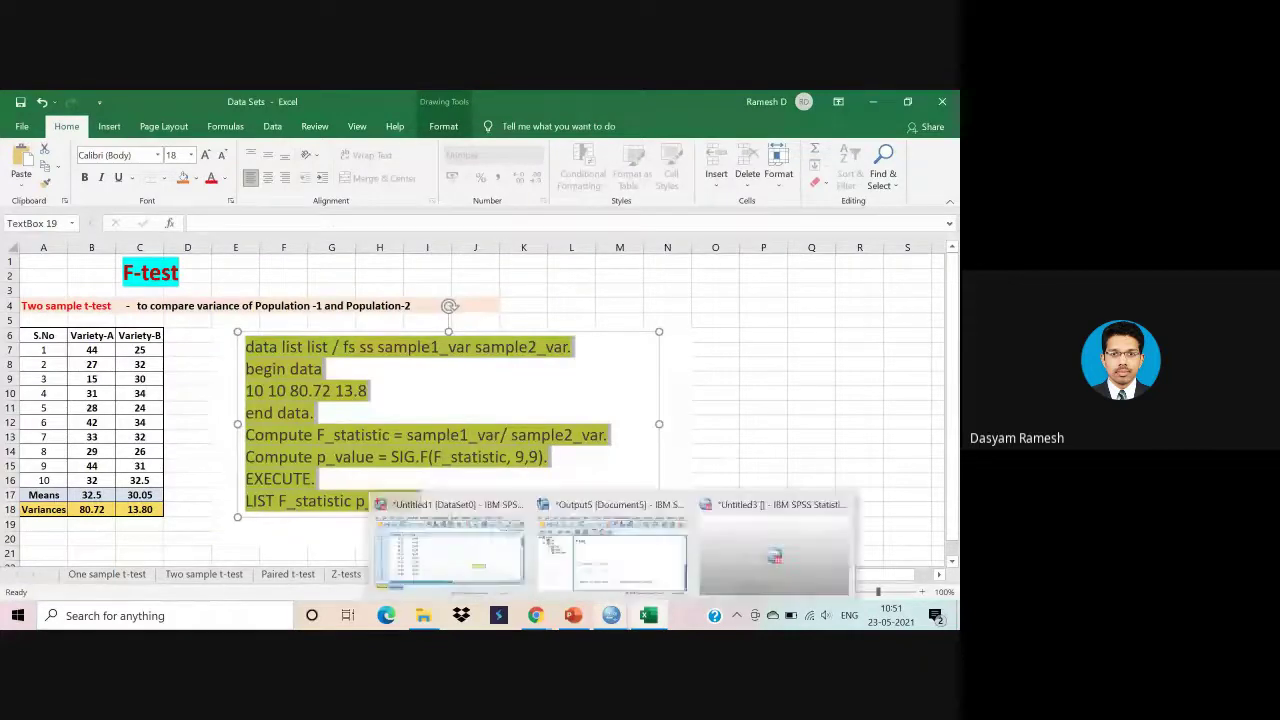
click(657, 567)
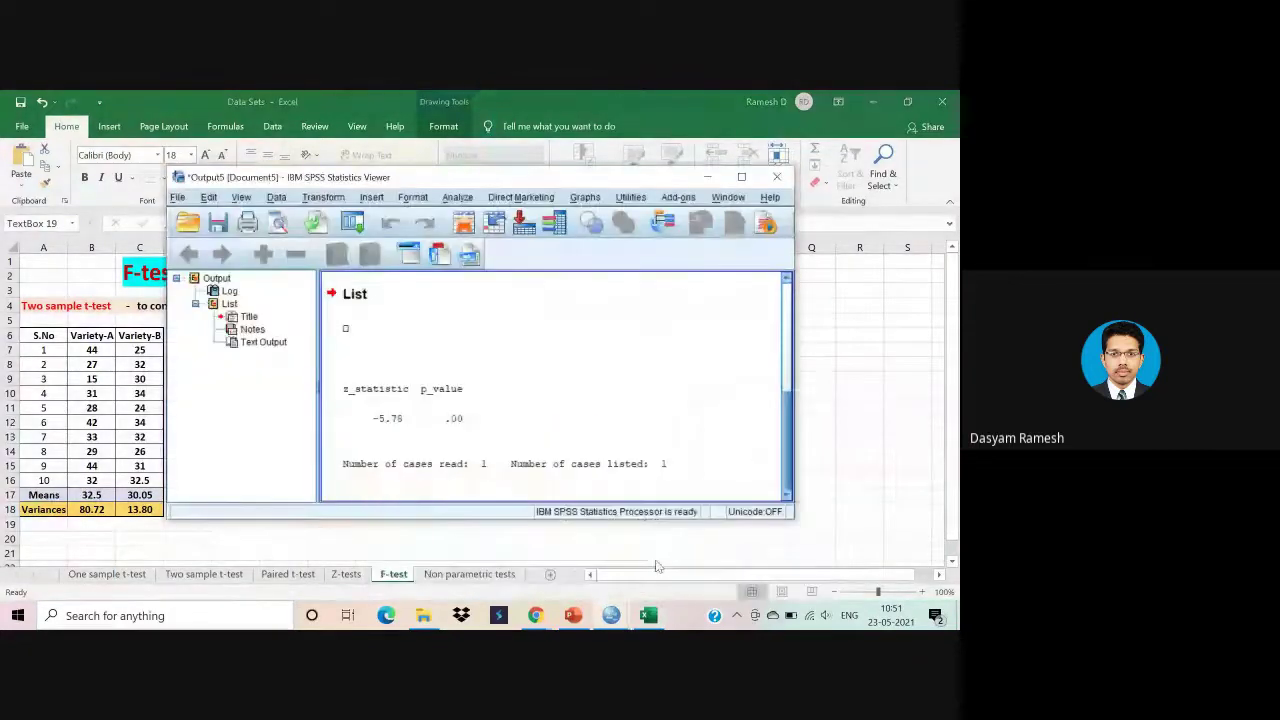
click(777, 184)
click(479, 370)
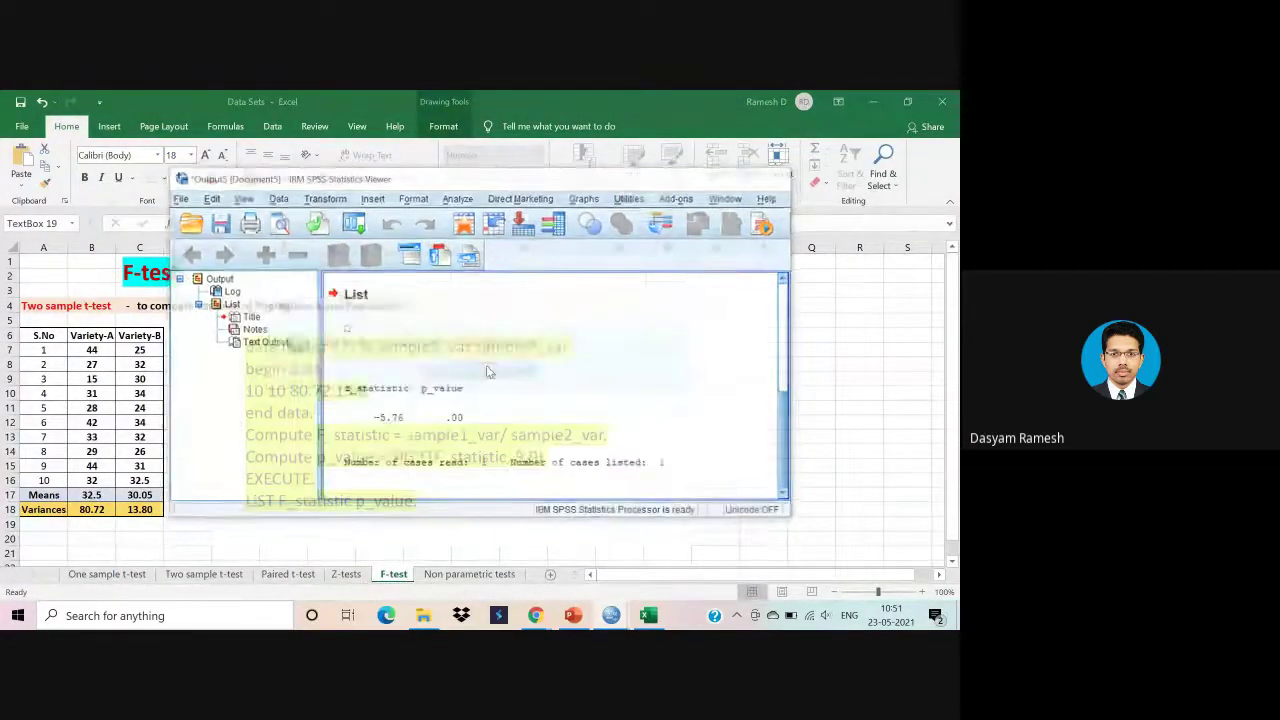
Create a new SPSS syntax file from the Data Editor and paste the F-test commands into it.
click(611, 615)
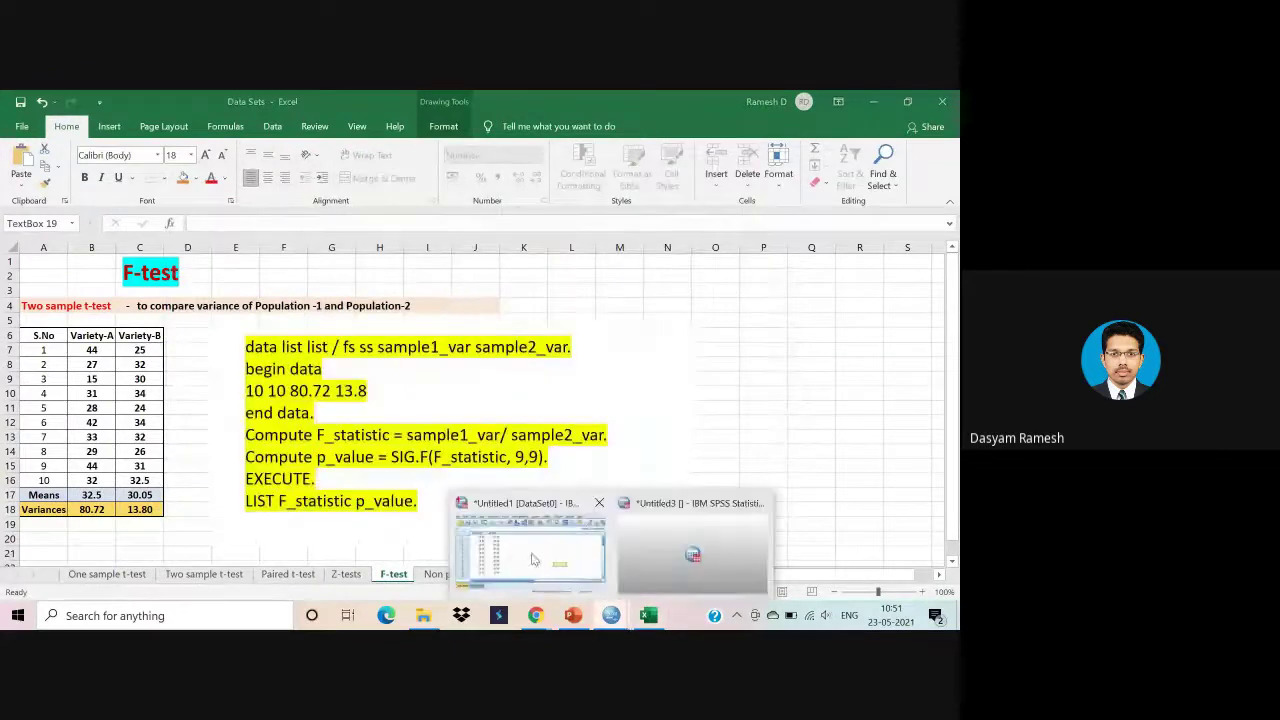
click(517, 548)
click(330, 172)
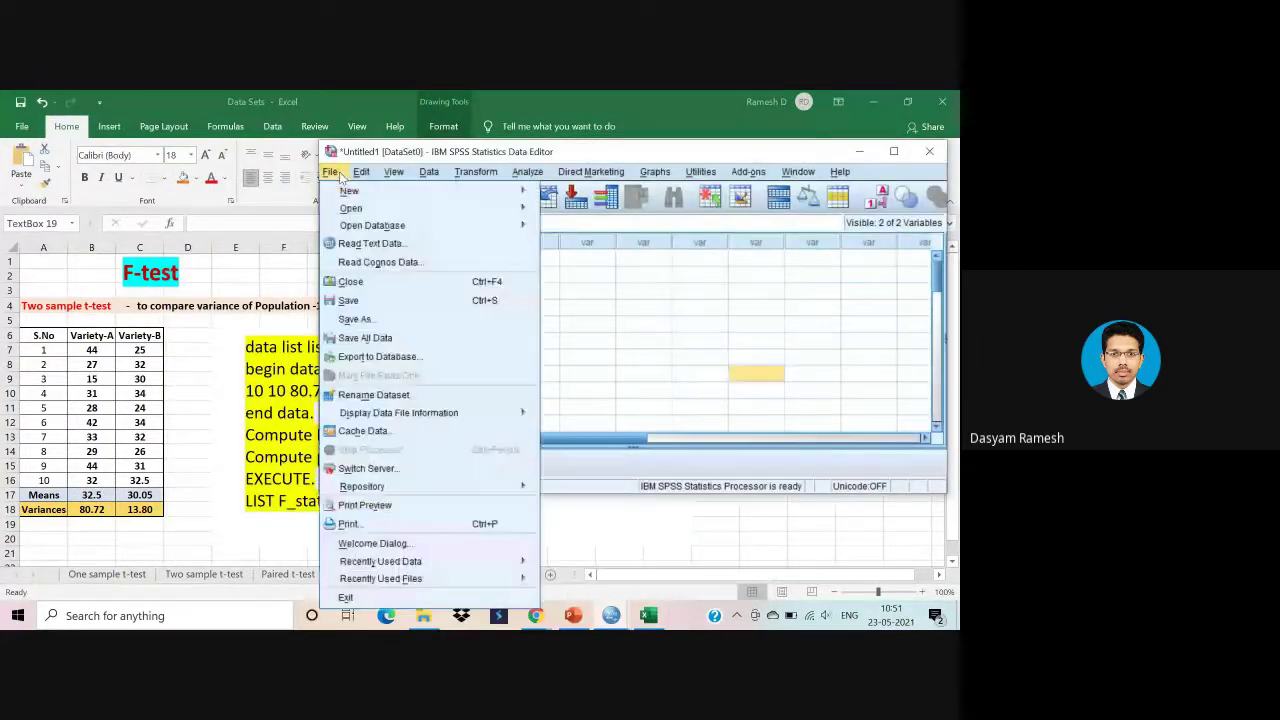
mouse_move(350, 192)
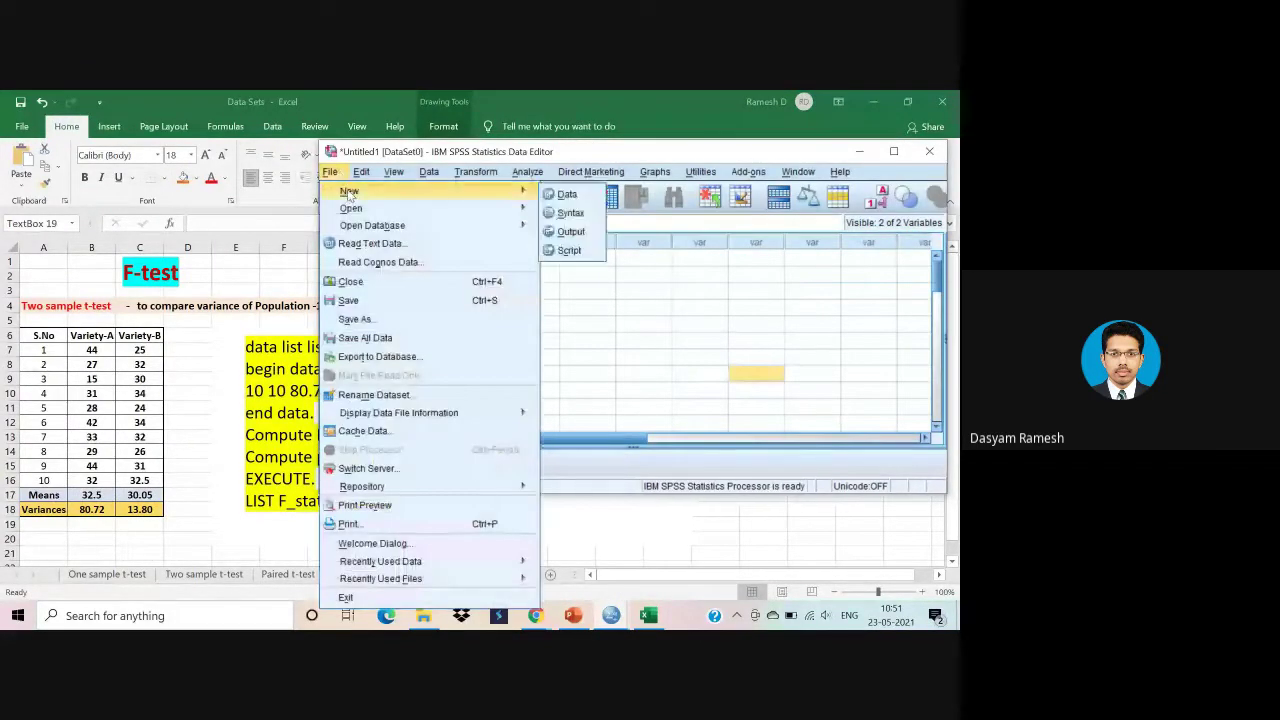
click(570, 213)
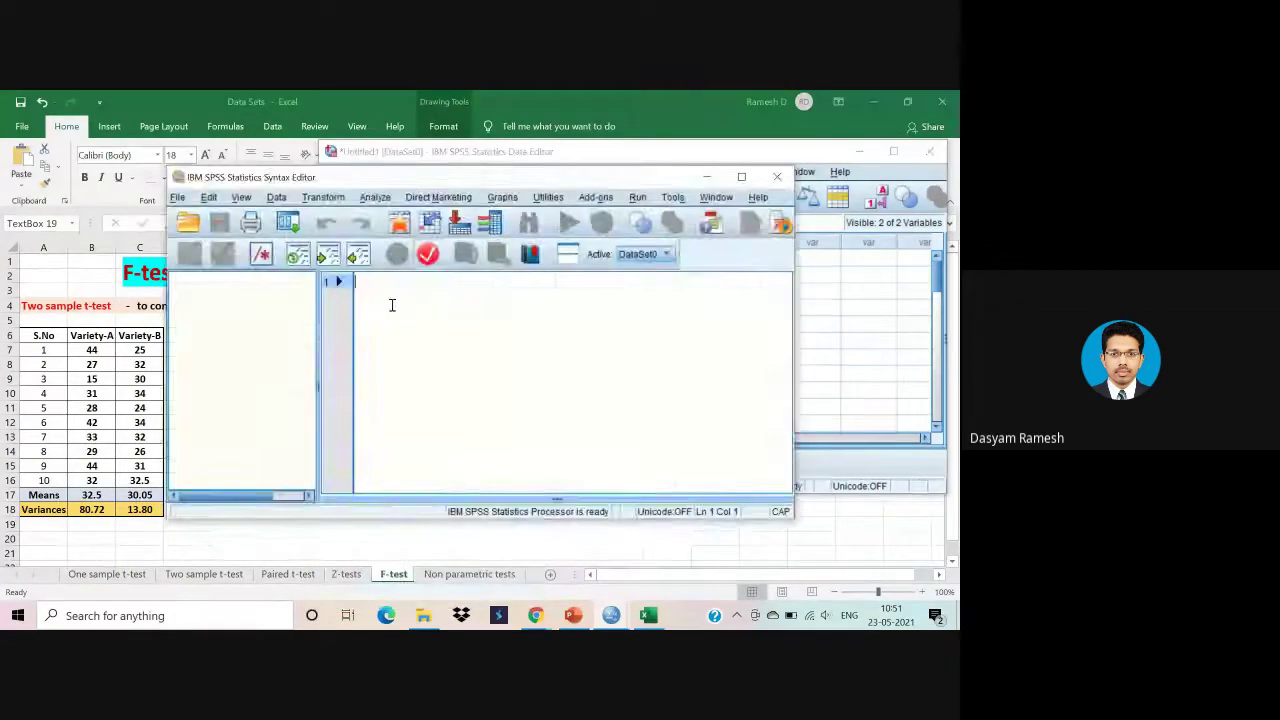
key(ctrl+v)
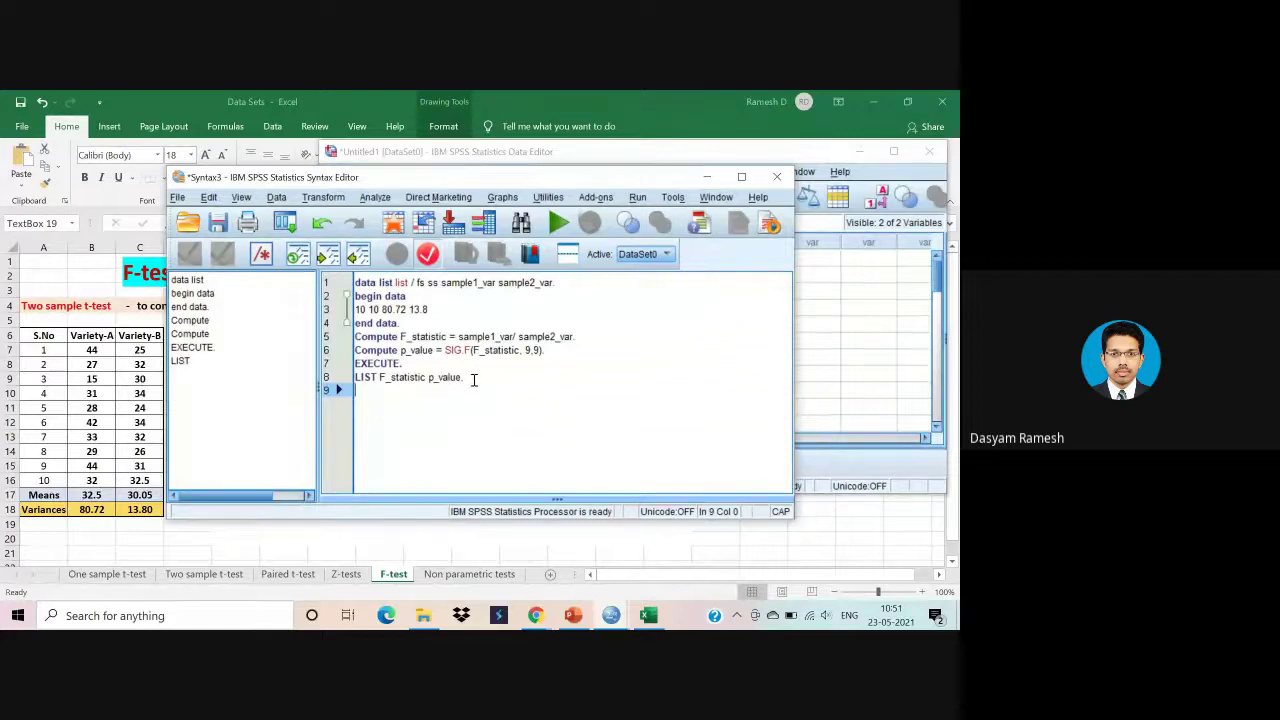
Run the whole F-test syntax, read the F statistic and p-value, and return to the Variety-B variance cell in Excel.
drag(474, 380, 357, 283)
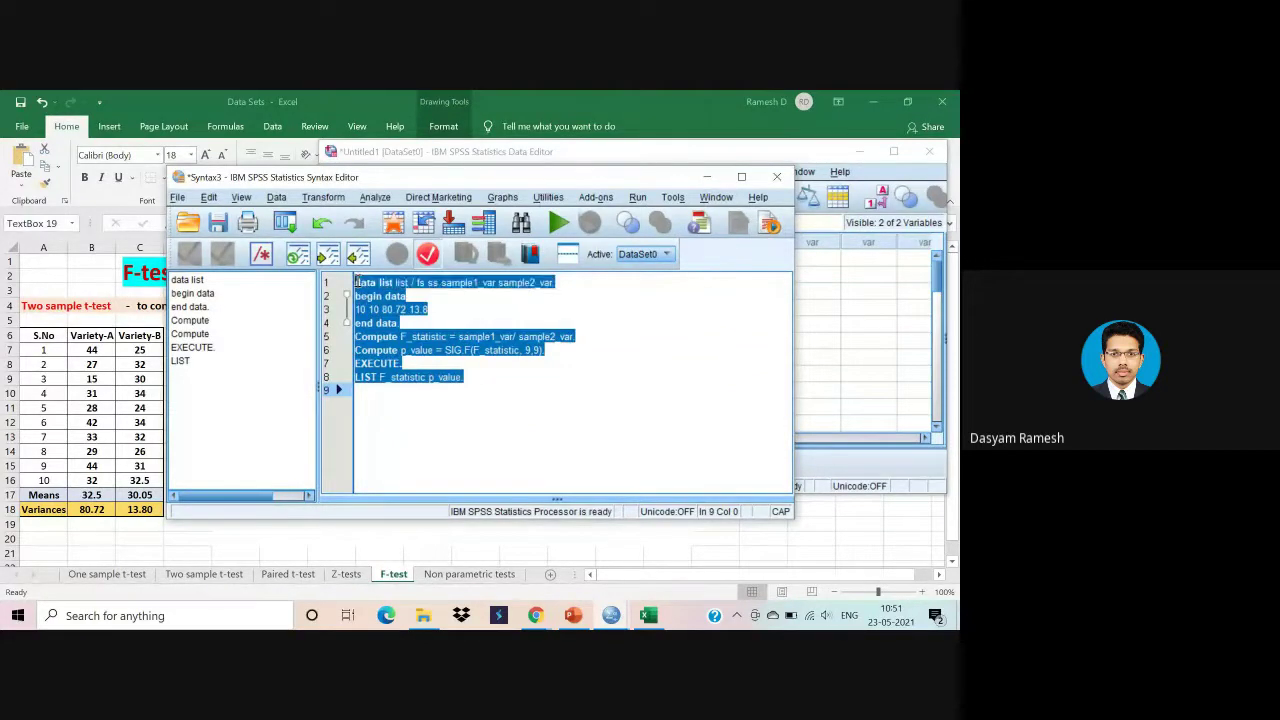
click(558, 222)
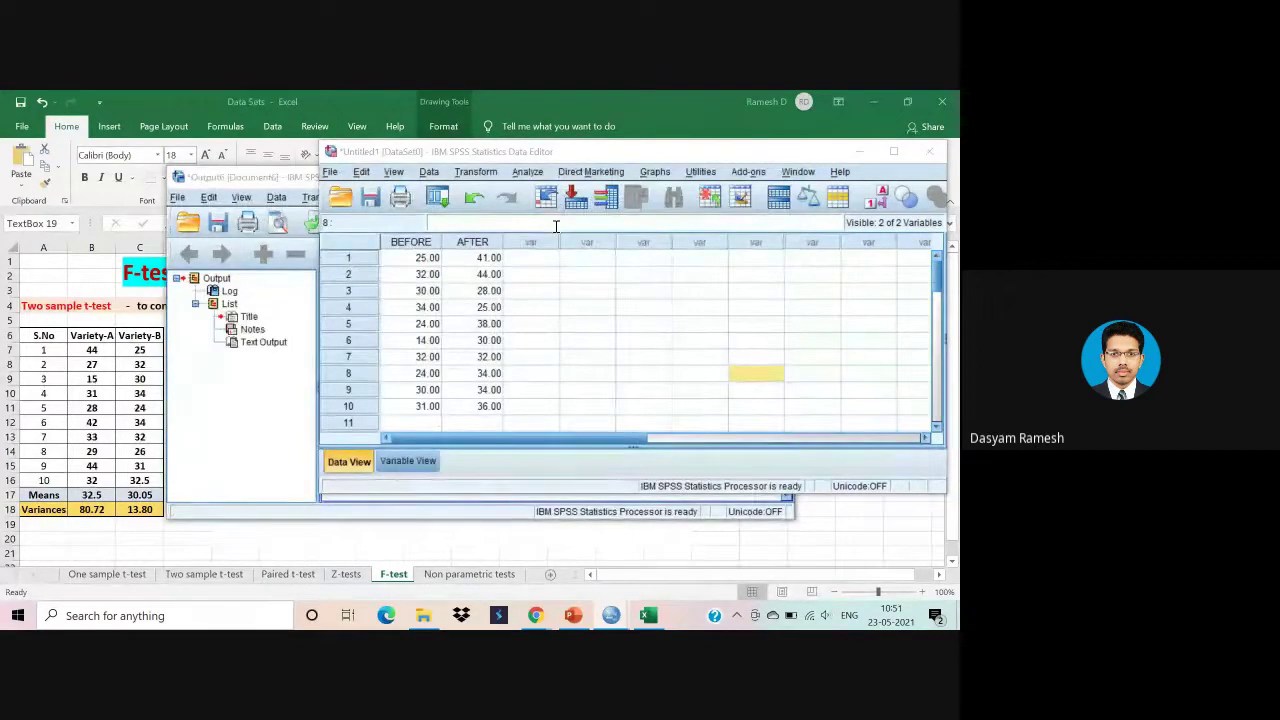
click(858, 153)
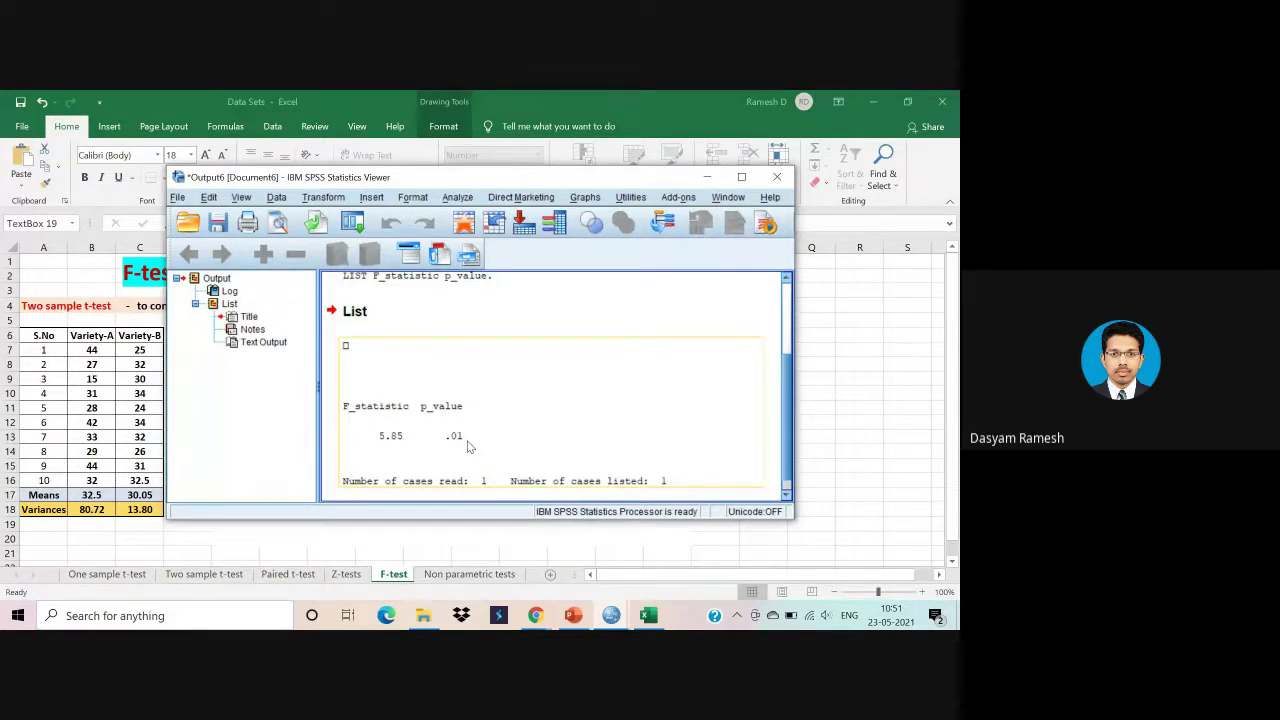
click(706, 177)
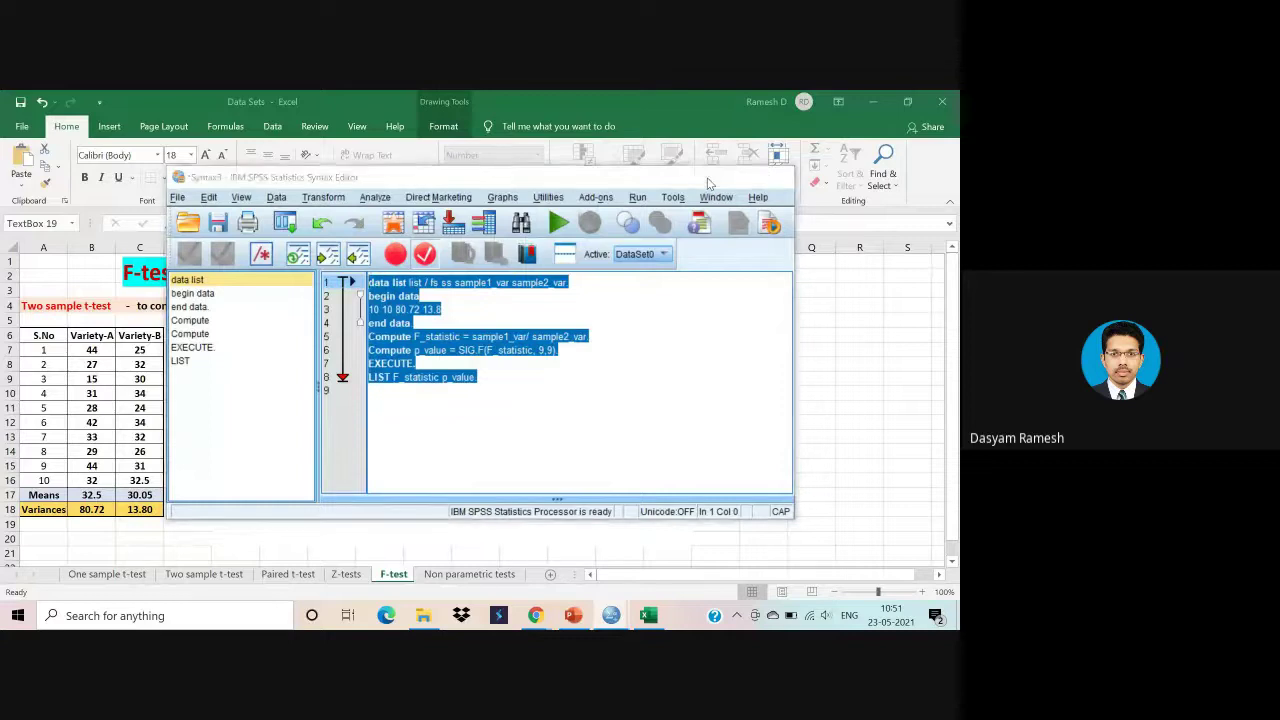
click(706, 178)
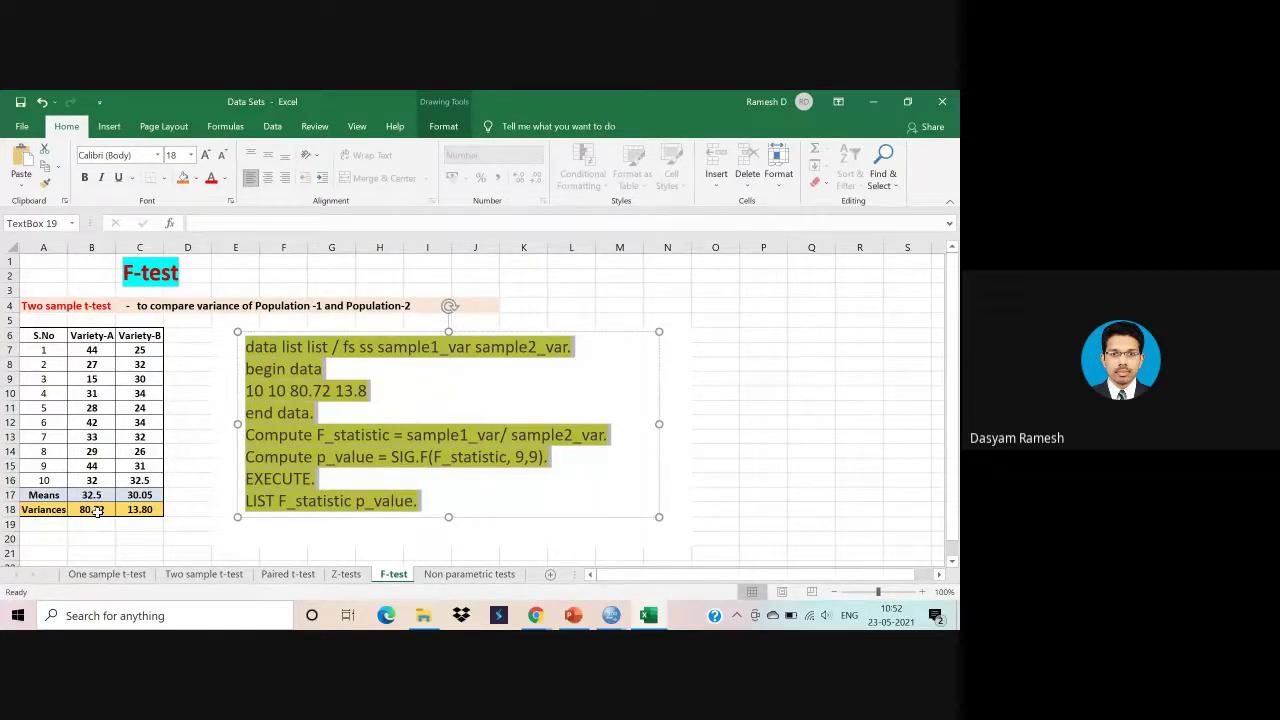
click(150, 510)
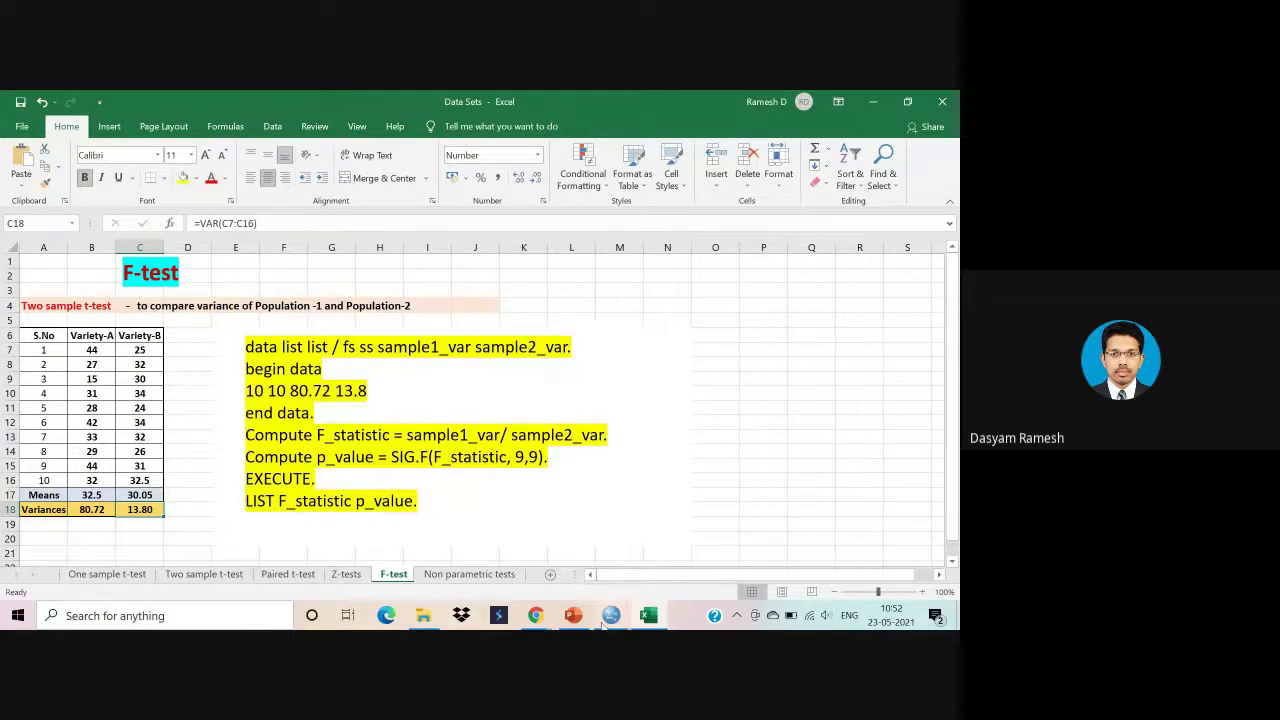
Switch to the SPSS Data Editor, look at the One-Way ANOVA dialog, and close it without running the test.
mouse_move(603, 623)
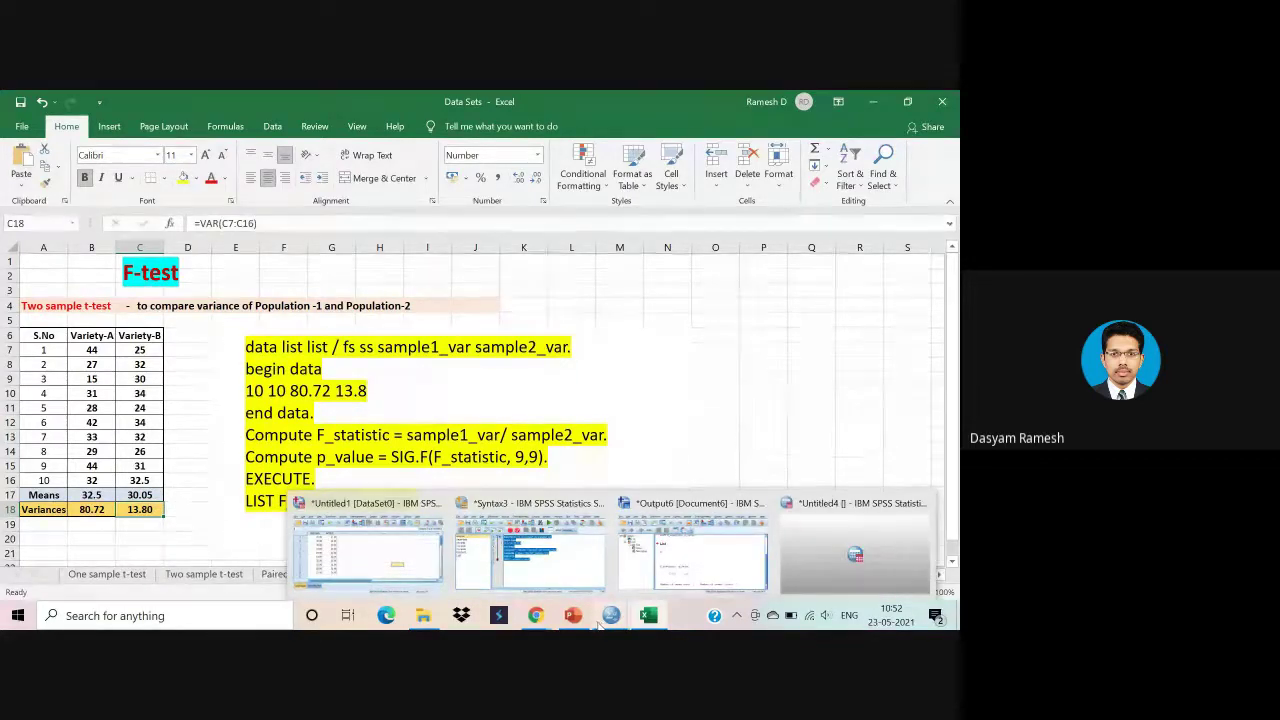
click(575, 615)
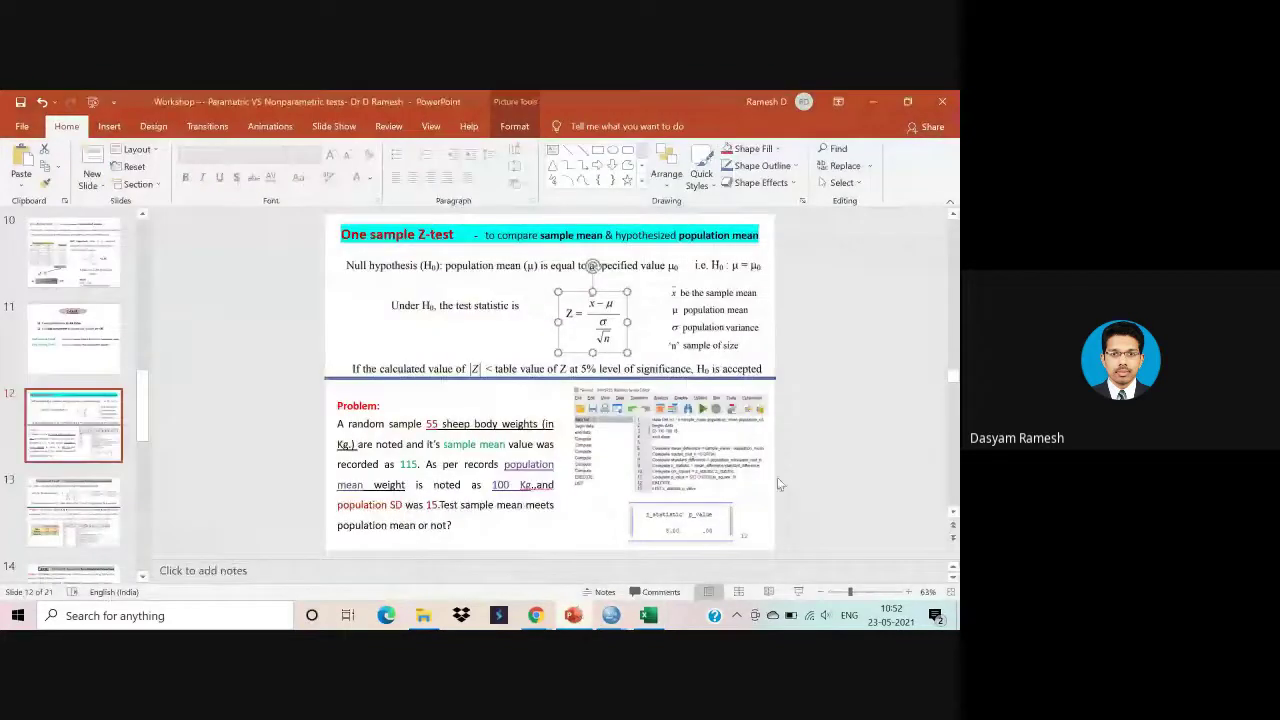
mouse_move(615, 620)
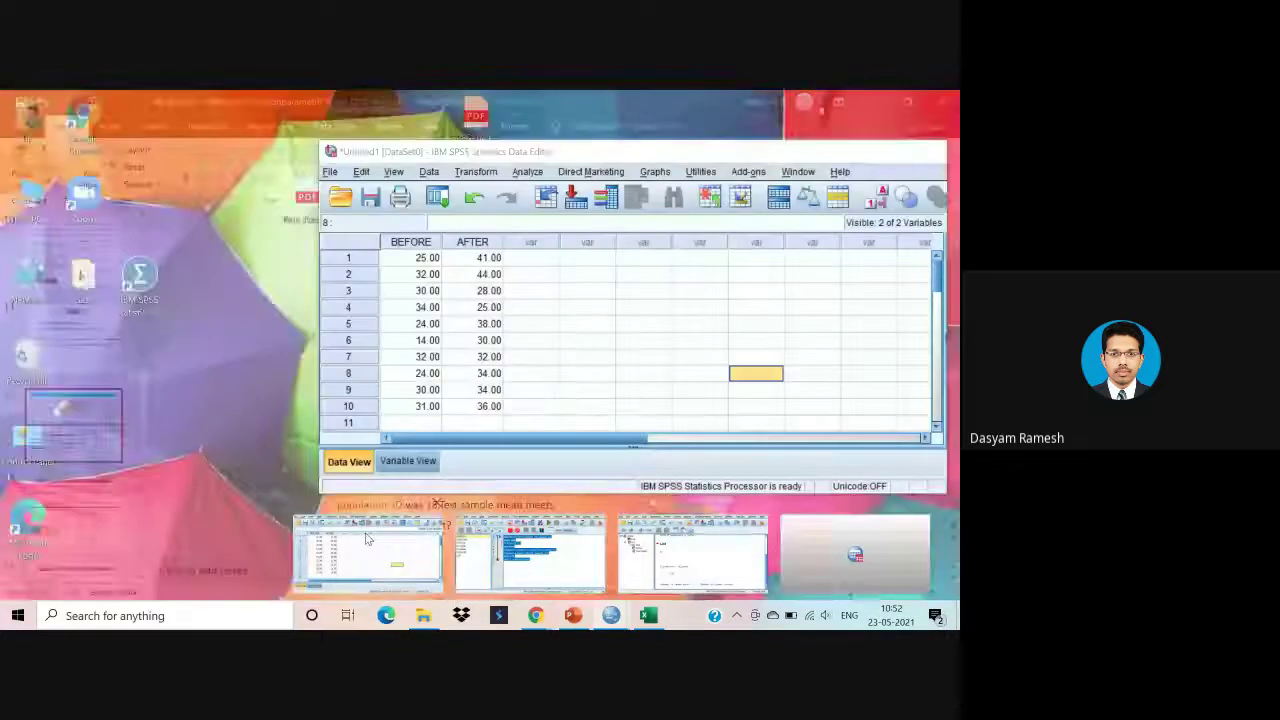
click(368, 545)
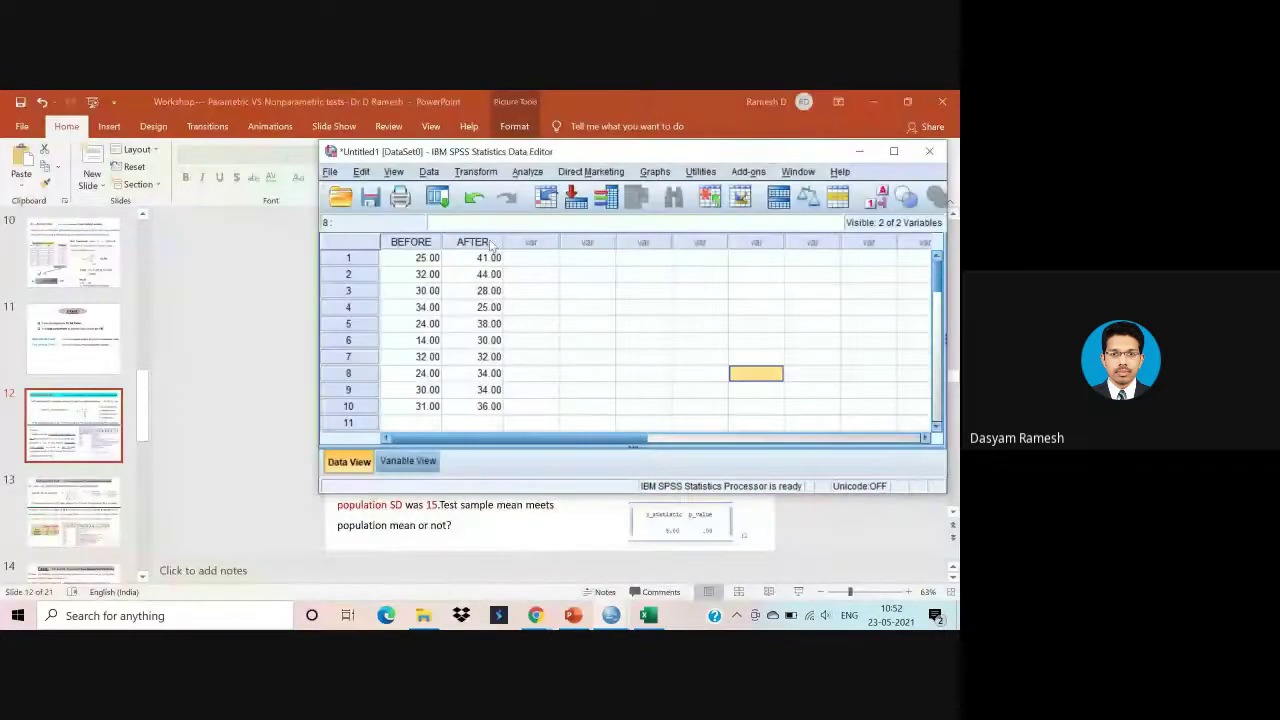
click(527, 171)
mouse_move(580, 247)
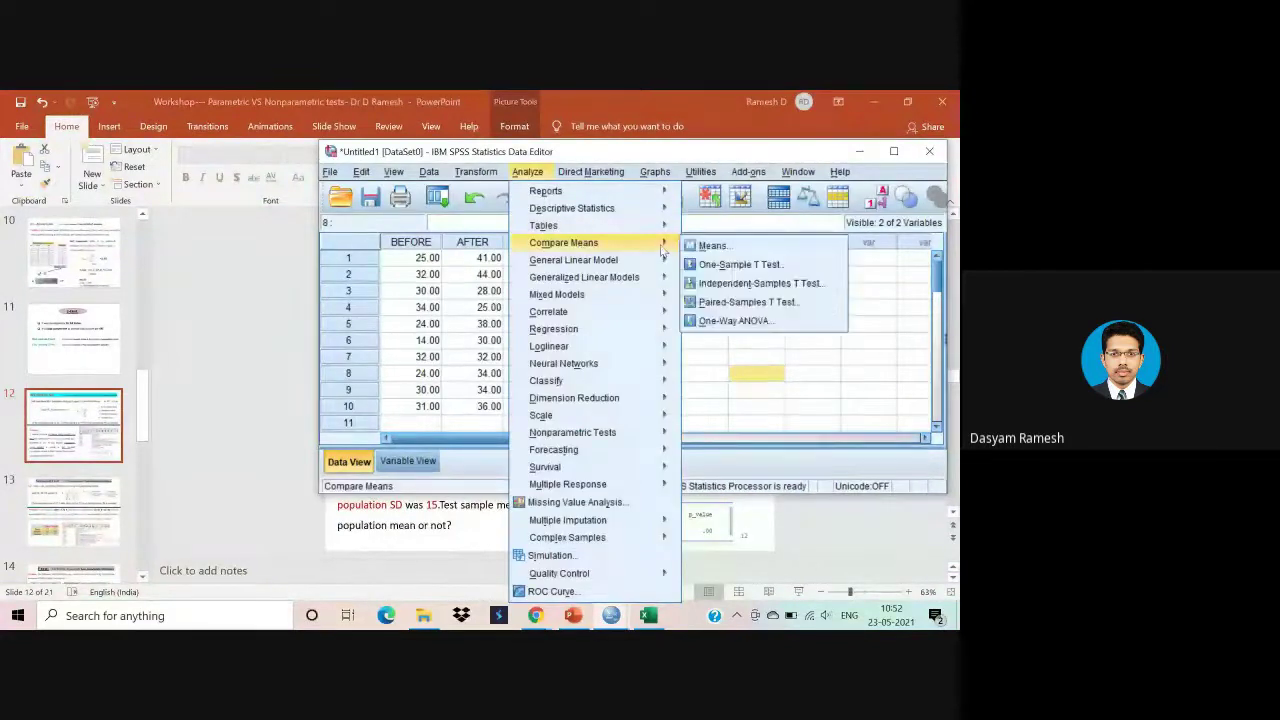
click(745, 319)
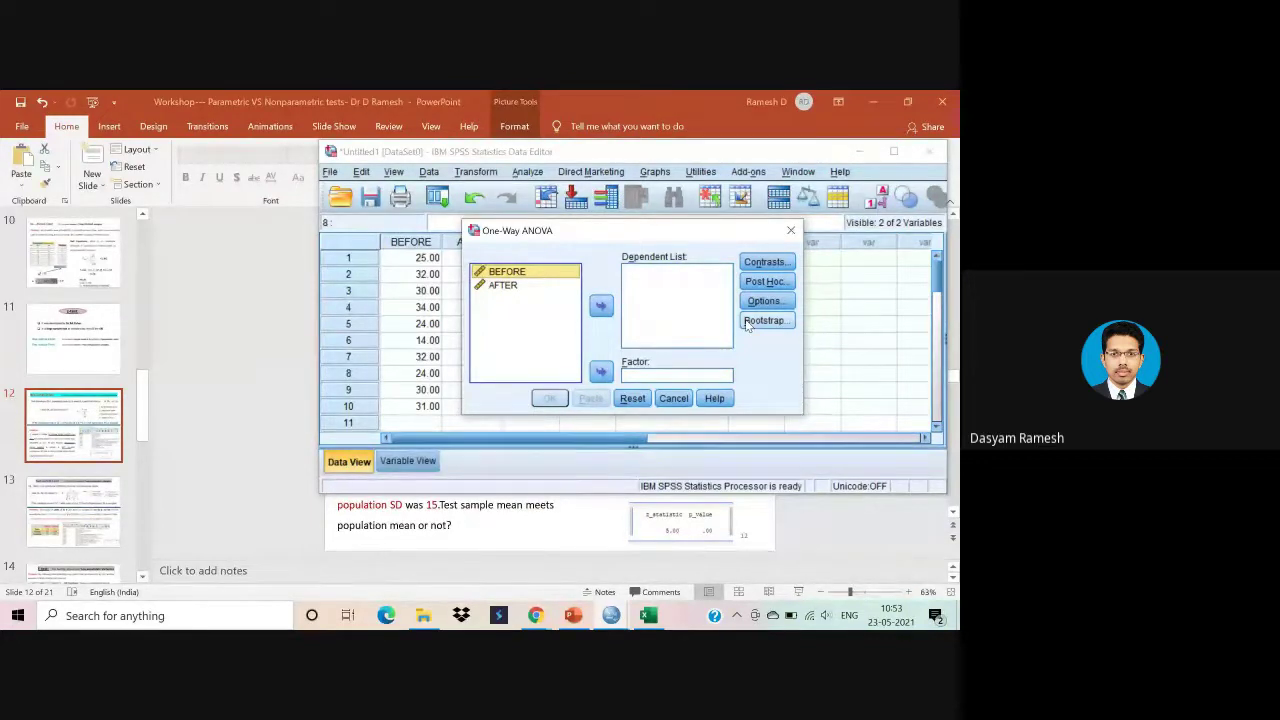
click(790, 230)
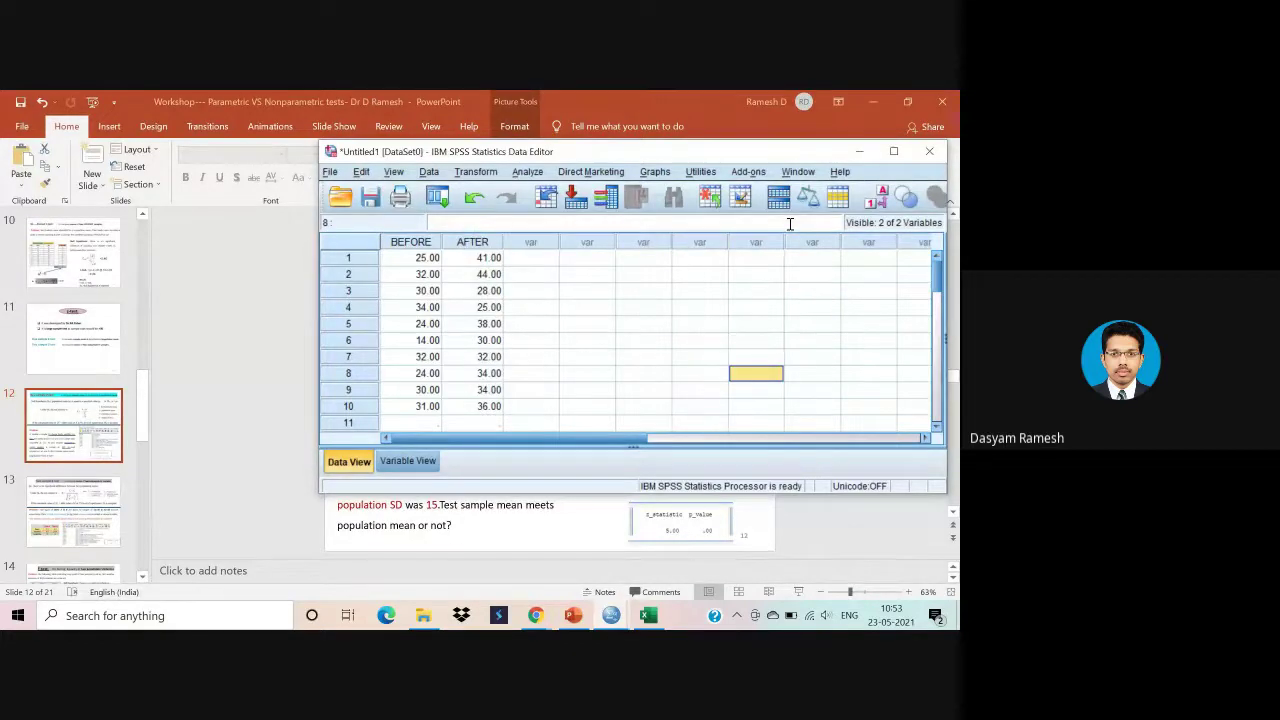
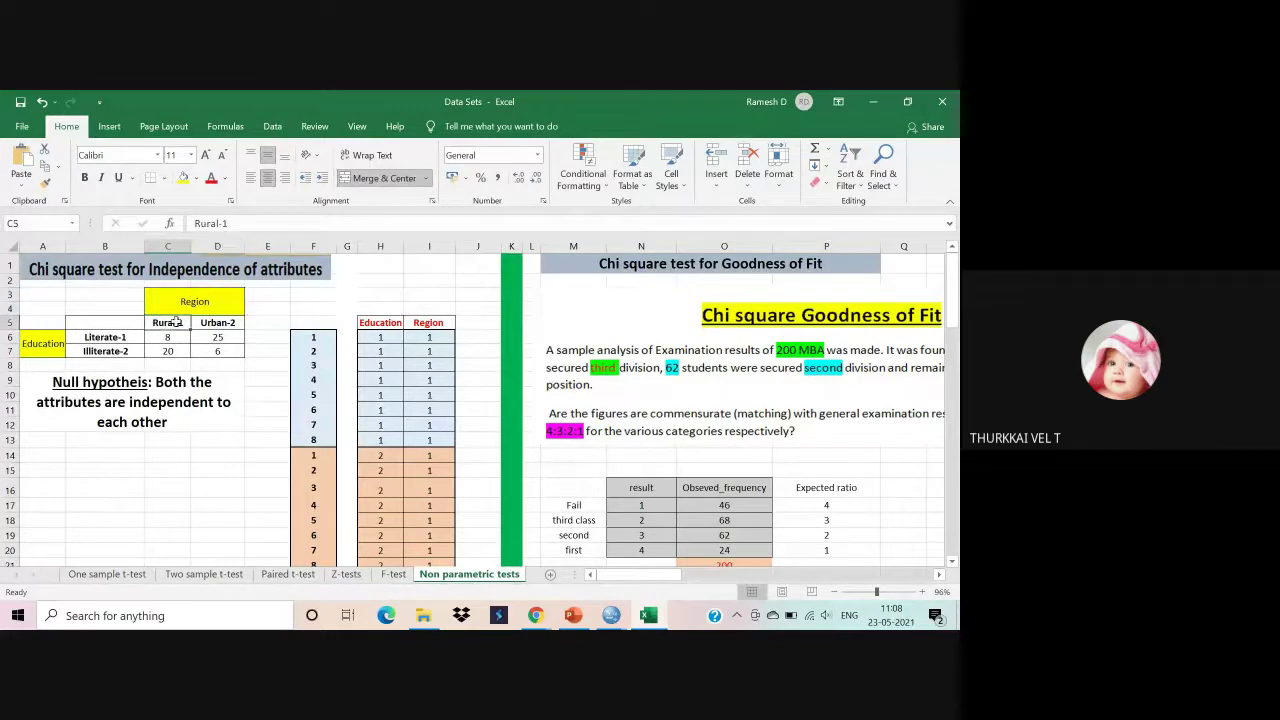
Examine the Urban-2 and Education labels of the chi-square independence table in Excel, checking the Google Meet window in between.
click(219, 326)
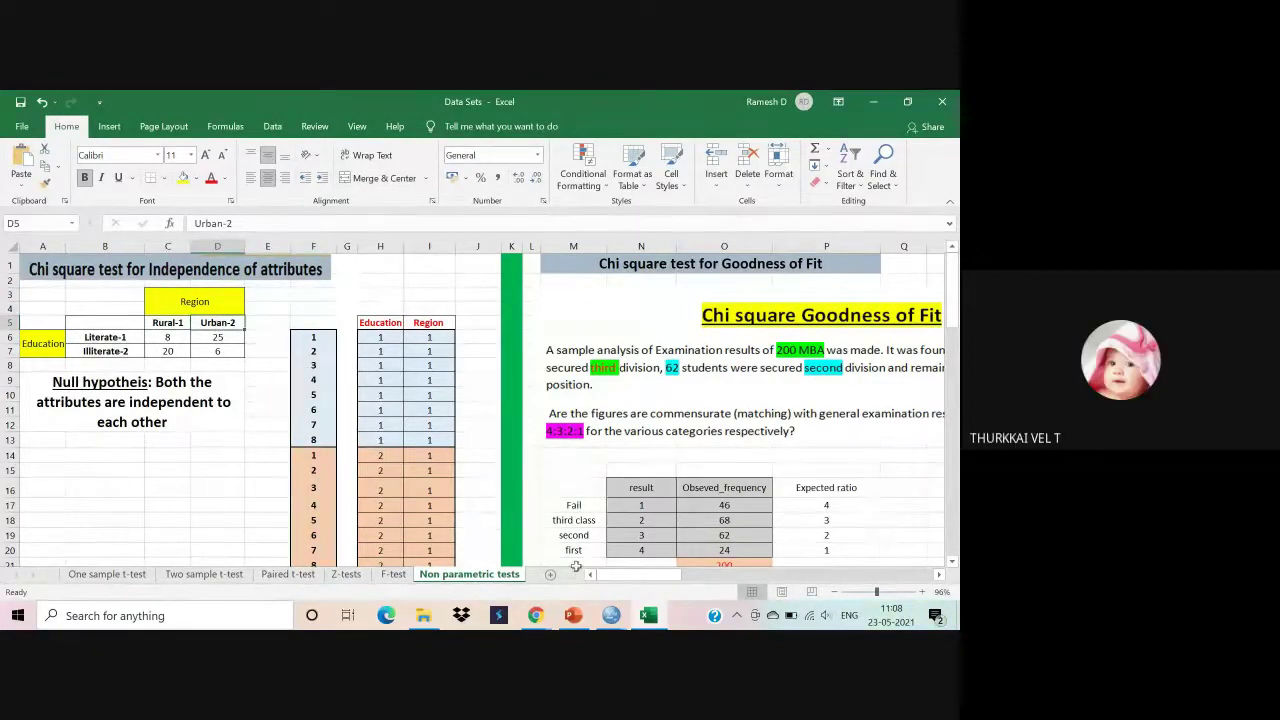
mouse_move(604, 621)
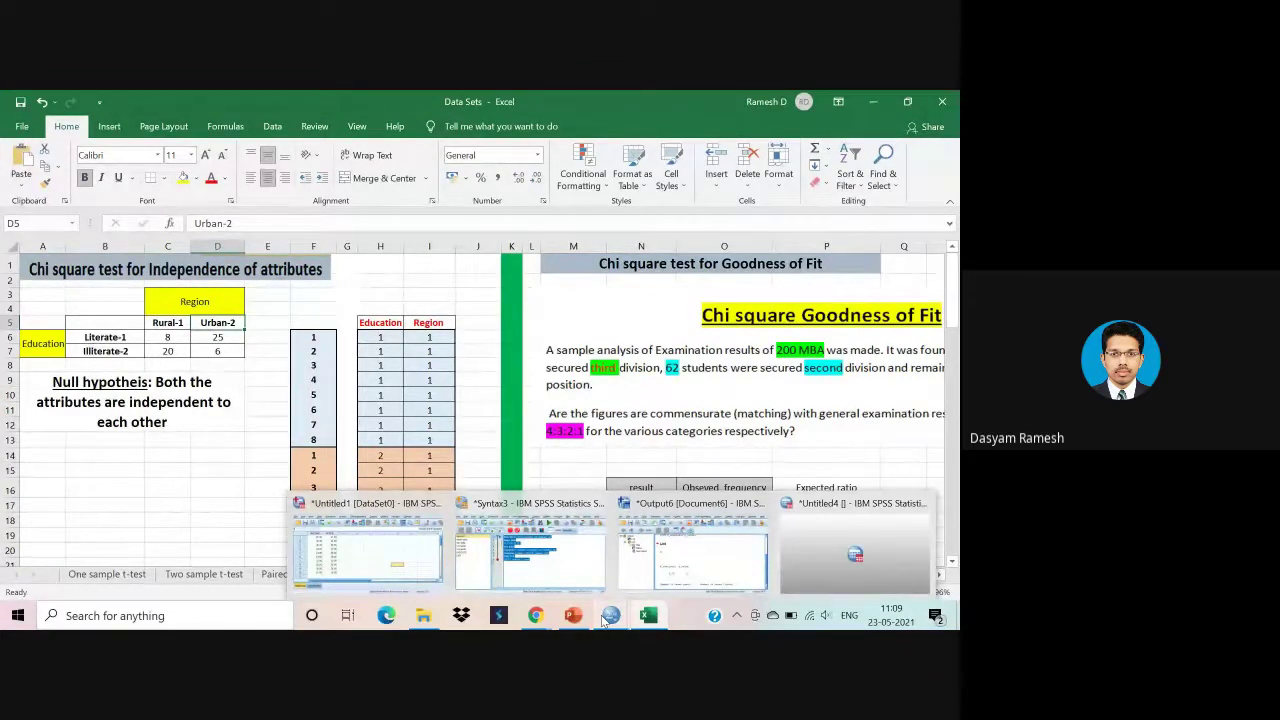
mouse_move(536, 615)
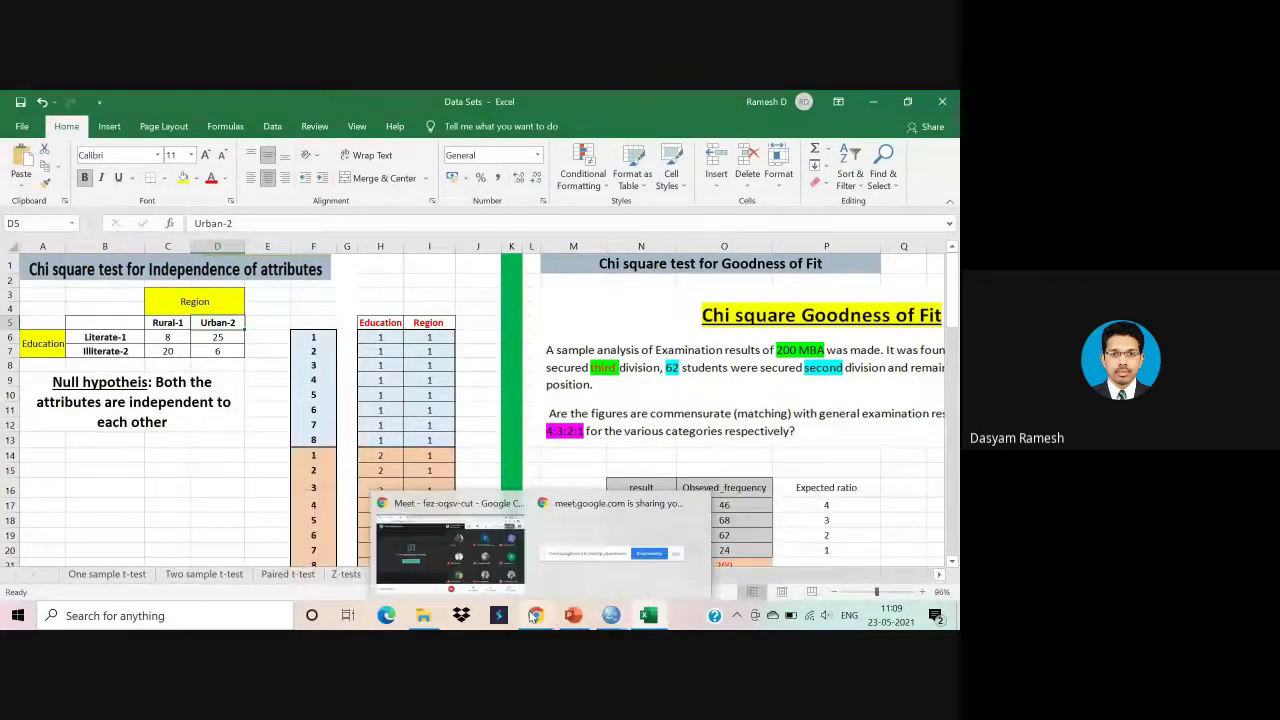
click(455, 550)
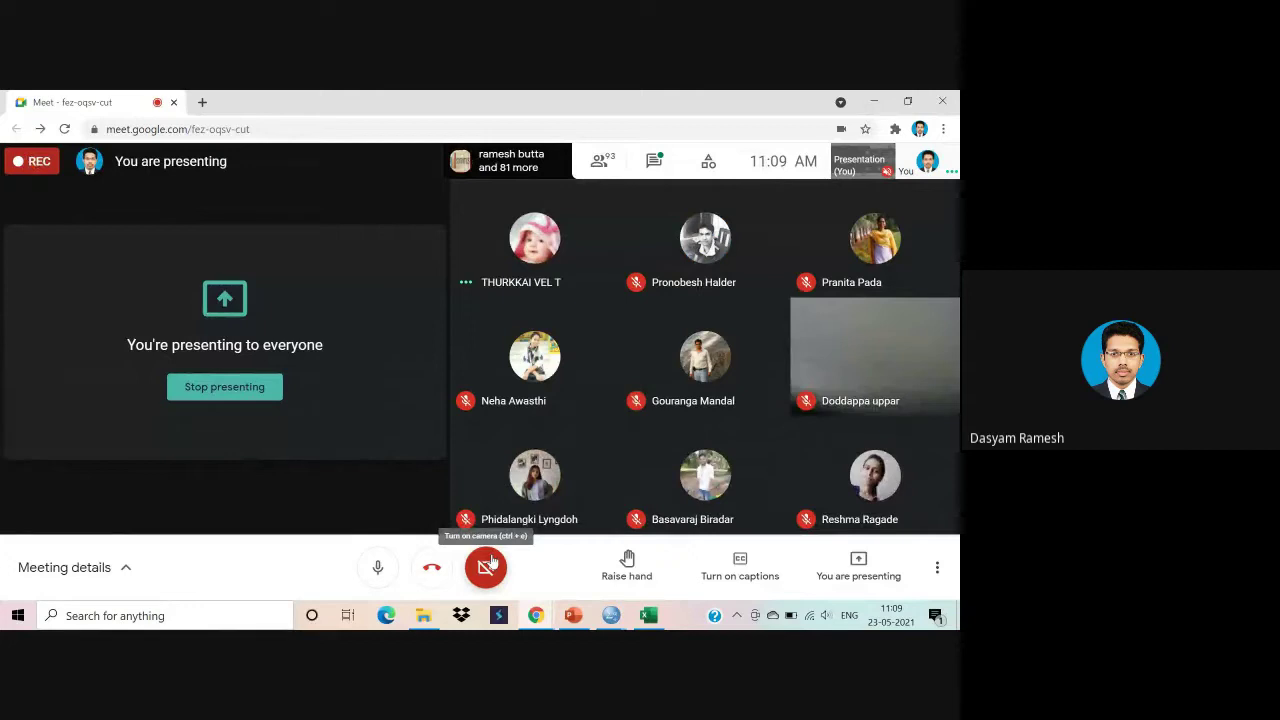
click(876, 100)
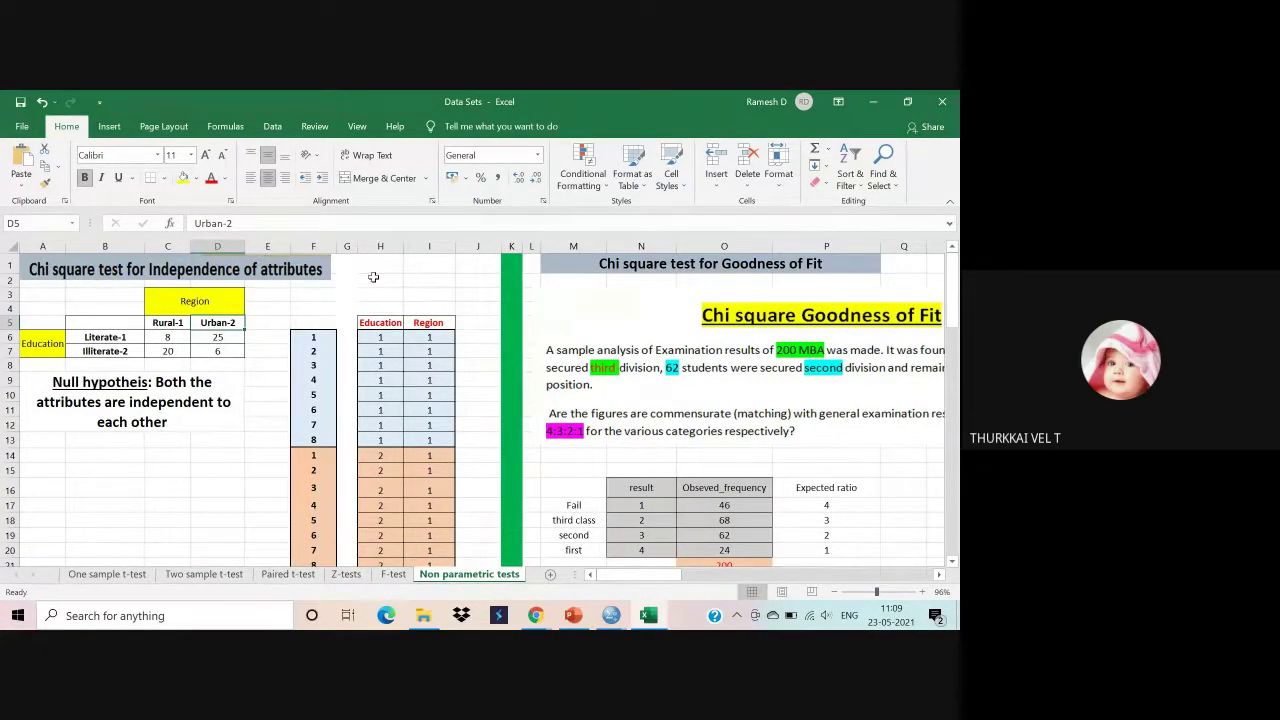
ctrl+scroll(287, 312, up, 1)
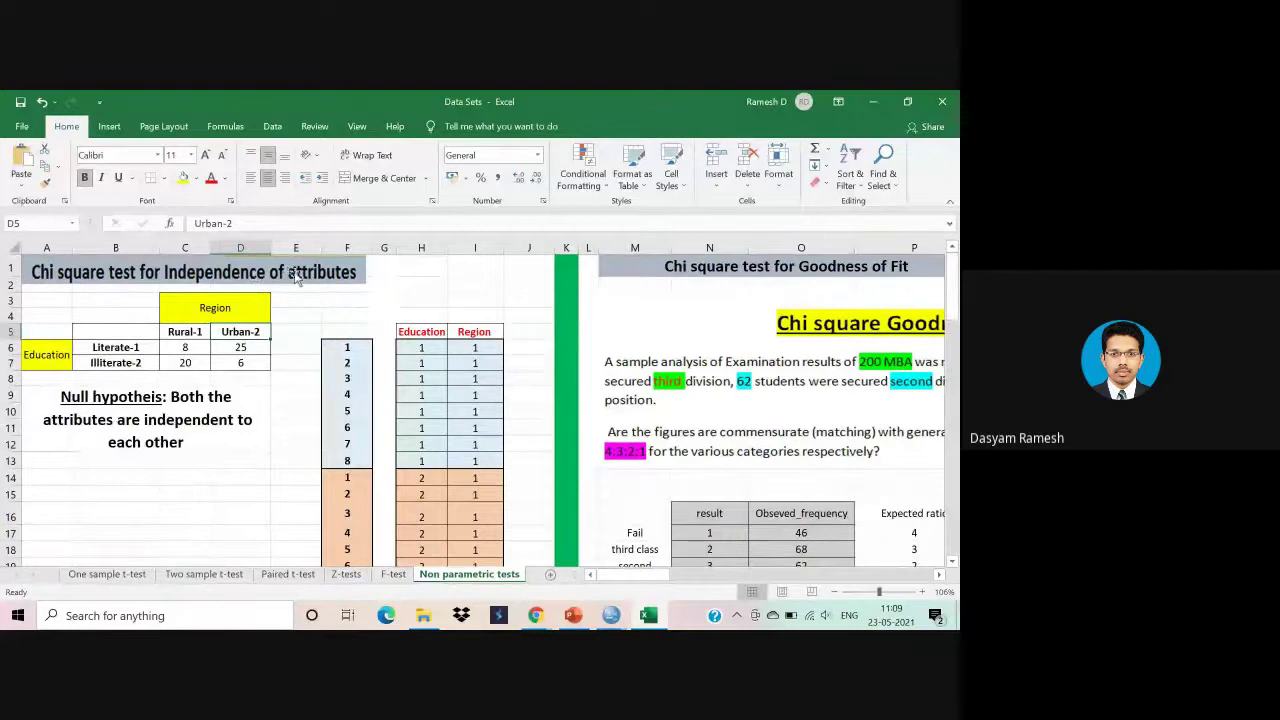
click(40, 356)
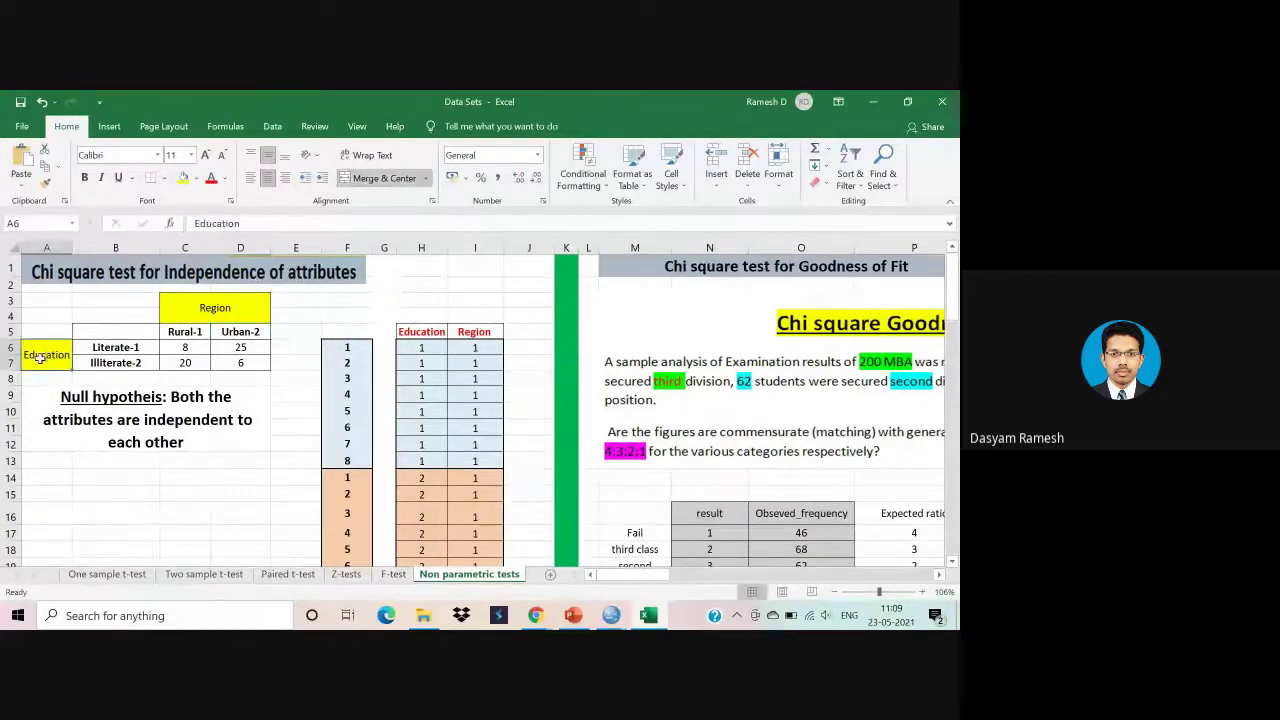
Examine the Region heading and the literate, illiterate, rural and urban category labels of the chi-square independence table.
click(224, 311)
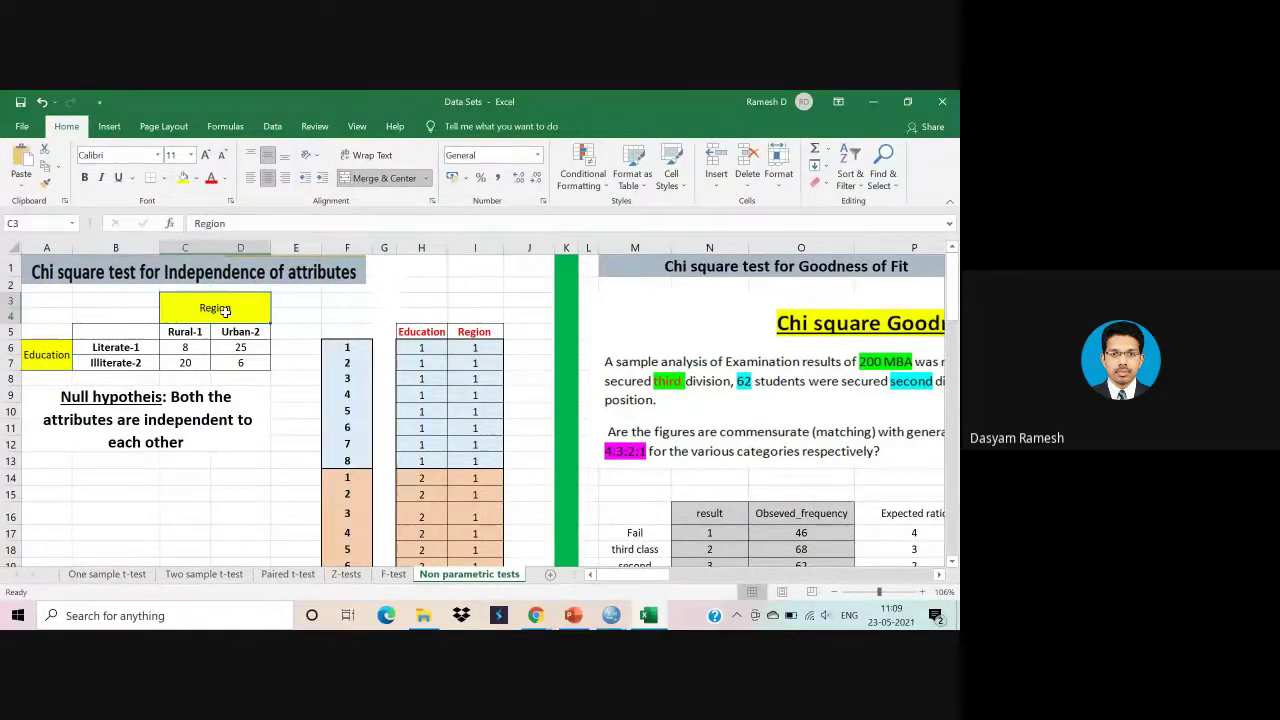
click(123, 346)
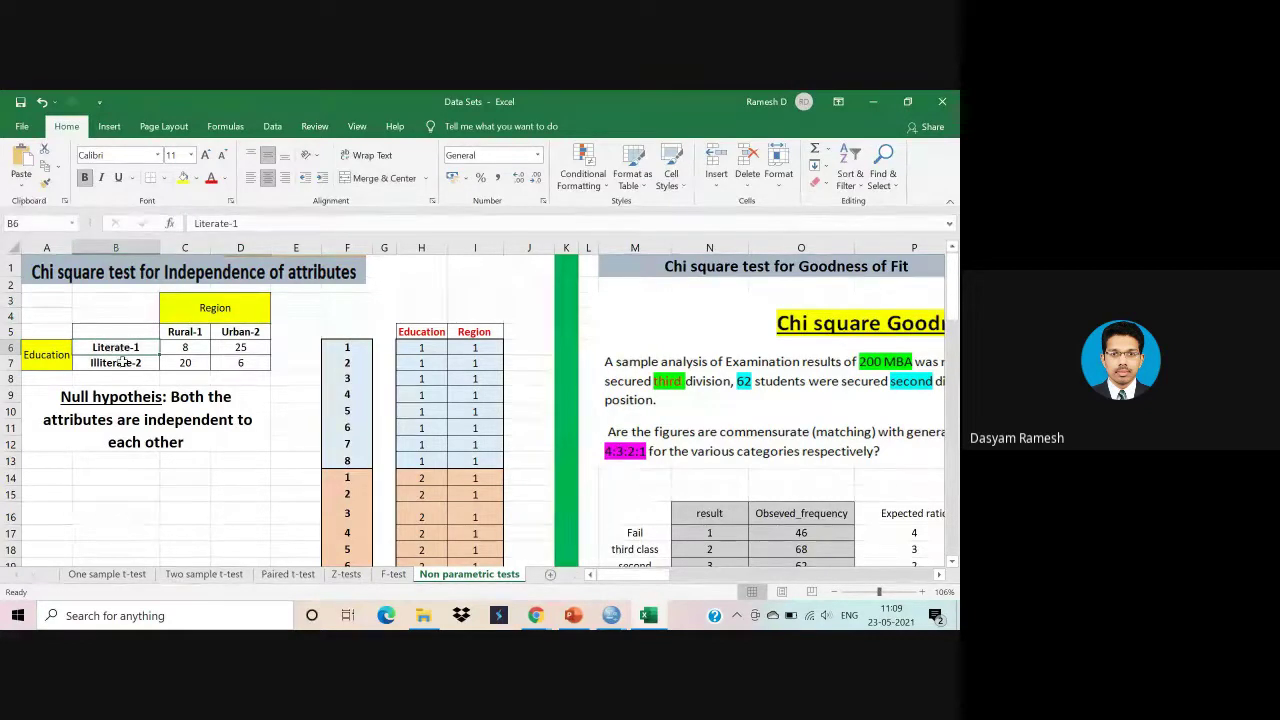
click(120, 364)
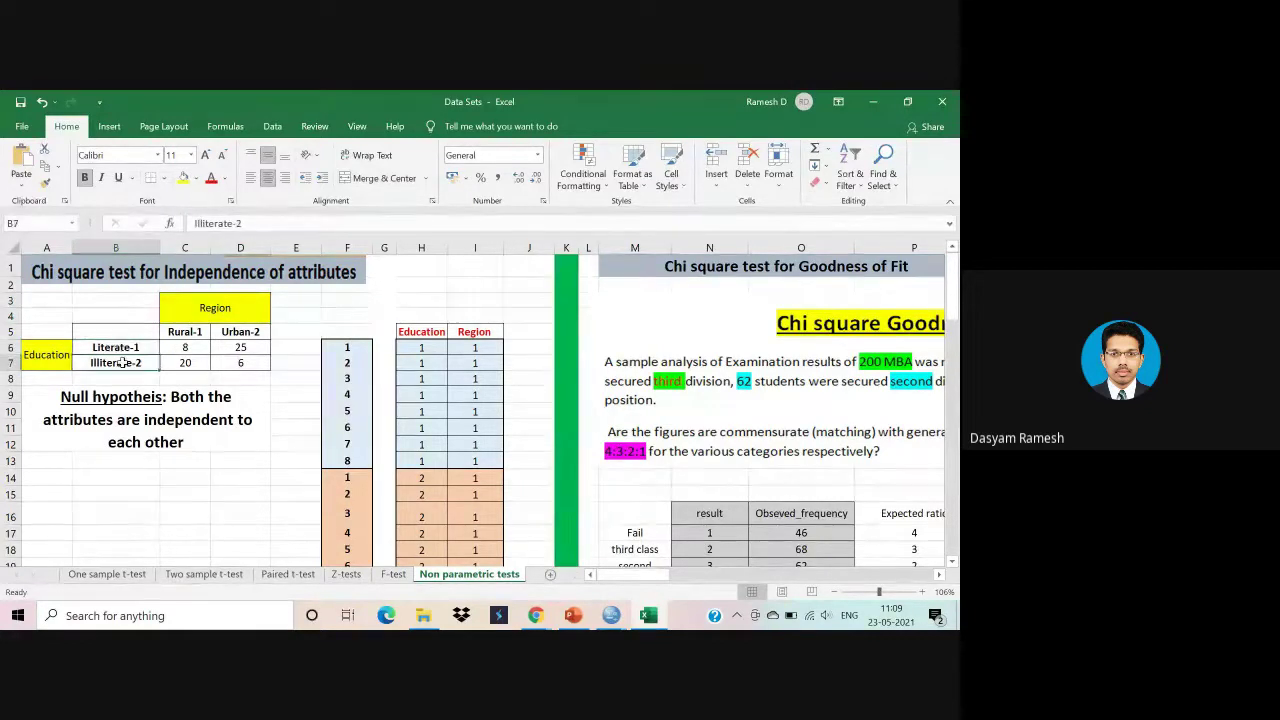
click(218, 310)
click(195, 332)
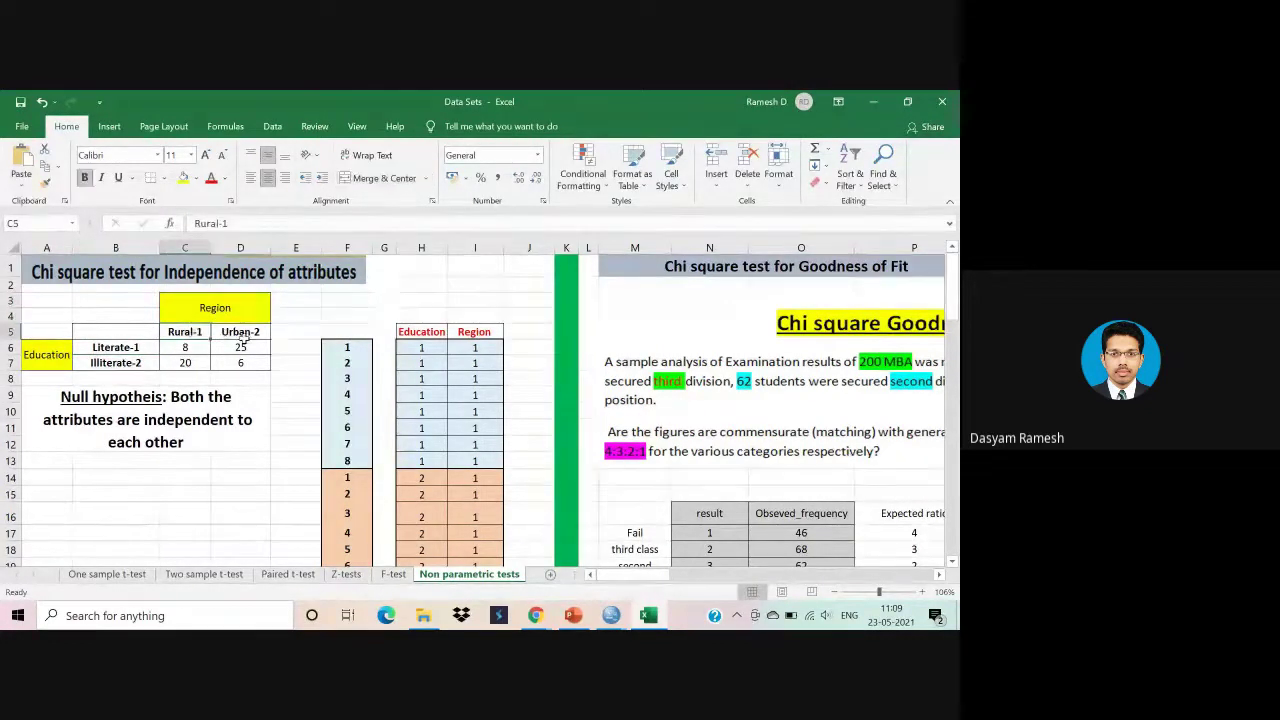
click(242, 335)
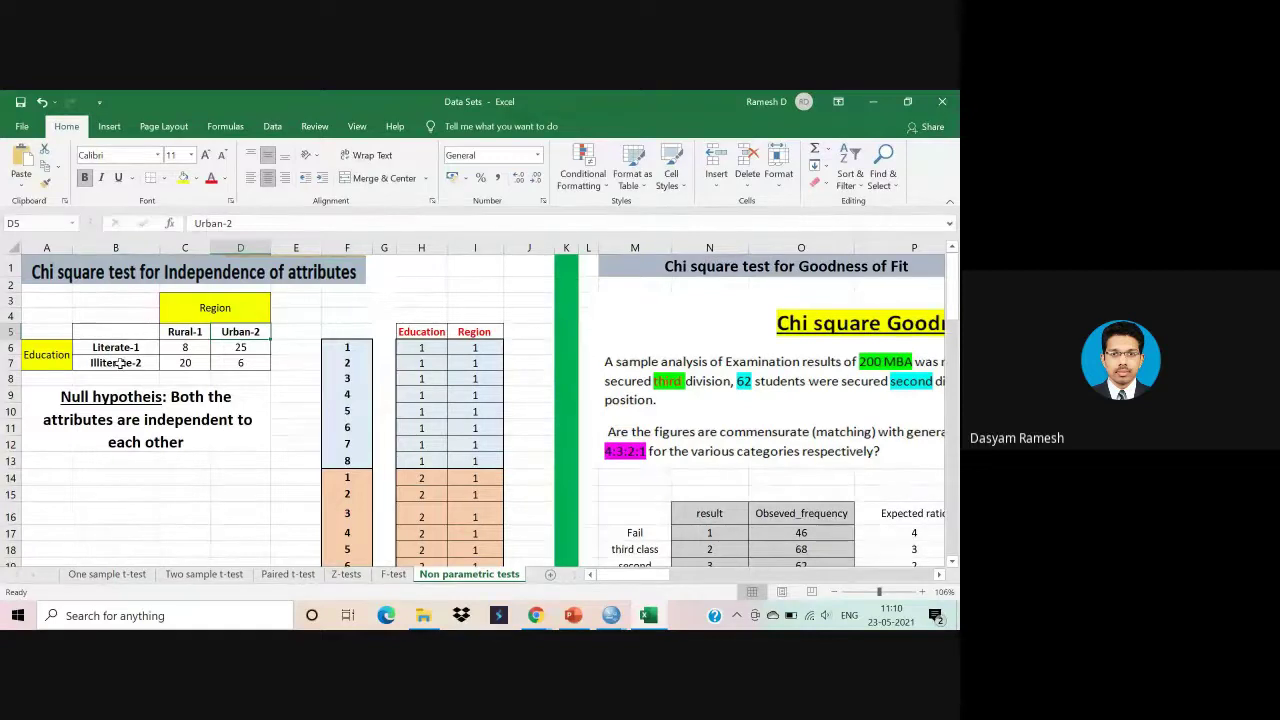
click(230, 311)
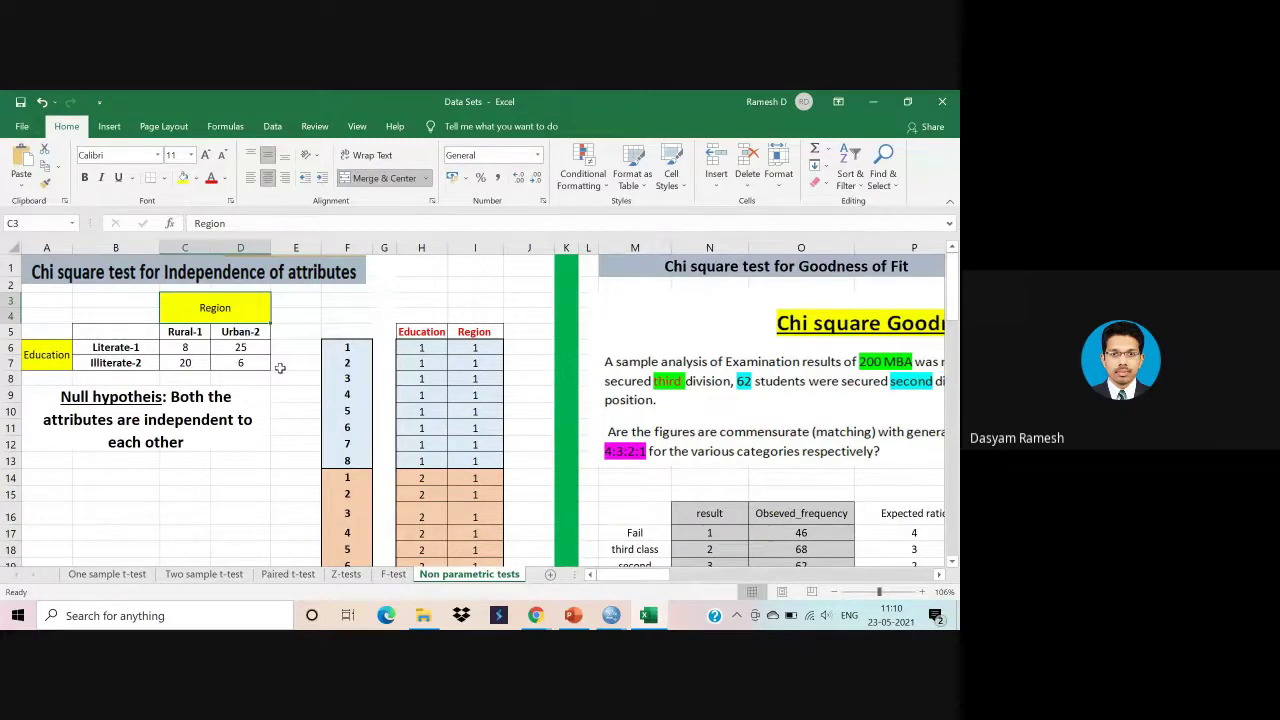
Go through the four frequency cells of the Education by Region table, literate row first and illiterate row second.
scroll(280, 368, down, 1)
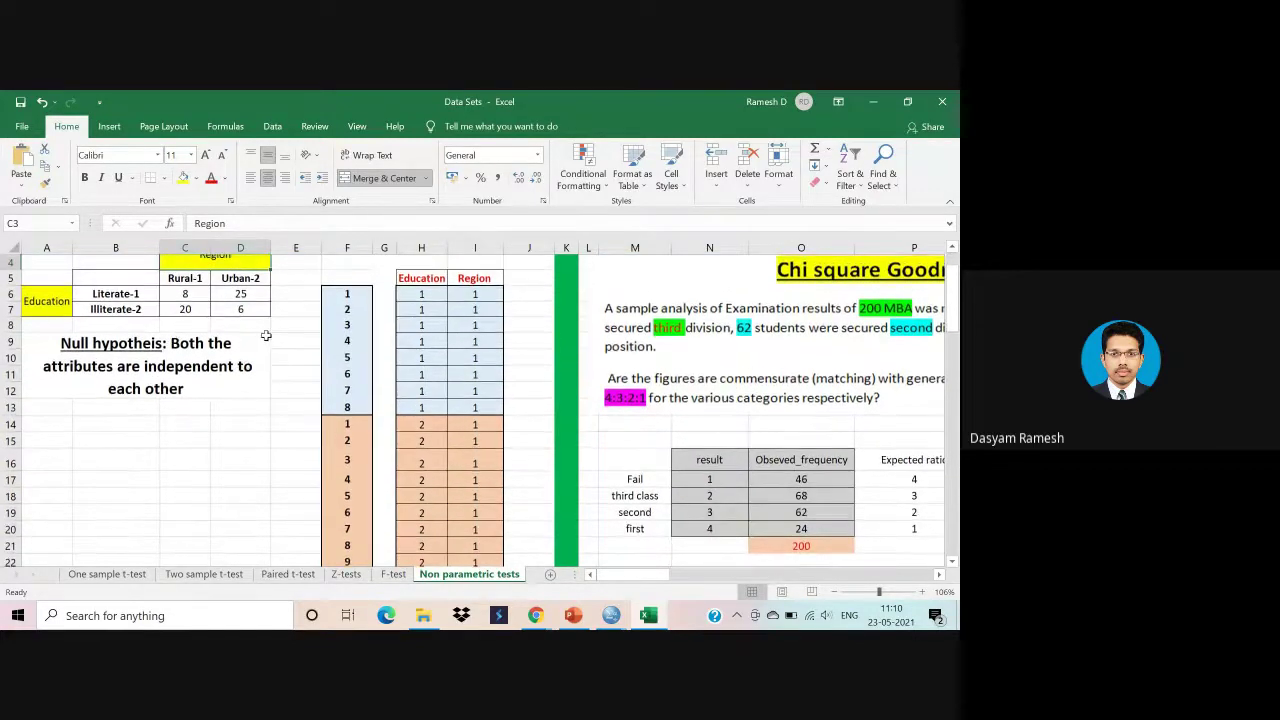
click(187, 295)
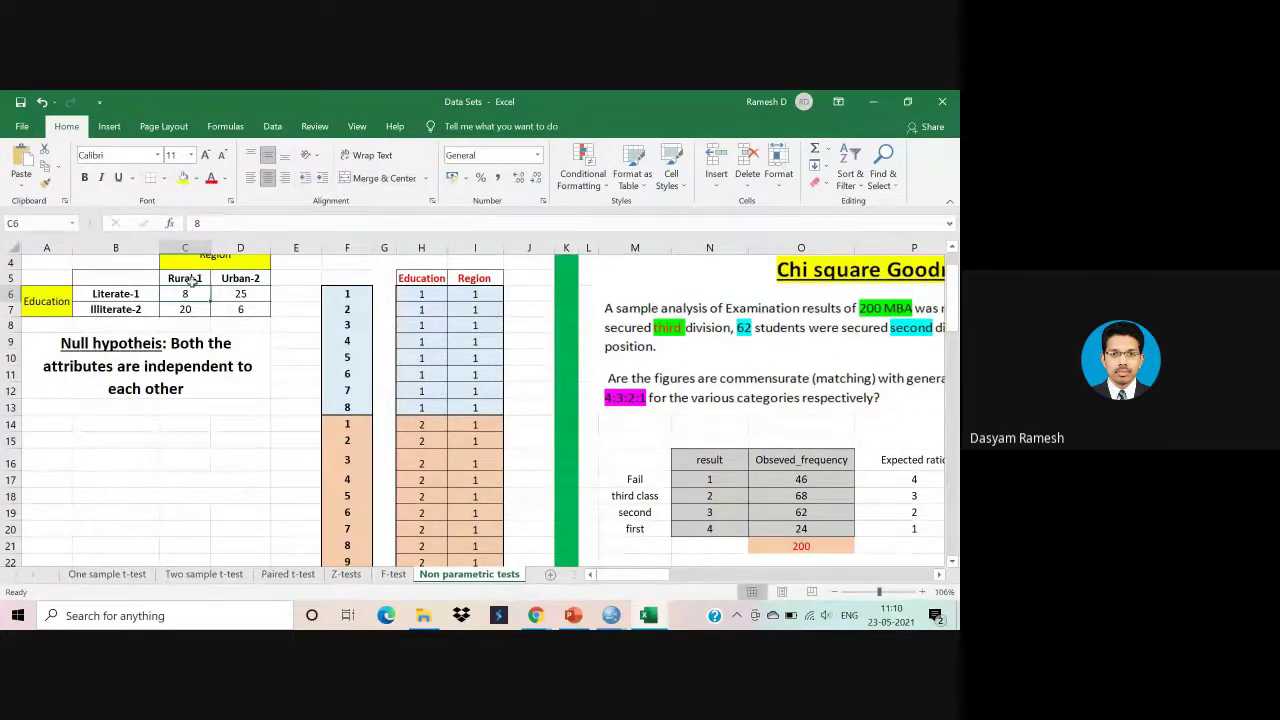
click(240, 295)
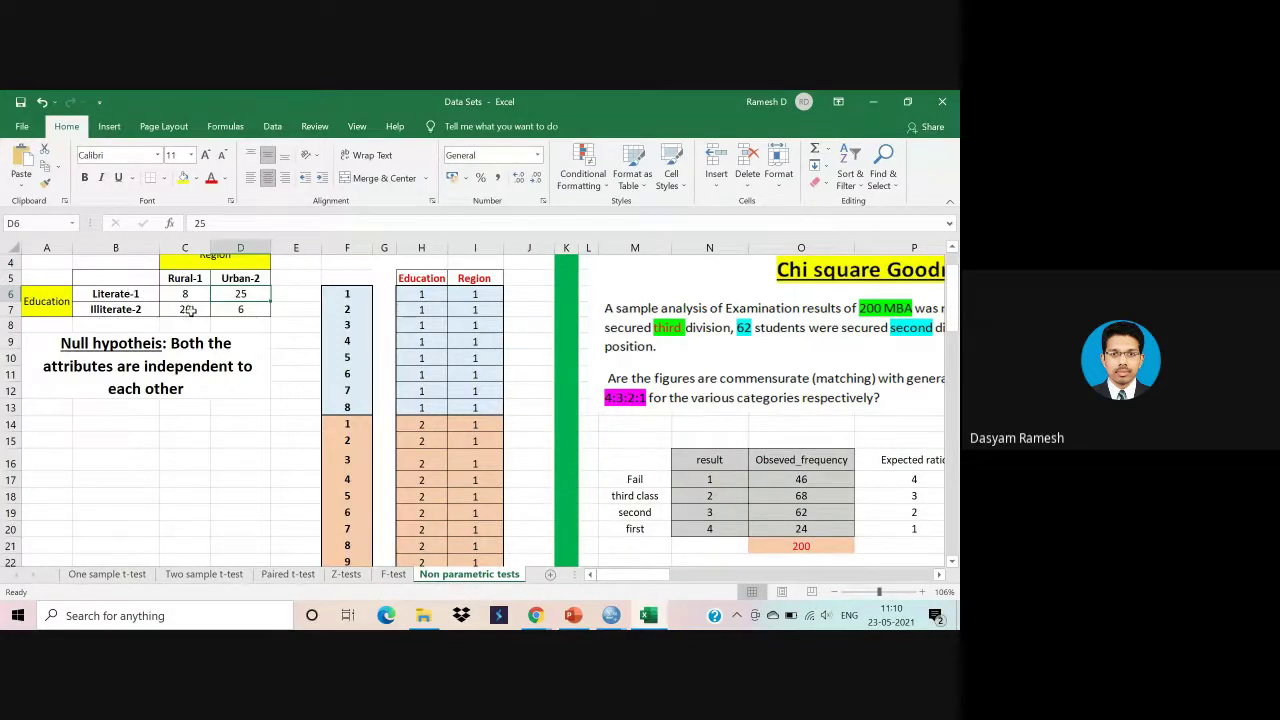
click(194, 311)
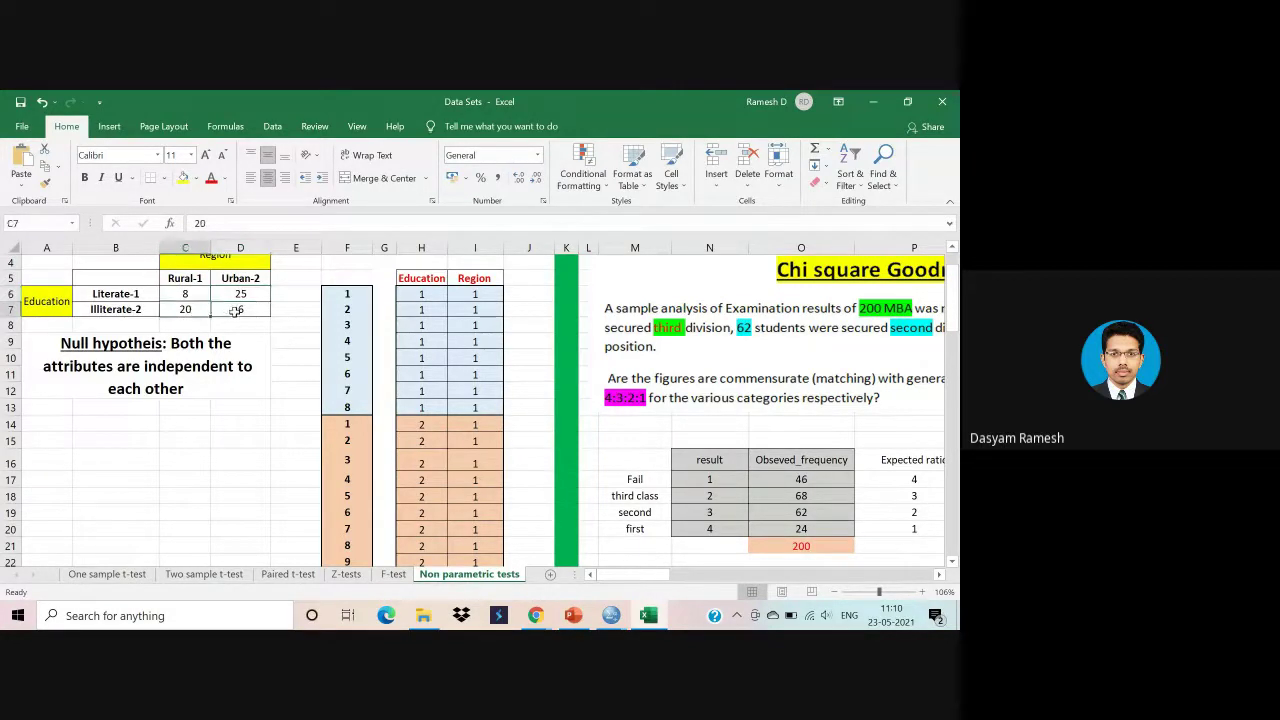
click(236, 311)
scroll(236, 311, up, 1)
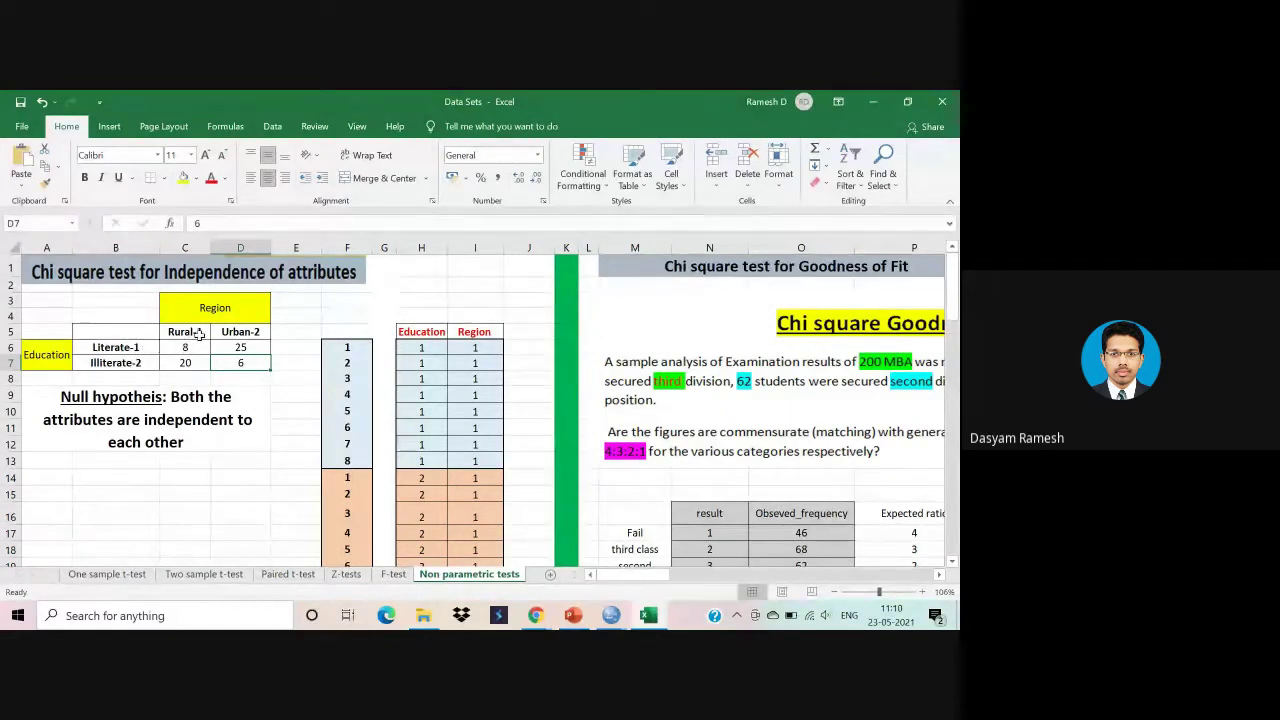
Compare the literate-rural frequency with its block of coded rows, and inspect the Education and Region data columns.
click(192, 347)
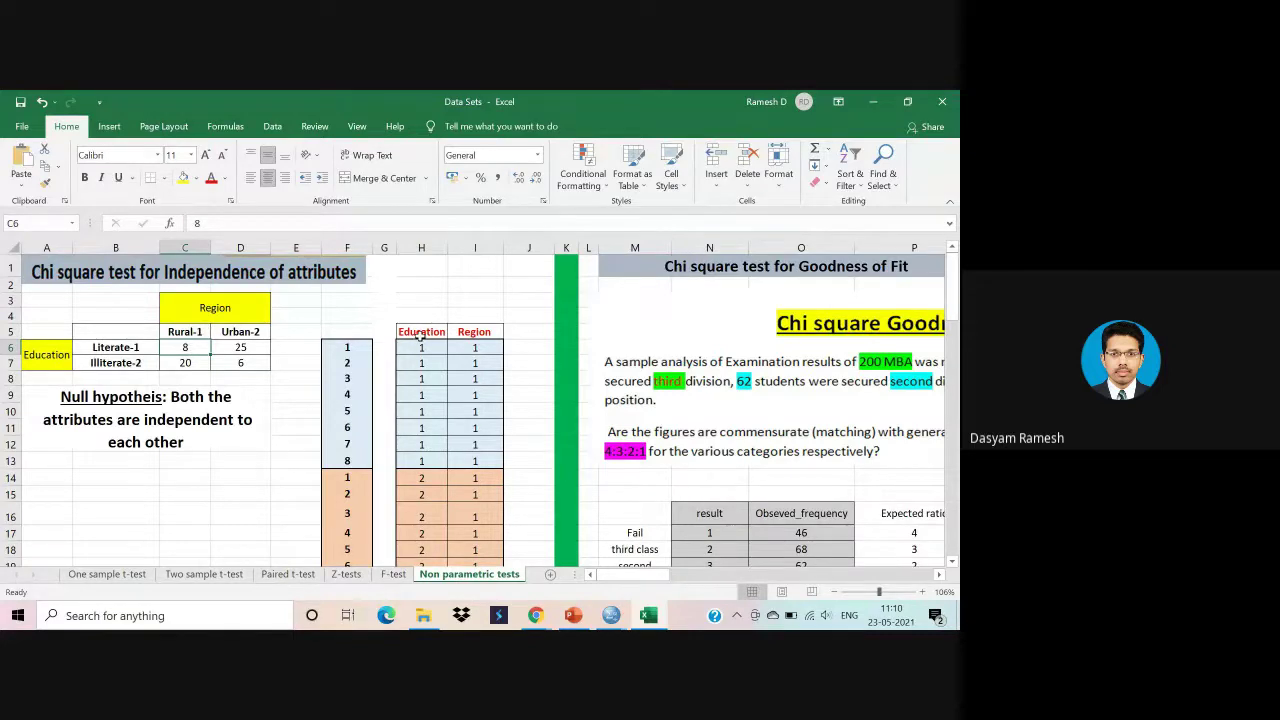
drag(424, 352, 470, 455)
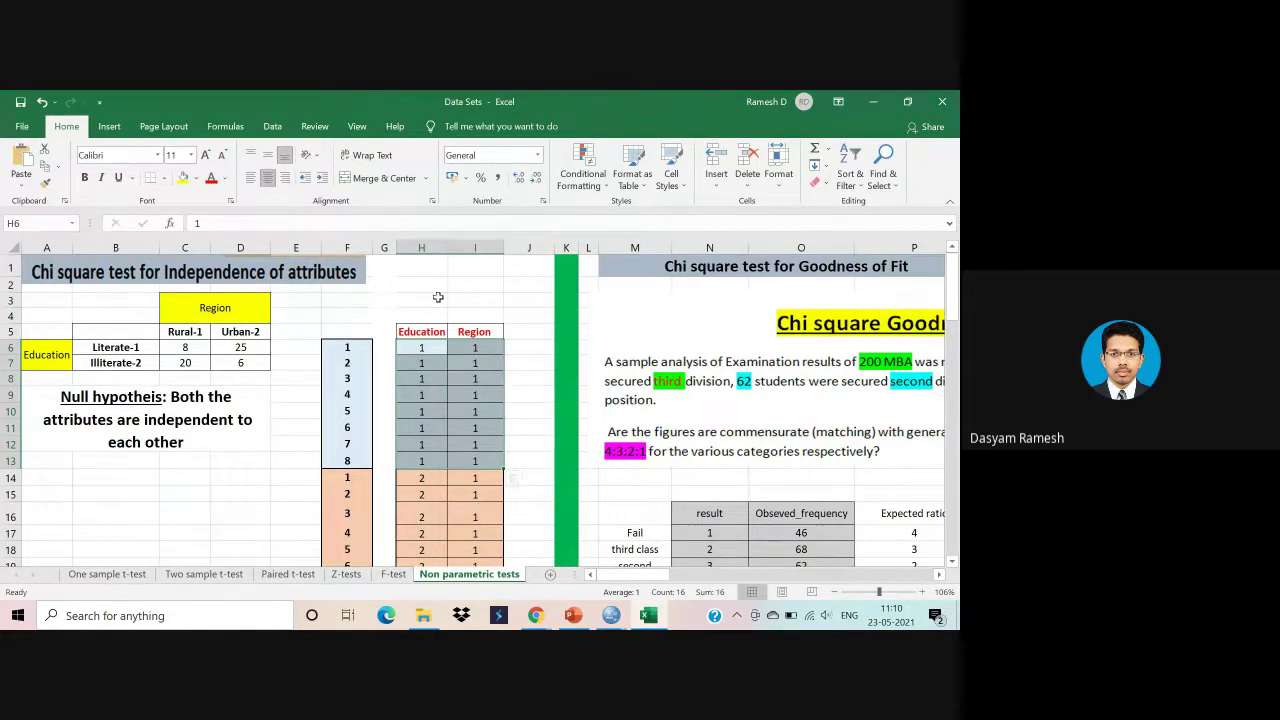
click(421, 247)
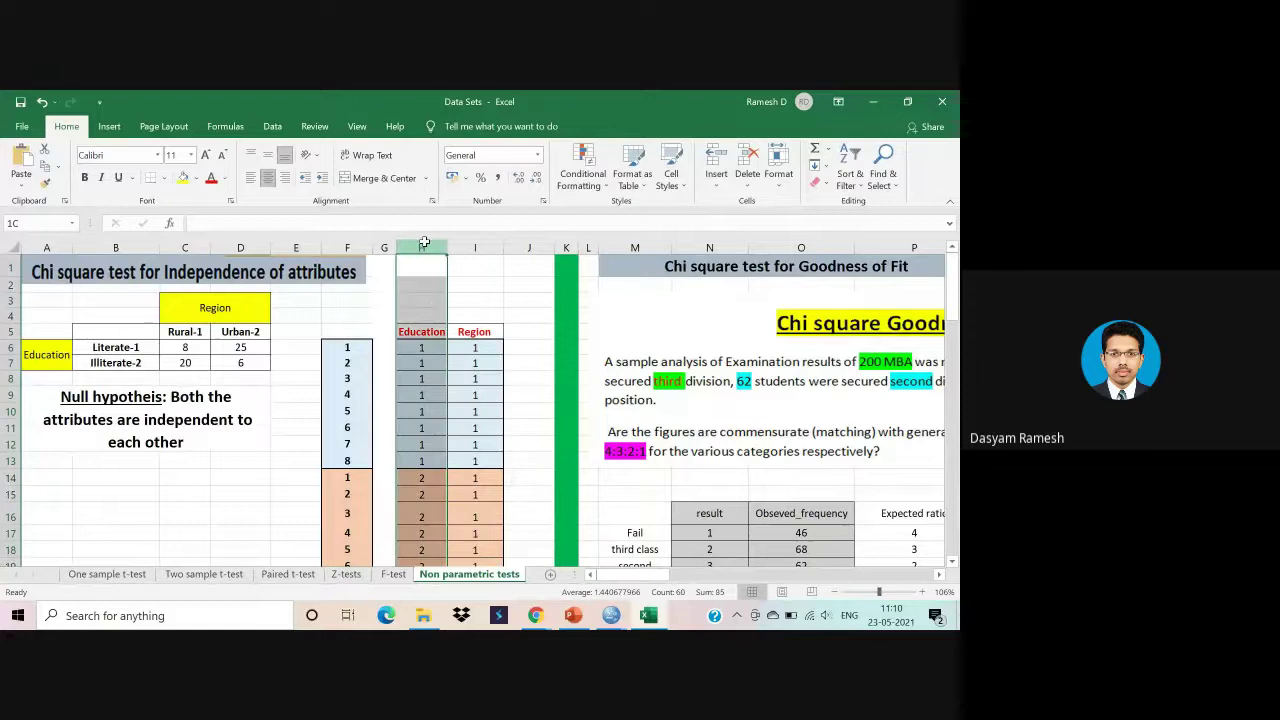
click(474, 247)
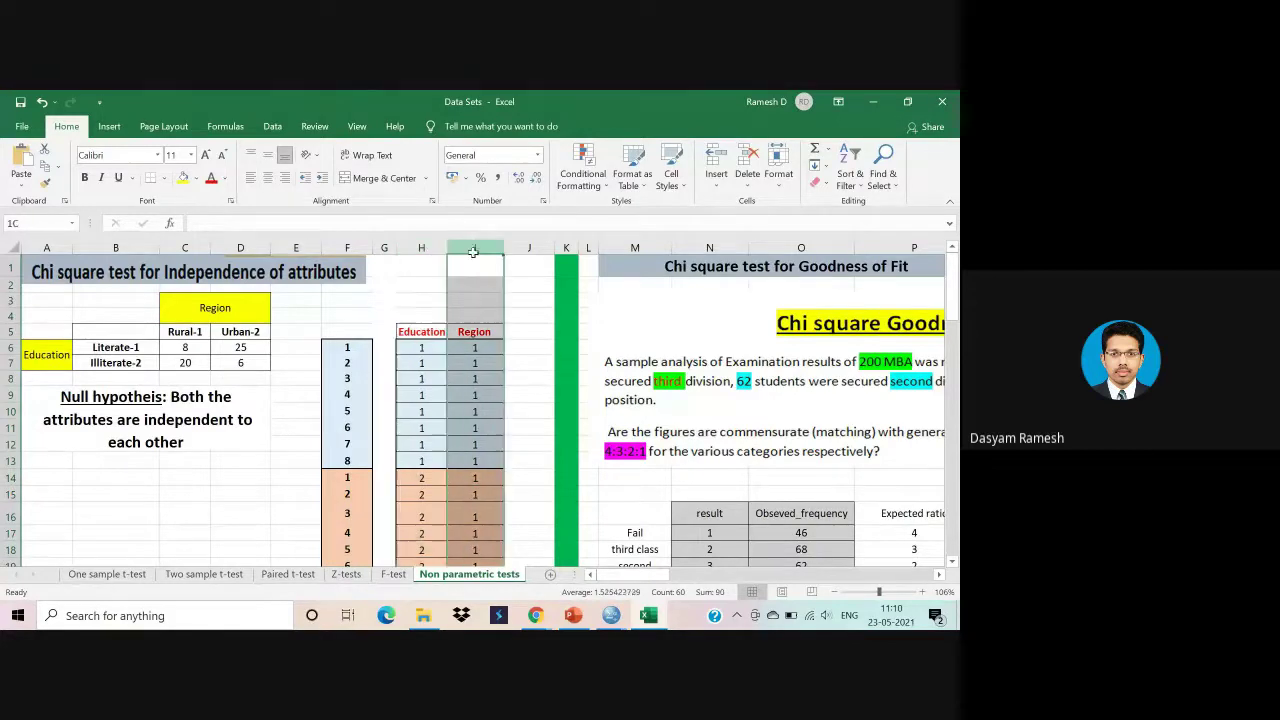
click(418, 297)
click(423, 330)
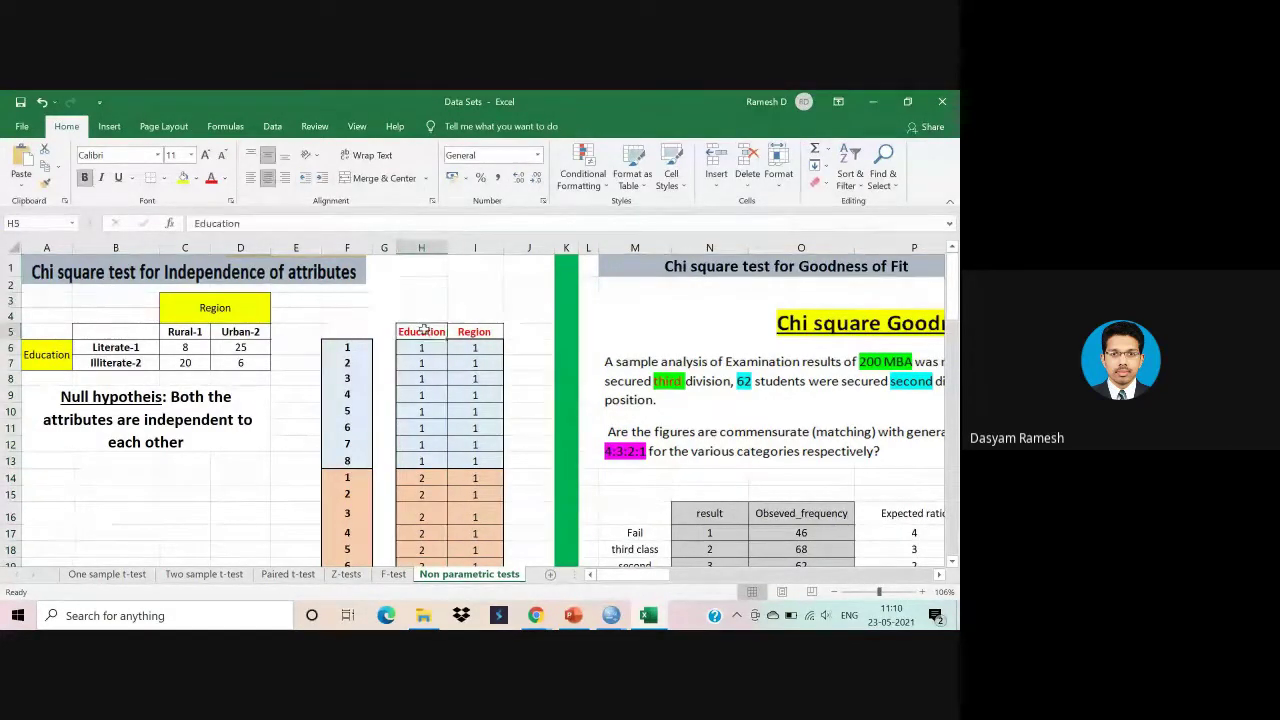
scroll(423, 330, down, 1)
click(479, 311)
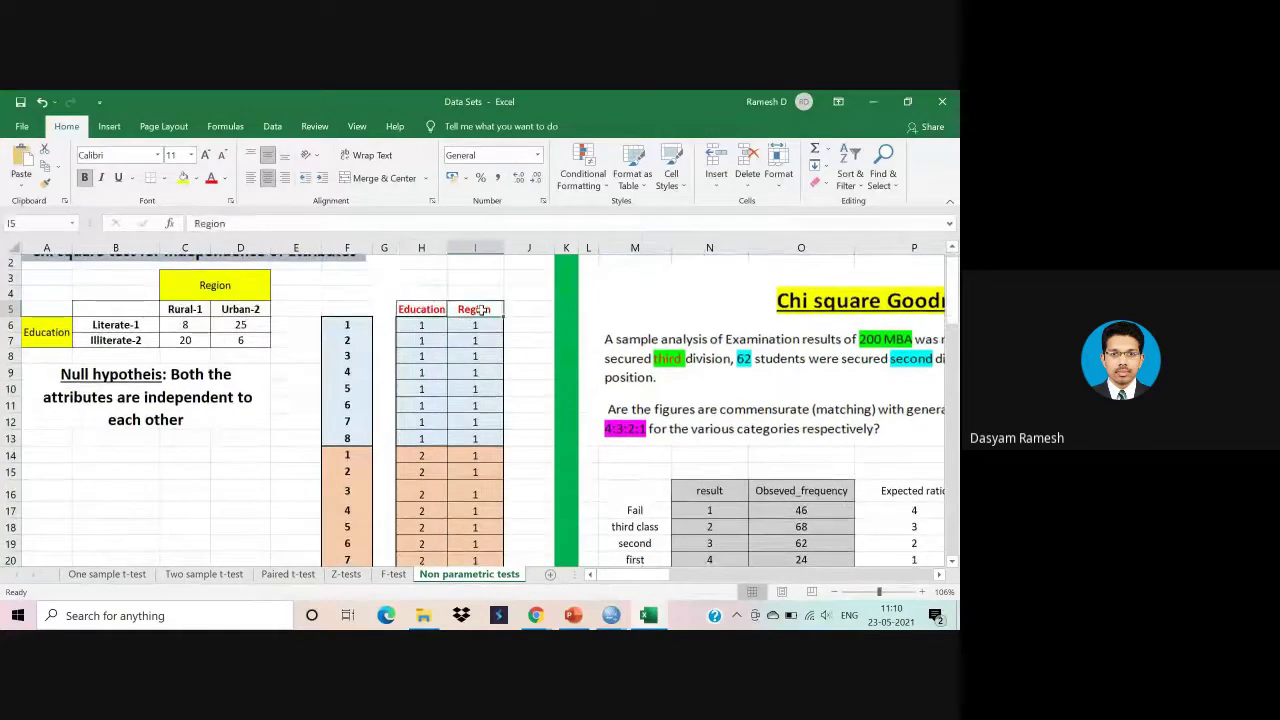
Match the literate-rural, literate-urban and illiterate-rural combinations in the contingency table with their category codes.
click(188, 327)
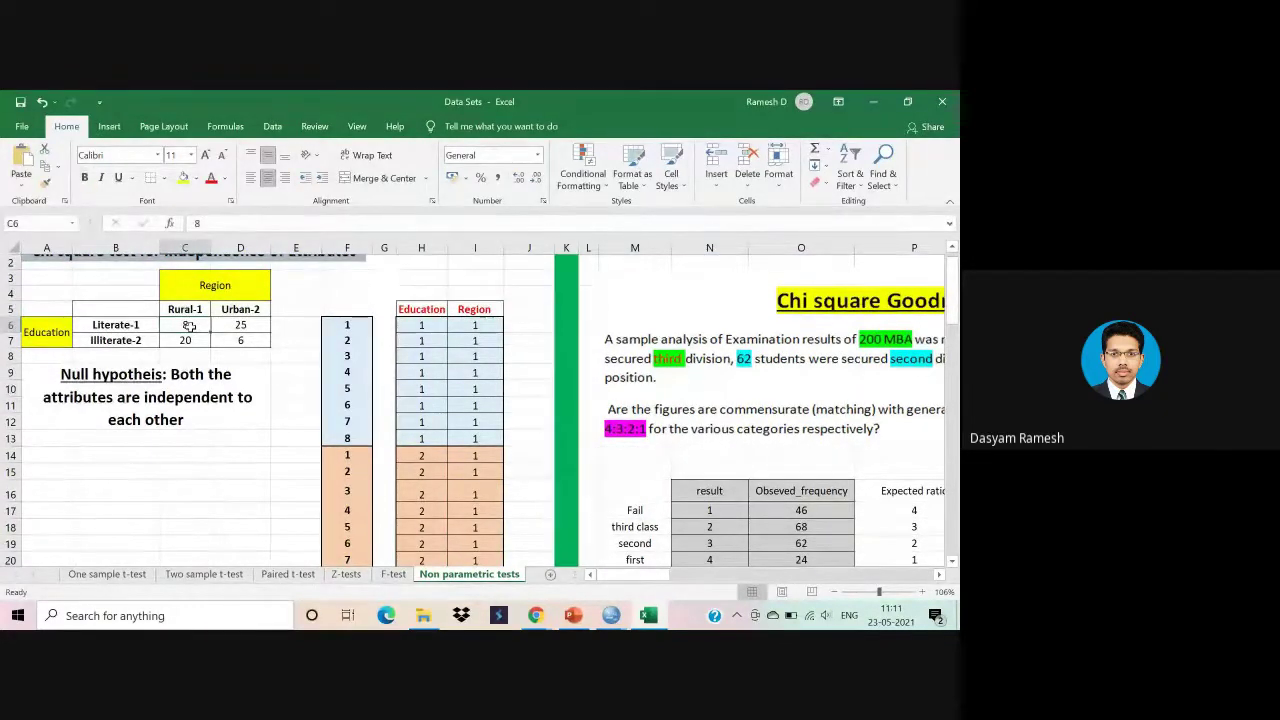
drag(139, 325, 241, 311)
click(241, 311)
mouse_move(139, 327)
mouse_down()
mouse_move(205, 325)
mouse_move(139, 325)
mouse_up()
click(247, 311)
click(139, 325)
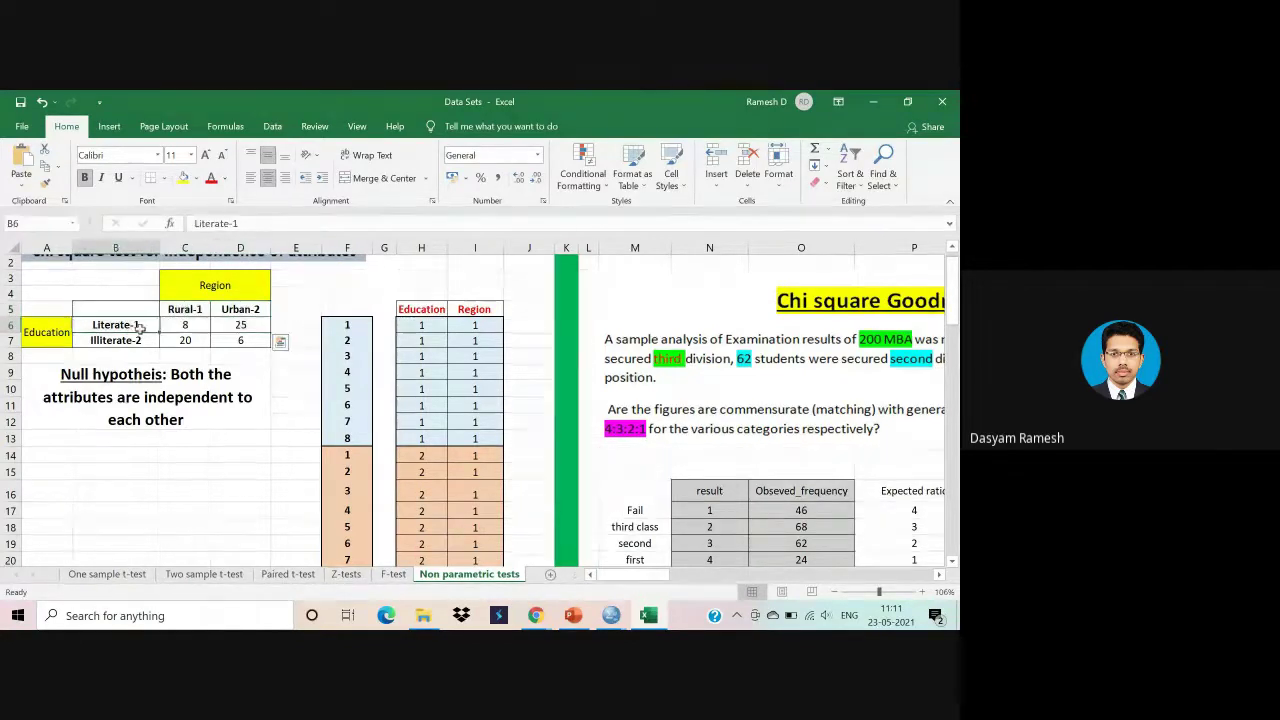
click(226, 311)
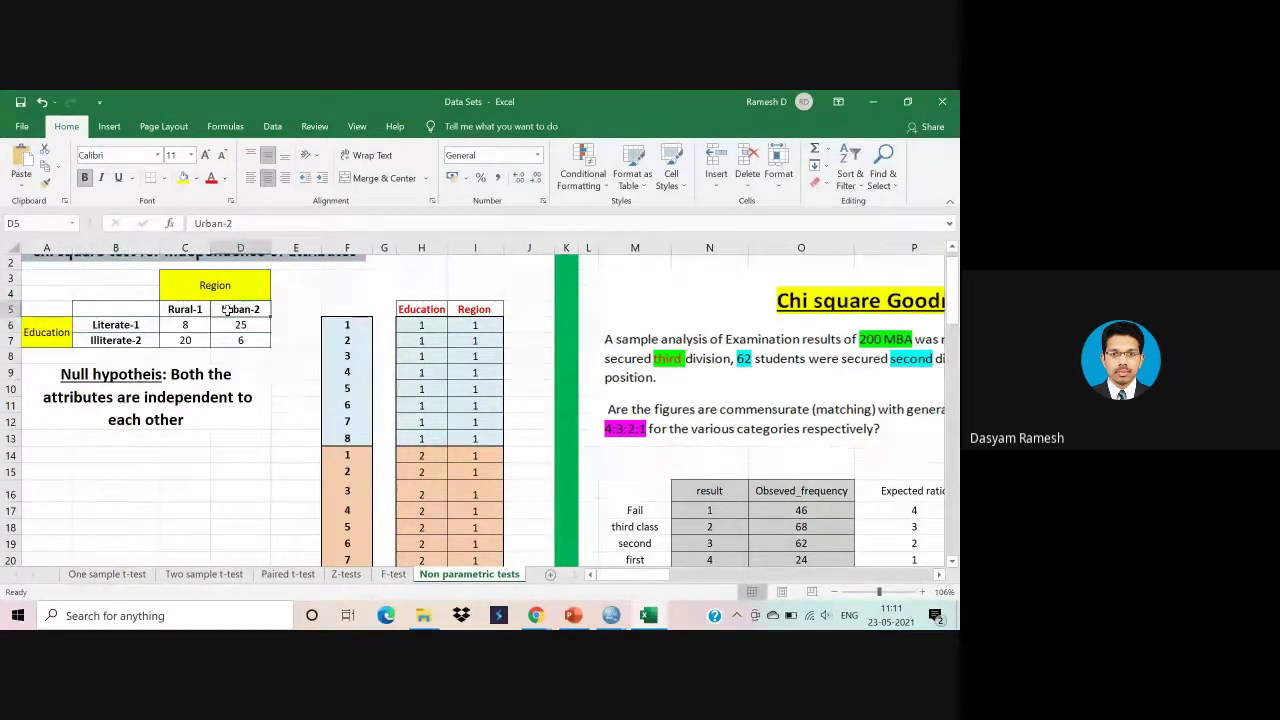
click(120, 341)
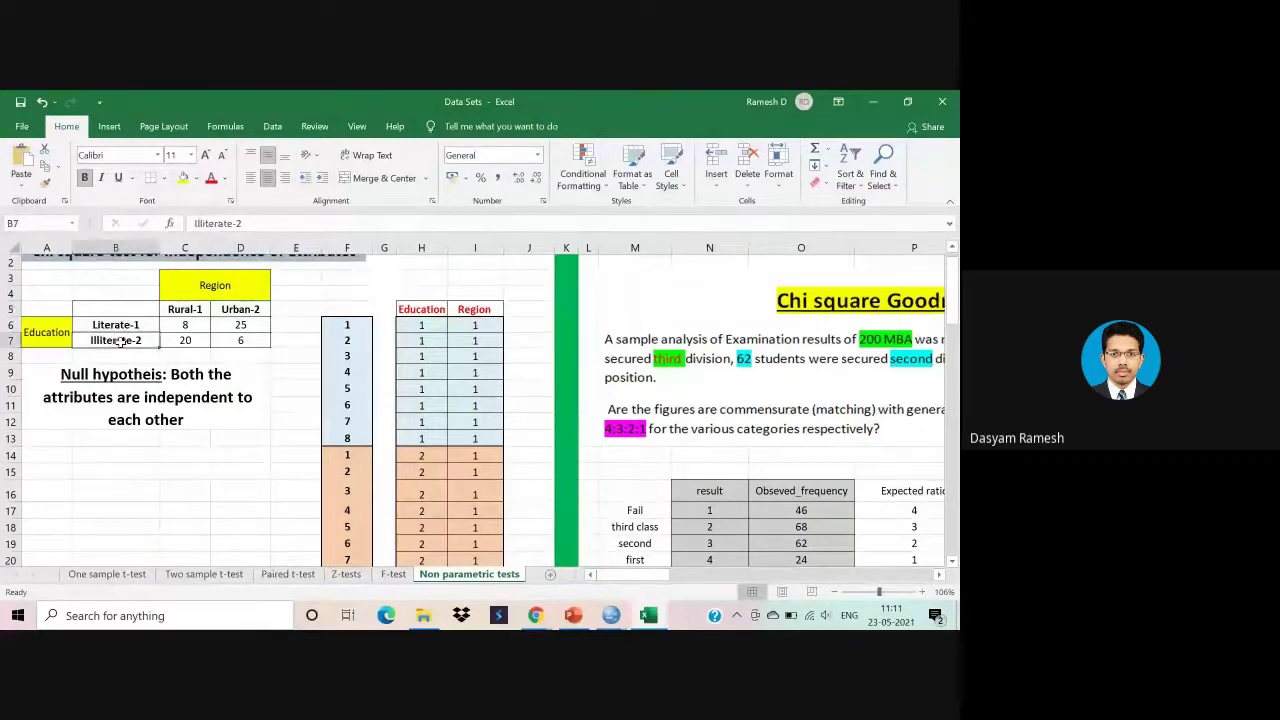
click(183, 310)
click(137, 341)
click(182, 310)
click(185, 340)
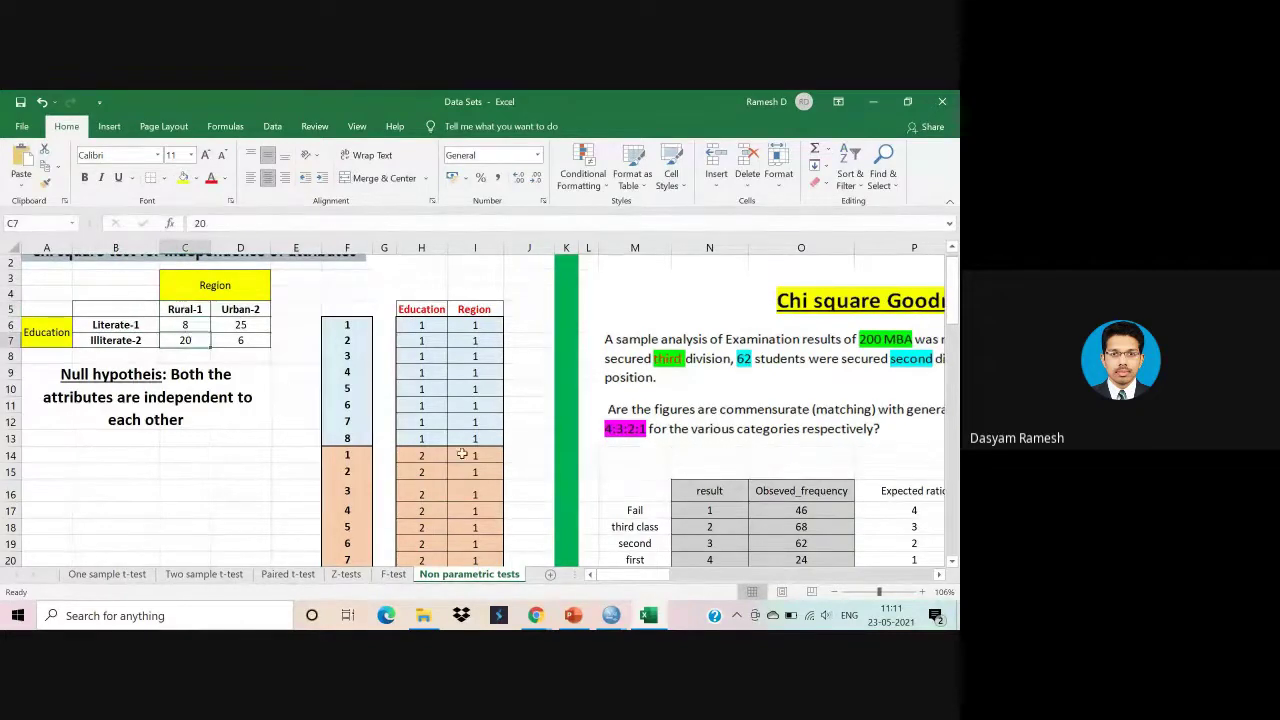
Review the whole coded Education and Region list down to its last block, and return to the start of the sheet.
scroll(463, 500, down, 3)
ctrl+scroll(462, 453, down, 2)
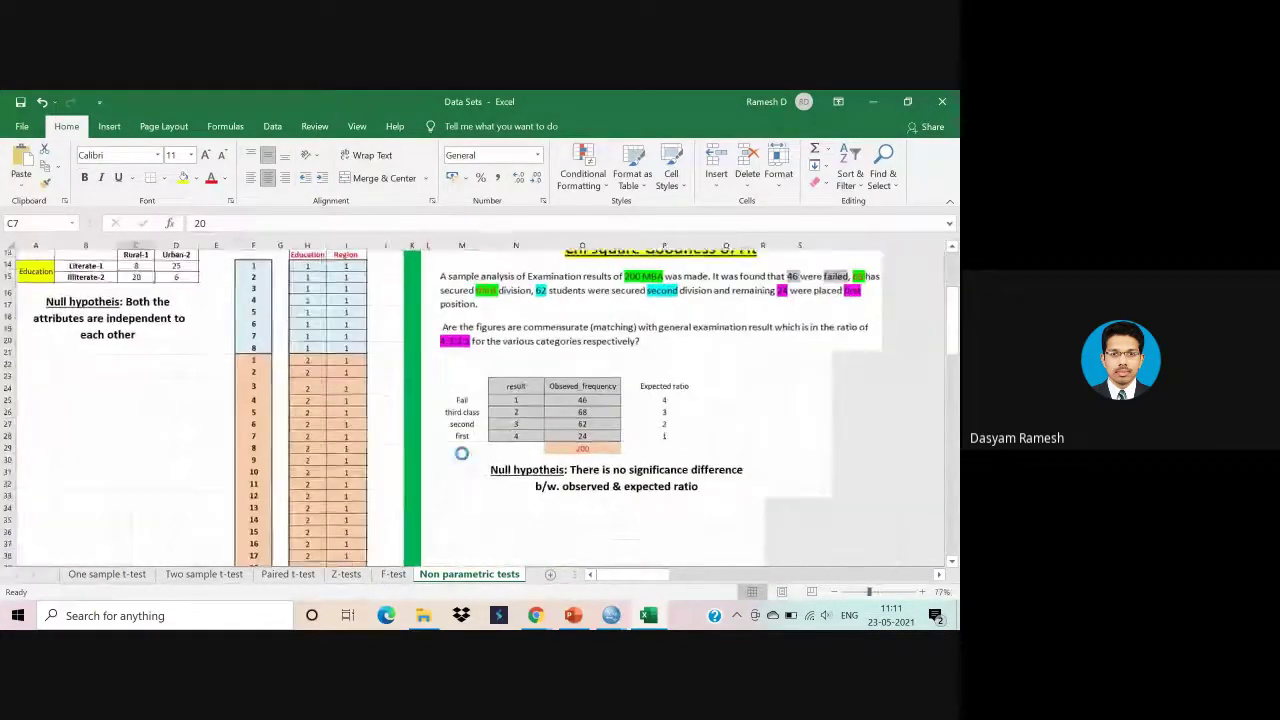
scroll(462, 453, down, 3)
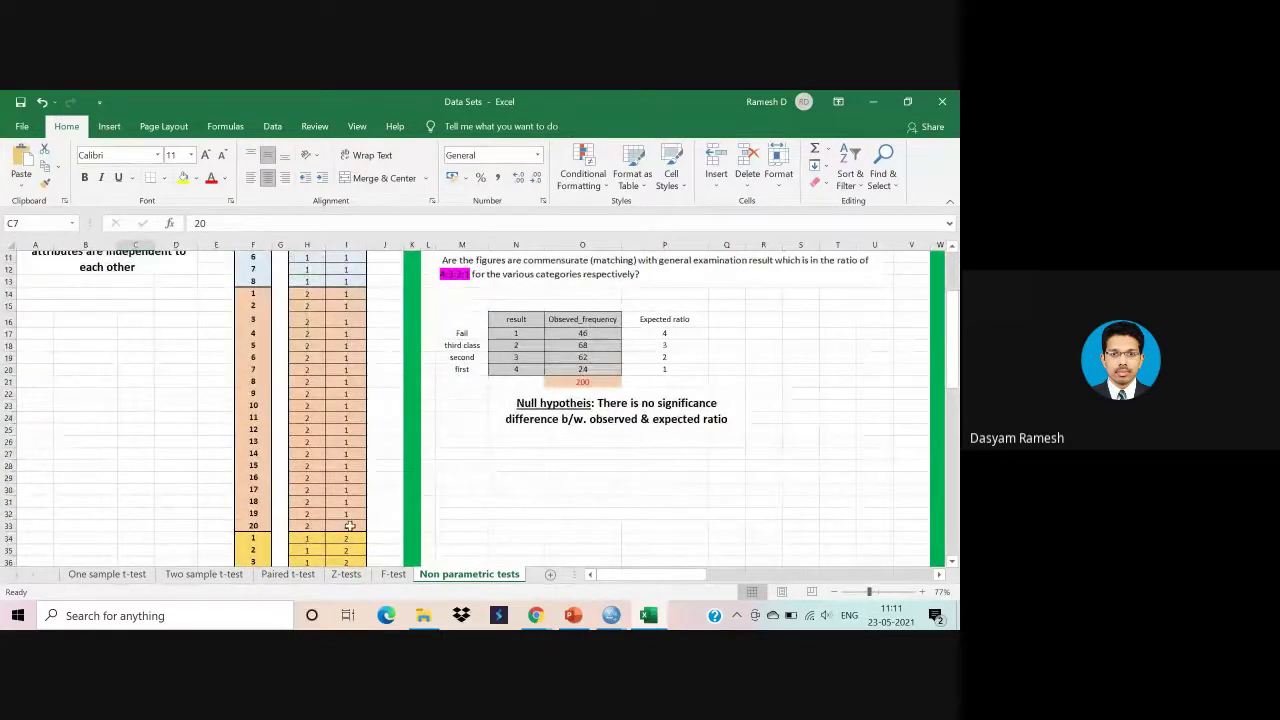
scroll(340, 410, up, 4)
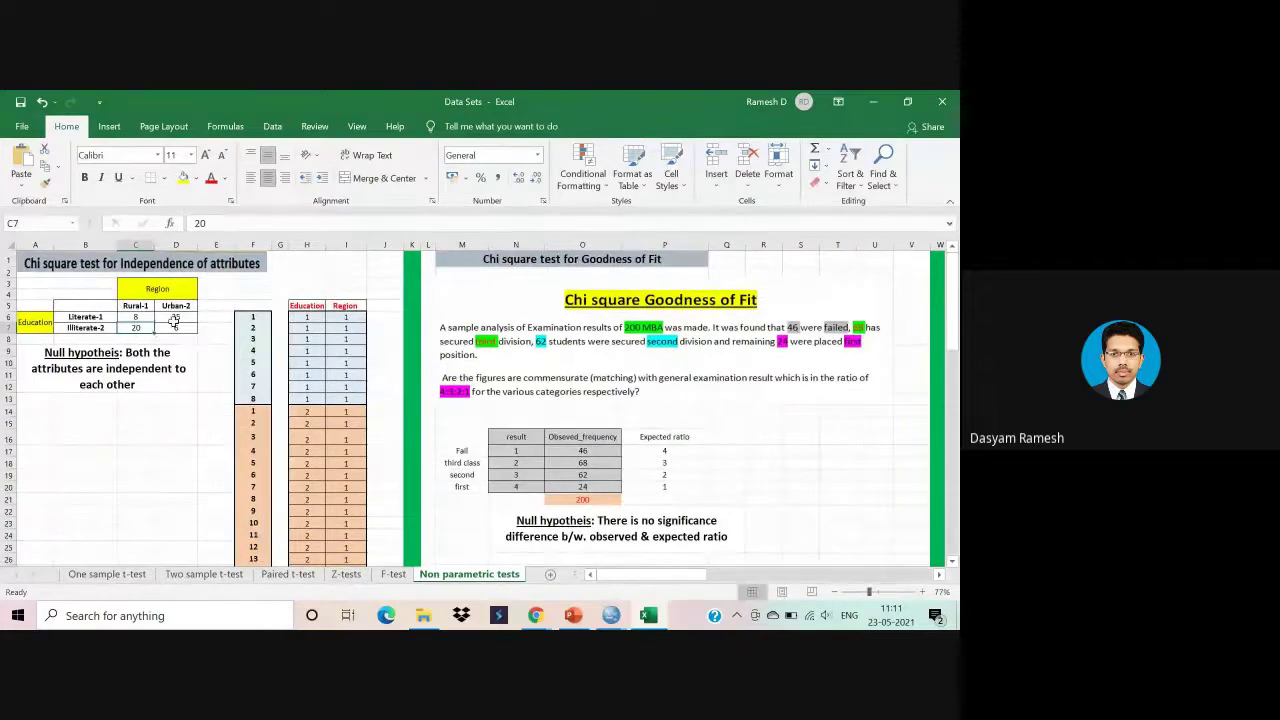
scroll(329, 404, down, 5)
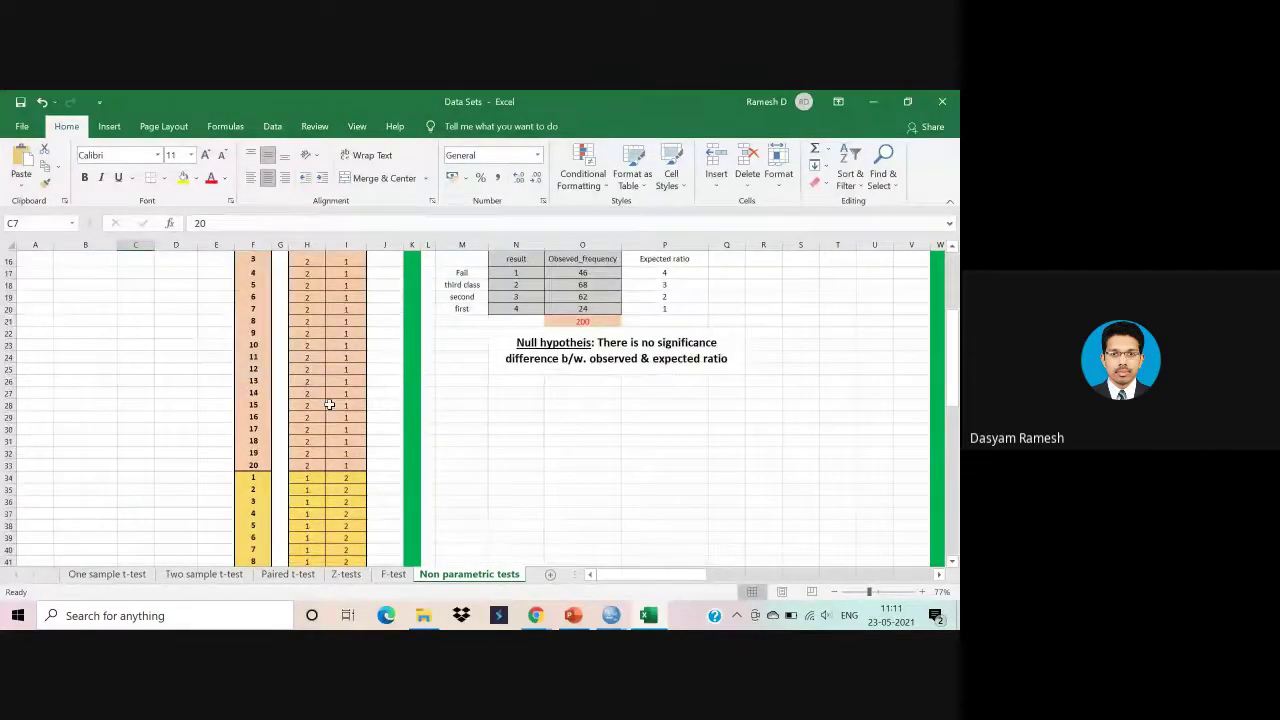
scroll(329, 404, down, 4)
ctrl+scroll(329, 404, down, 1)
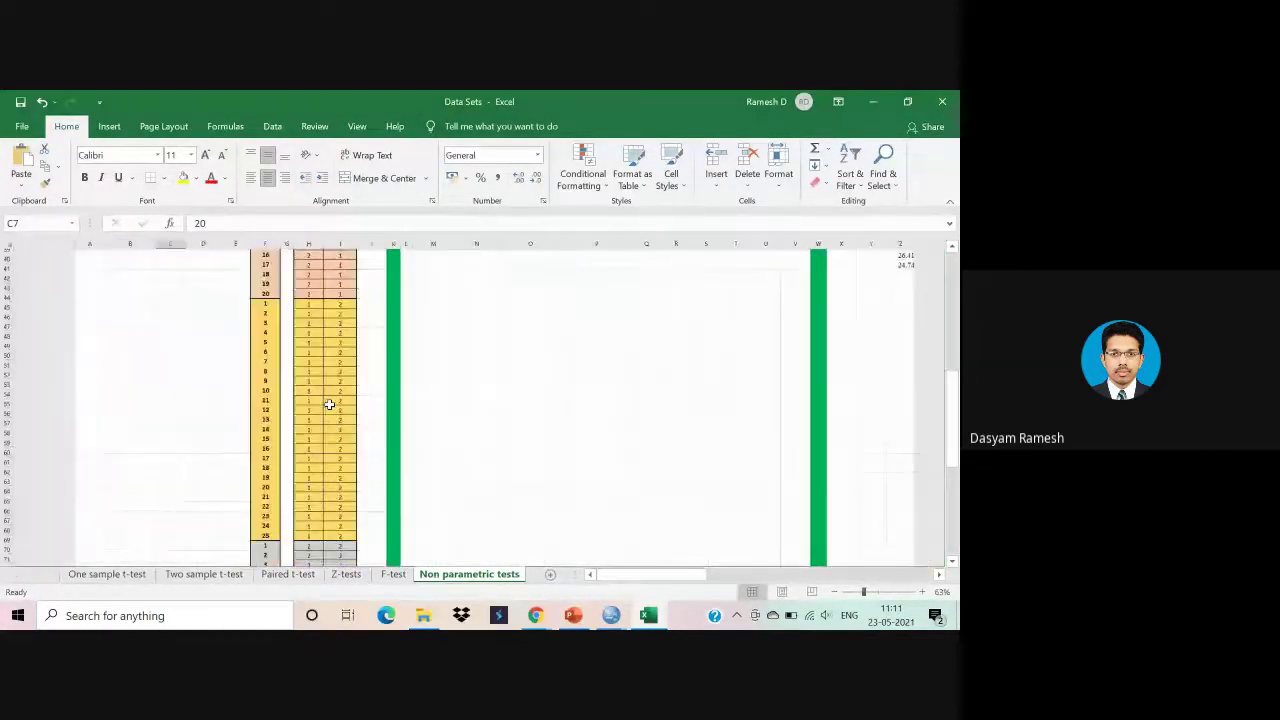
ctrl+scroll(329, 404, down, 1)
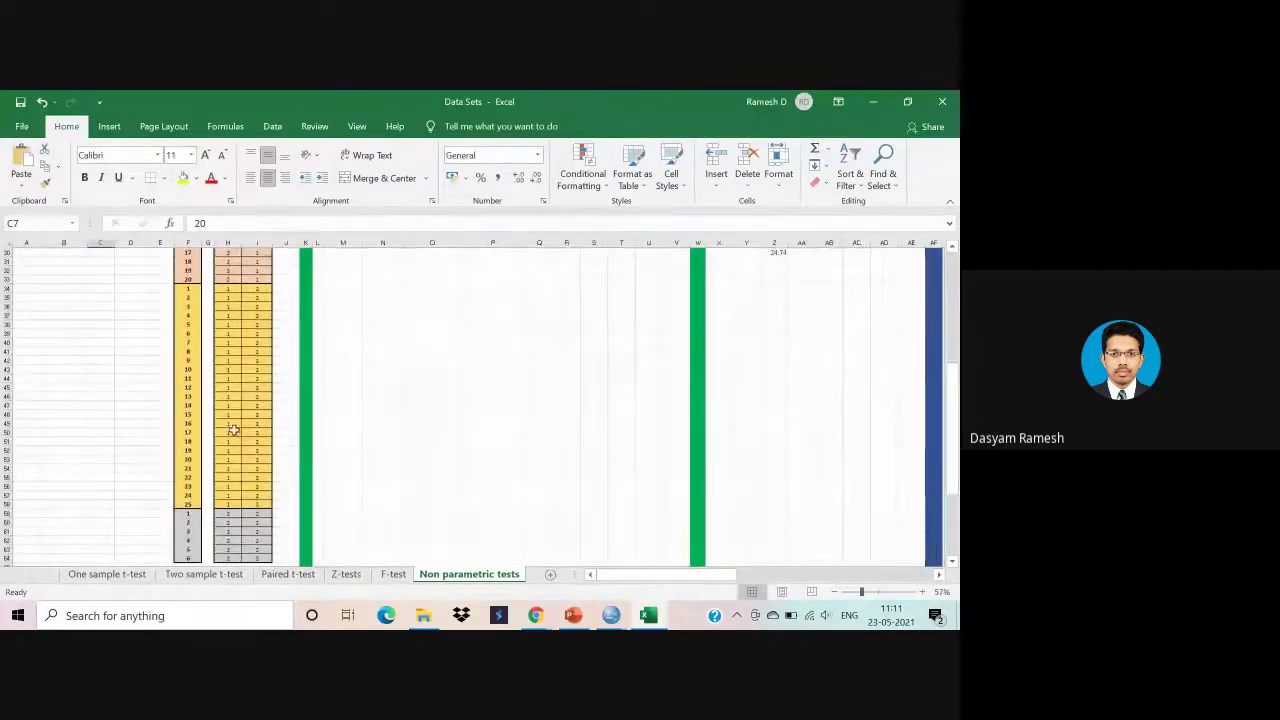
scroll(256, 460, up, 10)
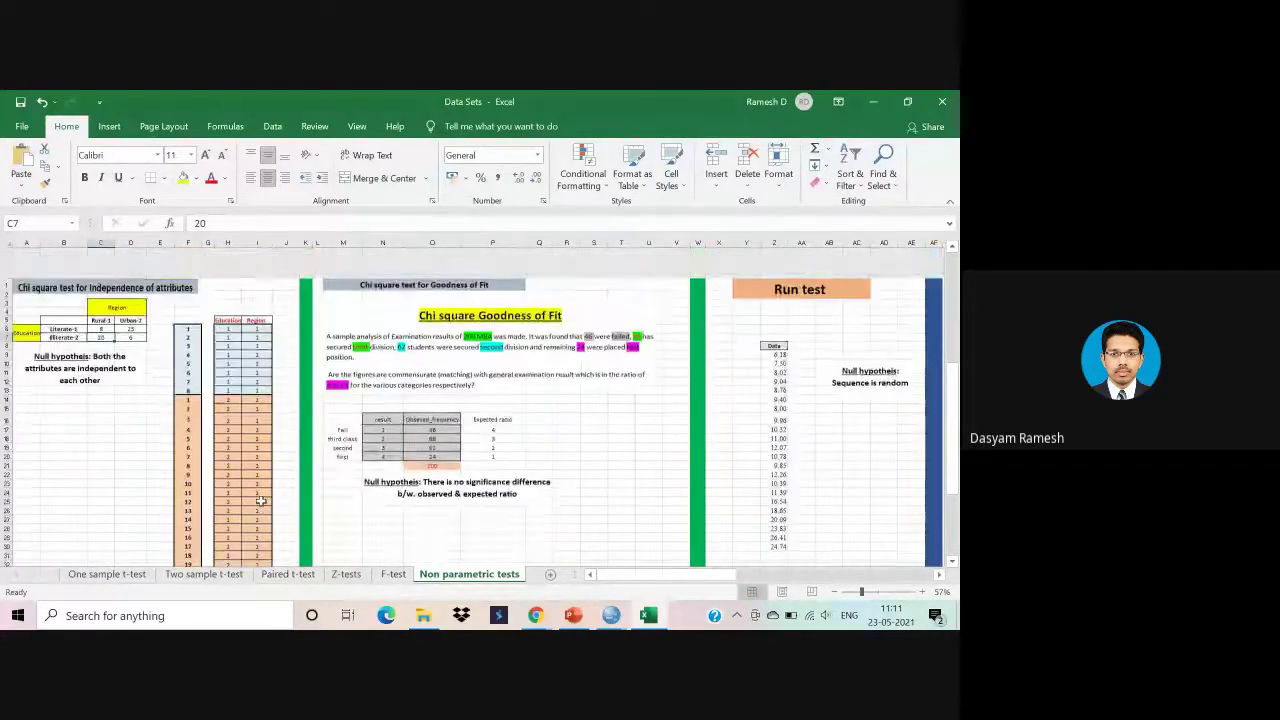
scroll(260, 500, down, 1)
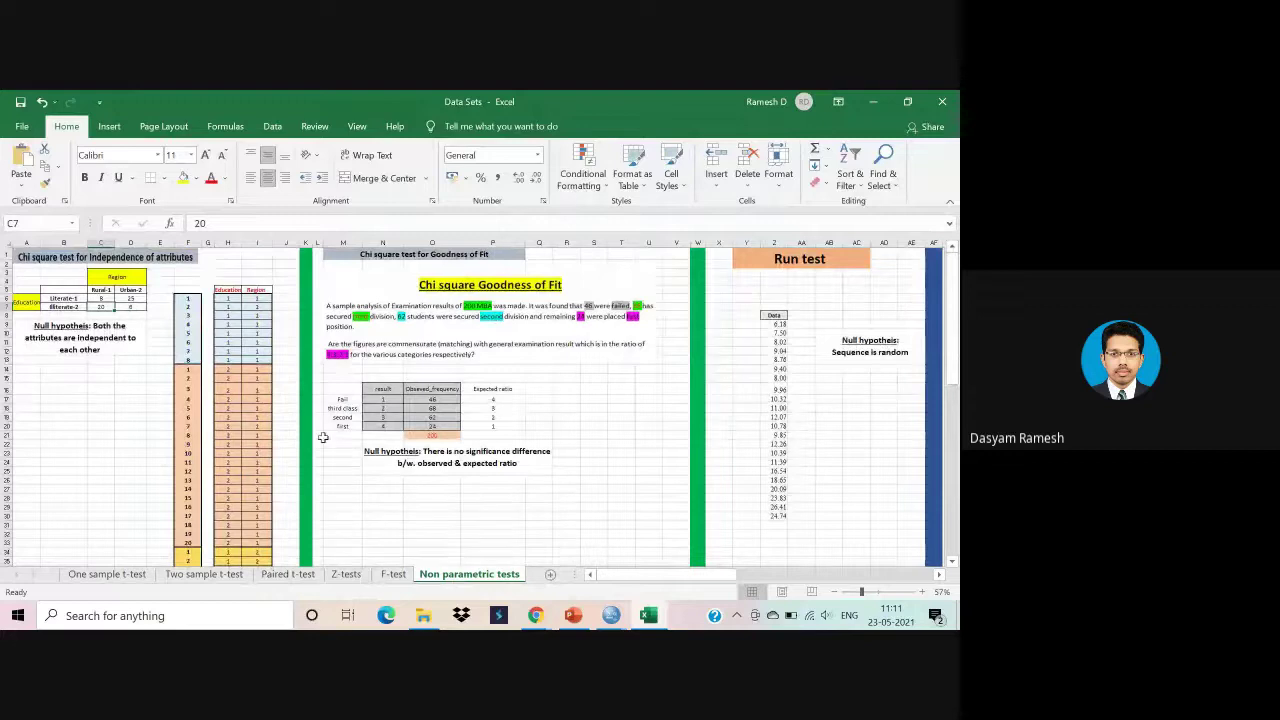
scroll(323, 437, down, 15)
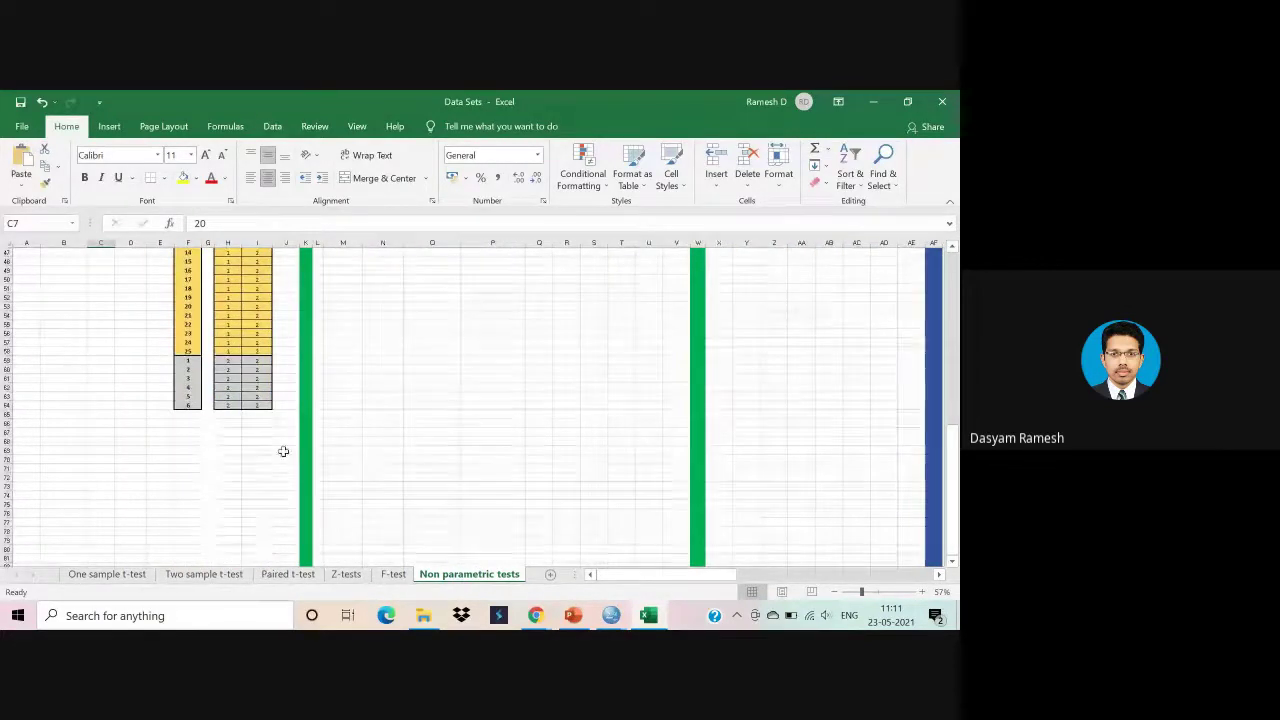
scroll(286, 414, up, 15)
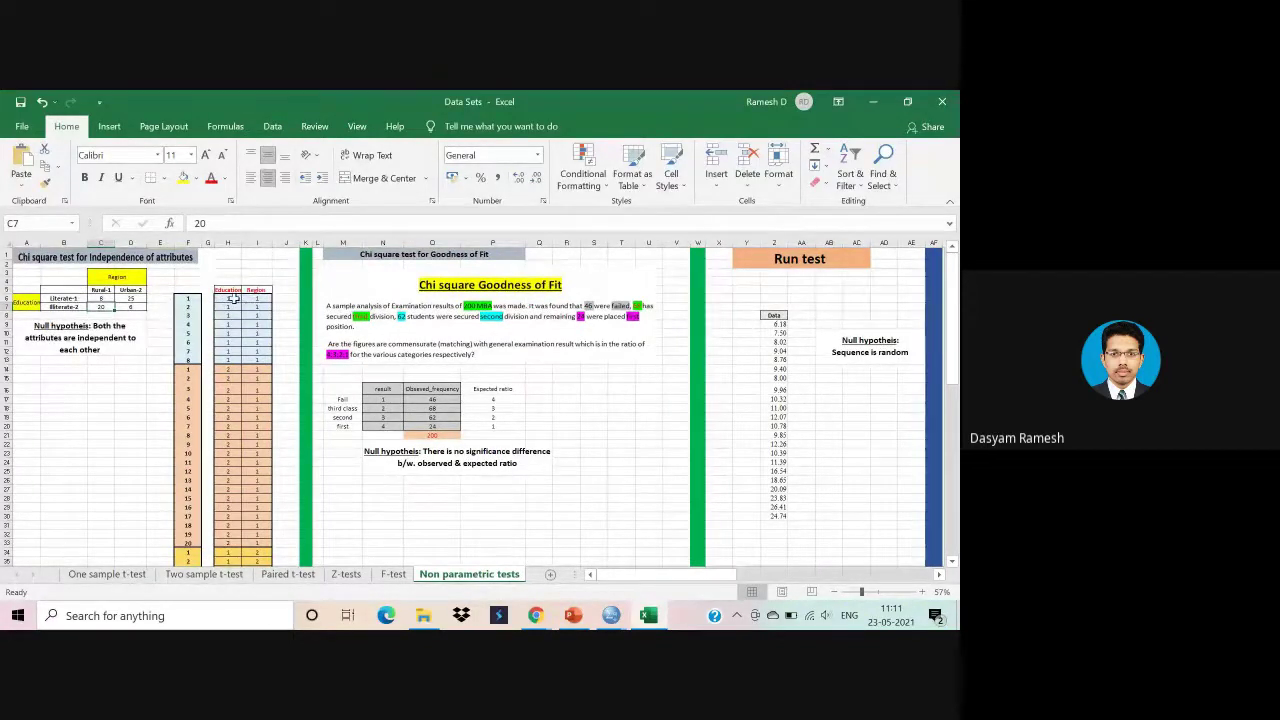
Compare the first coded Education and Region rows with the full Education by Region contingency table.
drag(233, 299, 256, 323)
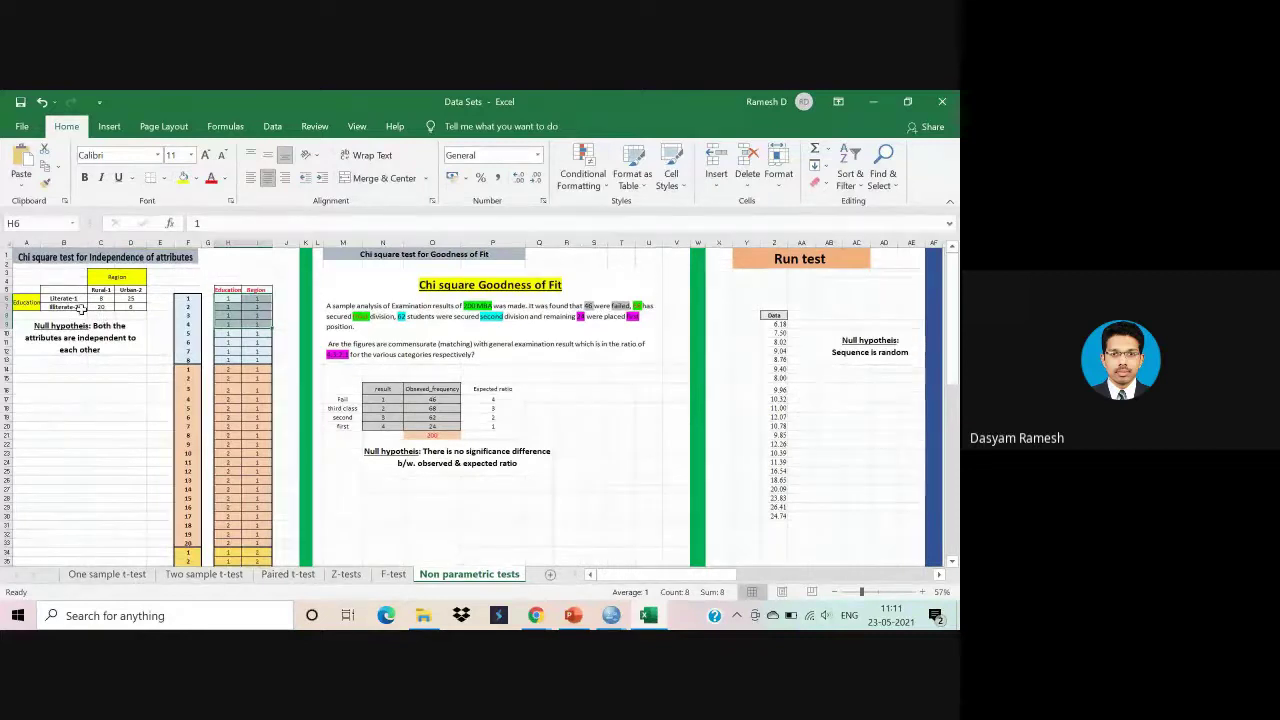
drag(26, 268, 145, 308)
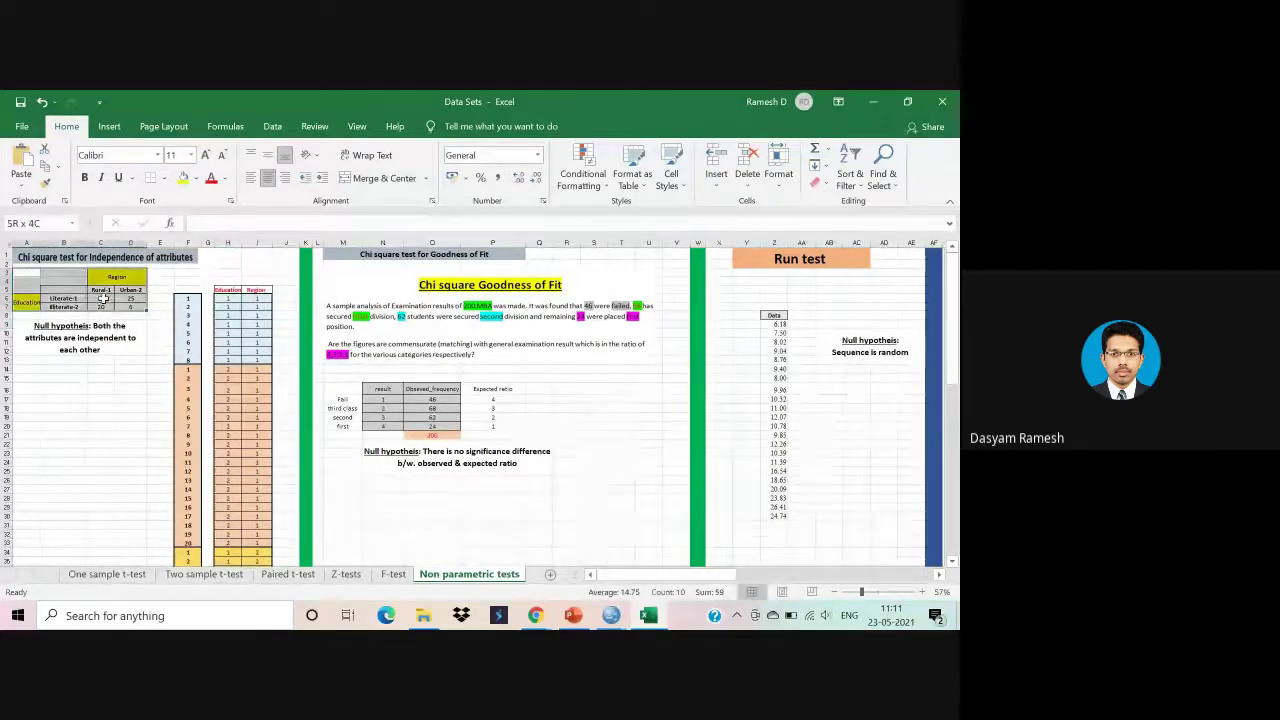
click(232, 313)
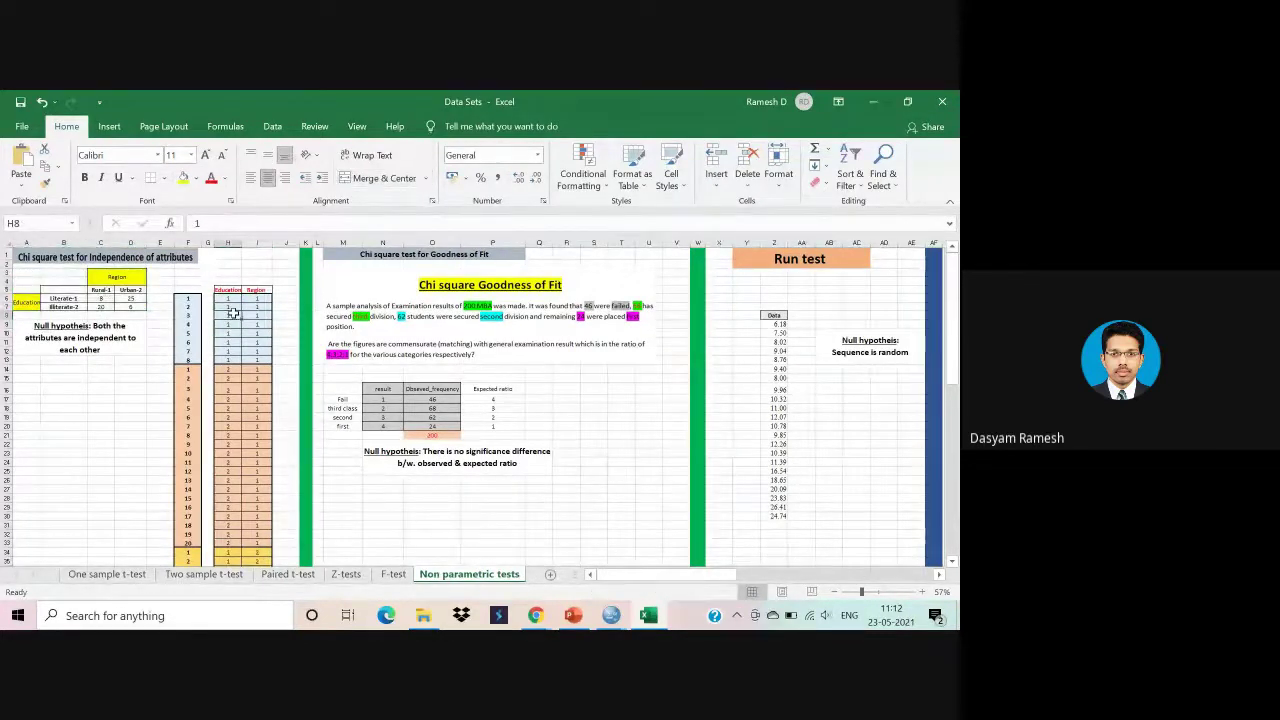
Copy the coded Education and Region values in H6:I64, leaving out the column headings.
ctrl+scroll(232, 313, up, 3)
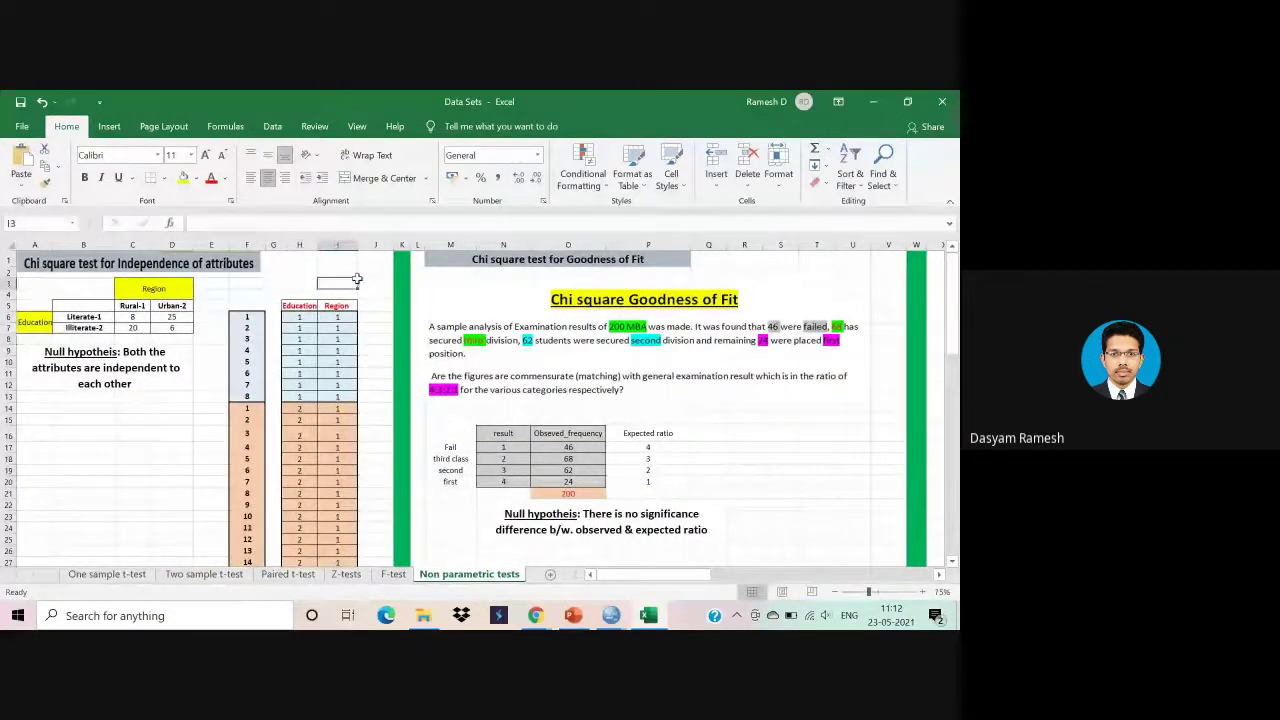
drag(299, 316, 338, 345)
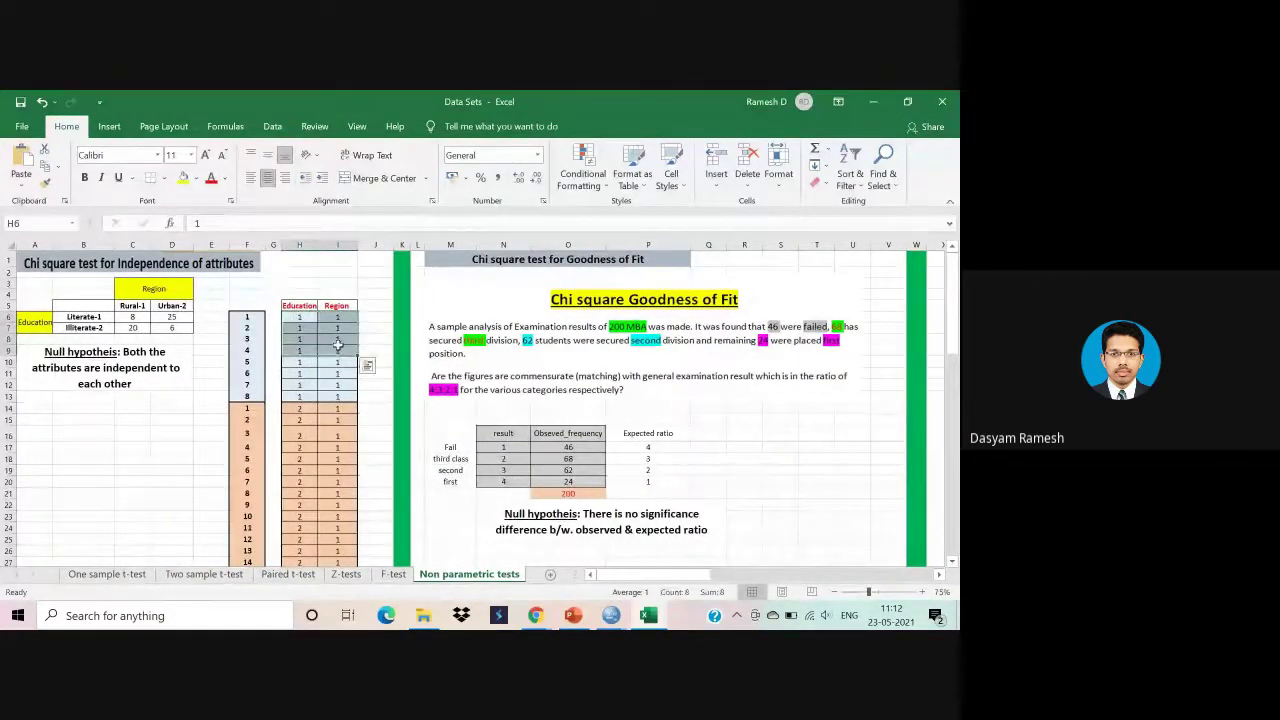
key(shift+Down)
key(shift+Down)
key(shift+Down)
key(shift+Down)
key(shift+Down)
key(shift+Down)
key(shift+Down)
key(shift+Down)
key(shift+Down)
key(shift+Down)
key(shift+Down)
key(shift+Down)
key(shift+Down)
key(shift+Down)
key(shift+Down)
key(shift+Down)
key(shift+Down)
key(shift+Down)
key(shift+Down)
key(shift+Down)
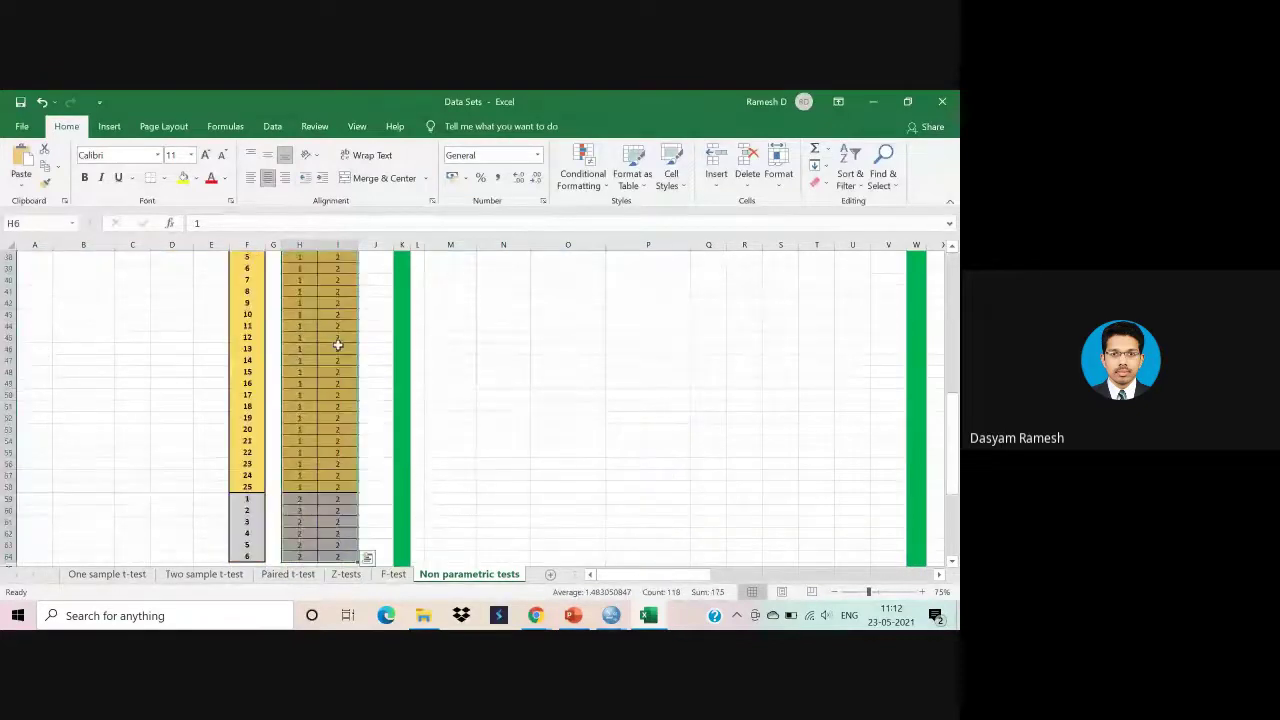
key(ctrl+c)
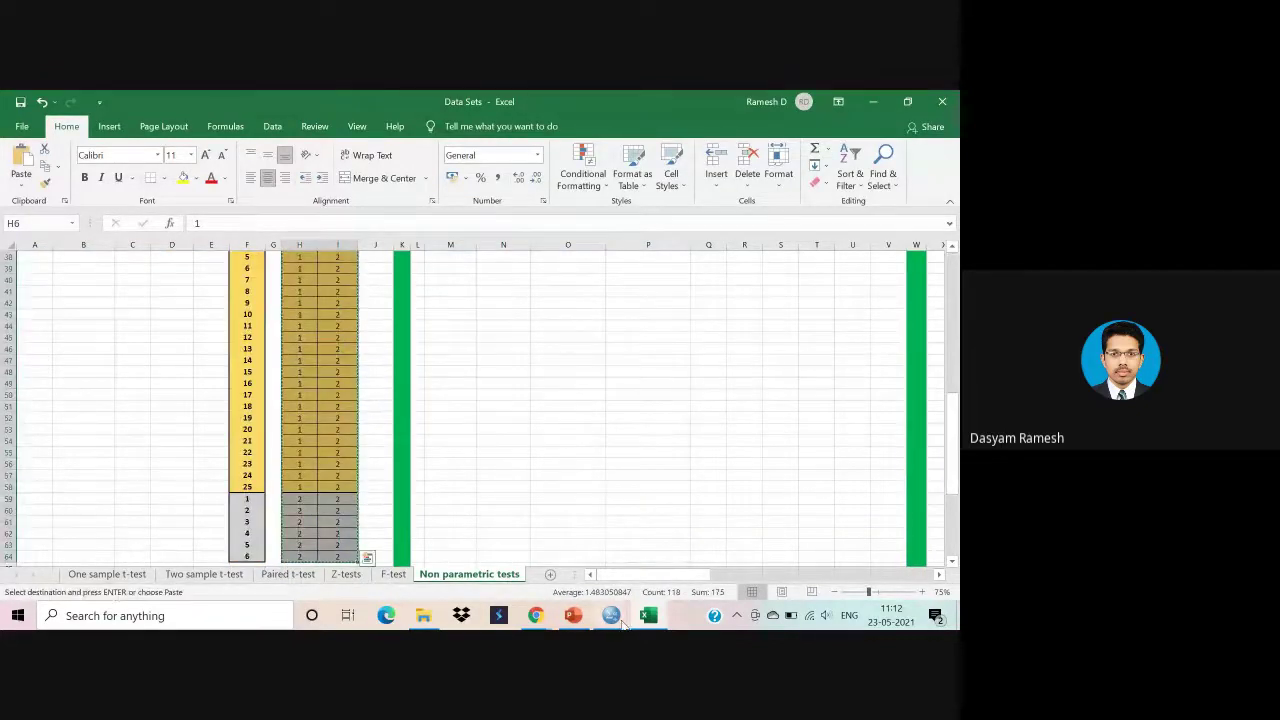
Switch to SPSS and close the F-test syntax and its output window without saving either of them.
mouse_move(620, 618)
click(583, 552)
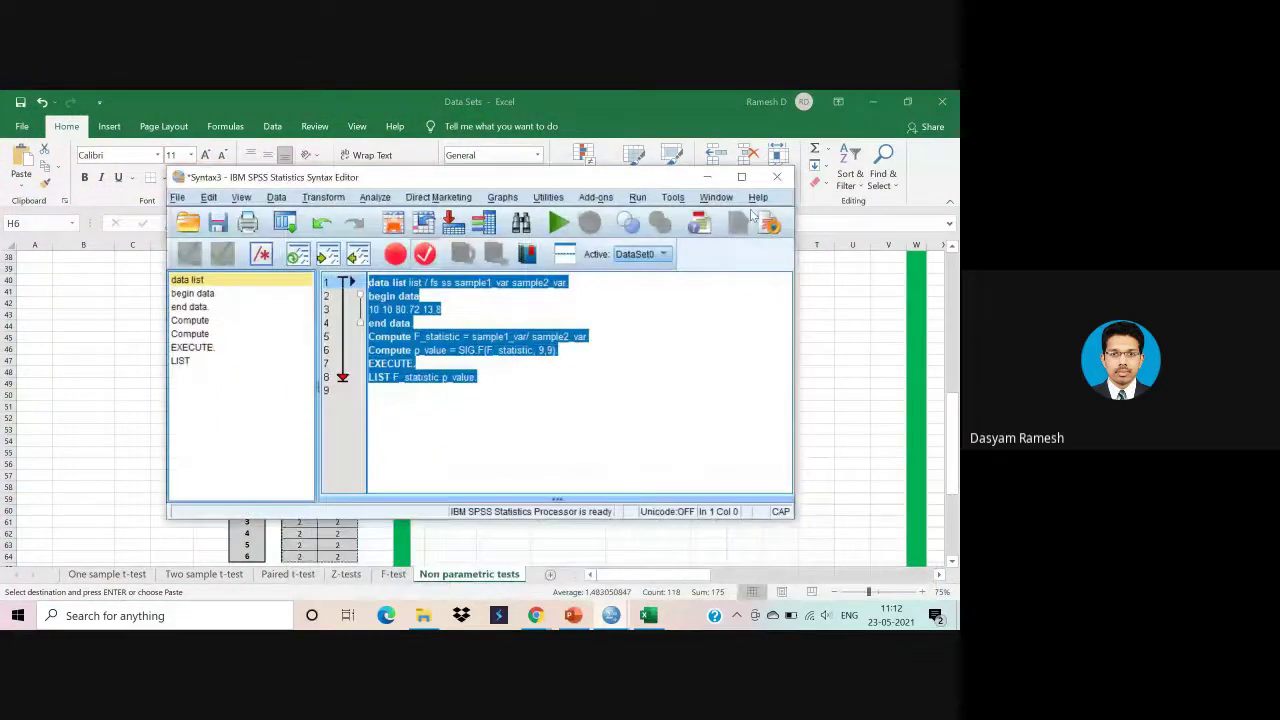
click(777, 177)
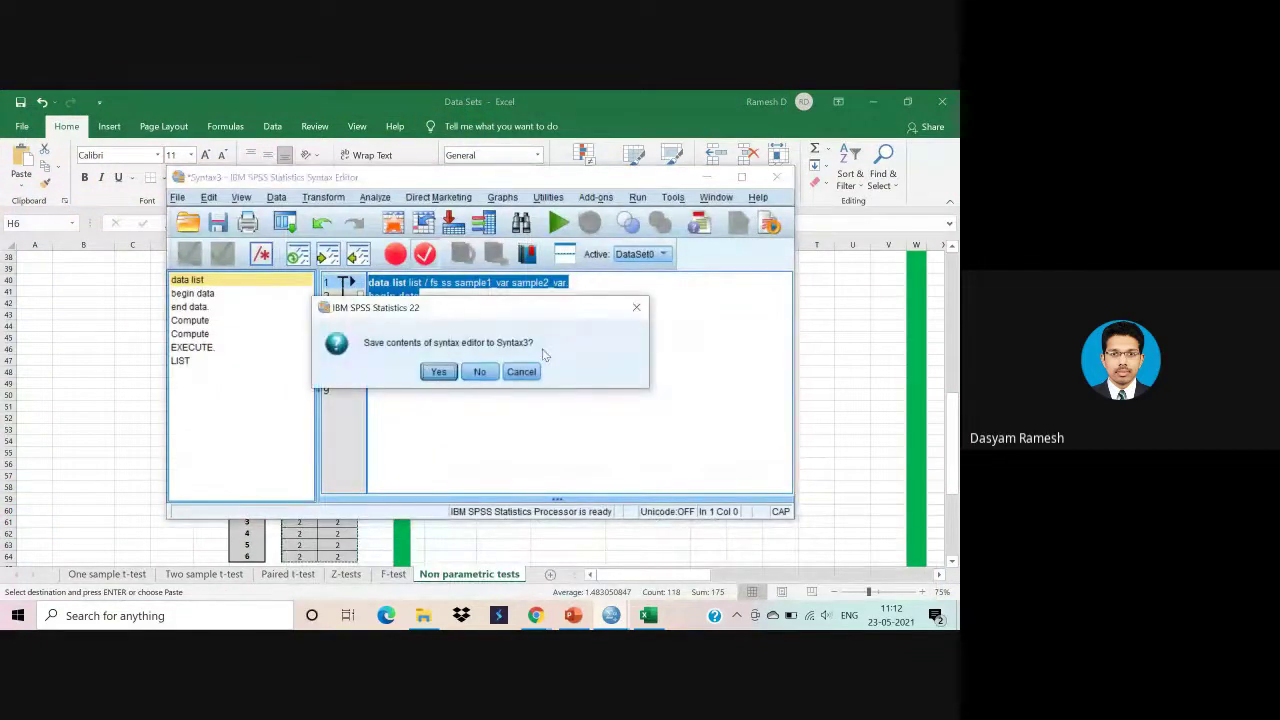
click(478, 372)
mouse_move(611, 615)
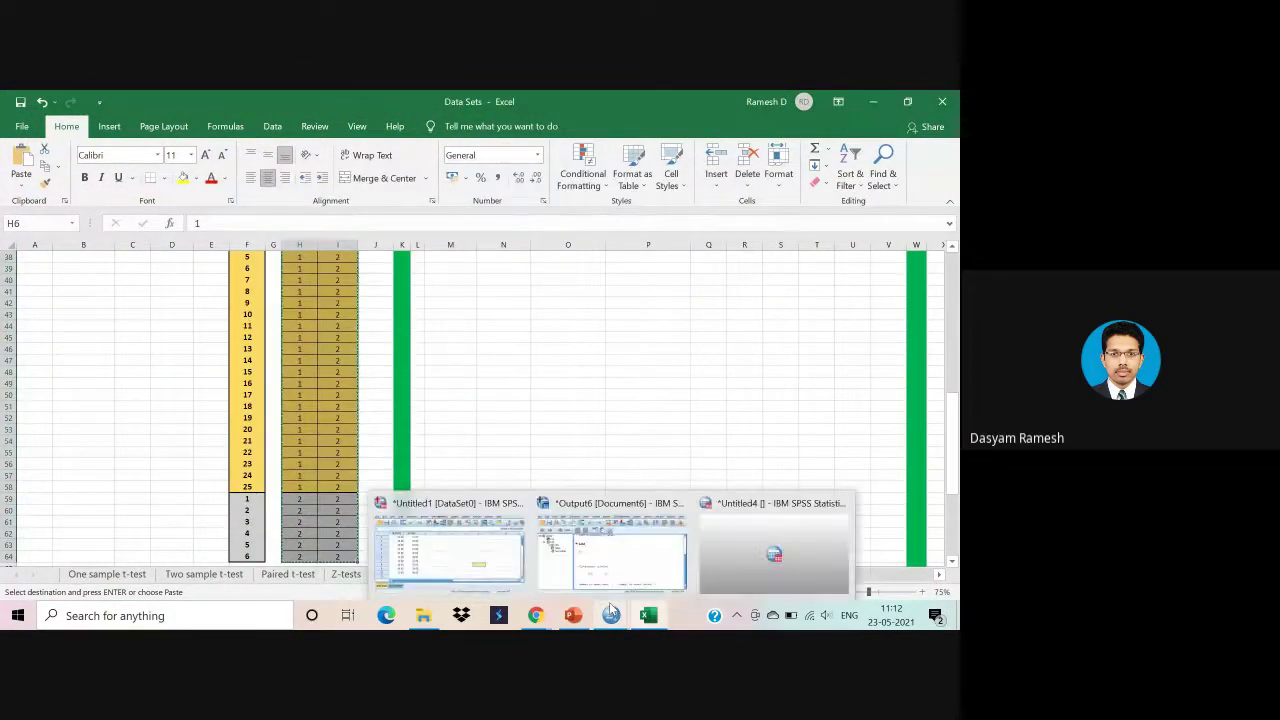
click(611, 558)
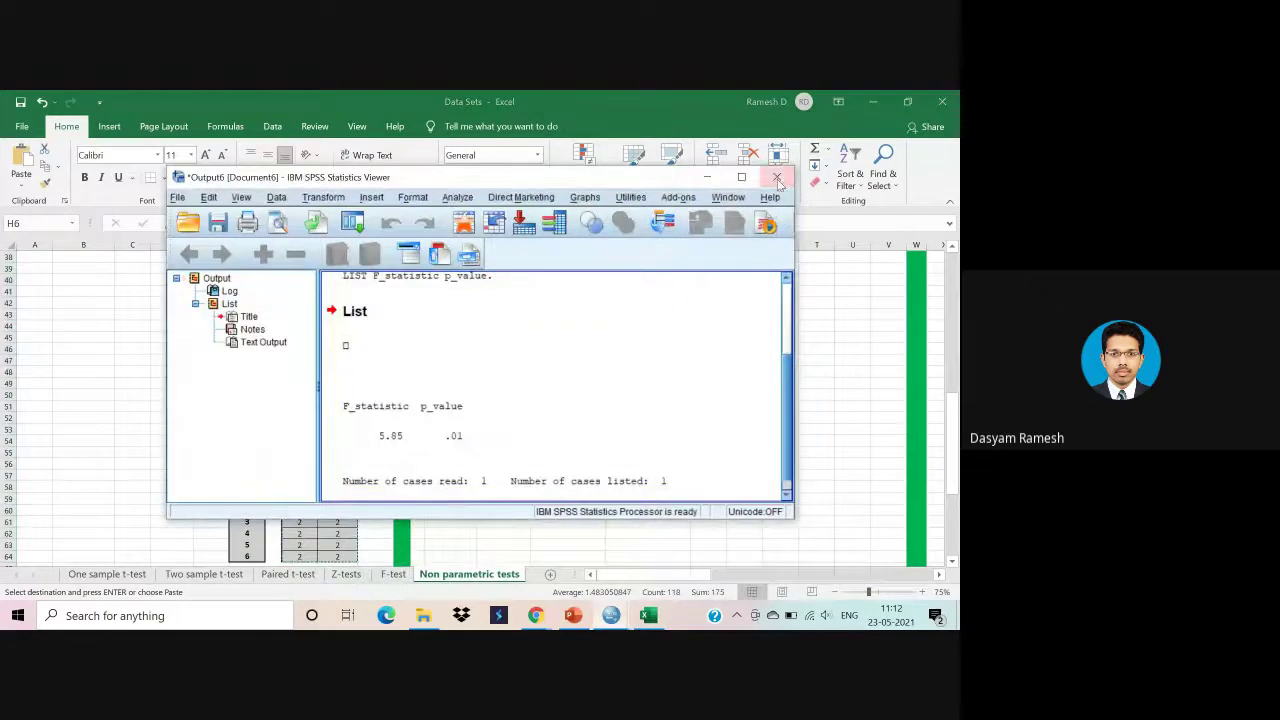
click(779, 178)
click(477, 371)
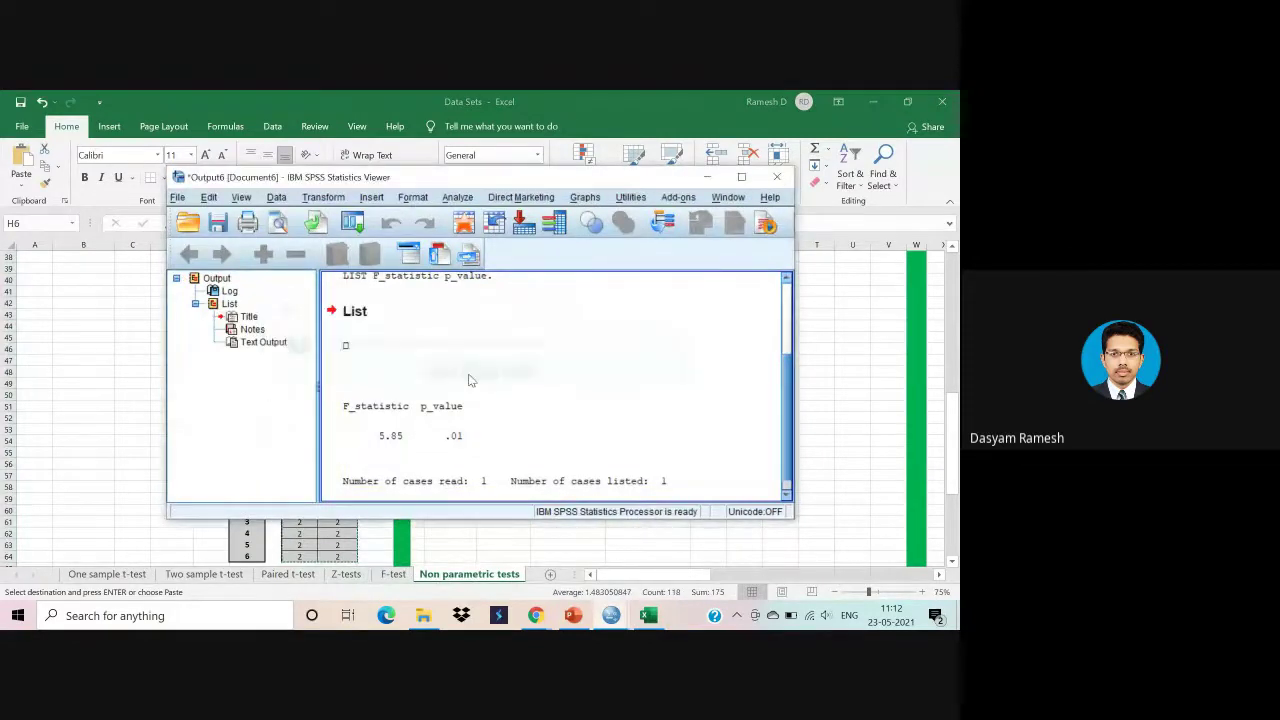
Paste the copied values into the Untitled1 dataset, starting at row 1 of the first empty column after AFTER.
mouse_move(611, 615)
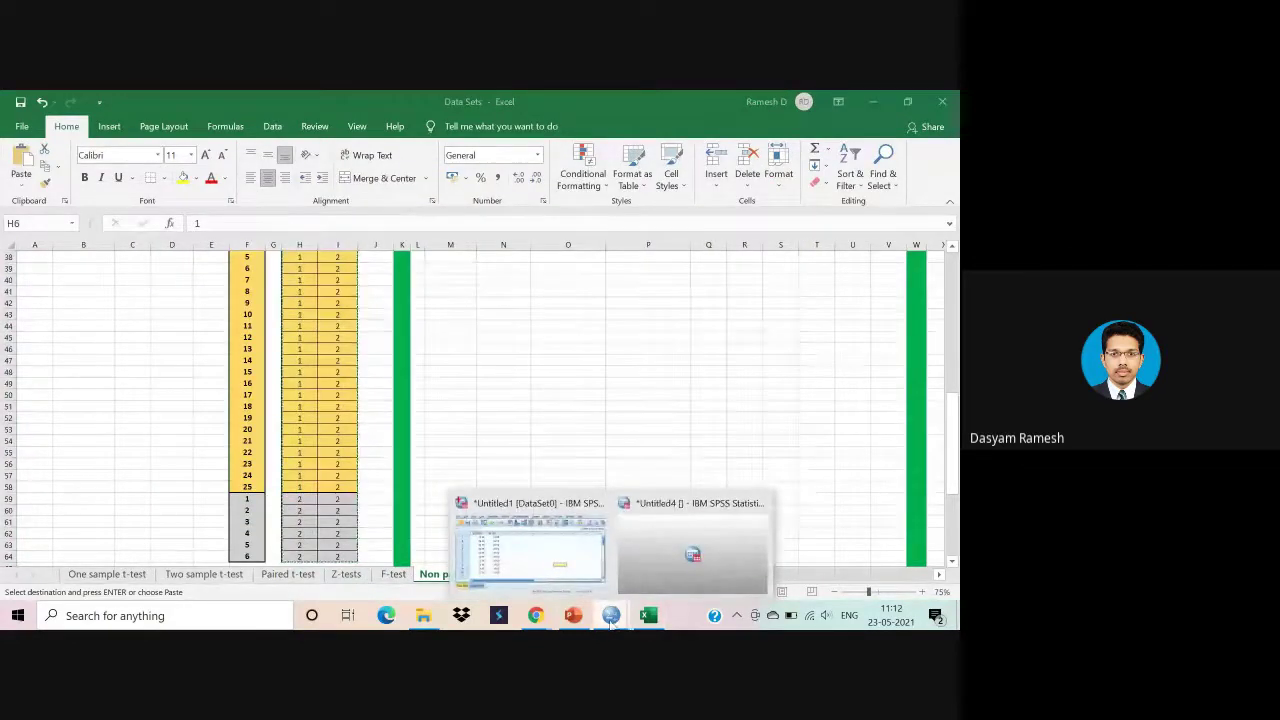
click(559, 566)
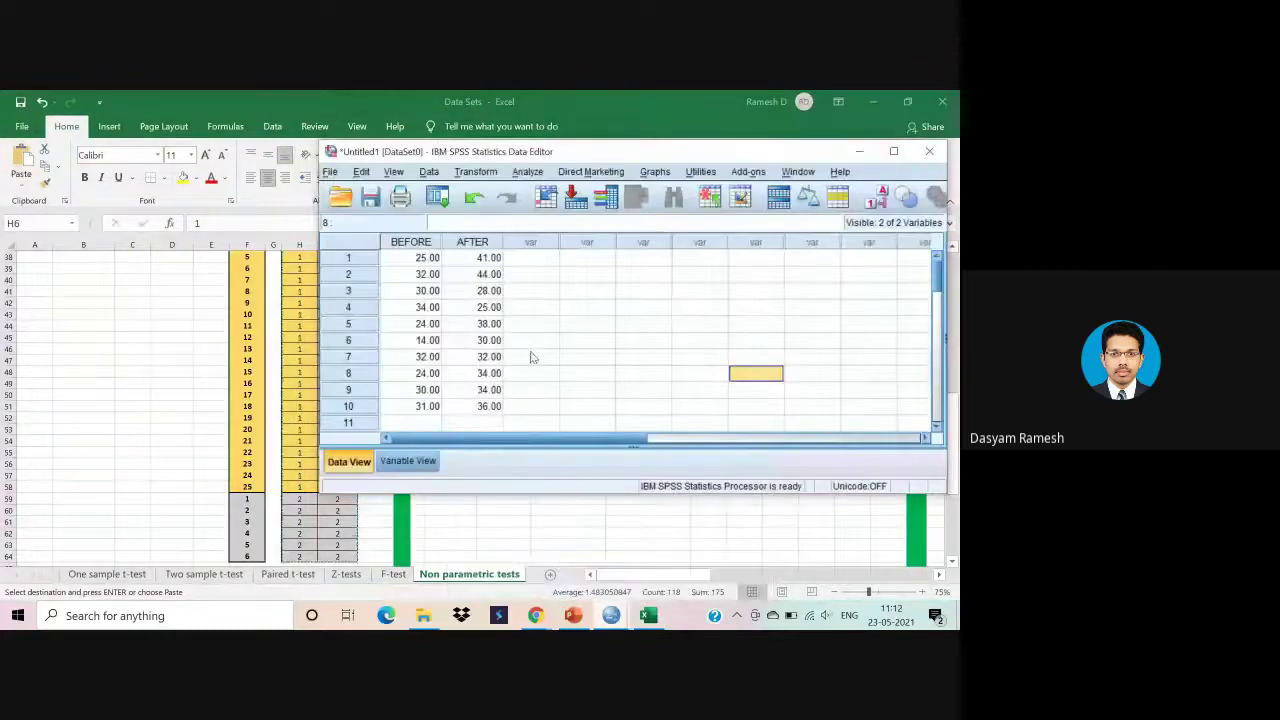
click(530, 246)
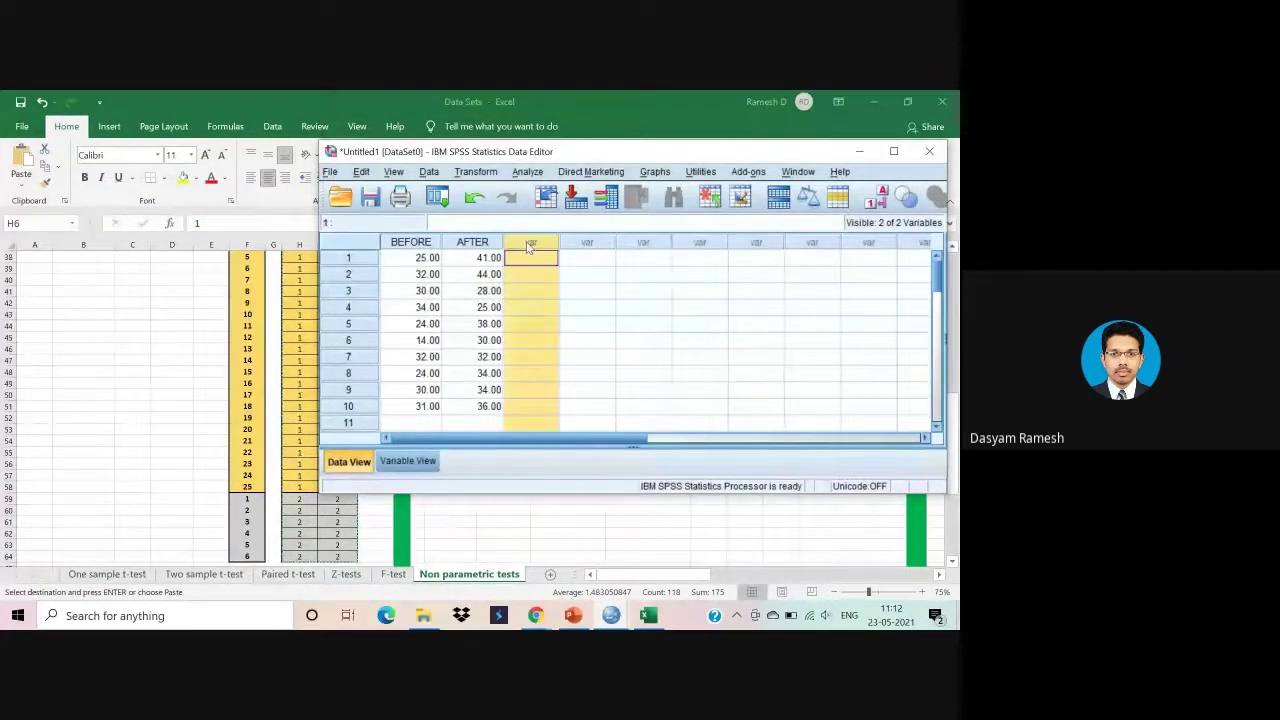
click(533, 258)
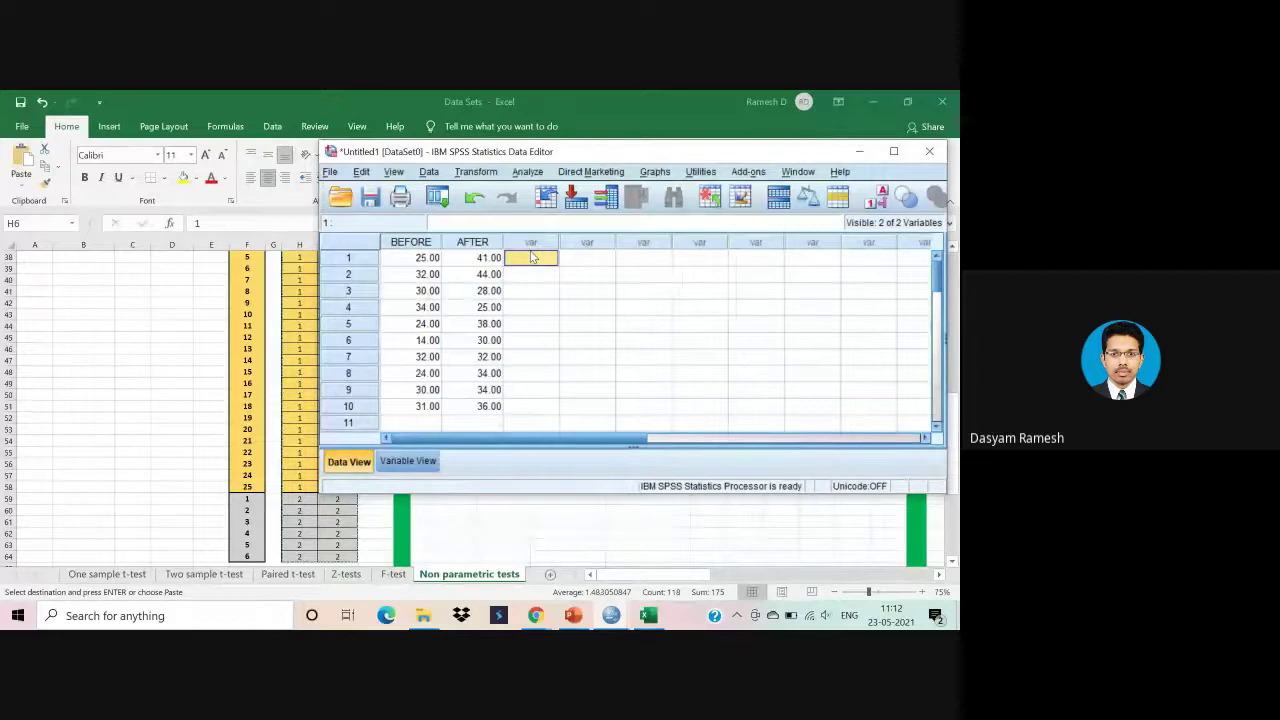
key(ctrl+v)
Delete the old BEFORE and AFTER variables from the Untitled1 dataset.
drag(490, 247, 372, 246)
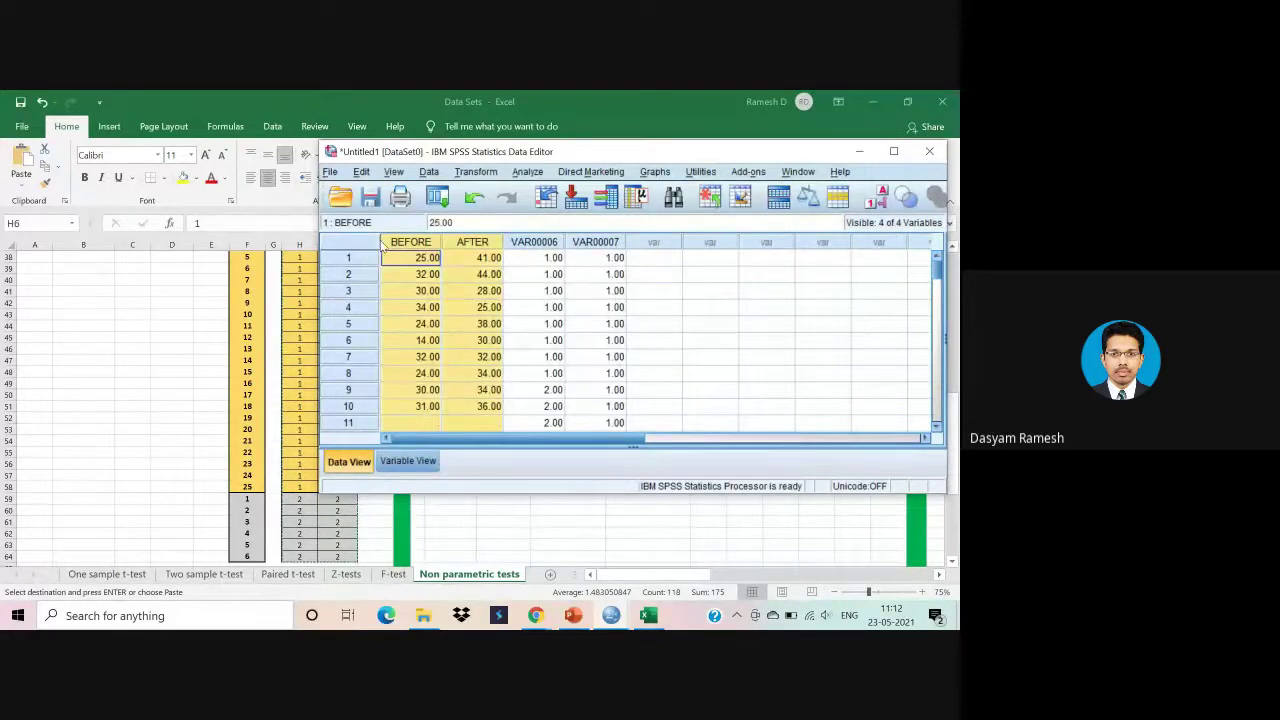
right_click(392, 247)
click(420, 304)
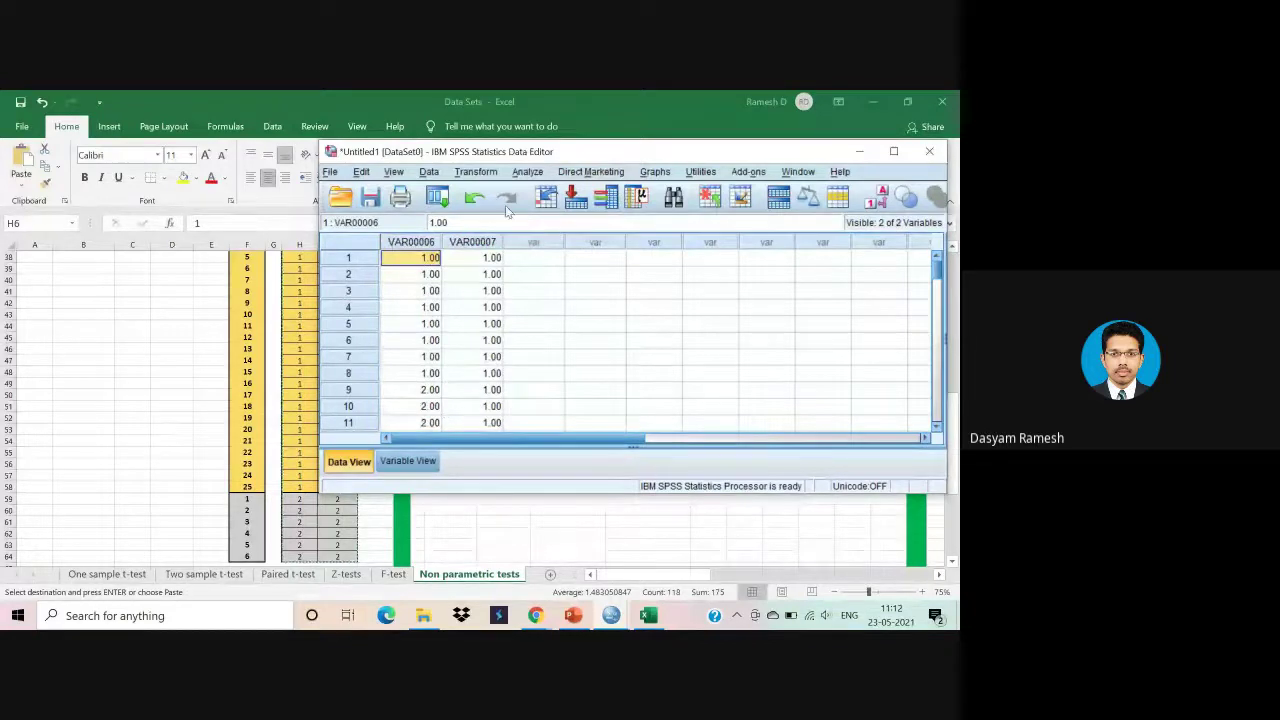
drag(549, 157, 573, 241)
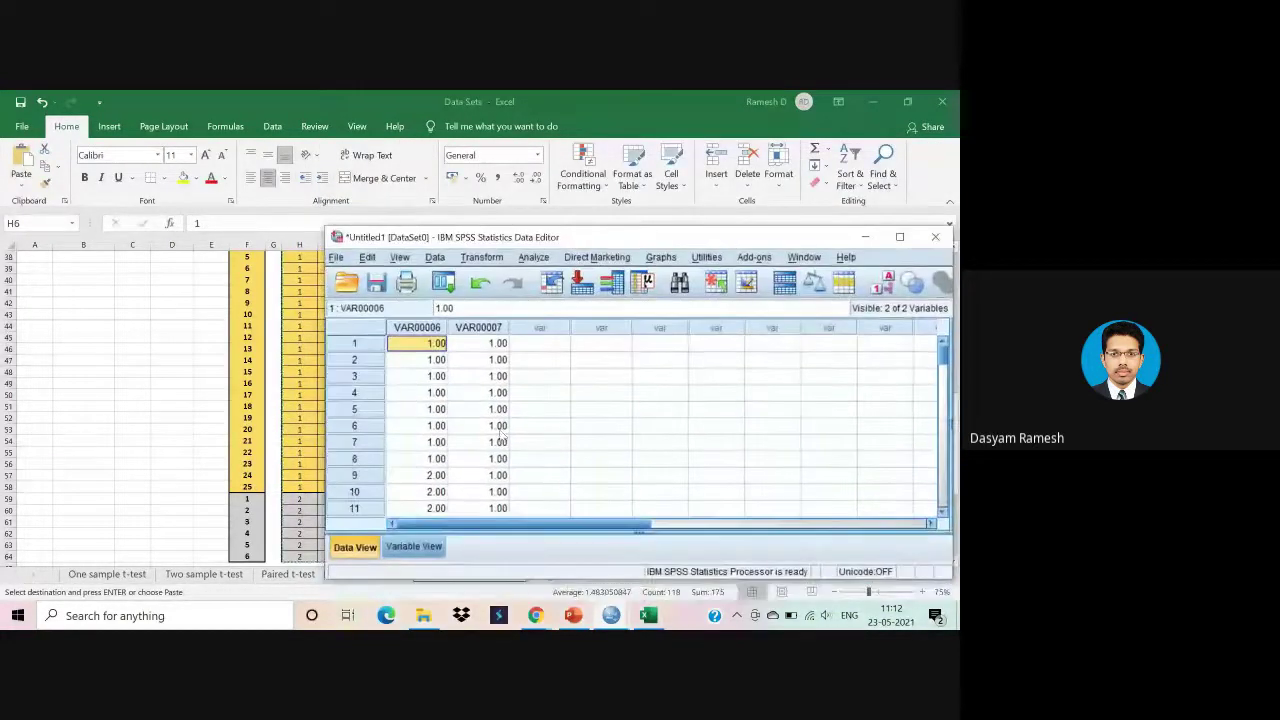
Rename the two pasted variables as EDUCATION and REGION.
click(428, 540)
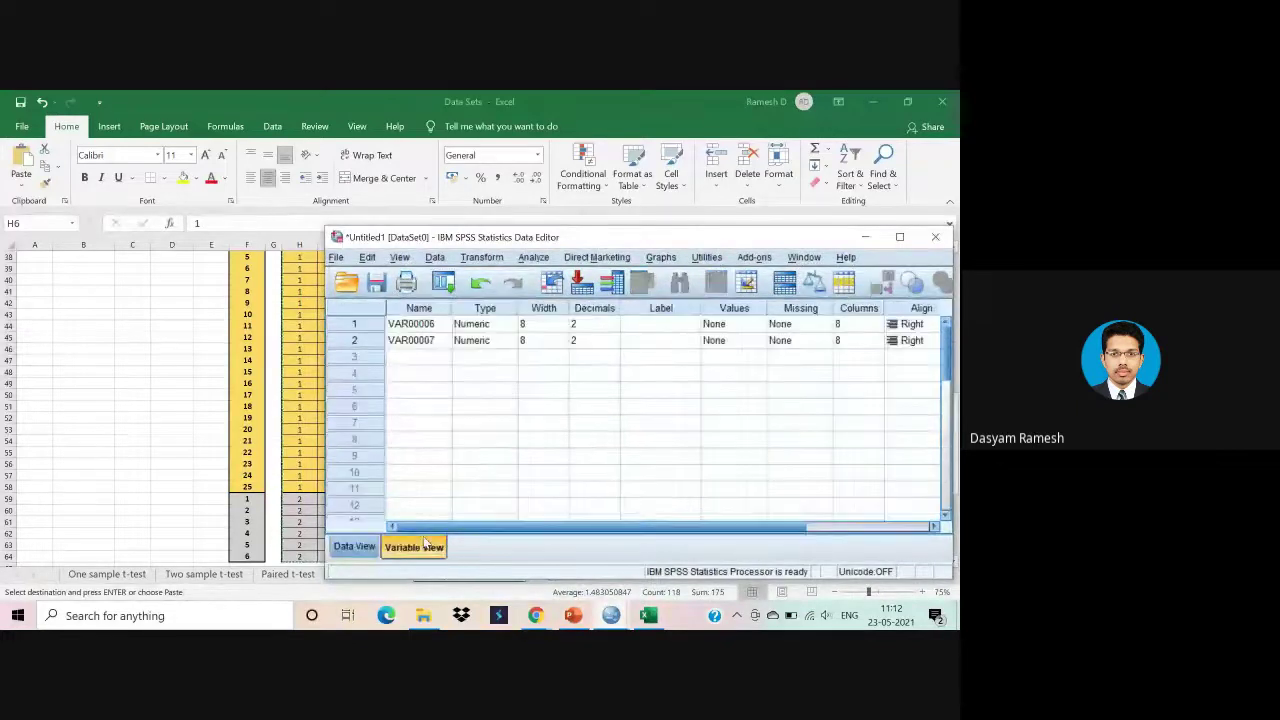
click(430, 324)
text(EDU)
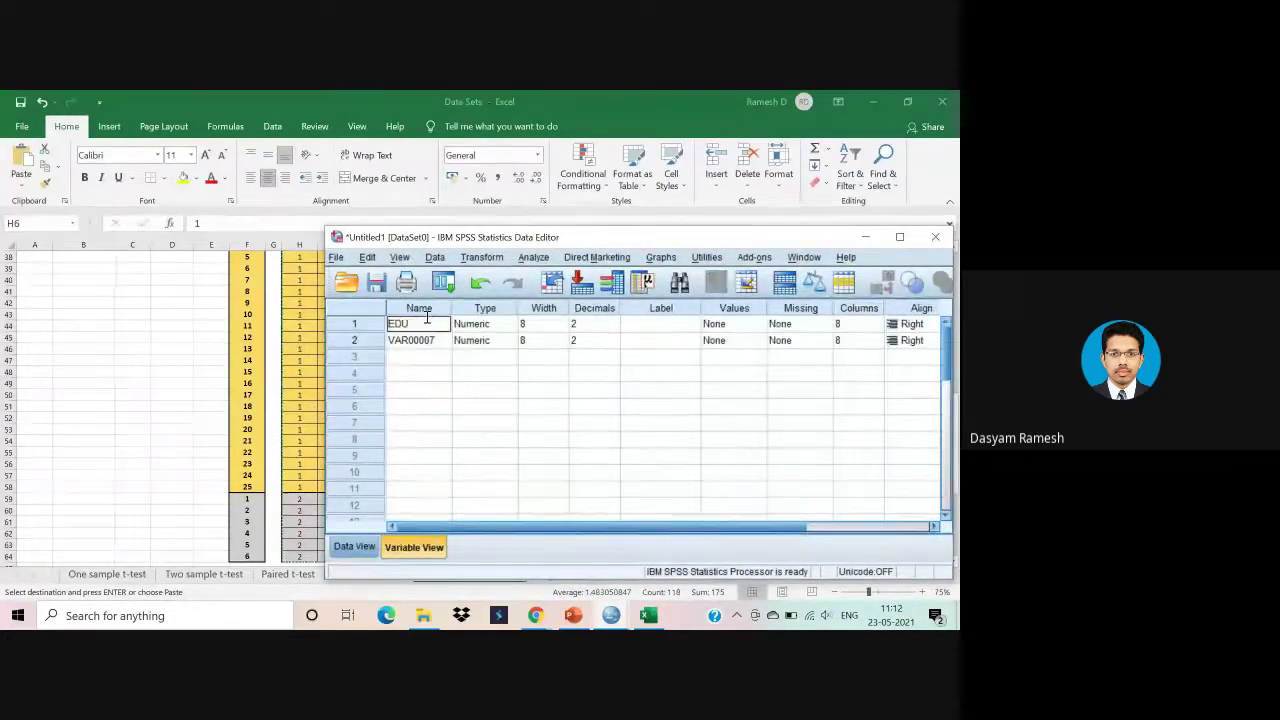
text(CATION)
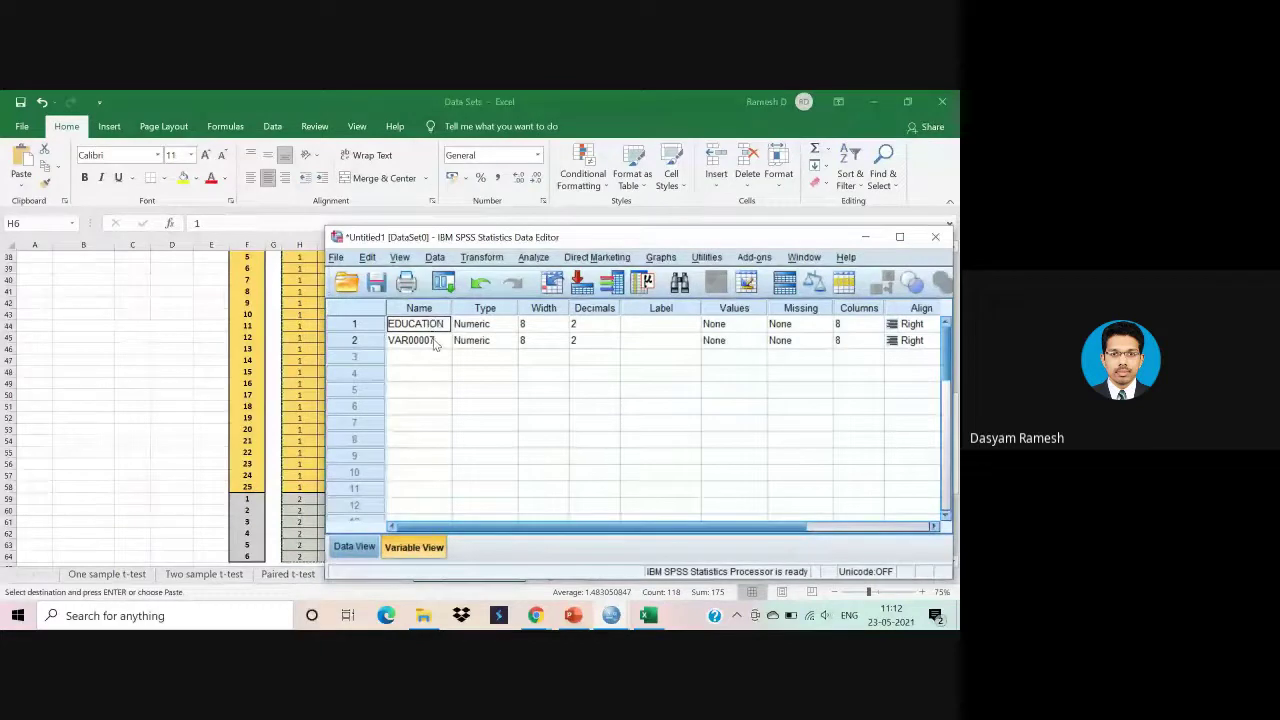
click(434, 340)
text(REGION)
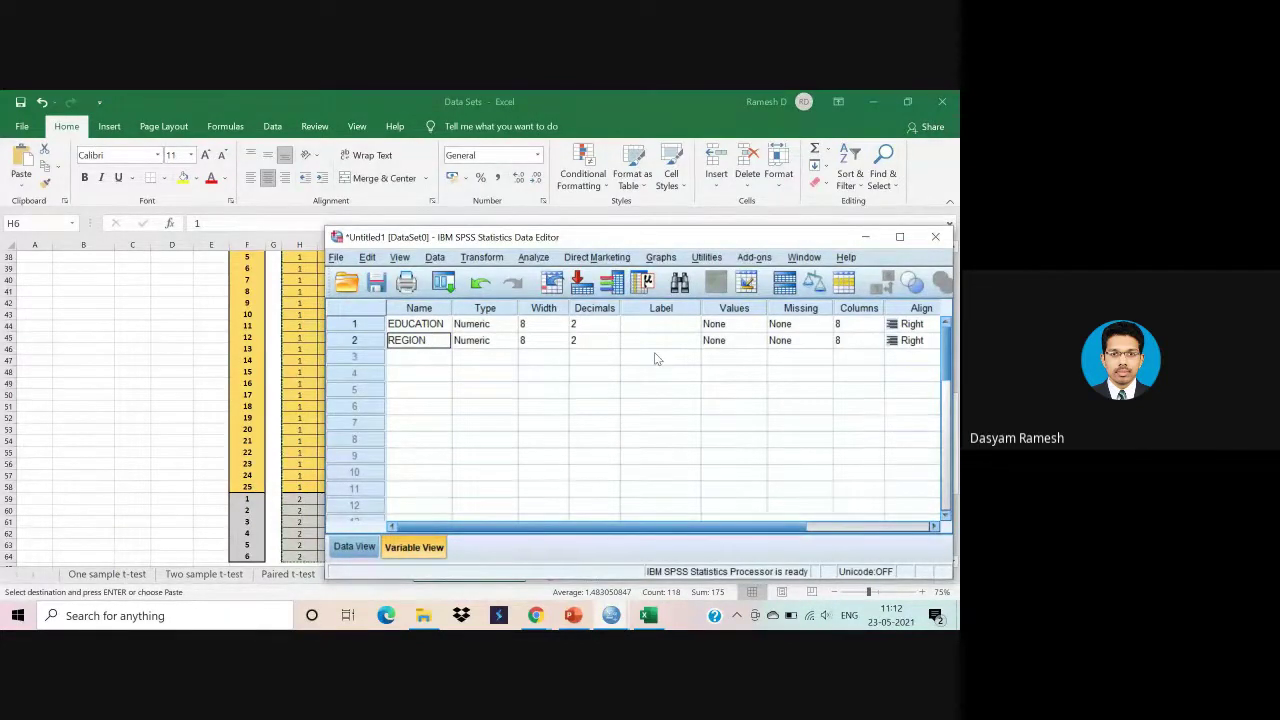
click(745, 328)
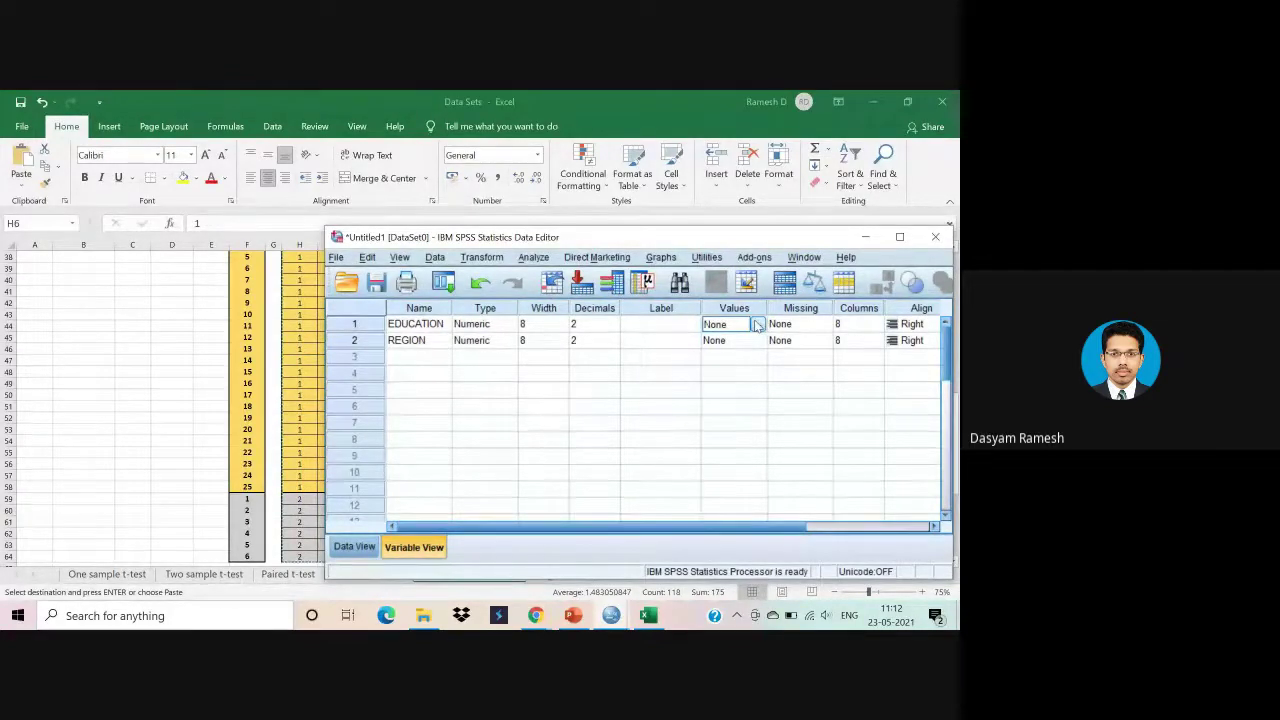
click(757, 325)
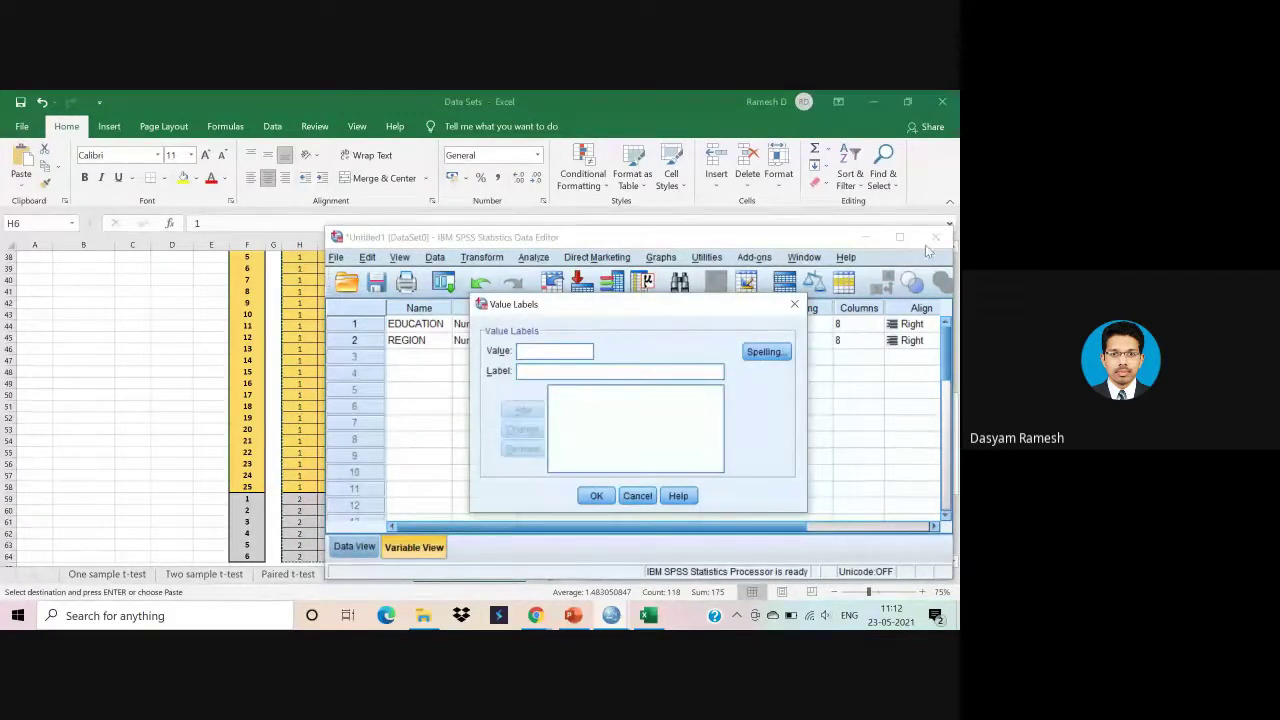
click(794, 304)
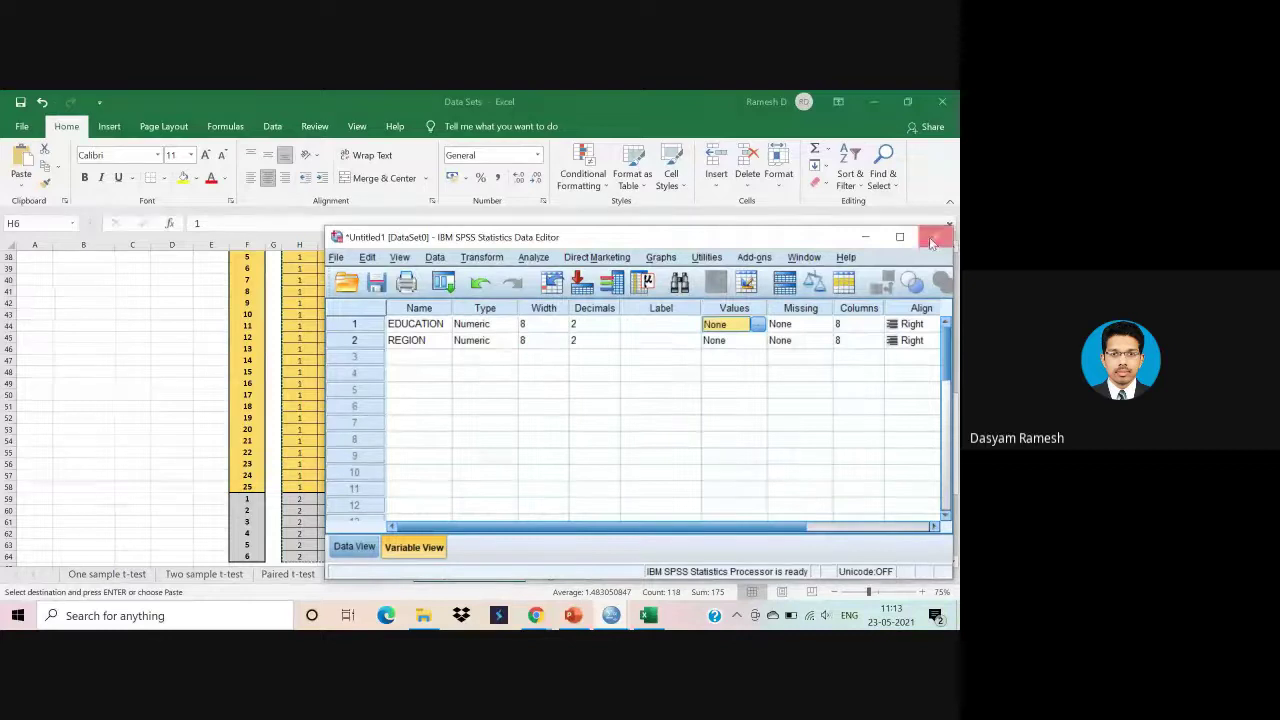
Close the Untitled1 dataset without saving its changes.
click(931, 240)
click(788, 357)
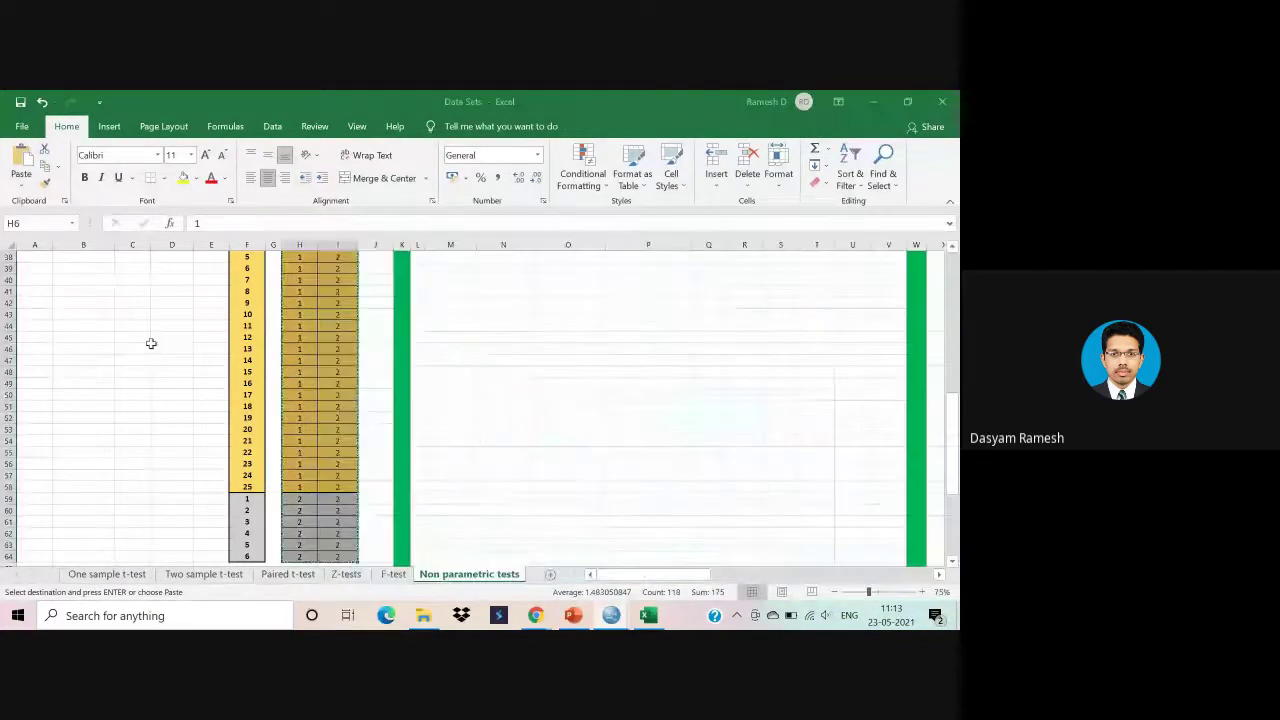
scroll(151, 343, up, 12)
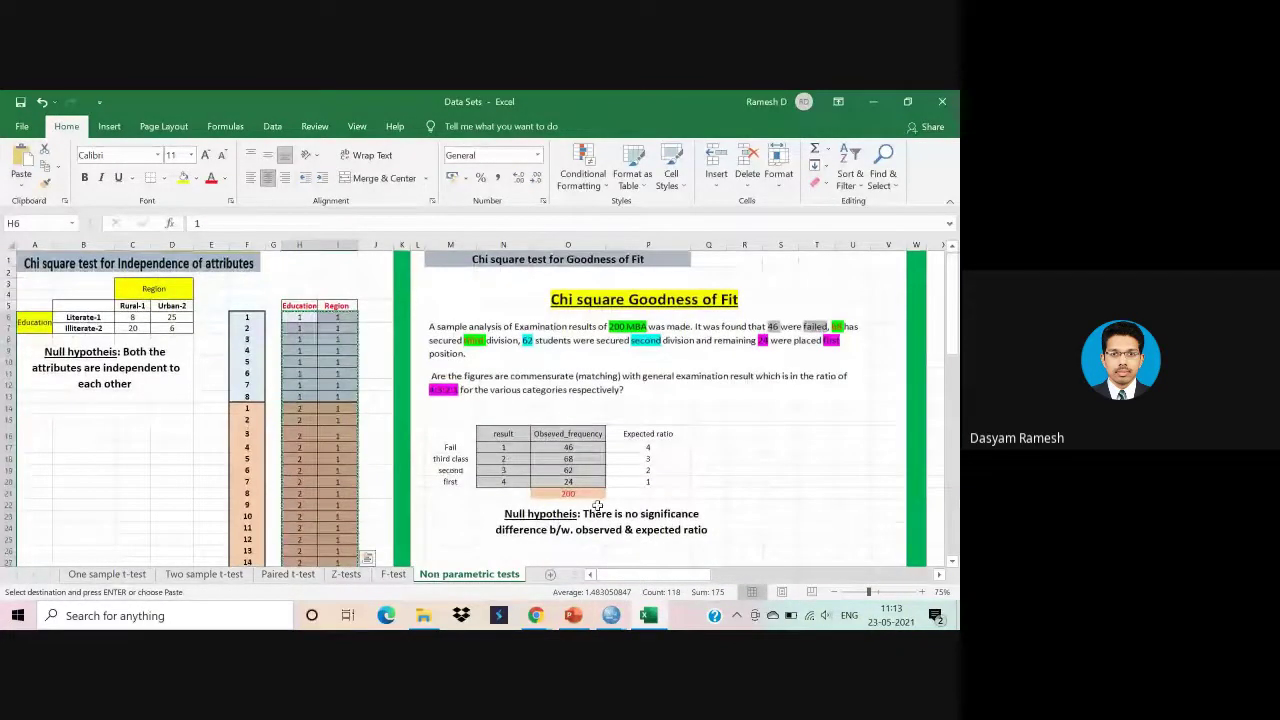
mouse_move(611, 617)
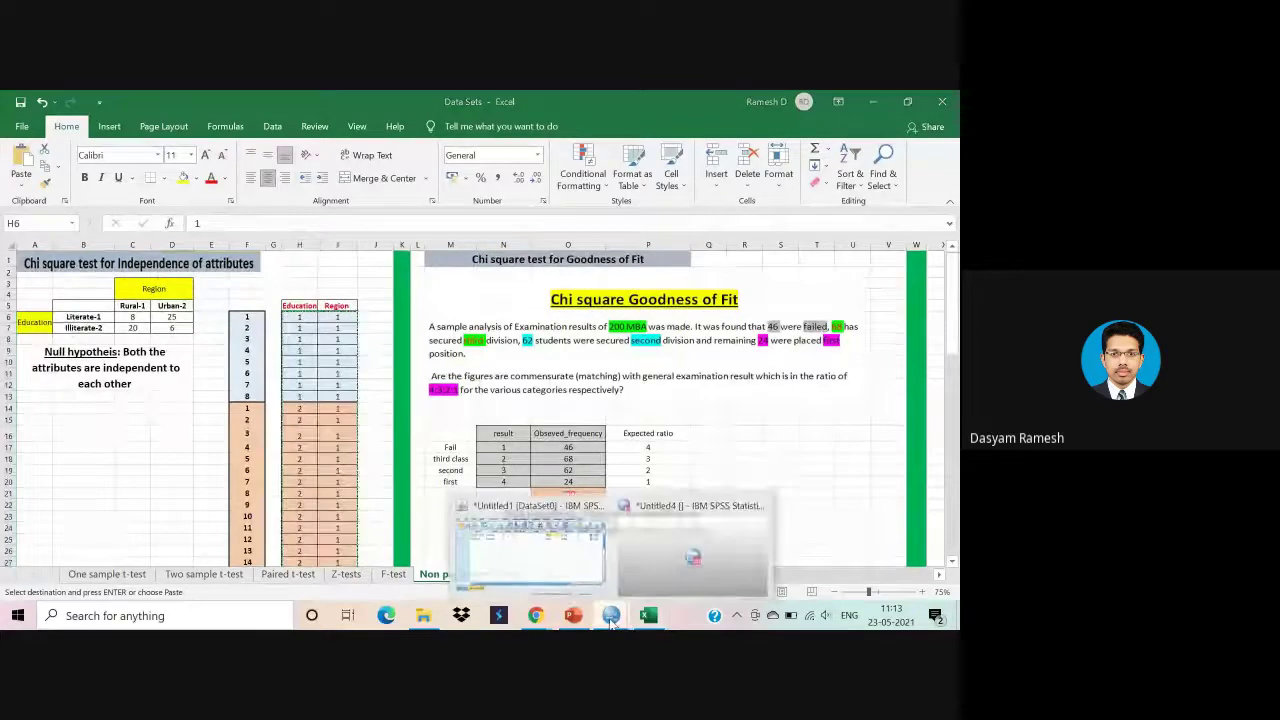
click(566, 550)
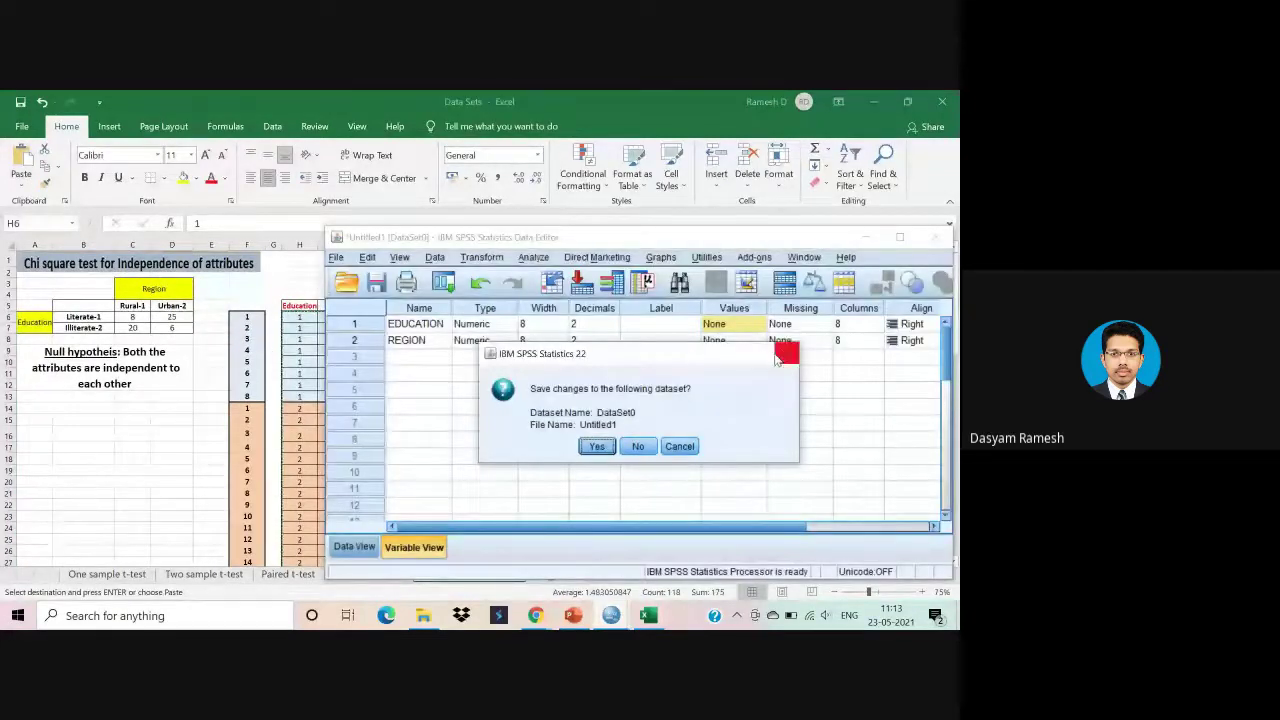
click(638, 446)
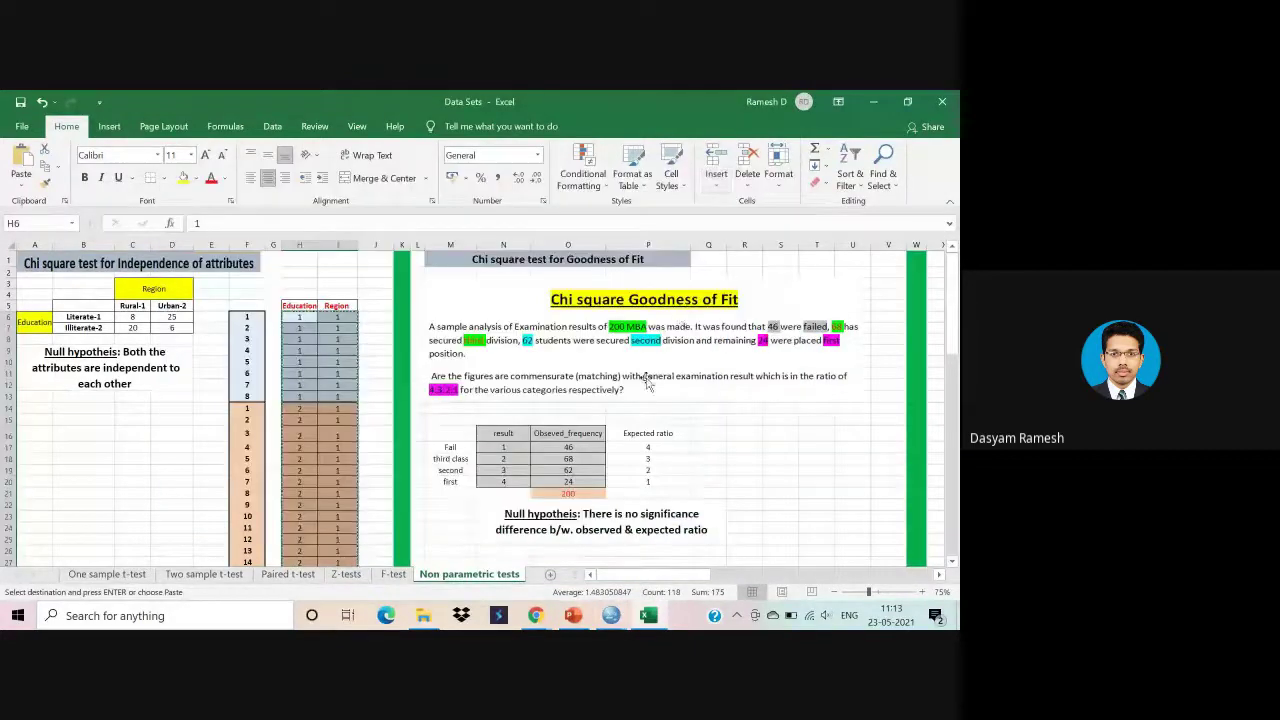
Open the Untitled4 dataset in SPSS and clear all its F-test variables, from fs to p_value, to leave it empty.
mouse_move(612, 612)
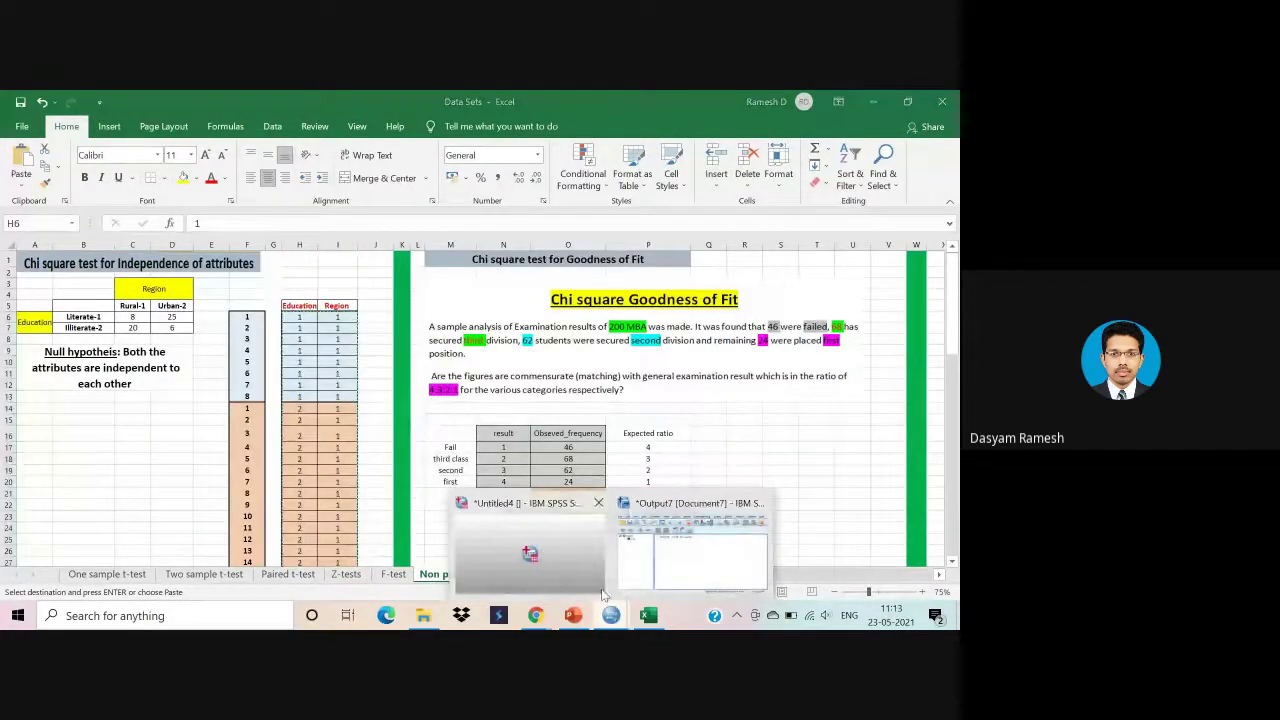
click(590, 575)
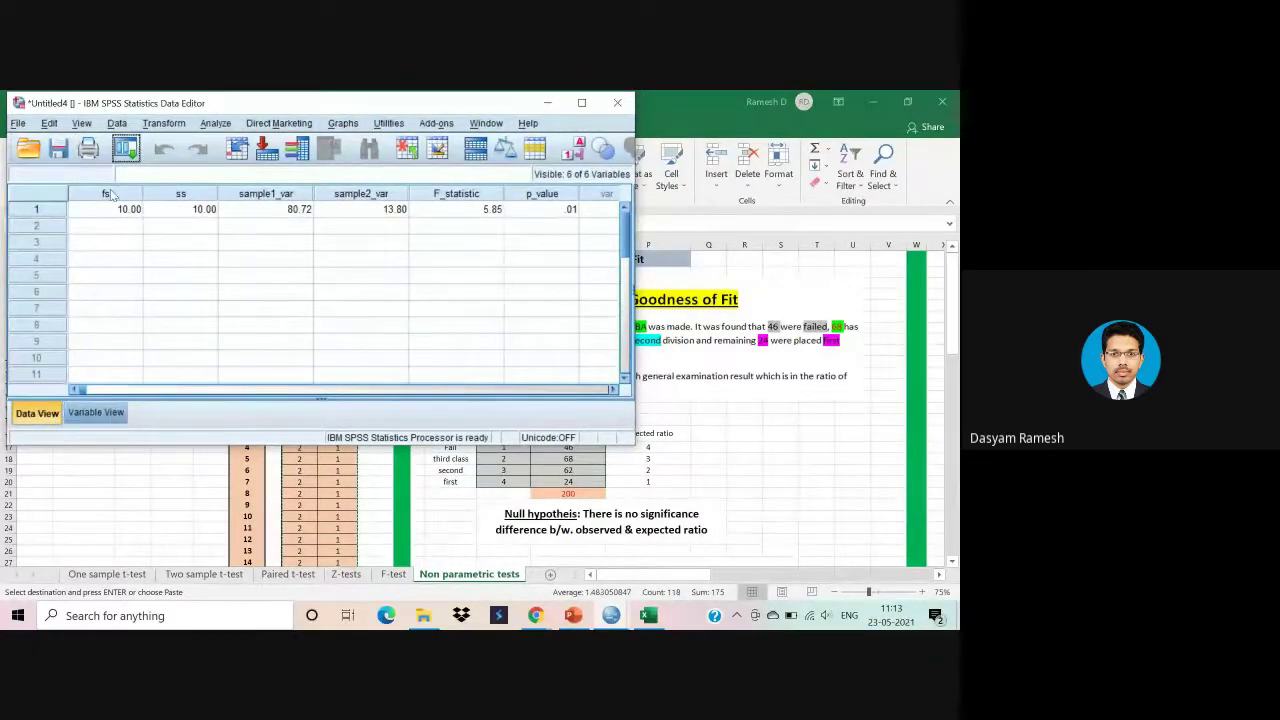
drag(112, 195, 175, 200)
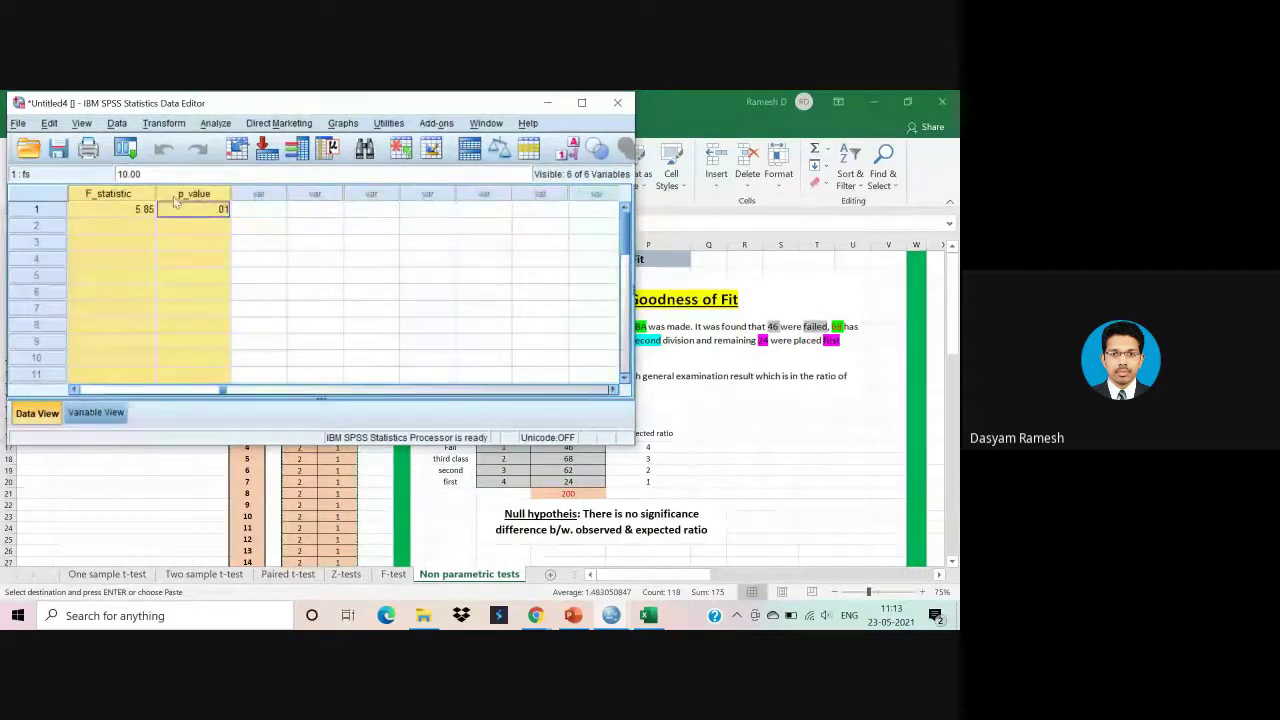
right_click(175, 200)
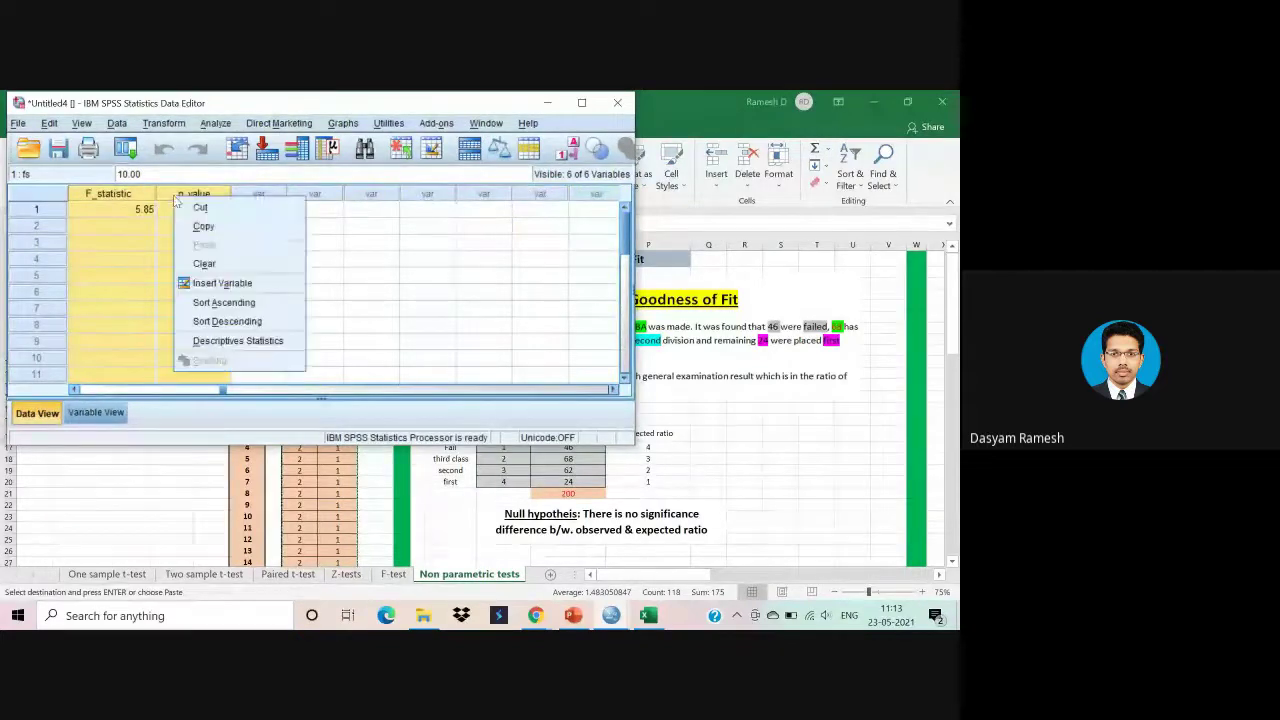
click(200, 262)
drag(260, 96, 627, 206)
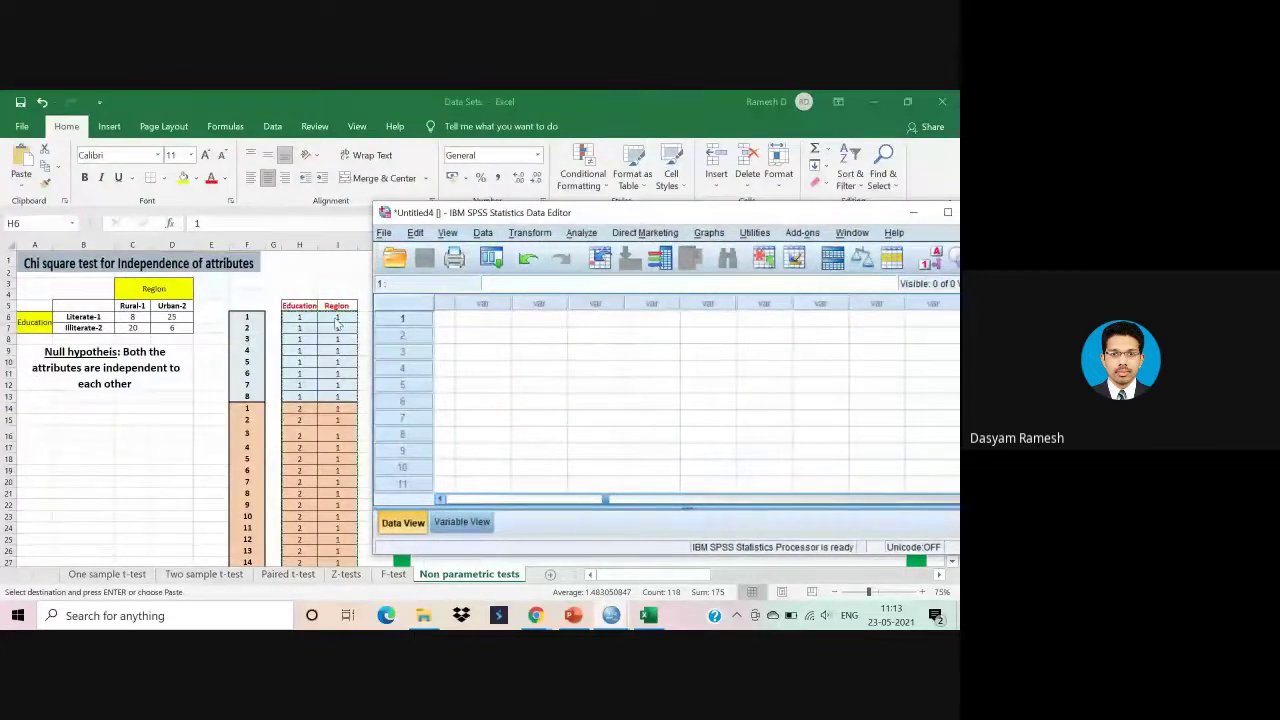
In the Excel sheet, copy all the coded Education and Region values, from the first data row to the end of both columns.
click(302, 316)
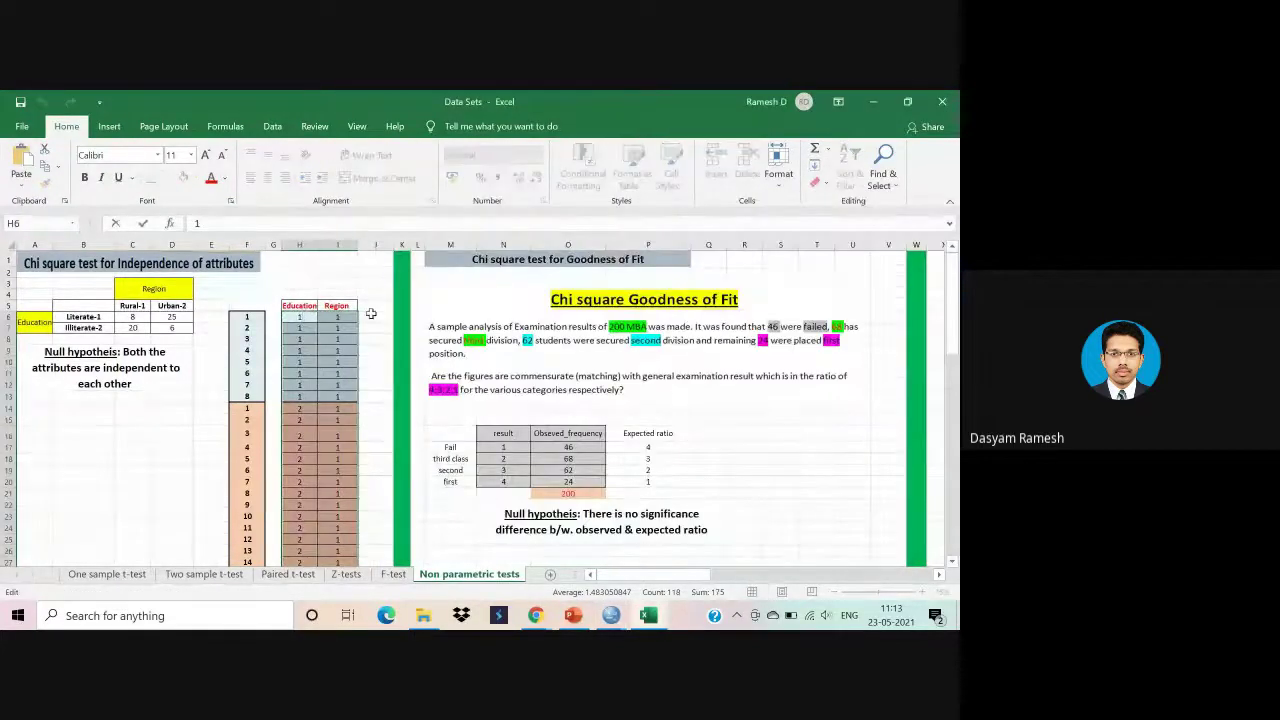
drag(337, 317, 341, 373)
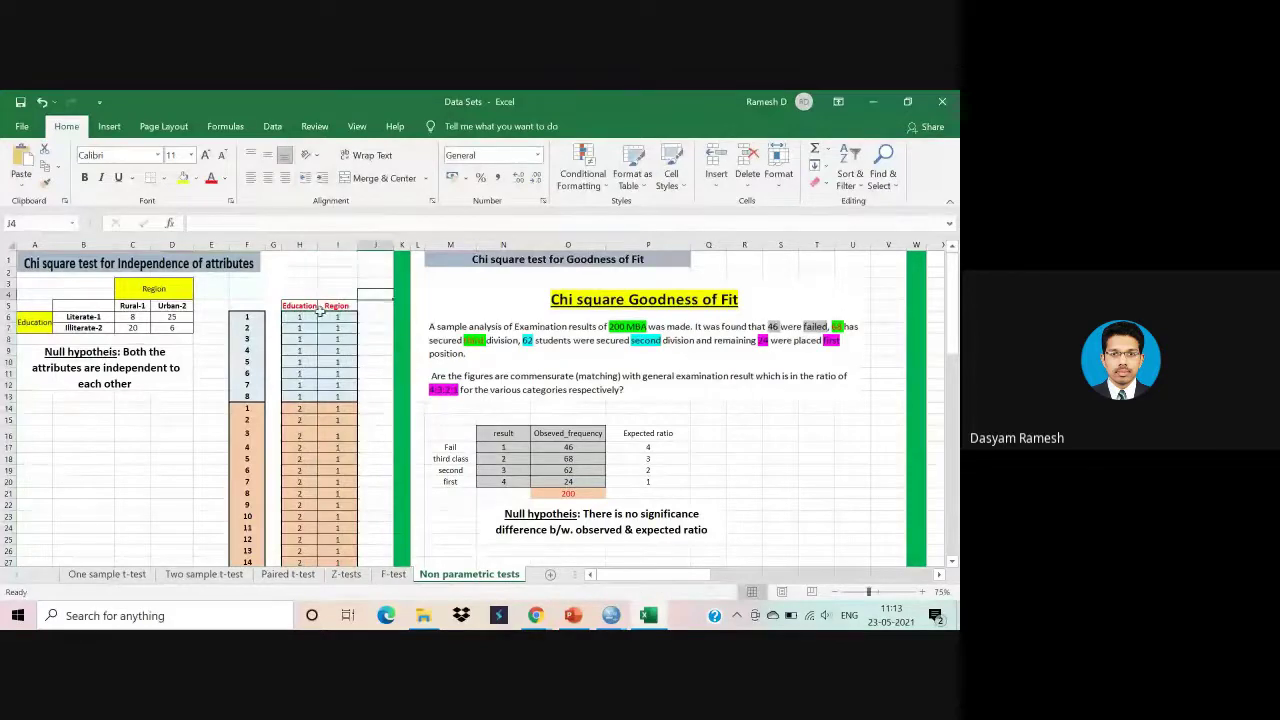
drag(299, 317, 327, 349)
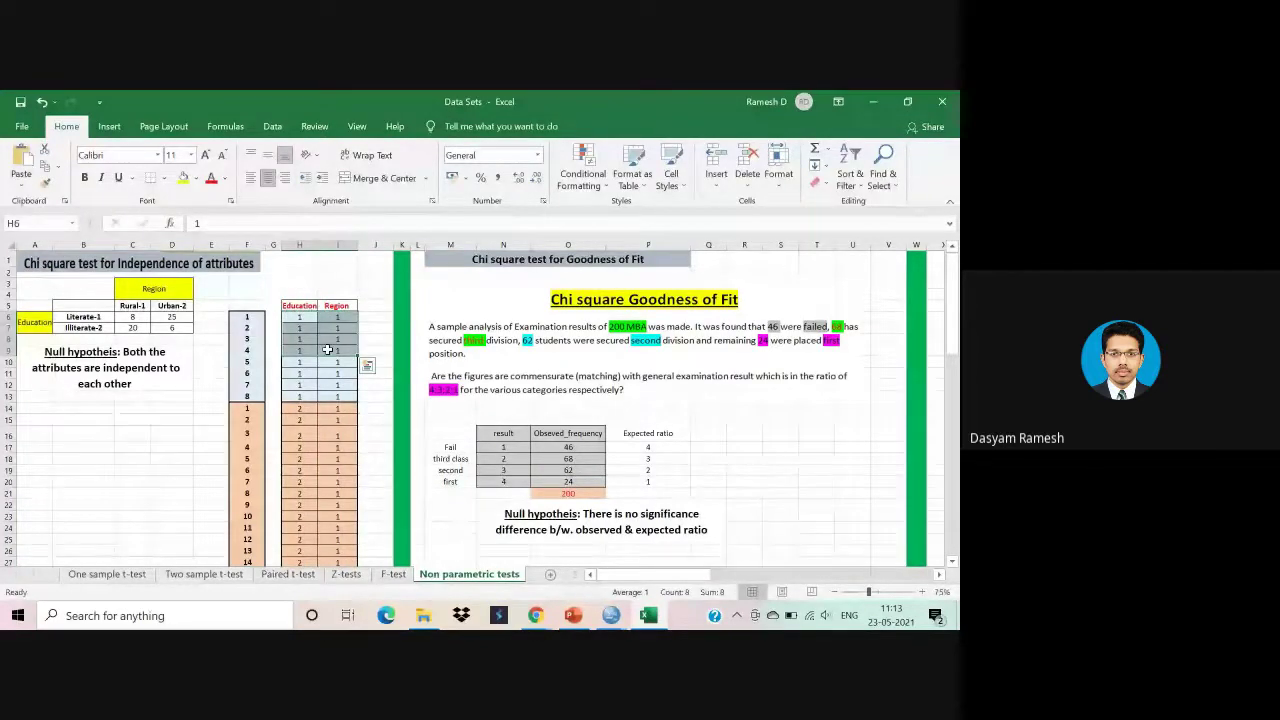
key(ctrl+shift+Down)
key(ctrl+c)
scroll(327, 349, up, 12)
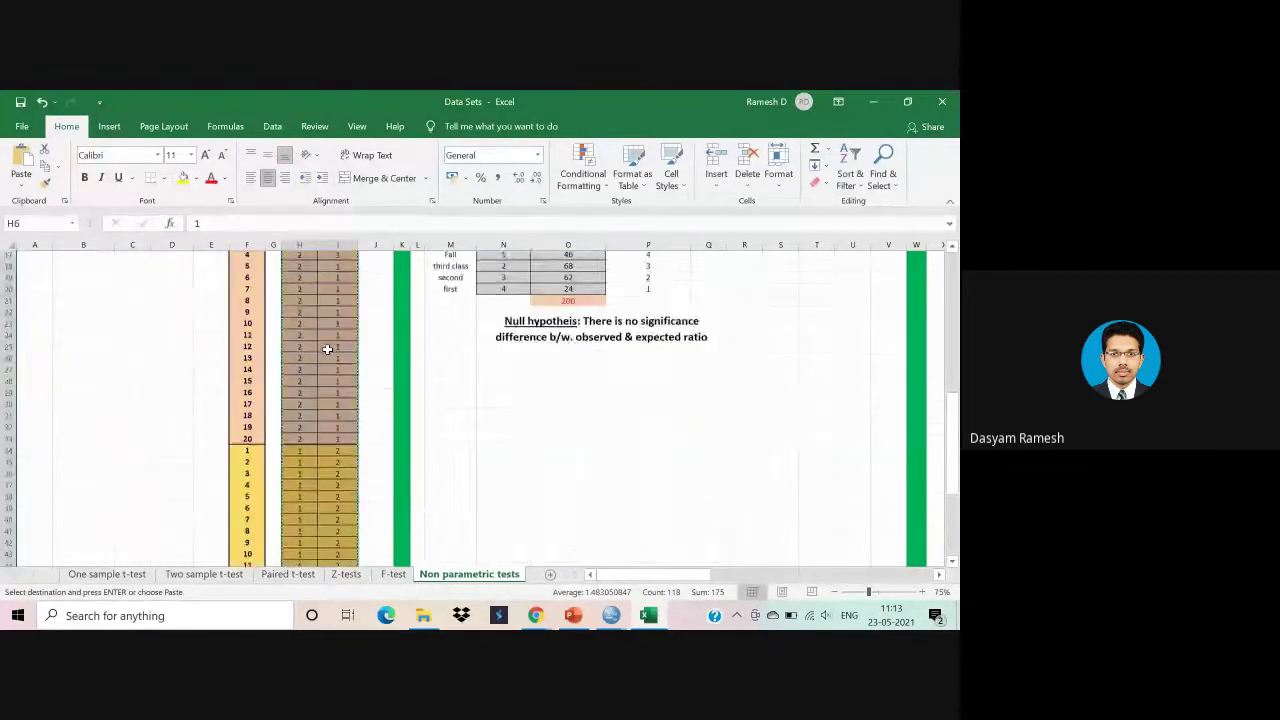
Switch to the Untitled4 dataset in SPSS and paste the copied values starting at the first case of the first variable.
mouse_move(611, 615)
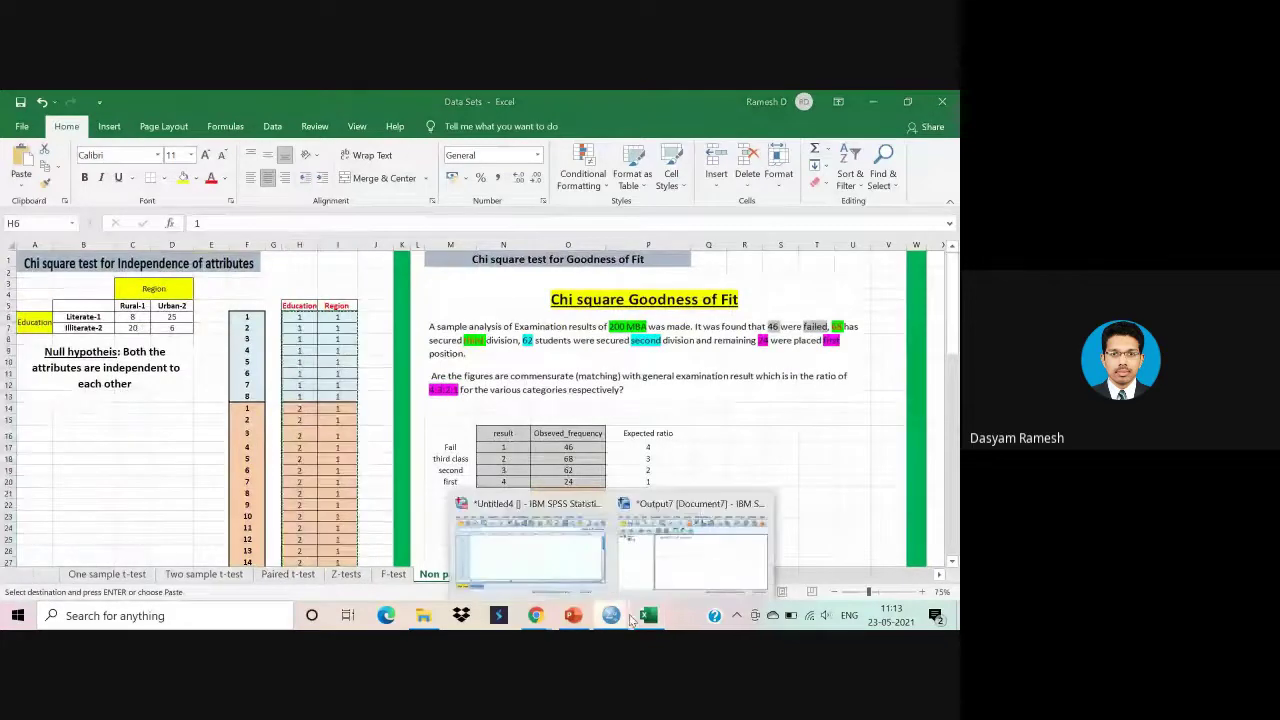
click(553, 561)
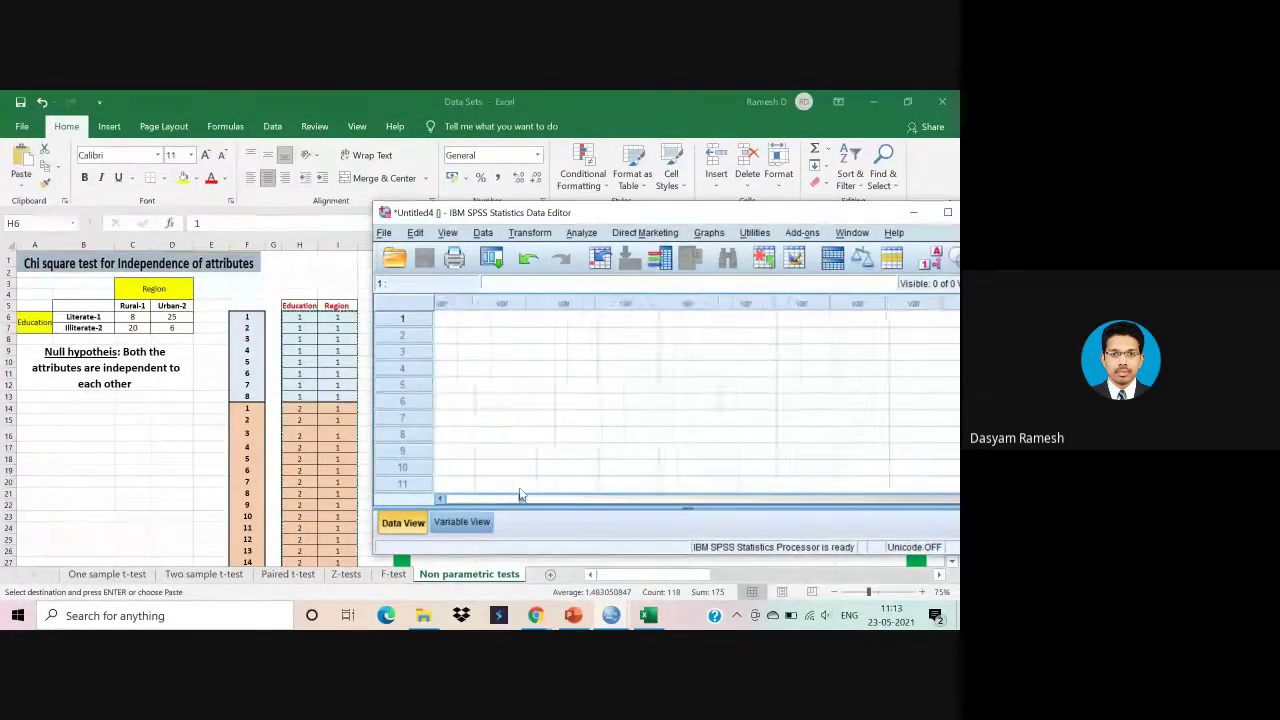
click(470, 319)
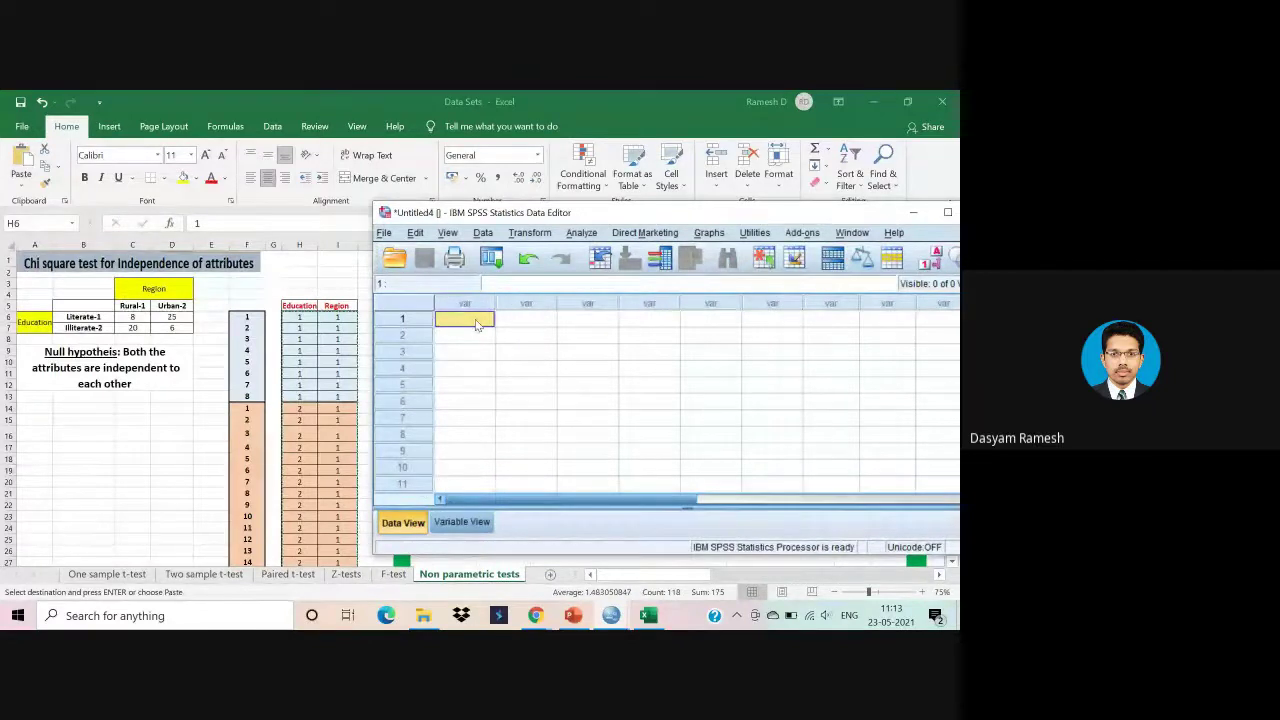
key(ctrl+v)
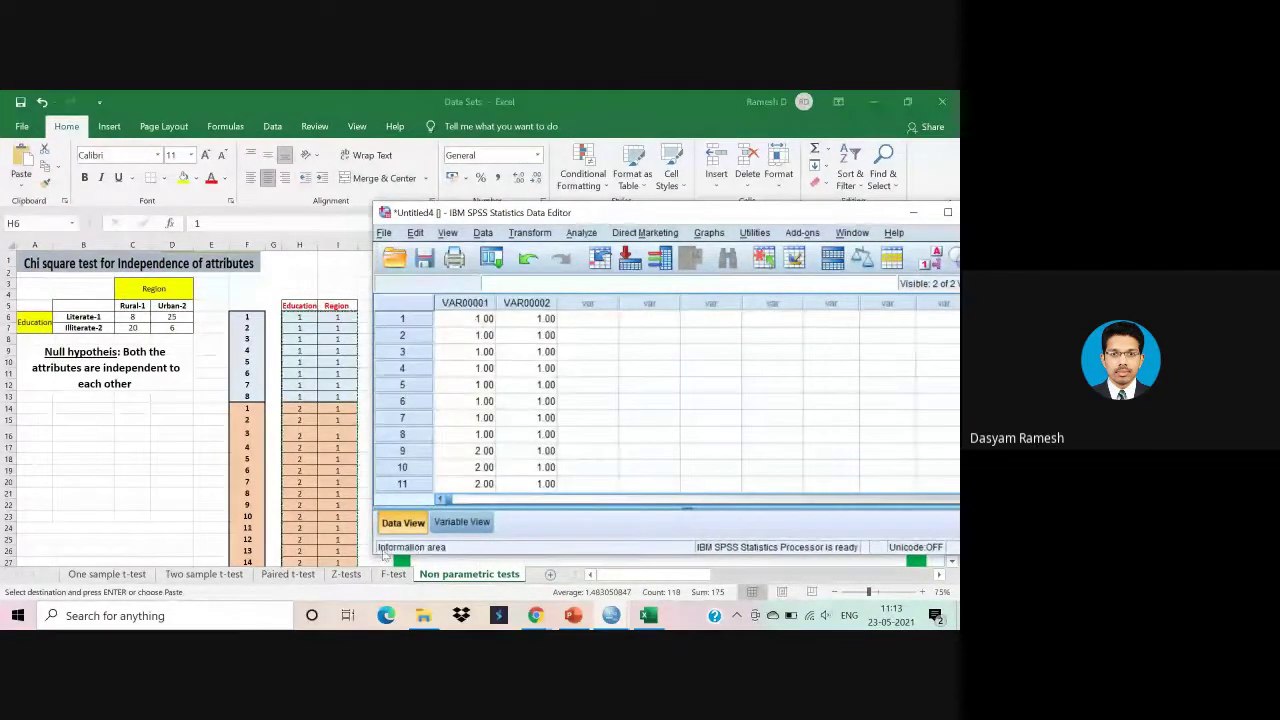
Name the two pasted variables EDUCATION and REGION.
click(458, 522)
click(462, 302)
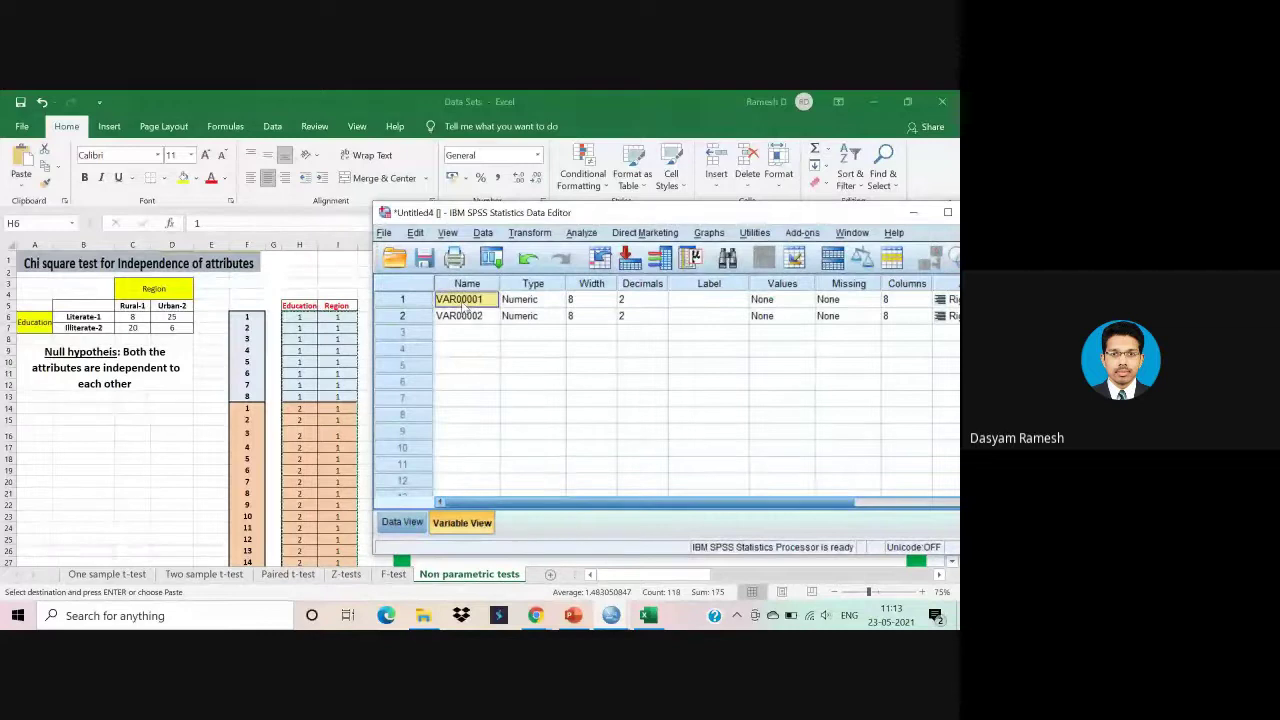
text(EDUCATIO)
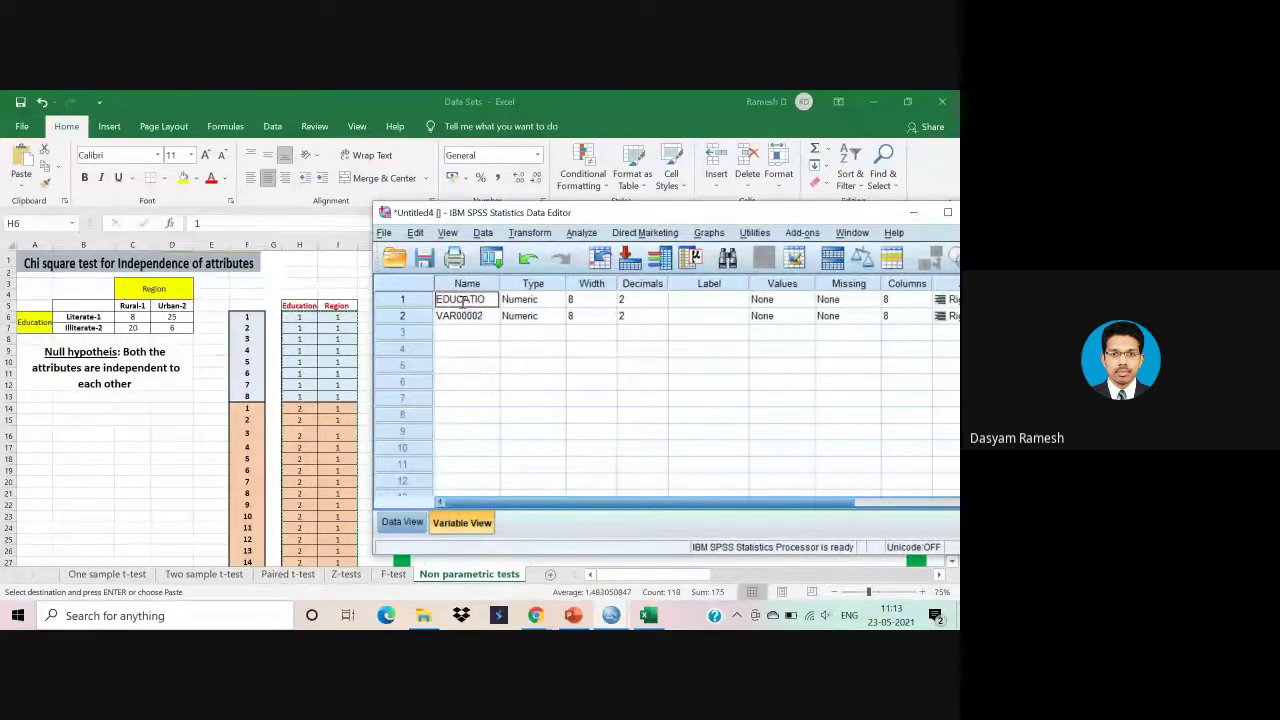
text(N)
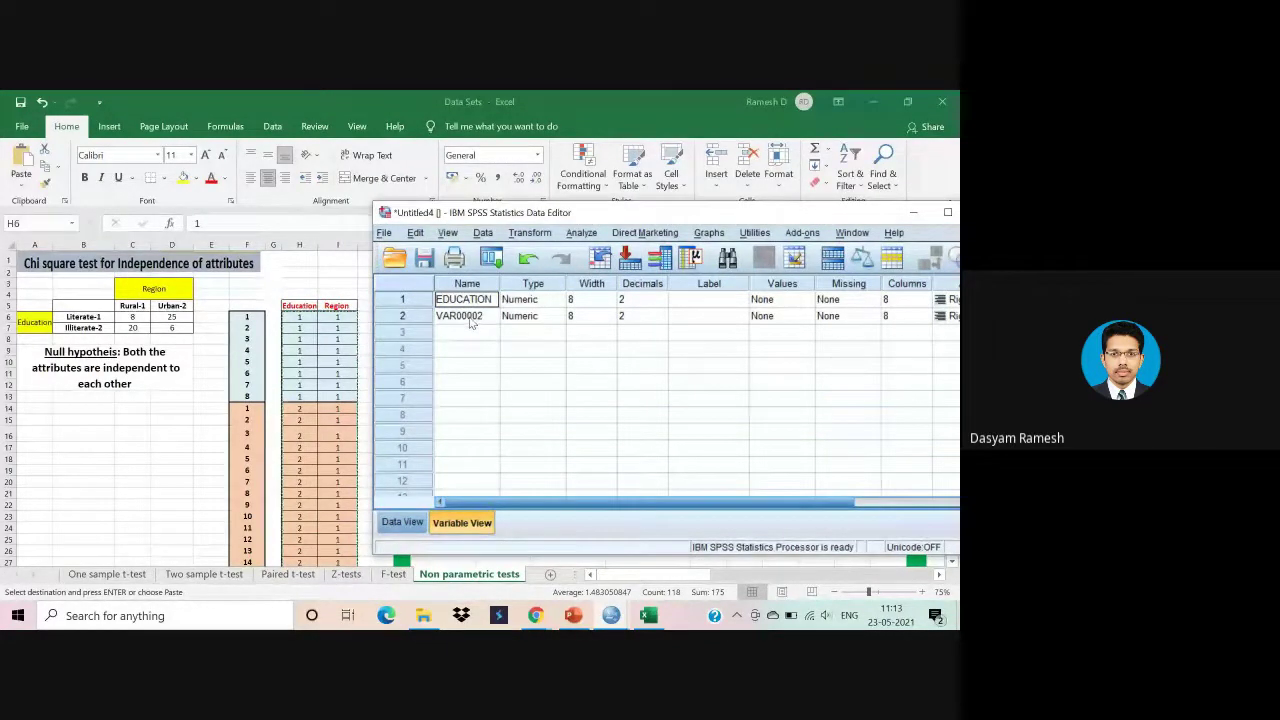
click(468, 317)
text(REGION)
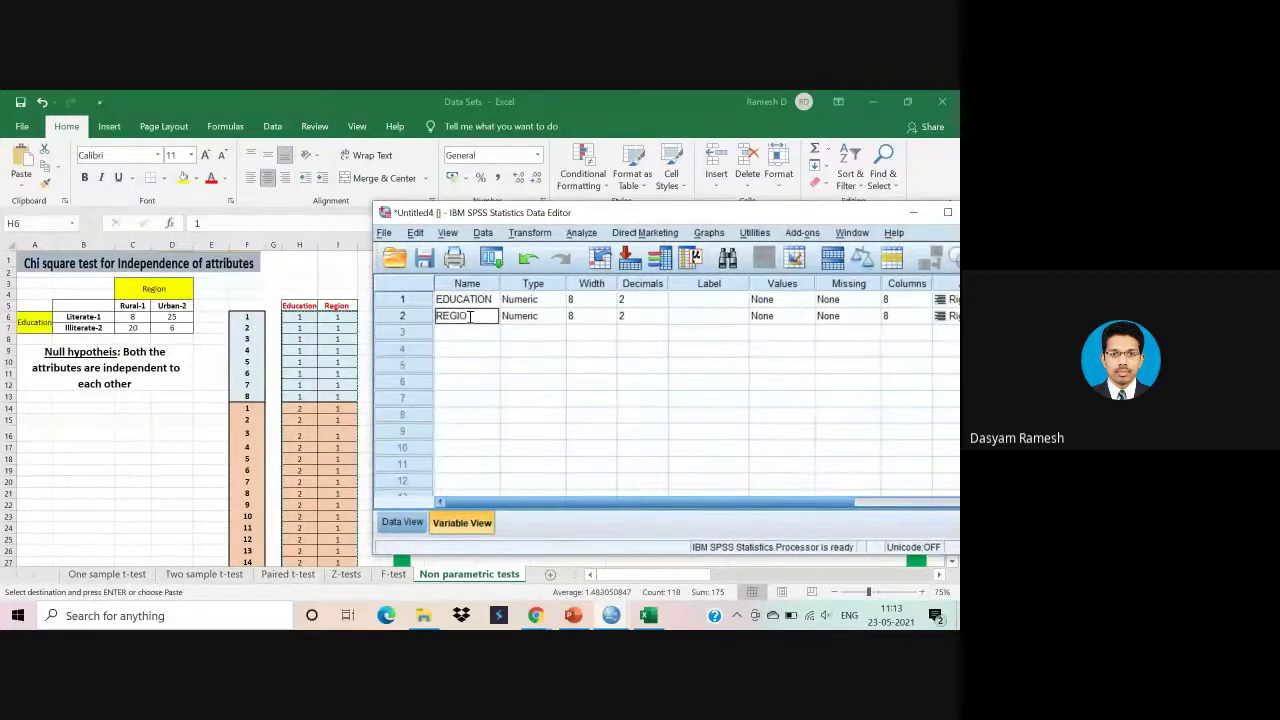
Define the value labels of EDUCATION as 1 = LITERATE and 2 = ILLITERATE.
click(778, 305)
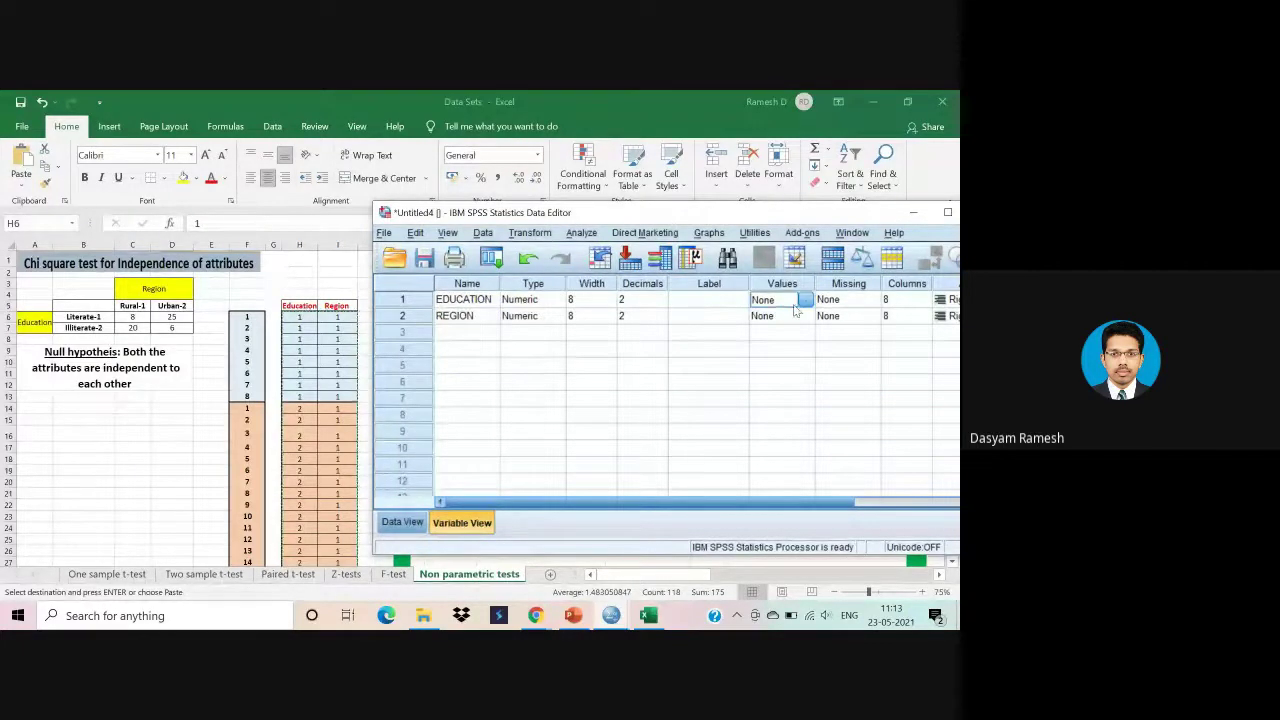
click(805, 299)
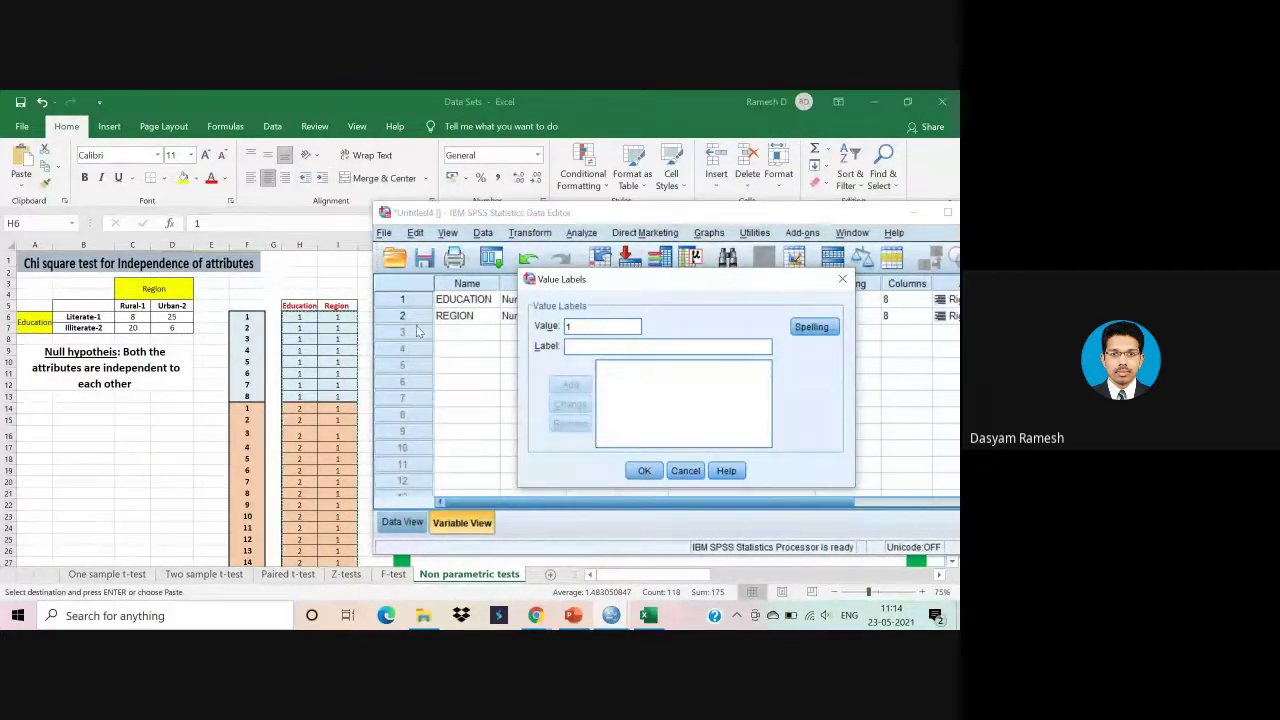
key(Tab)
text(LiTERATE)
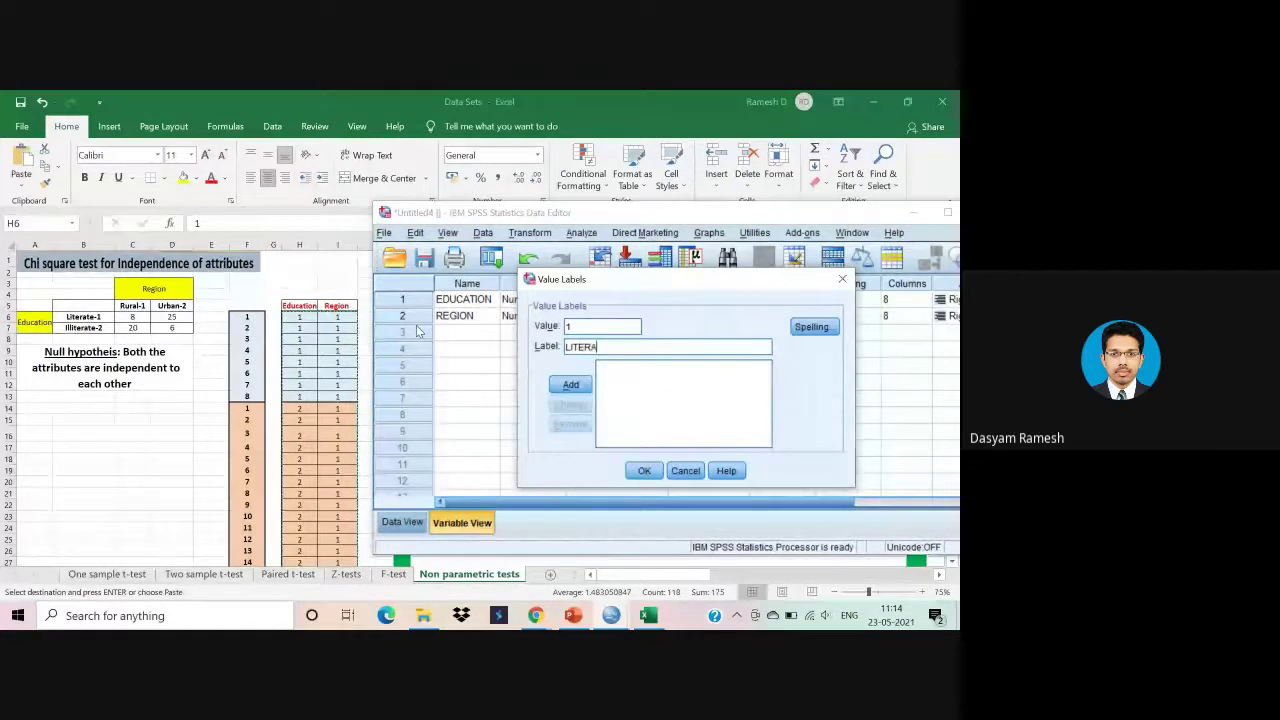
click(568, 386)
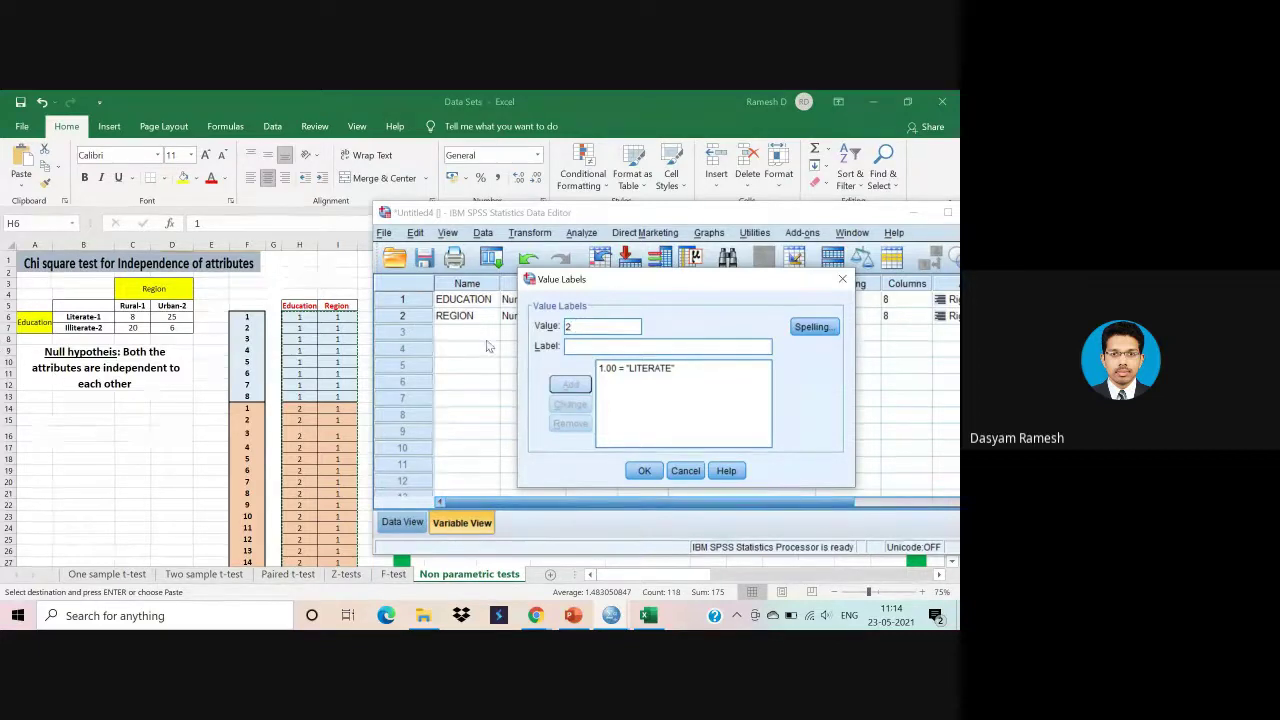
click(576, 347)
text(ILL)
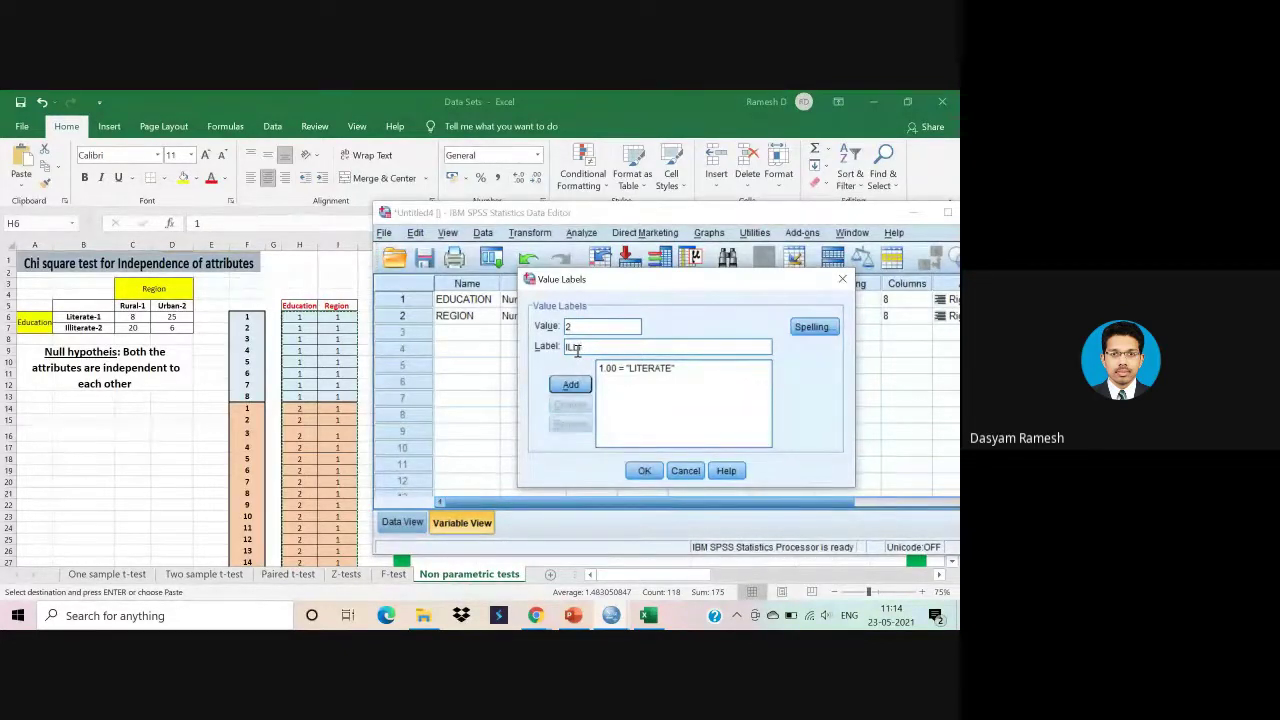
text(ITERATE)
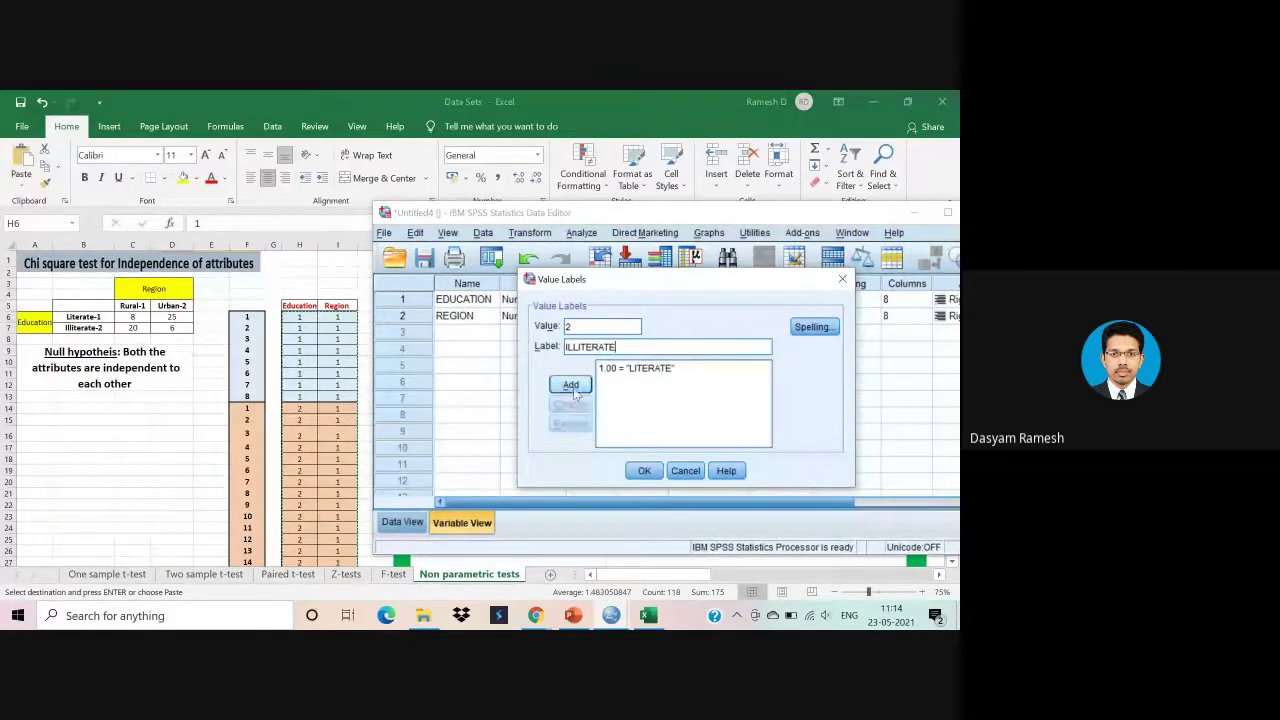
click(570, 385)
click(640, 470)
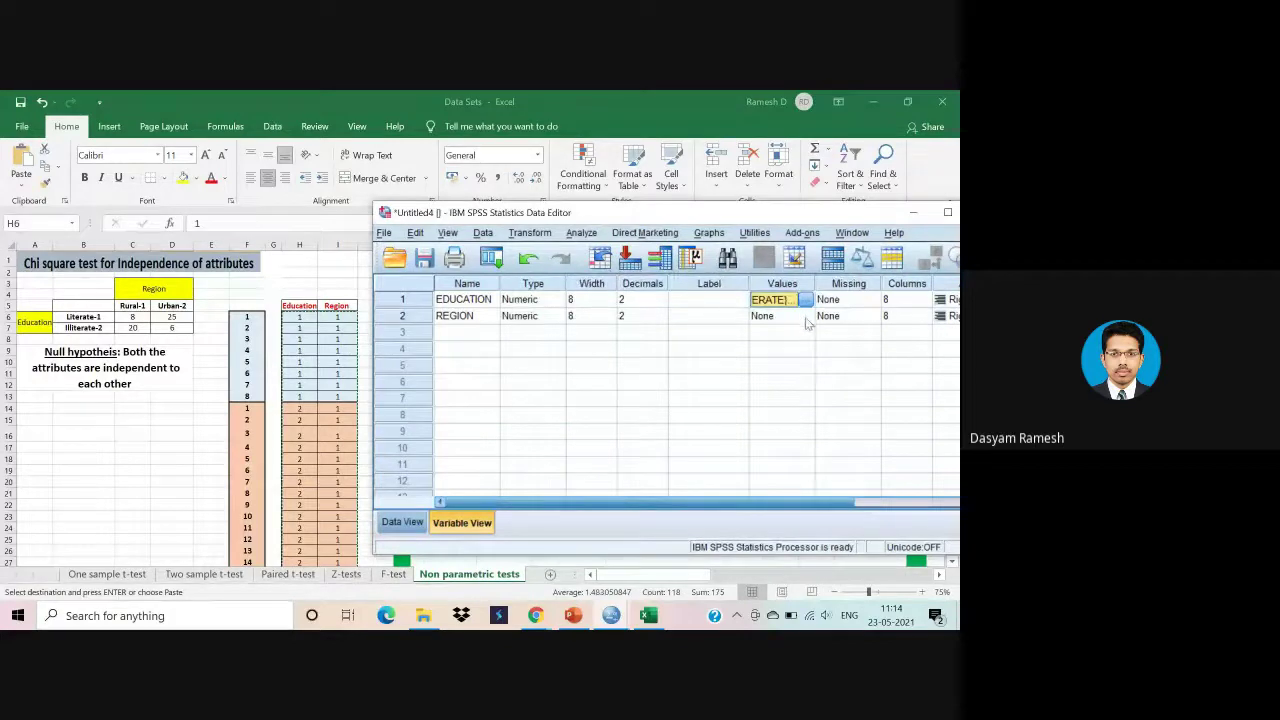
Define the value labels of REGION as 1 = RURAL and 2 = URBAN.
click(804, 316)
click(806, 316)
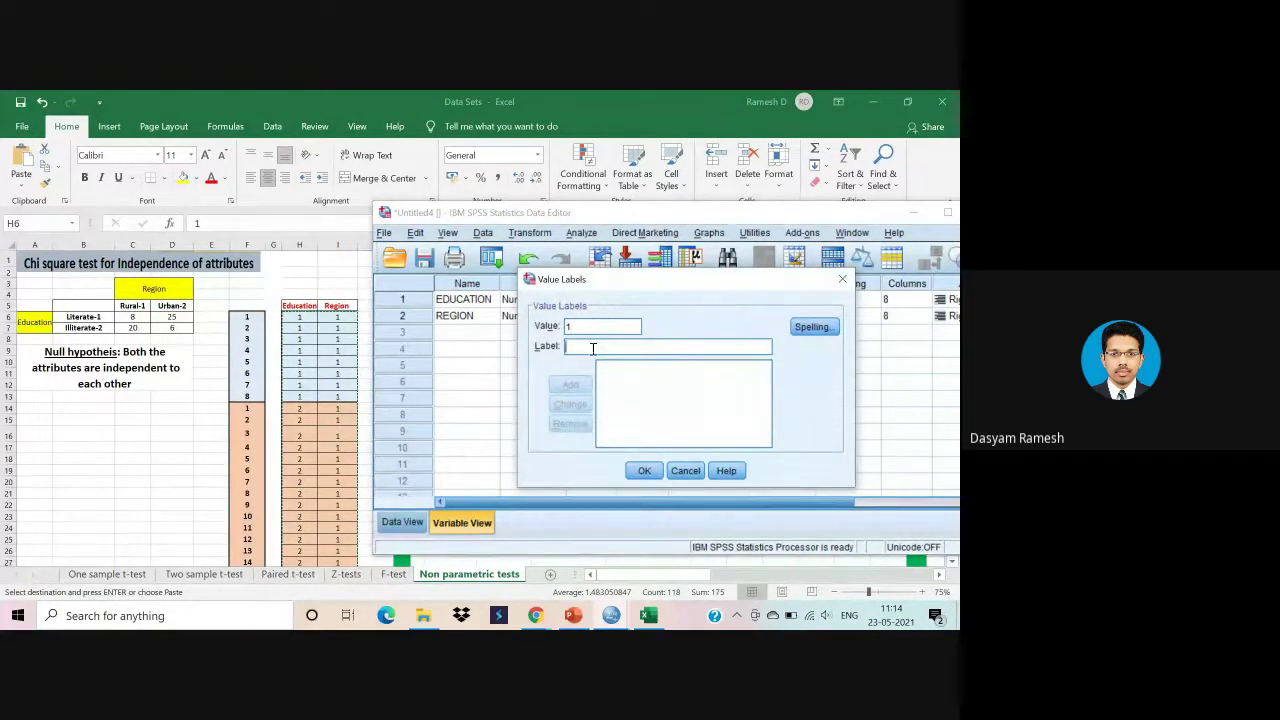
text(RURAL)
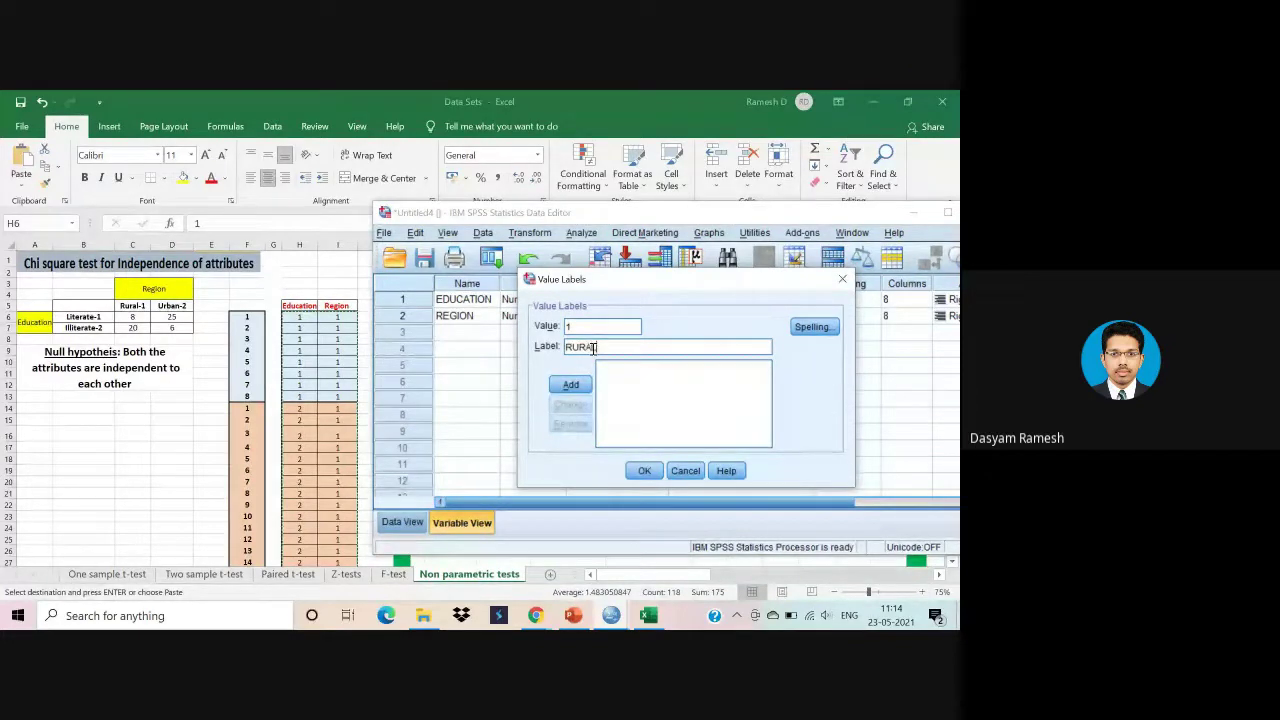
click(584, 383)
text(2)
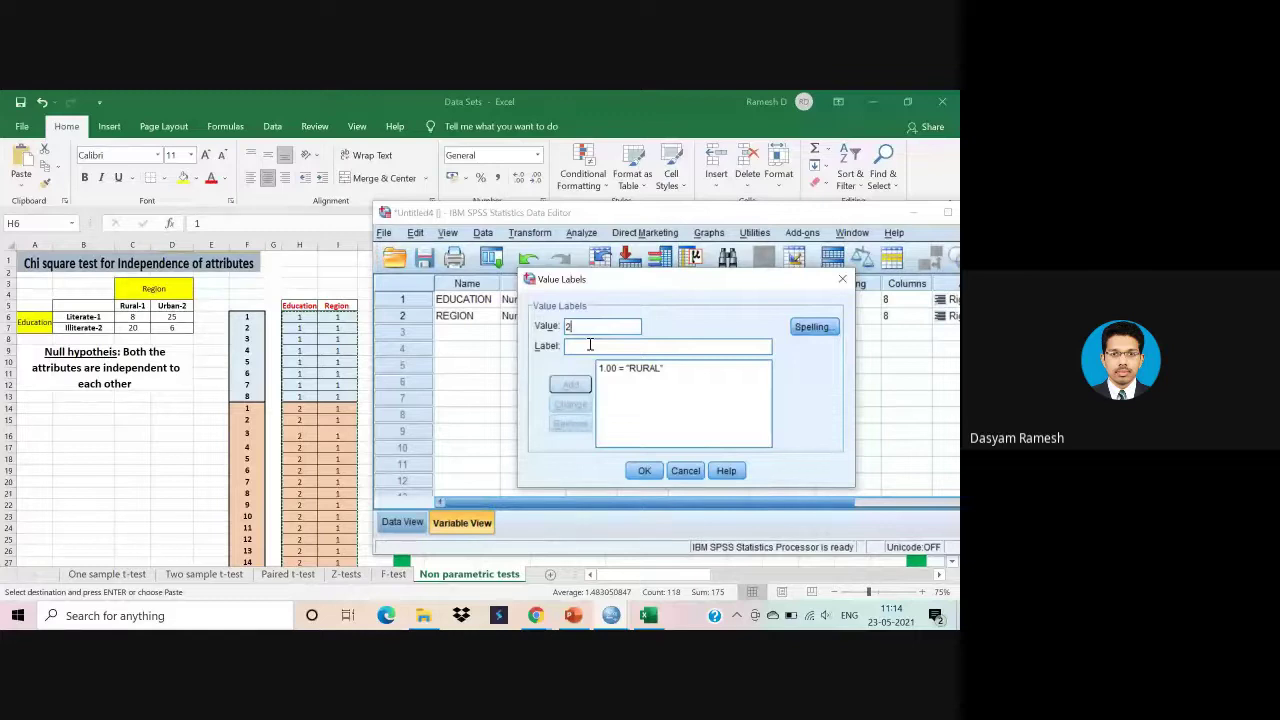
text(URBAN)
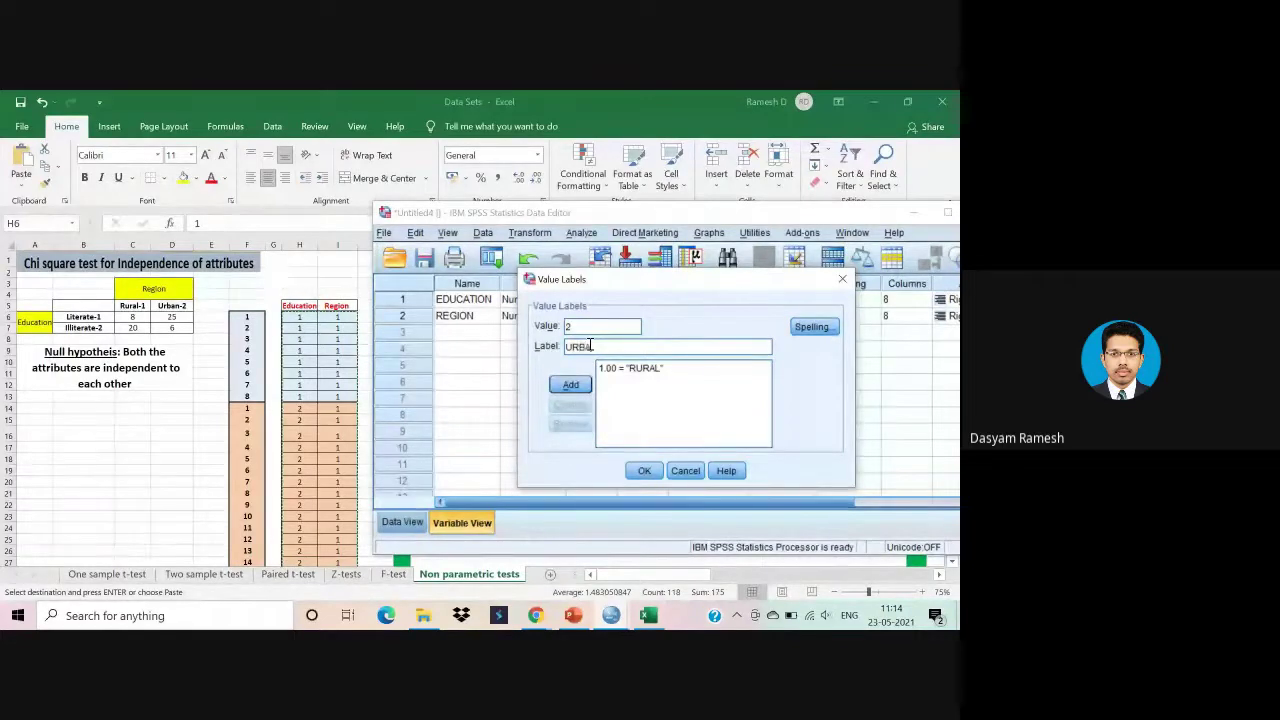
click(570, 384)
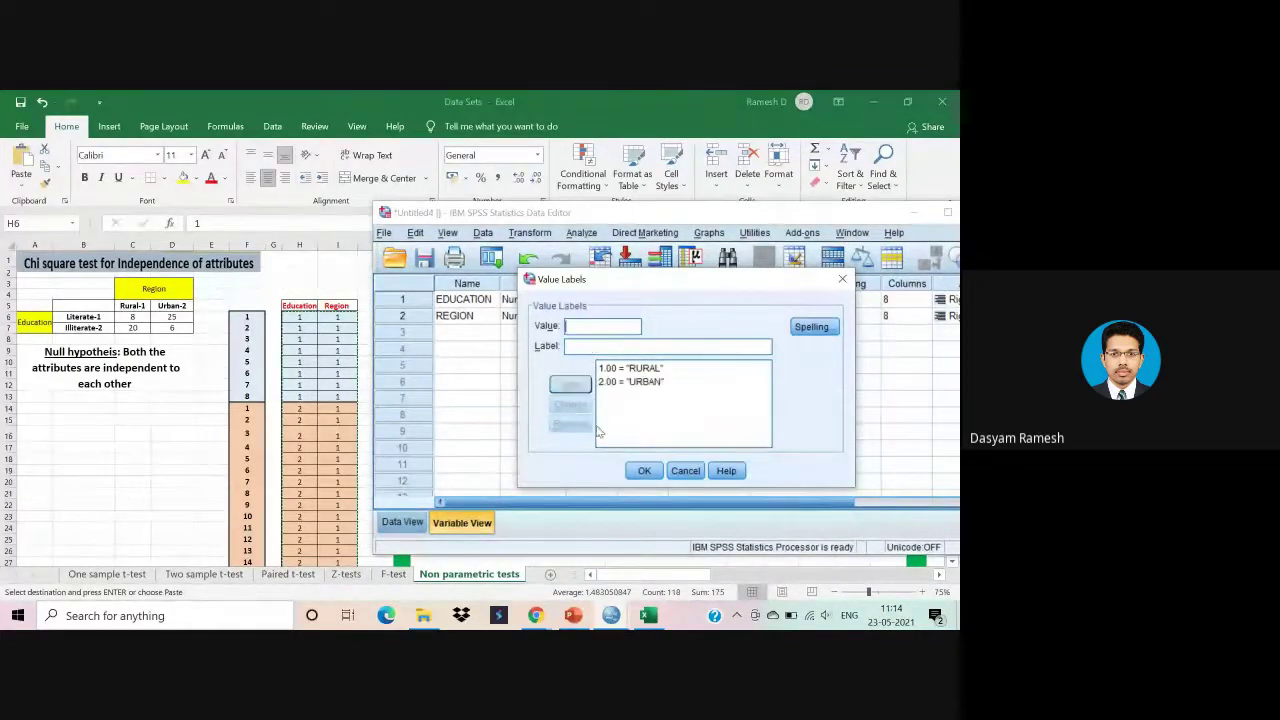
click(643, 478)
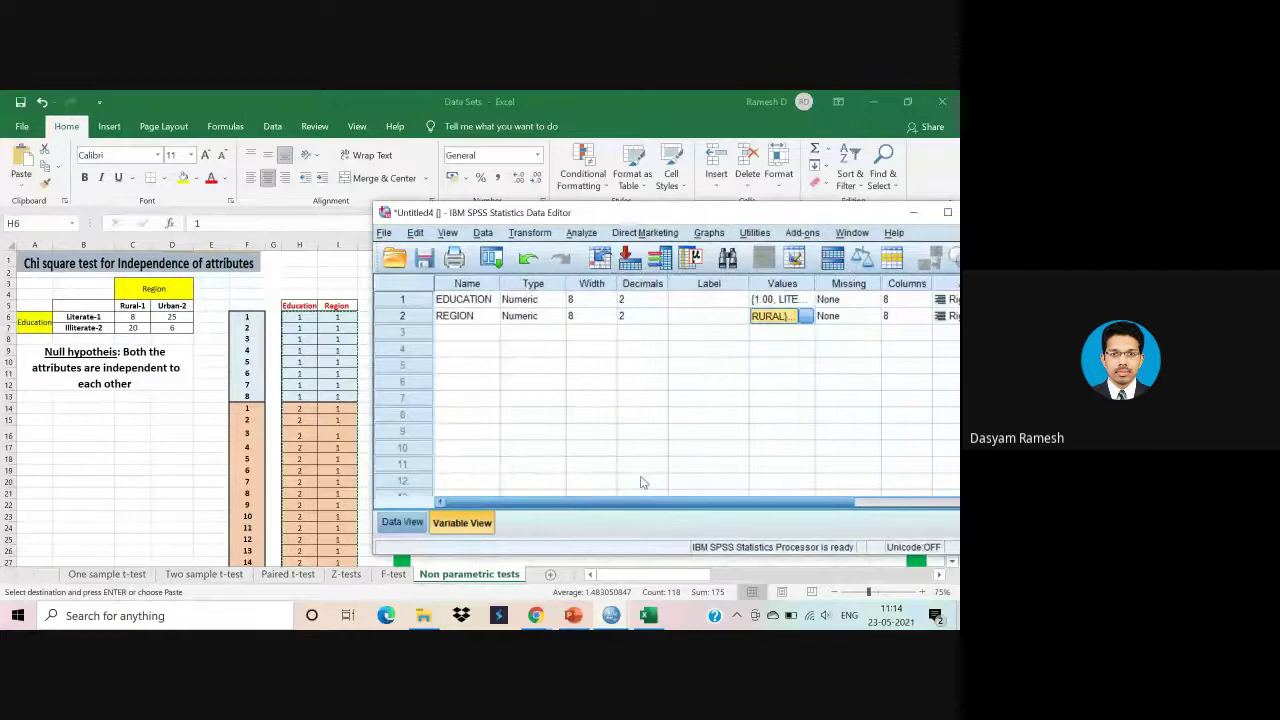
Return to the case data of Untitled4 and reposition the data editor window so that it fits fully on screen.
click(413, 525)
click(446, 528)
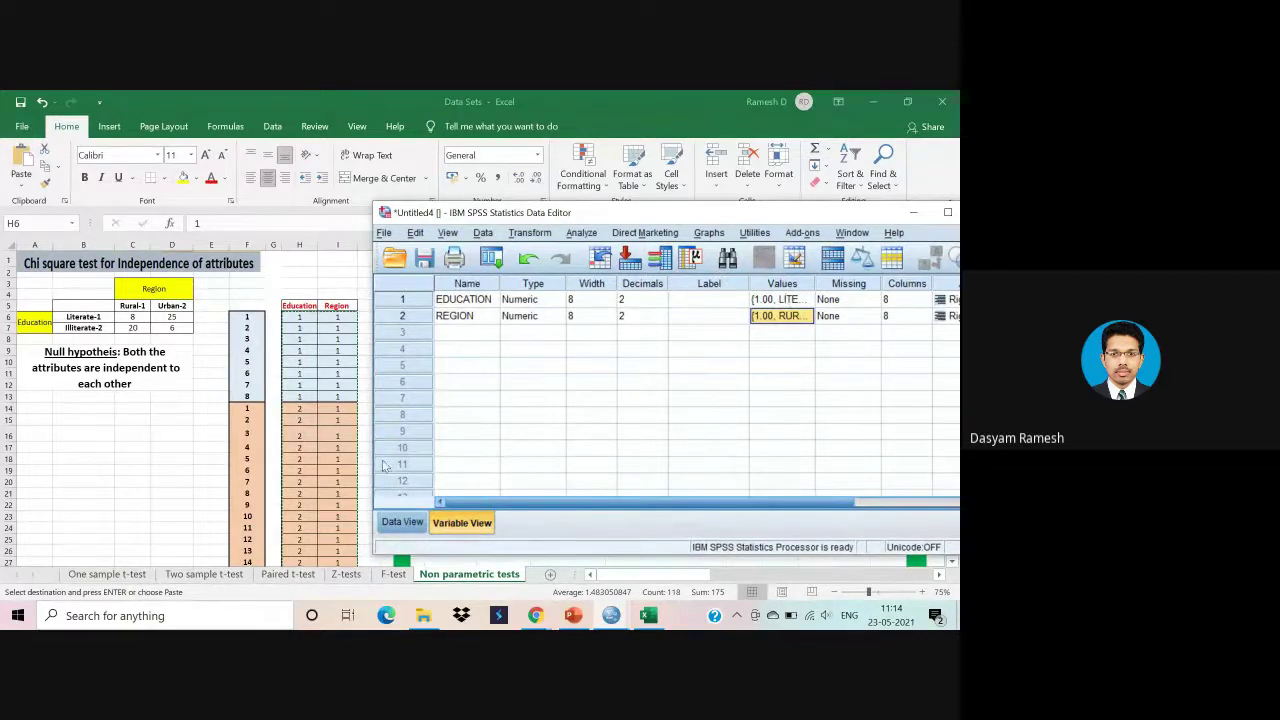
click(412, 523)
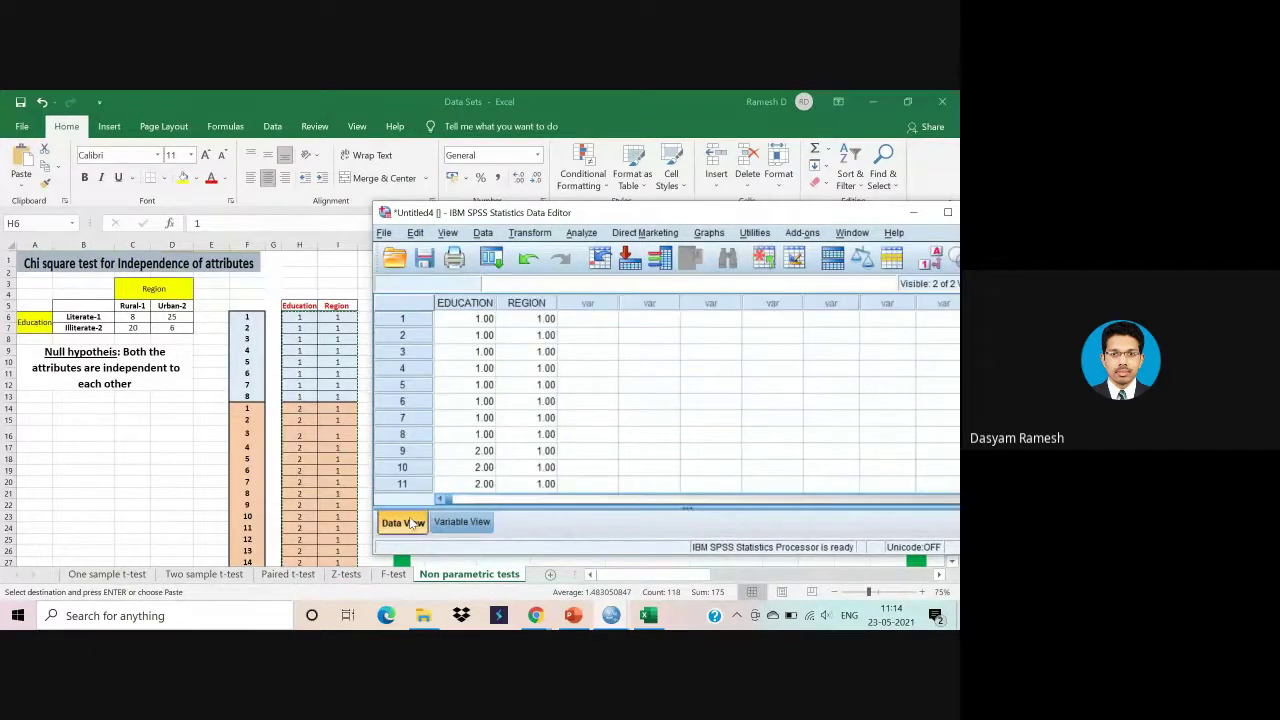
drag(619, 218, 530, 166)
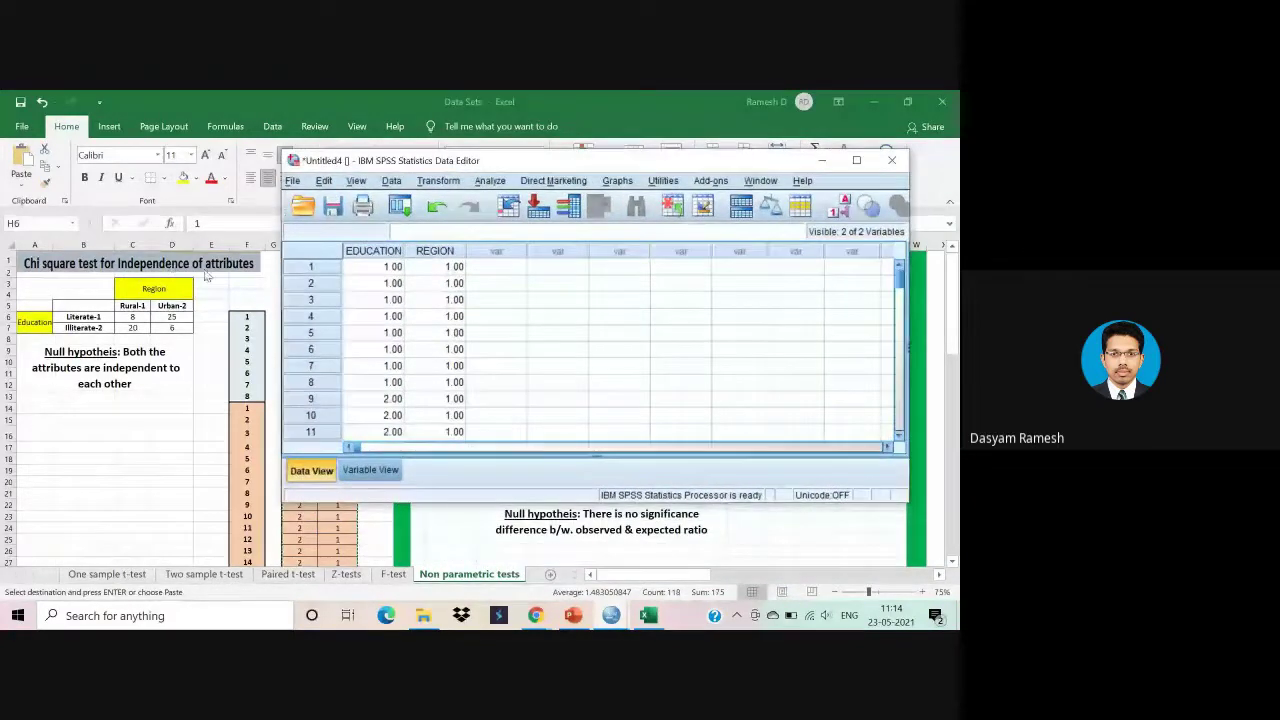
Set up a Crosstabs analysis with EDUCATION as the row variable and REGION as the column variable.
click(490, 181)
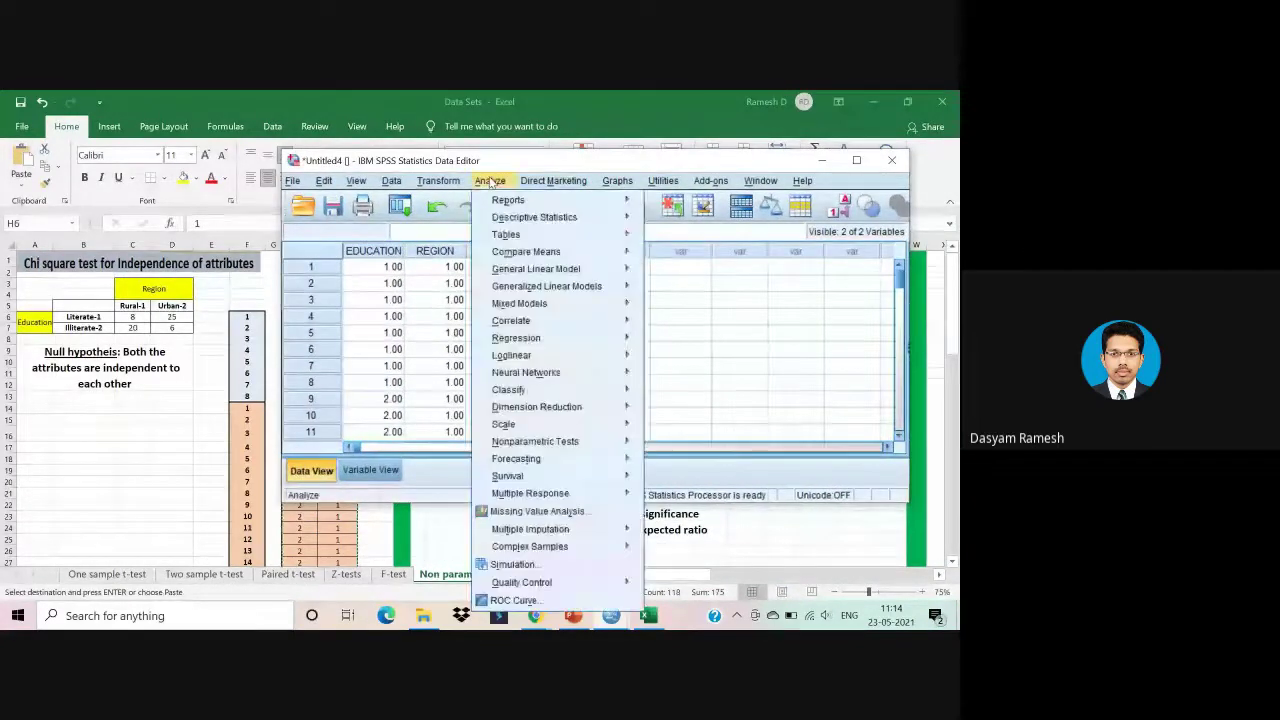
mouse_move(522, 226)
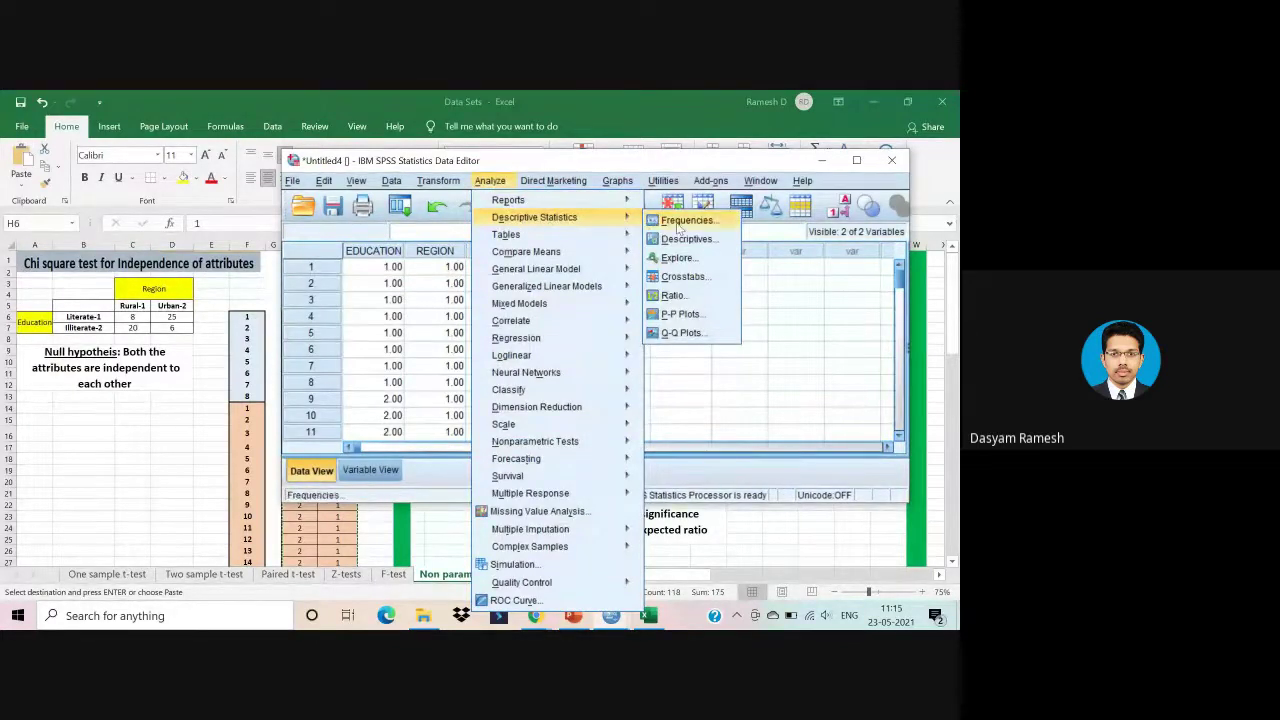
click(702, 277)
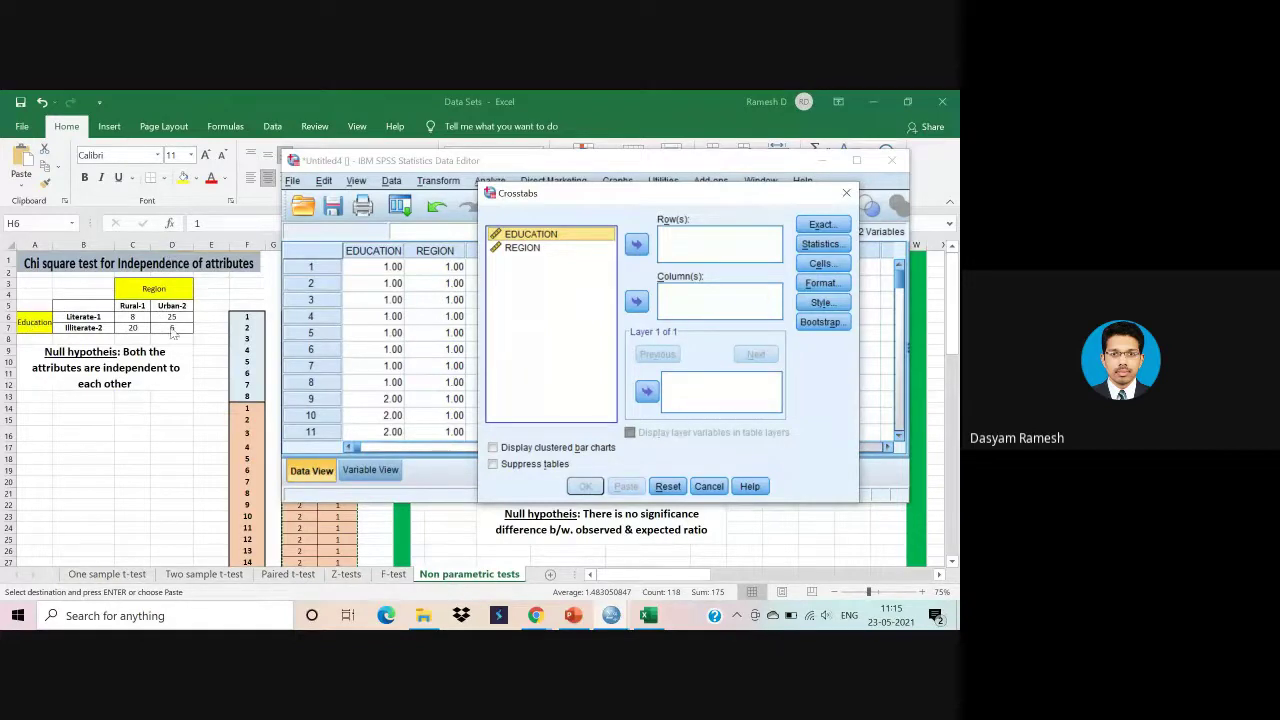
click(636, 245)
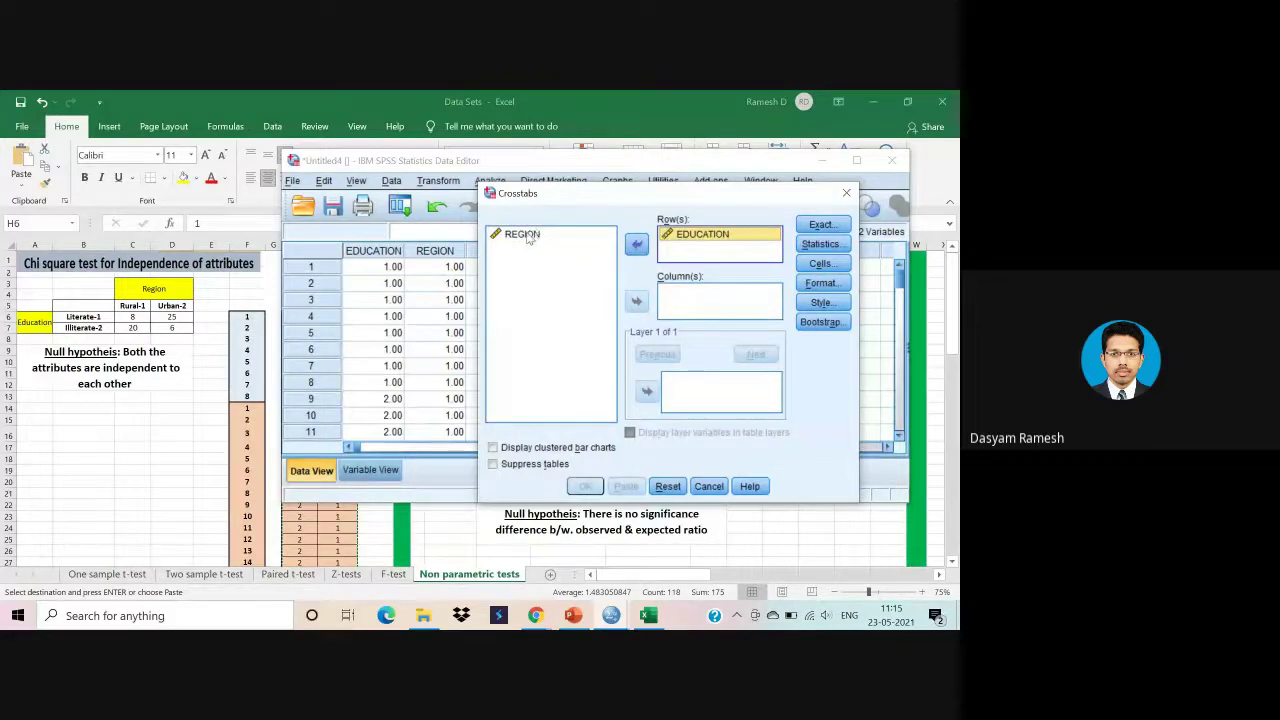
click(536, 234)
click(636, 301)
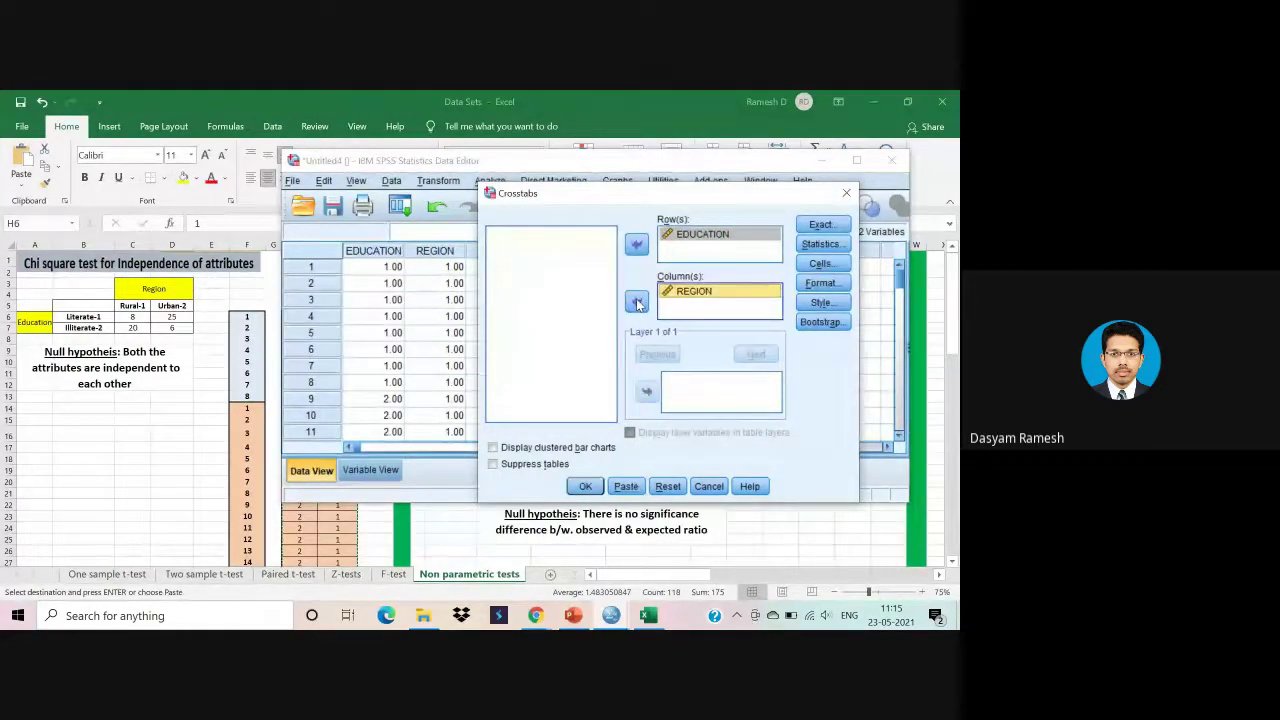
Add the Chi-square statistic to the EDUCATION by REGION crosstabs and run the analysis.
click(830, 245)
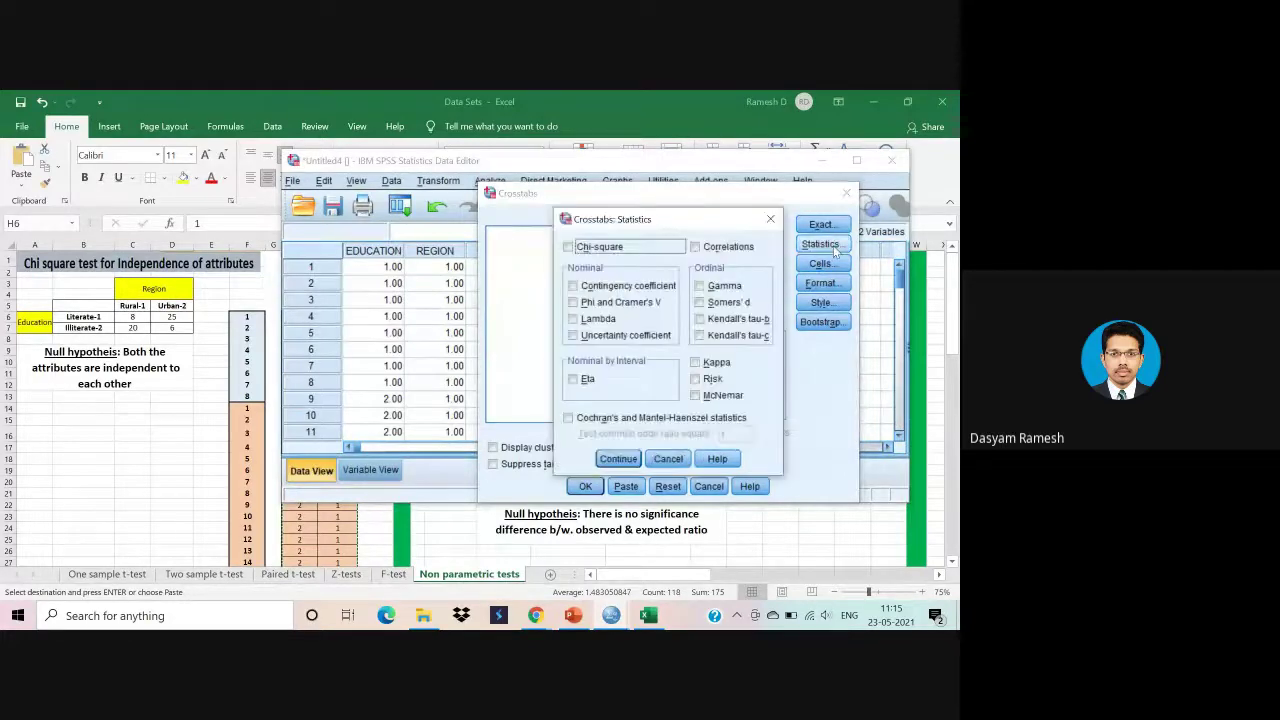
click(569, 247)
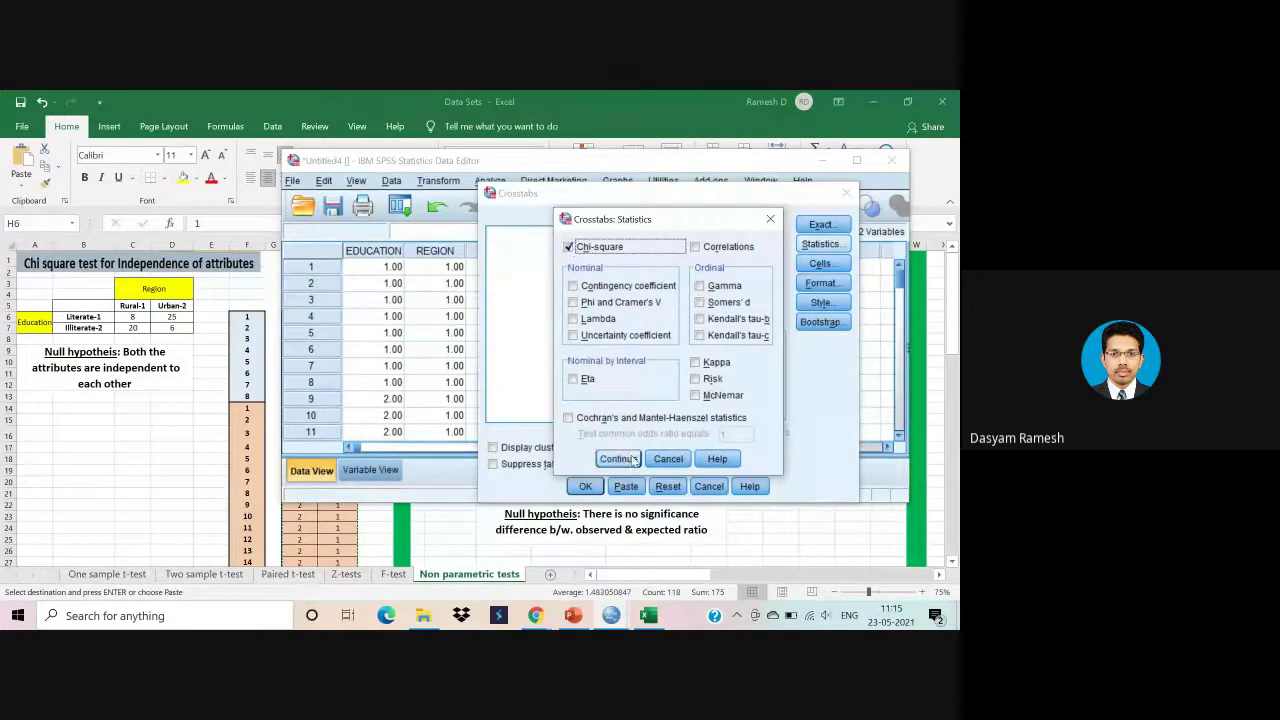
click(617, 459)
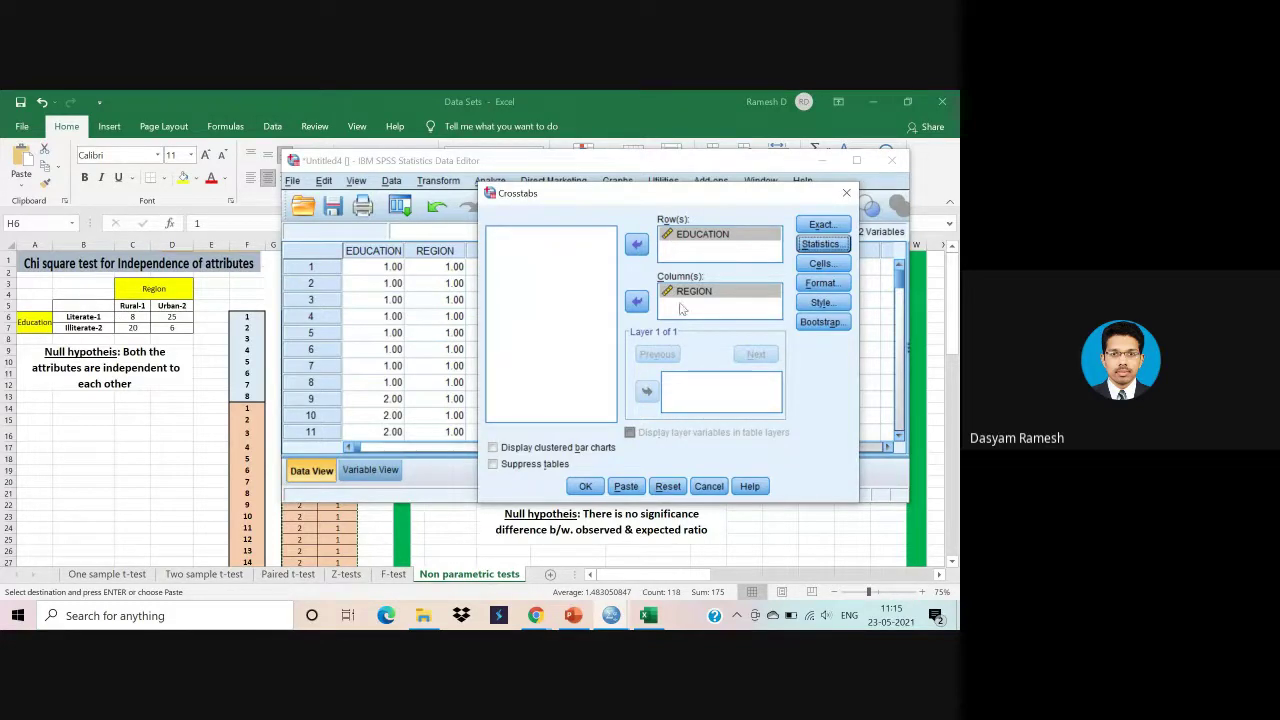
click(822, 244)
click(569, 246)
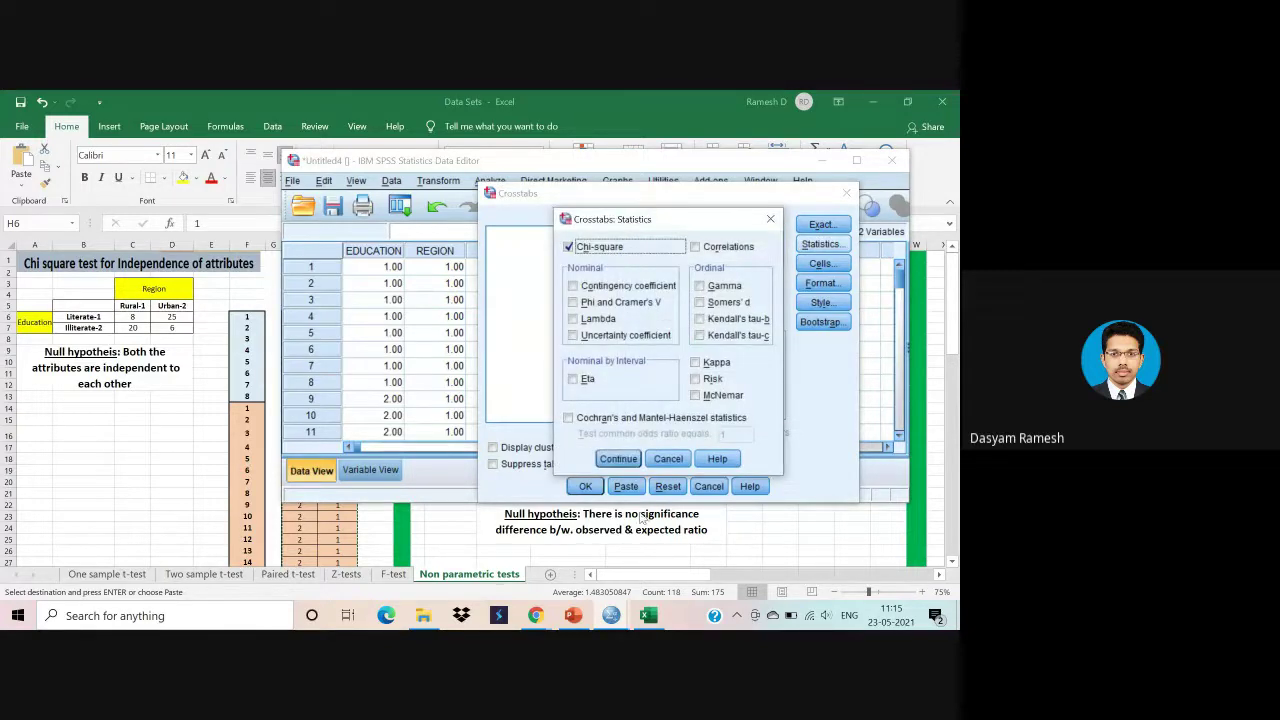
click(628, 463)
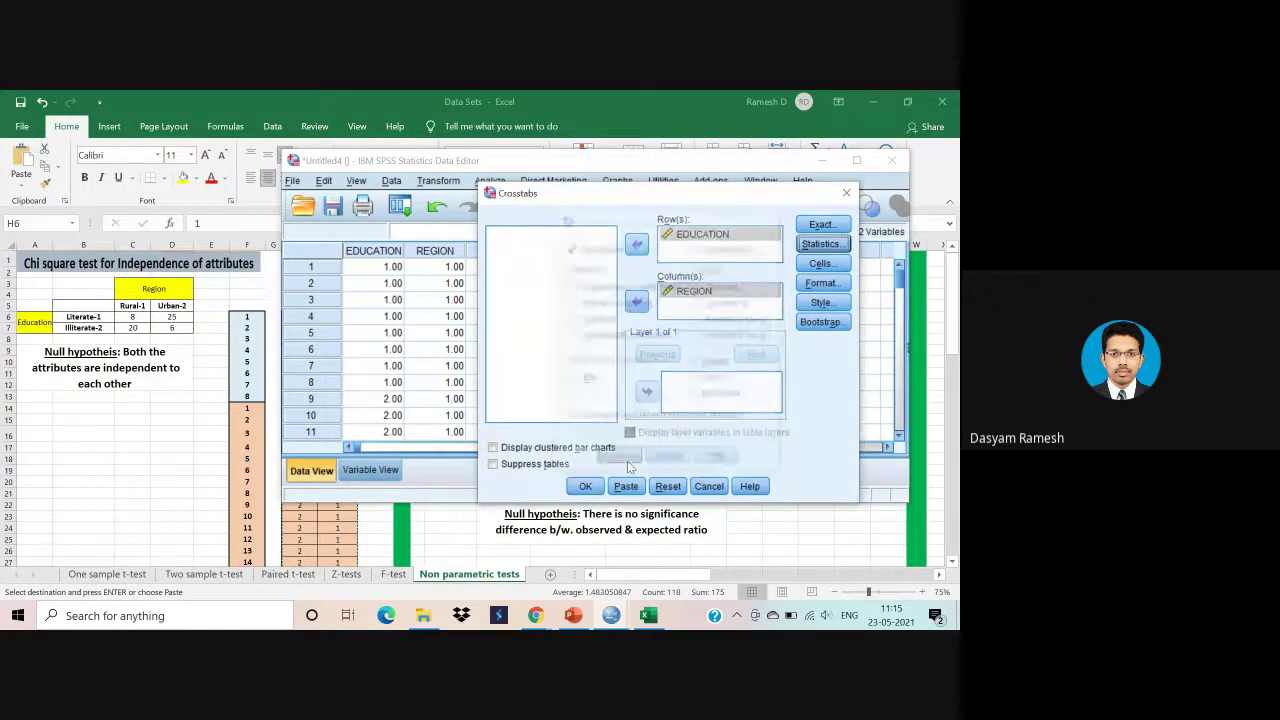
click(585, 485)
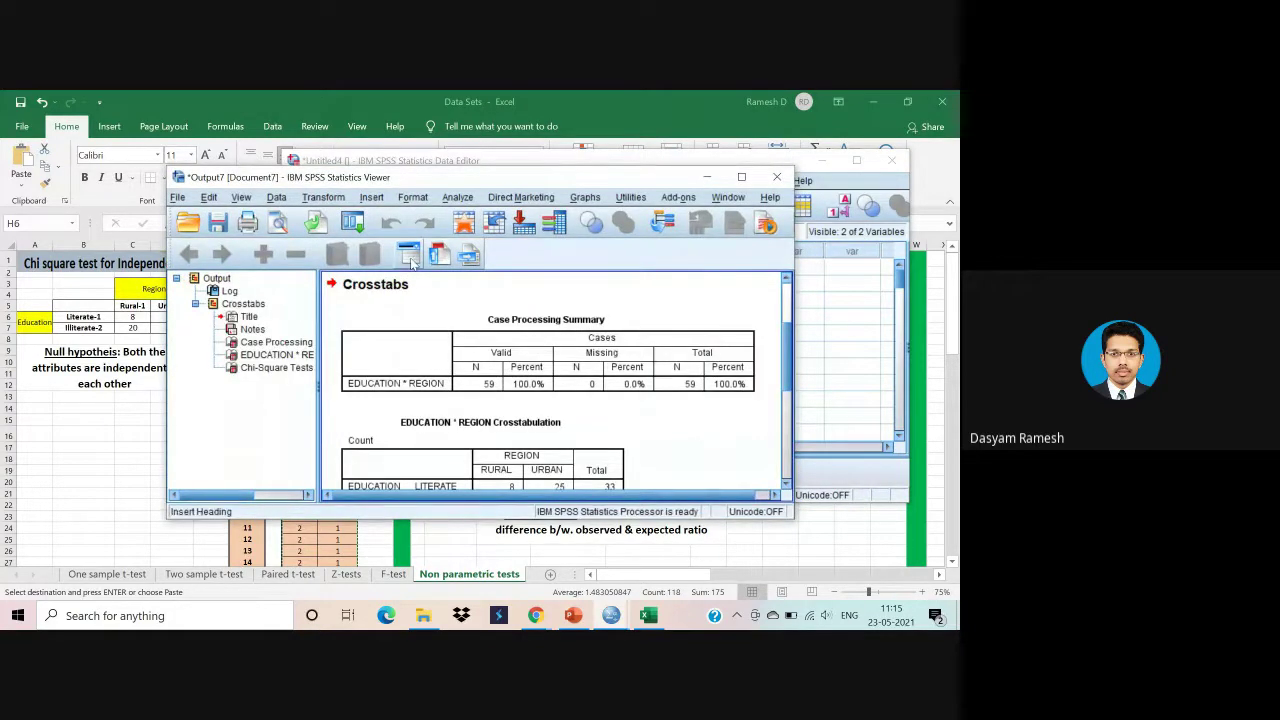
Review the crosstabulation and the Chi-Square Tests table, and check them against the independence null hypothesis in the Excel sheet.
drag(437, 181, 565, 182)
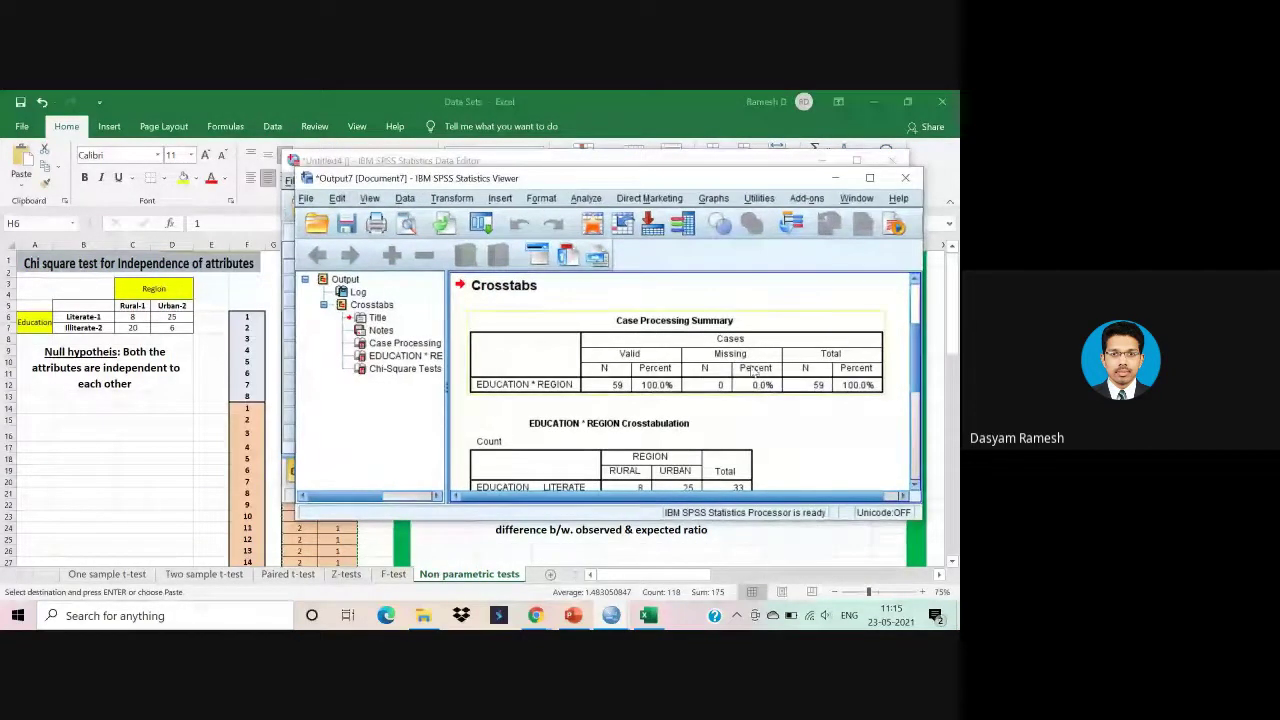
scroll(922, 398, down, 3)
drag(922, 398, 928, 413)
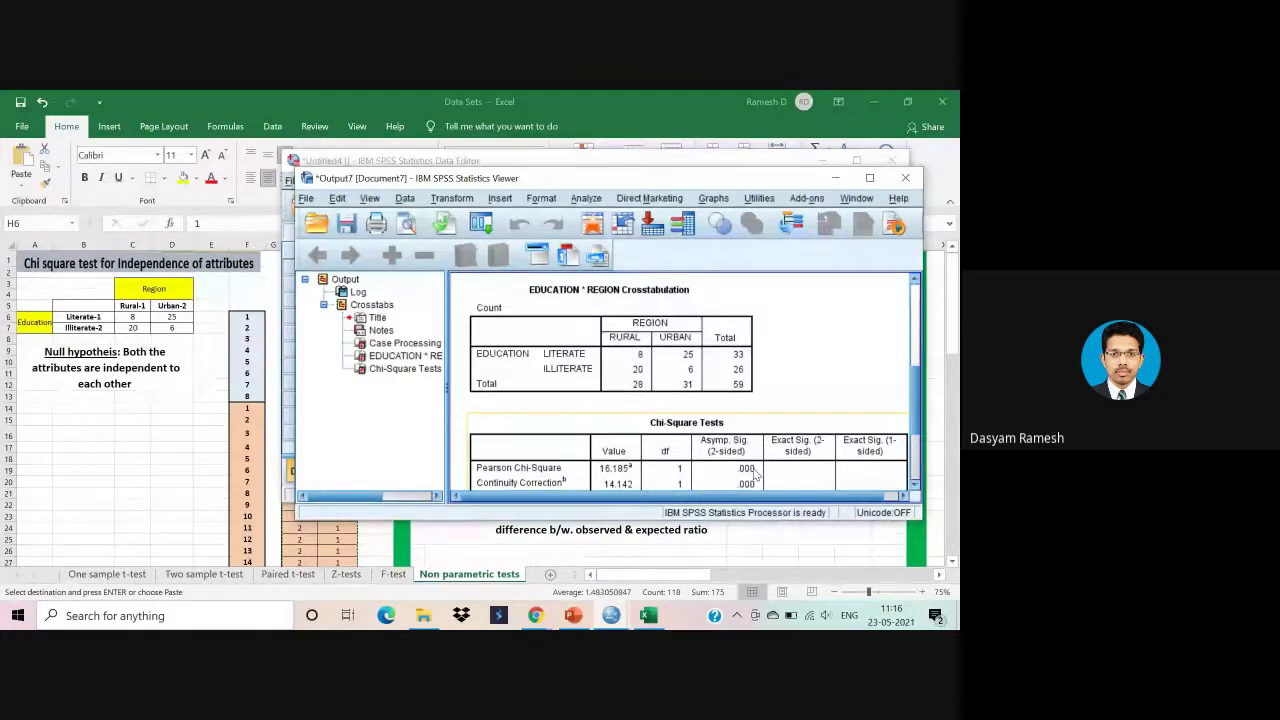
key(alt+Tab)
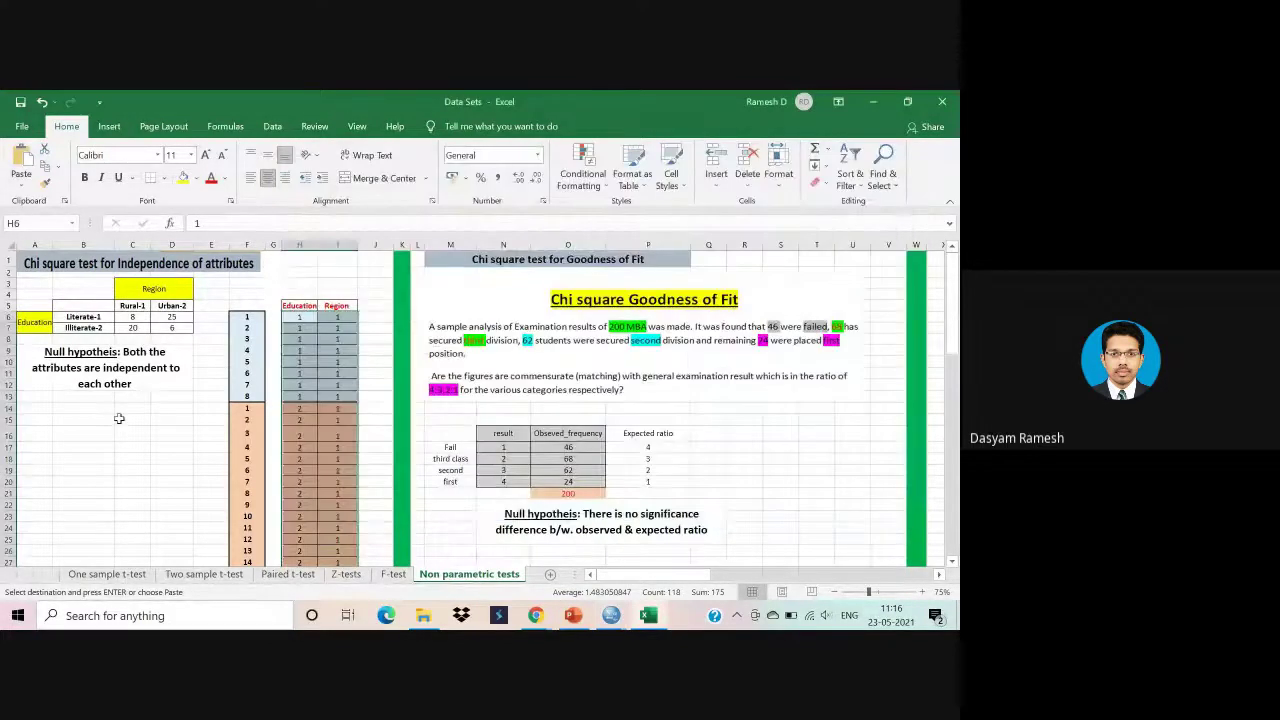
click(135, 372)
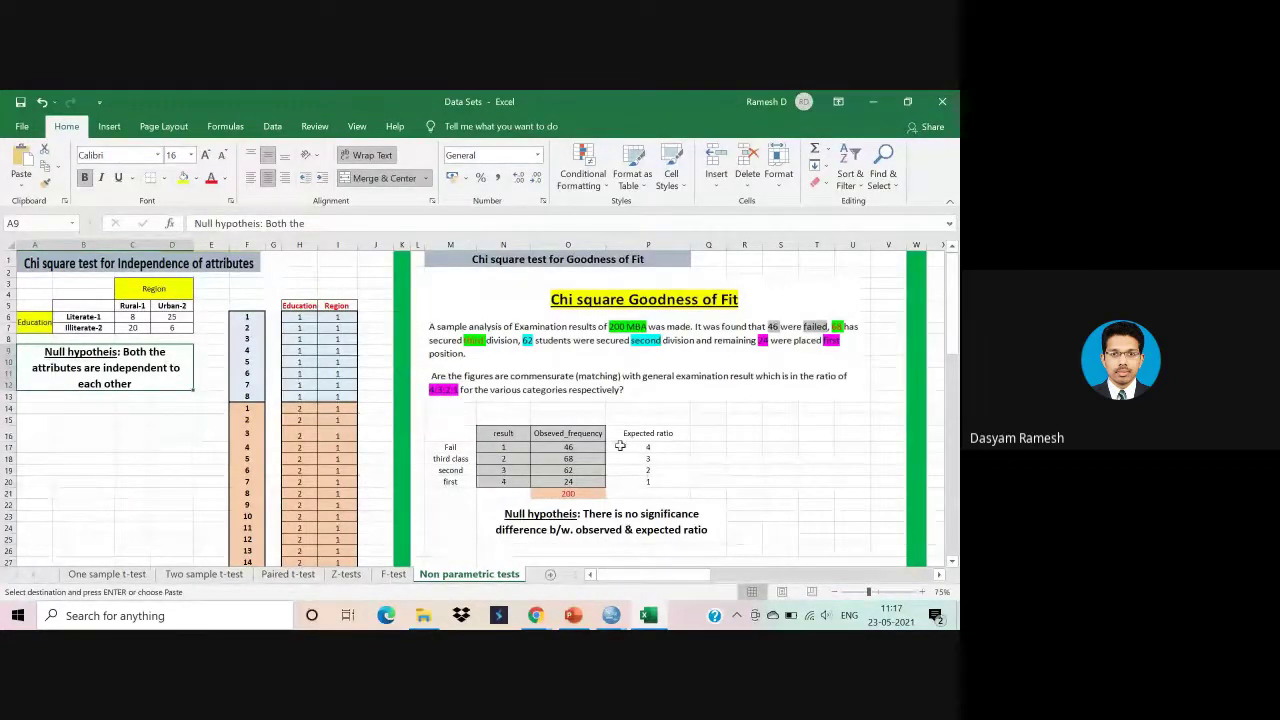
Find the Chi square Goodness of Fit problem in the sheet and compare its observed frequency and expected ratio columns.
scroll(620, 445, right, 3)
scroll(620, 445, down, 3)
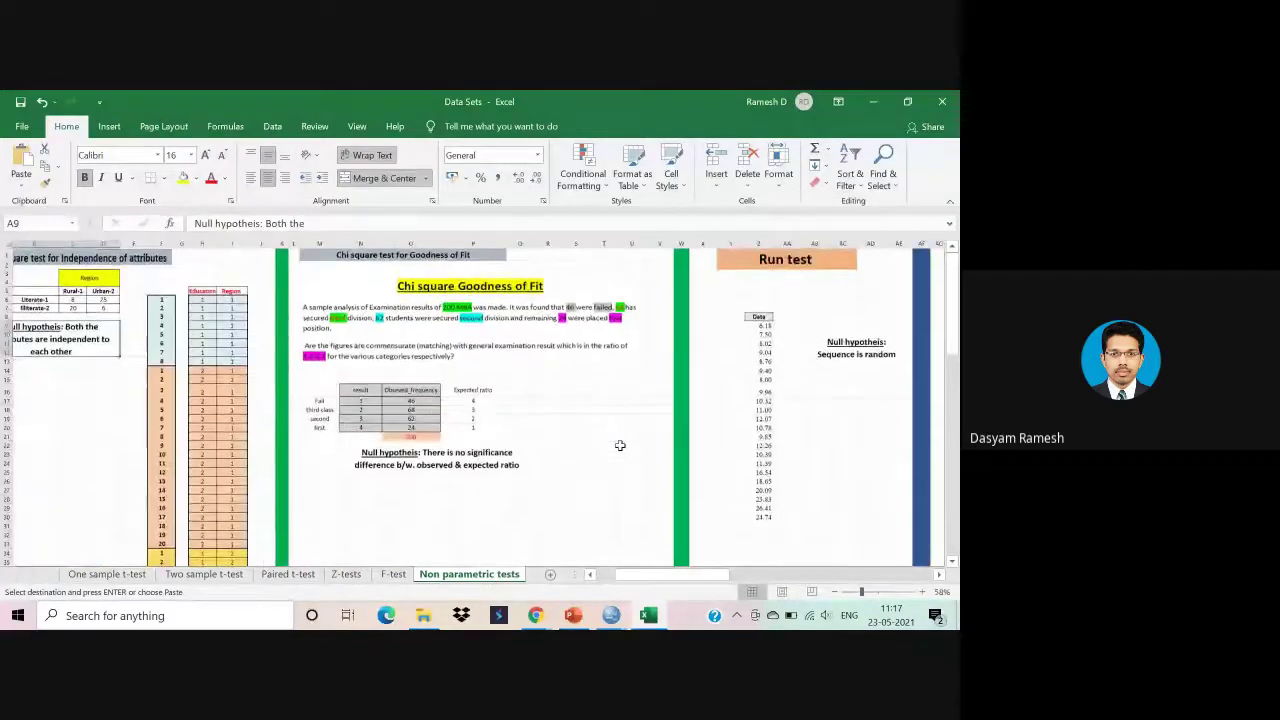
scroll(620, 445, up, 2)
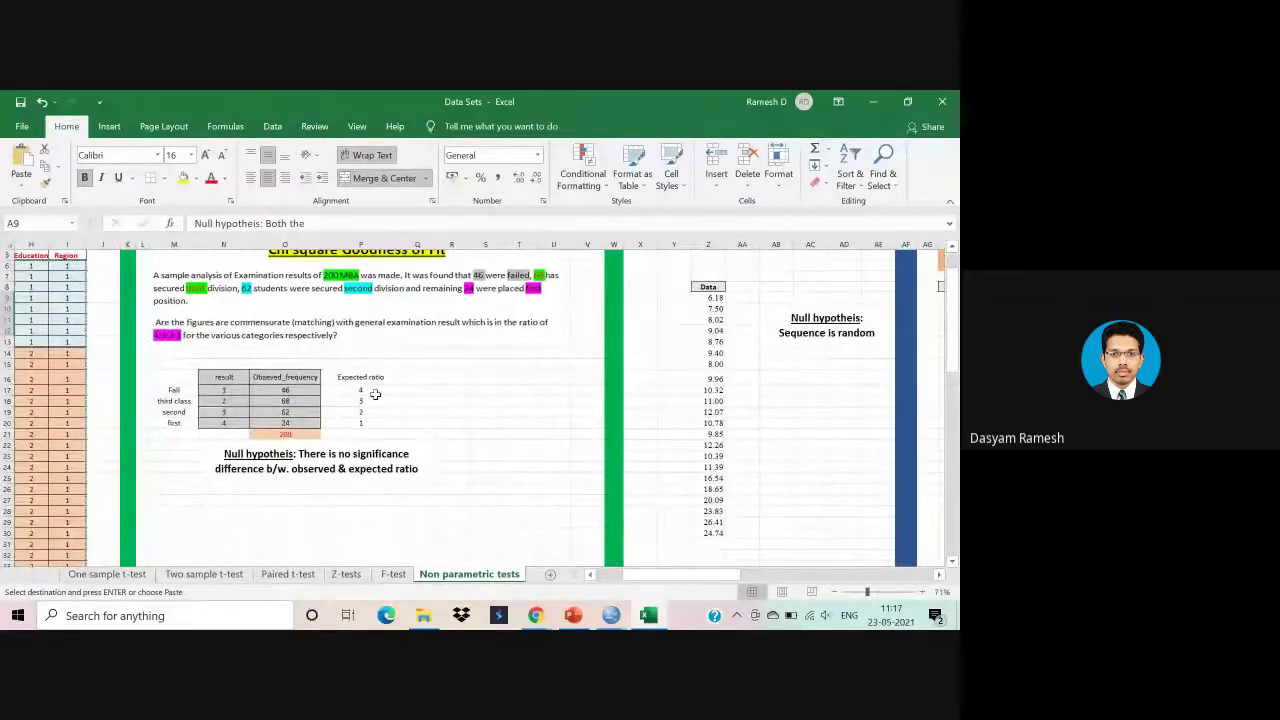
drag(372, 377, 374, 423)
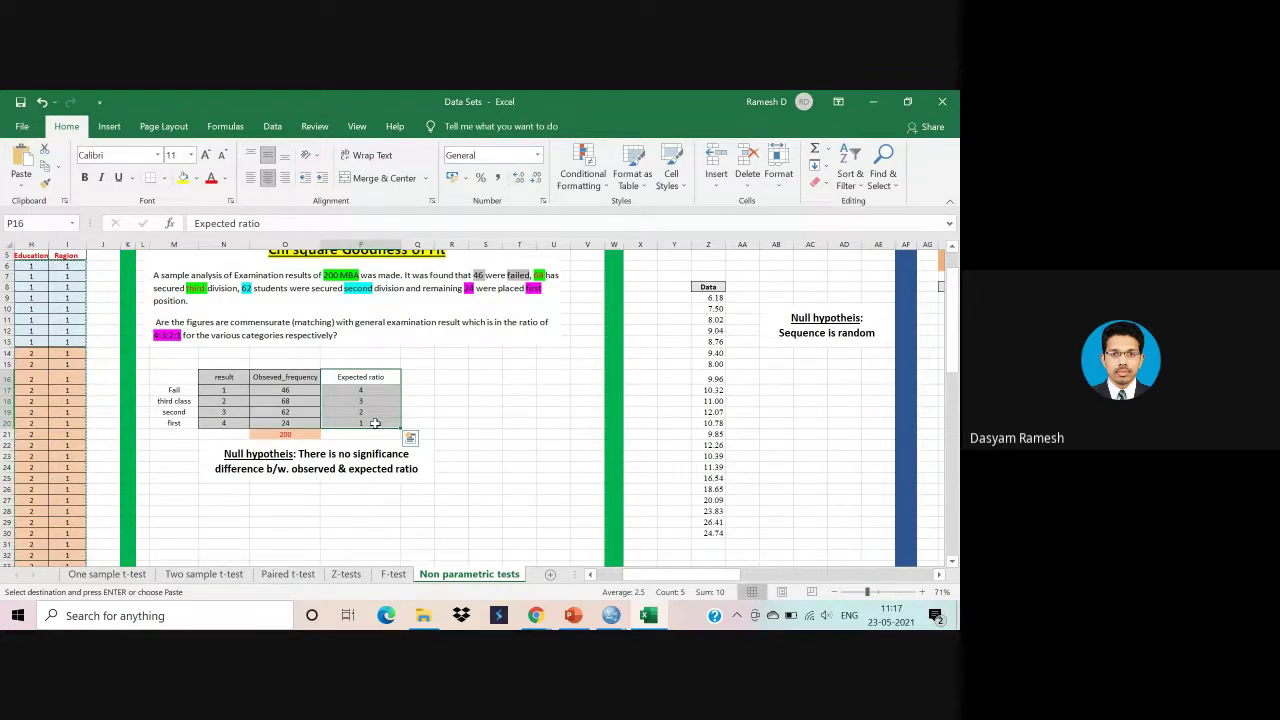
click(494, 365)
drag(351, 373, 351, 420)
drag(284, 377, 284, 420)
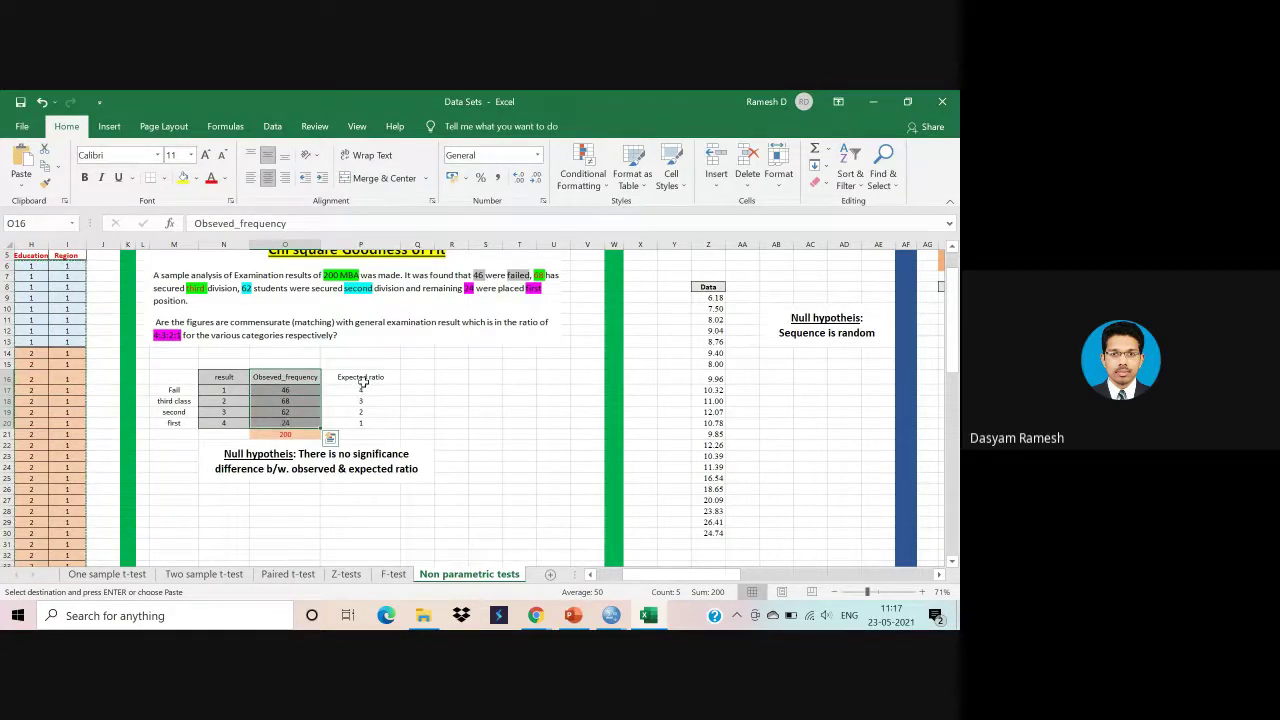
drag(363, 381, 360, 423)
click(280, 376)
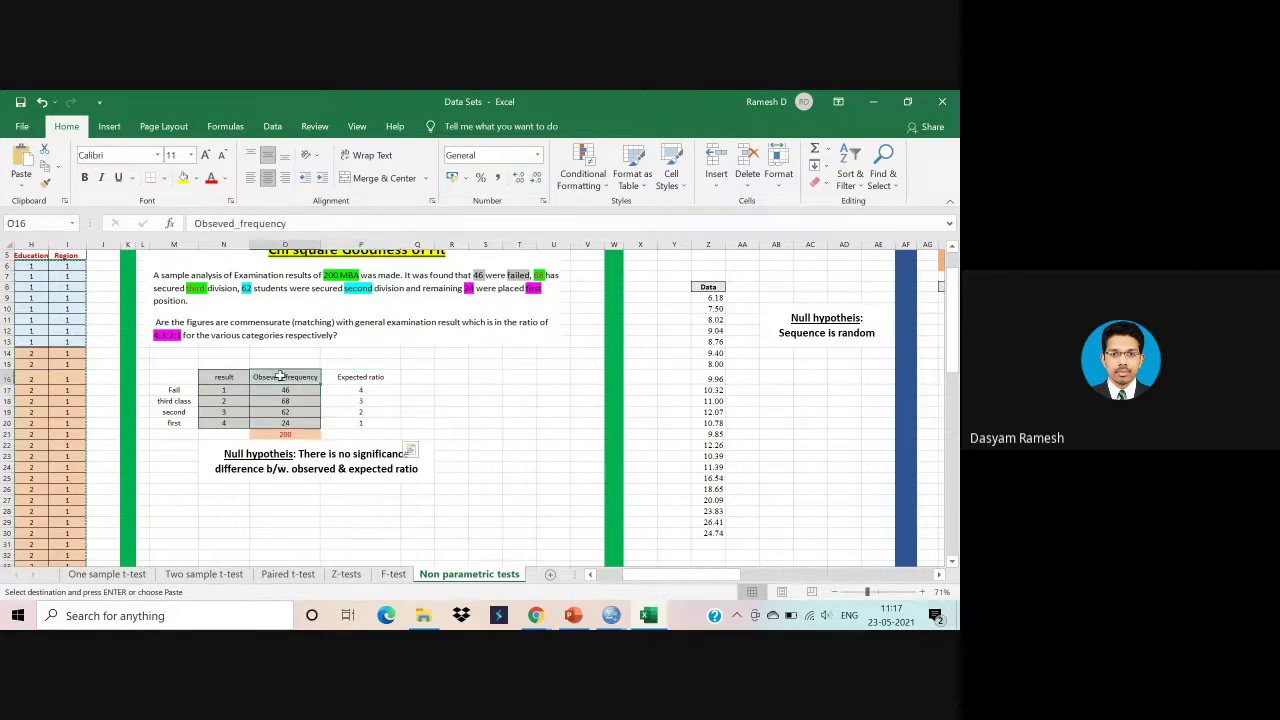
drag(280, 376, 284, 423)
click(472, 400)
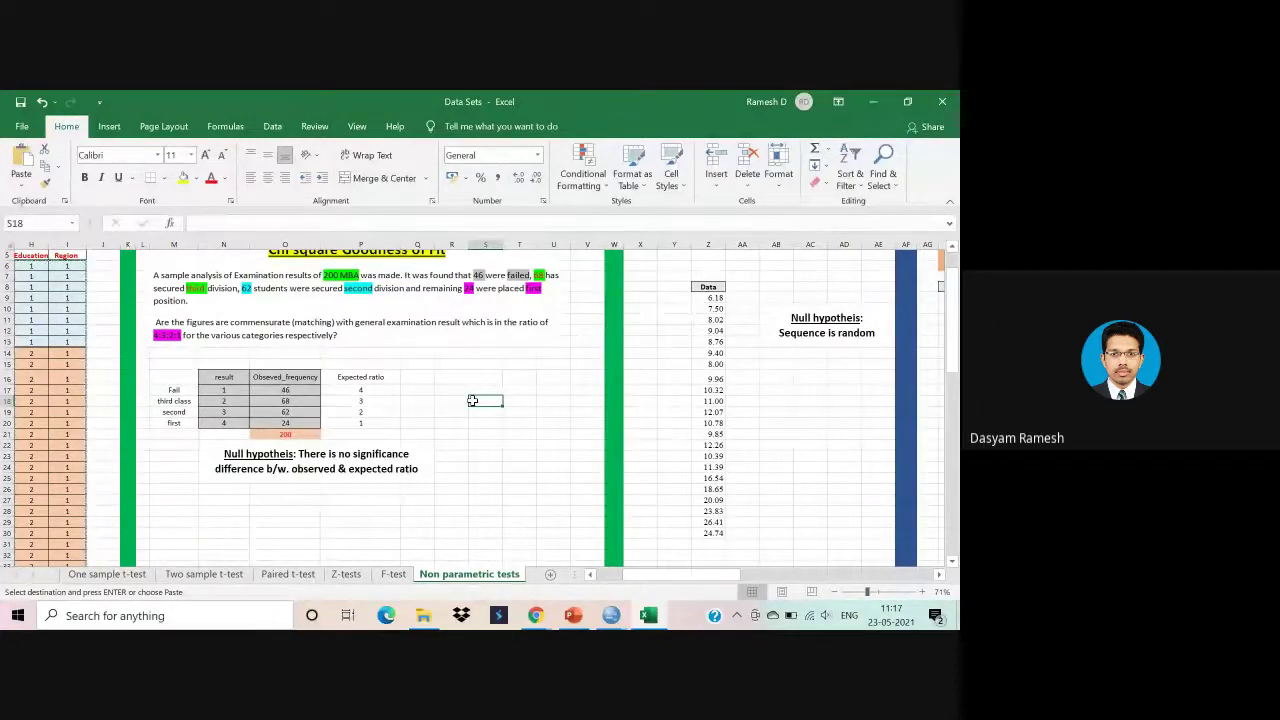
Examine the goodness-of-fit problem text, the four result categories, the observed frequency total and the expected ratio values.
scroll(472, 400, up, 1)
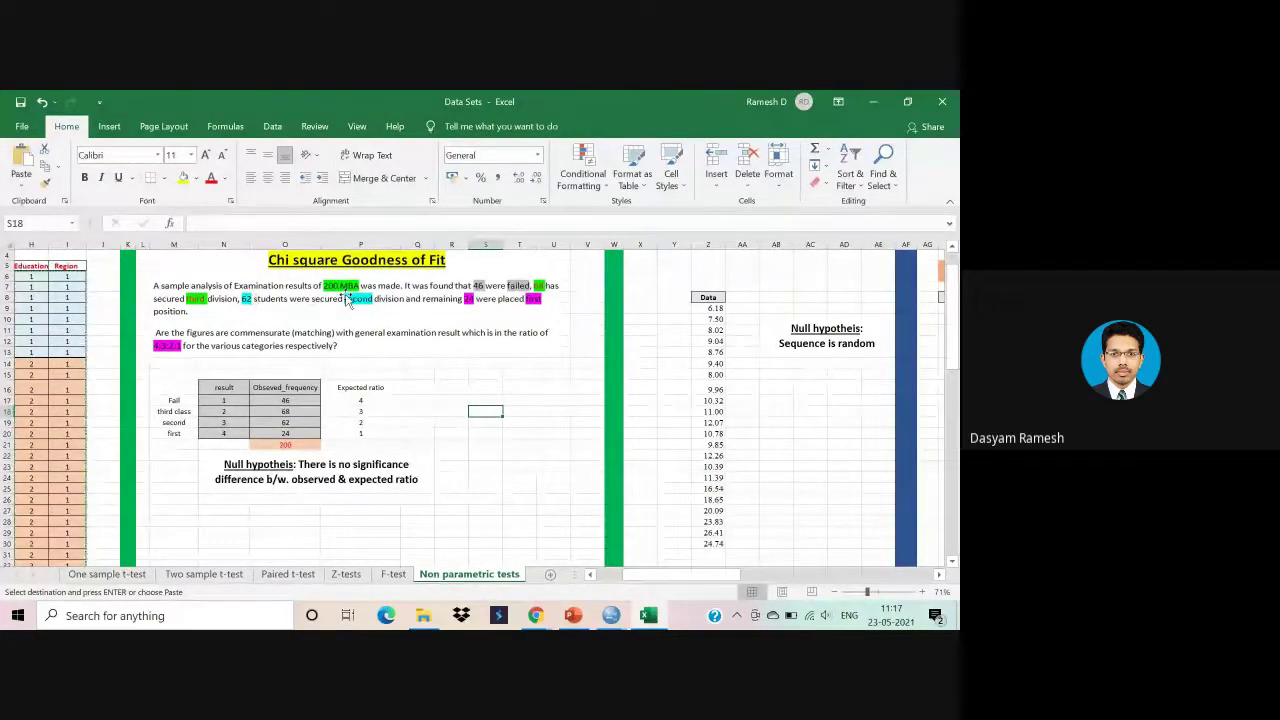
click(291, 443)
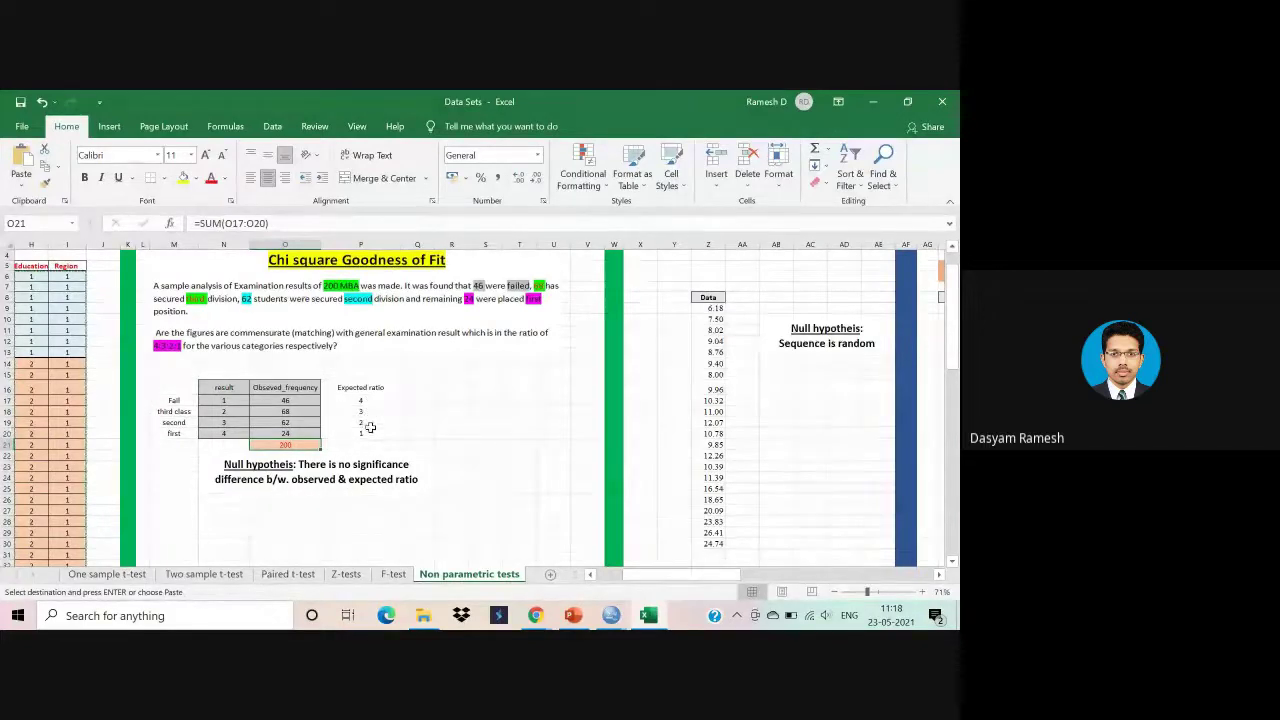
click(174, 401)
click(176, 411)
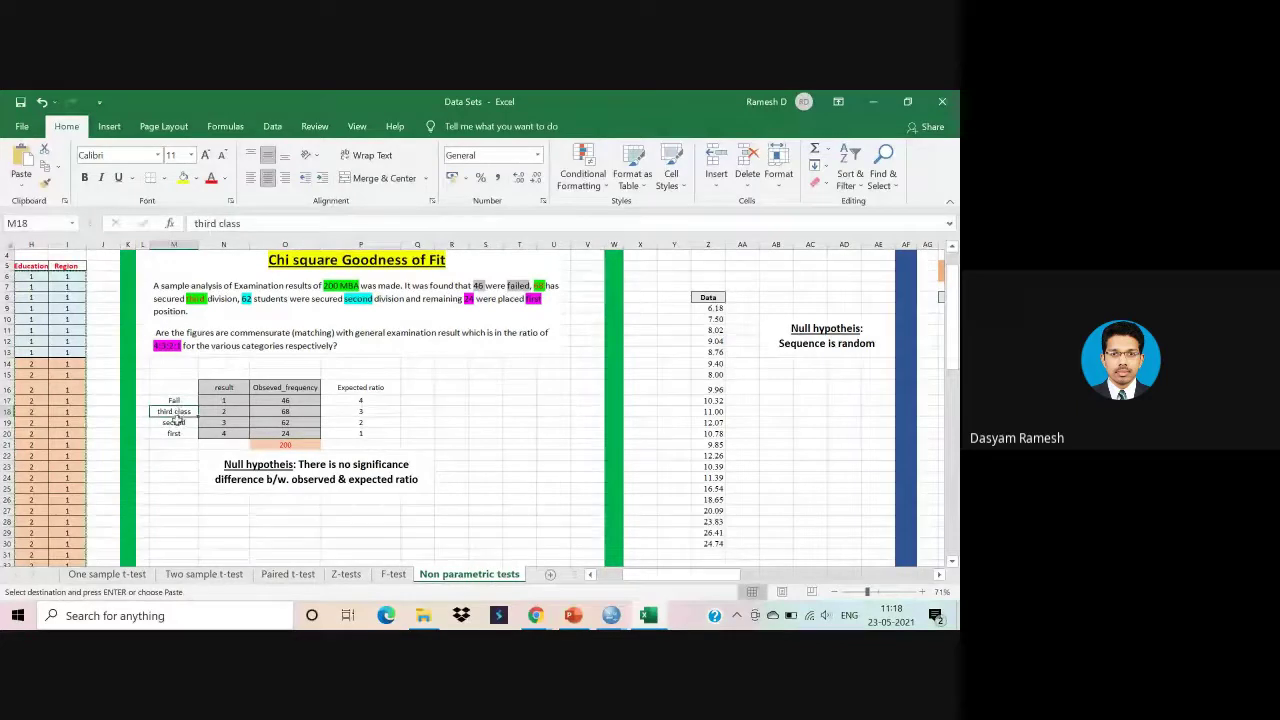
click(174, 422)
click(174, 432)
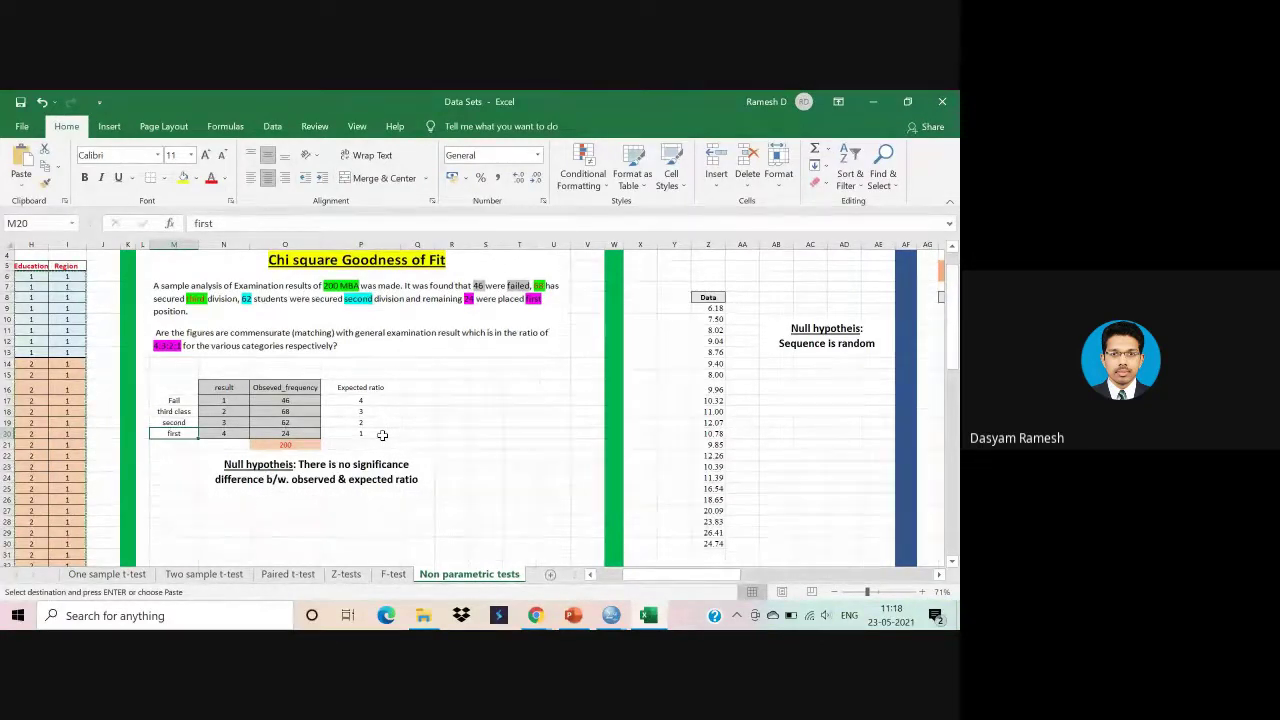
click(293, 443)
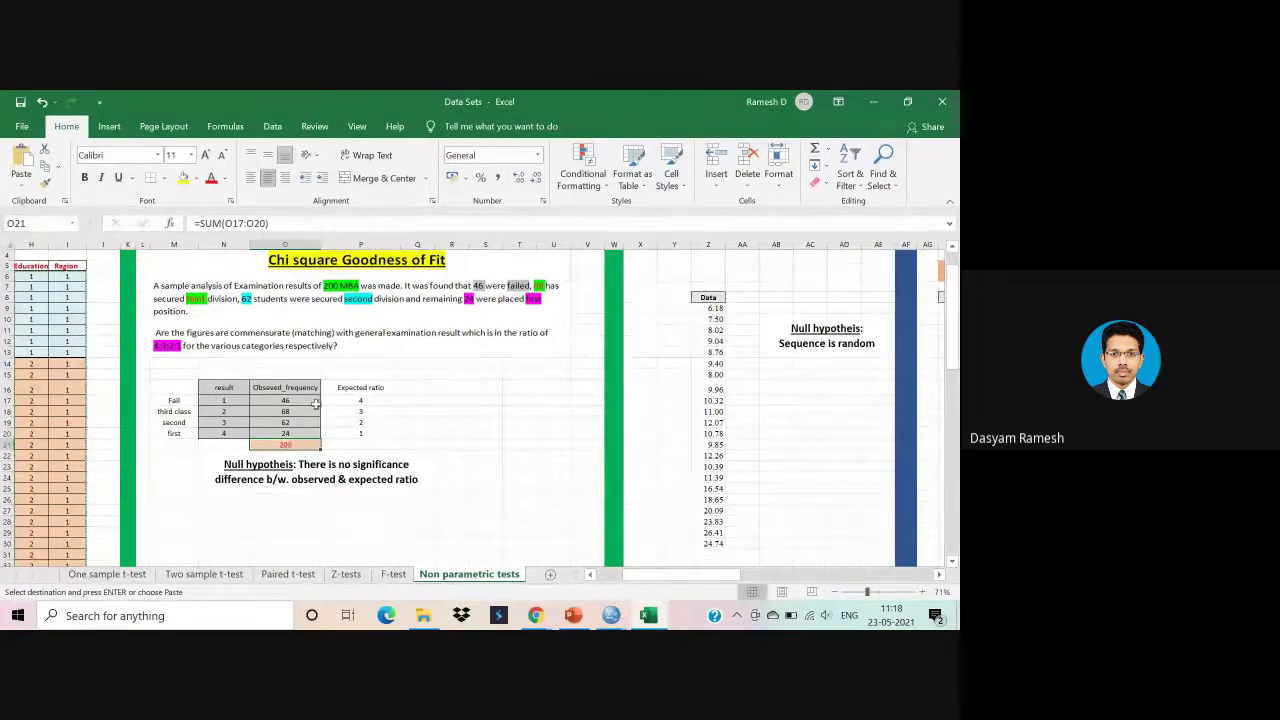
drag(287, 398, 285, 433)
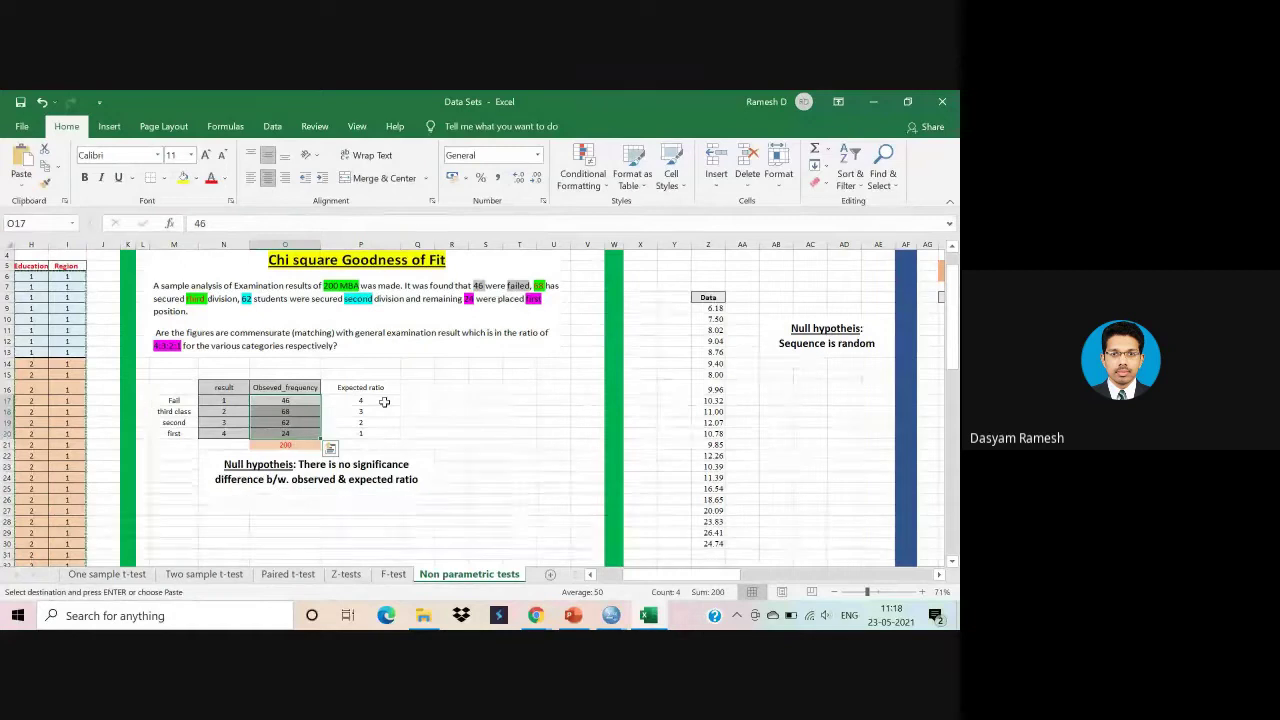
drag(384, 401, 379, 437)
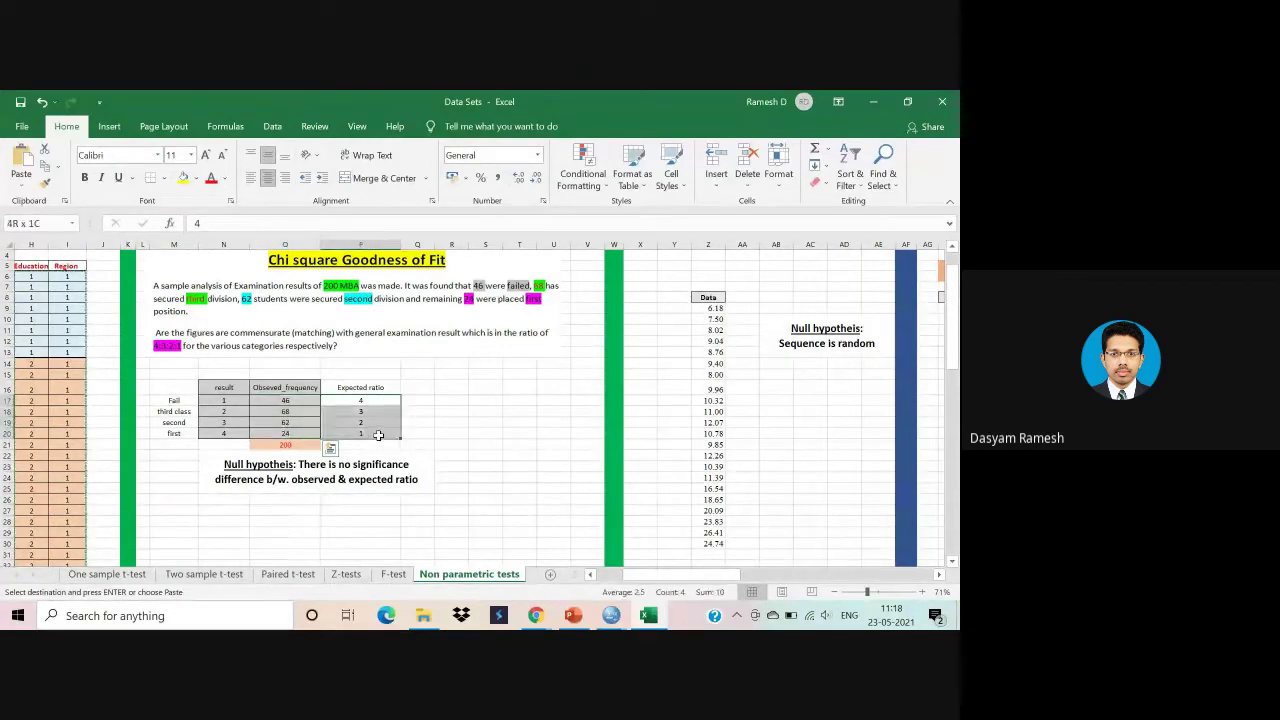
click(485, 400)
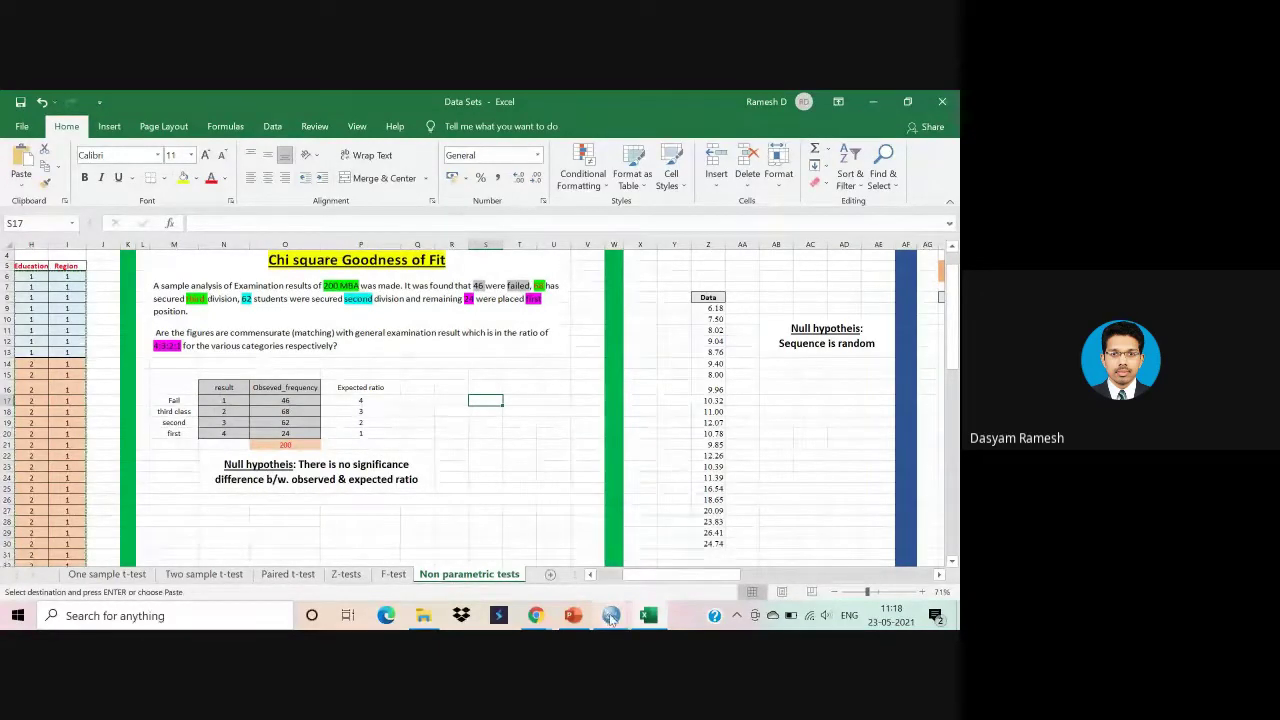
Switch to the Untitled4 data editor in SPSS and clear the EDUCATION and REGION variables.
mouse_move(606, 614)
click(565, 583)
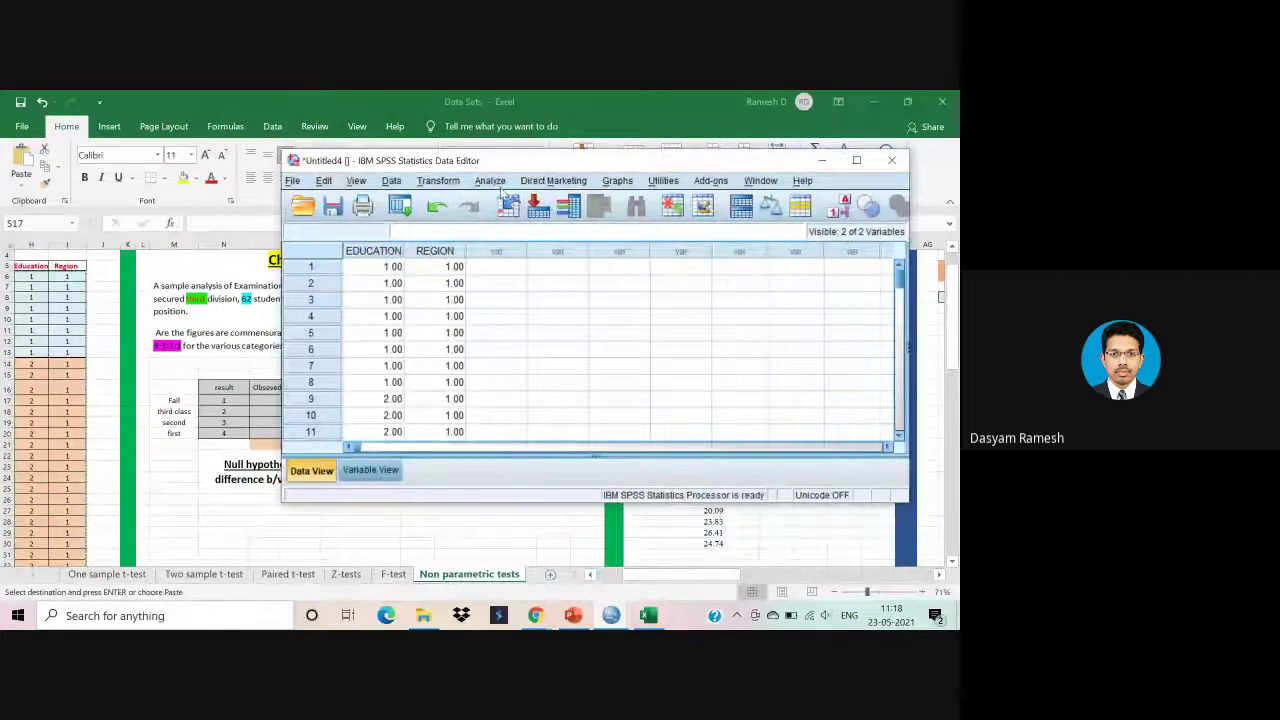
drag(458, 251, 376, 254)
right_click(376, 254)
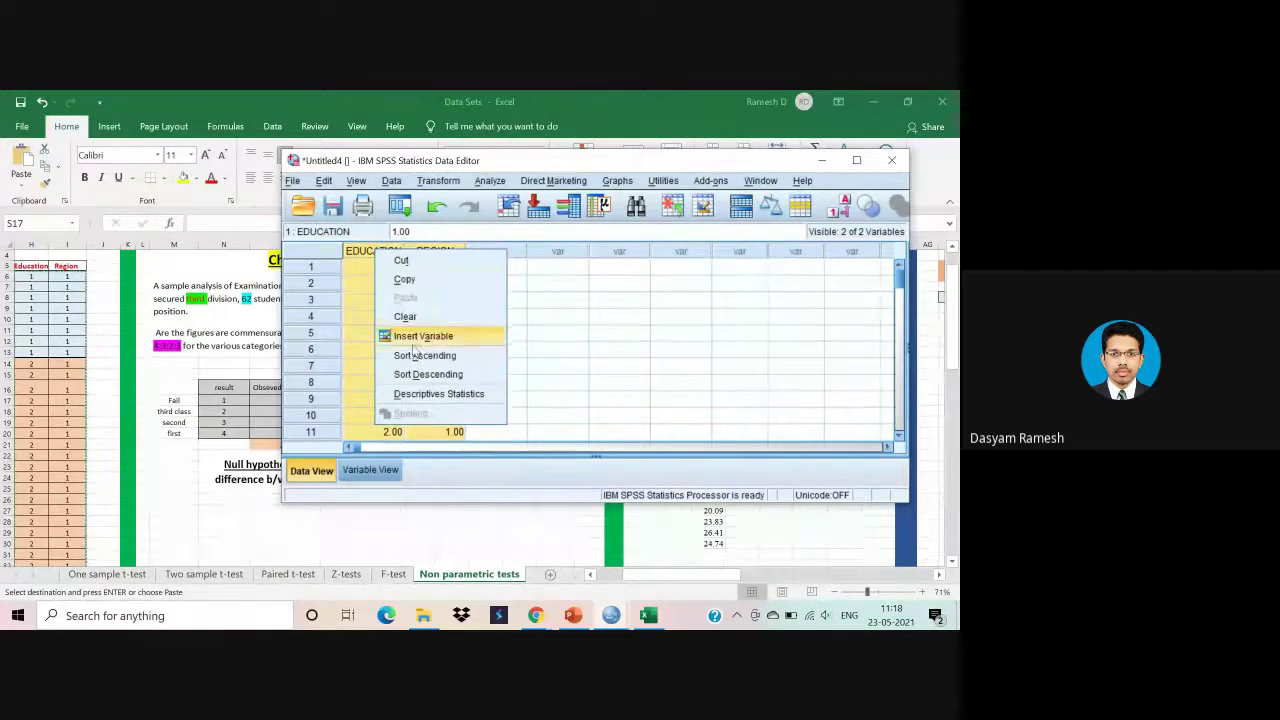
click(410, 313)
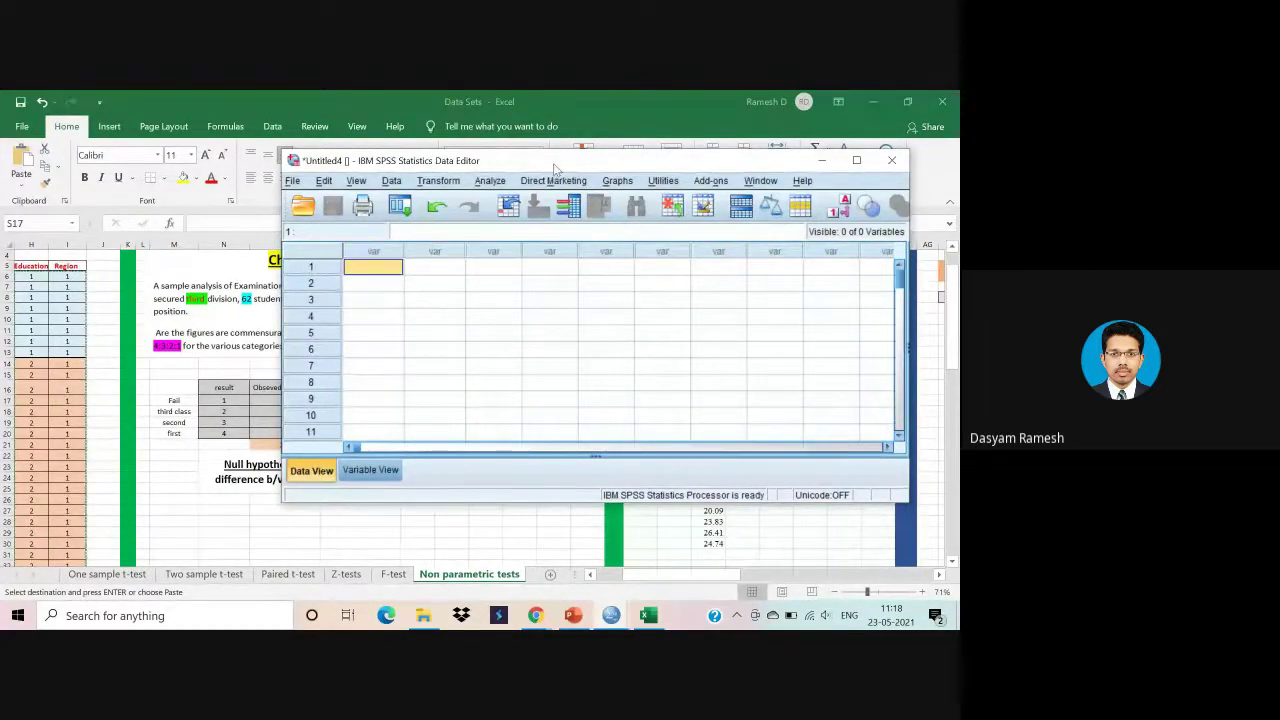
Move the data editor so the Excel frequency table is visible, and enter 46 as the first case of the first column.
drag(554, 169, 639, 208)
text(4)
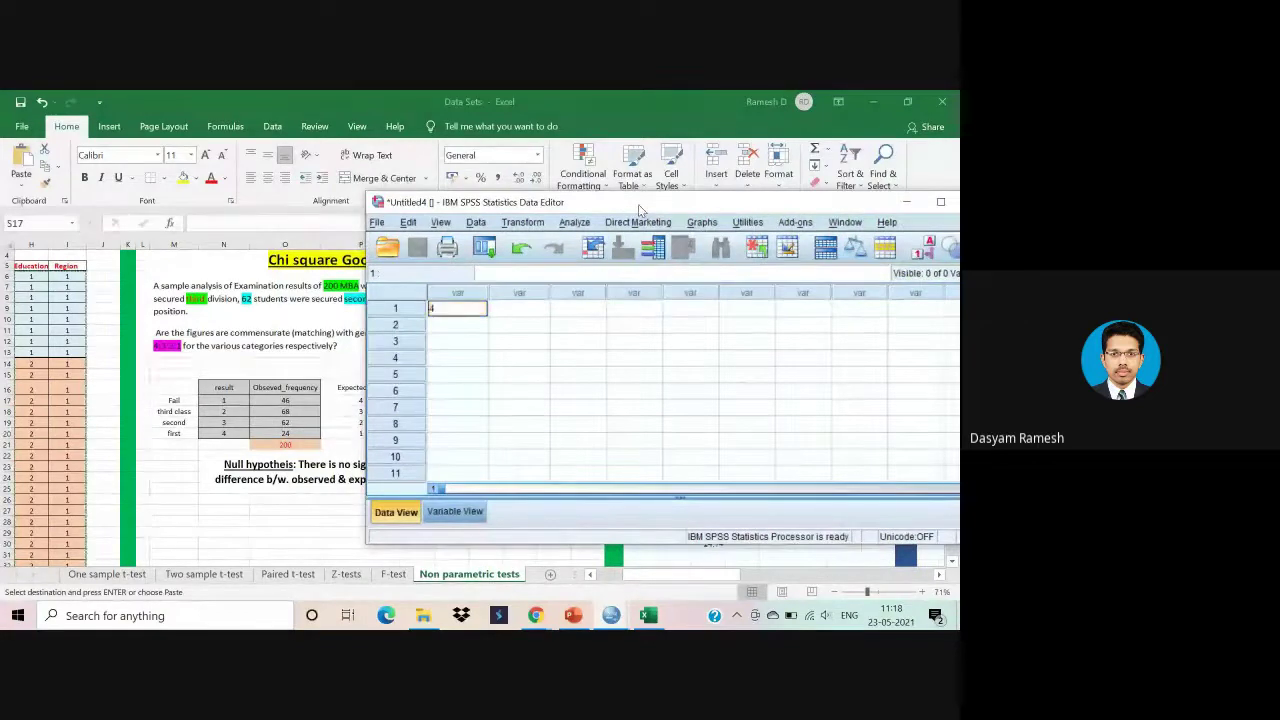
text(6)
key(Return)
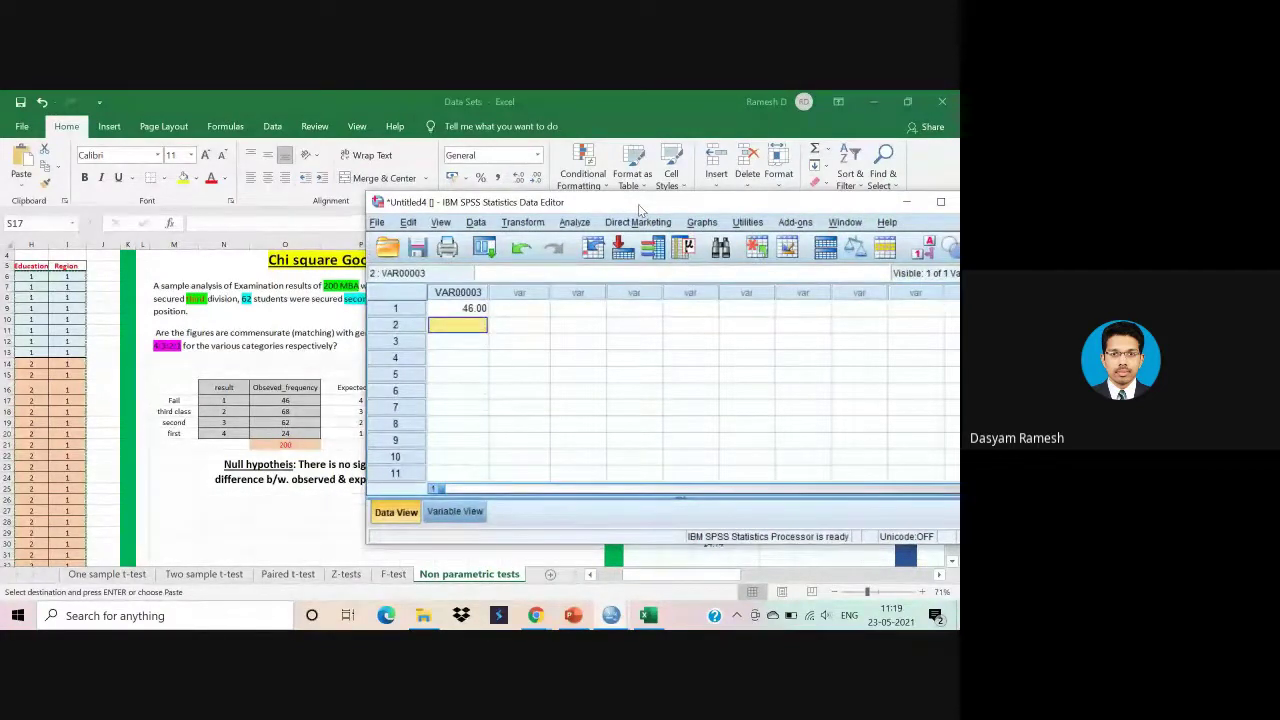
Enter the observed frequencies 68, 62 and 24 in rows 2 to 4 of VAR00003.
text(68)
key(Return)
text(6)
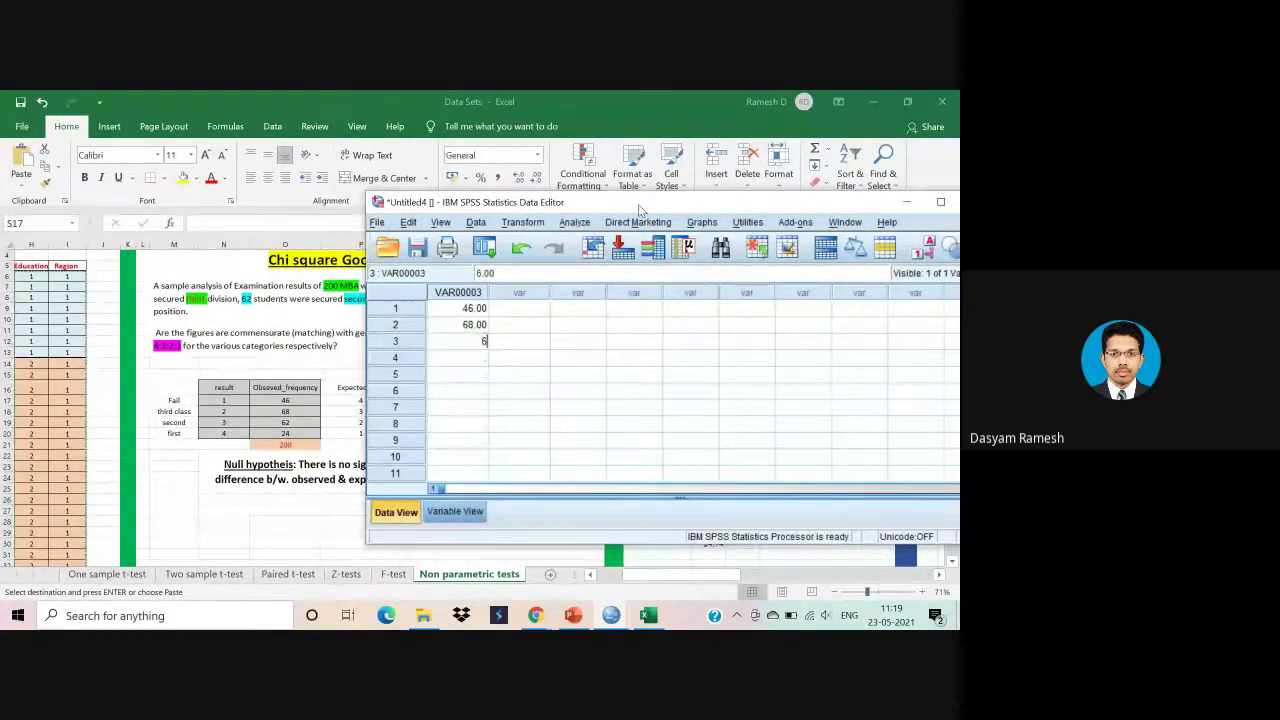
text(2)
key(Return)
text(24)
key(Return)
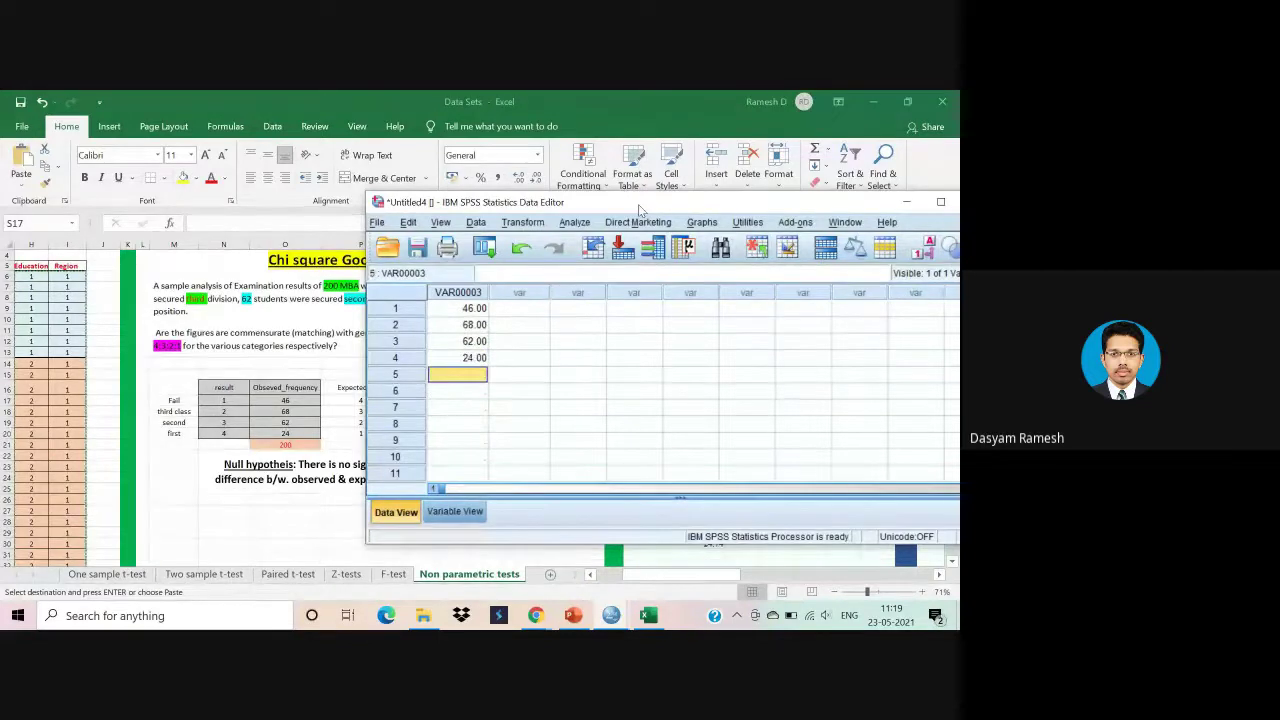
Clear the empty rows below row 4 of the data sheet.
drag(395, 374, 398, 486)
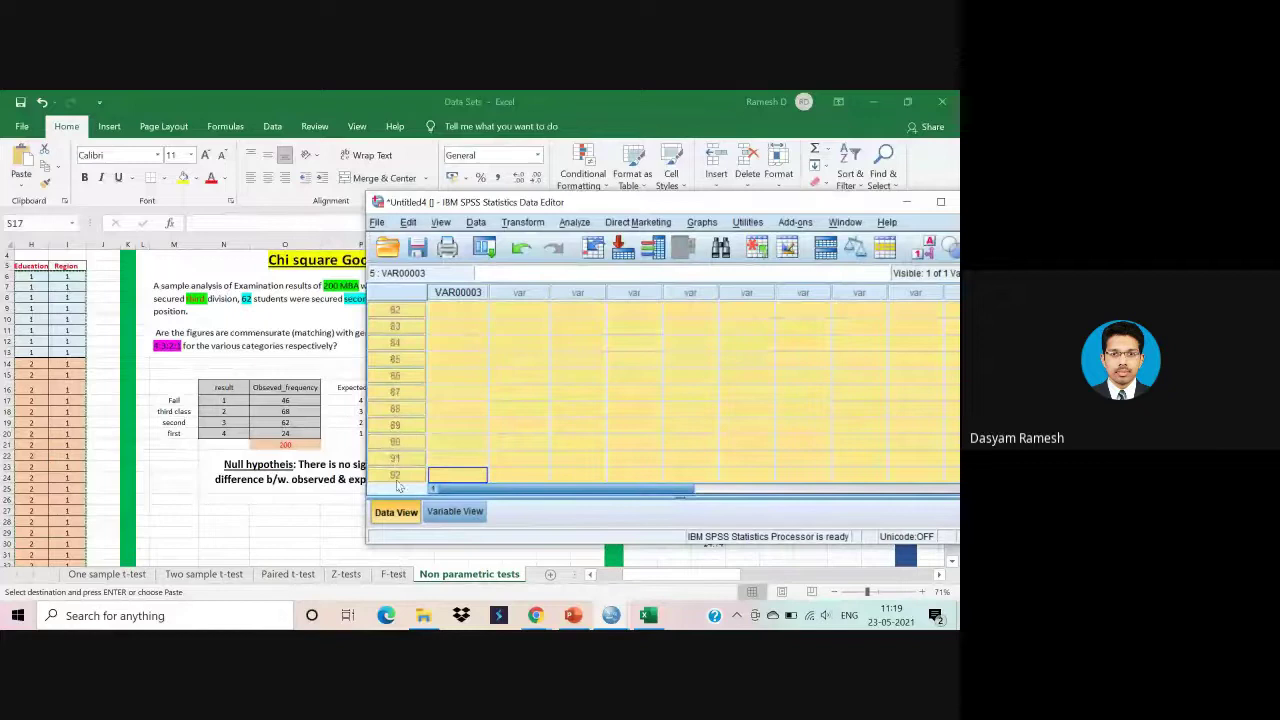
right_click(408, 413)
click(443, 478)
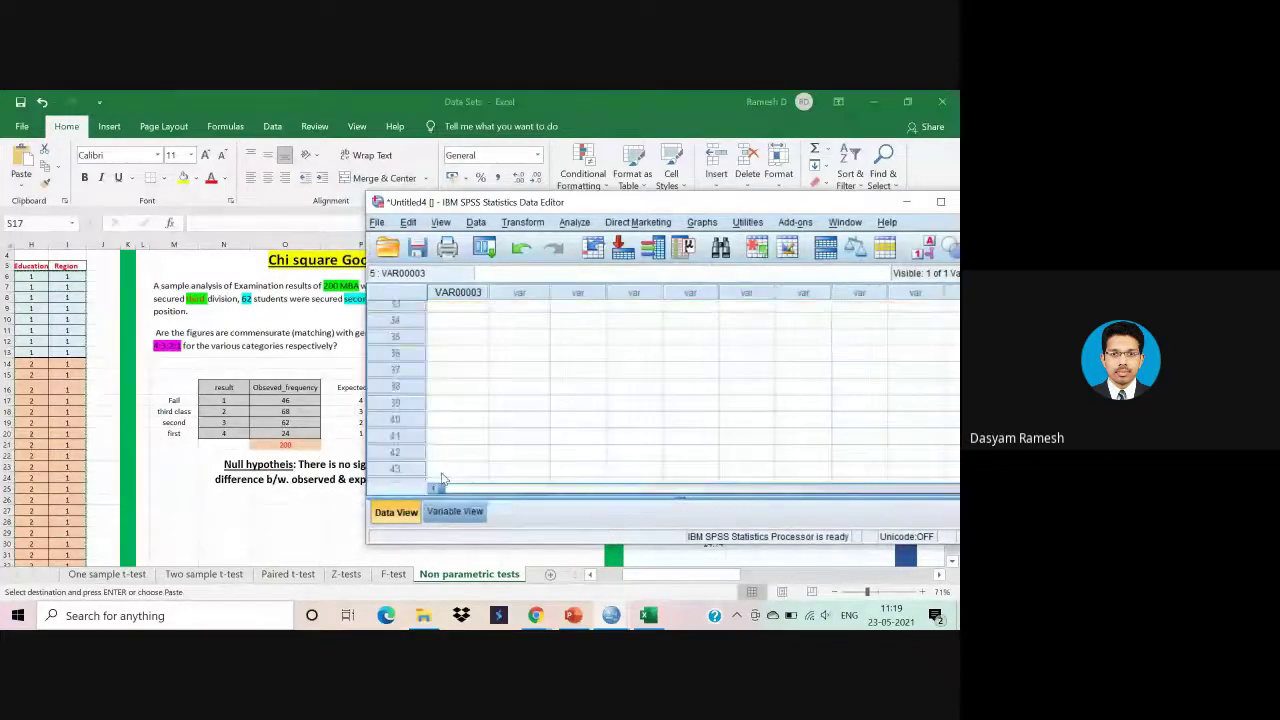
scroll(514, 397, up, 10)
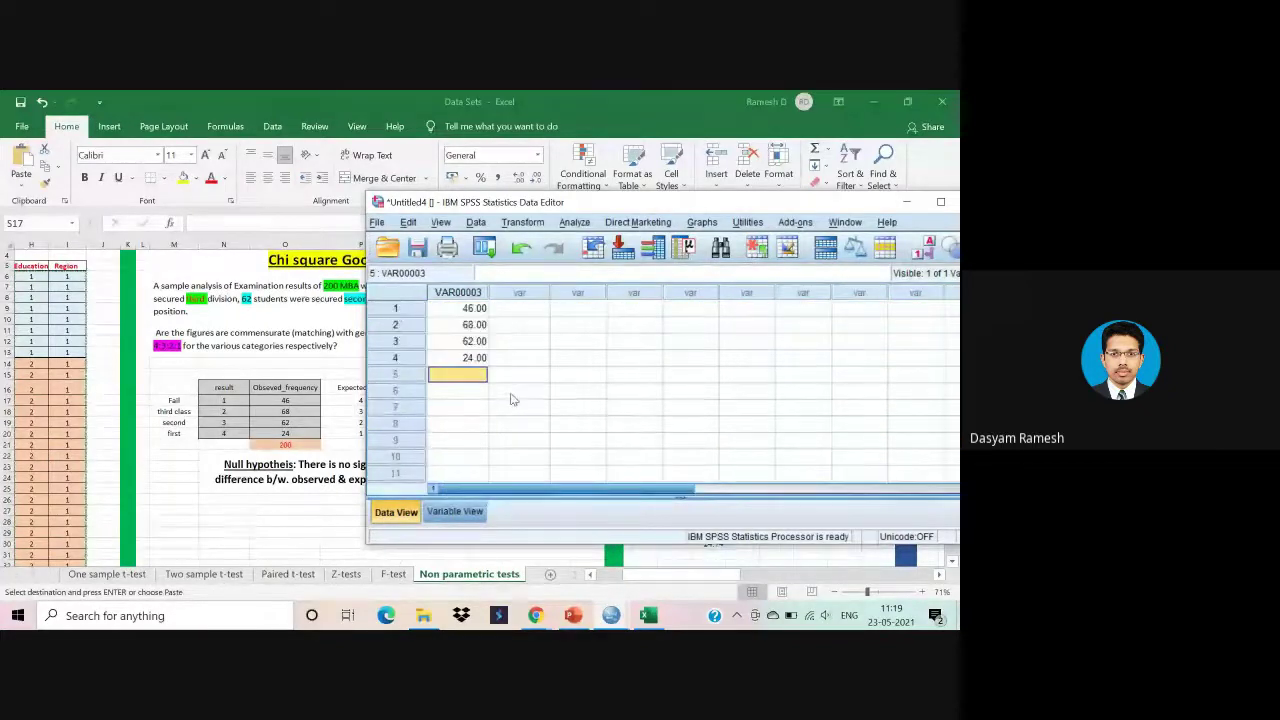
Rename the variable to OBSVD_FRE and return to the data values.
click(433, 511)
double_click(473, 289)
text(O)
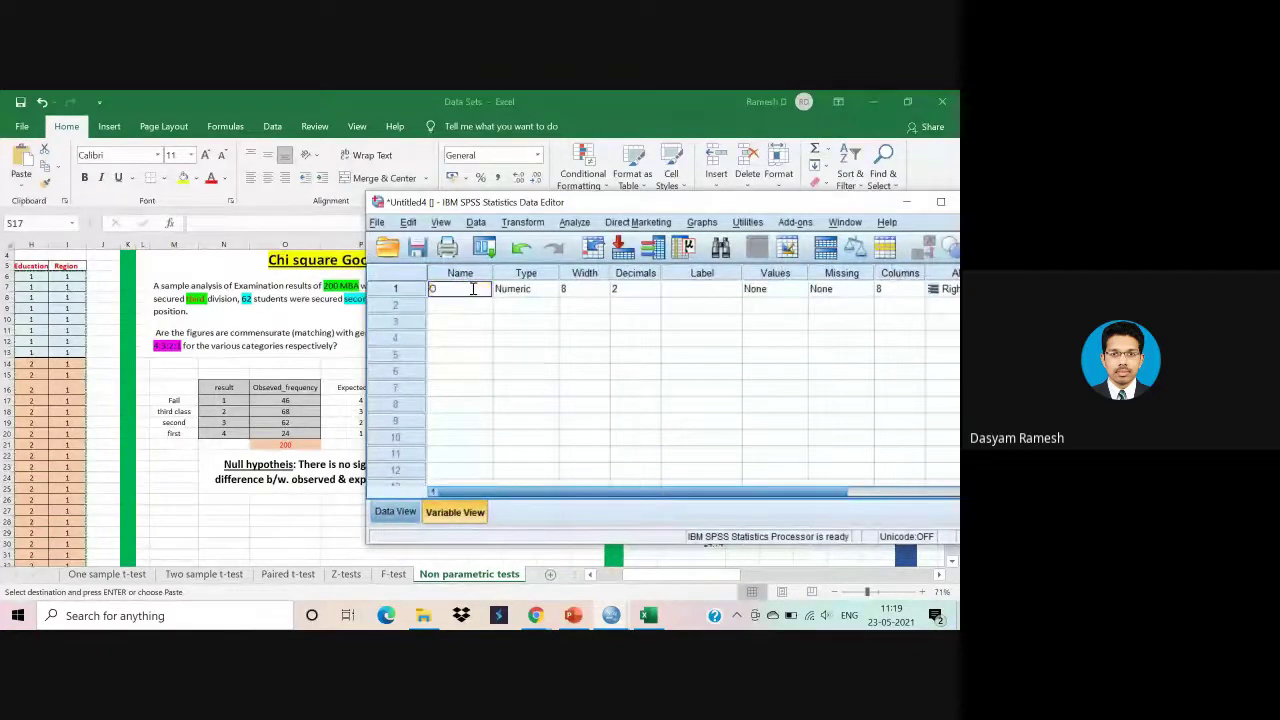
text(BS_FRE)
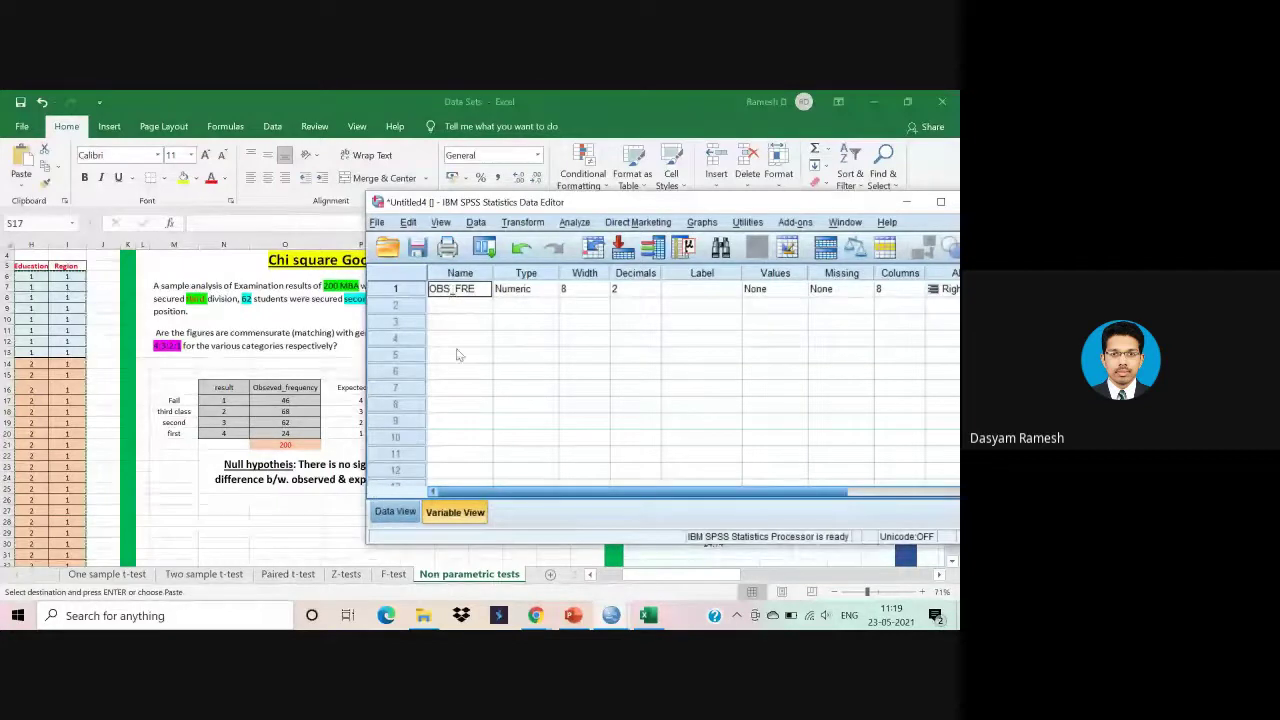
click(448, 288)
text(VD)
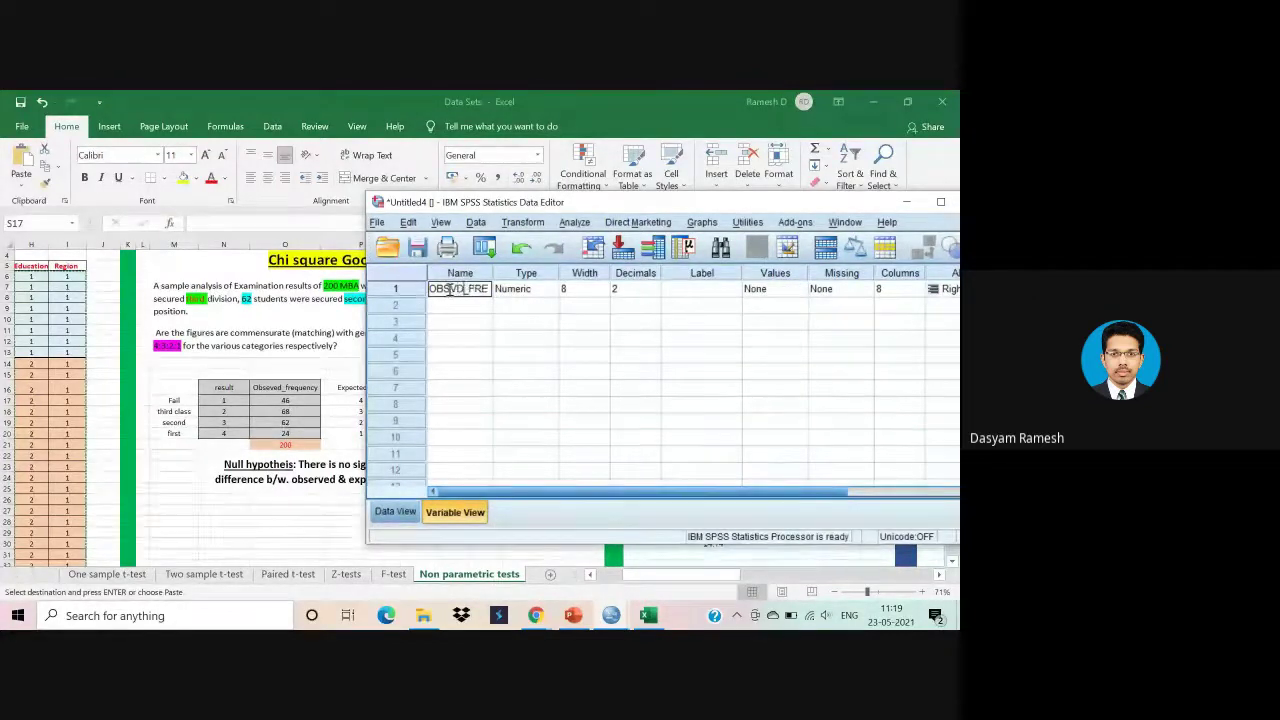
click(400, 511)
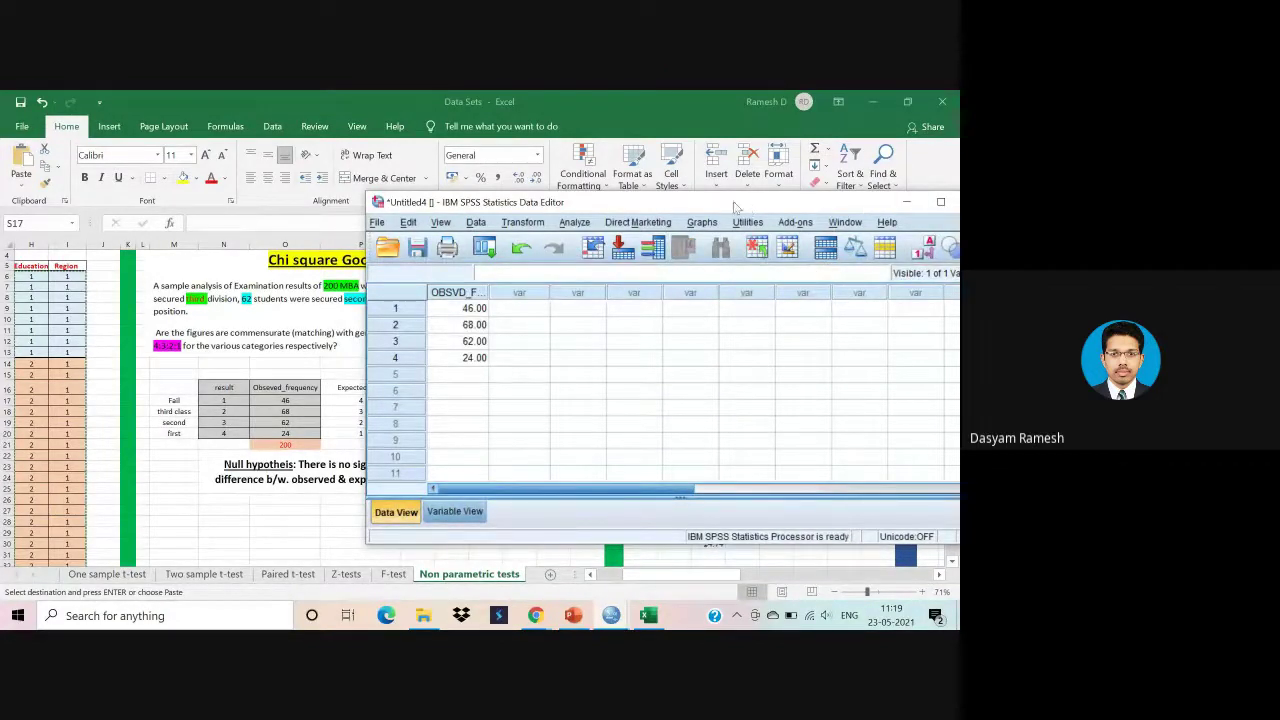
Arrange the Excel worksheet and the SPSS data editor side by side, keeping the expected ratio table in sight.
drag(594, 206, 617, 188)
click(597, 205)
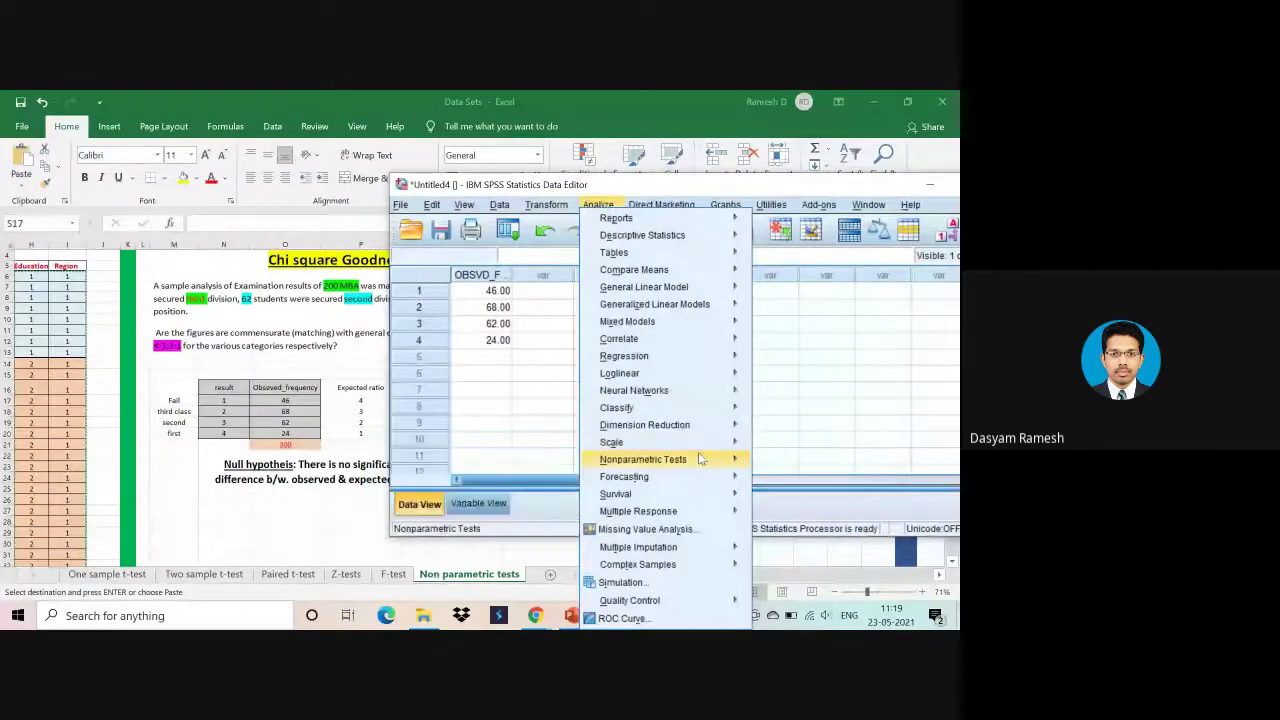
mouse_move(699, 455)
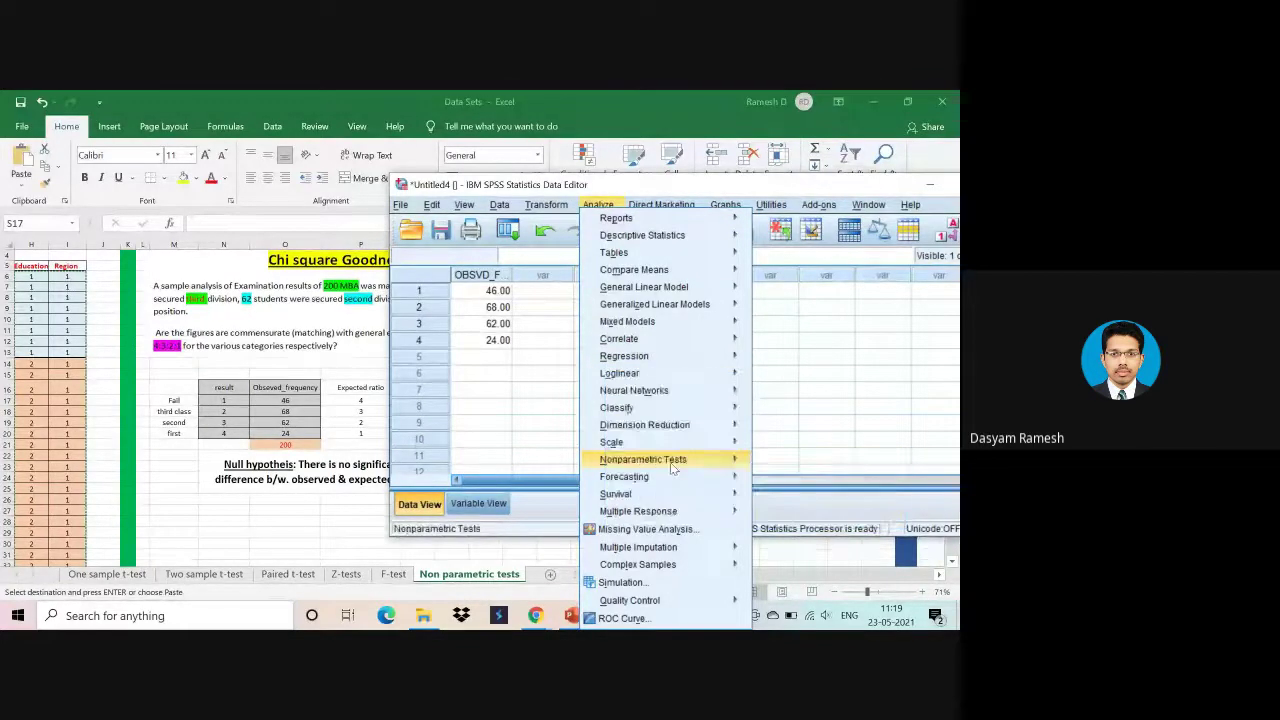
drag(840, 188, 708, 173)
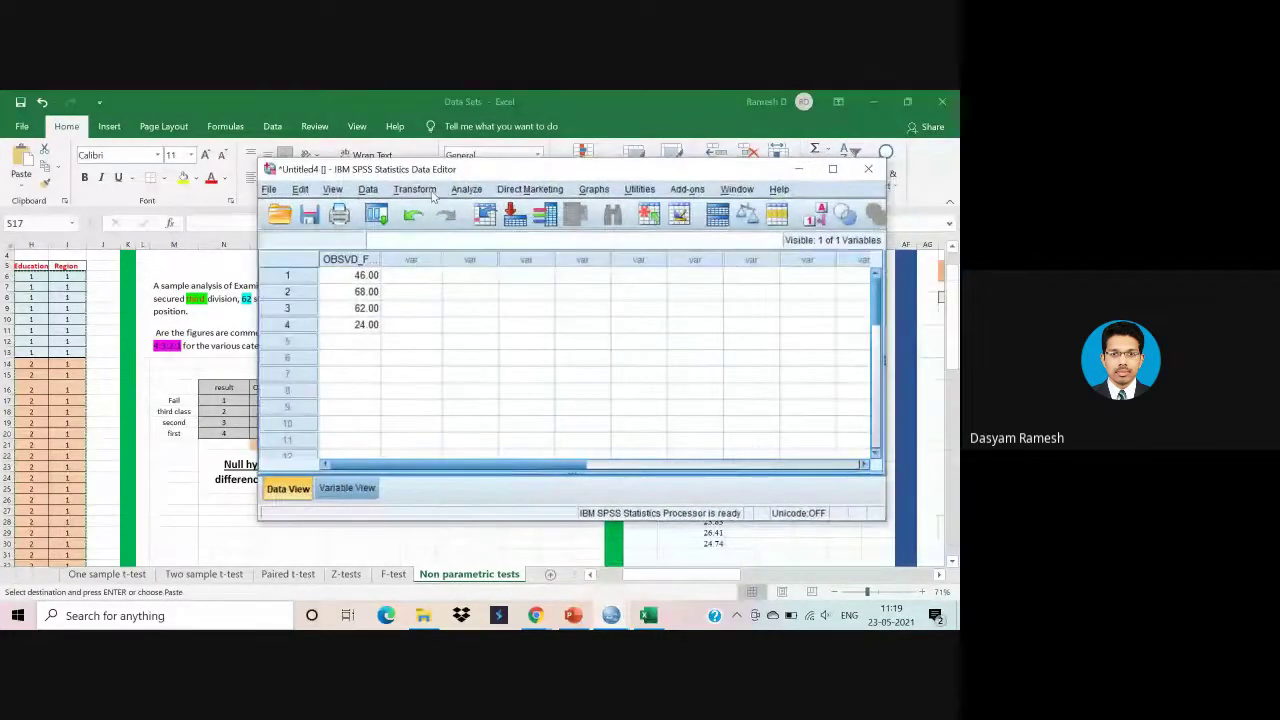
click(903, 101)
click(566, 175)
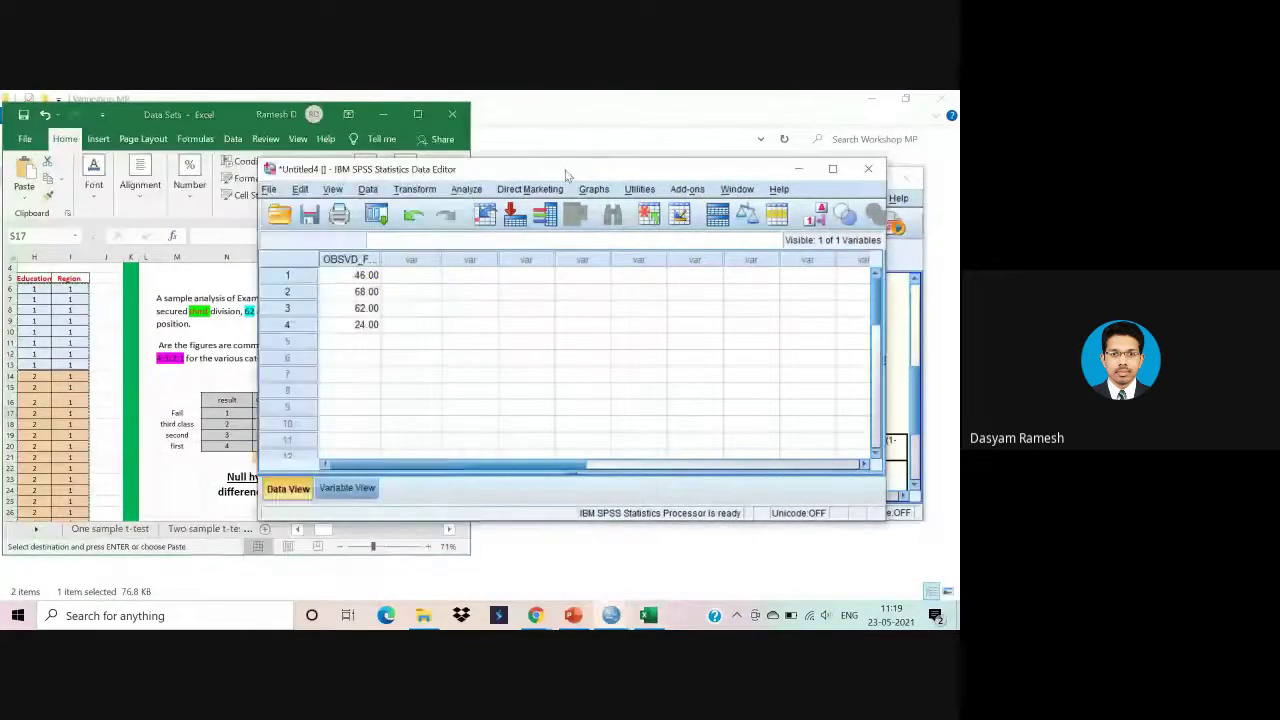
drag(453, 178, 559, 172)
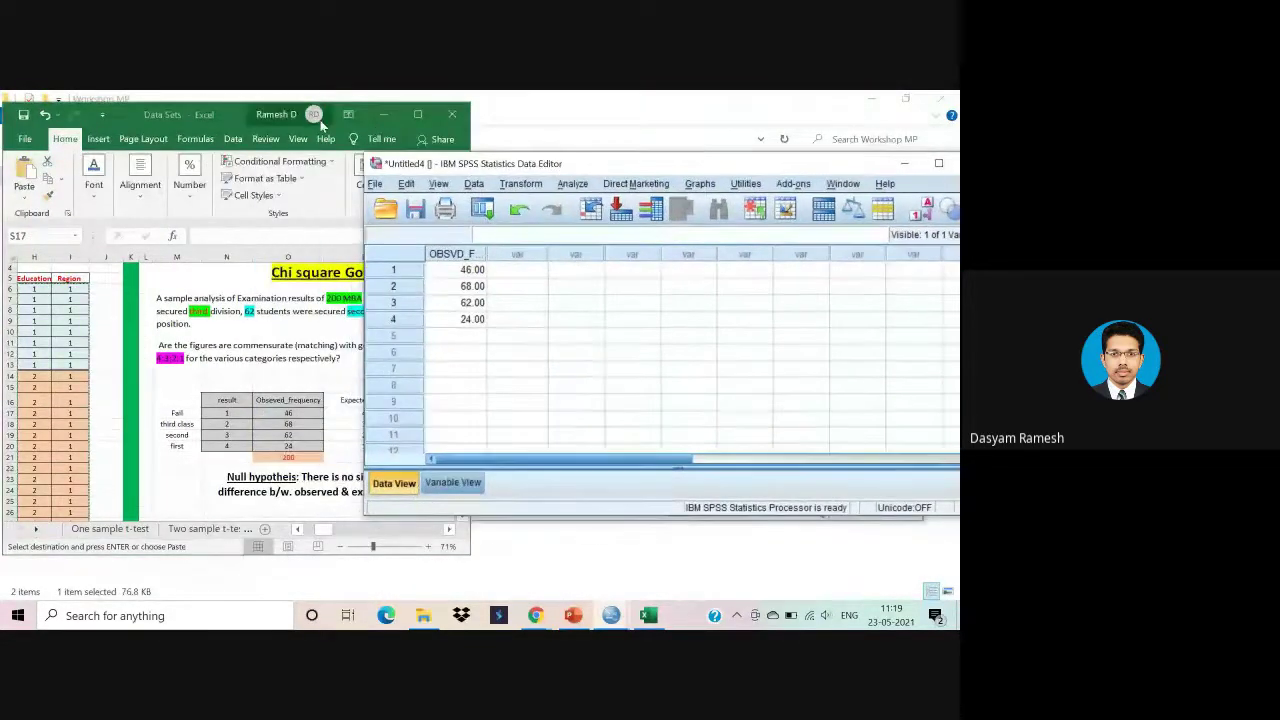
drag(240, 120, 32, 107)
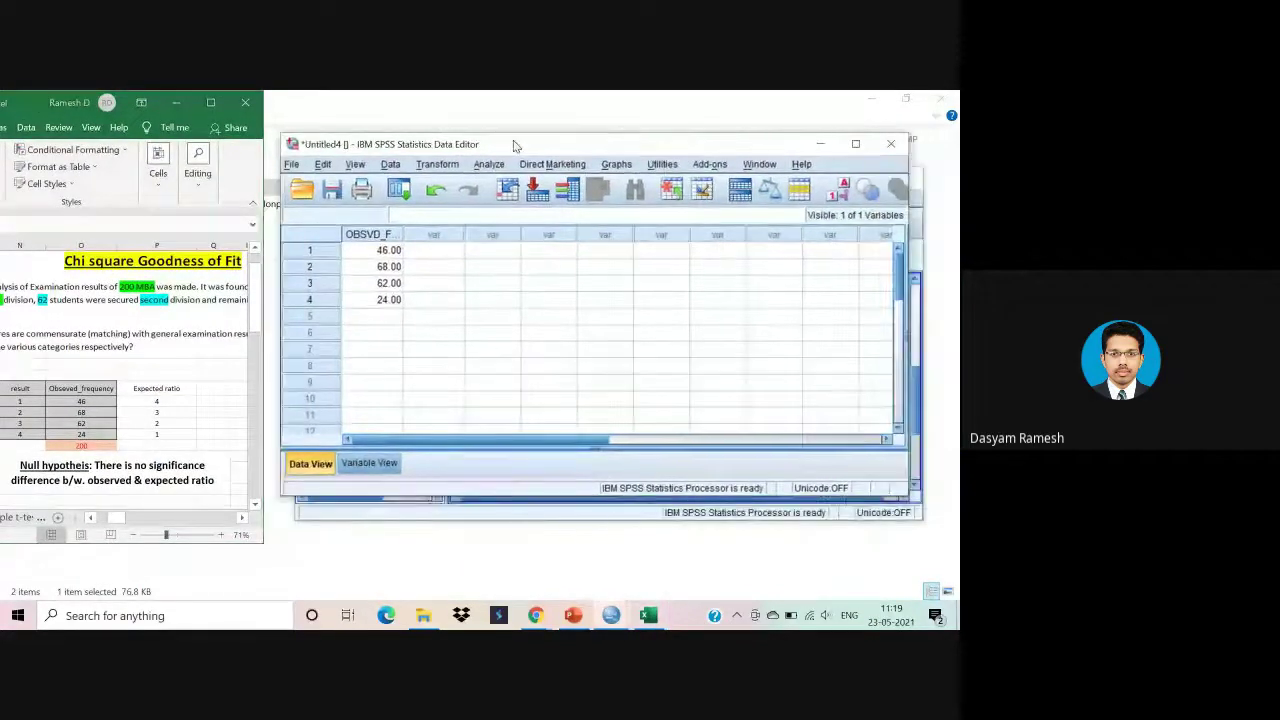
Open the legacy nonparametric Chi-square test and add OBSVD_FRE as the test variable.
click(488, 165)
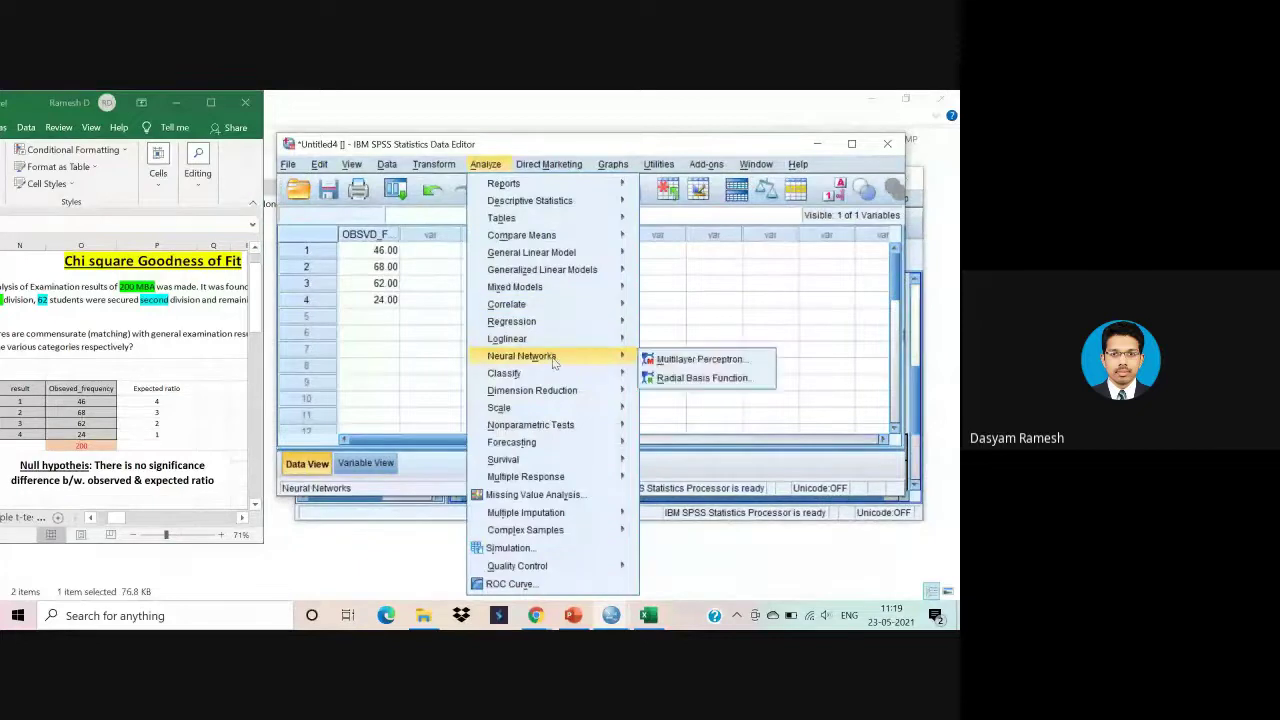
mouse_move(604, 428)
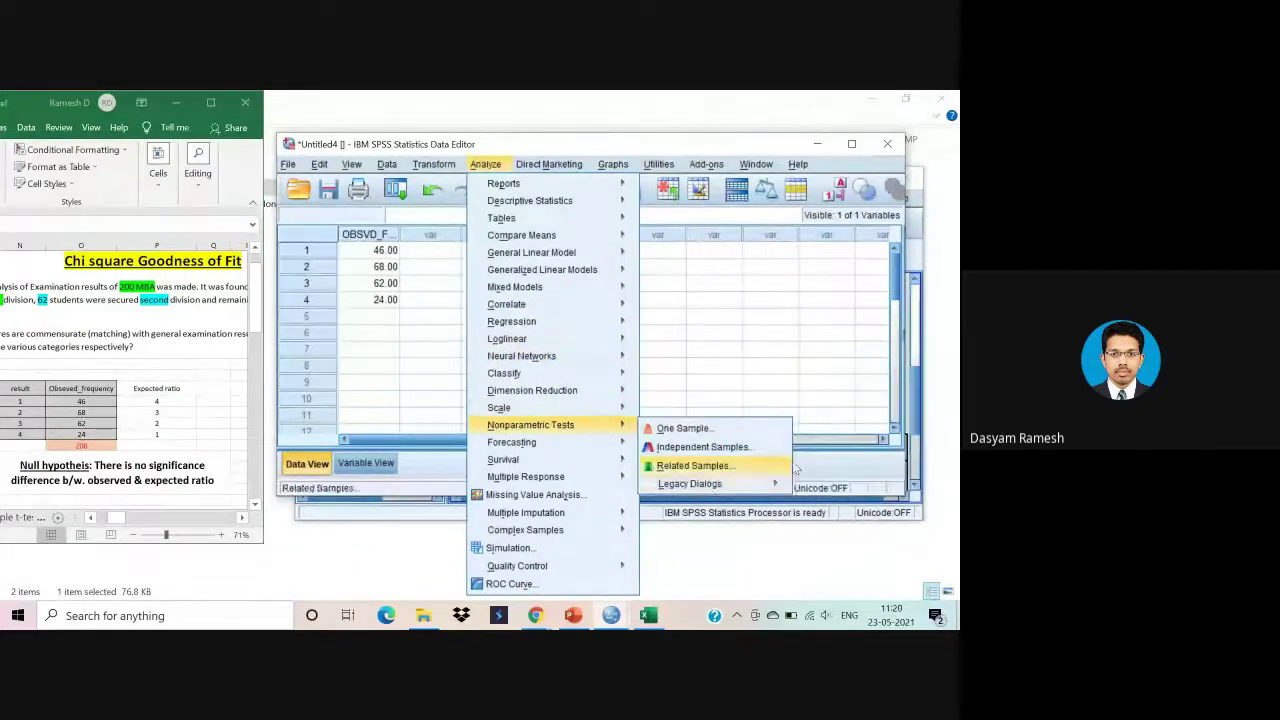
mouse_move(760, 493)
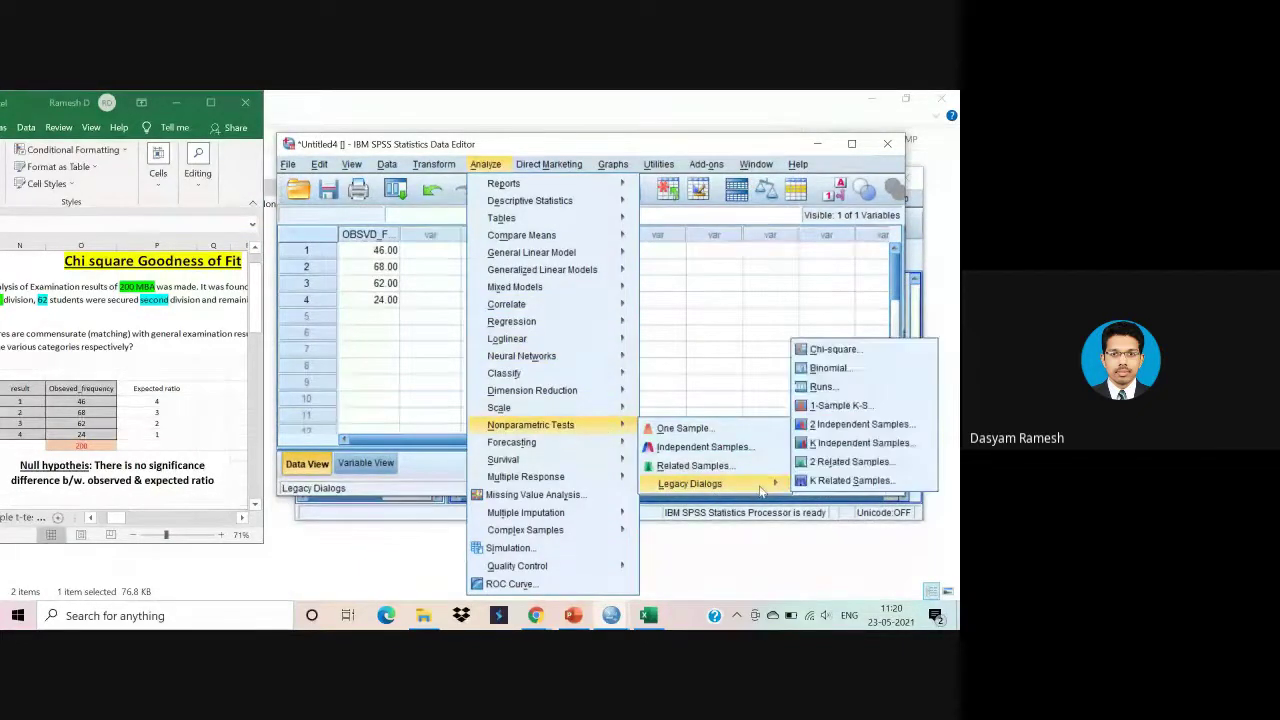
click(834, 349)
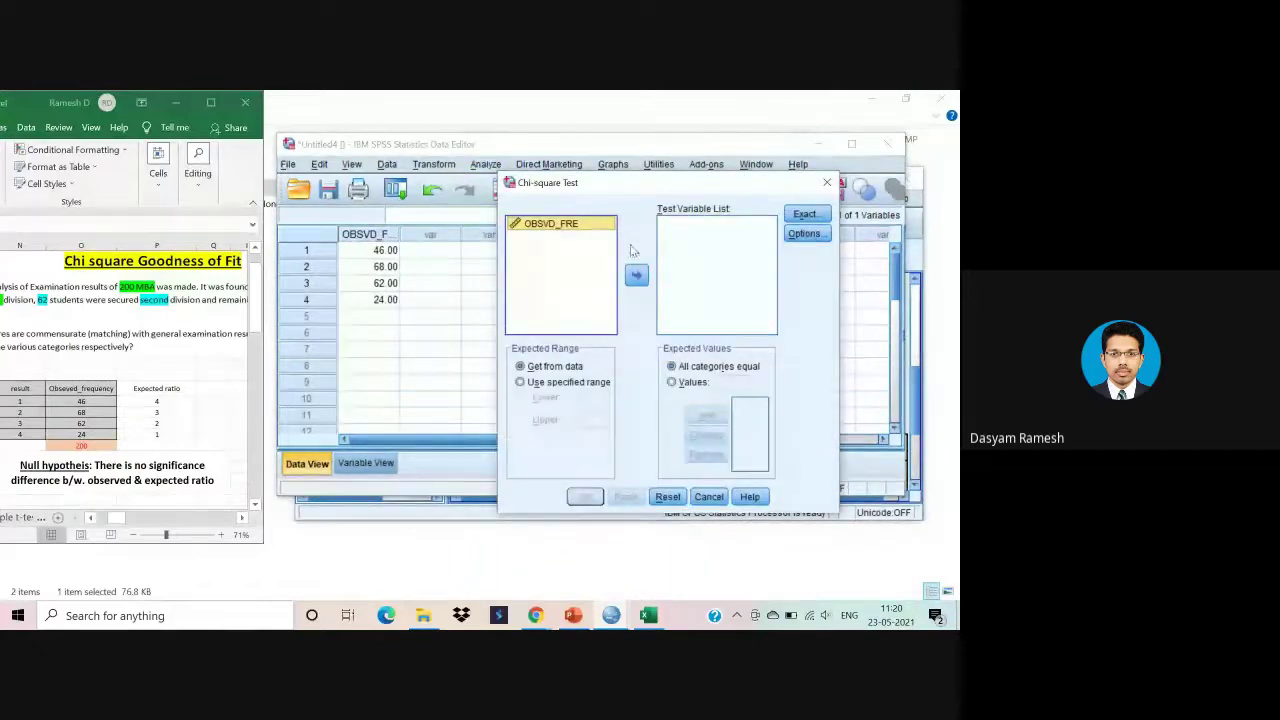
click(637, 276)
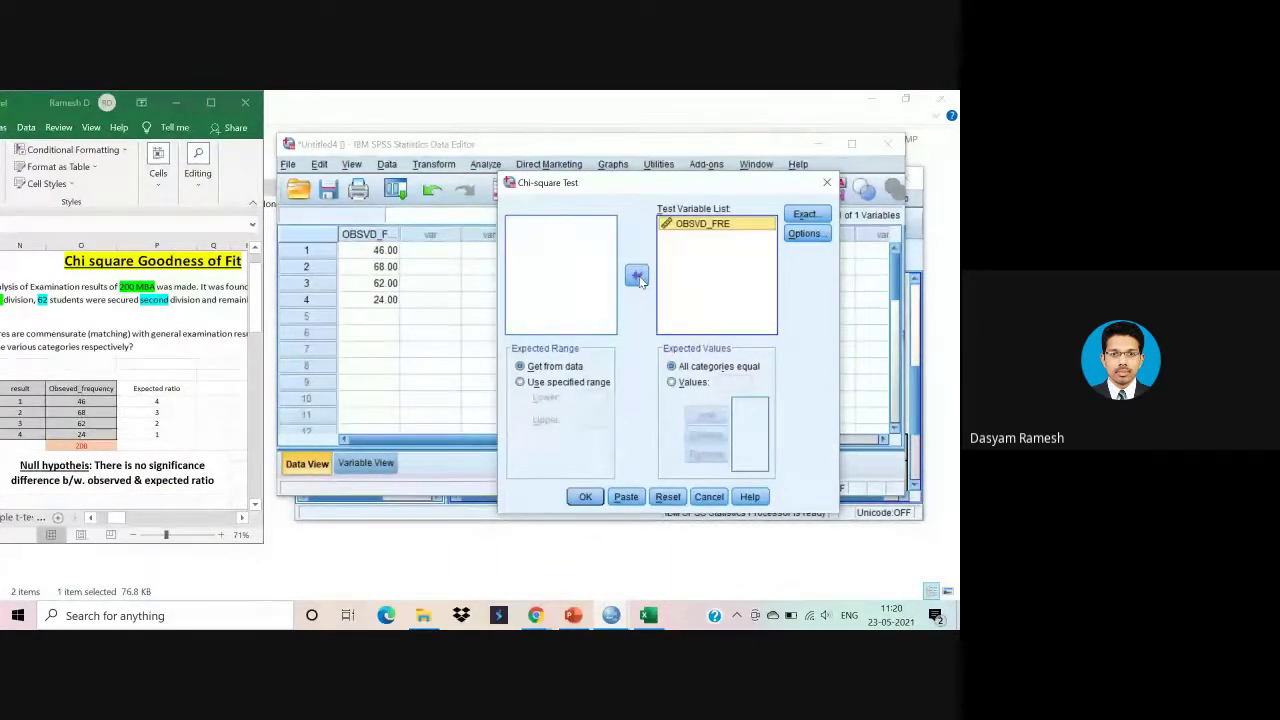
Specify custom expected values for the chi-square test, adding 4, 3, 2 and 1 in that order.
click(671, 384)
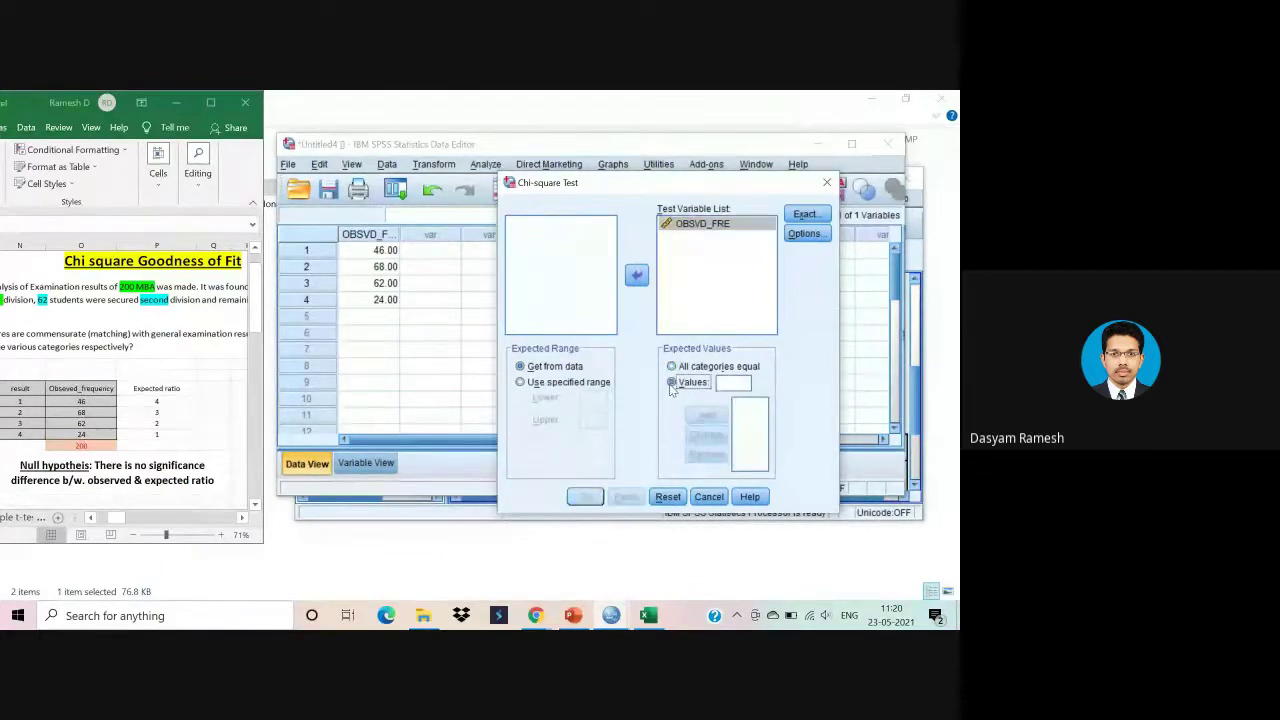
click(738, 383)
text(4)
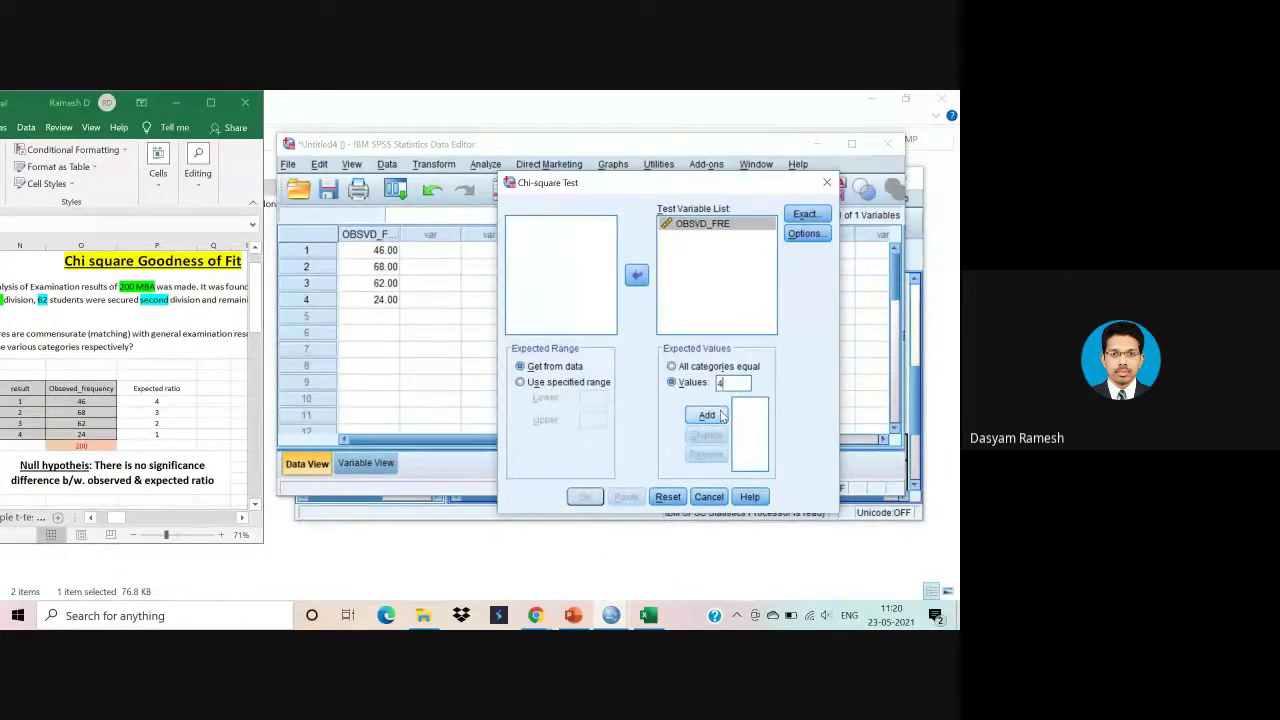
click(707, 415)
double_click(733, 384)
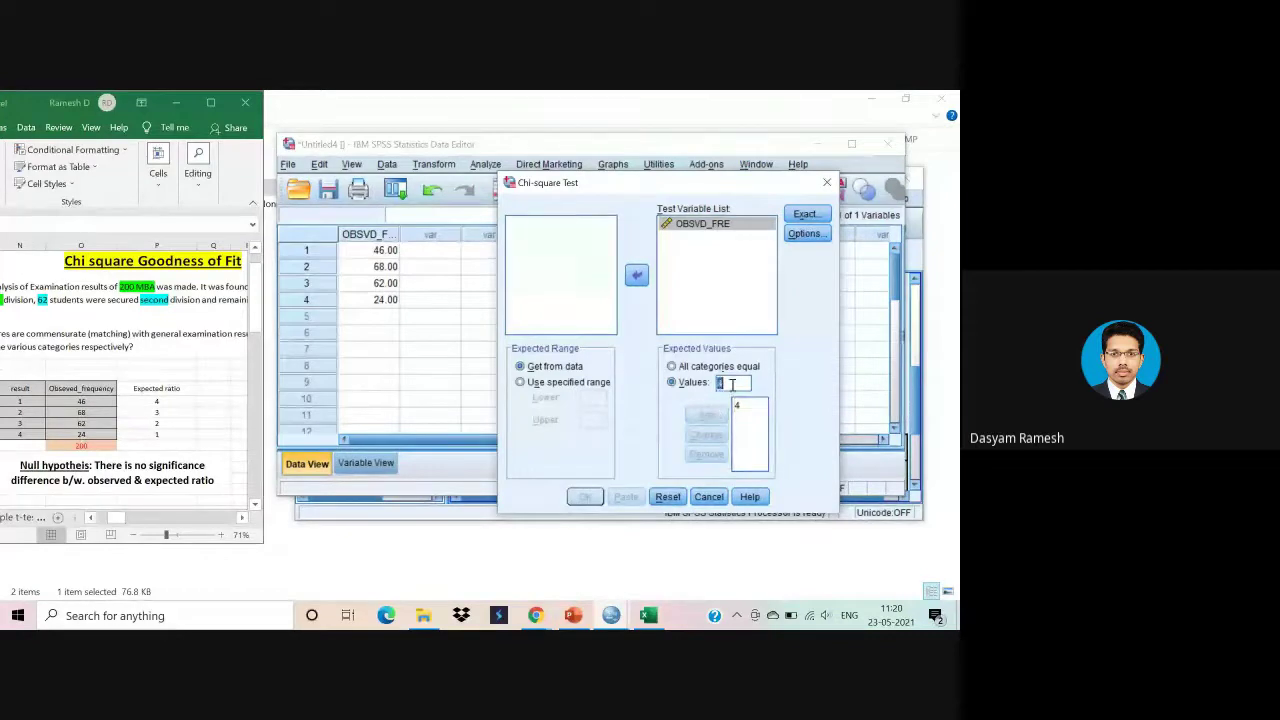
text(3)
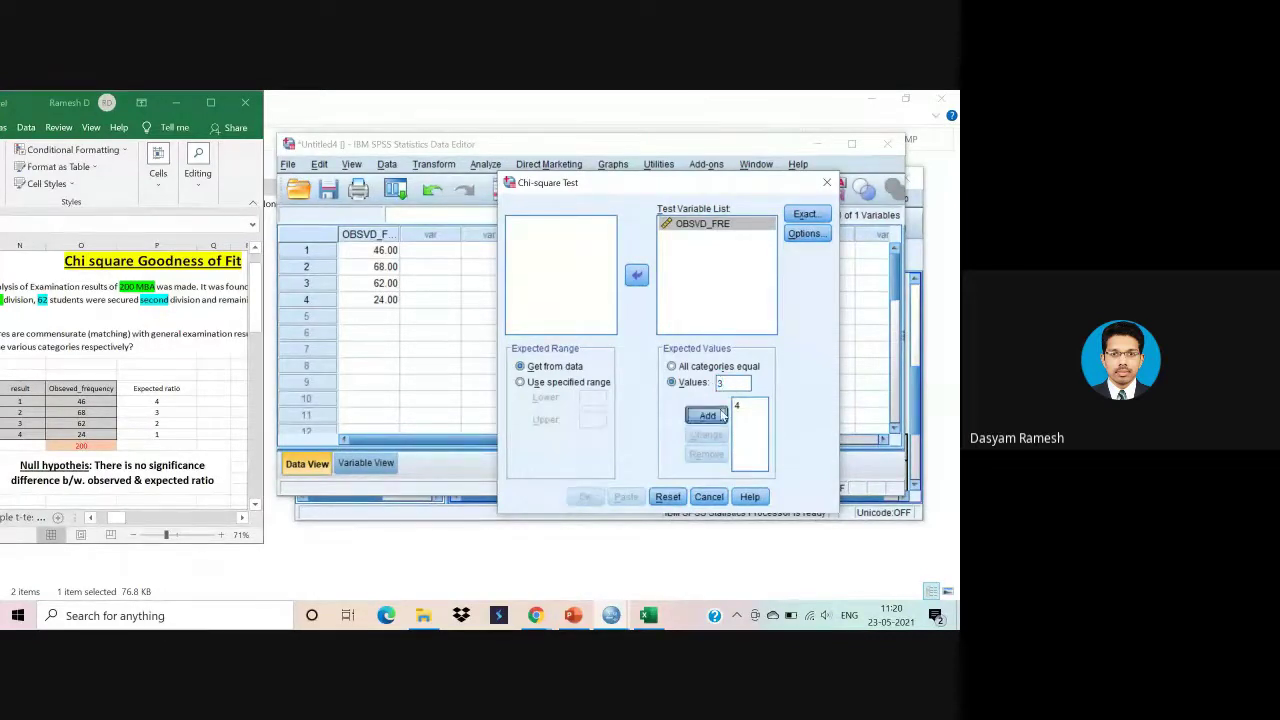
click(720, 413)
click(722, 385)
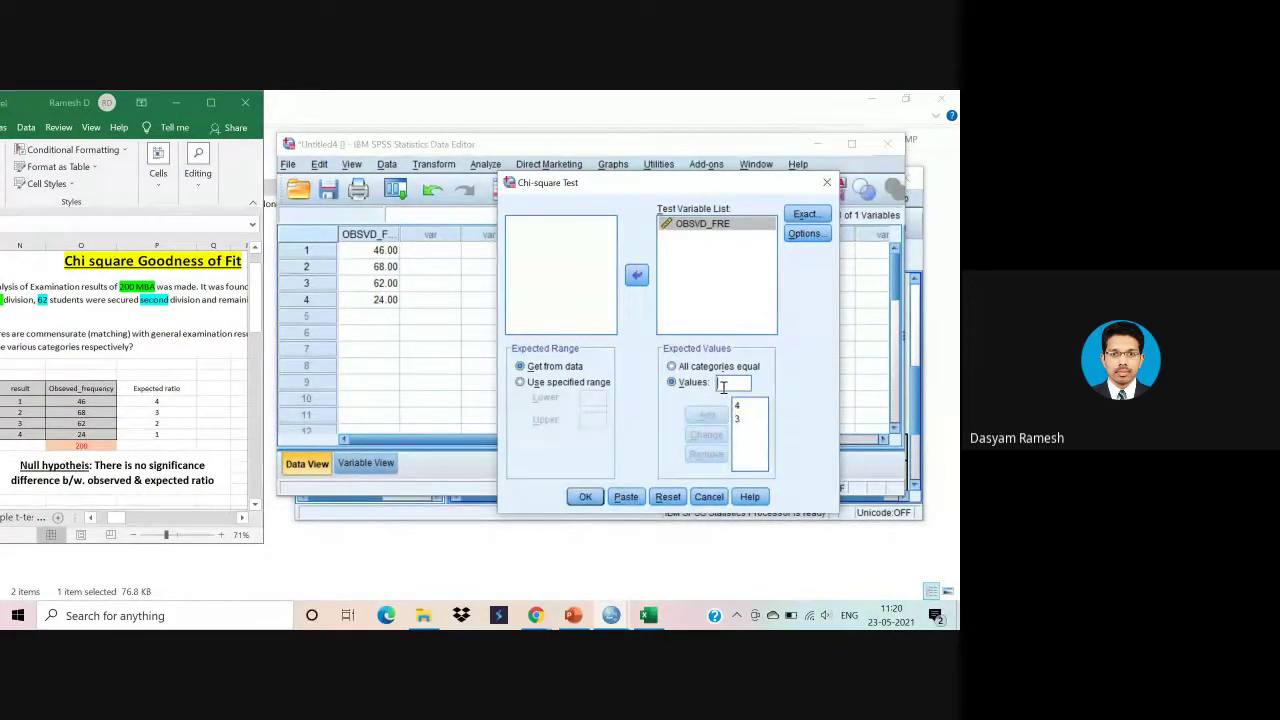
text(2)
click(707, 415)
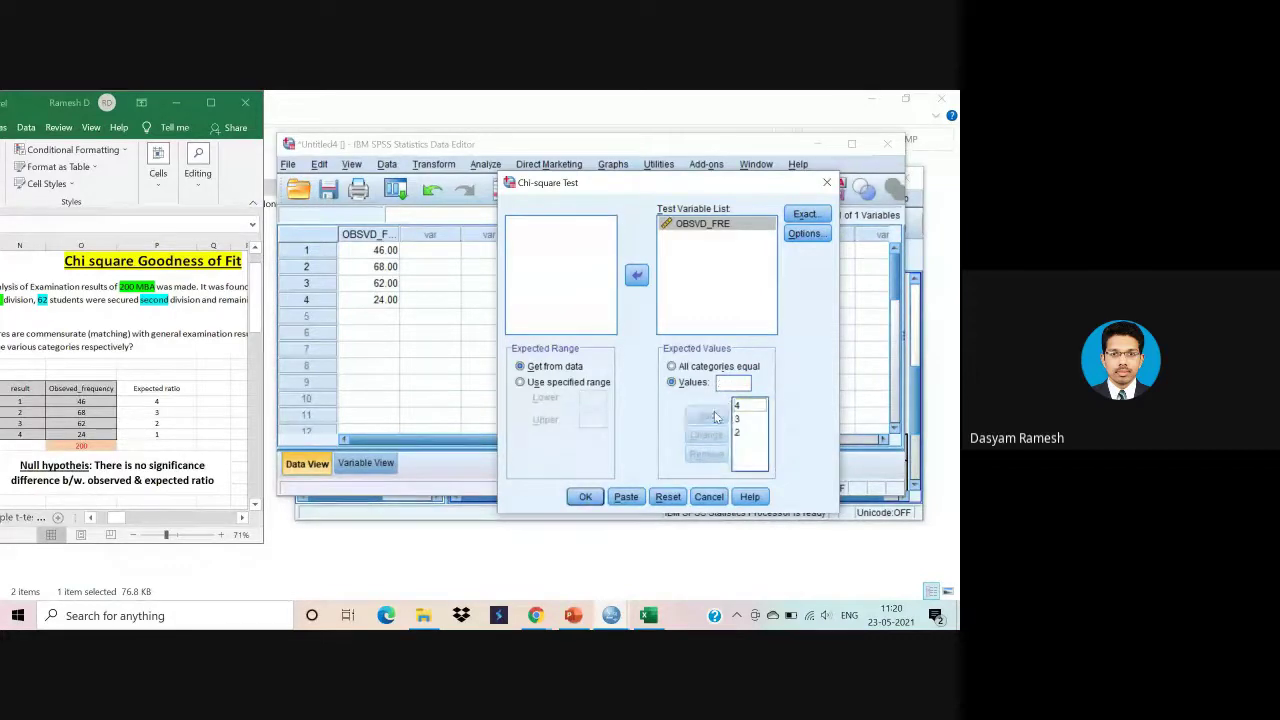
text(1)
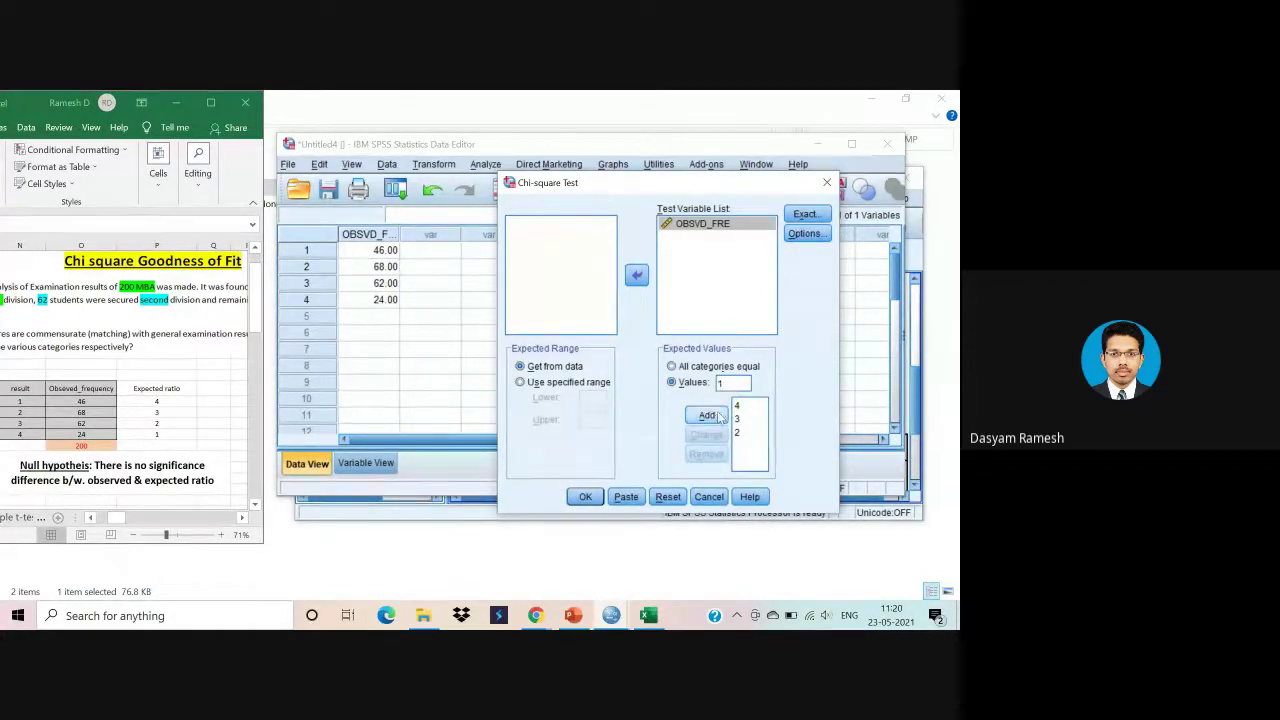
click(710, 416)
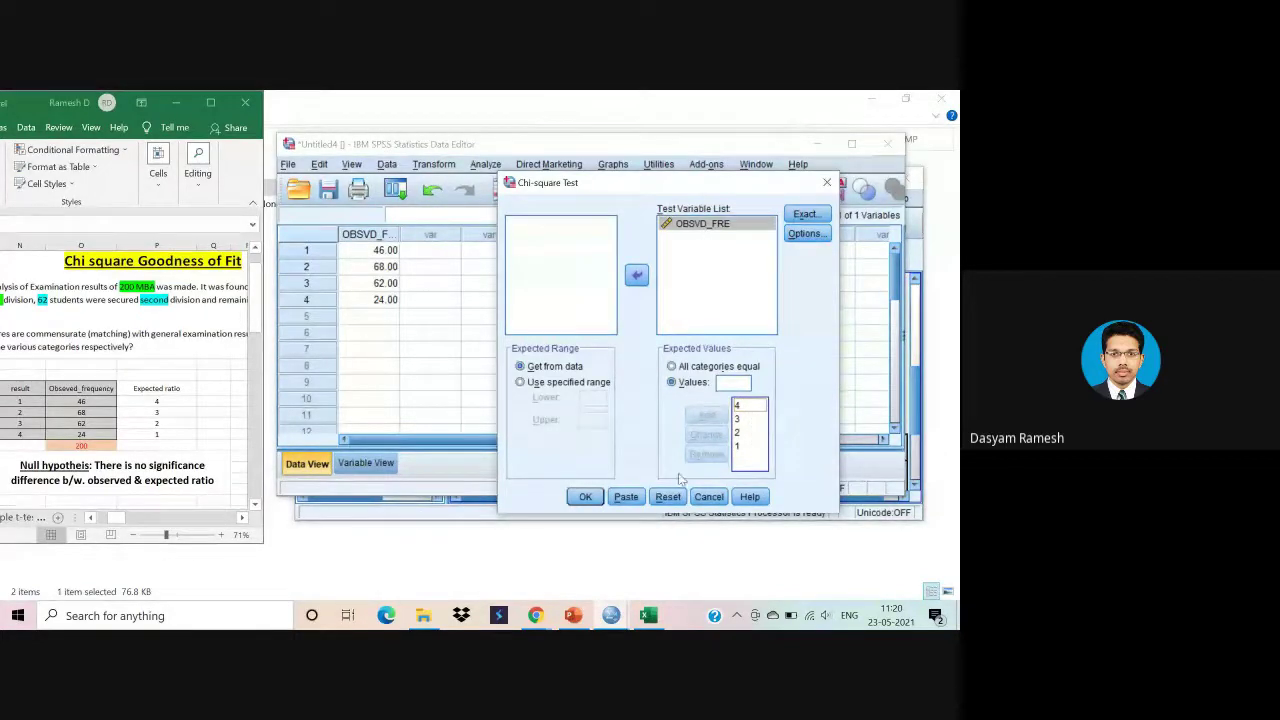
Run the chi-square test and review its frequency and Test Statistics tables in the output.
click(586, 496)
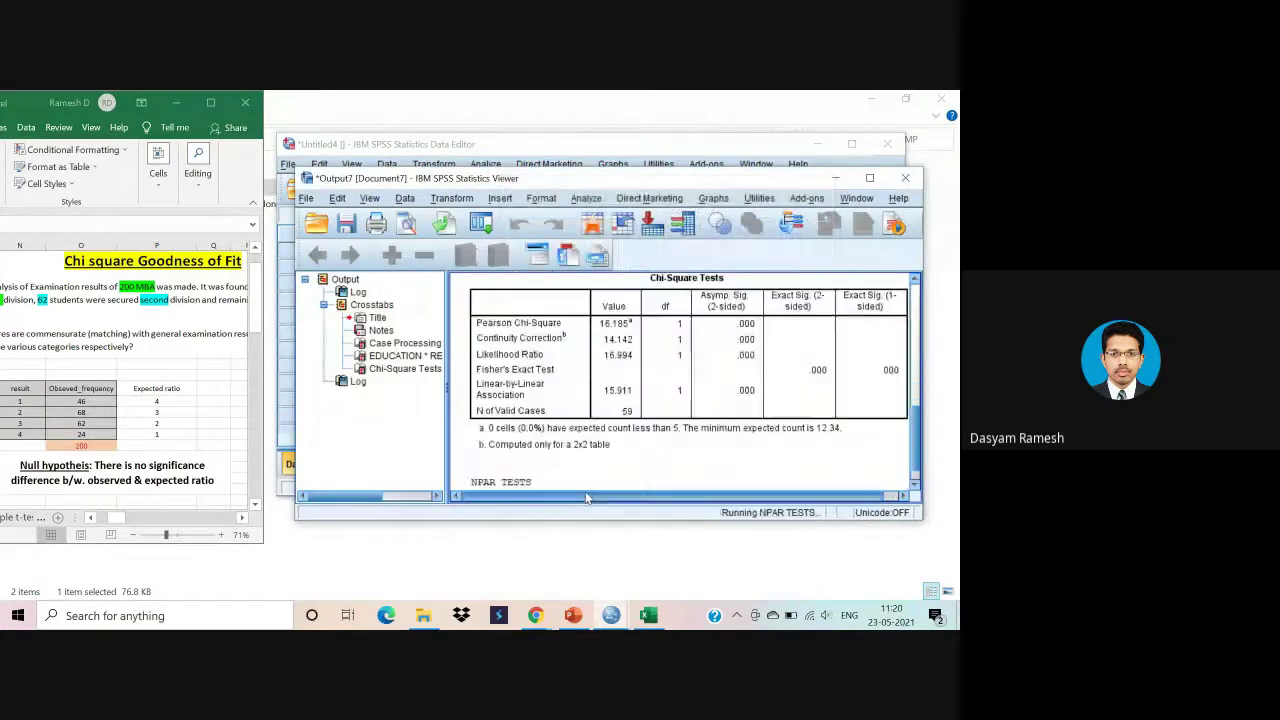
scroll(640, 386, down, 3)
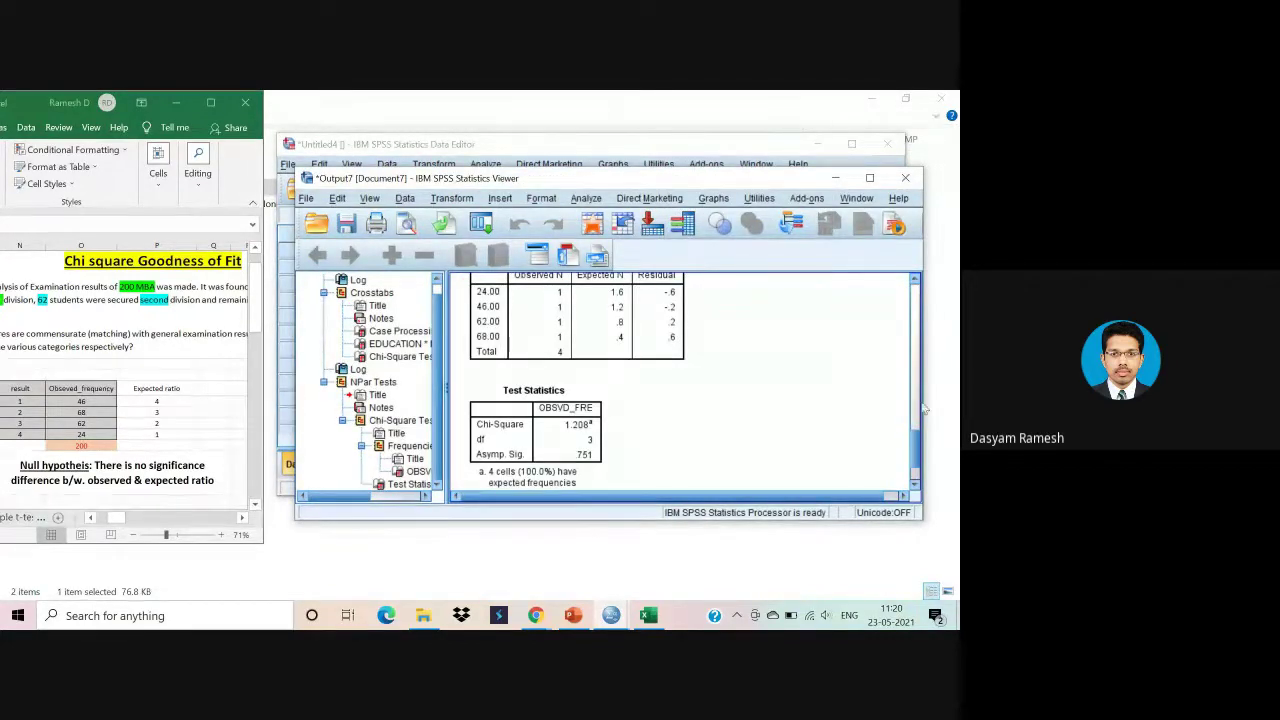
scroll(913, 456, up, 3)
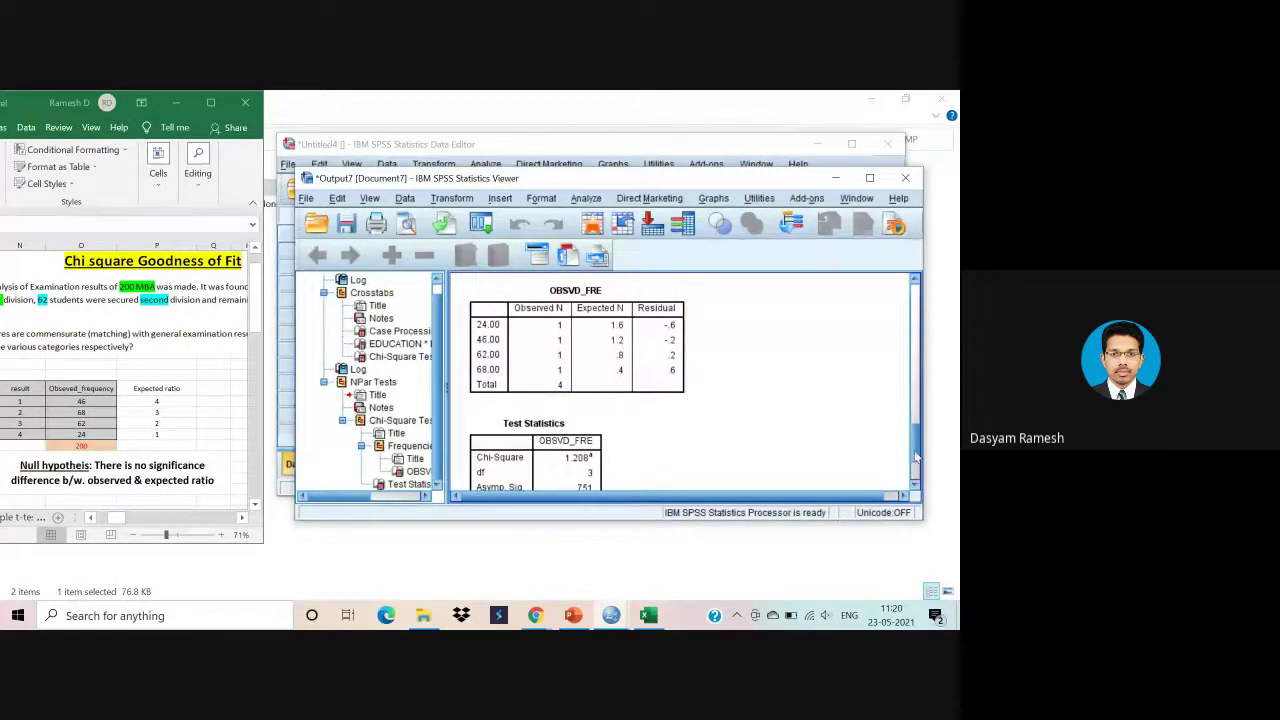
drag(914, 457, 918, 465)
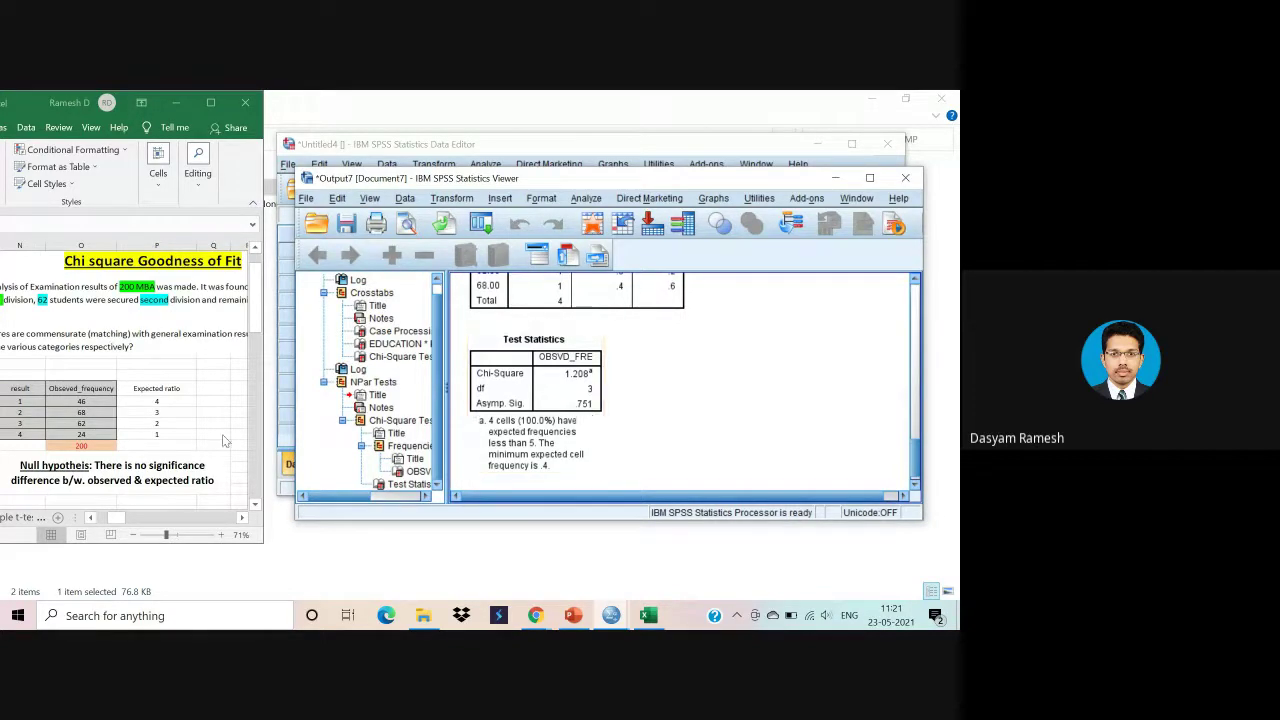
Examine the null hypothesis, the expected ratio column and the observed frequency total in the Excel worksheet.
click(109, 478)
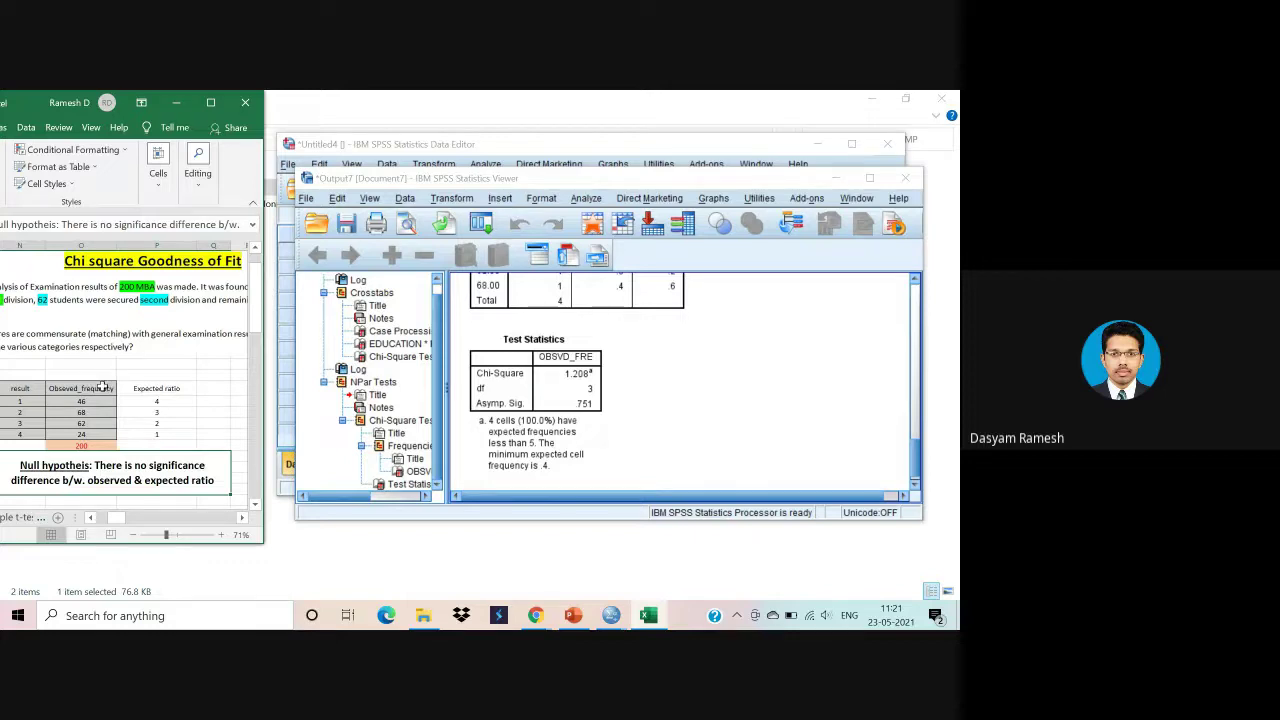
click(168, 391)
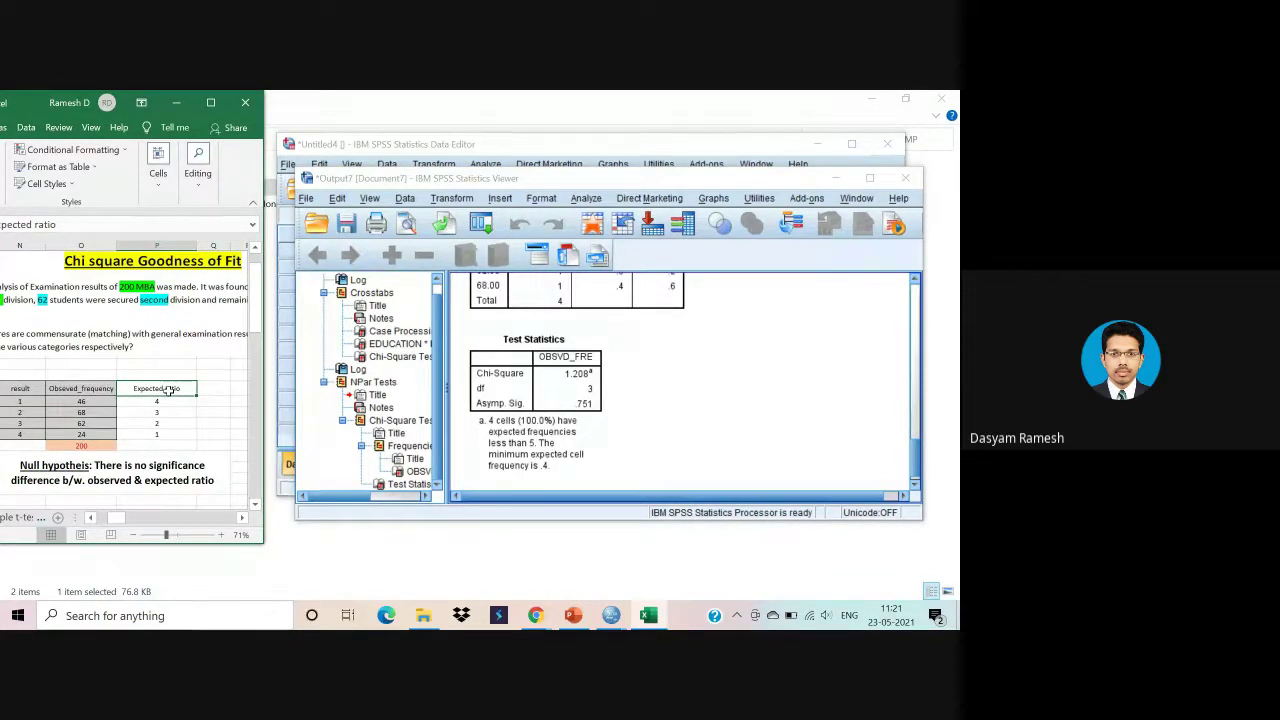
click(86, 446)
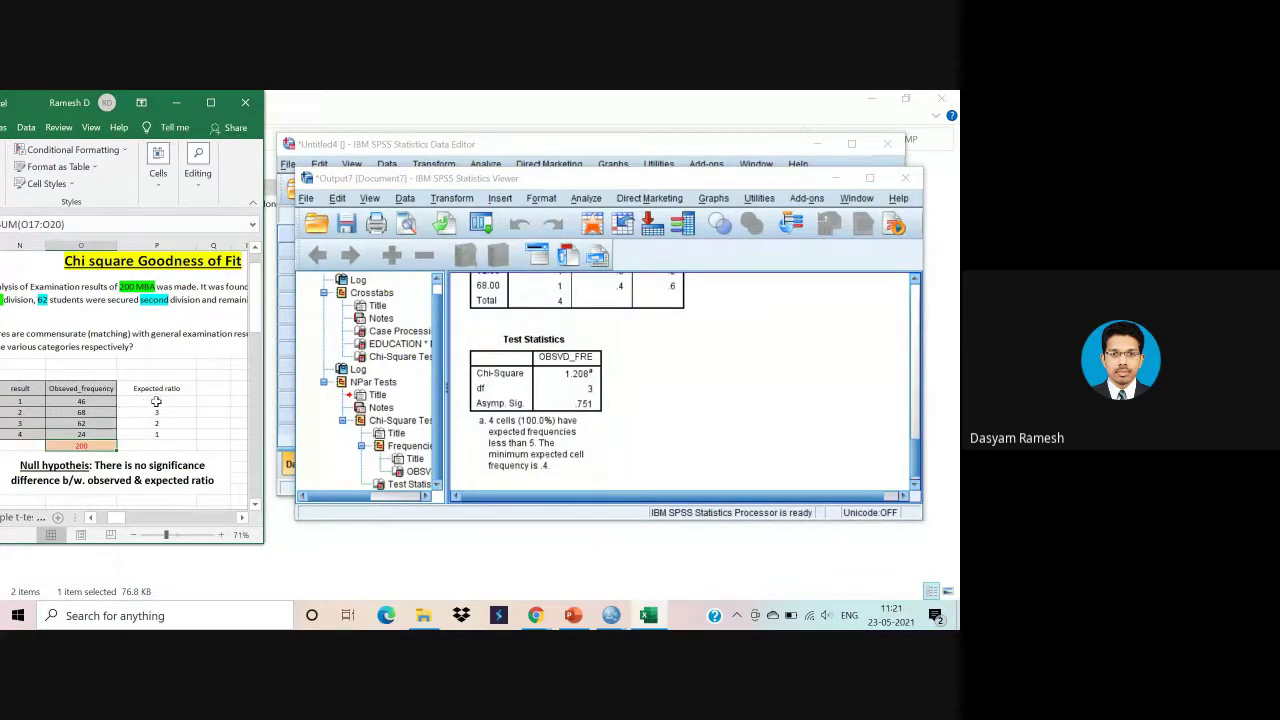
Examine the expected ratio values against the Obseved_frequency column of the chi-square problem in the maximized Excel worksheet.
drag(156, 401, 160, 436)
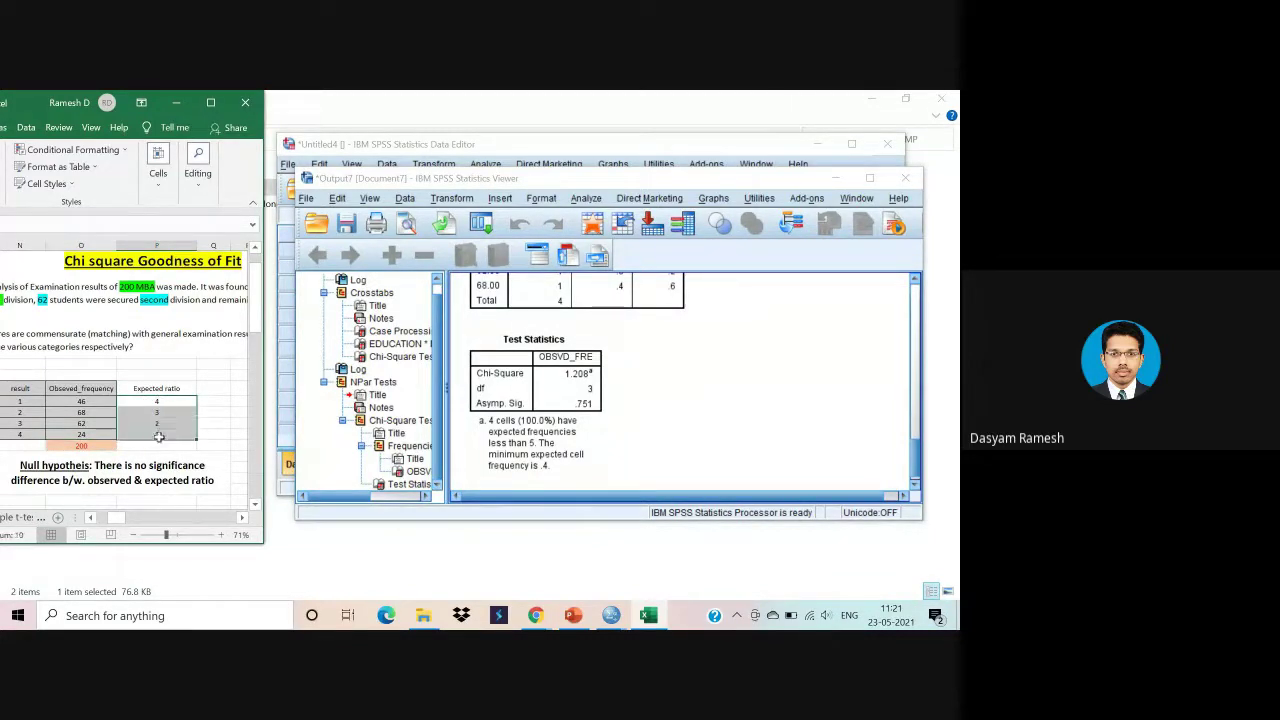
click(234, 378)
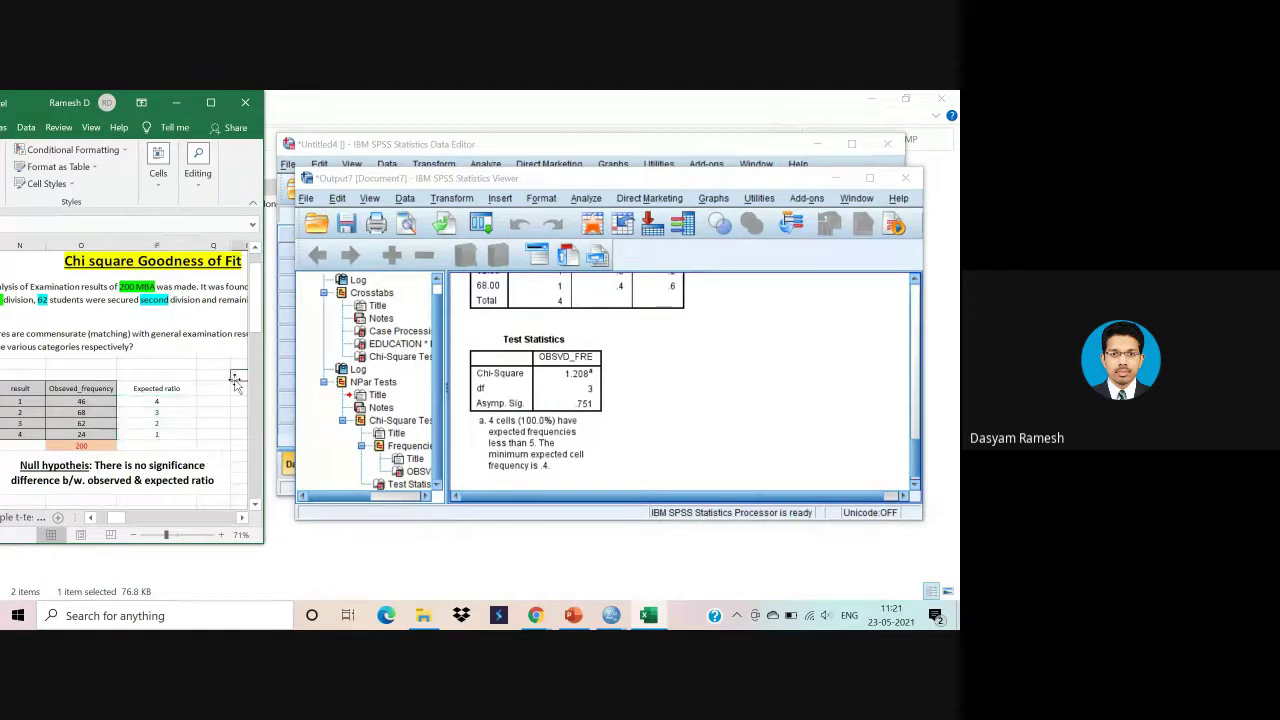
click(212, 104)
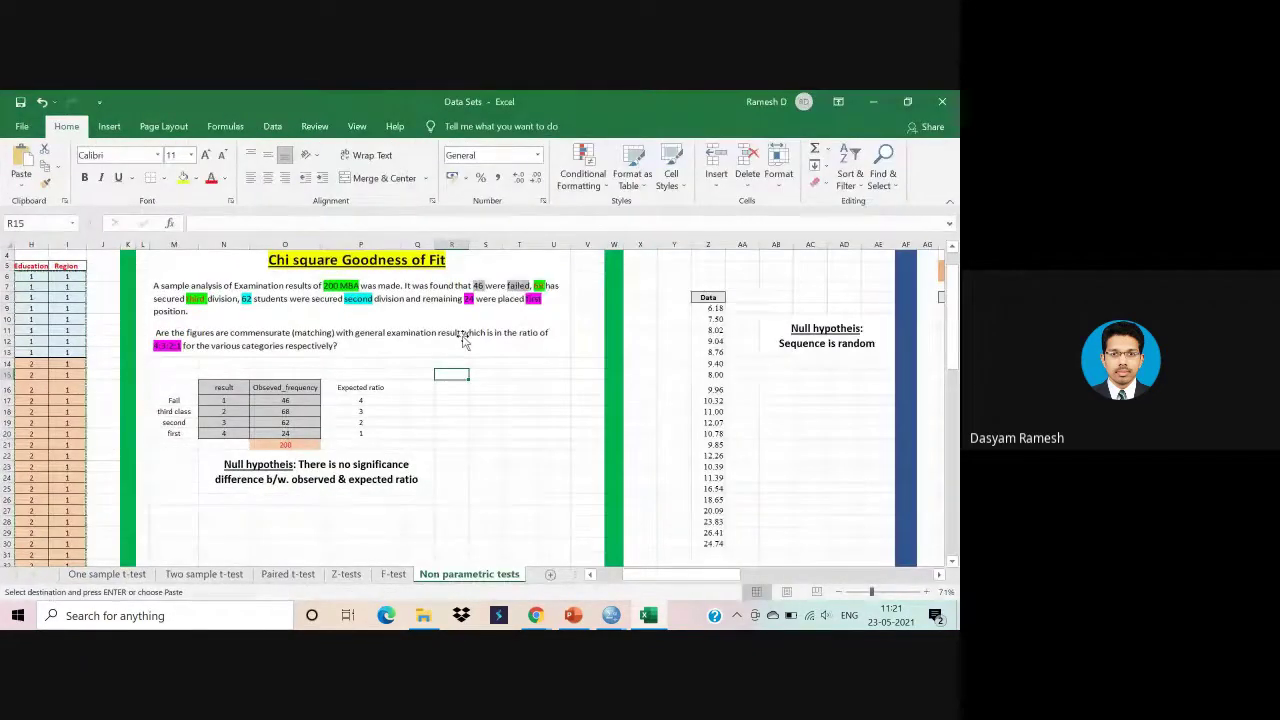
click(352, 386)
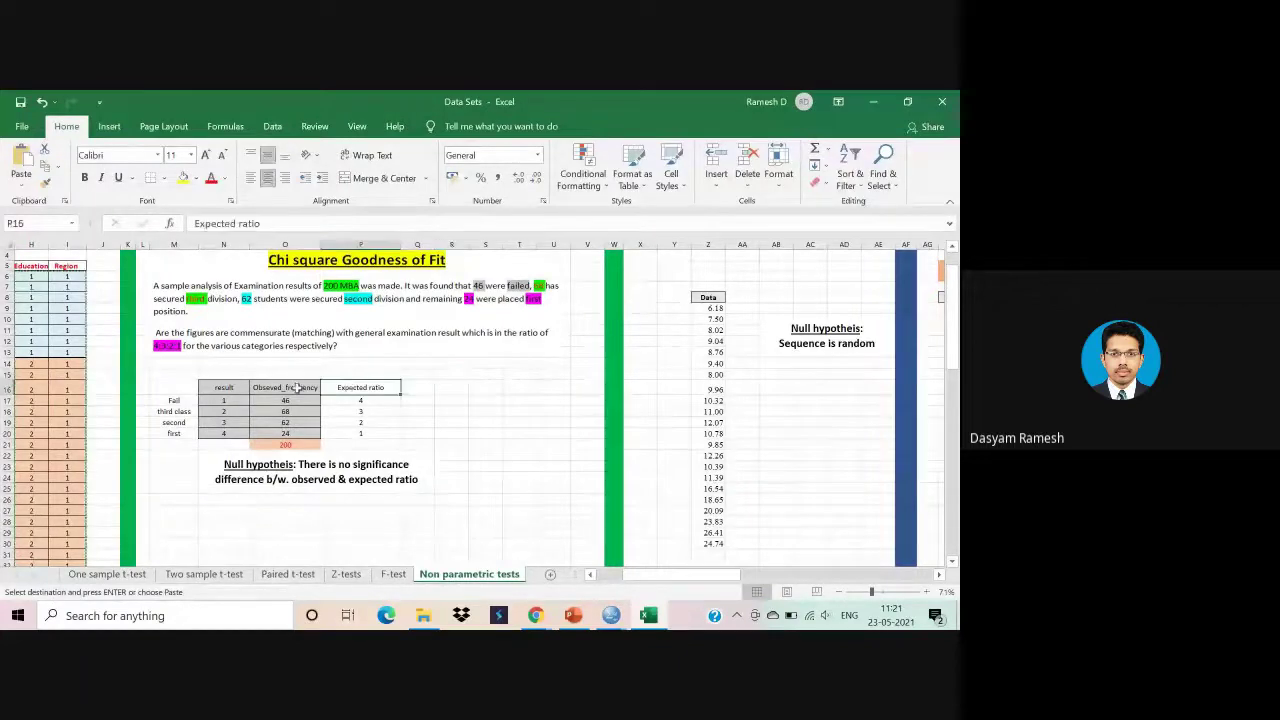
click(297, 389)
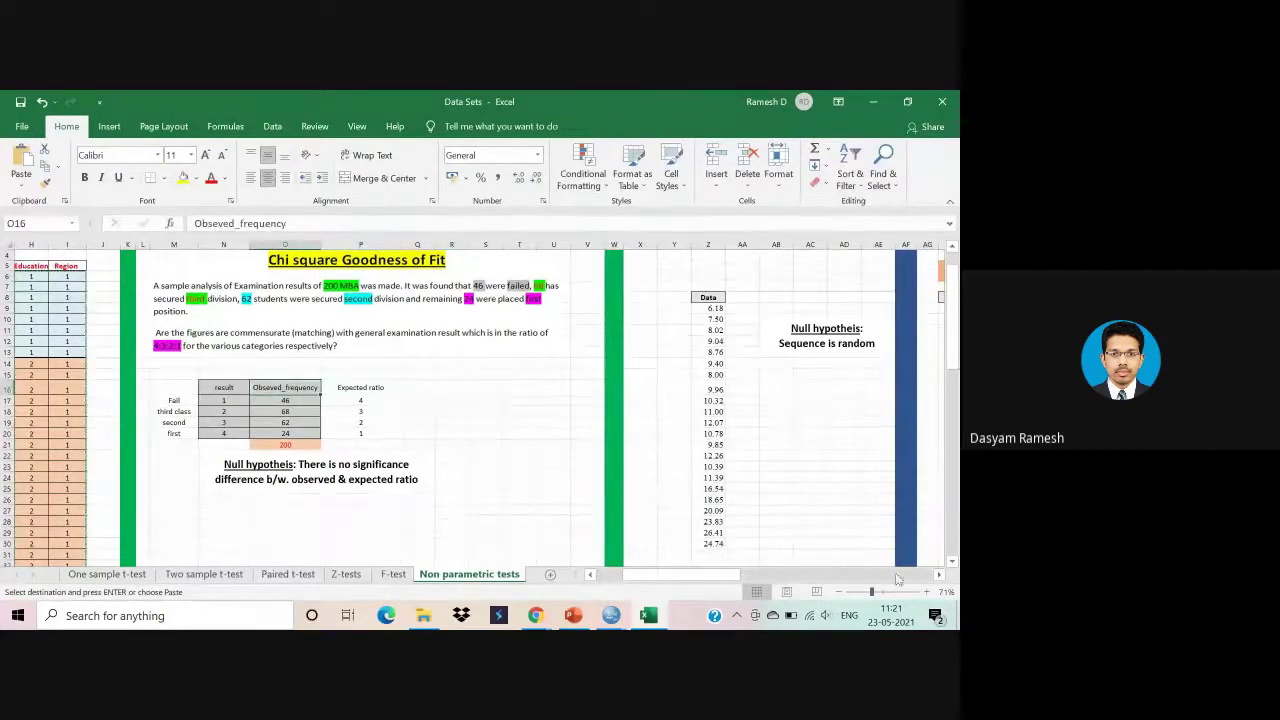
Examine the Run test section of the worksheet, covering its Data column and its null hypothesis.
click(943, 576)
scroll(677, 436, right, 5)
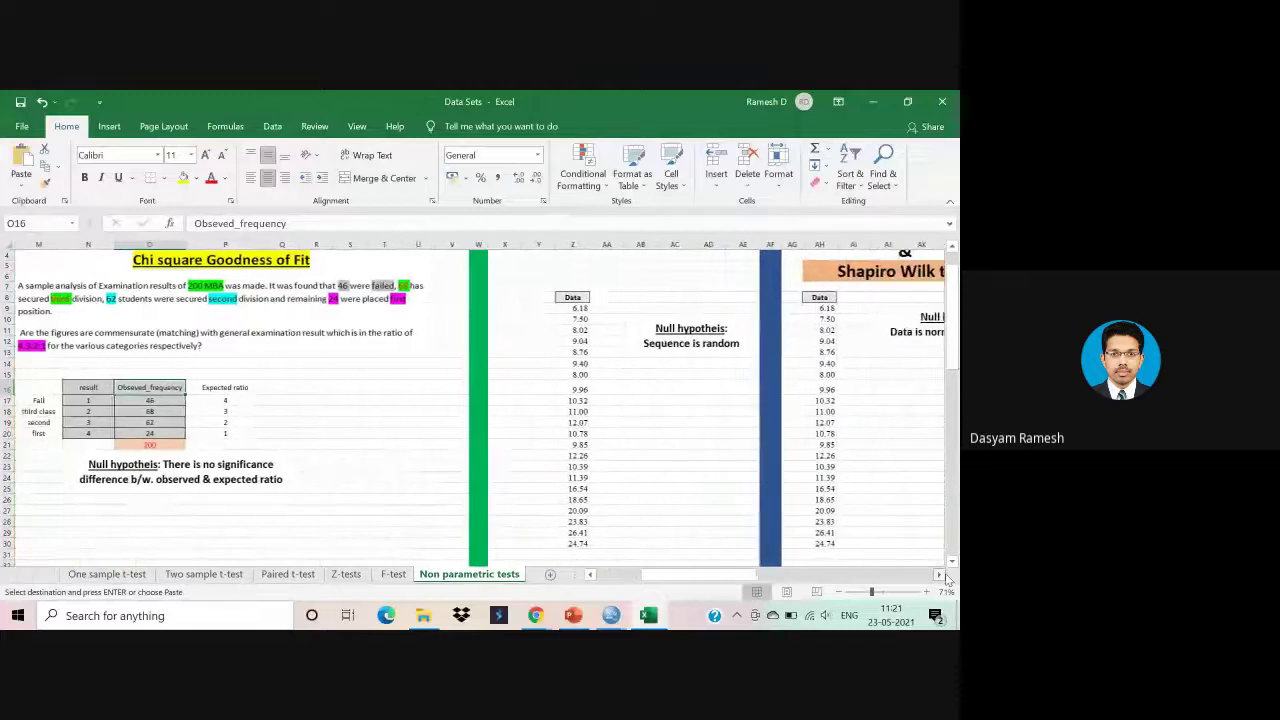
scroll(677, 436, up, 2)
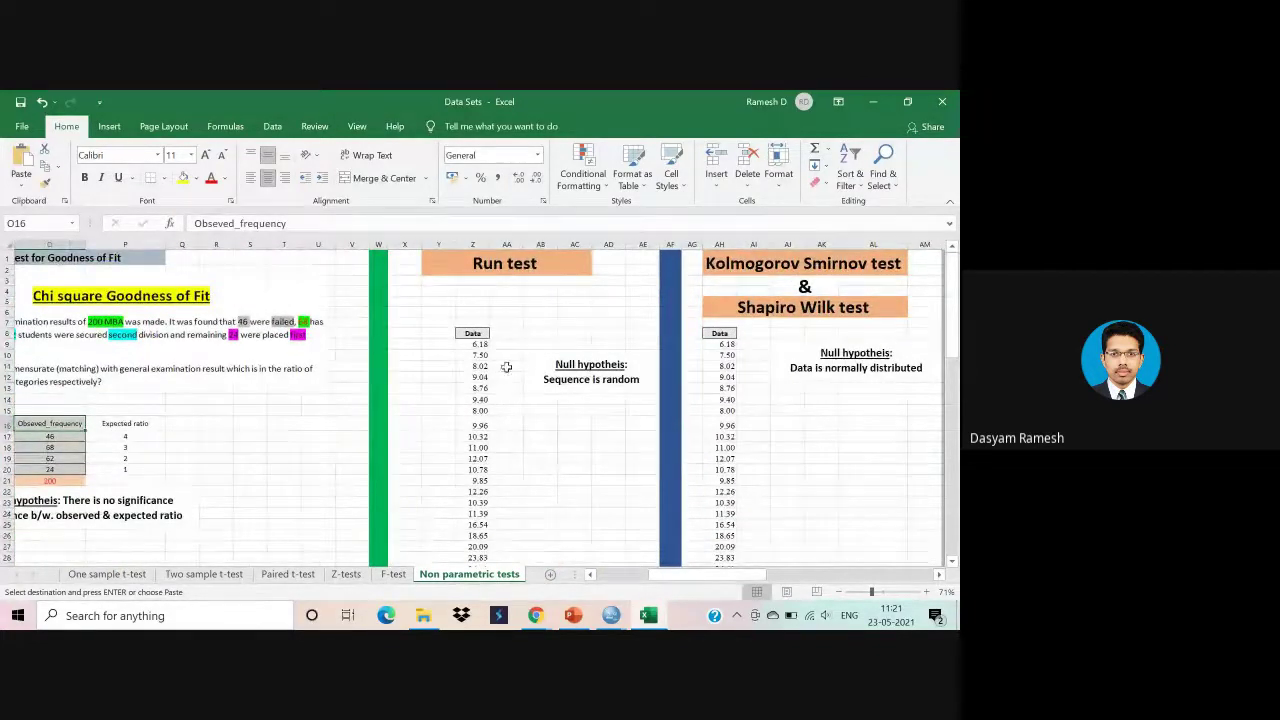
drag(480, 347, 482, 543)
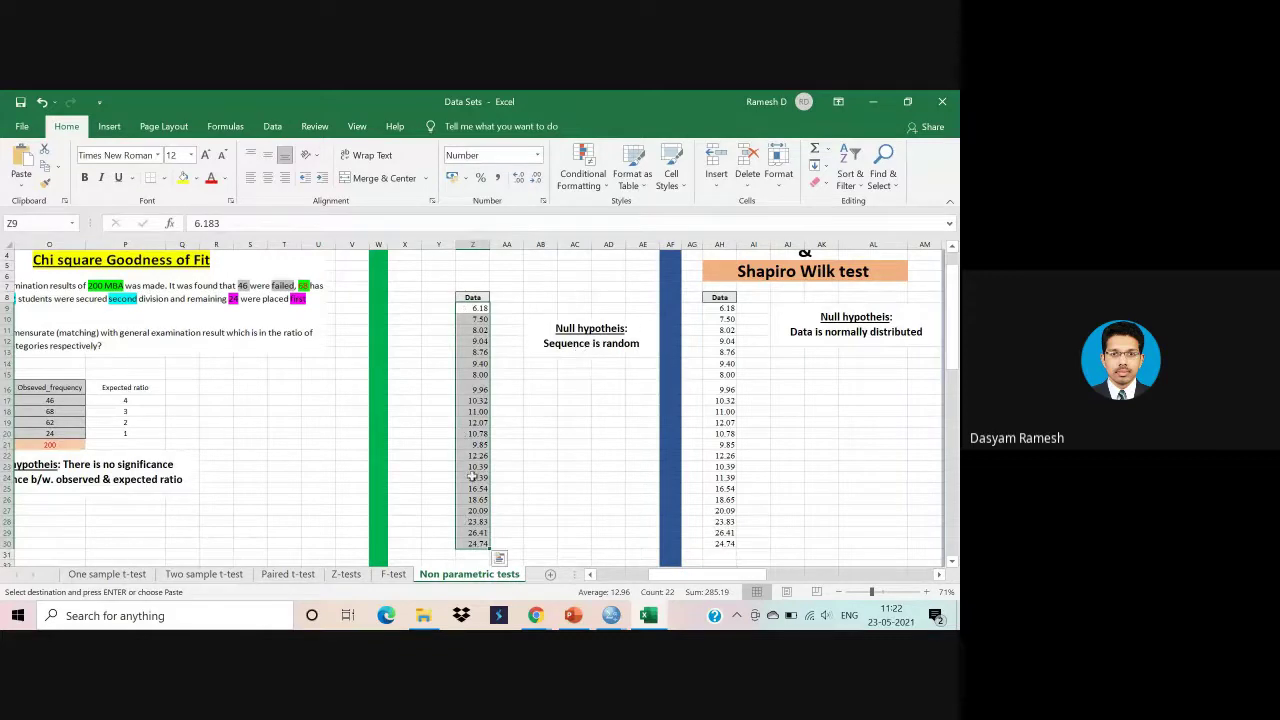
click(610, 343)
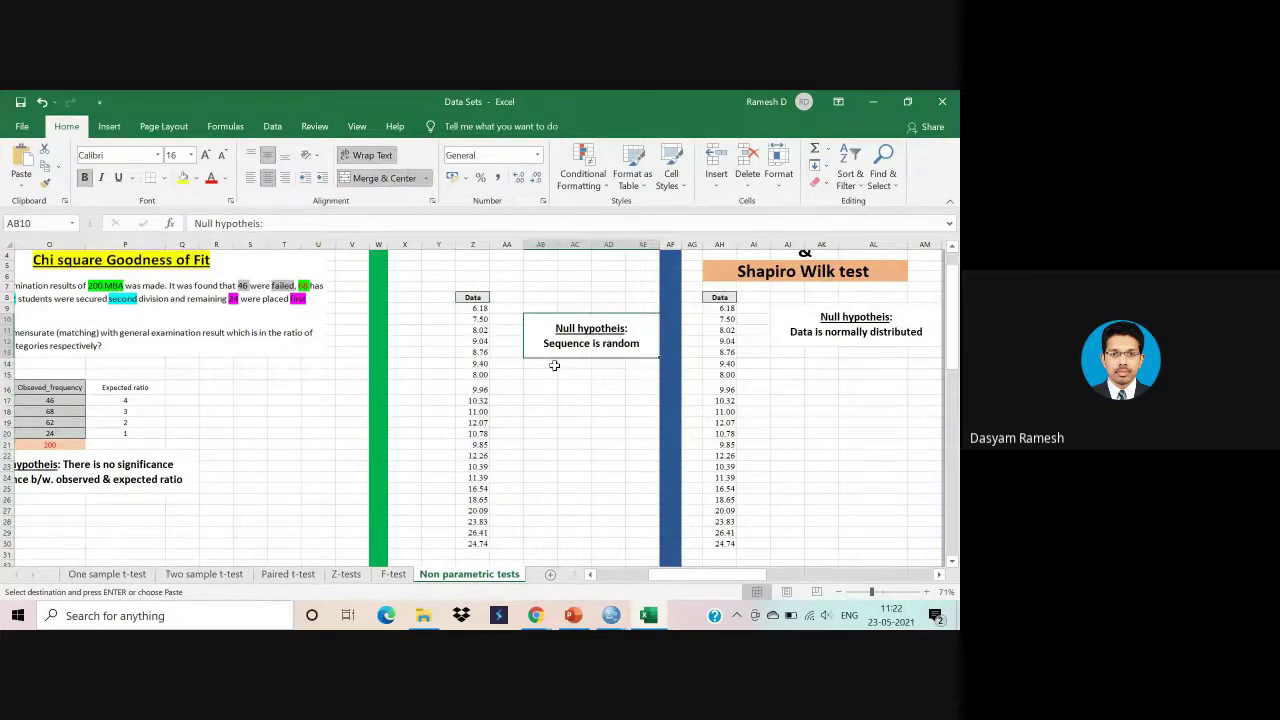
scroll(557, 366, up, 1)
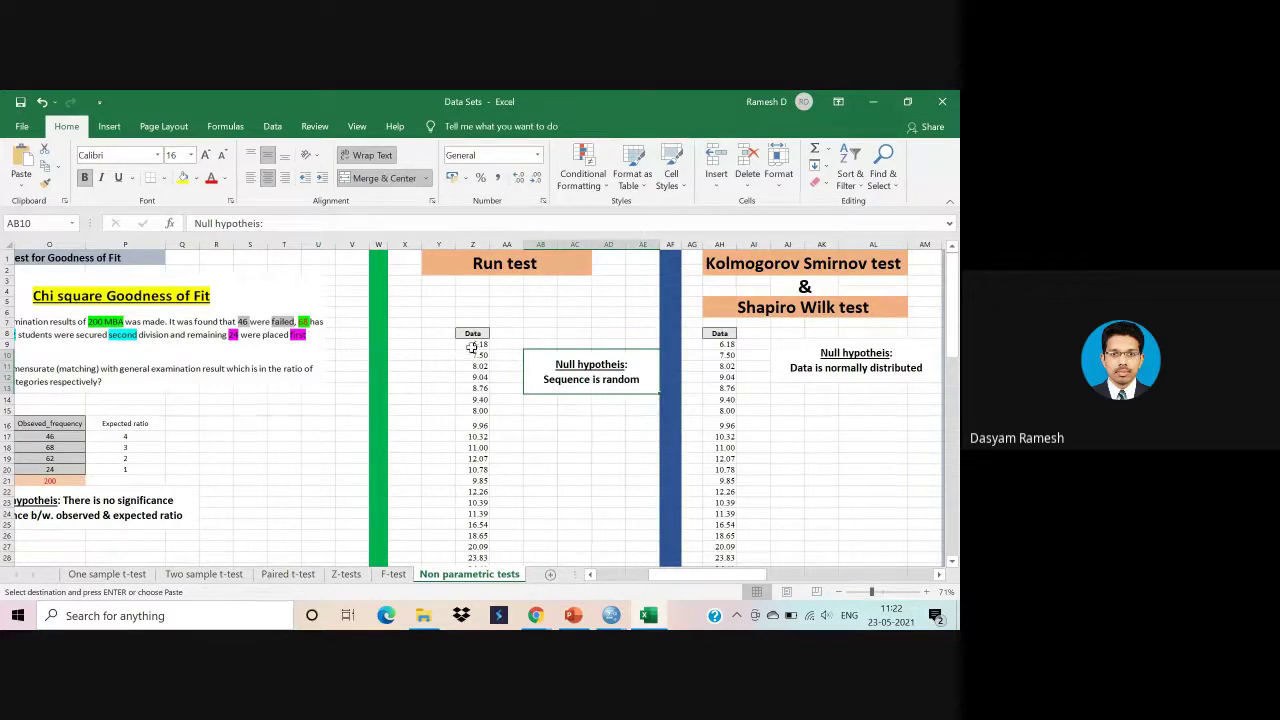
Copy the Run test Data values from Excel into the first empty column of the SPSS Data Editor.
drag(470, 345, 477, 523)
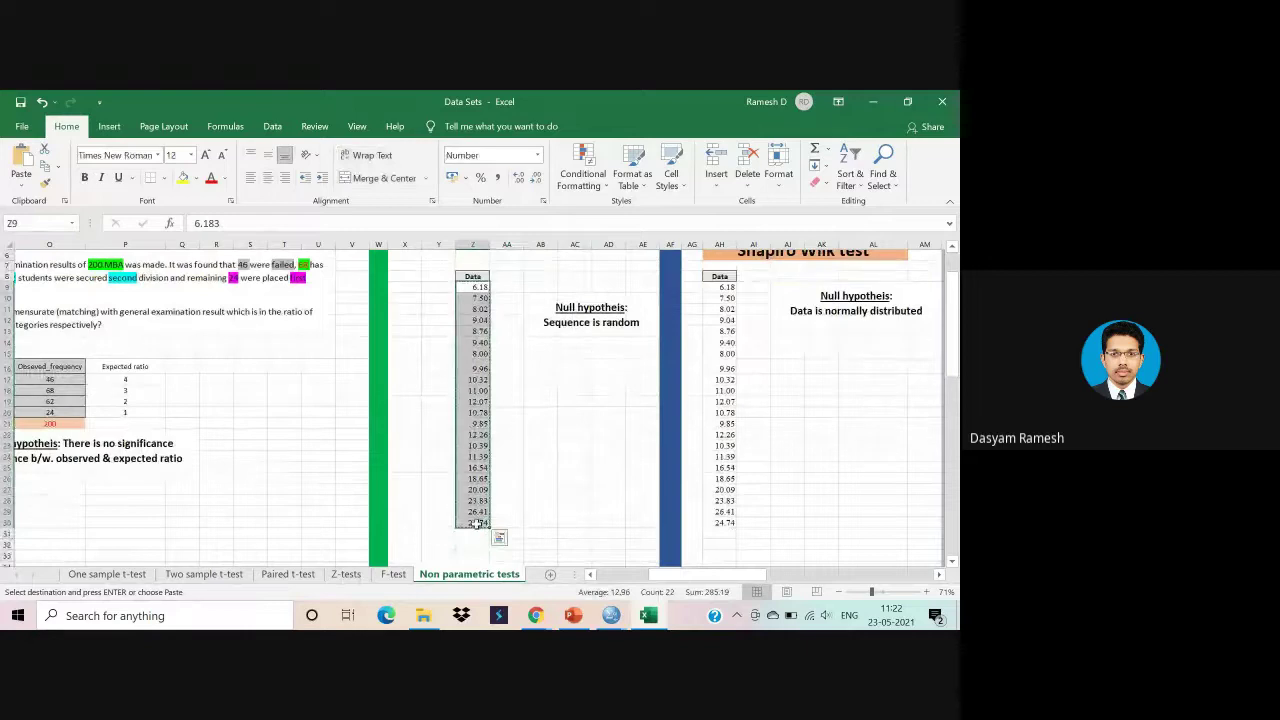
mouse_move(609, 614)
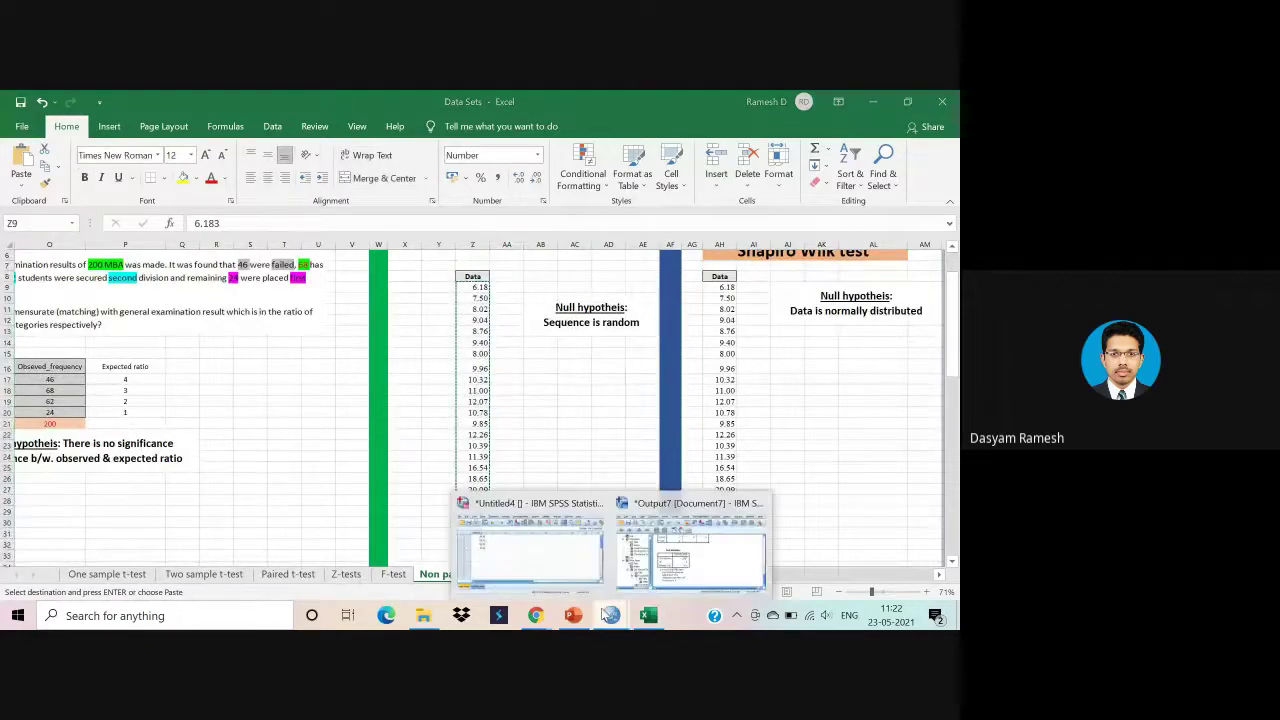
click(540, 565)
click(438, 252)
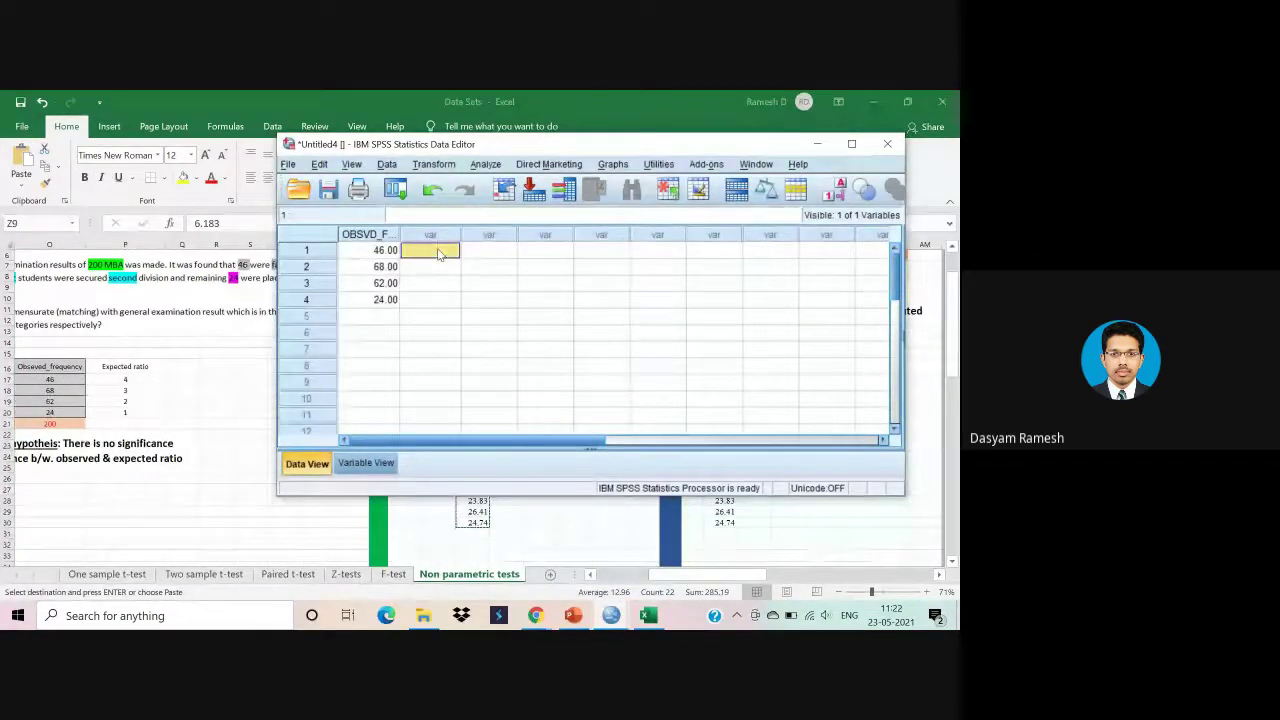
key(ctrl+v)
Delete the OBSVD_FRE variable and rename the pasted variable to DATA.
click(372, 235)
right_click(374, 238)
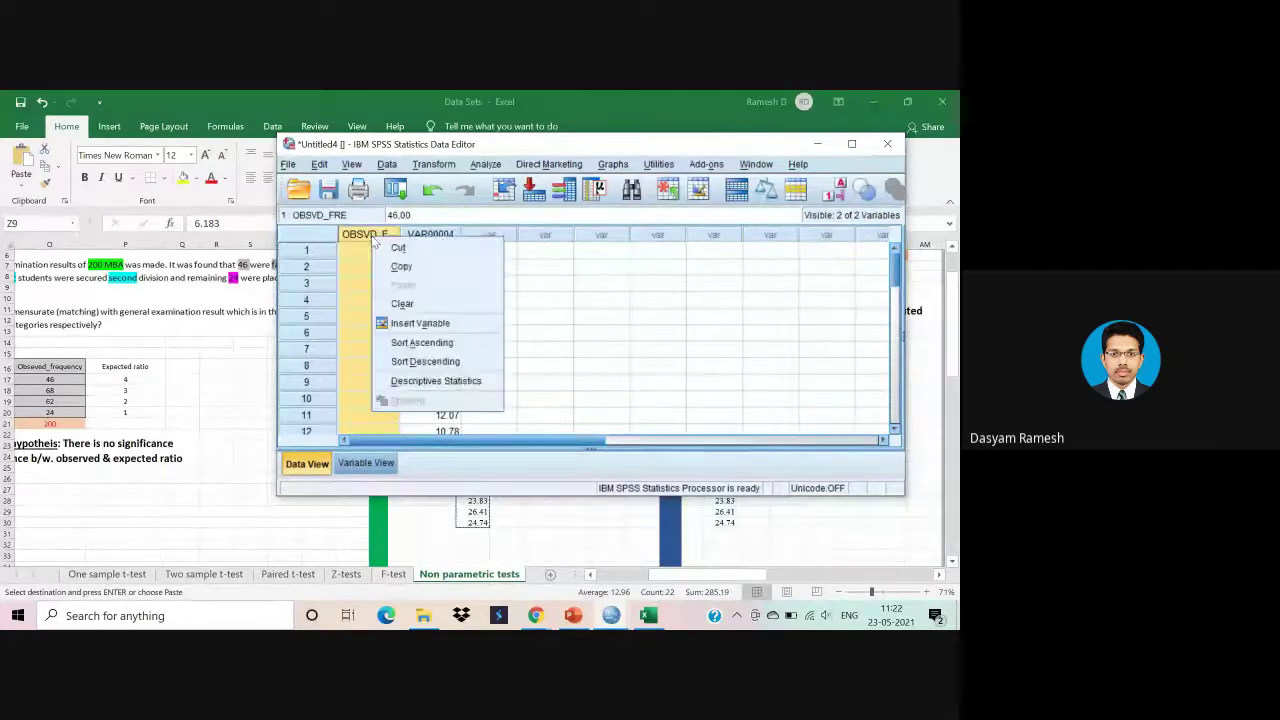
click(402, 303)
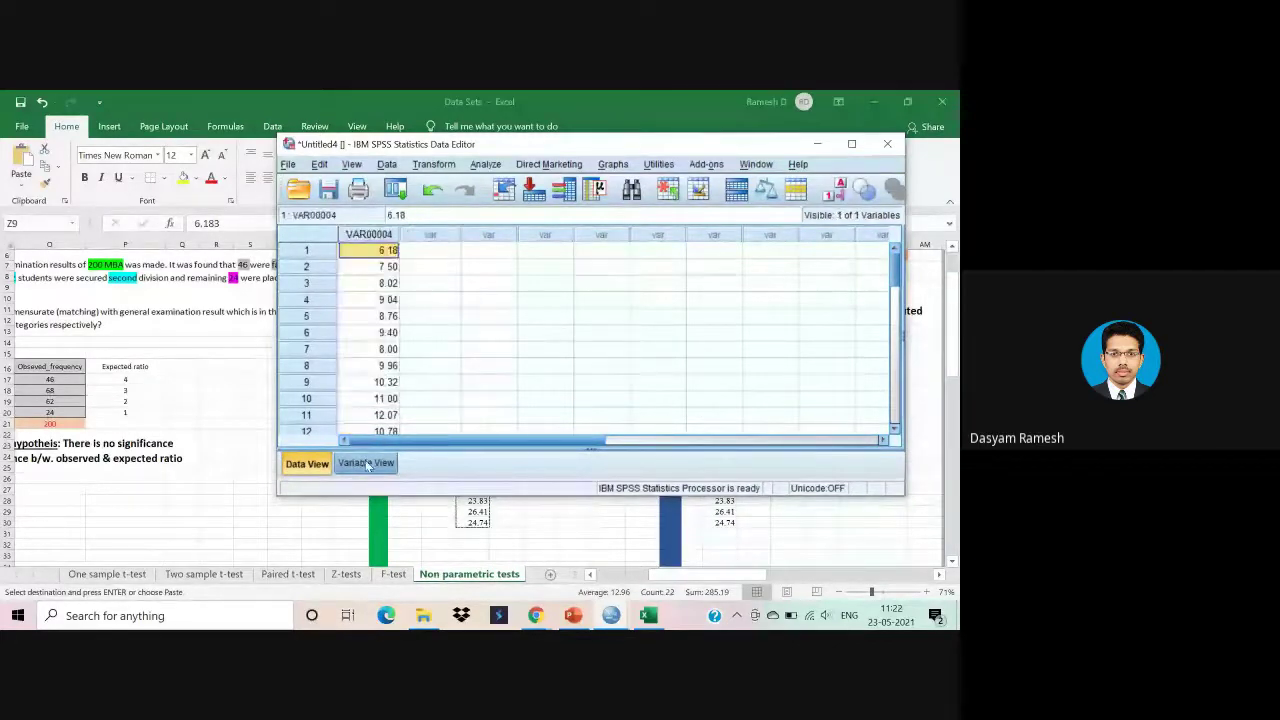
click(367, 463)
click(369, 236)
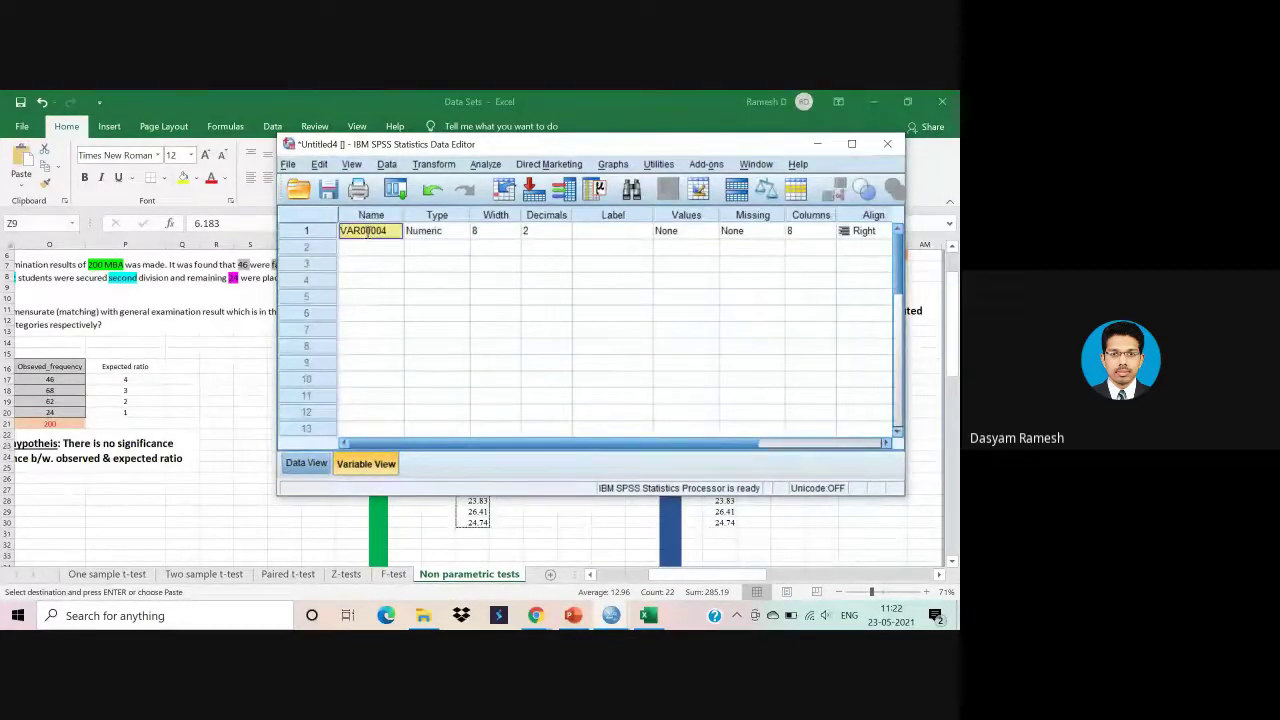
text(DATA)
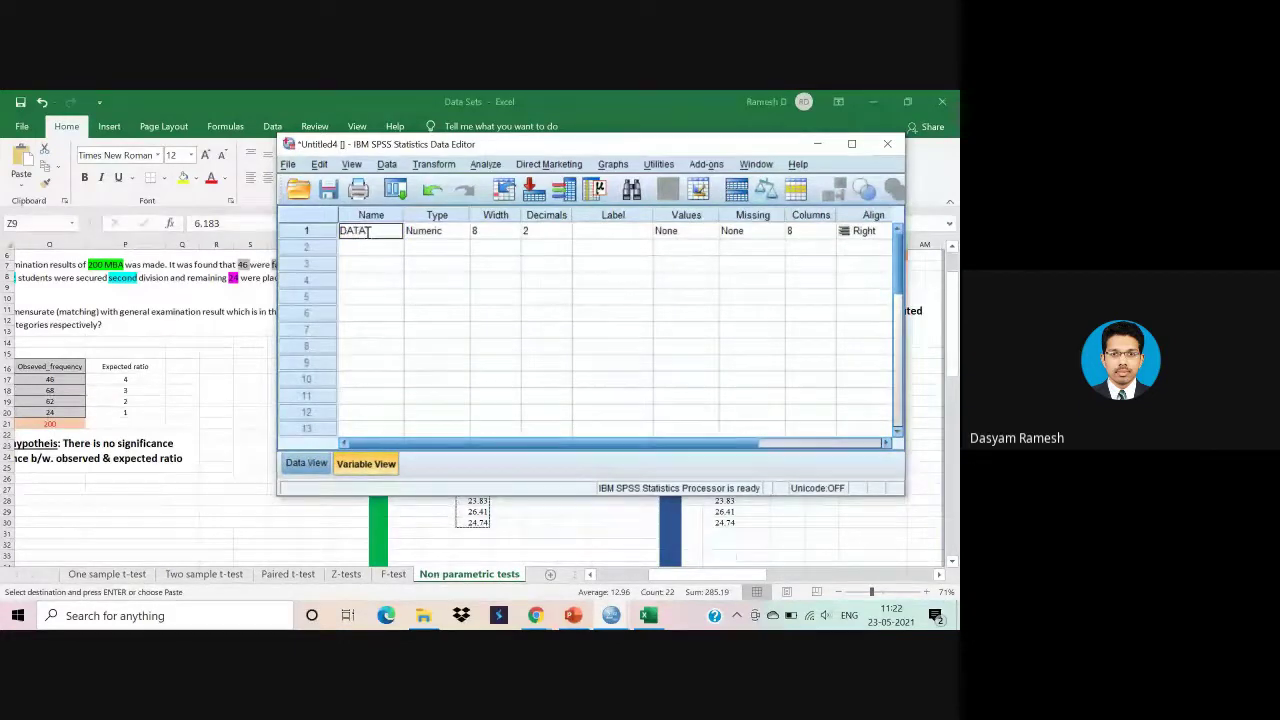
click(312, 465)
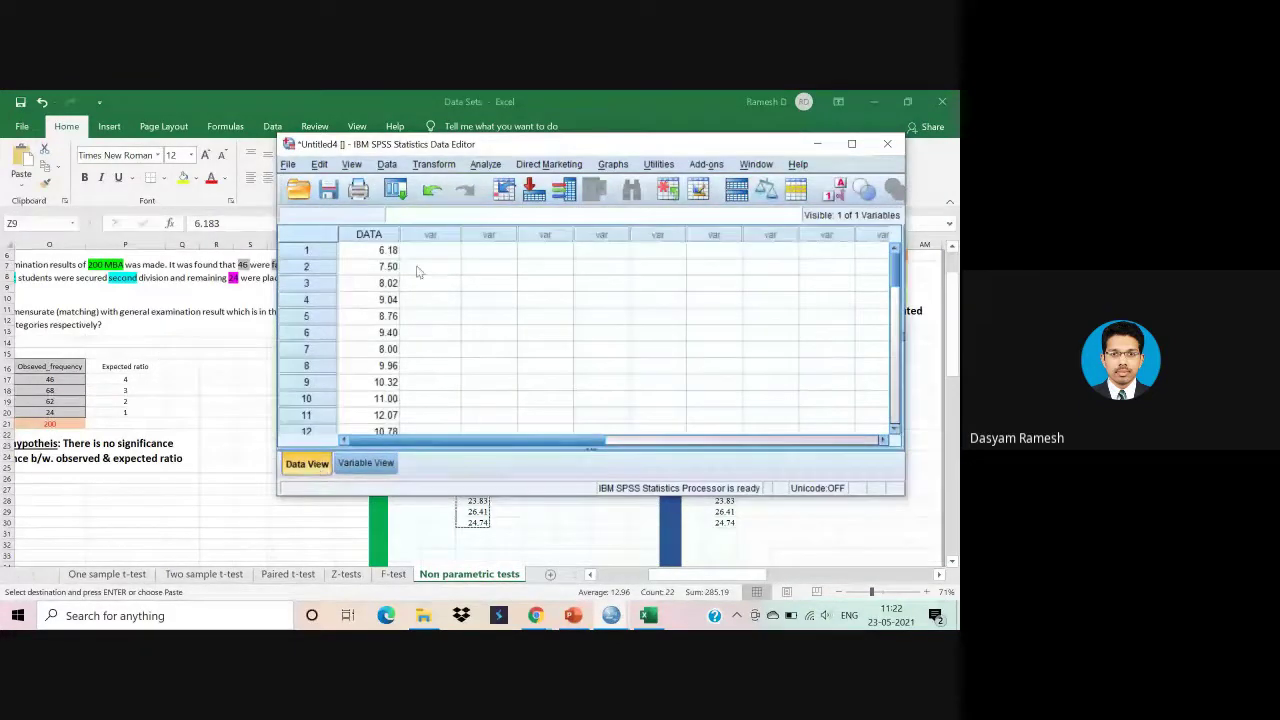
Run the legacy nonparametric Runs test on DATA with the median as cut point and review the Runs Test output table.
click(486, 165)
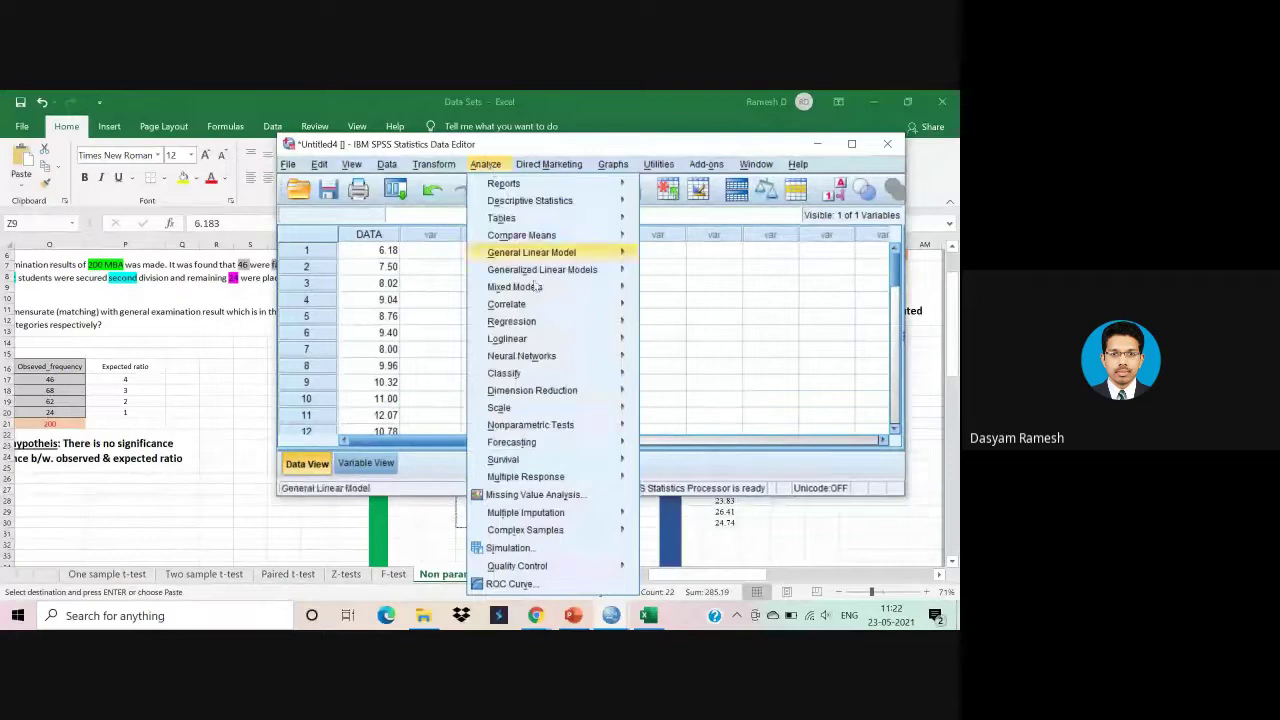
mouse_move(571, 432)
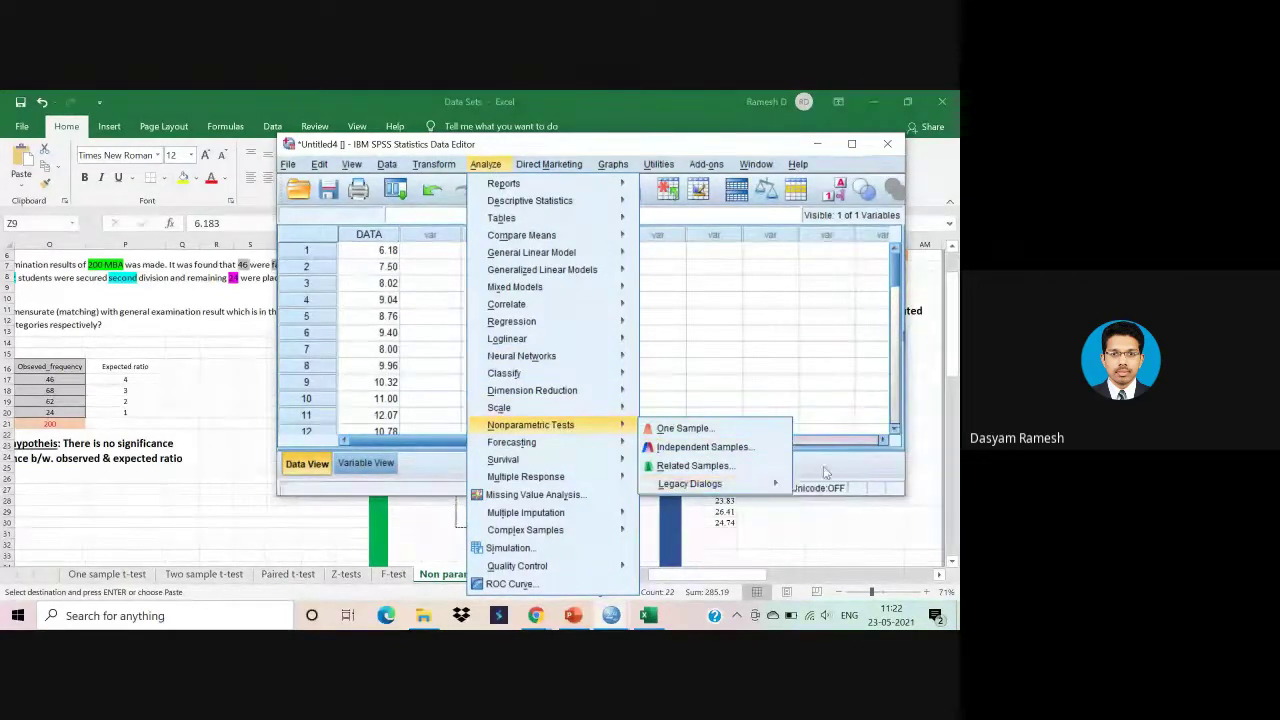
mouse_move(720, 483)
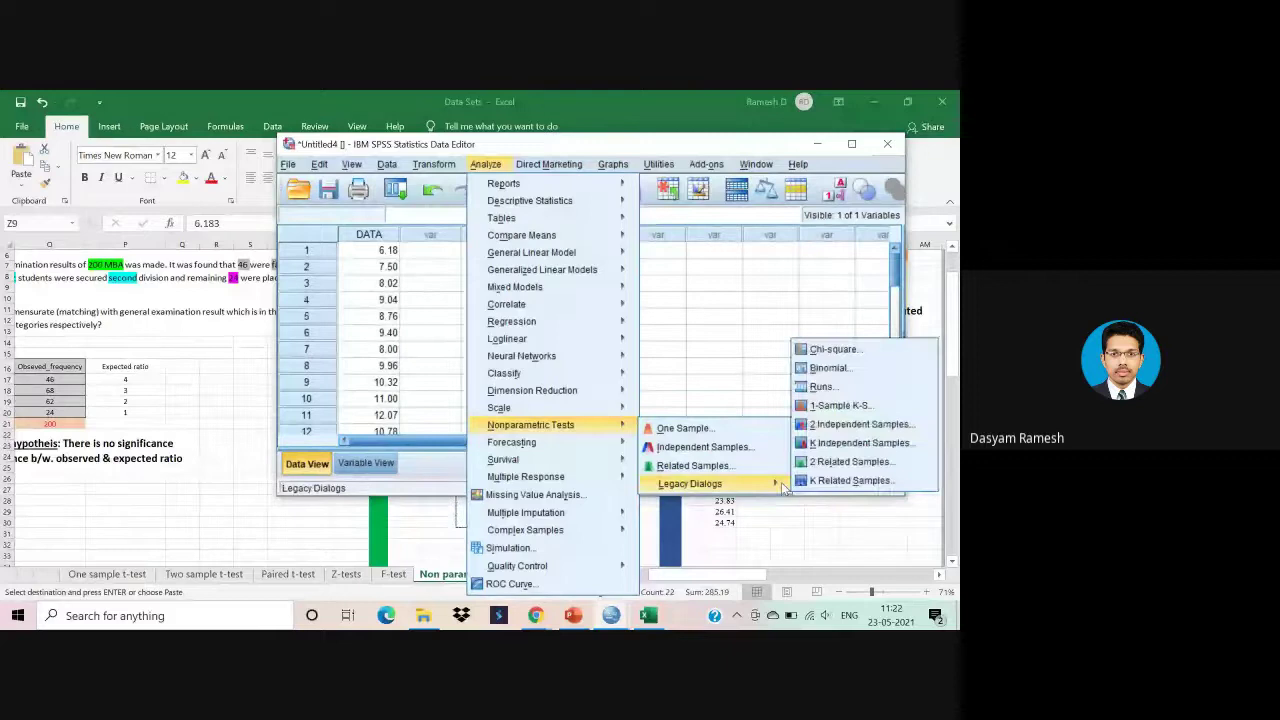
click(821, 386)
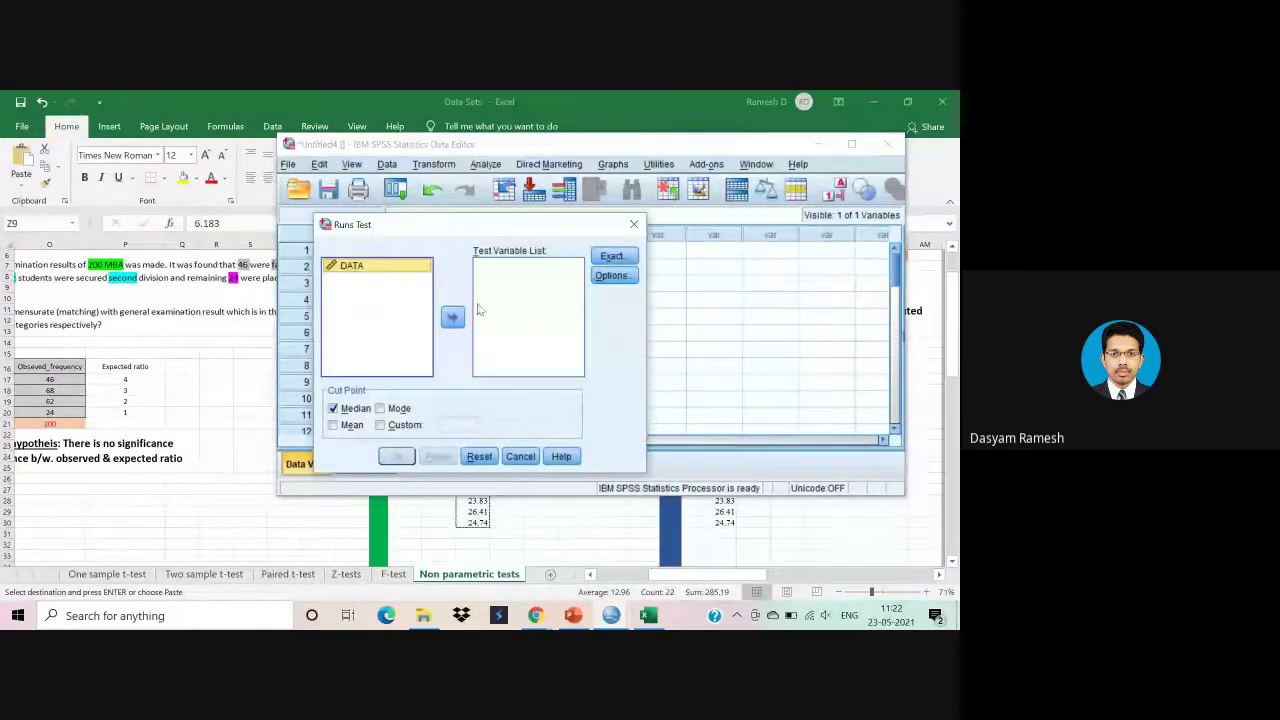
click(452, 316)
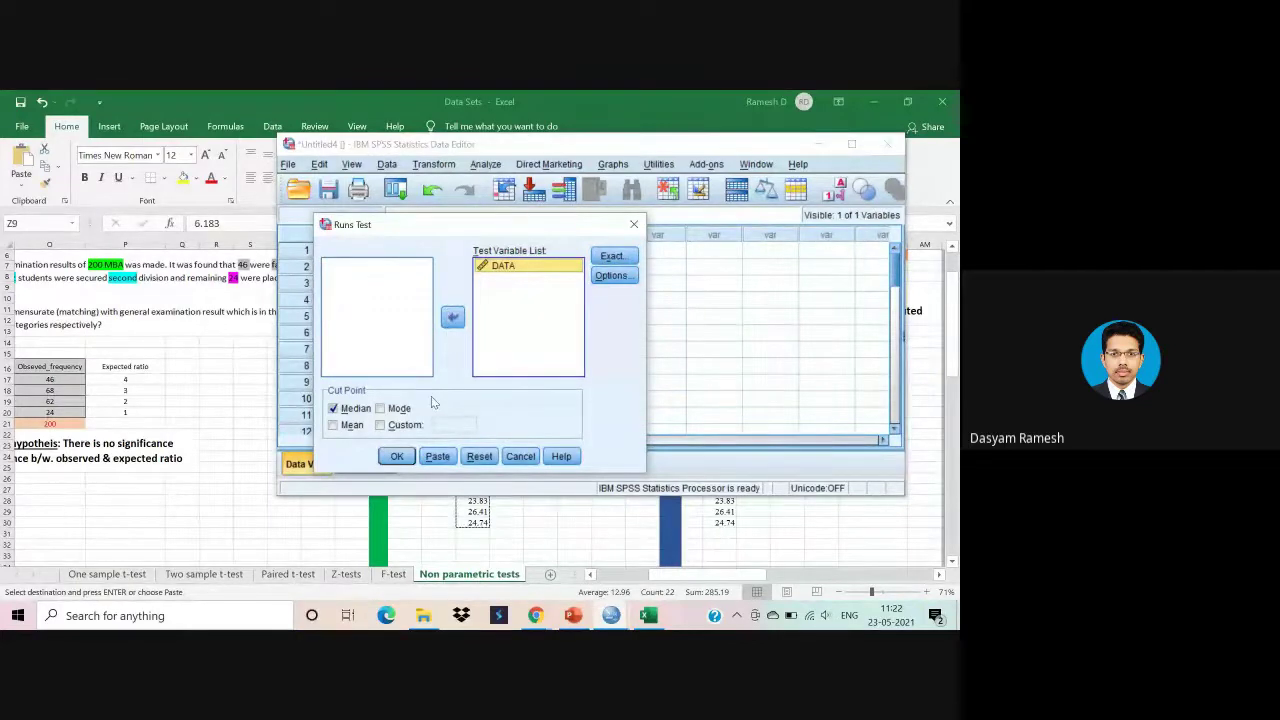
click(407, 456)
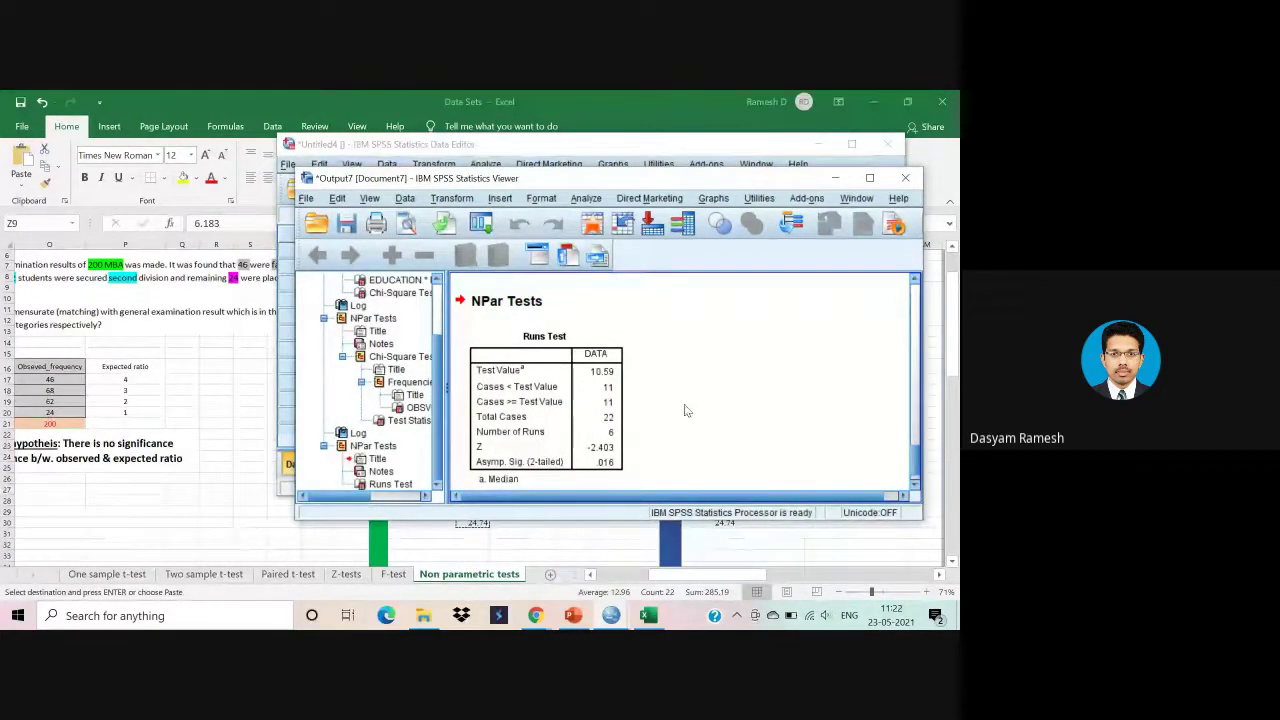
scroll(684, 406, down, 1)
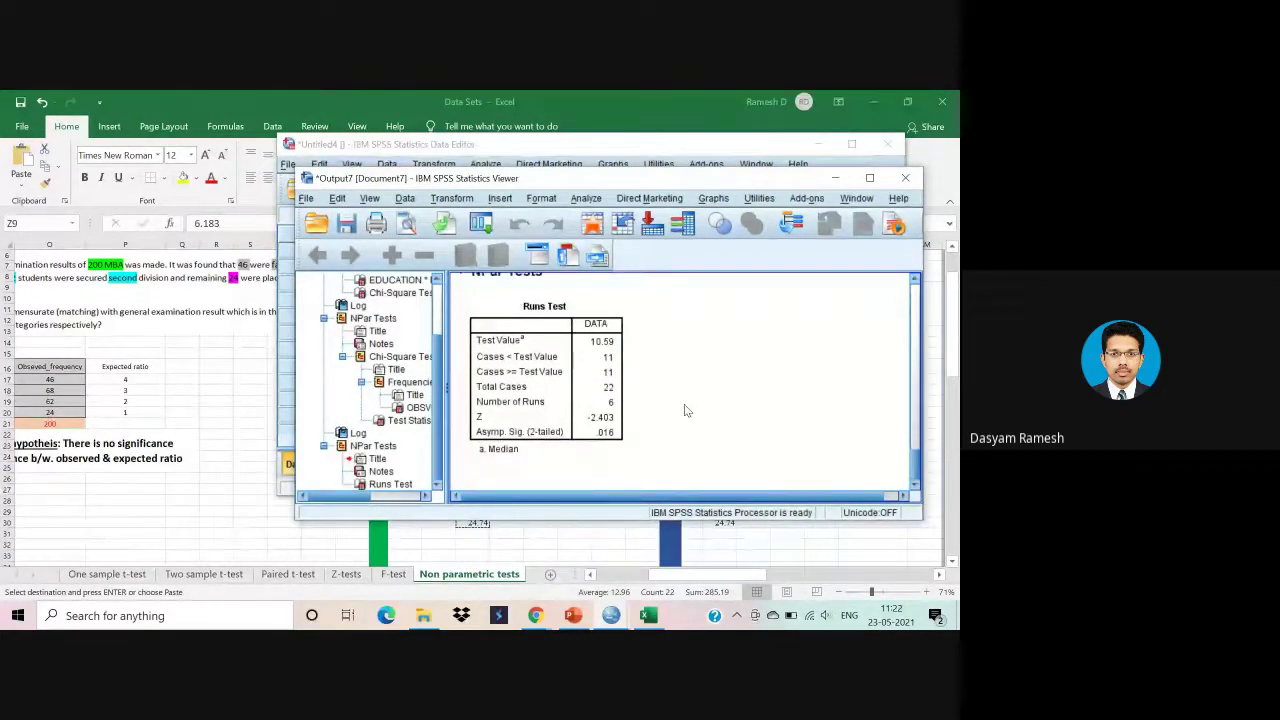
click(618, 404)
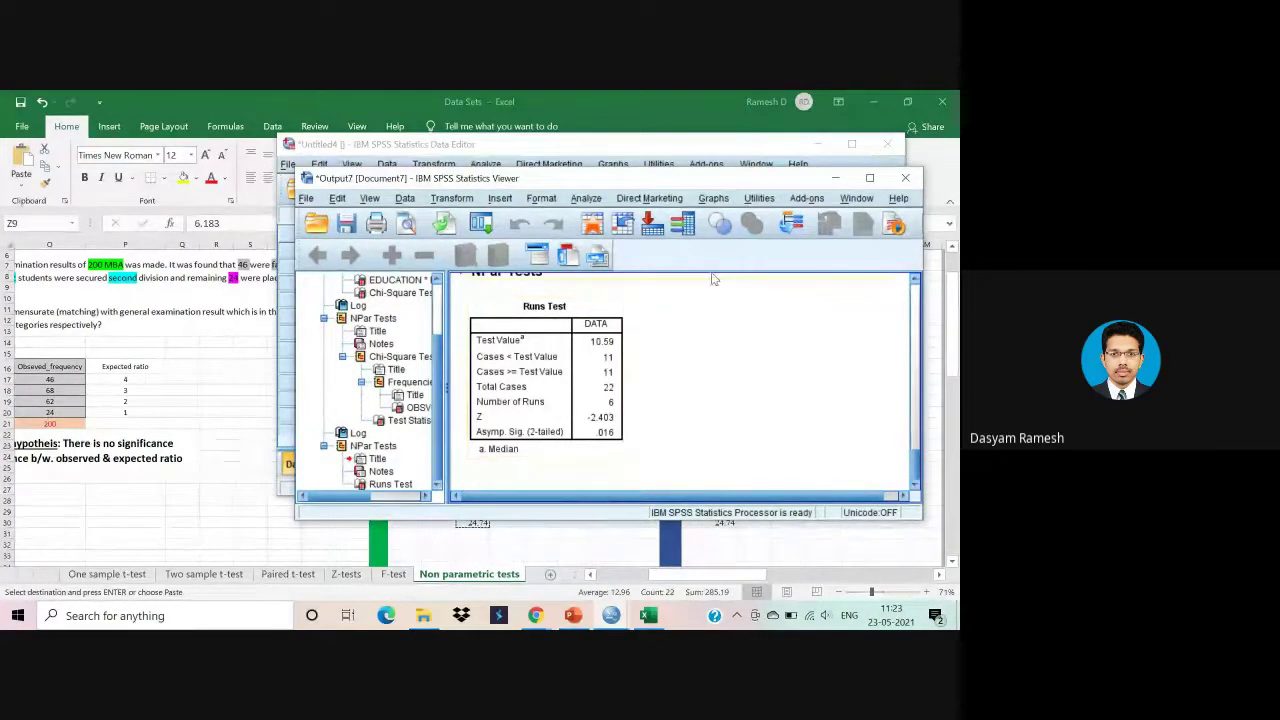
Minimize the SPSS windows to return to Excel and reread the Run test's null hypothesis.
click(836, 178)
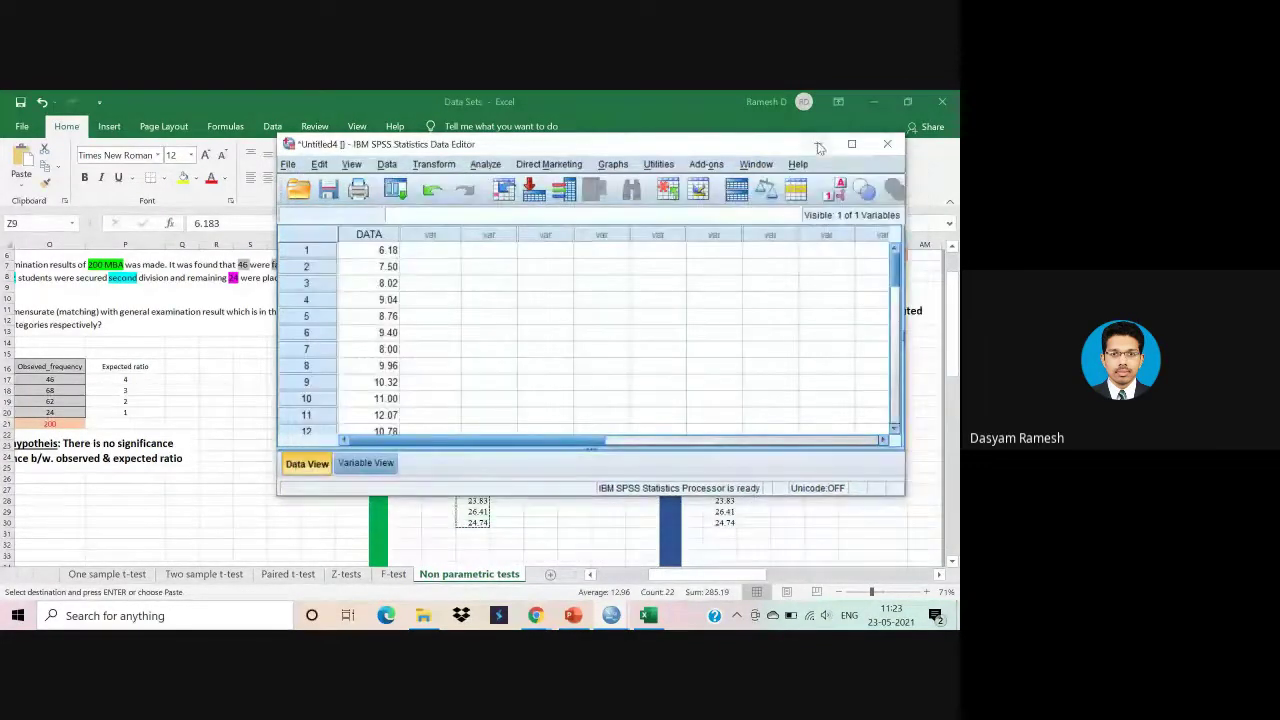
click(818, 144)
click(629, 371)
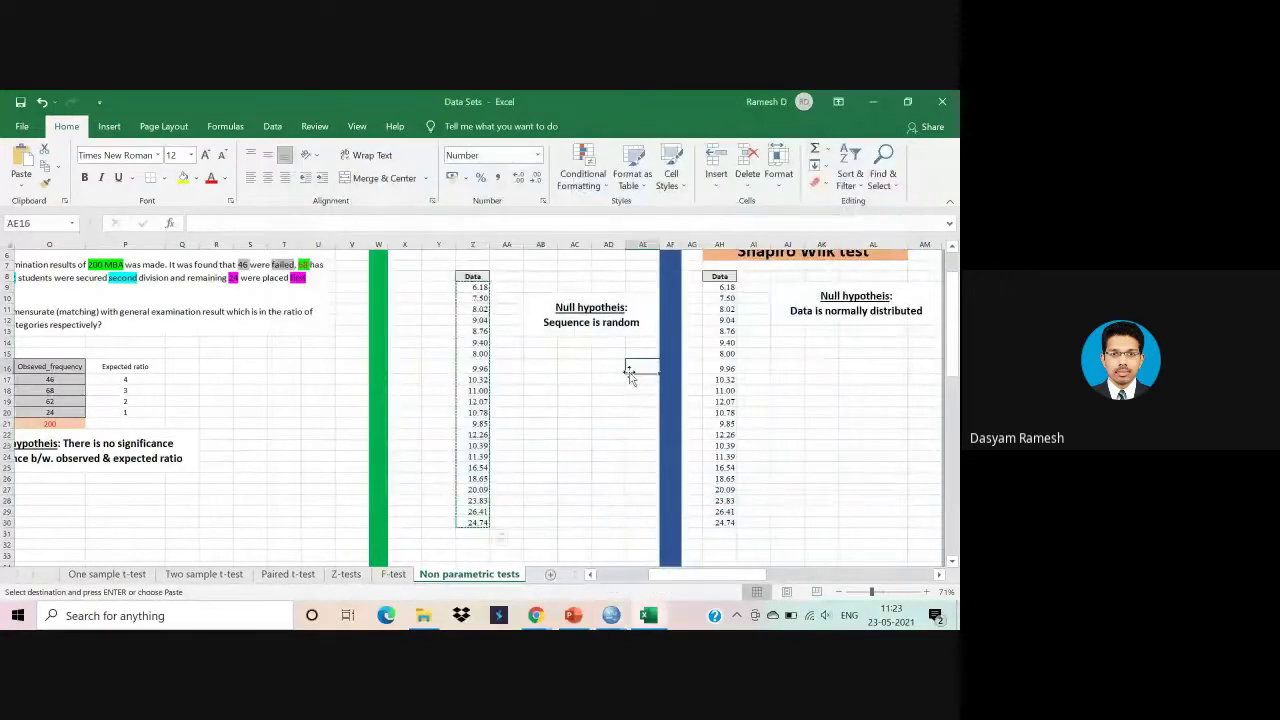
click(596, 331)
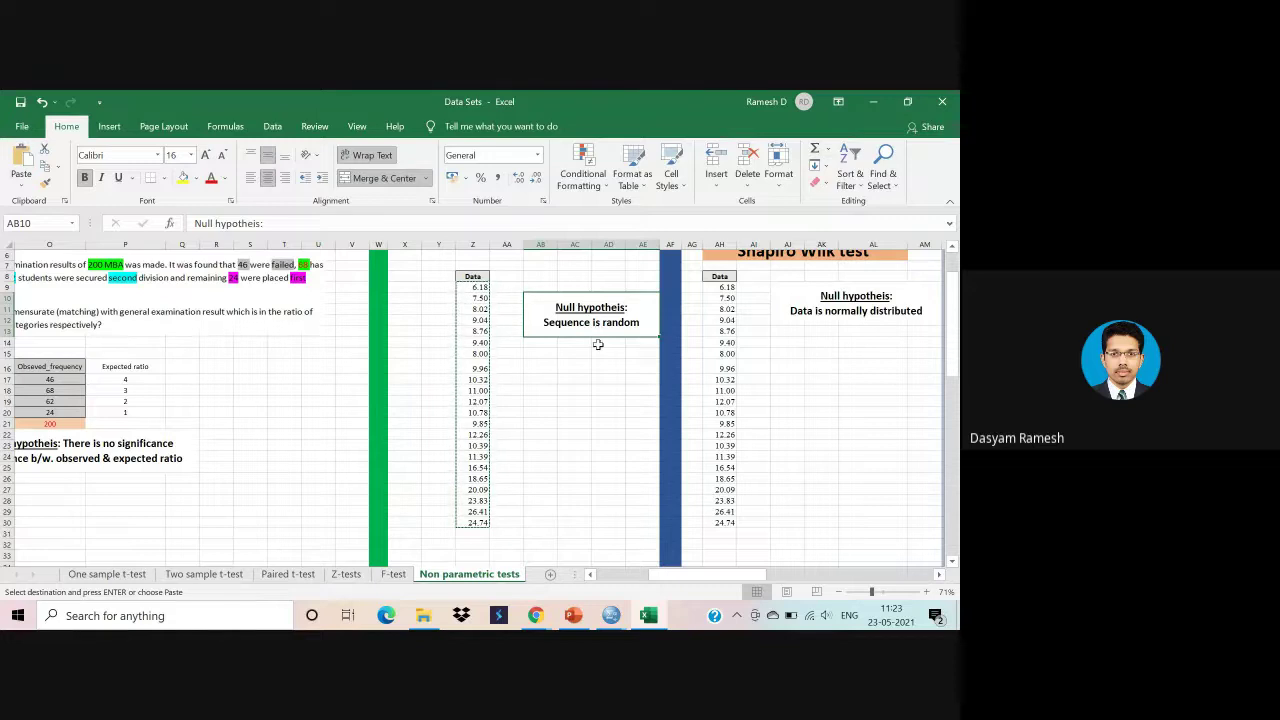
click(589, 364)
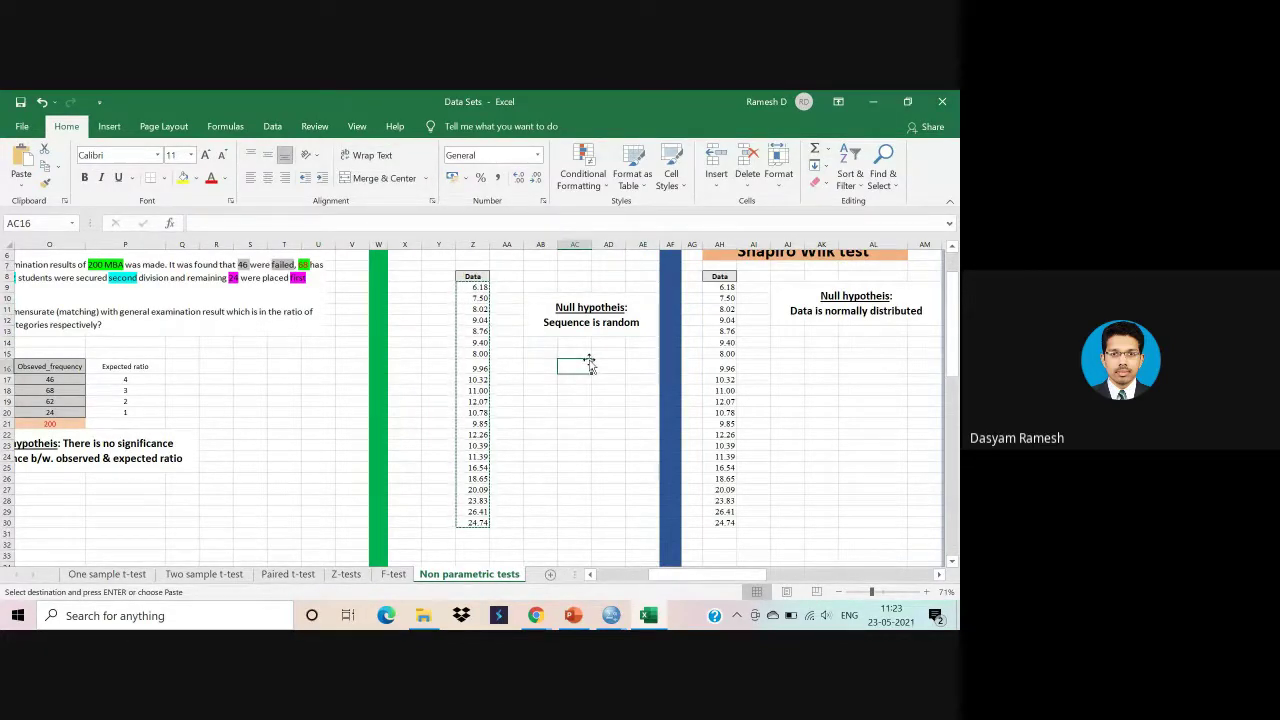
Look over the Kolmogorov Smirnov and Shapiro Wilk test section and the neighbouring Mann Whitney U test section of the worksheet.
scroll(589, 364, up, 2)
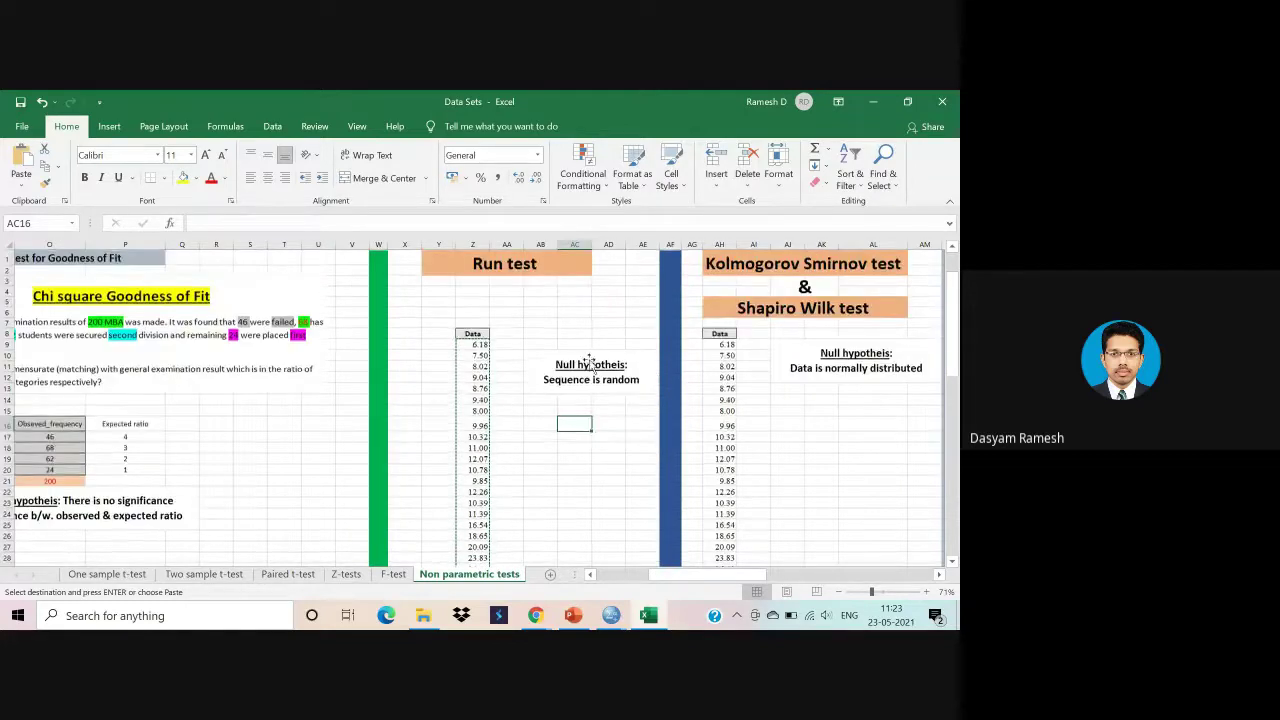
scroll(589, 364, right, 5)
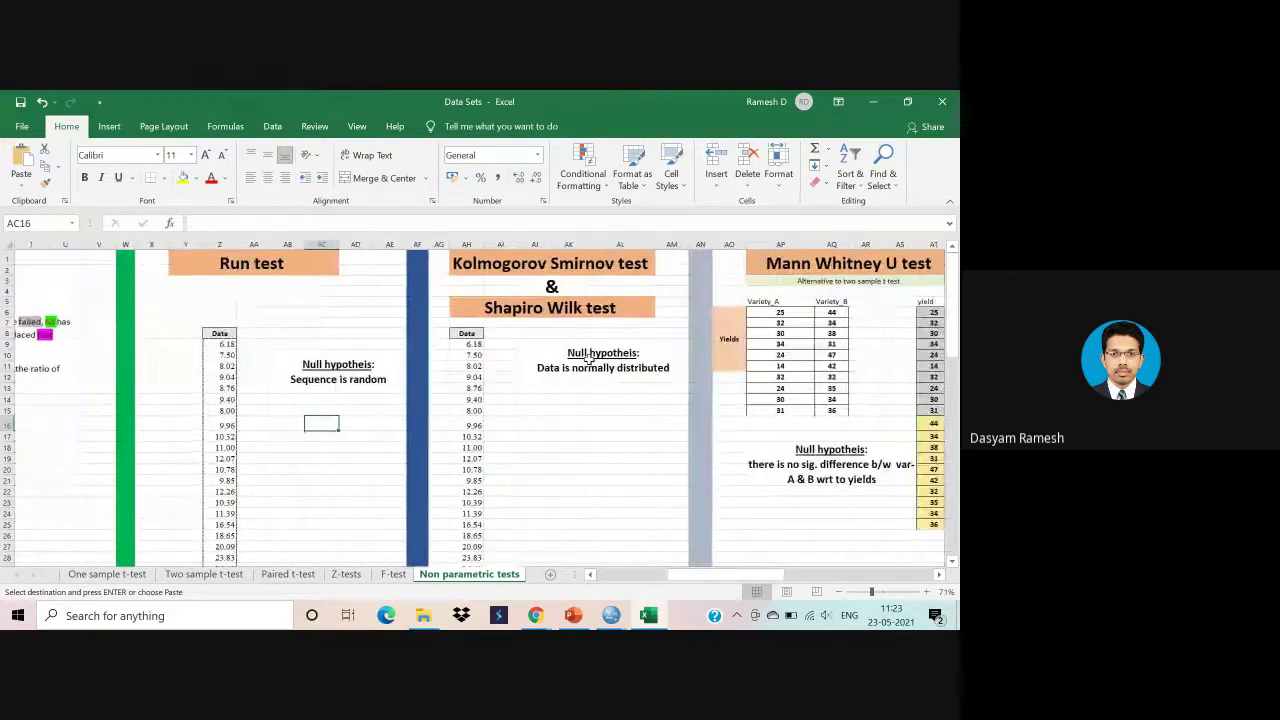
scroll(589, 357, right, 3)
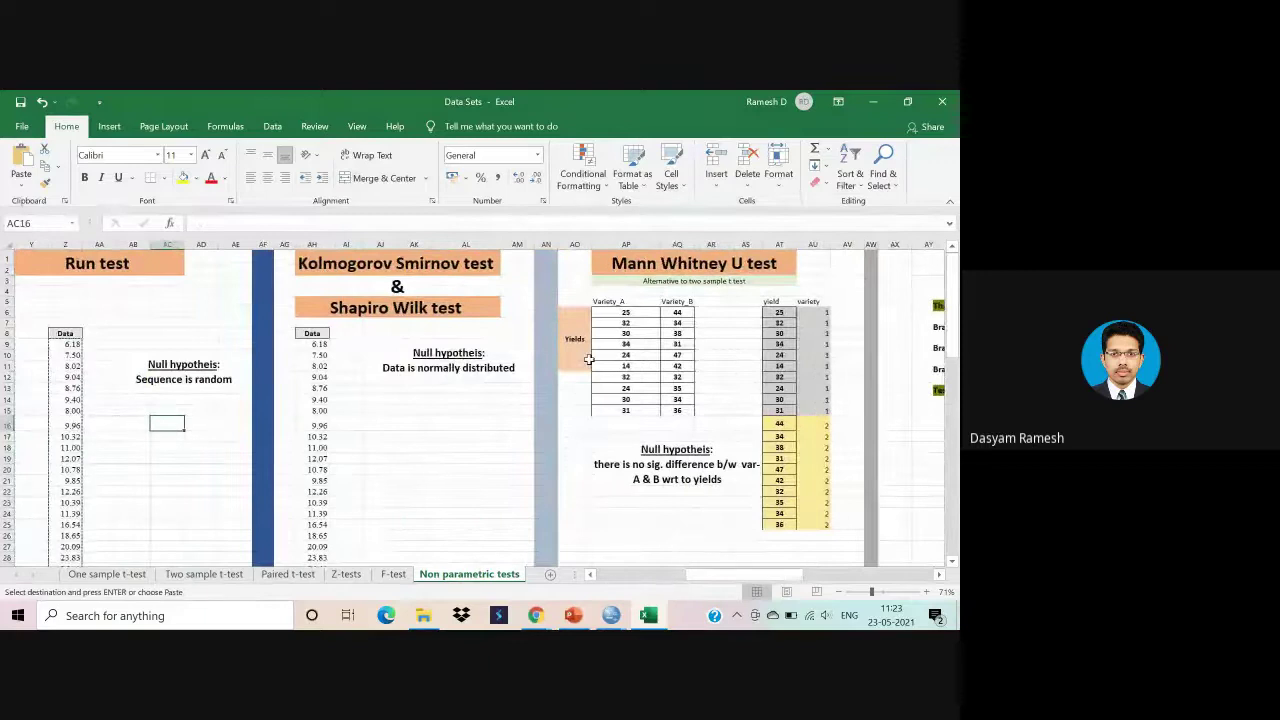
scroll(589, 360, right, 3)
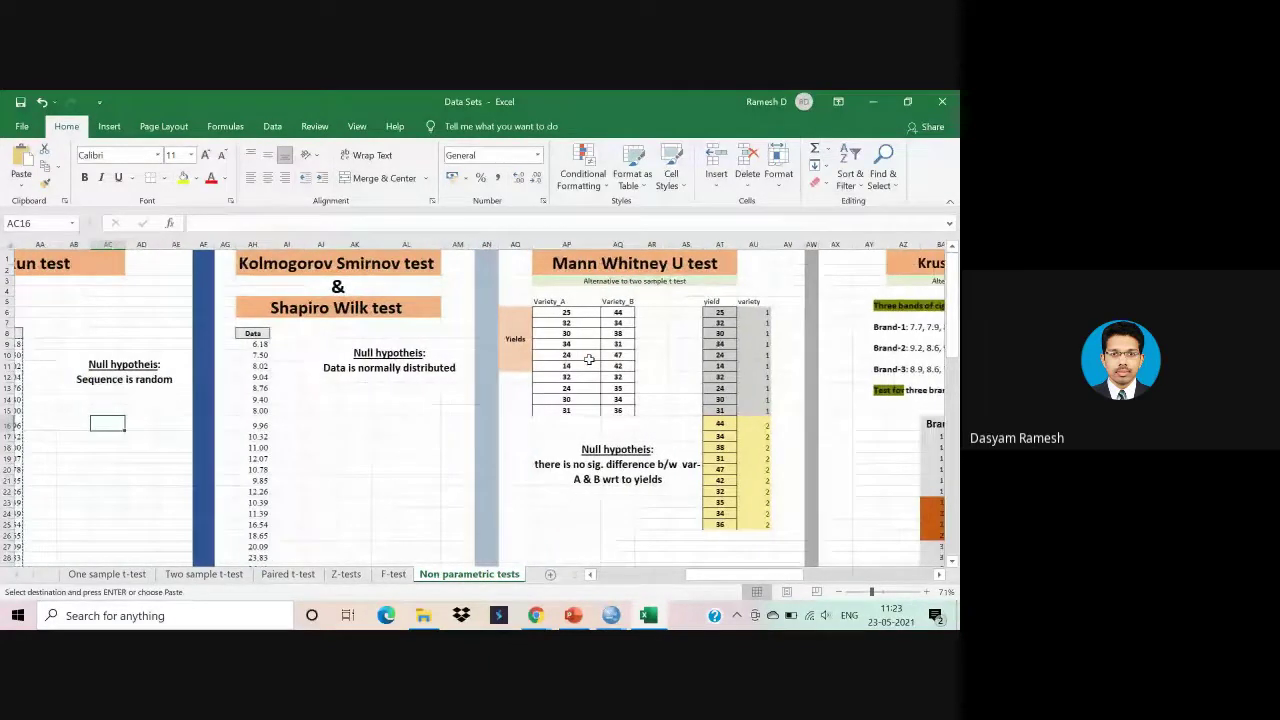
click(367, 424)
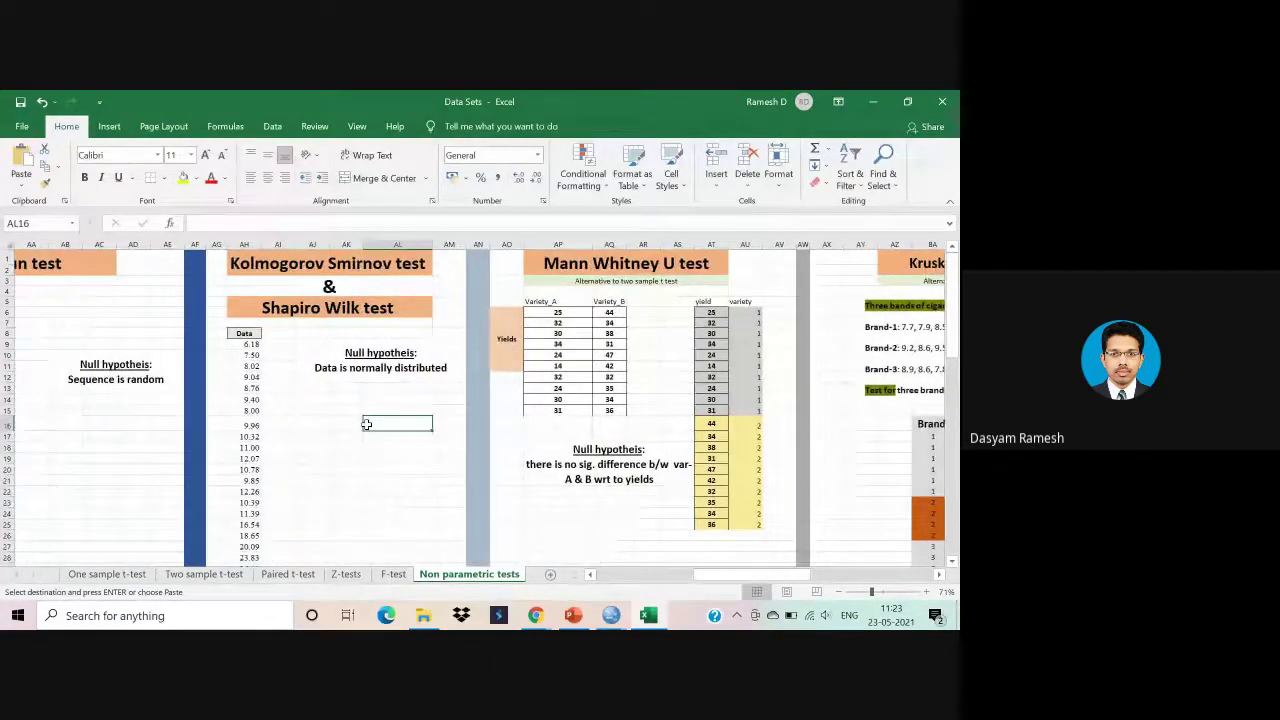
Examine the Kolmogorov Smirnov and Shapiro Wilk section's data column against the Run test data, together with its null hypothesis.
scroll(367, 424, down, 2)
scroll(367, 424, up, 2)
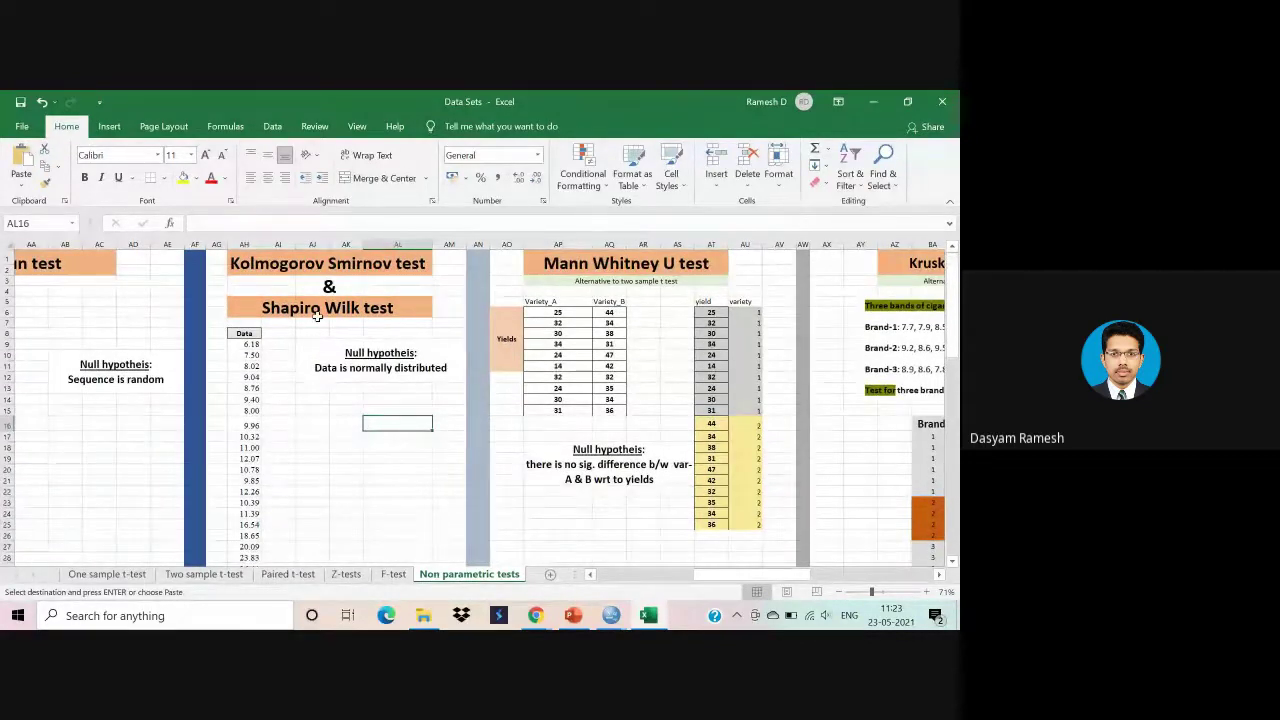
click(317, 316)
click(291, 263)
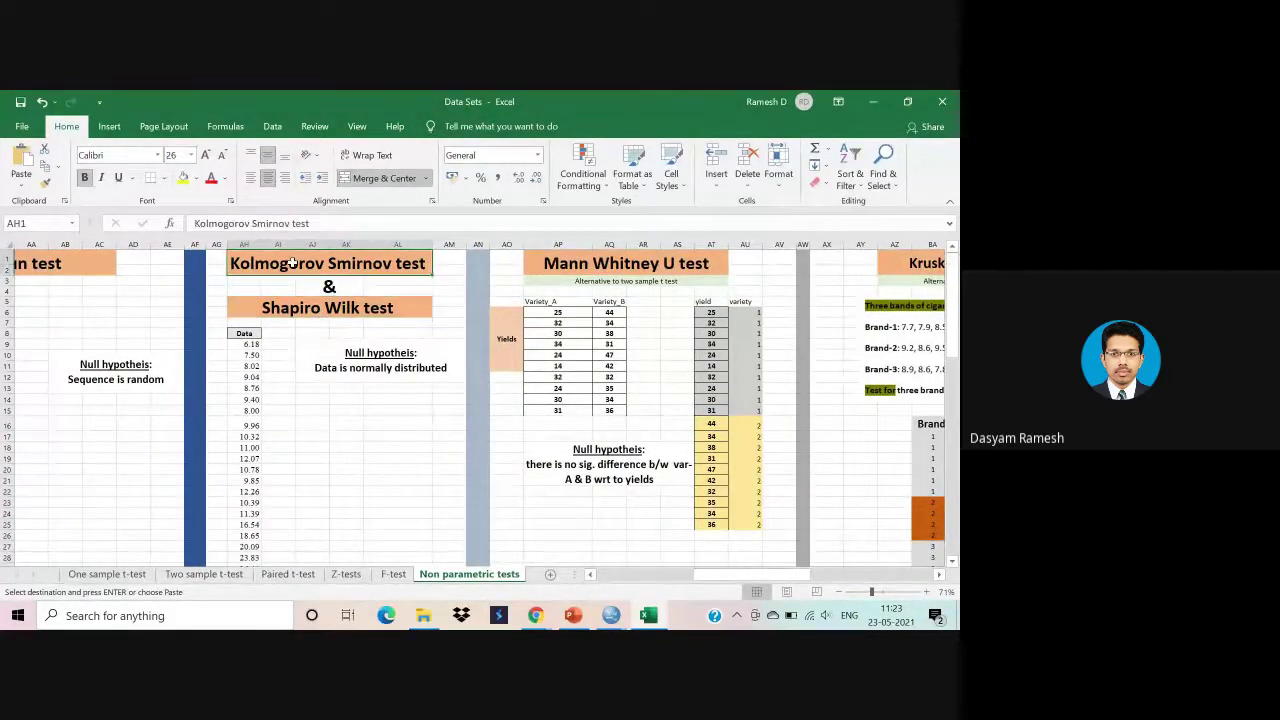
click(354, 426)
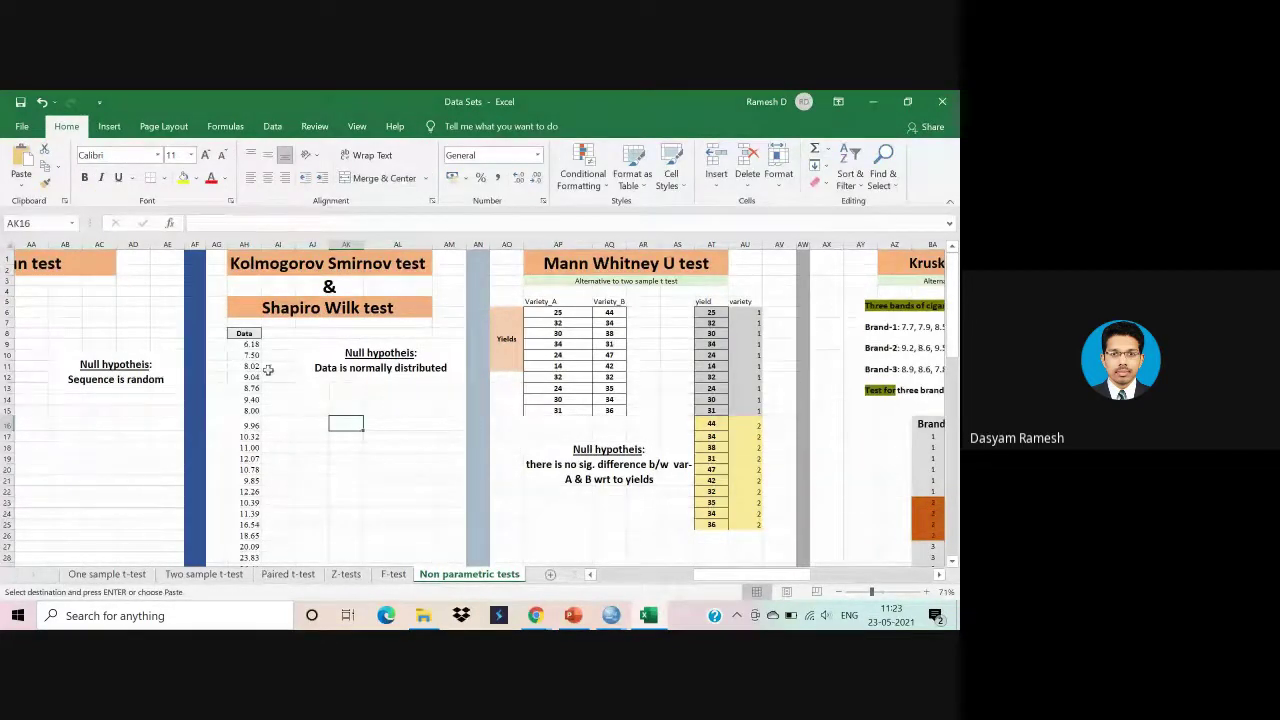
drag(255, 345, 268, 592)
scroll(397, 517, left, 3)
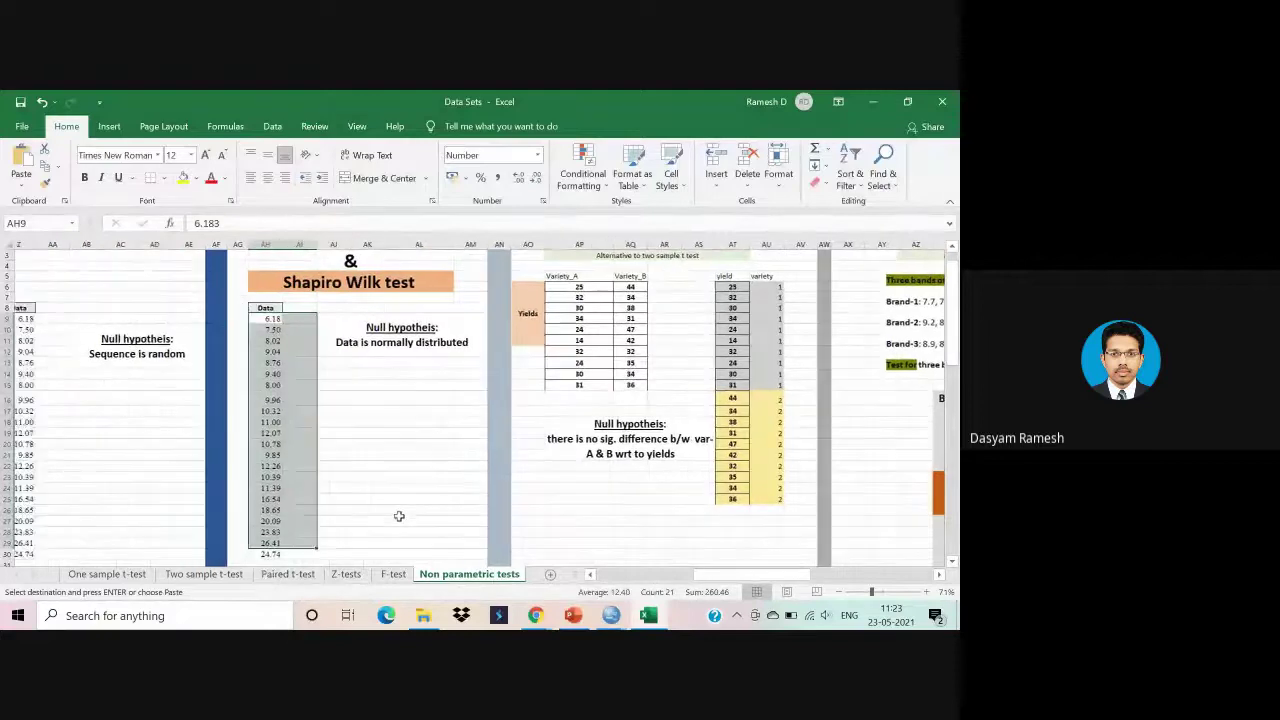
scroll(363, 475, down, 2)
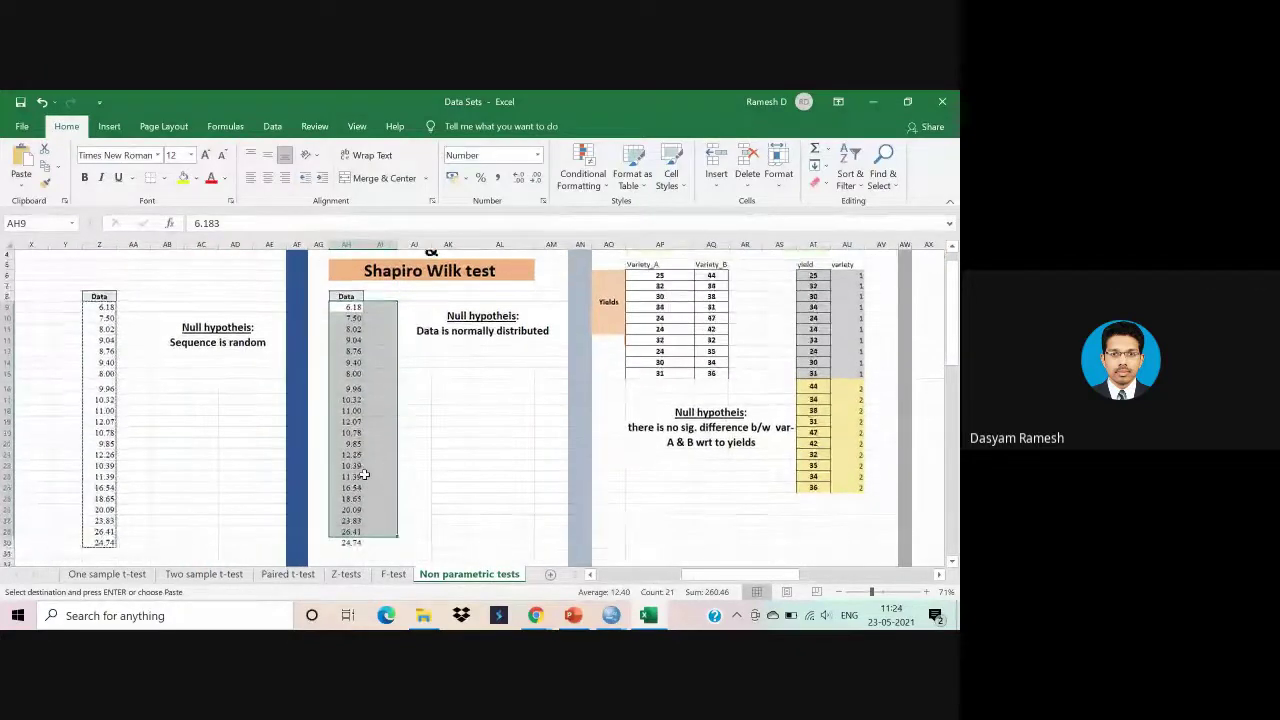
scroll(363, 475, up, 1)
click(407, 488)
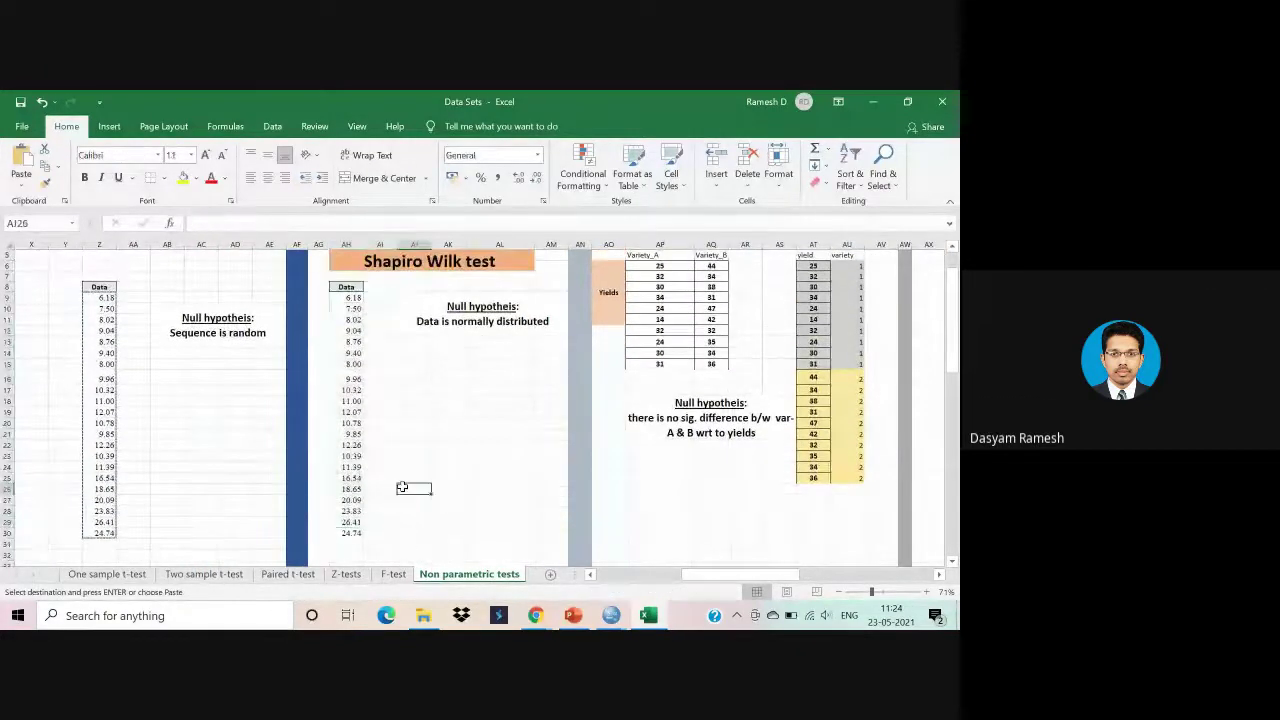
scroll(428, 397, right, 3)
scroll(428, 397, up, 1)
scroll(428, 397, right, 1)
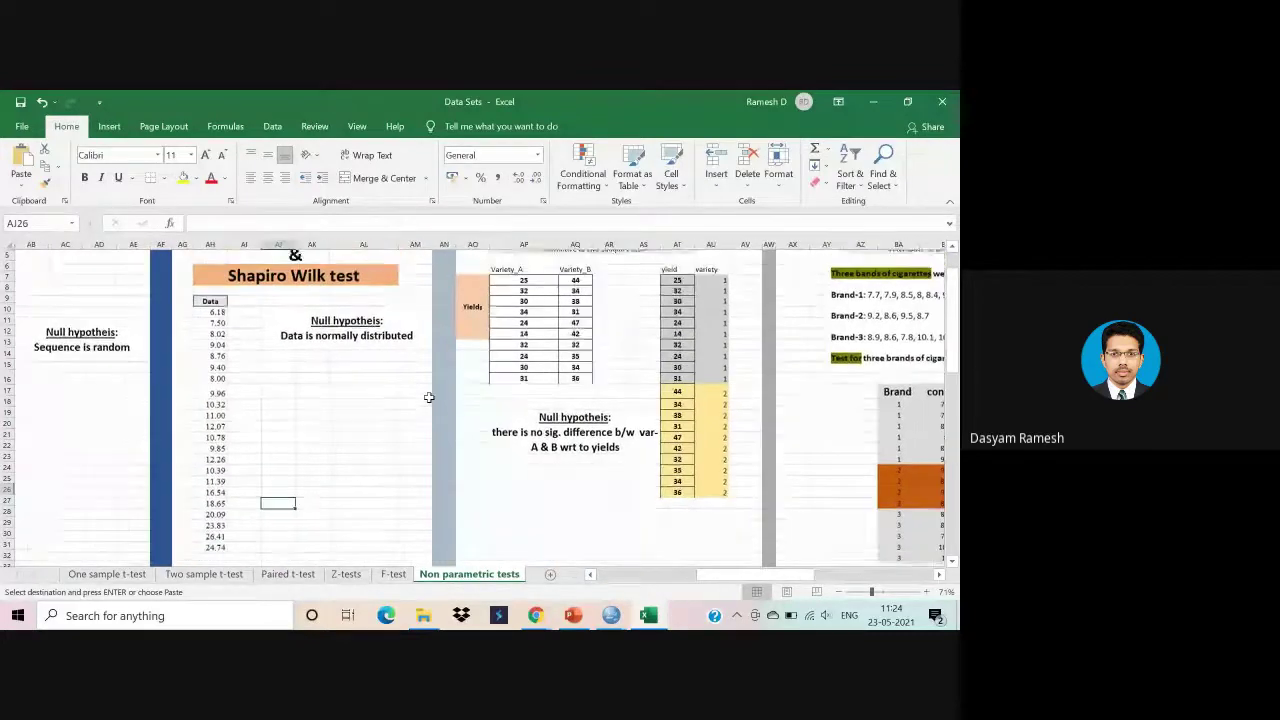
Switch to SPSS, close the Output7 viewer without saving its contents, and bring up the Data Editor.
mouse_move(611, 615)
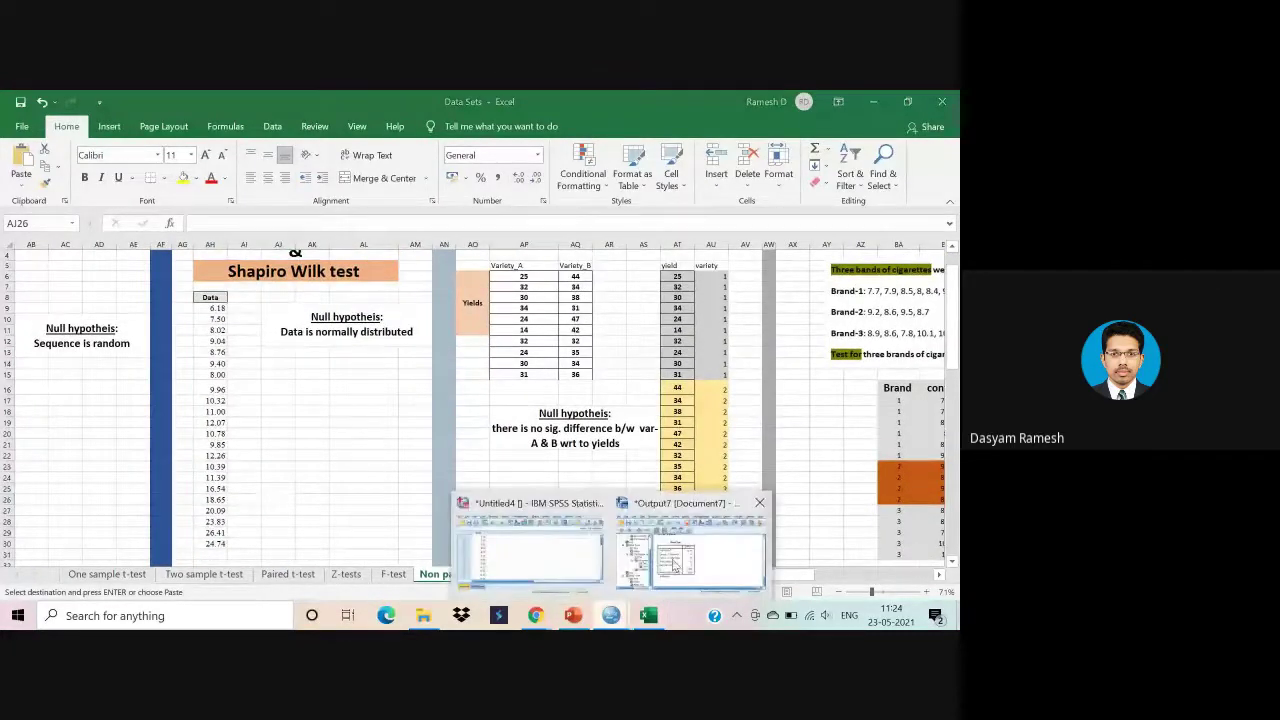
click(692, 540)
click(903, 185)
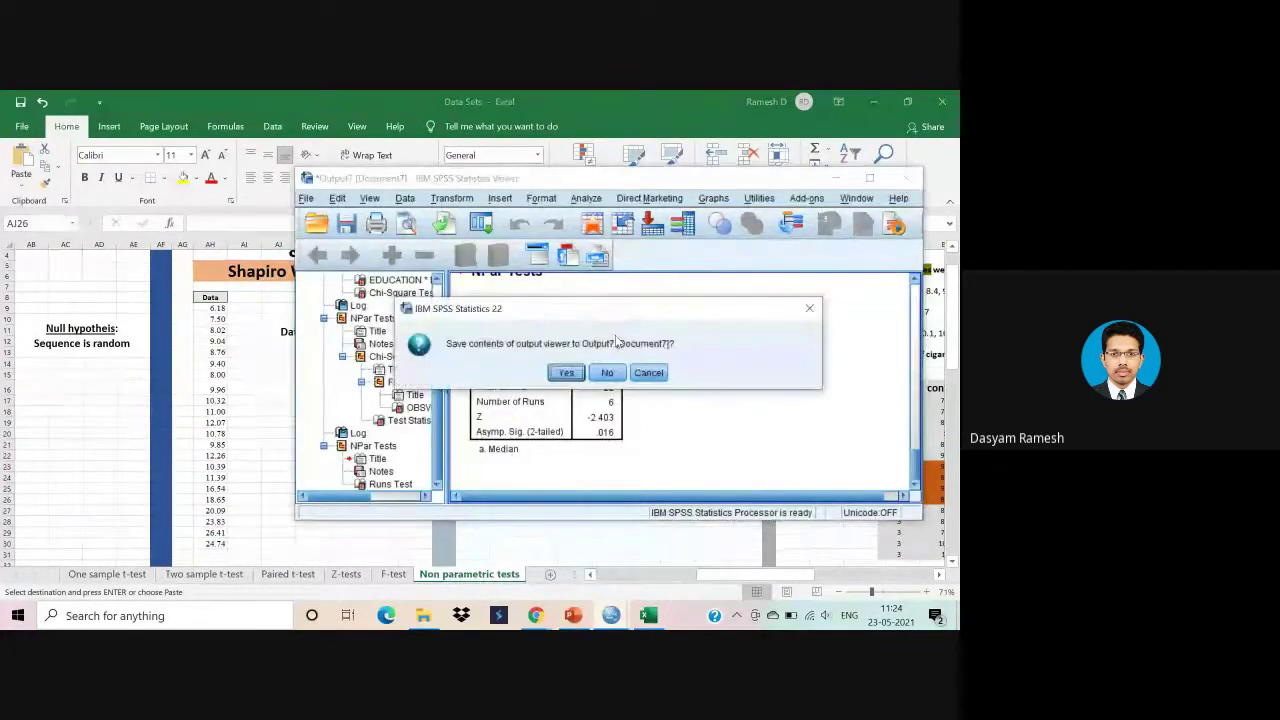
click(609, 369)
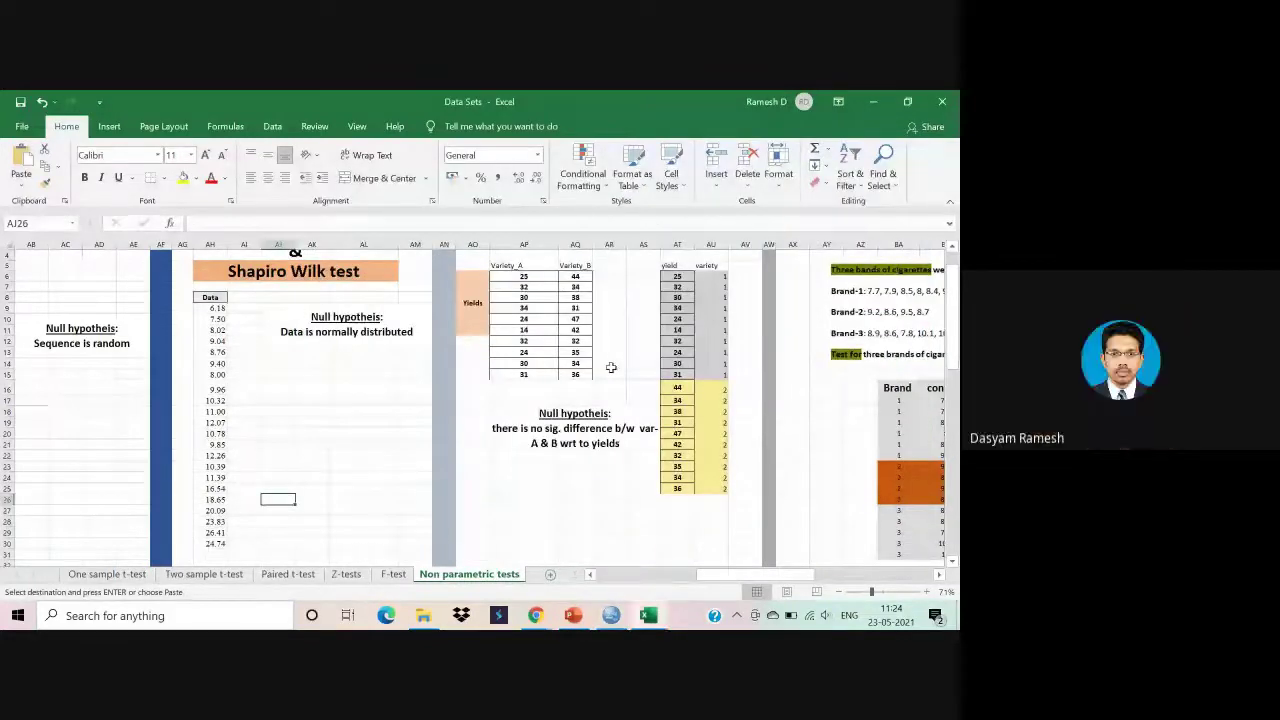
click(611, 615)
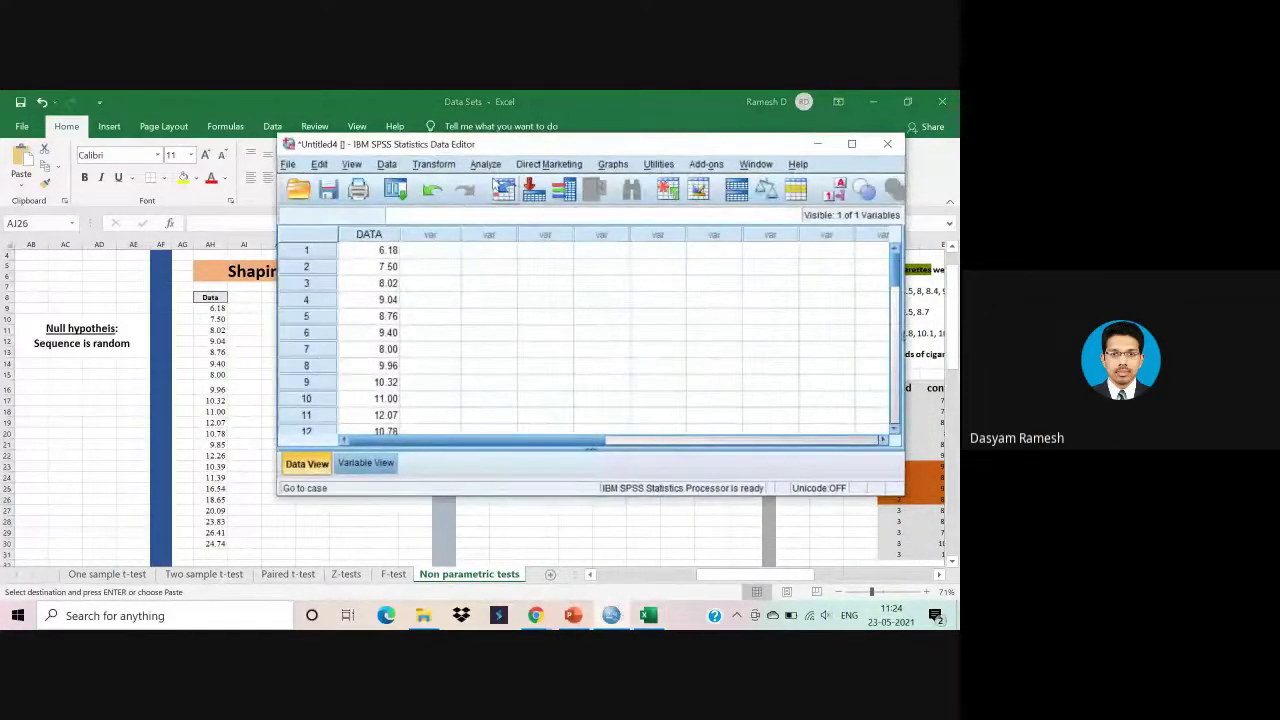
click(487, 164)
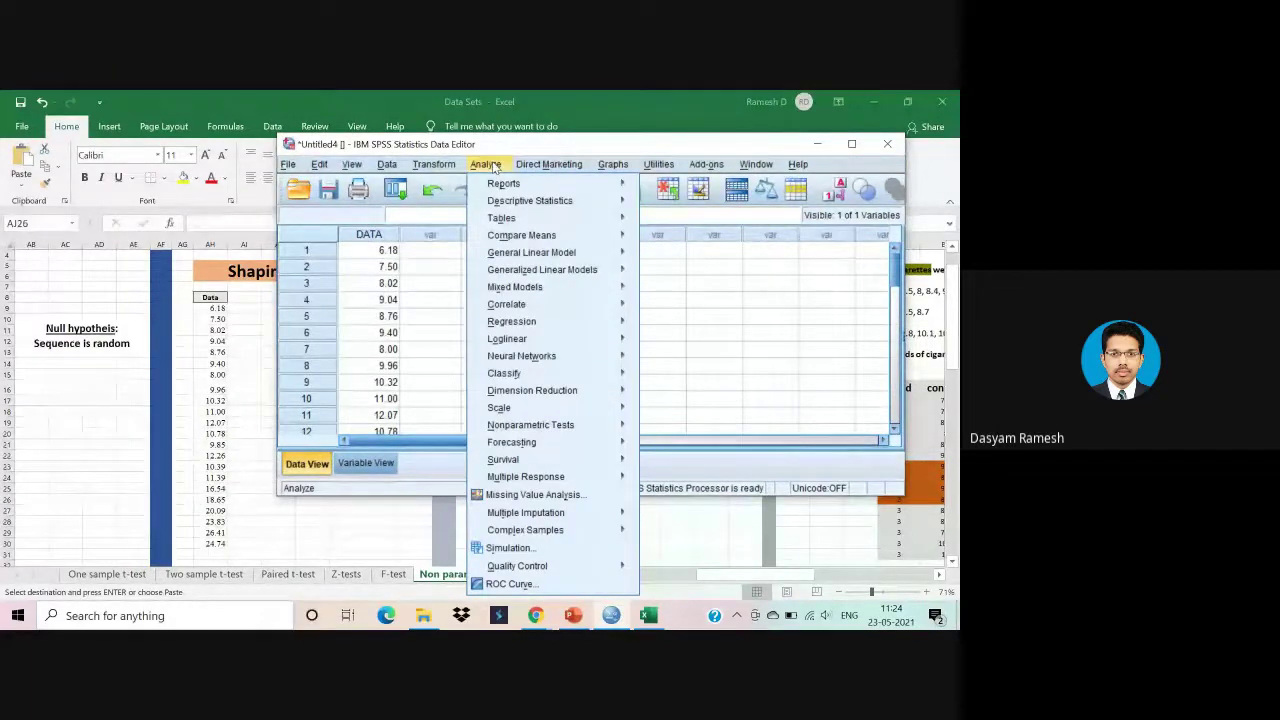
mouse_move(508, 203)
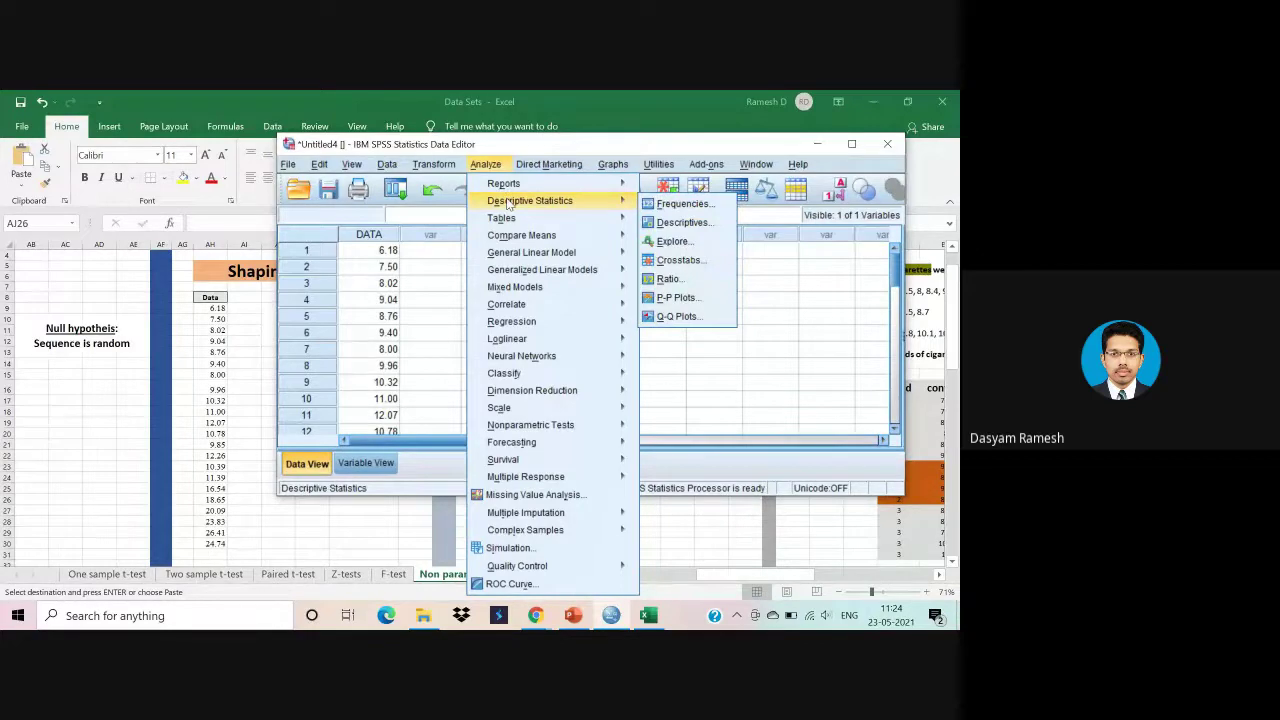
click(698, 245)
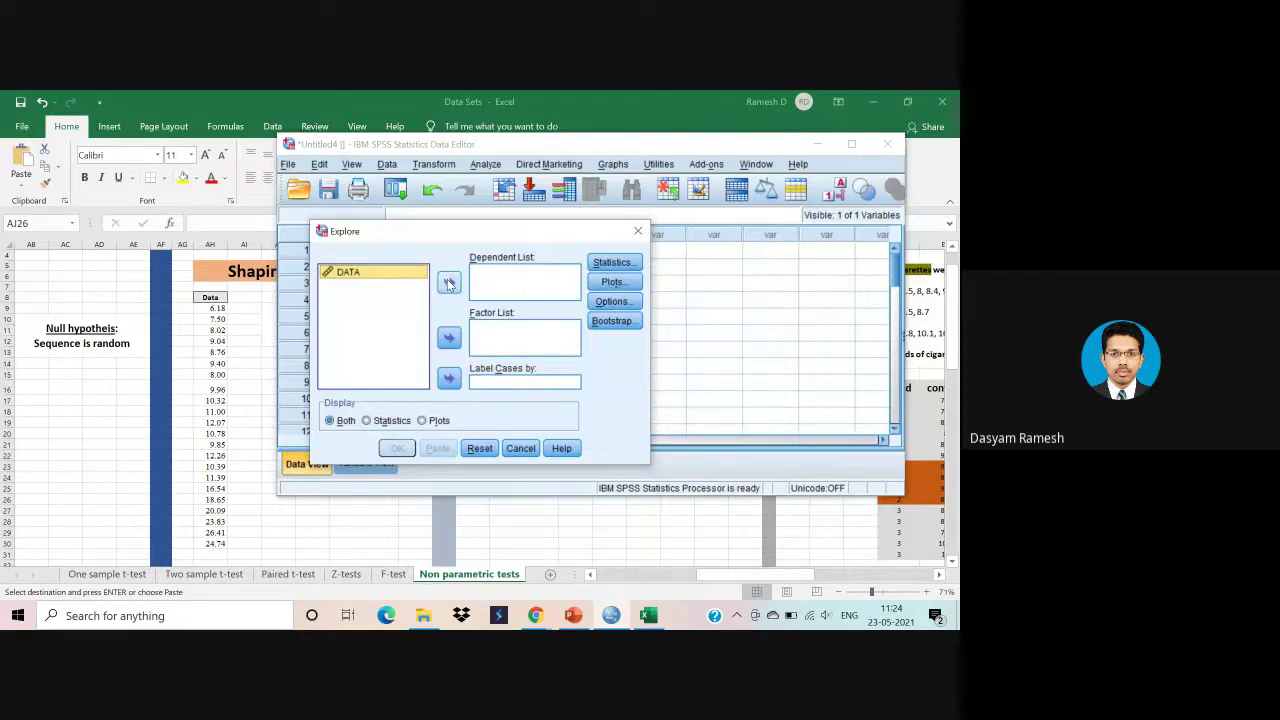
click(637, 233)
Set up an Explore analysis with DATA as the dependent variable, normality plots with tests enabled and stem-and-leaf disabled.
click(485, 164)
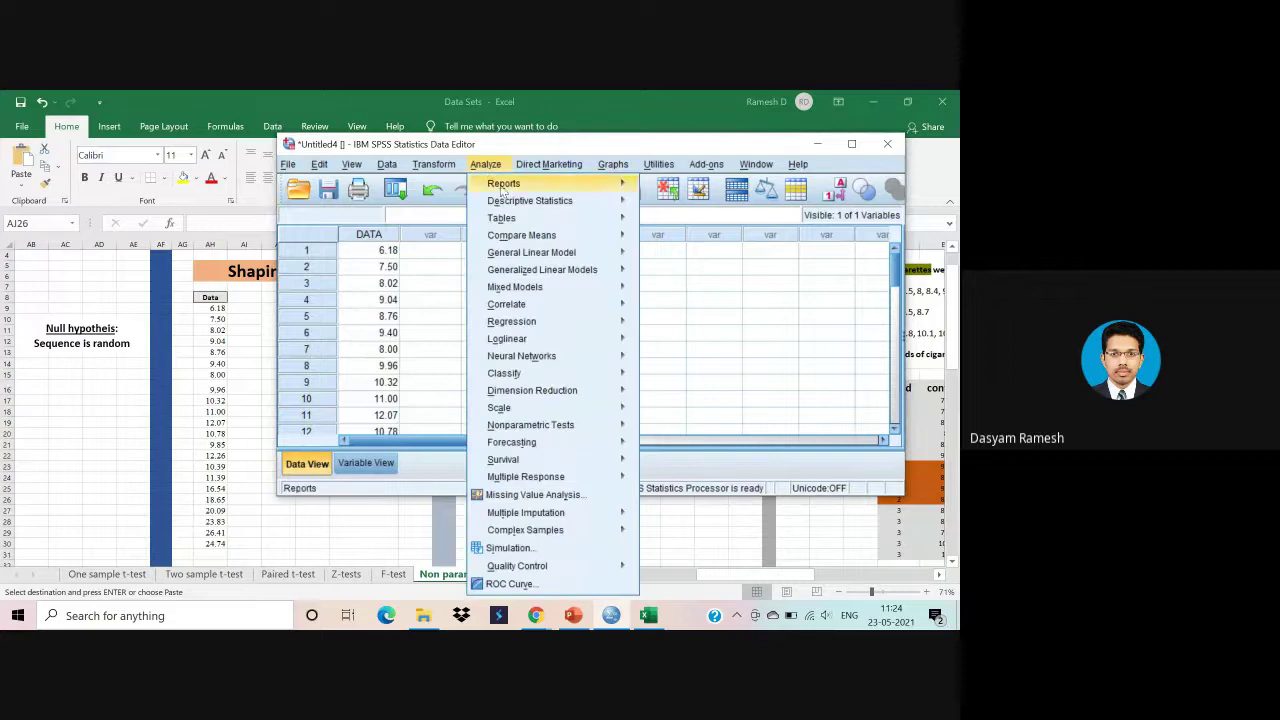
mouse_move(510, 200)
click(690, 240)
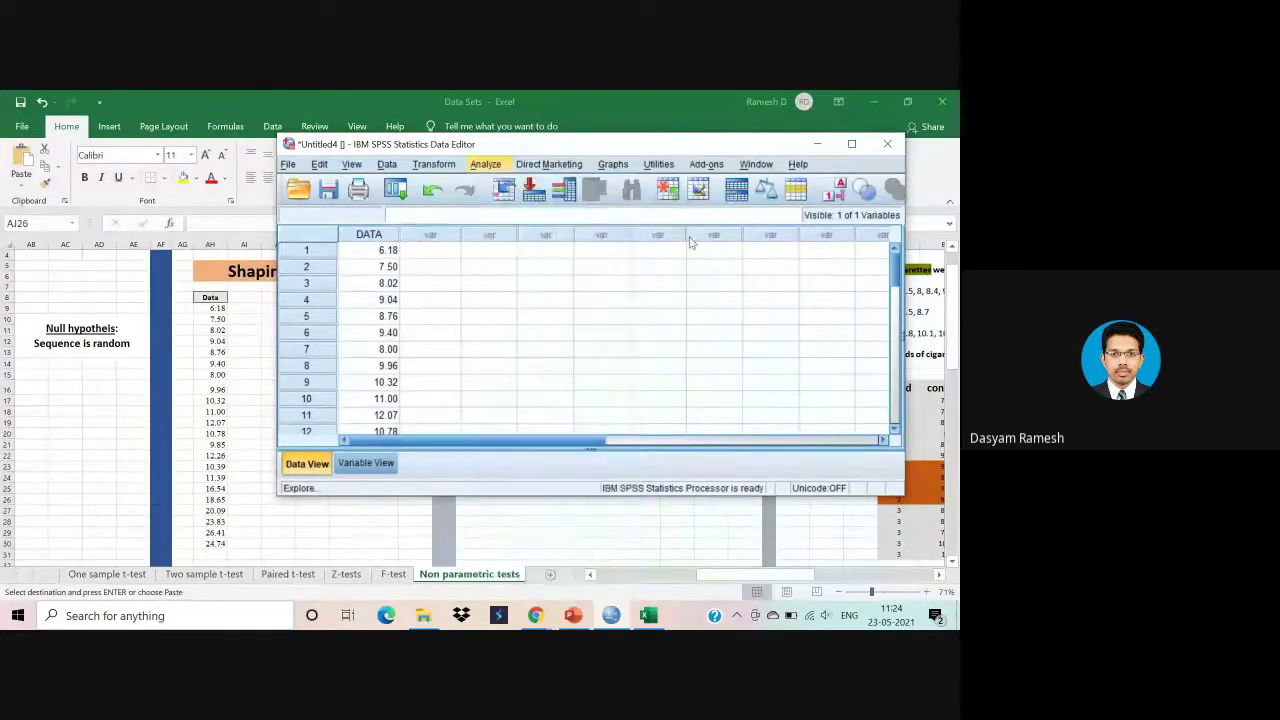
click(449, 283)
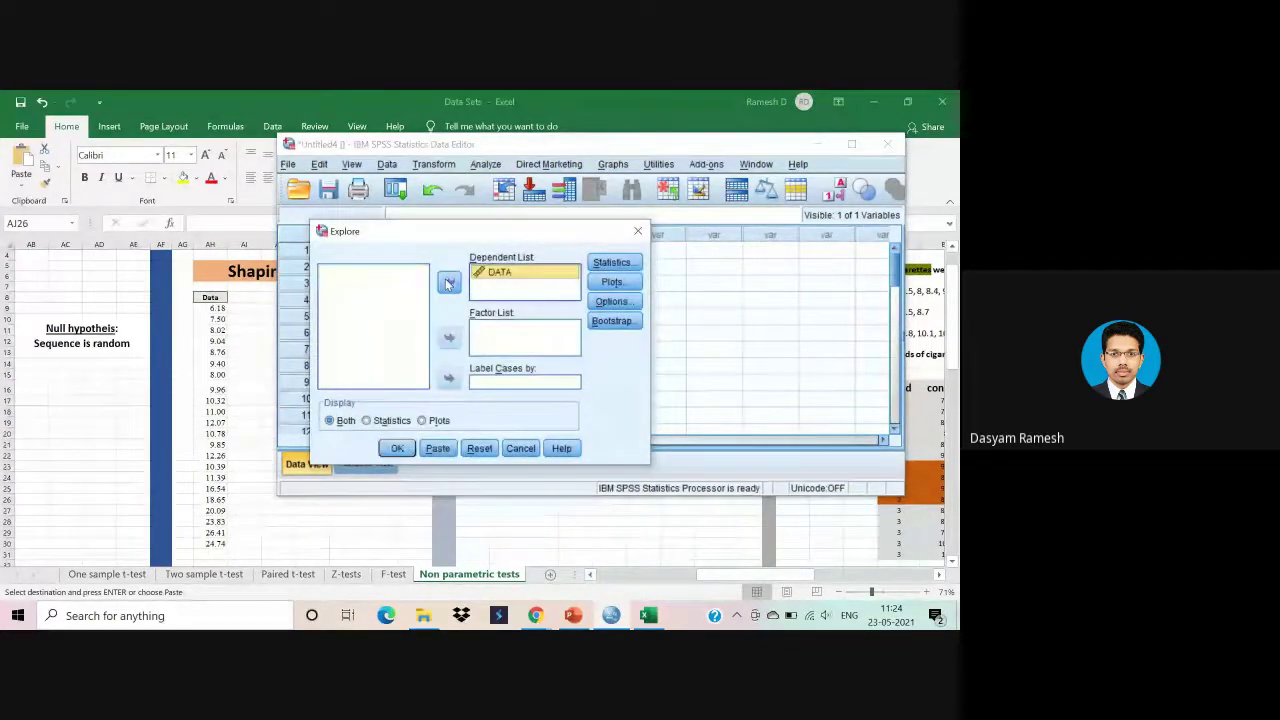
click(612, 282)
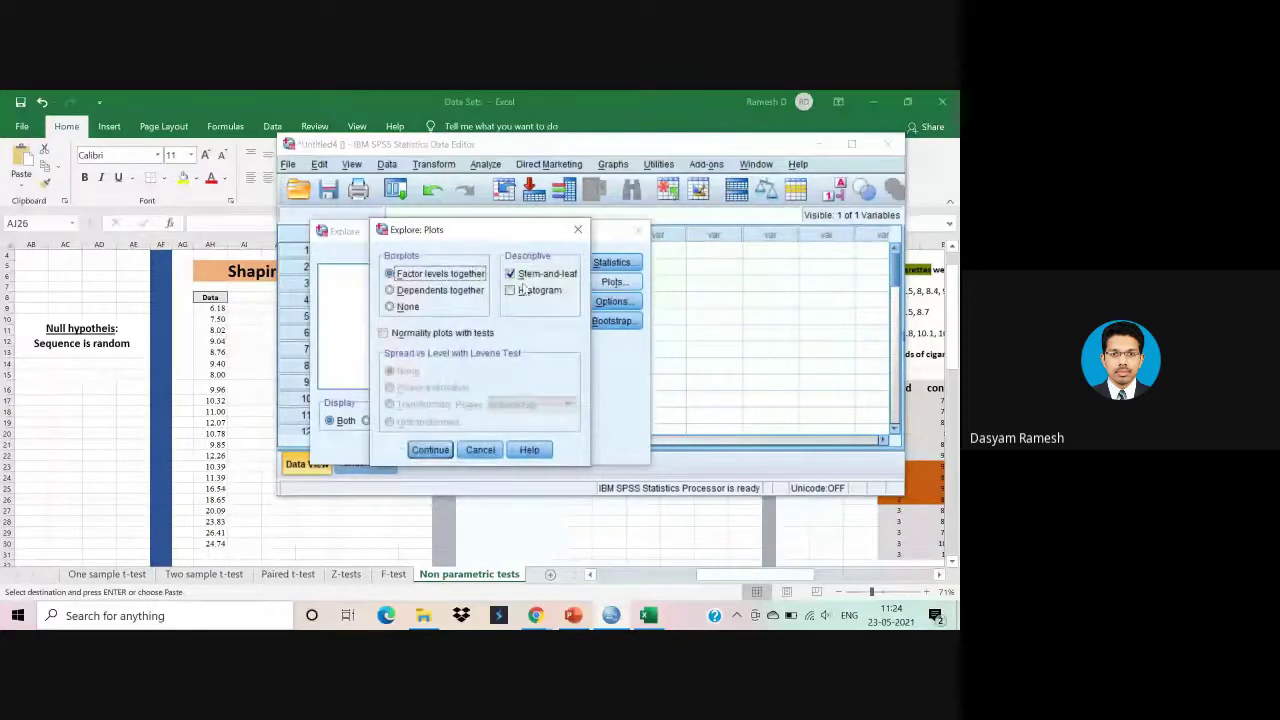
click(384, 332)
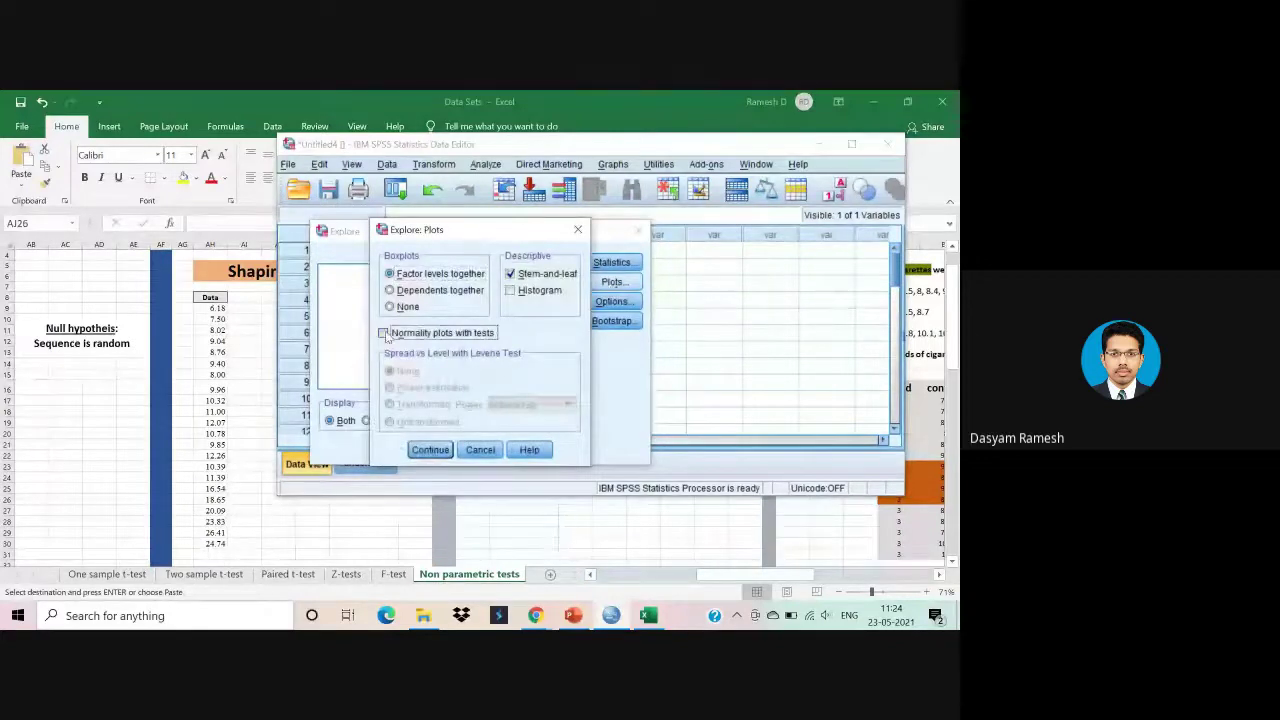
click(517, 276)
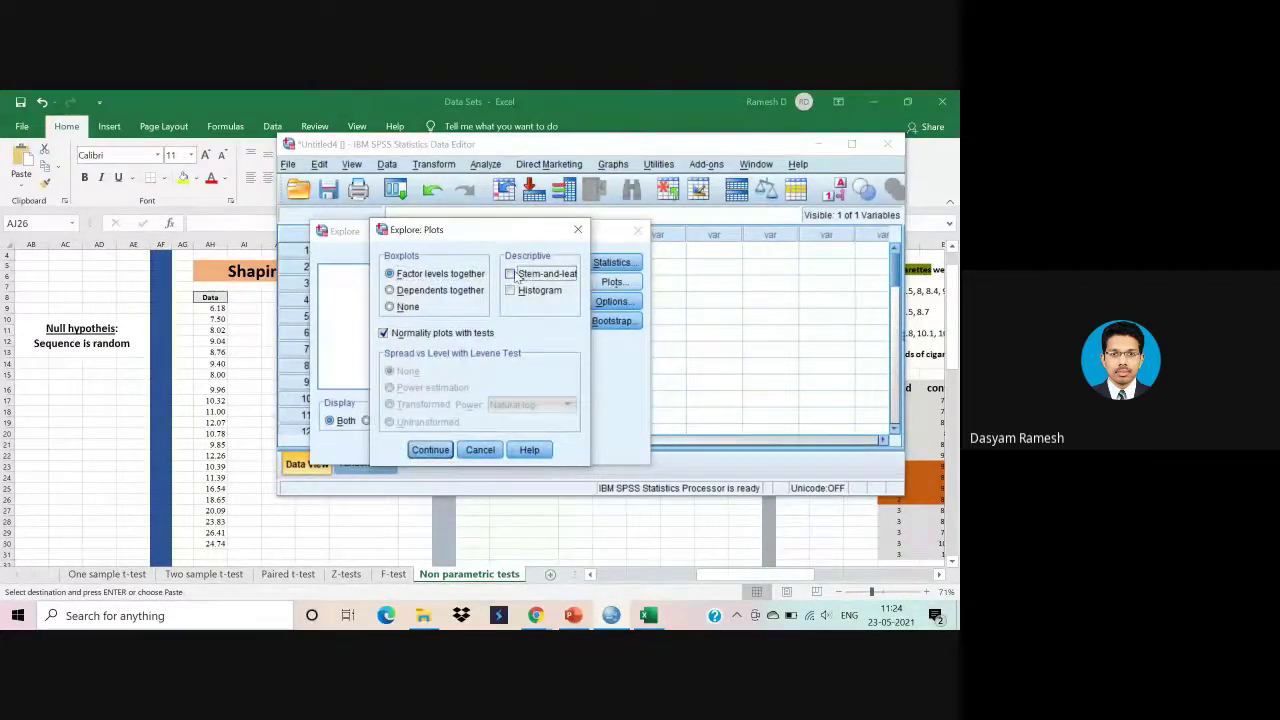
click(430, 449)
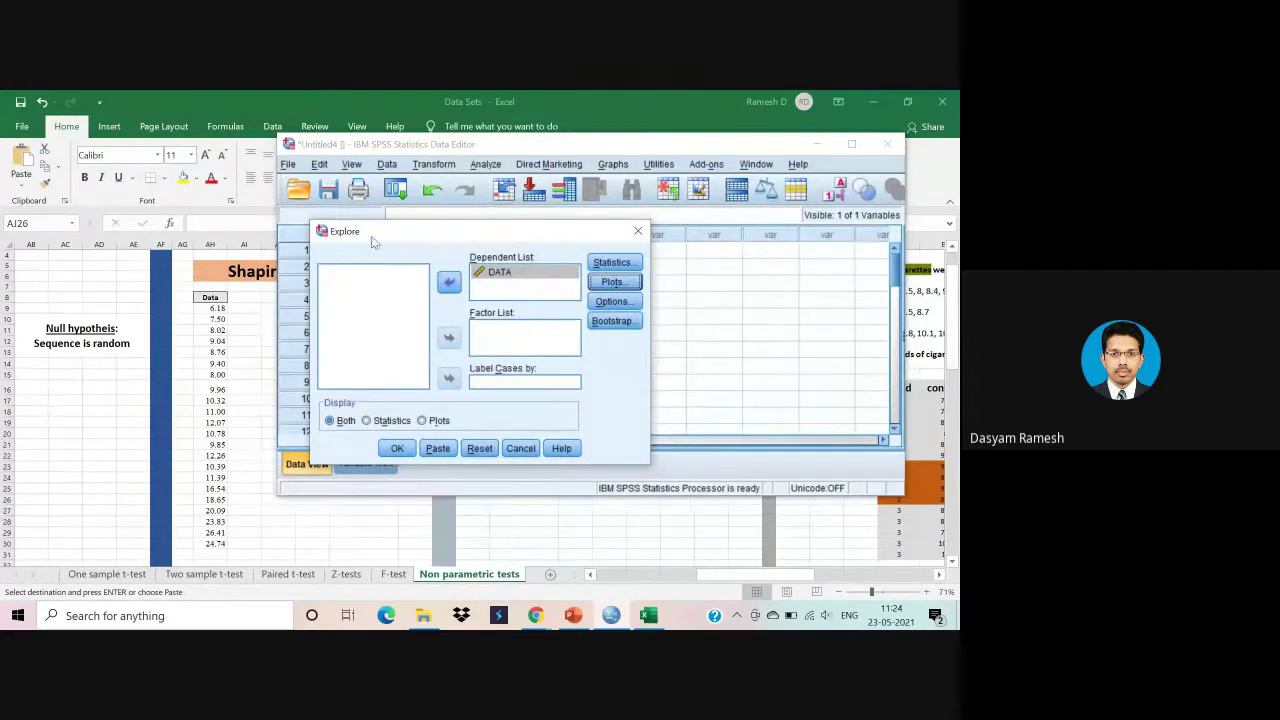
Recheck the Explore plot options, limit the display to Plots, and run the analysis.
click(626, 286)
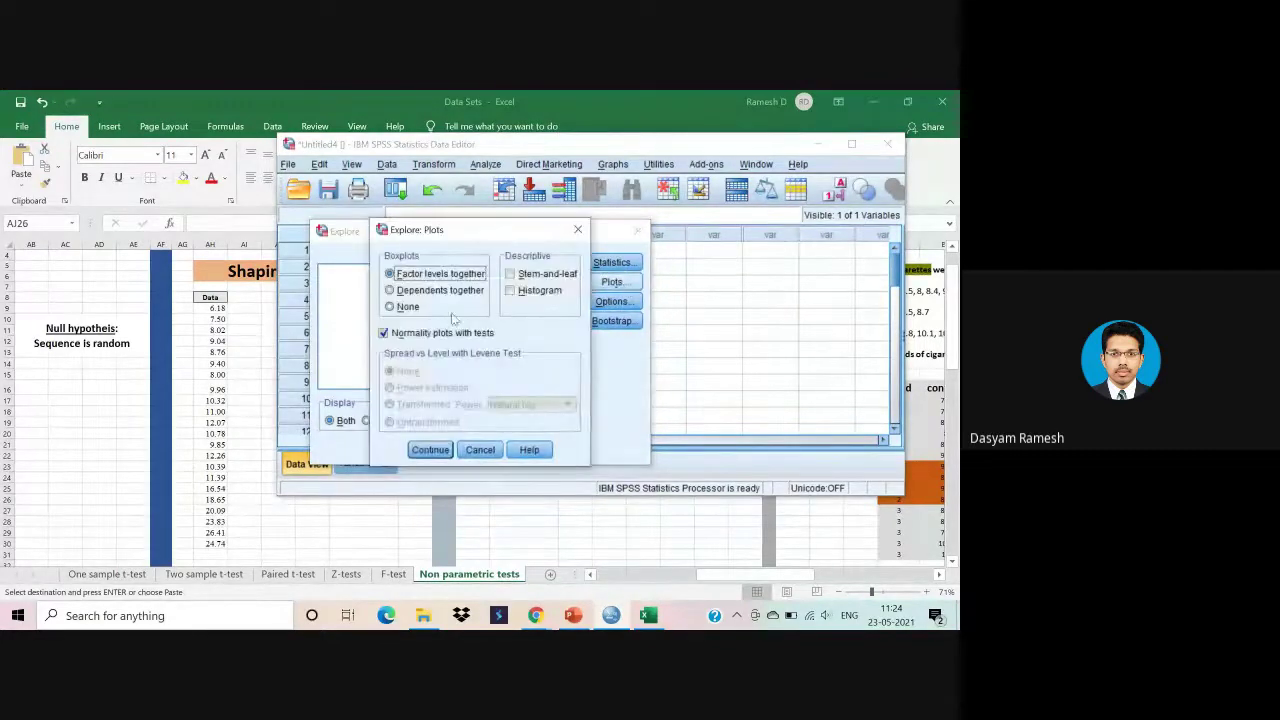
click(430, 449)
click(422, 421)
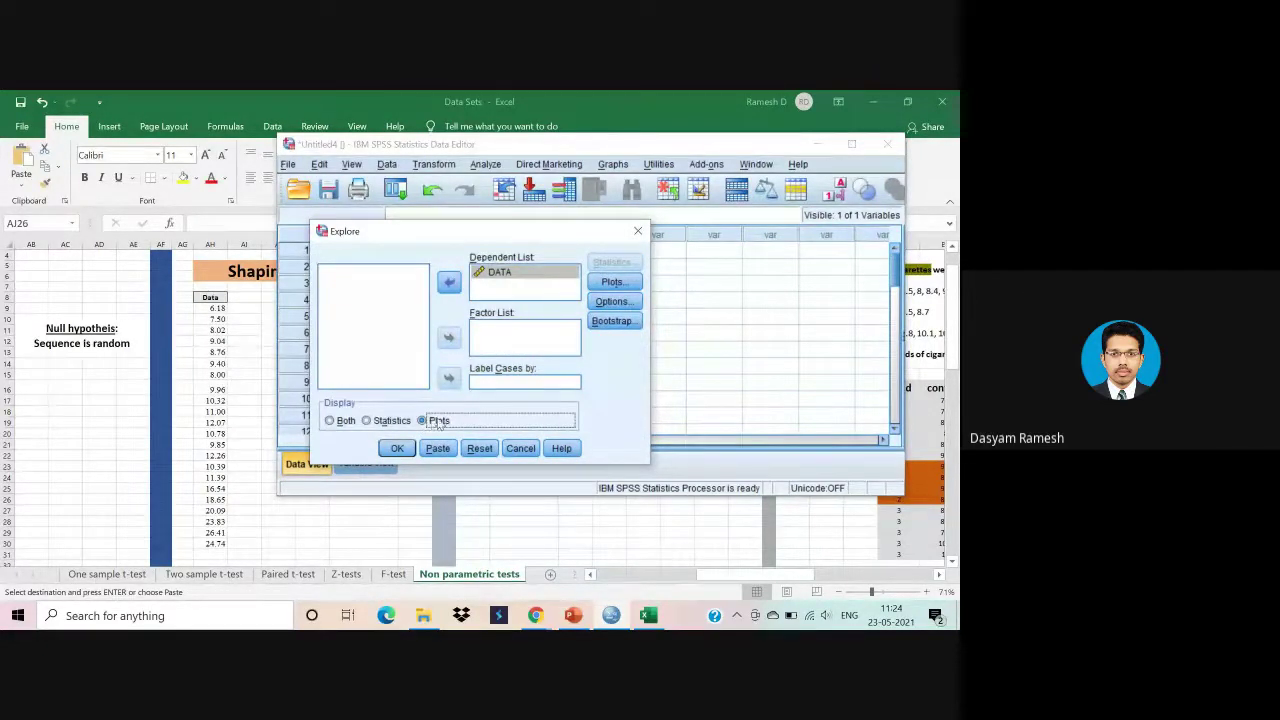
click(612, 281)
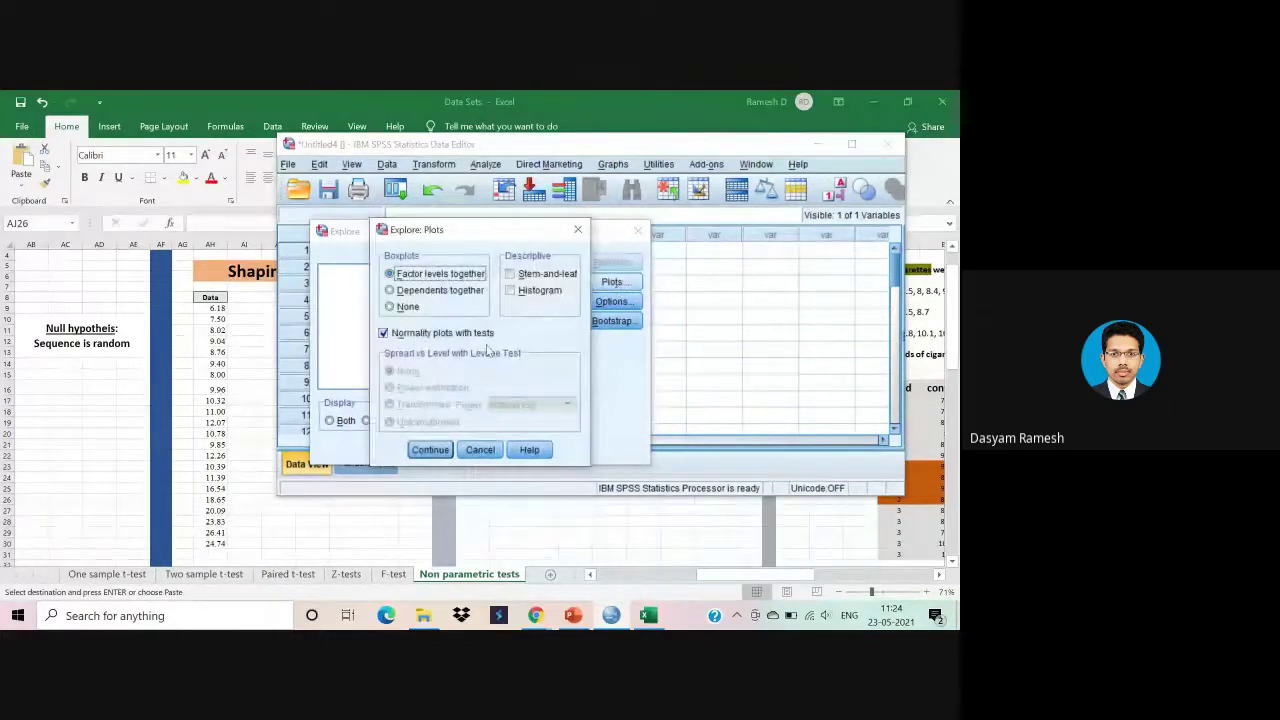
click(431, 449)
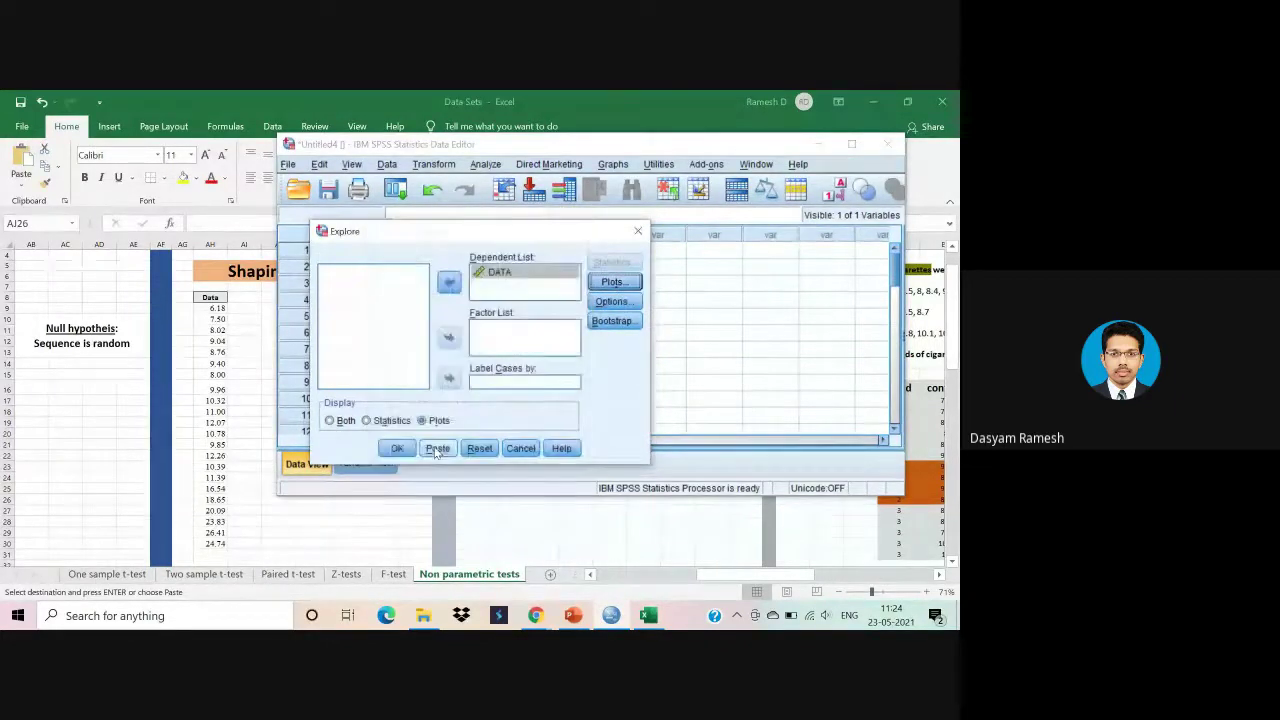
click(397, 448)
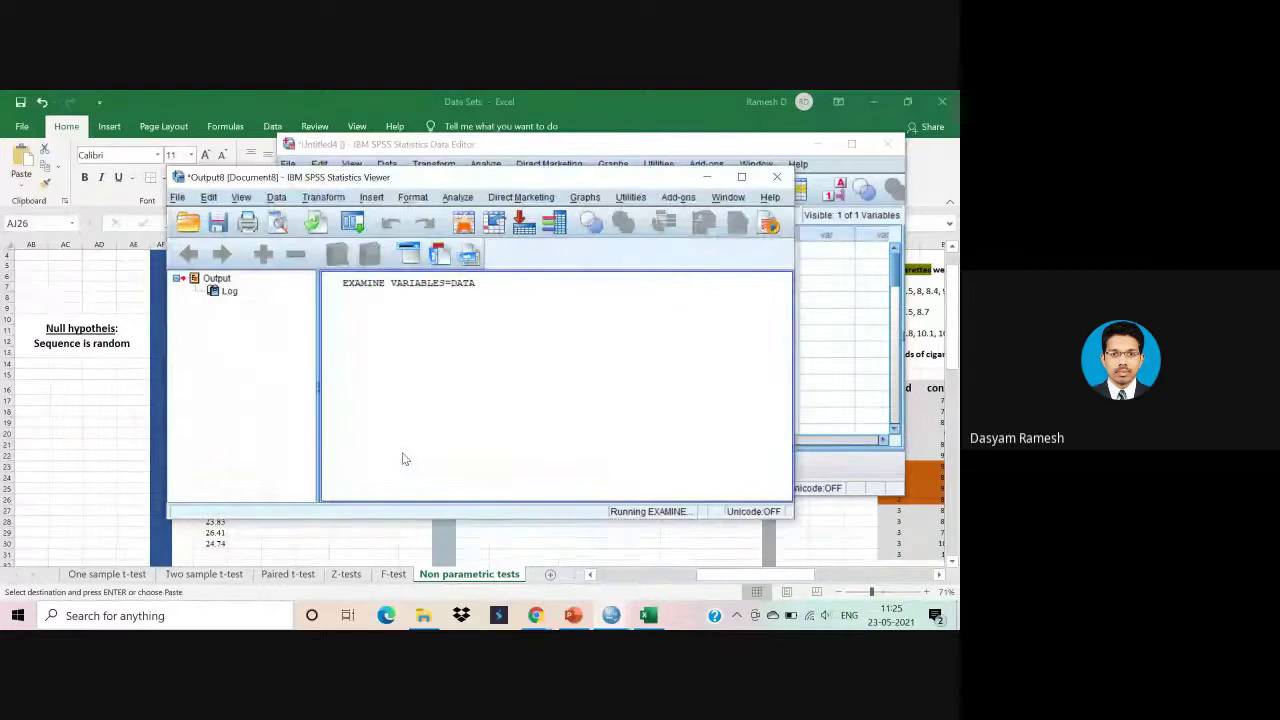
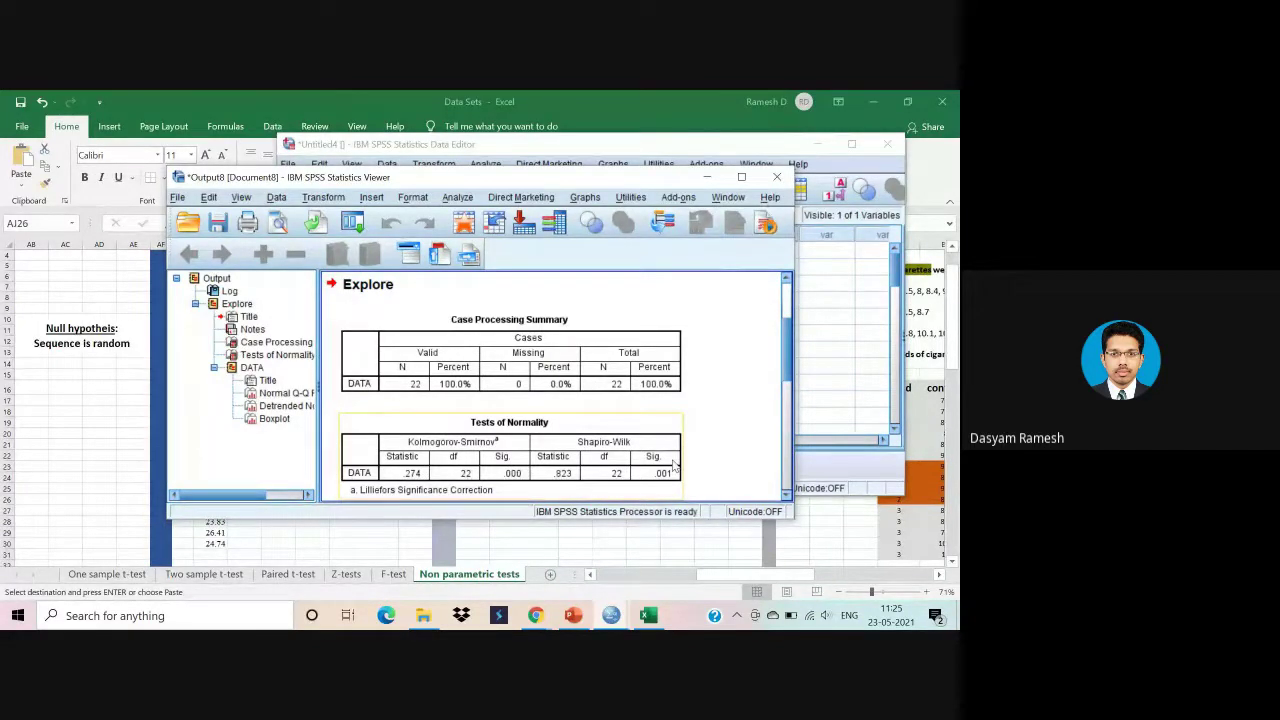
Bring the Explore output back up and review the Kolmogorov-Smirnov and Shapiro-Wilk significance values in the Tests of Normality table.
click(706, 178)
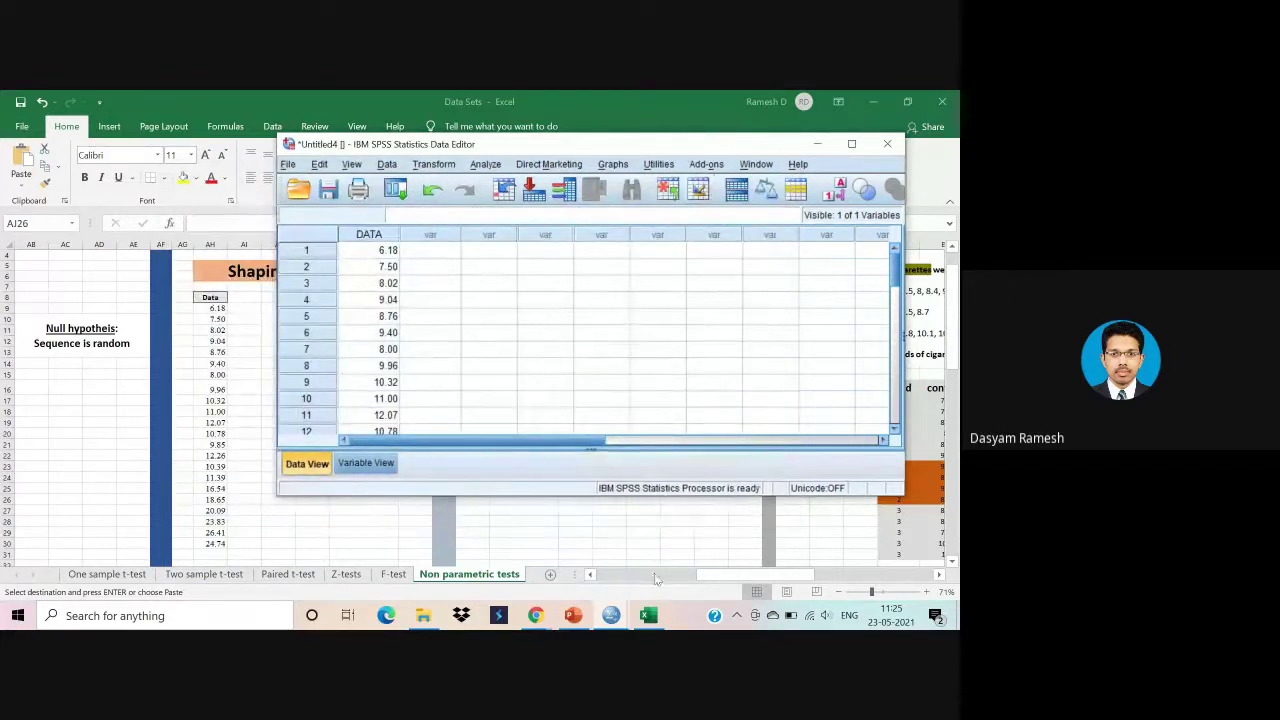
mouse_move(614, 617)
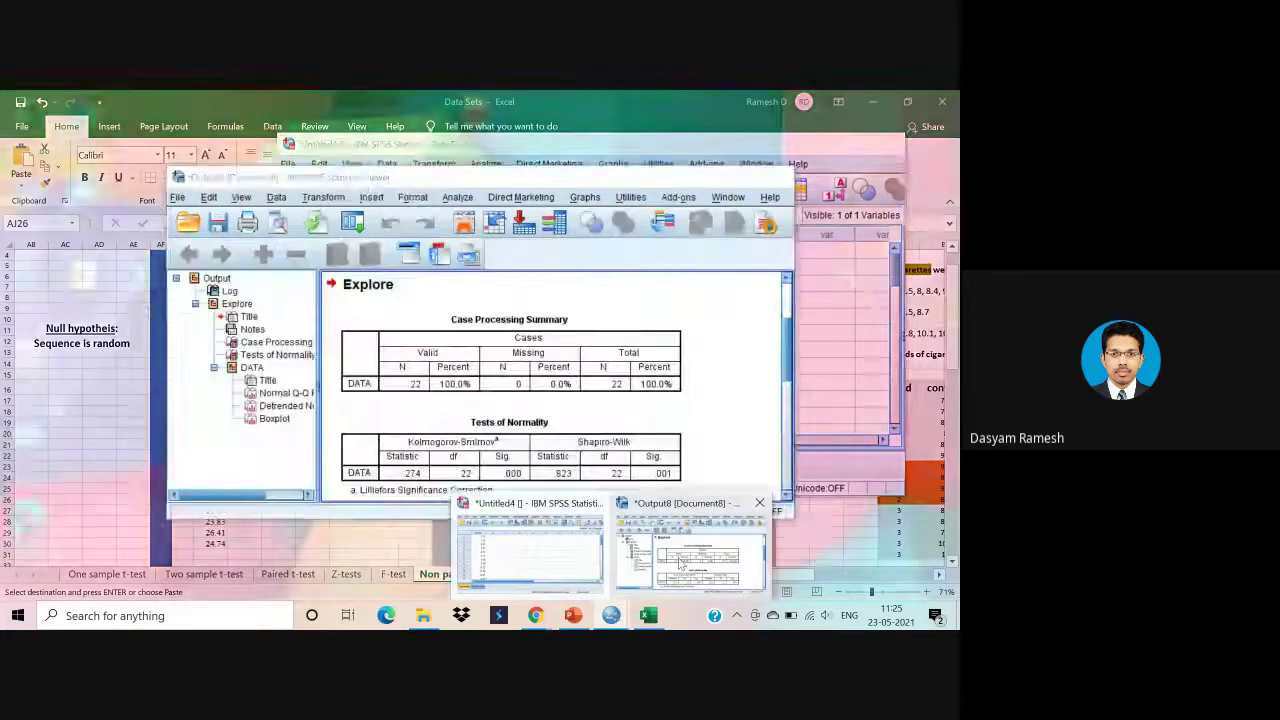
click(690, 560)
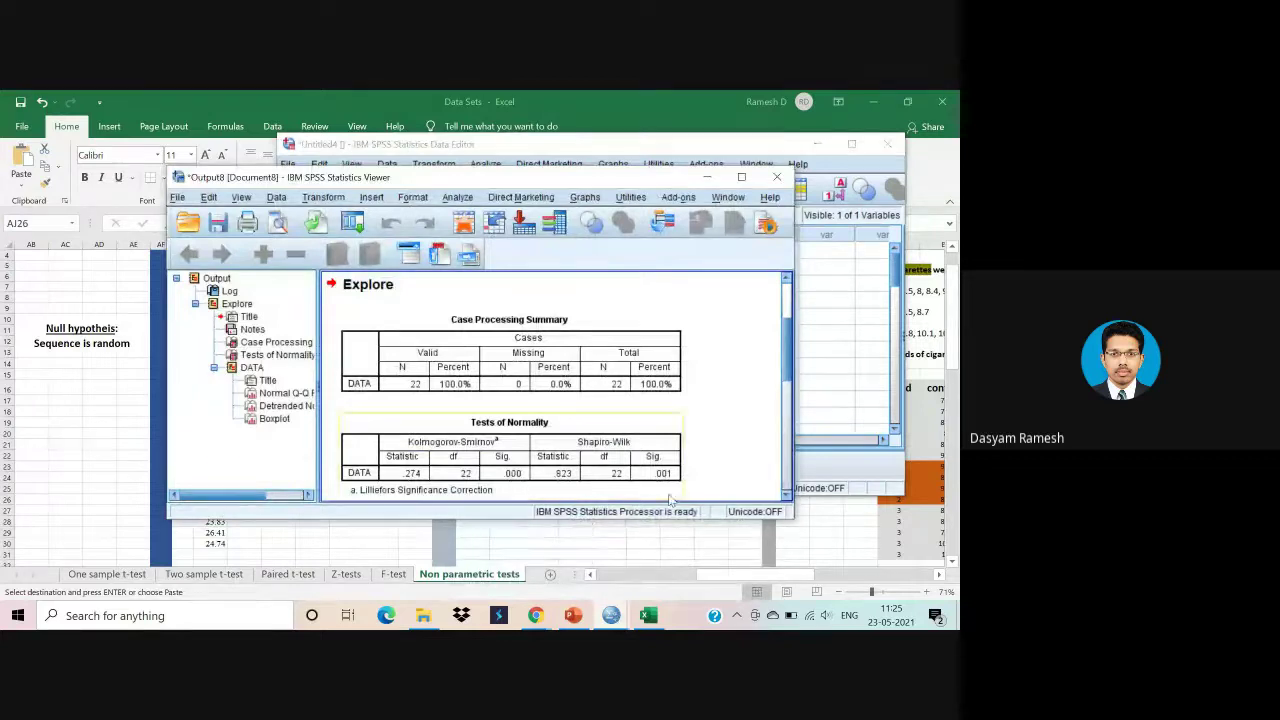
Minimize the SPSS windows to return to Excel and reread the null hypothesis that the data is normally distributed.
click(704, 181)
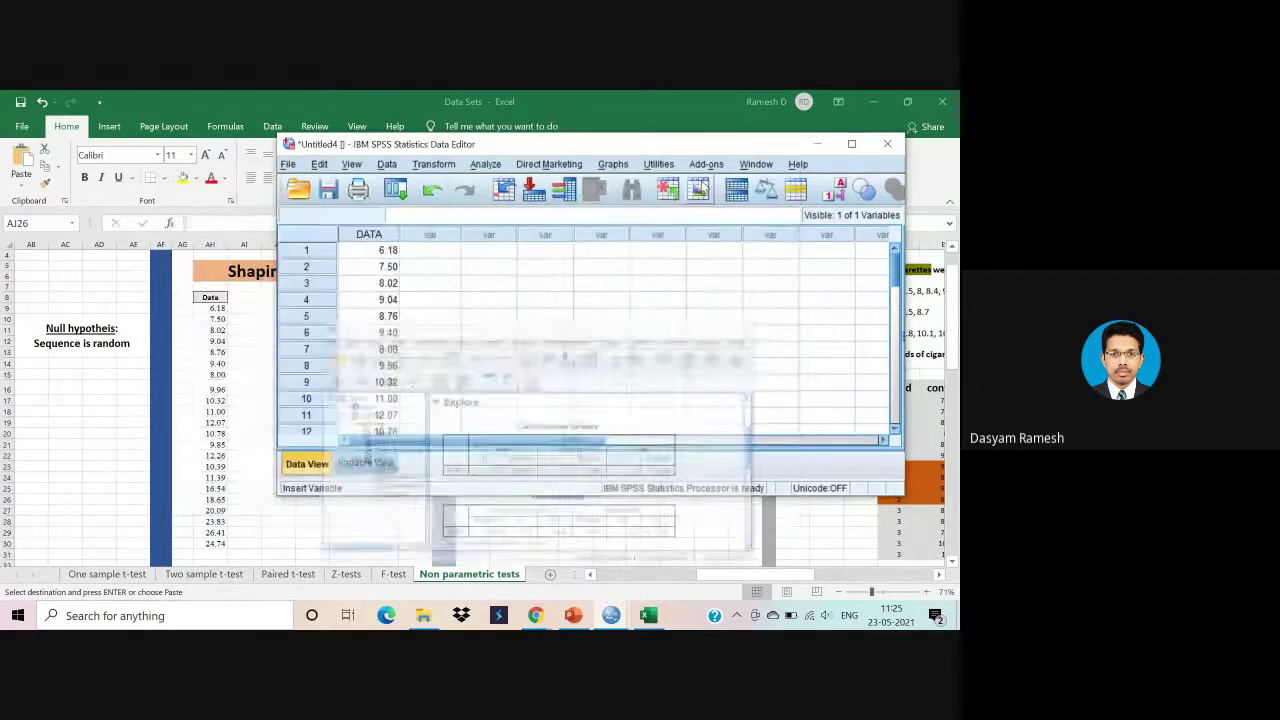
click(815, 145)
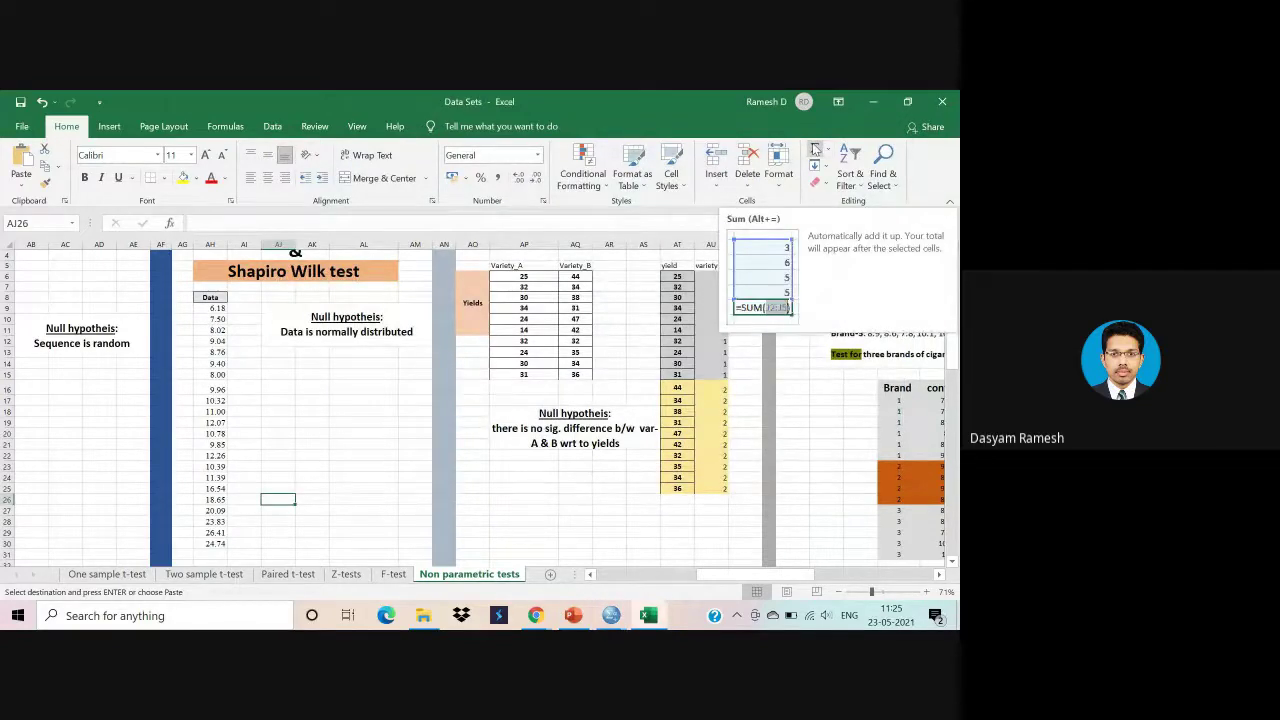
click(300, 297)
click(301, 323)
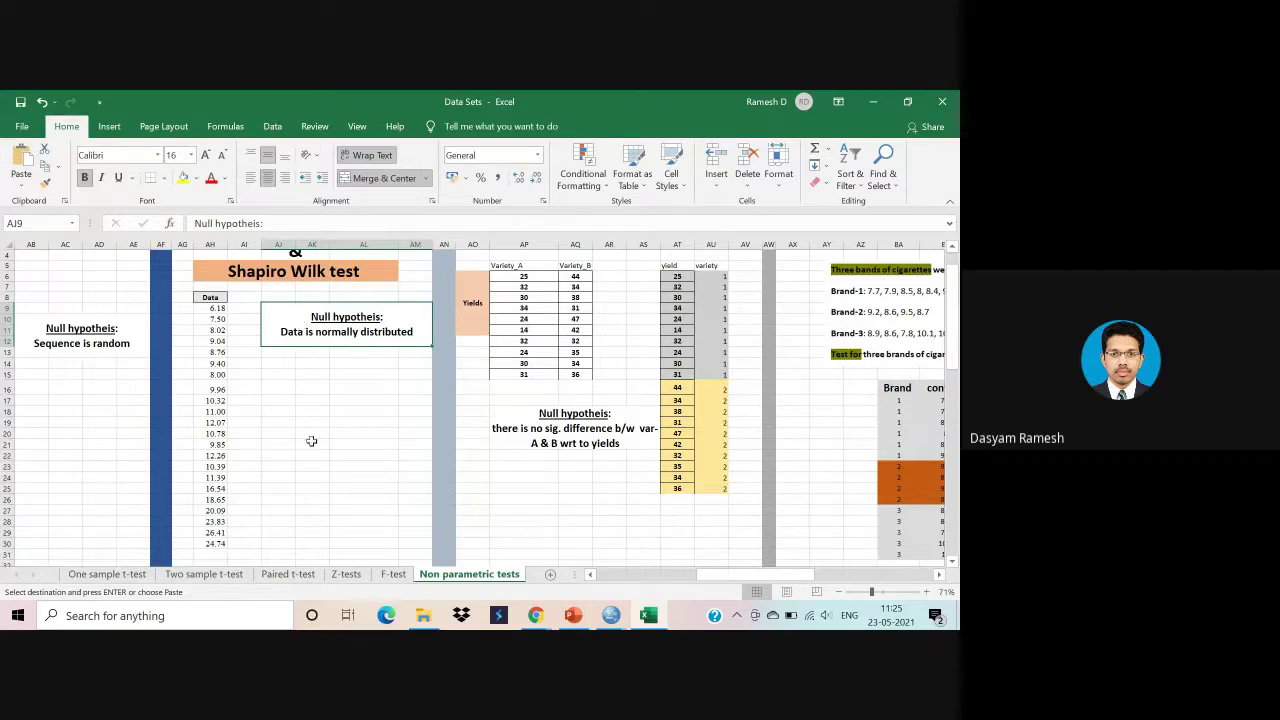
Look over the Mann Whitney U test section with its variety yields and null hypothesis.
scroll(311, 441, up, 1)
scroll(311, 453, right, 5)
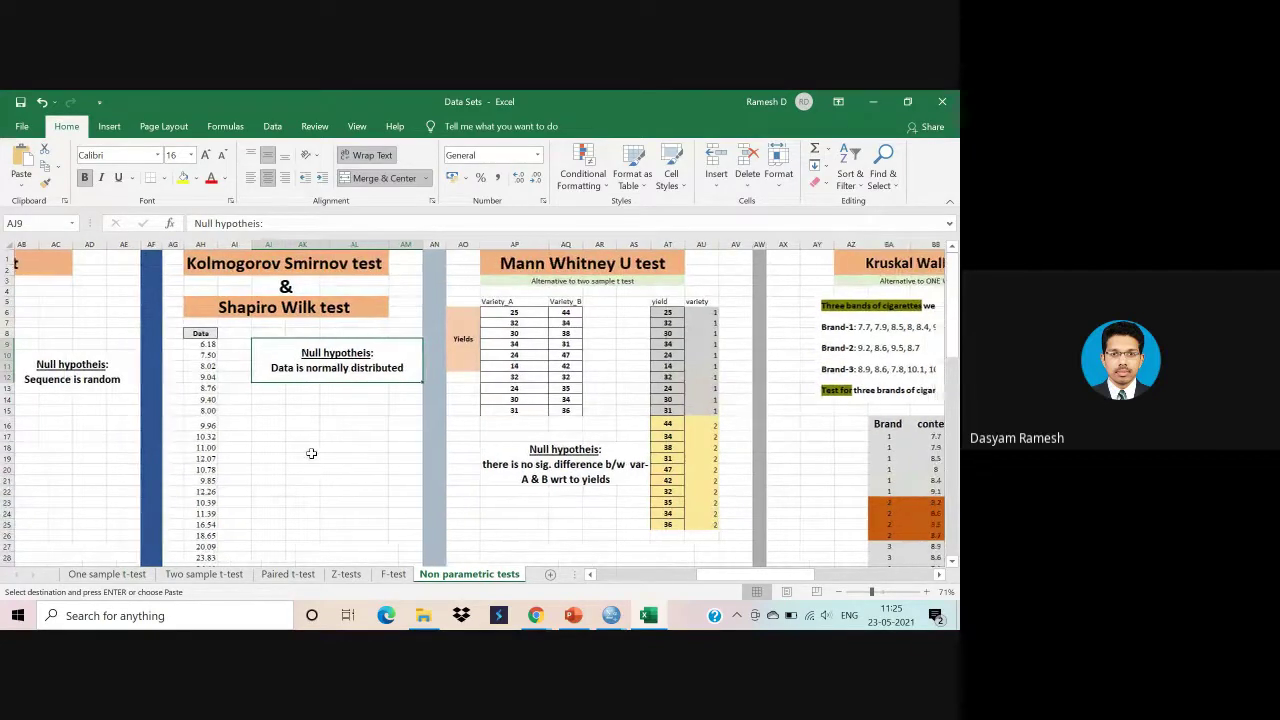
scroll(311, 453, right, 1)
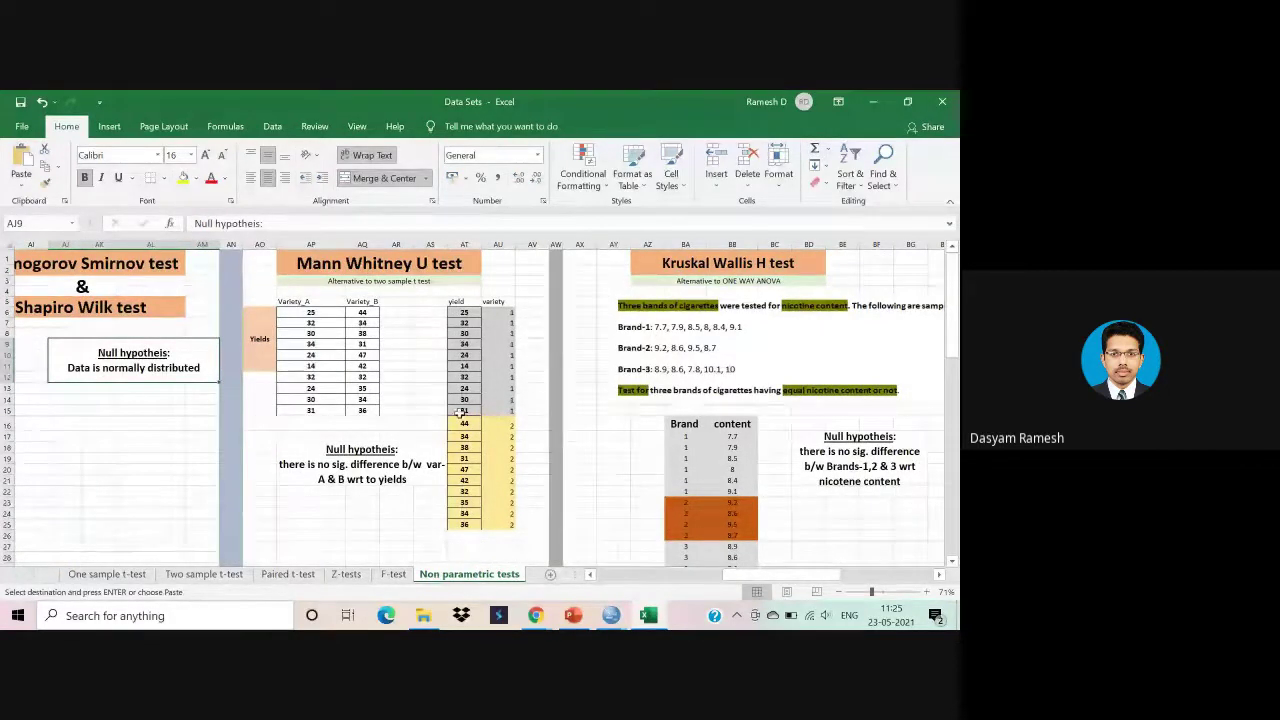
Examine the Mann Whitney U test section, comparing the Variety_A and Variety_B yield columns.
scroll(461, 411, right, 5)
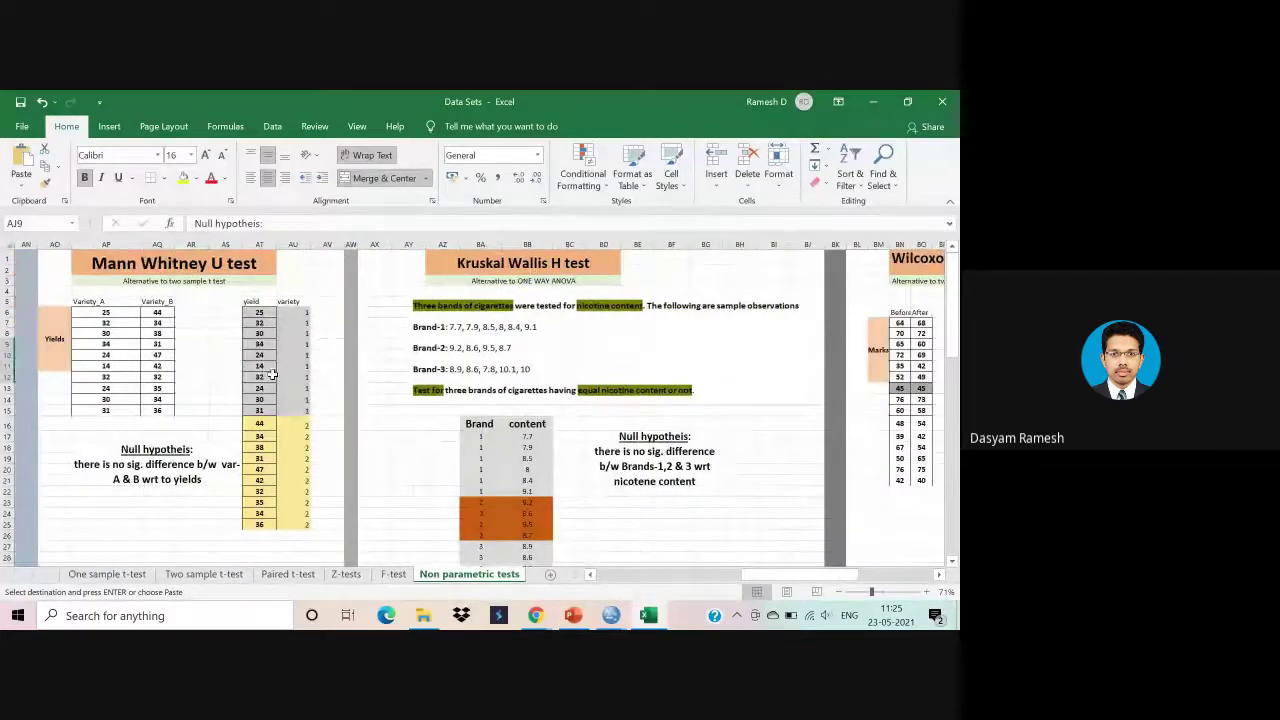
ctrl+scroll(211, 357, up, 1)
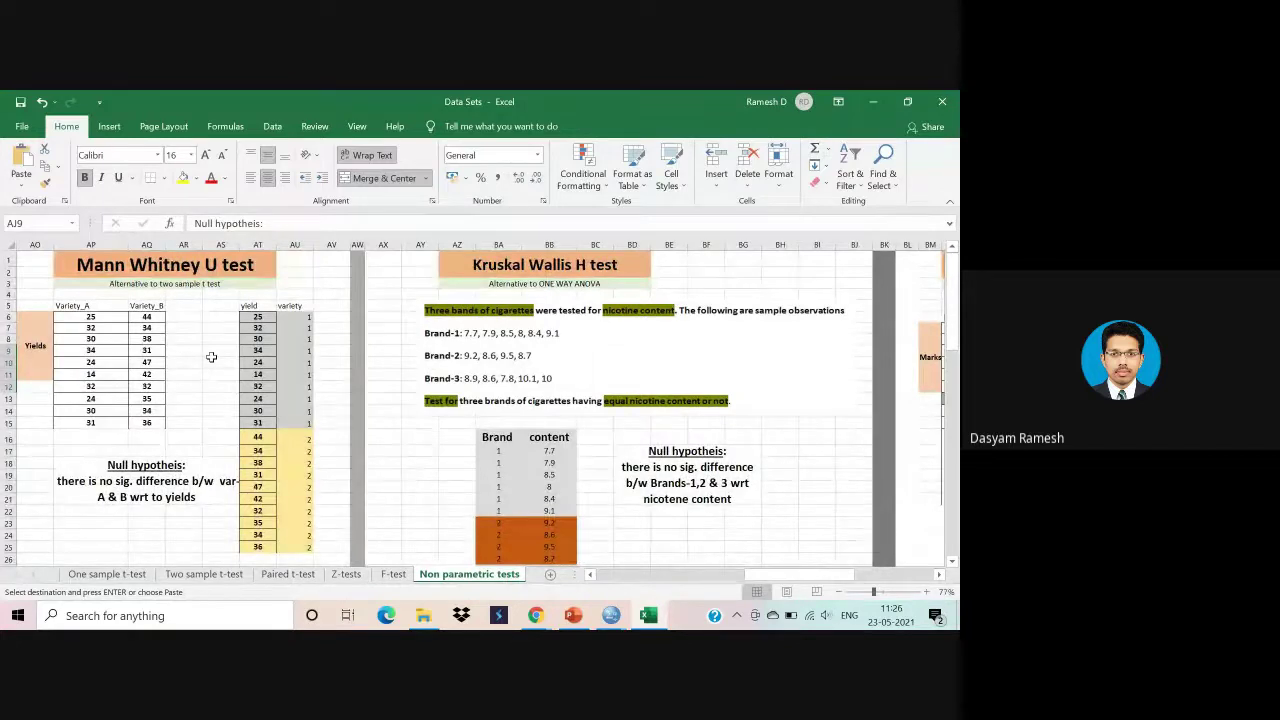
click(97, 308)
click(141, 308)
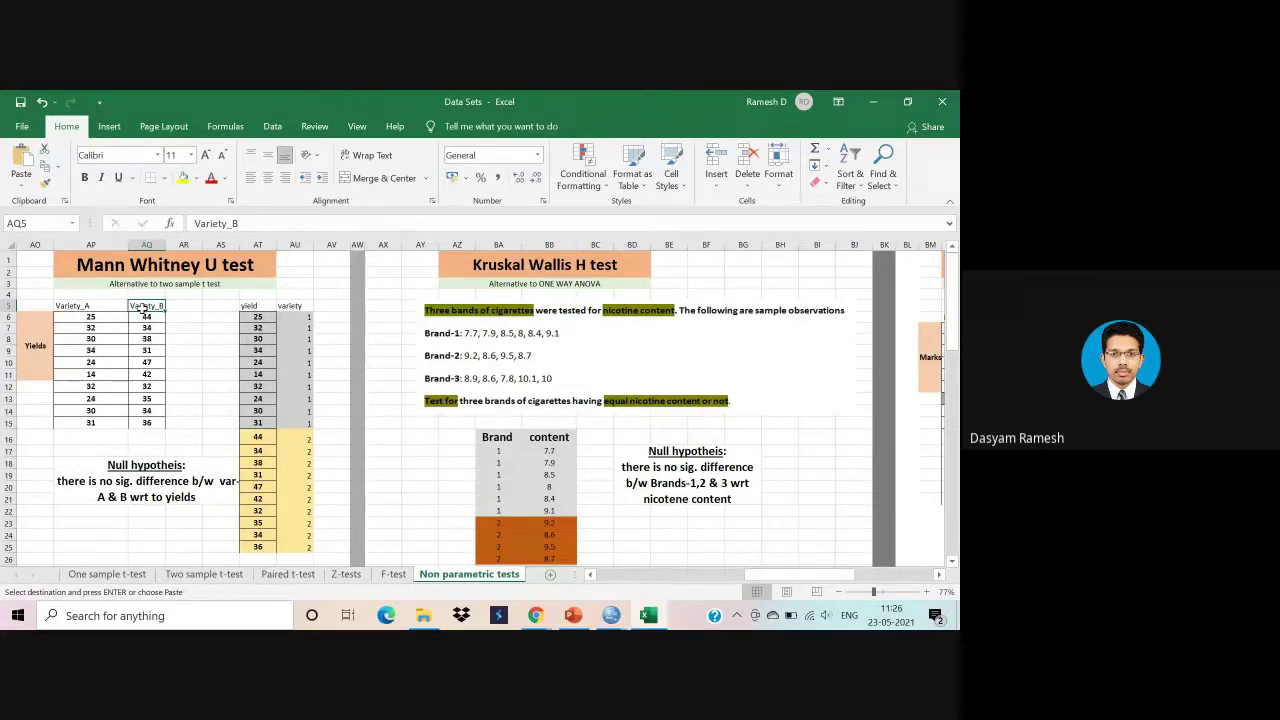
drag(90, 305, 107, 432)
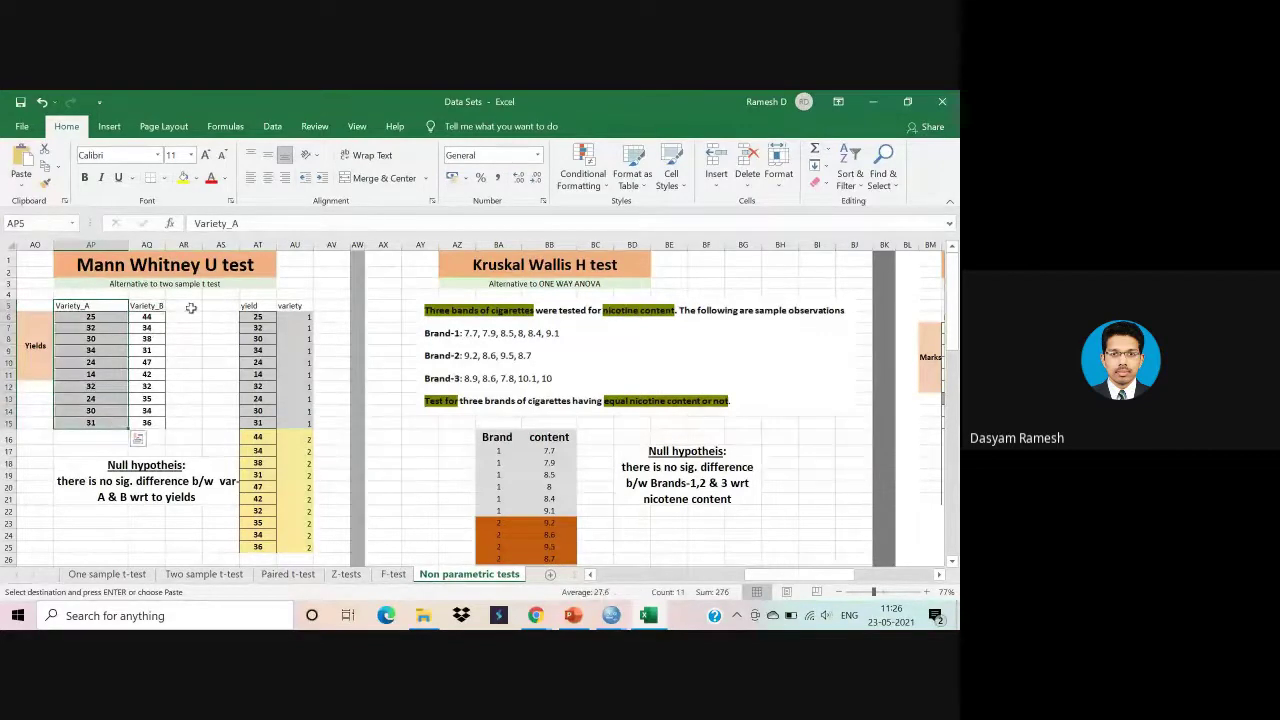
drag(146, 305, 150, 425)
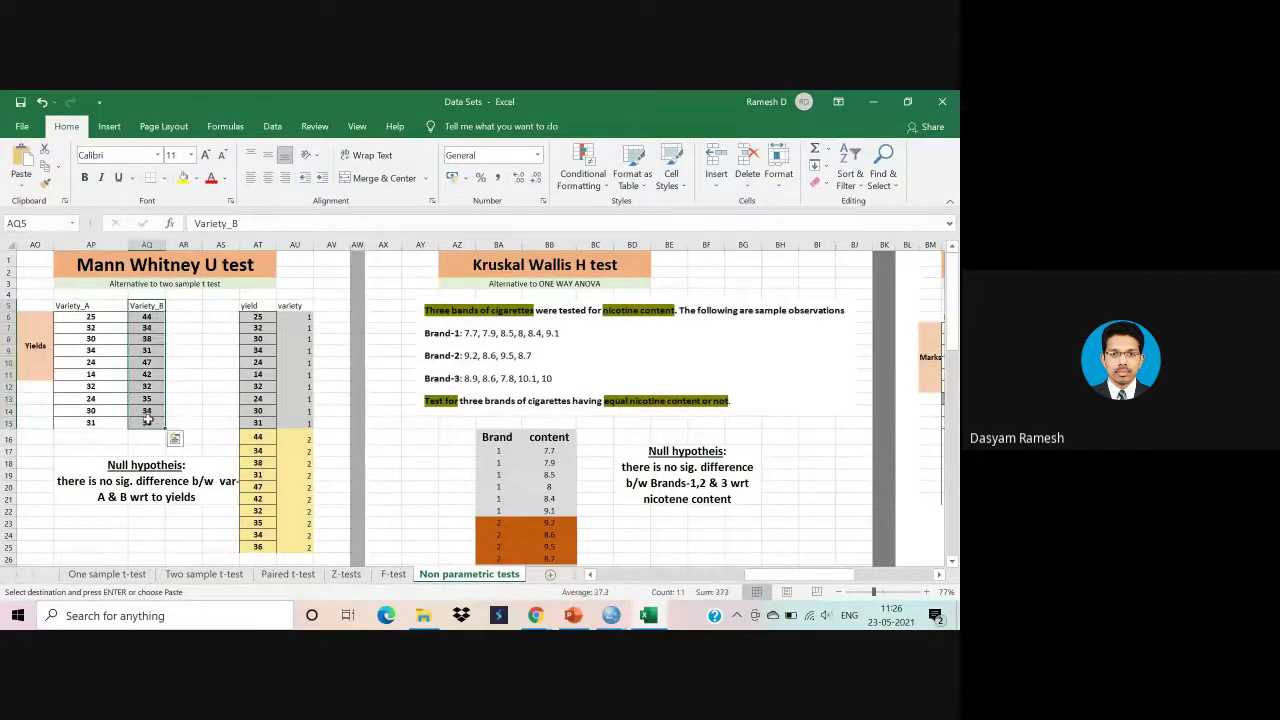
click(222, 348)
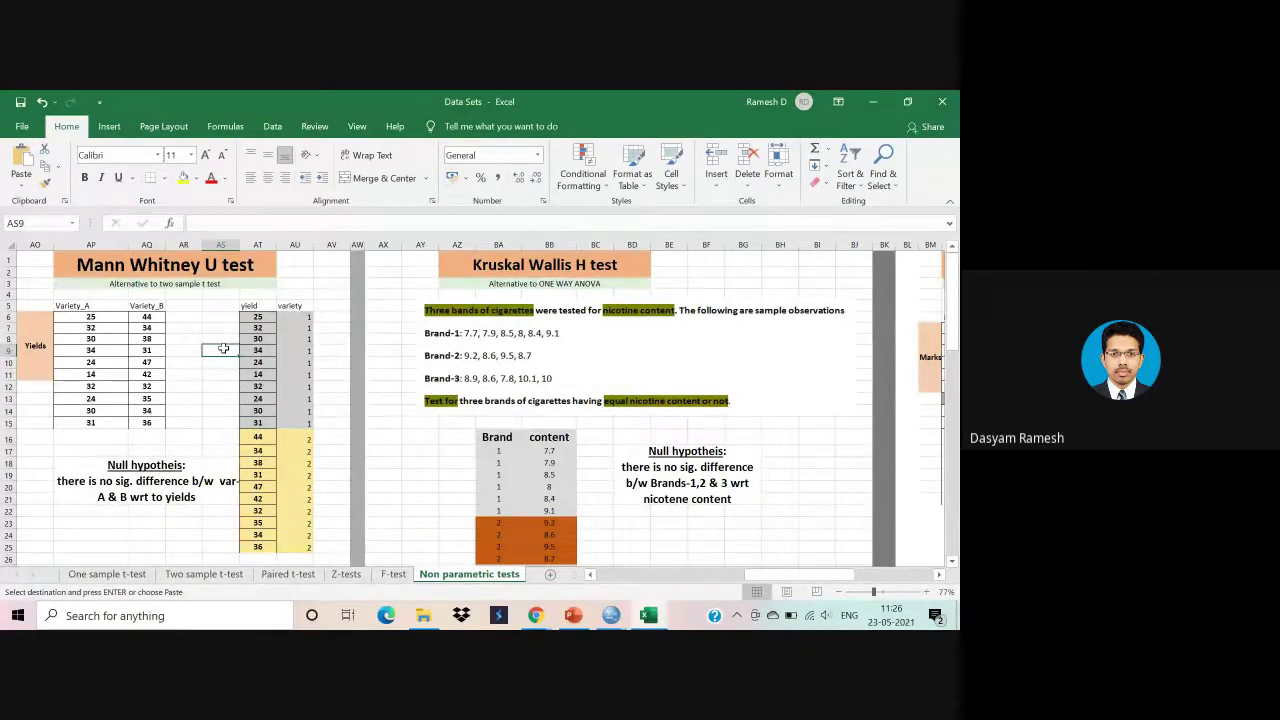
click(184, 265)
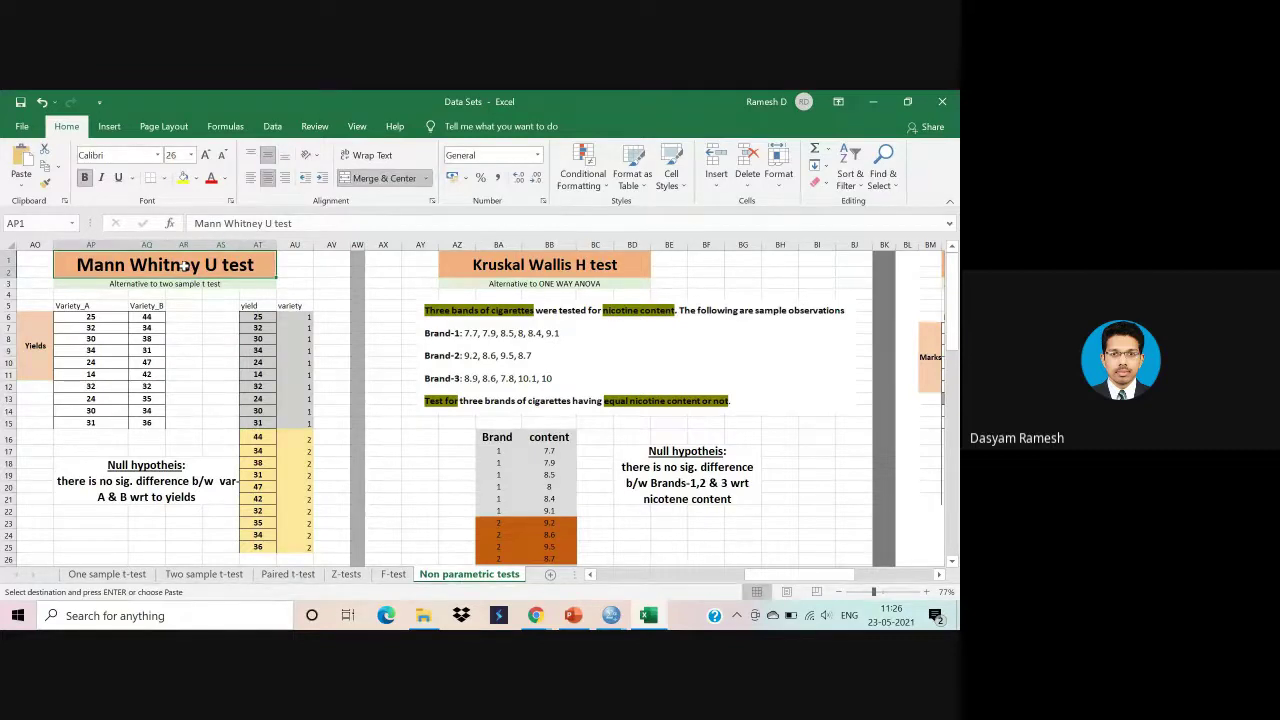
click(198, 385)
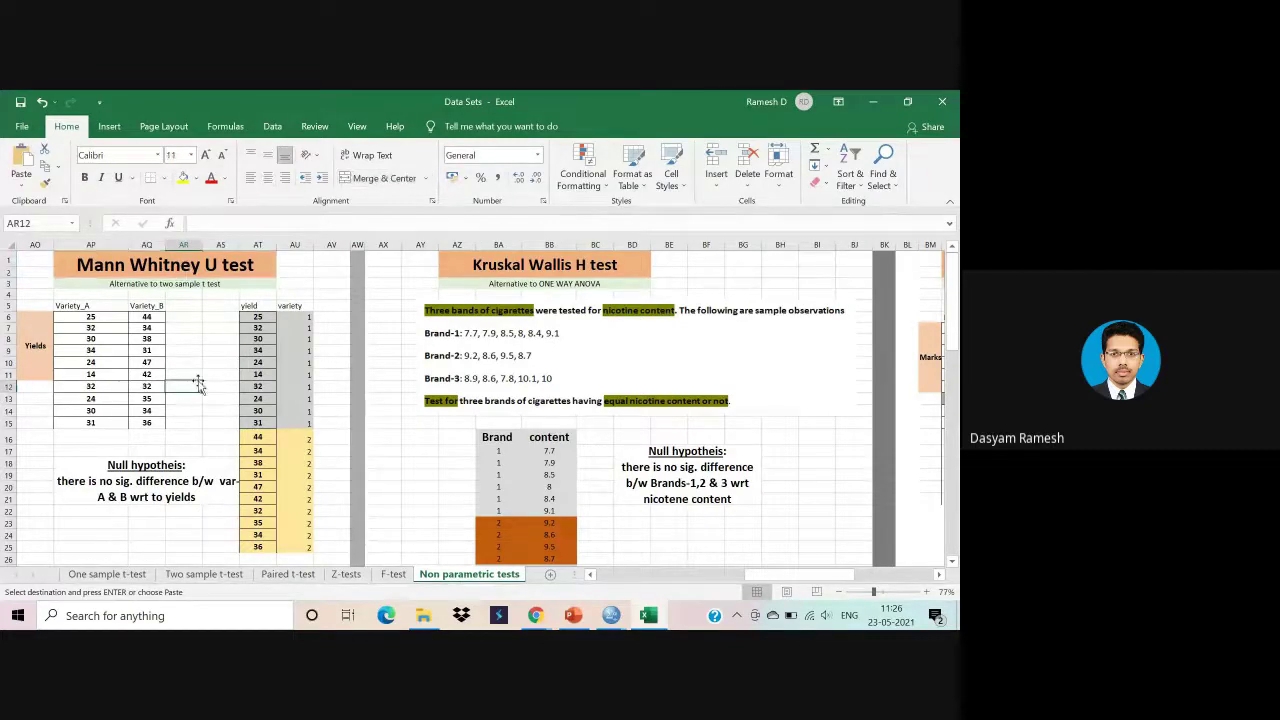
scroll(198, 385, down, 2)
scroll(198, 380, up, 1)
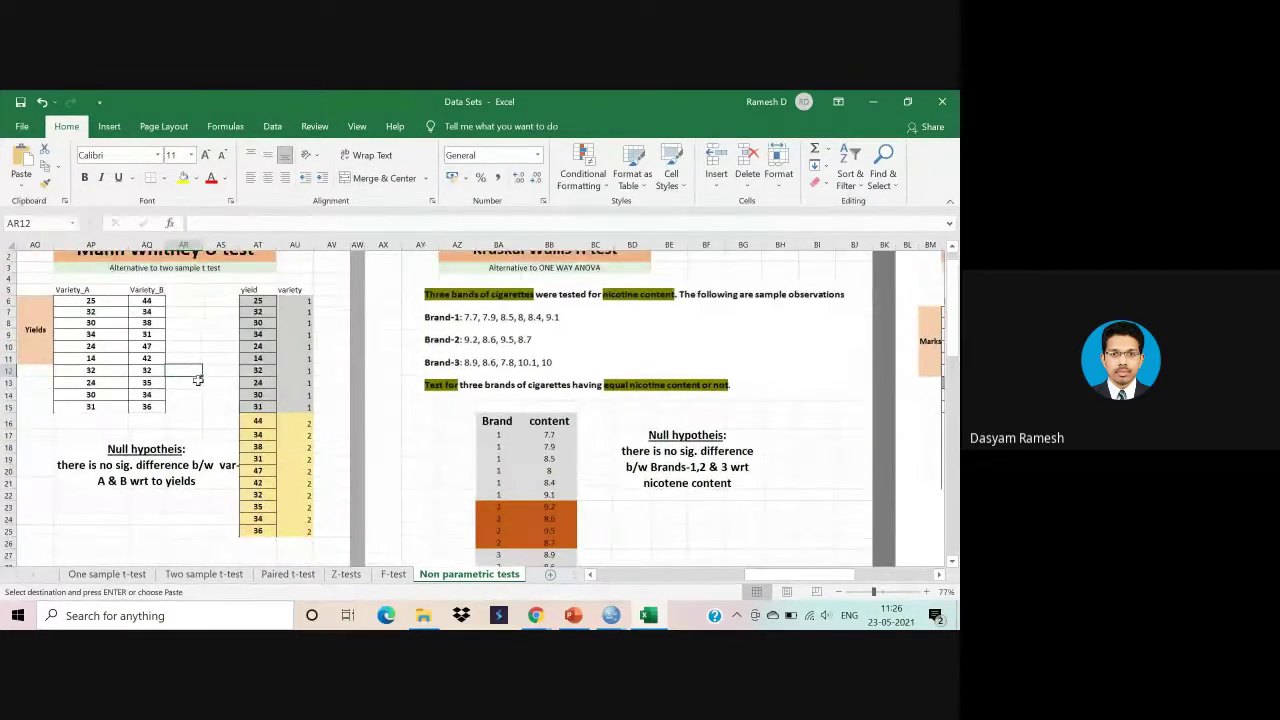
Examine how the Variety_A and Variety_B yields are stacked into one yield column with variety codes 1 and 2.
click(368, 320)
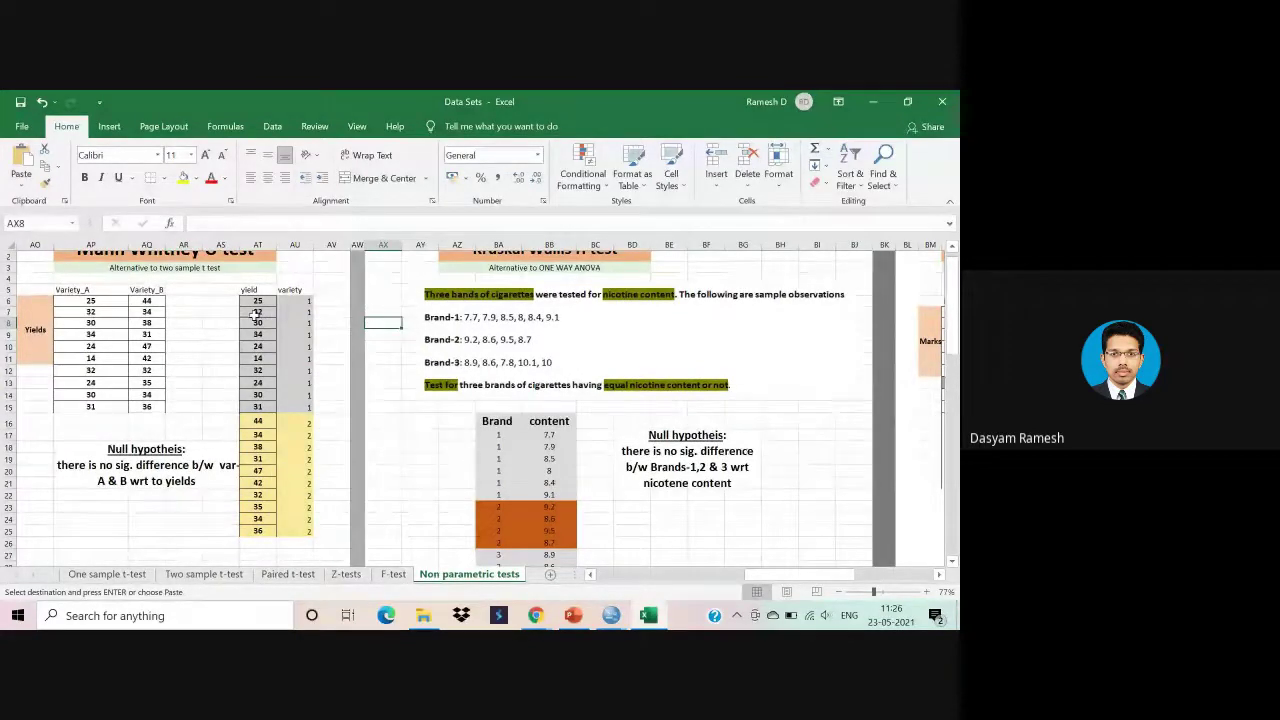
drag(257, 300, 265, 540)
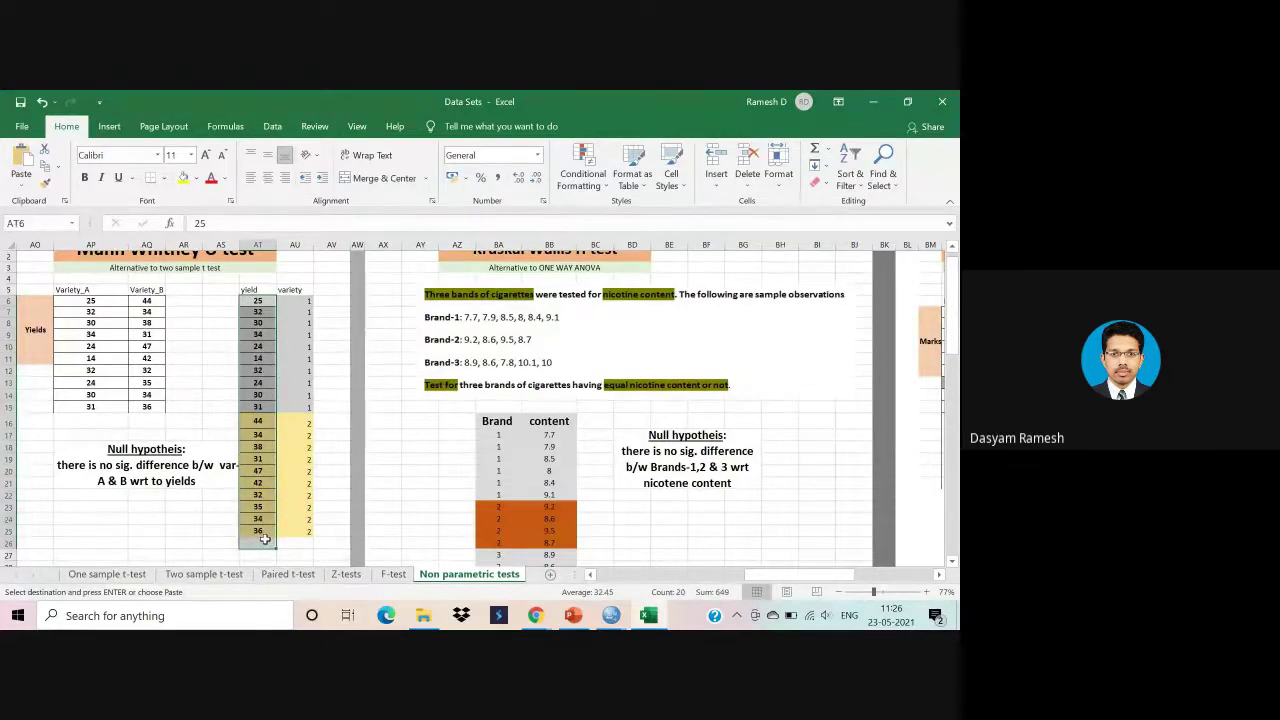
click(256, 289)
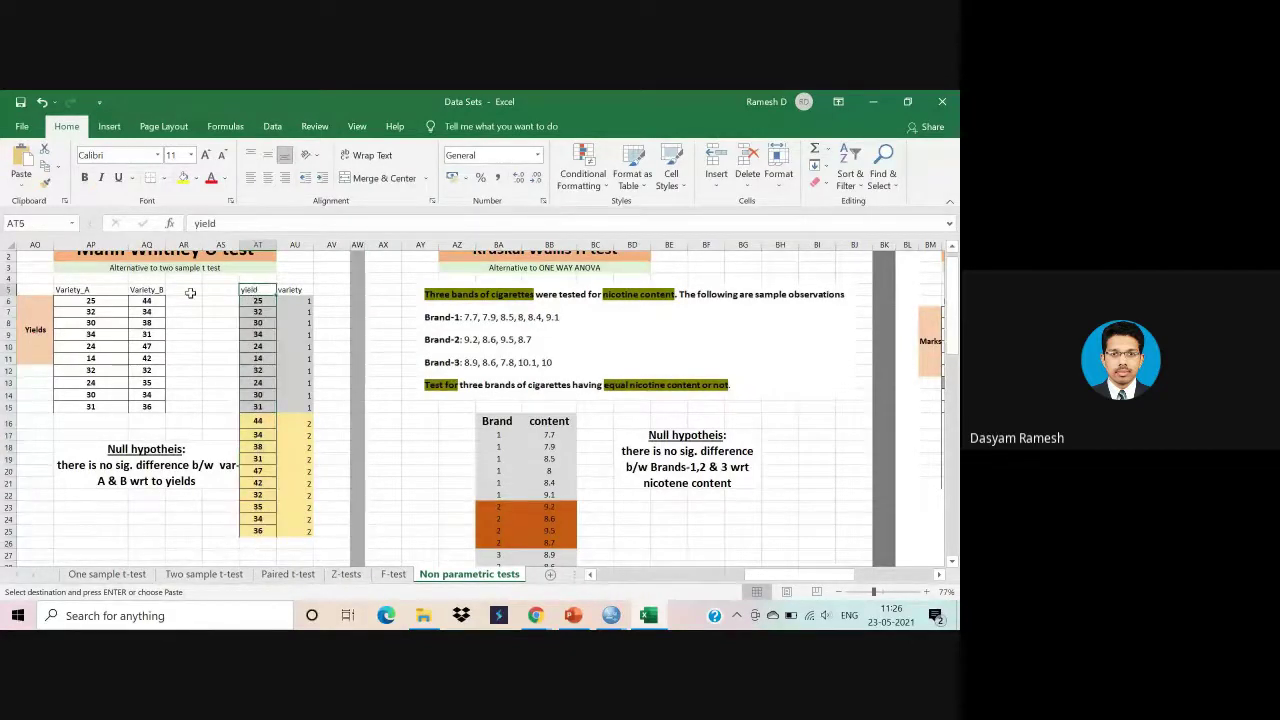
click(294, 290)
click(347, 317)
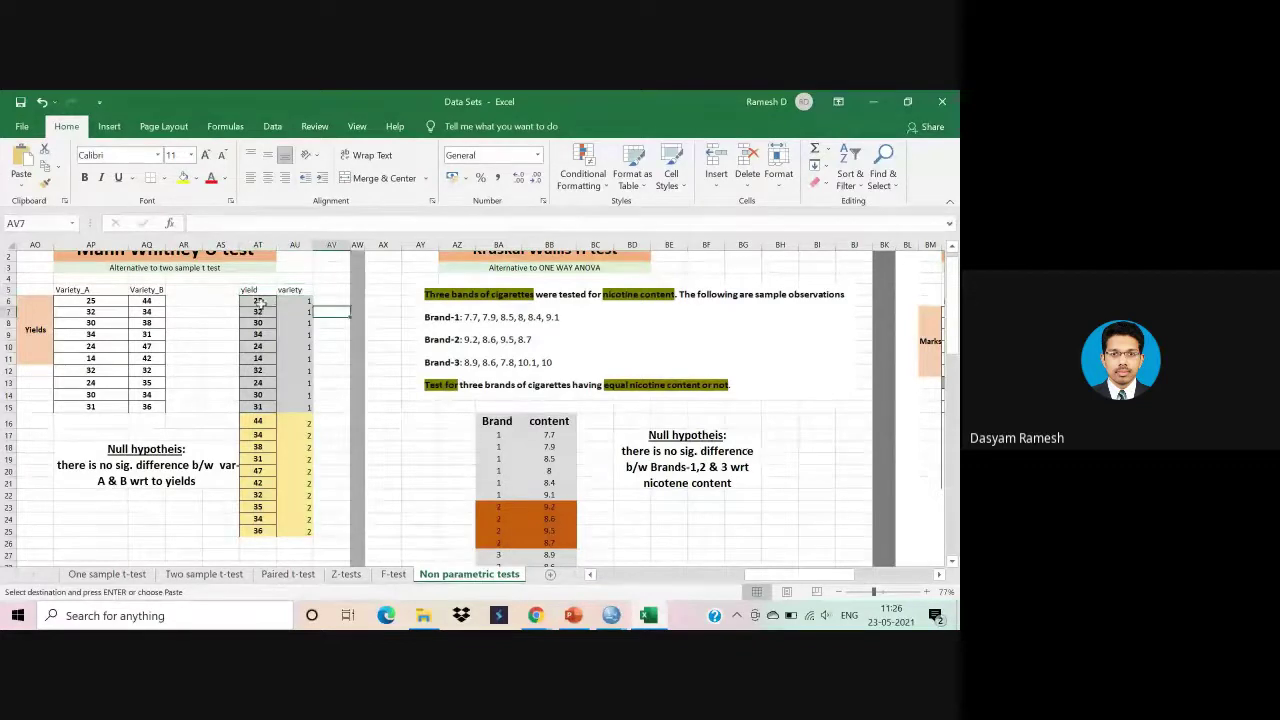
drag(119, 301, 87, 403)
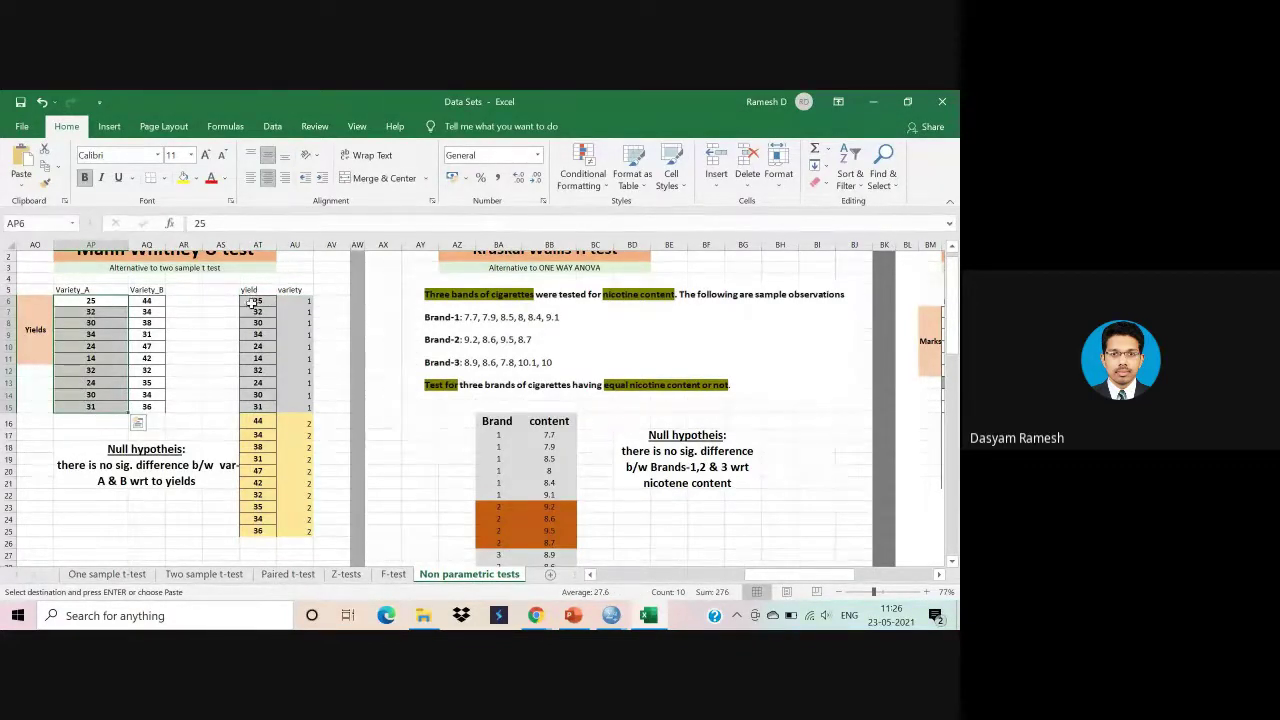
drag(257, 301, 257, 406)
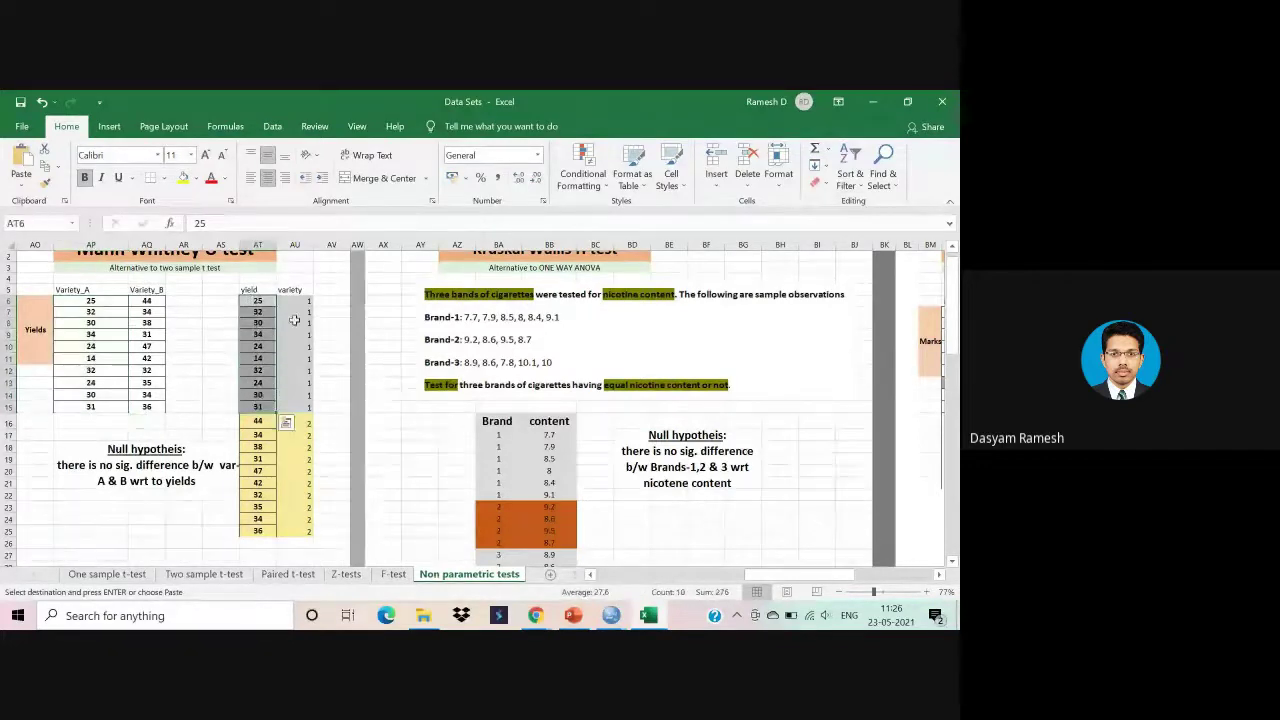
drag(294, 301, 301, 408)
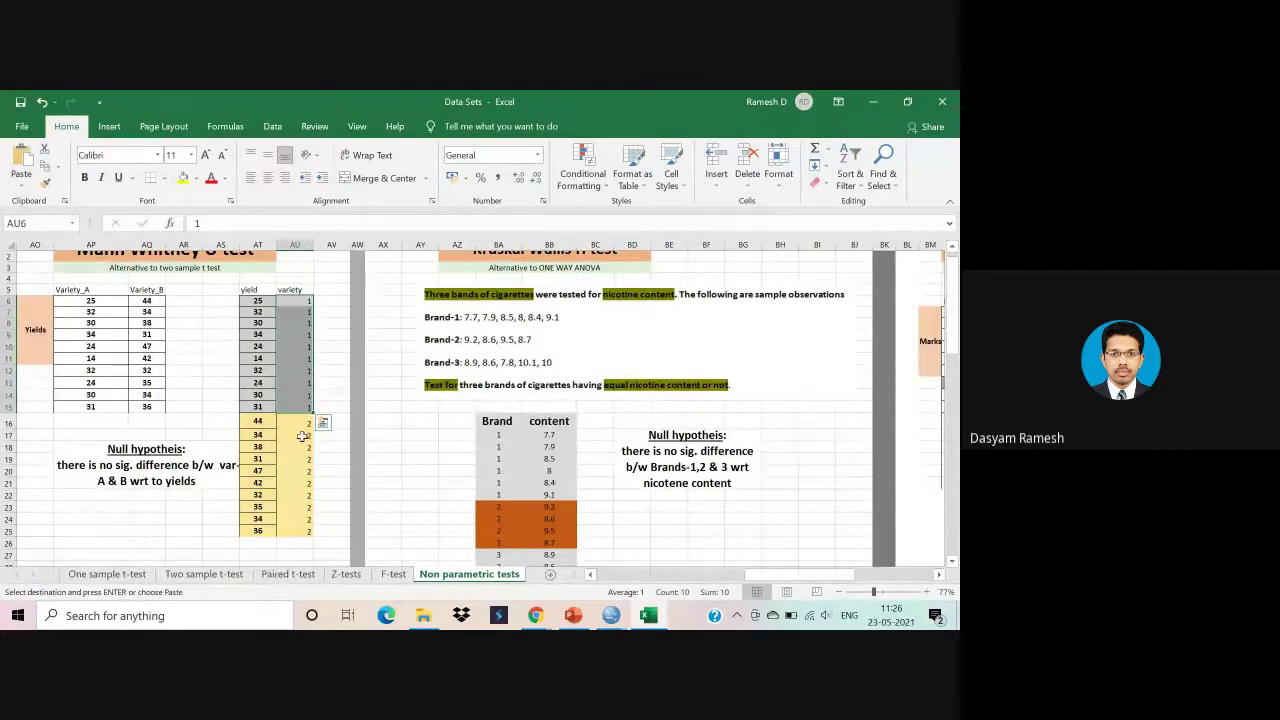
click(345, 382)
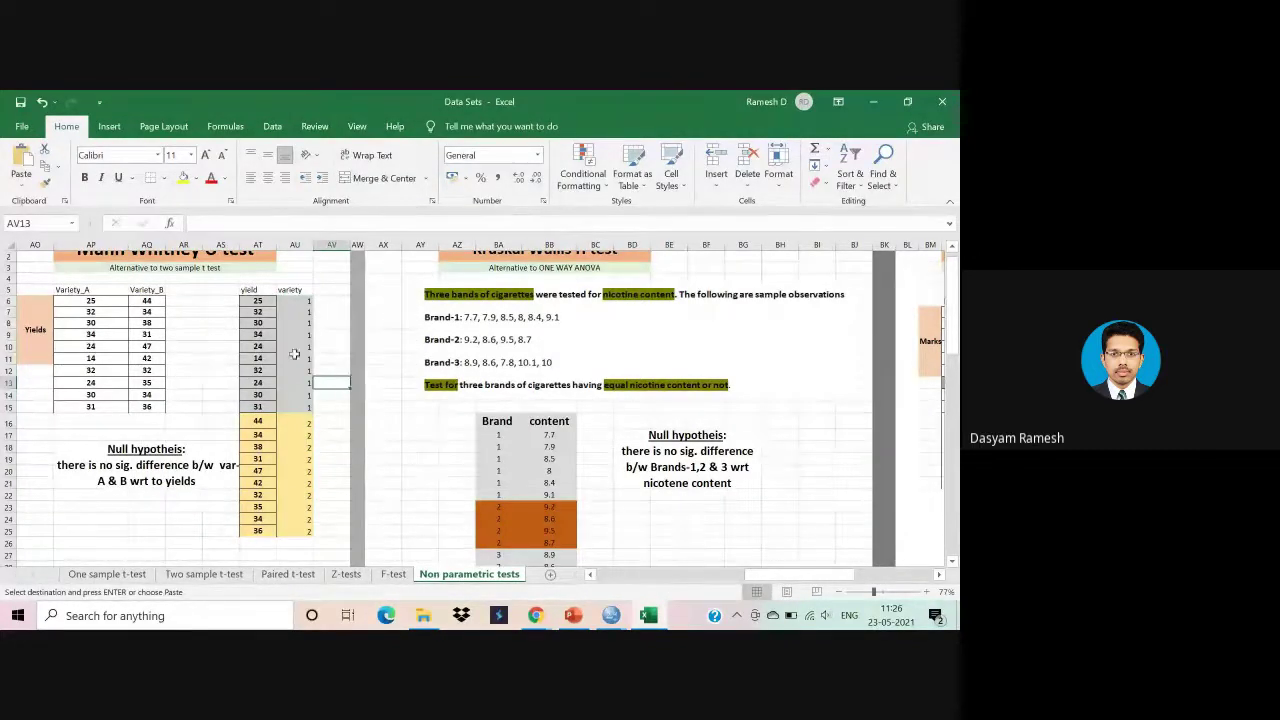
Copy the stacked yield and variety values of the Mann Whitney U test, cells AT6 to AU25, without their headers.
click(257, 301)
drag(286, 346, 300, 532)
key(ctrl+c)
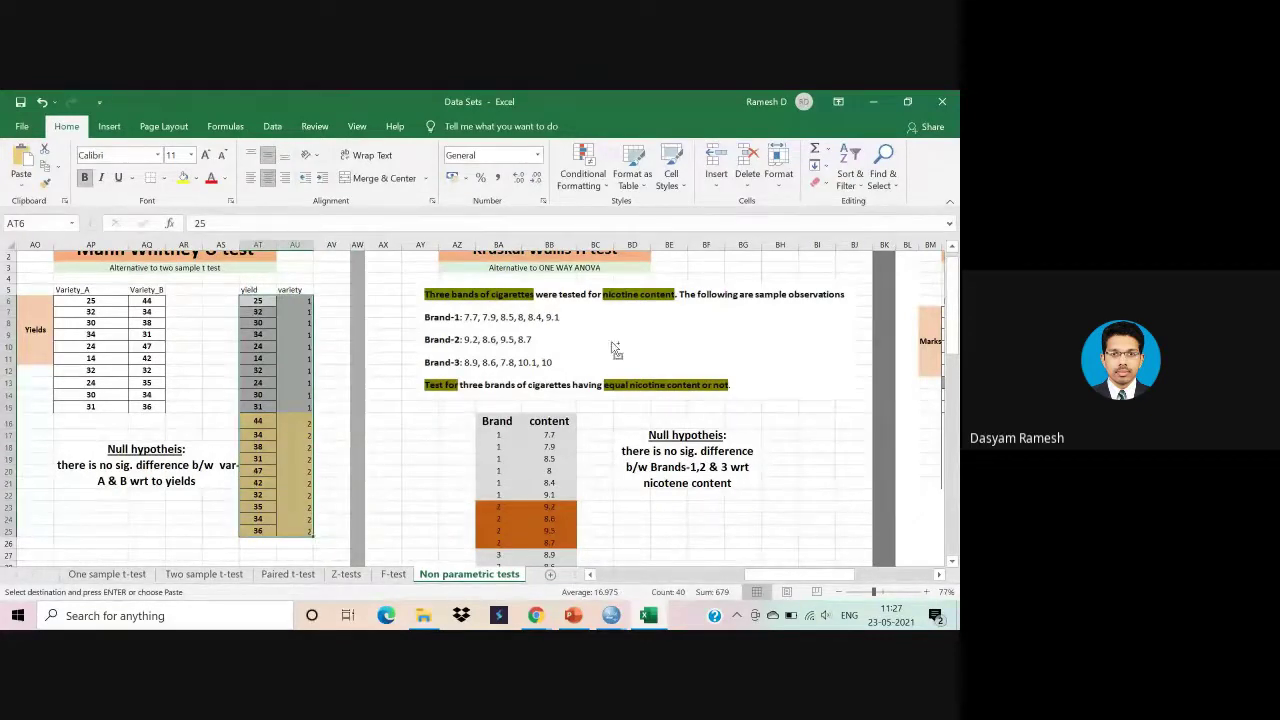
scroll(595, 345, left, 2)
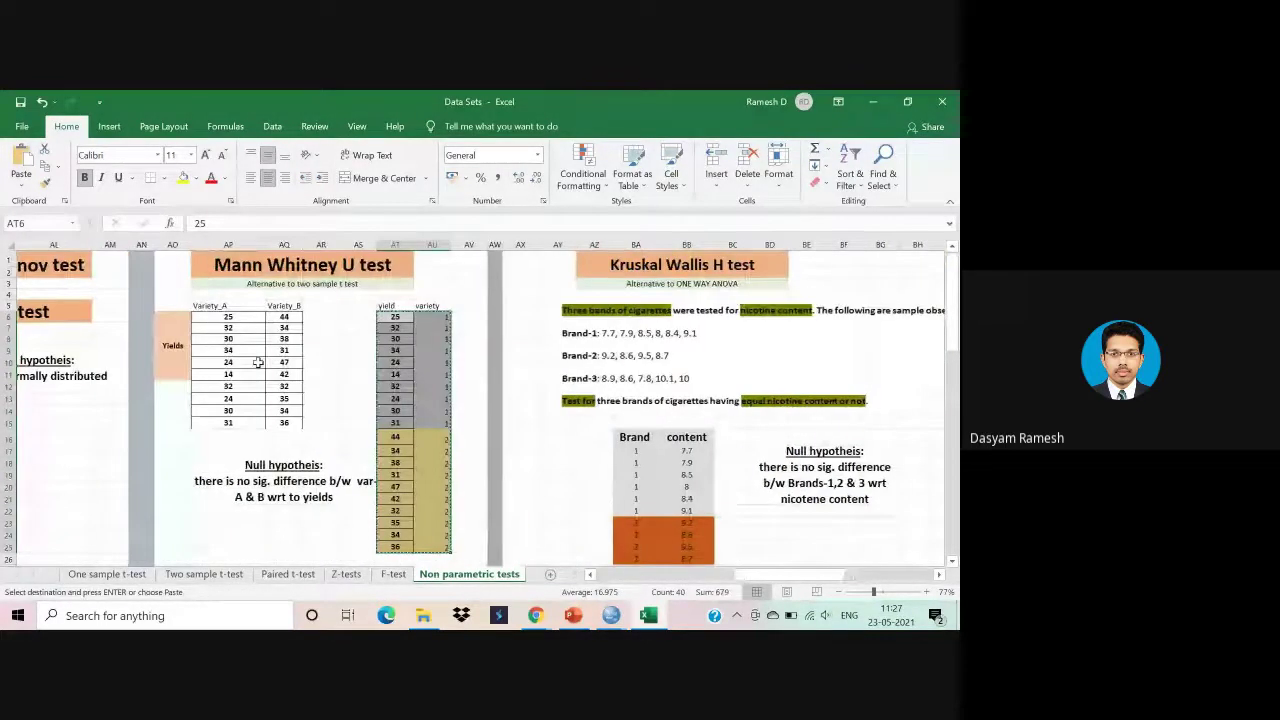
Switch to the SPSS Explore output and close it without saving.
mouse_move(612, 620)
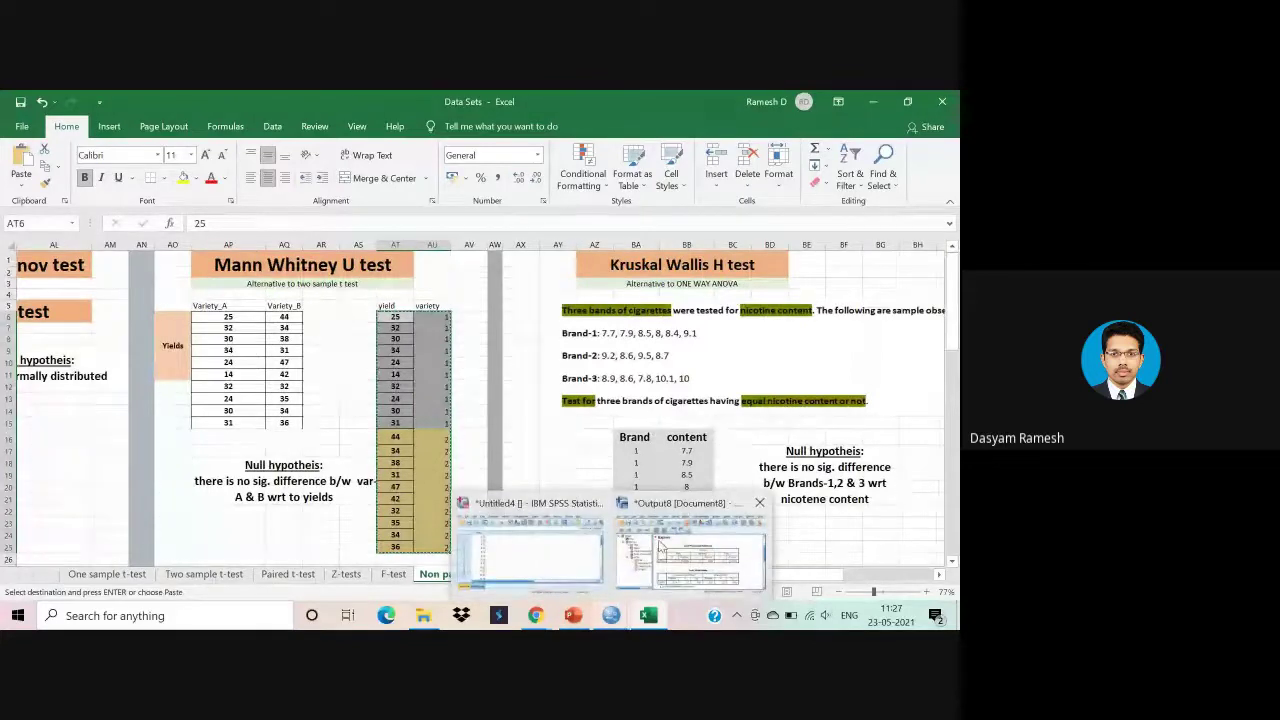
click(686, 540)
click(776, 177)
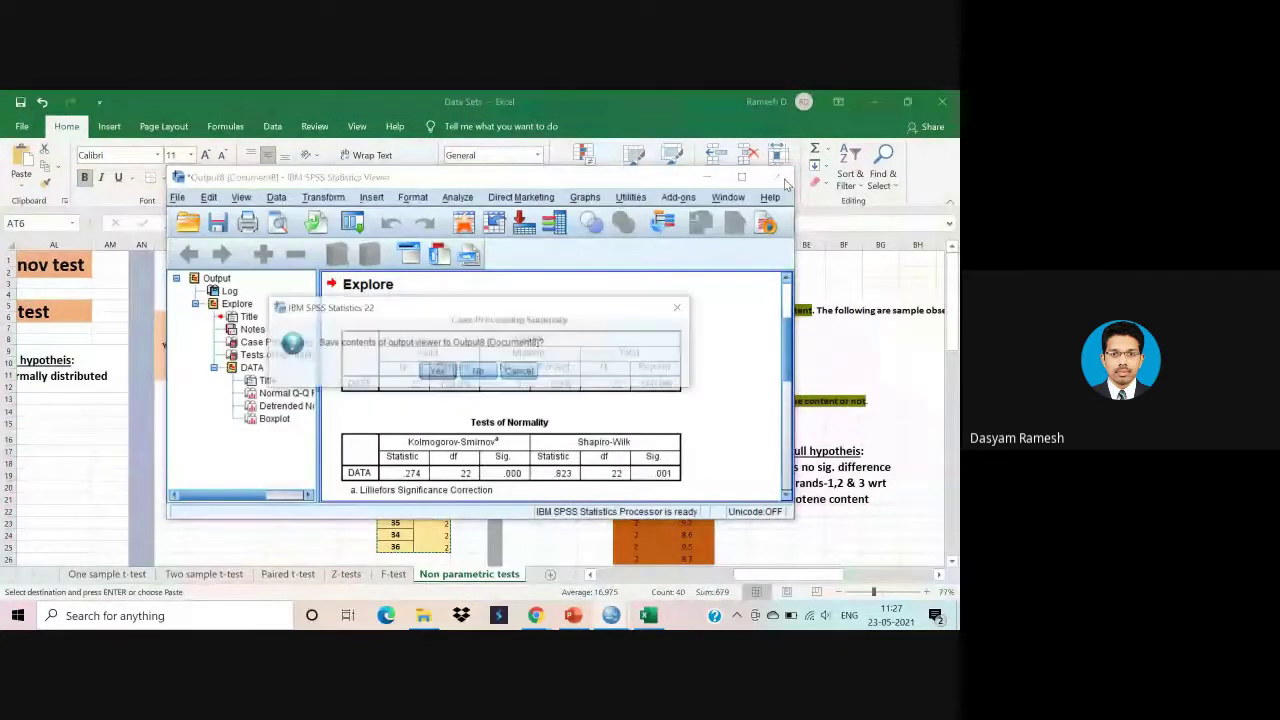
click(479, 372)
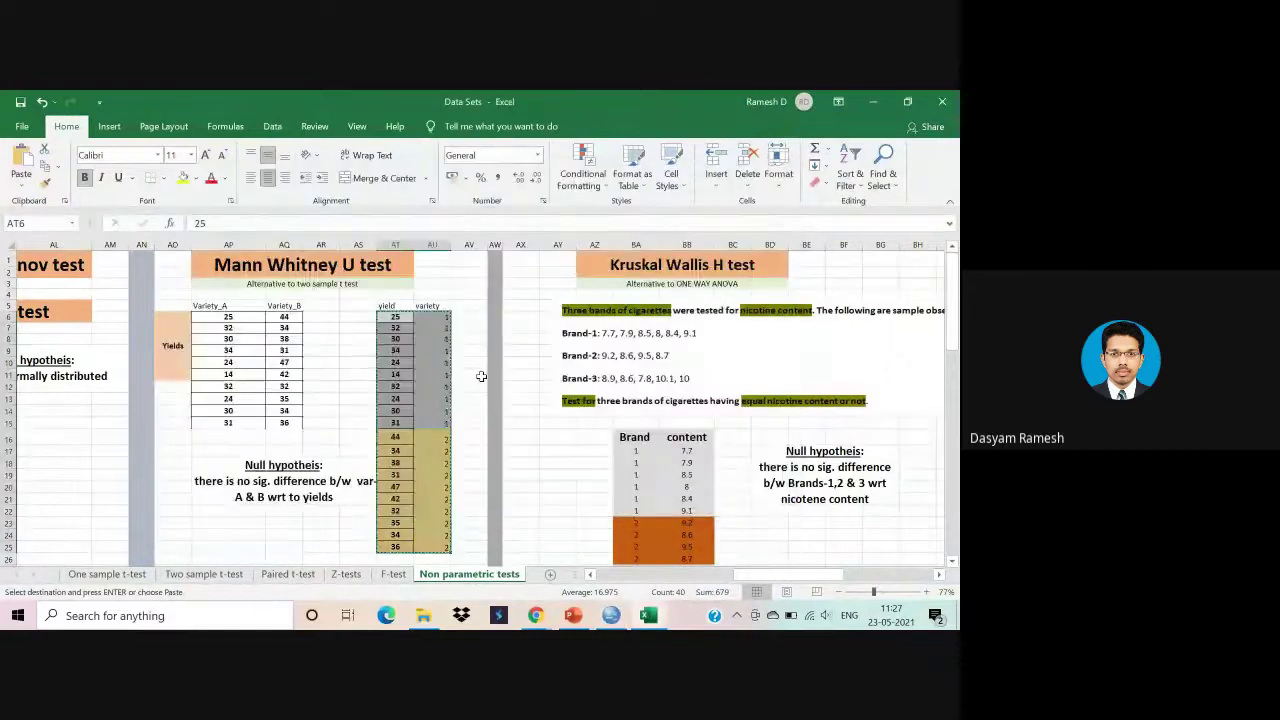
In the SPSS Data Editor, delete the DATA variable and paste the copied yield and variety values from the first cell.
click(609, 616)
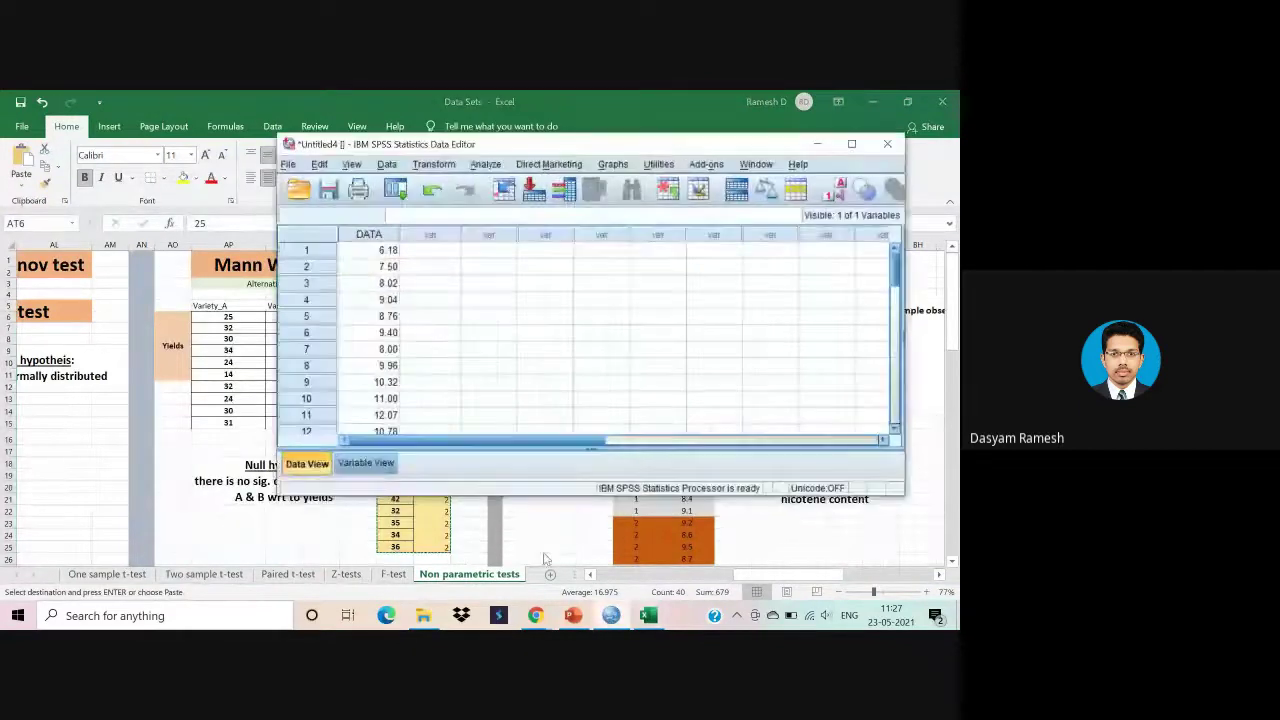
click(366, 234)
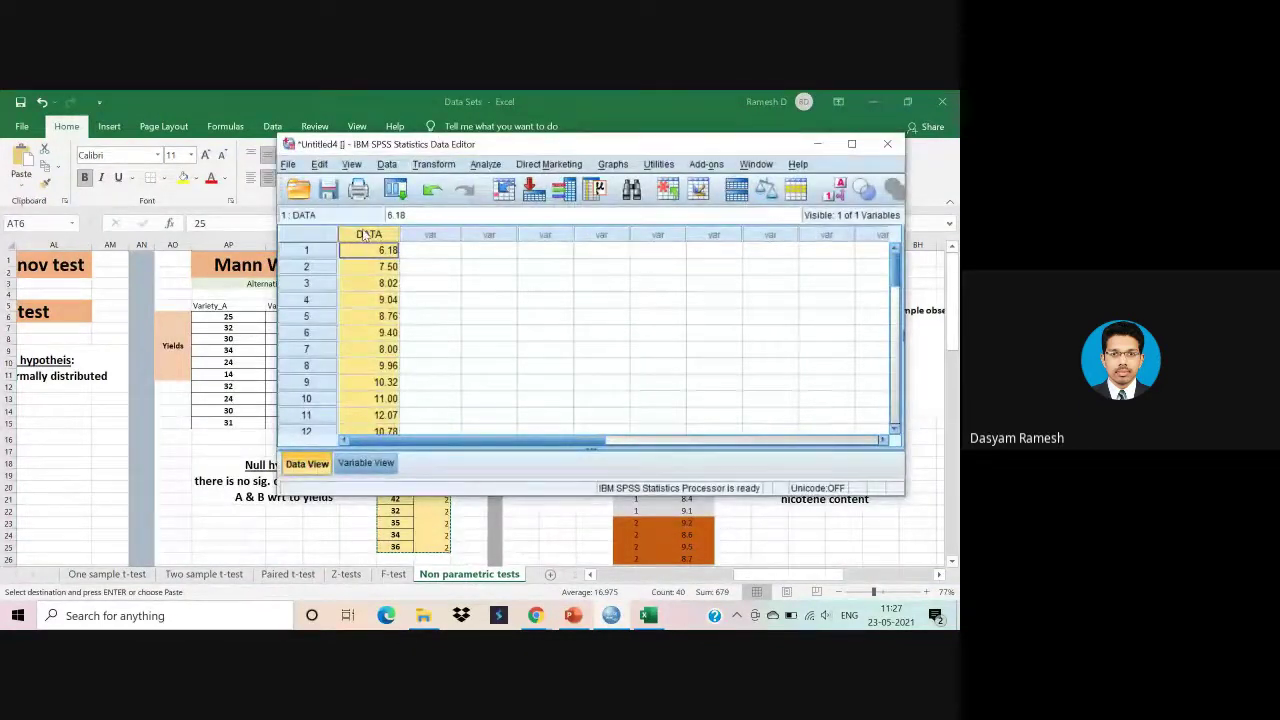
right_click(366, 234)
click(400, 296)
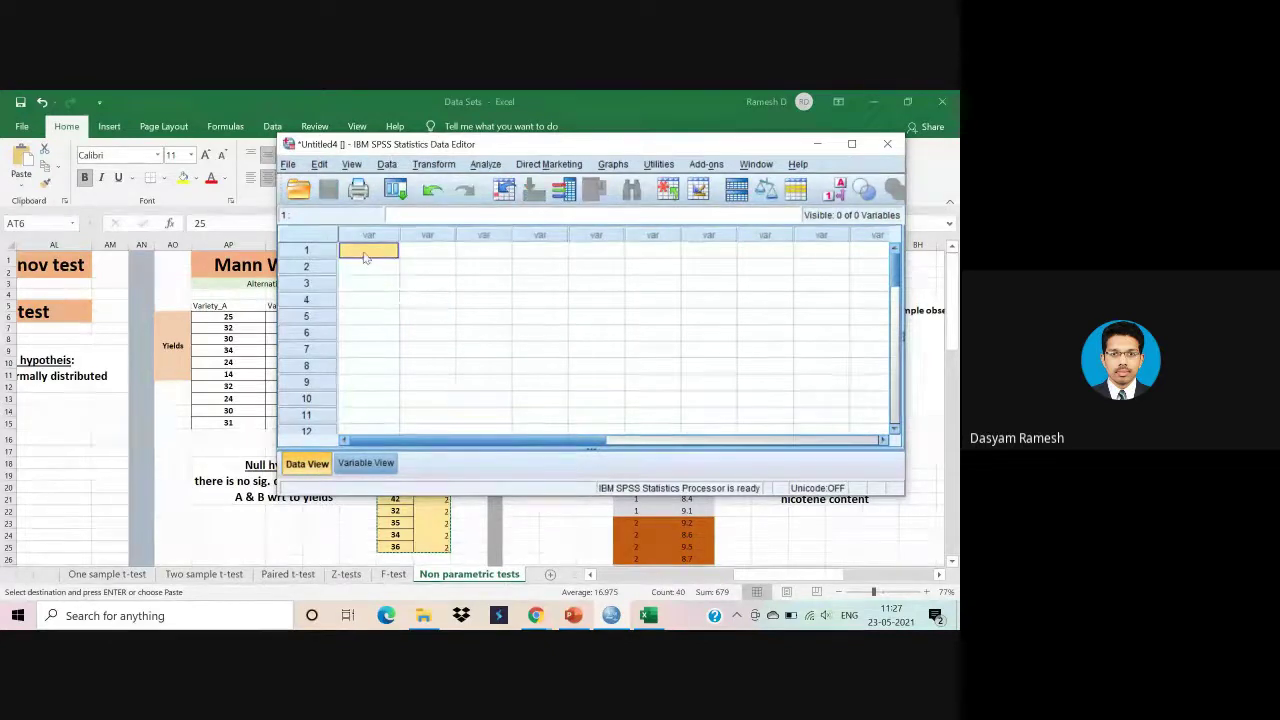
right_click(365, 257)
click(397, 299)
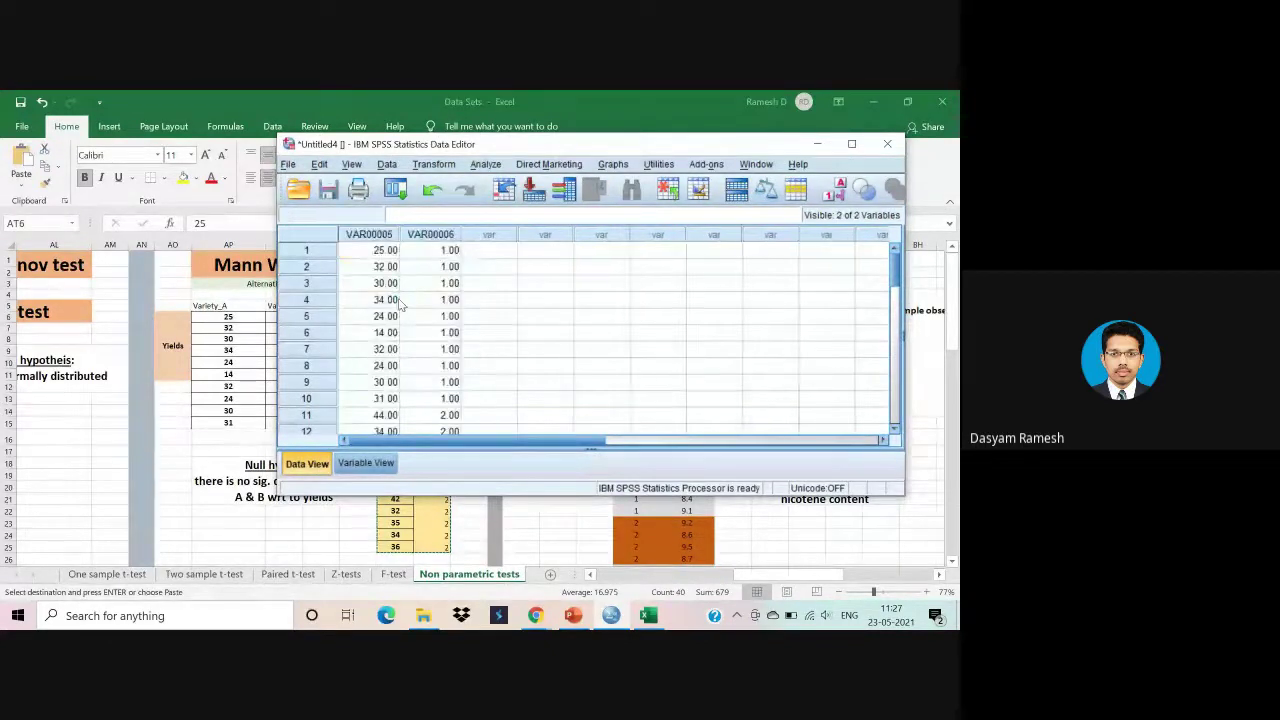
scroll(457, 312, down, 3)
scroll(457, 312, up, 3)
Rename the first variable YIELD and the second VARIETY_NO, moving the Data Editor window clear of the Excel column headers.
click(366, 463)
click(385, 233)
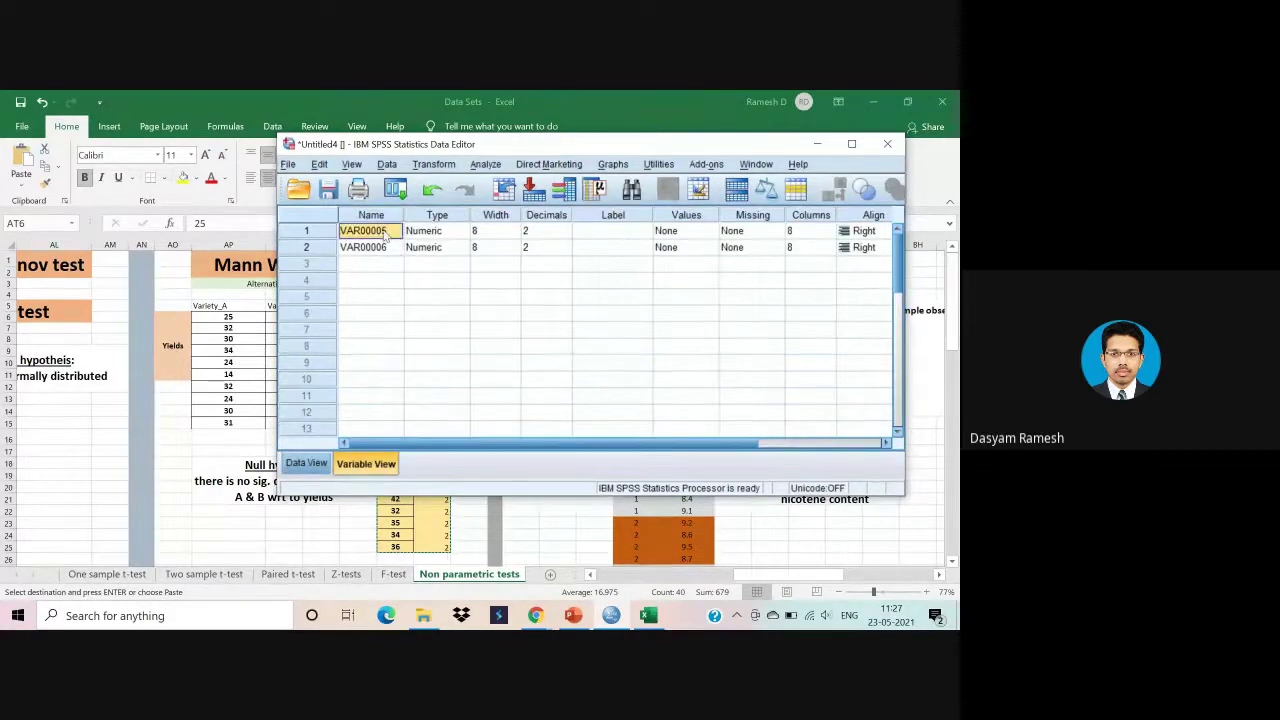
drag(517, 137, 632, 370)
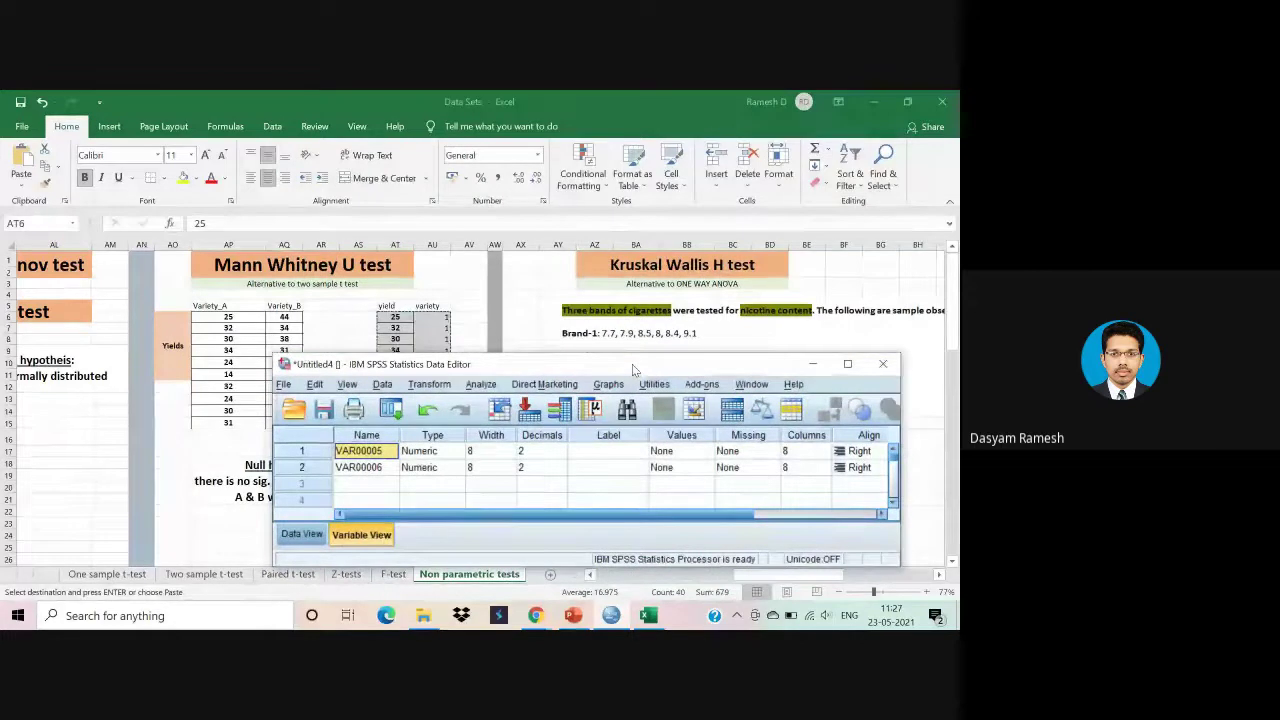
text(YIELD)
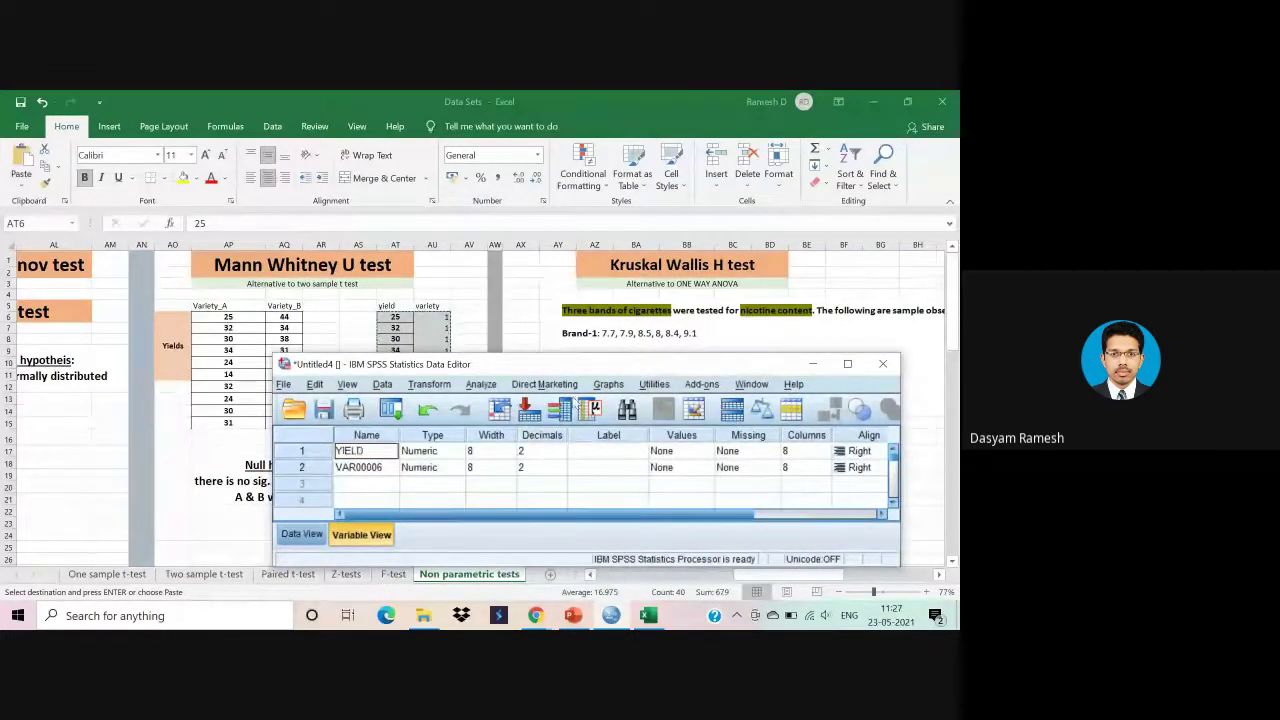
click(372, 468)
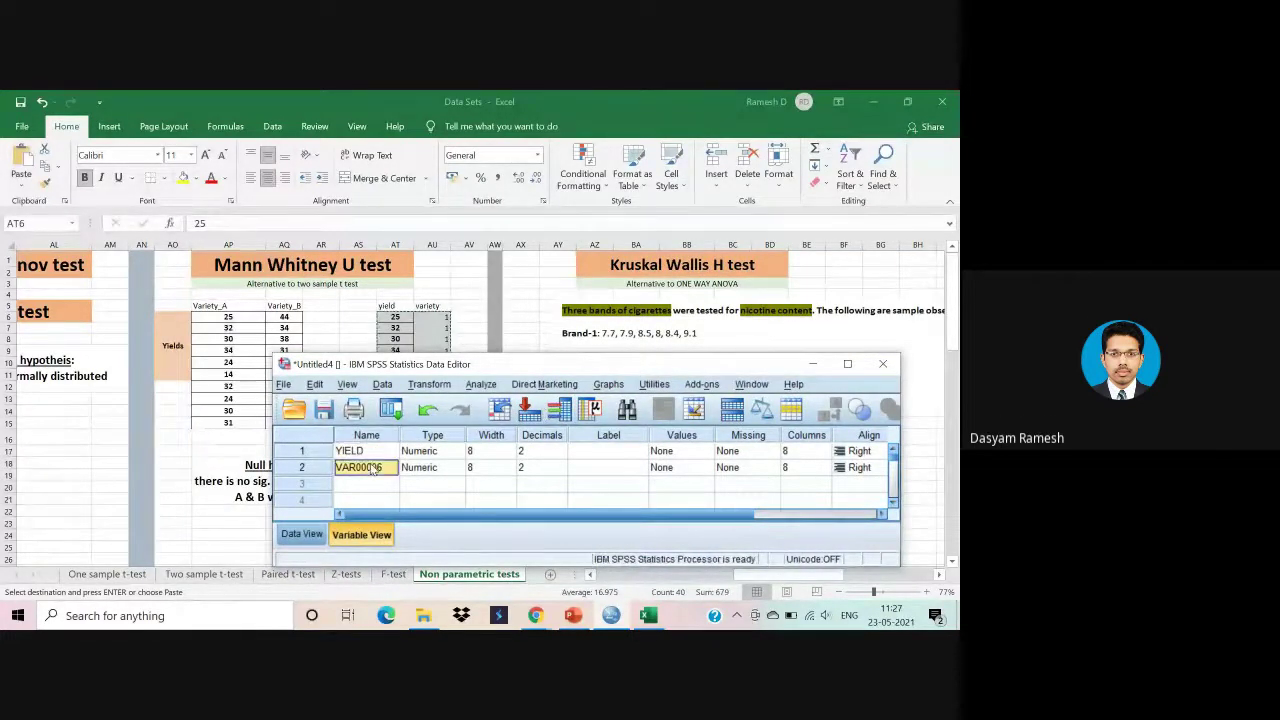
text(VA)
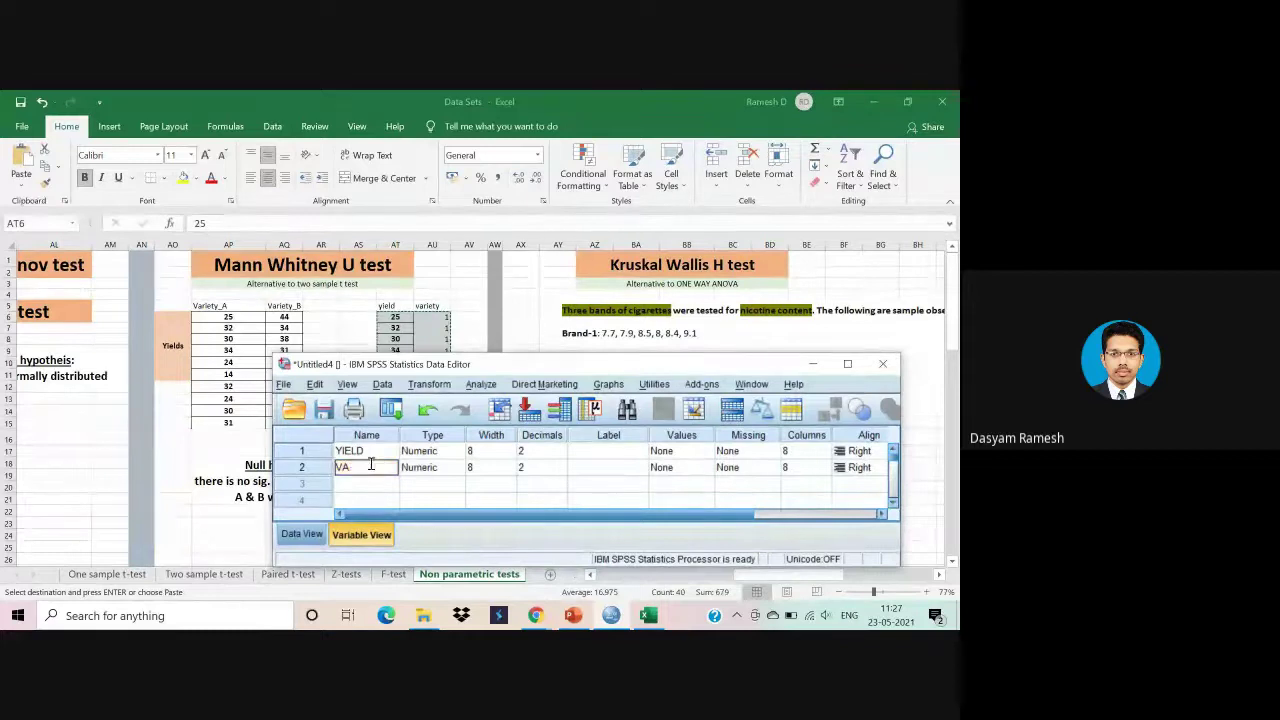
text(RIETY_NO)
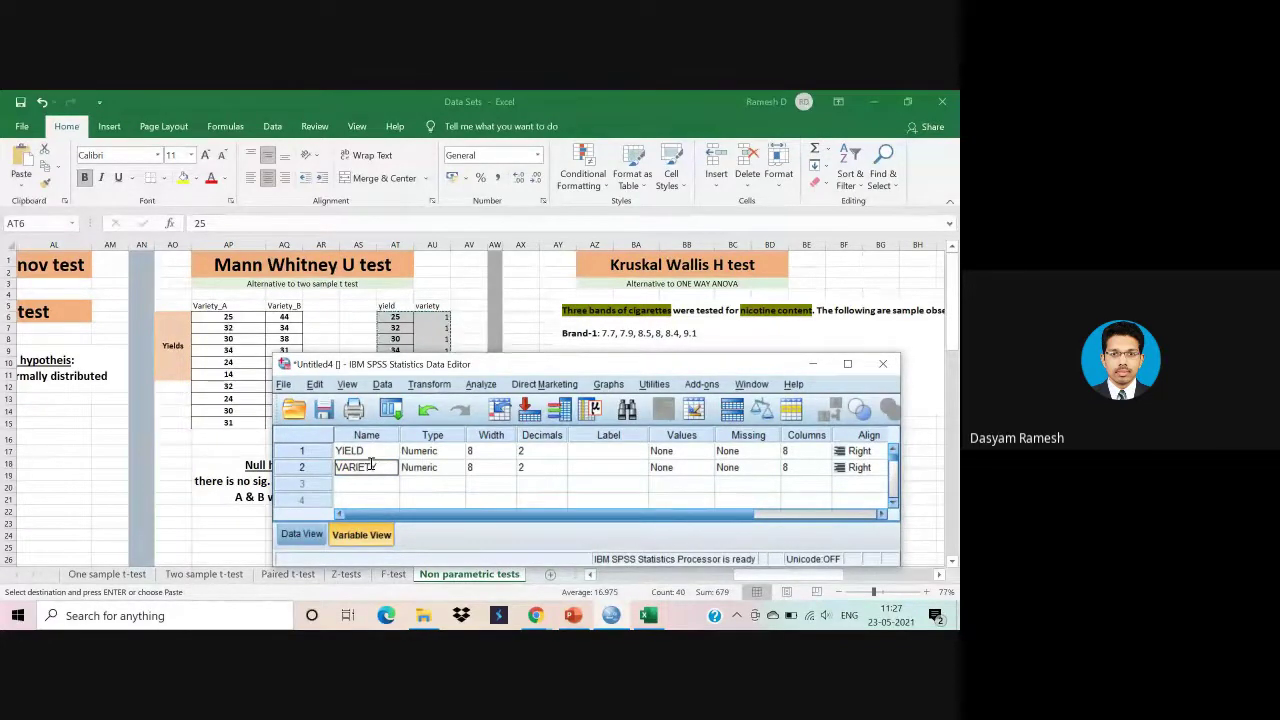
Show the data values in an enlarged Data Editor window and open the legacy nonparametric test for two independent samples.
click(301, 534)
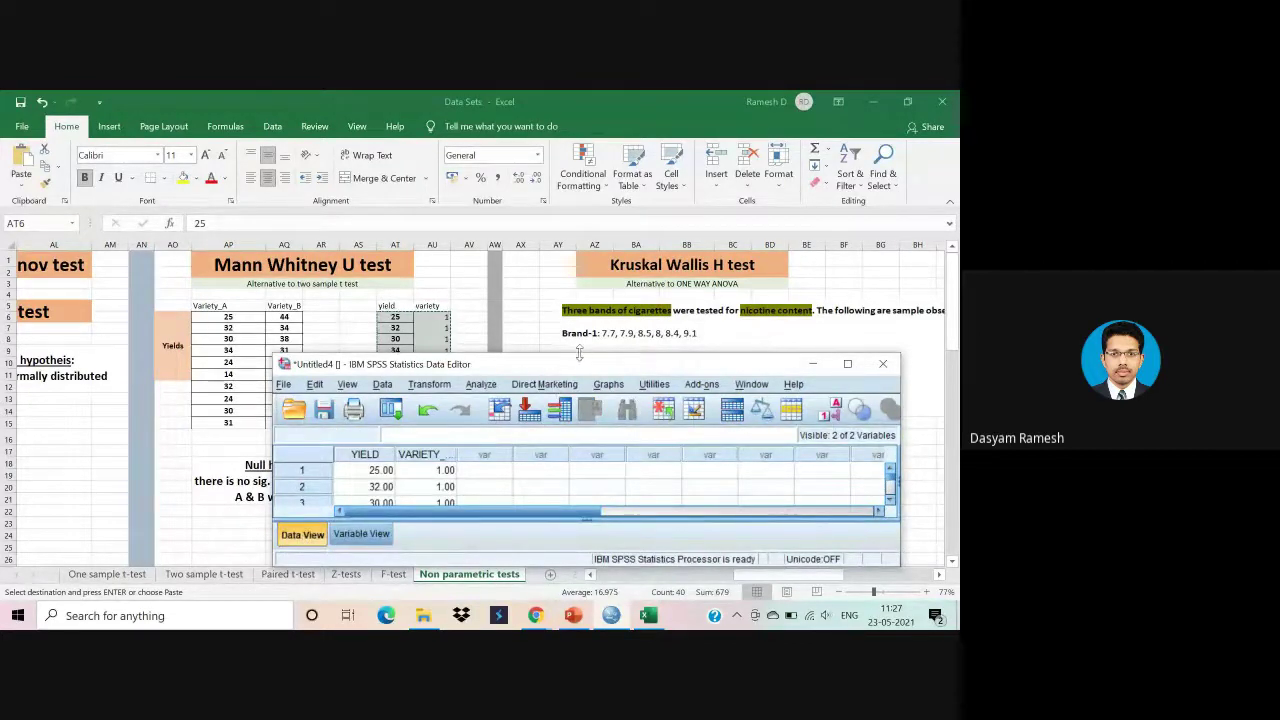
drag(579, 352, 572, 210)
click(480, 240)
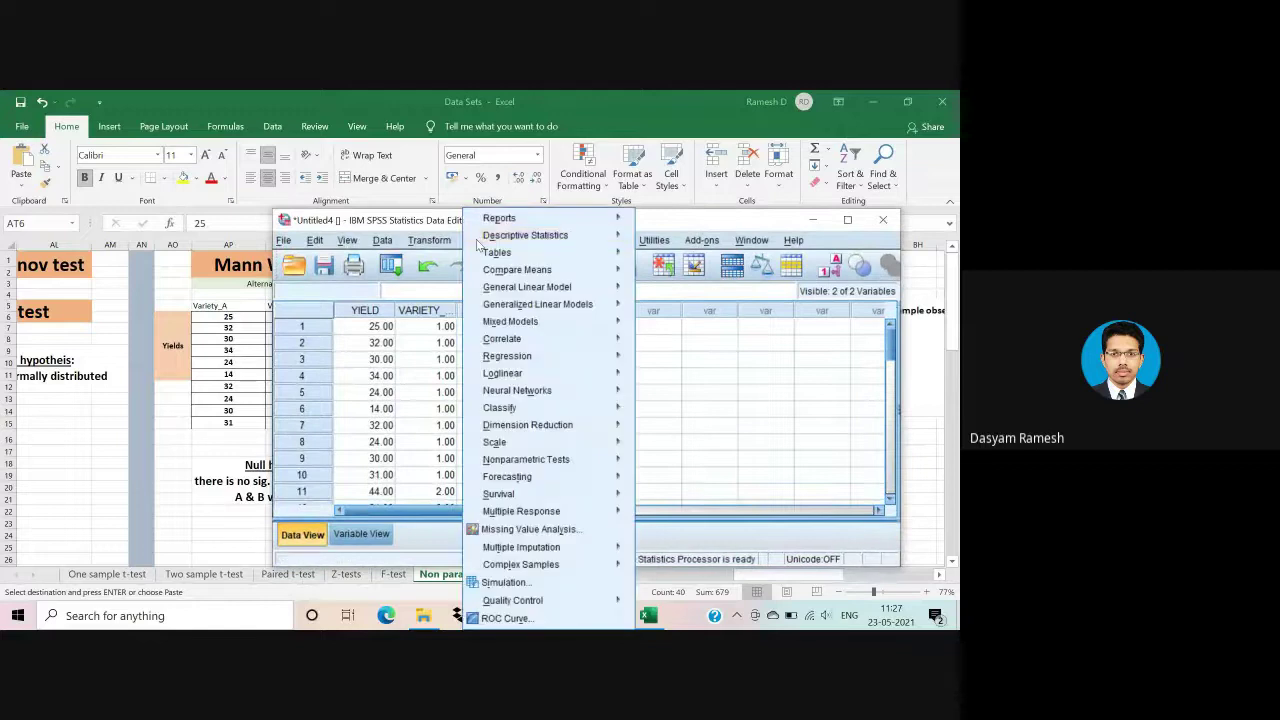
mouse_move(556, 463)
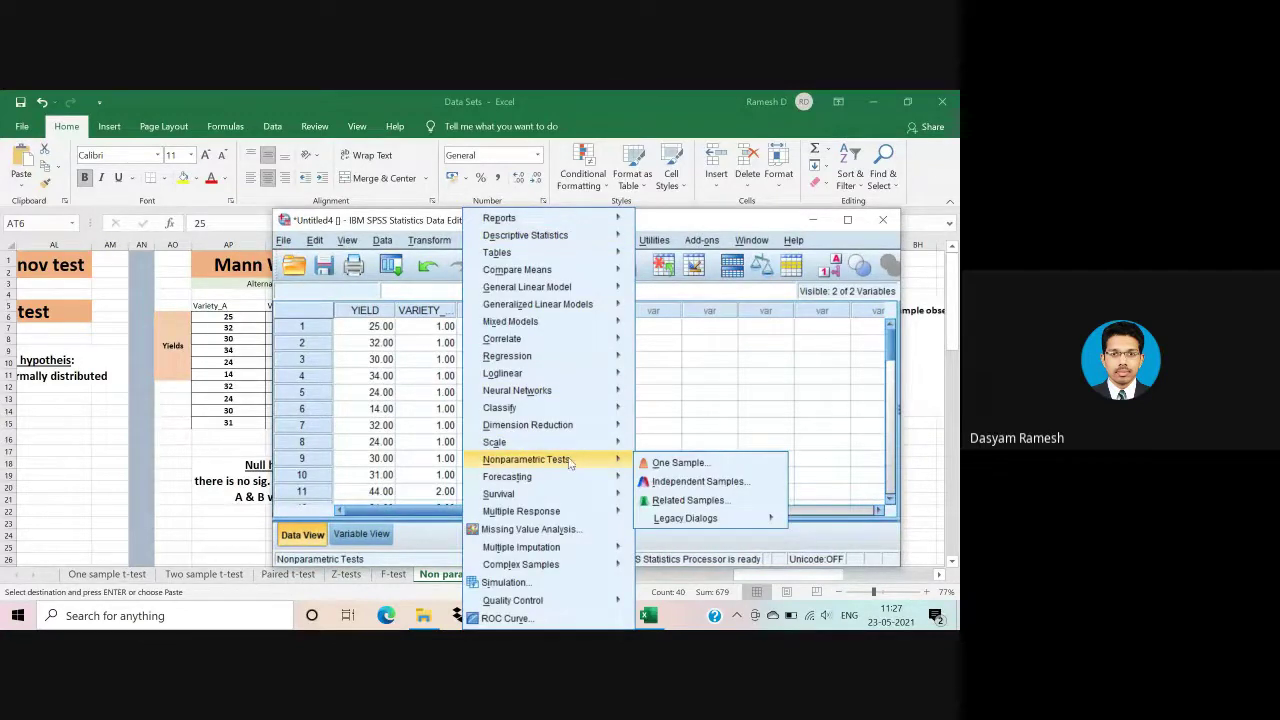
mouse_move(720, 520)
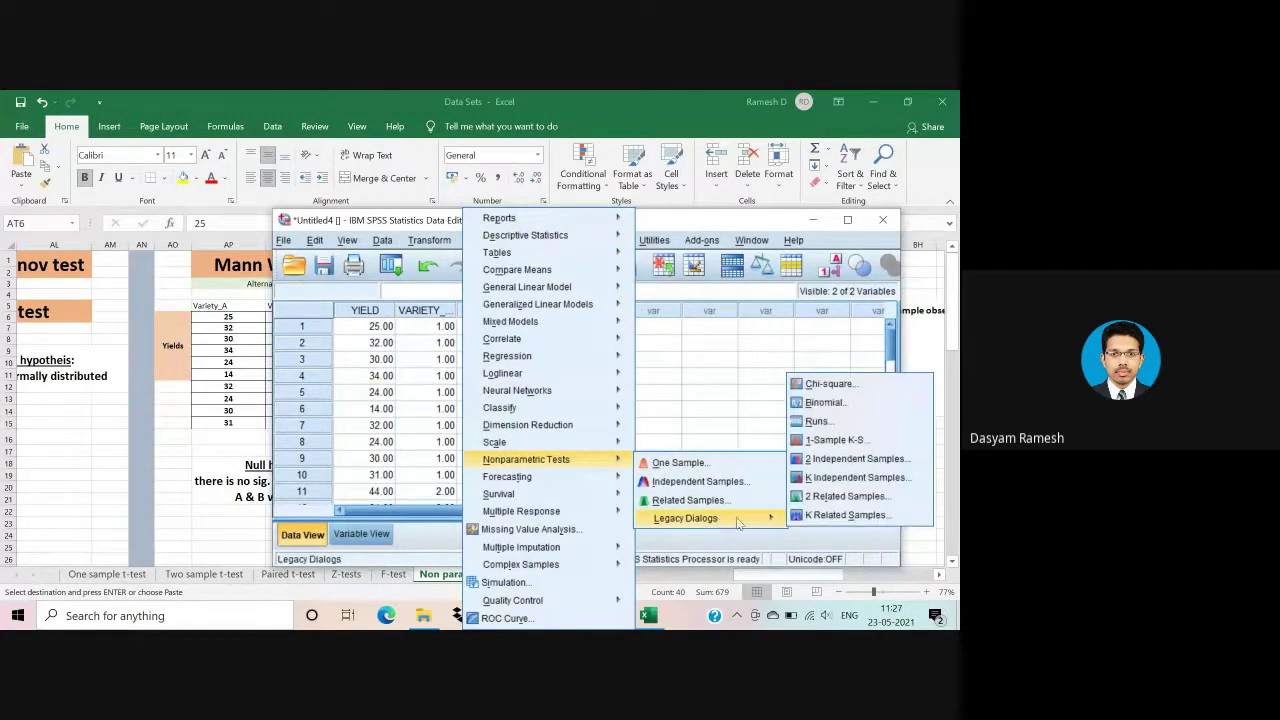
click(855, 462)
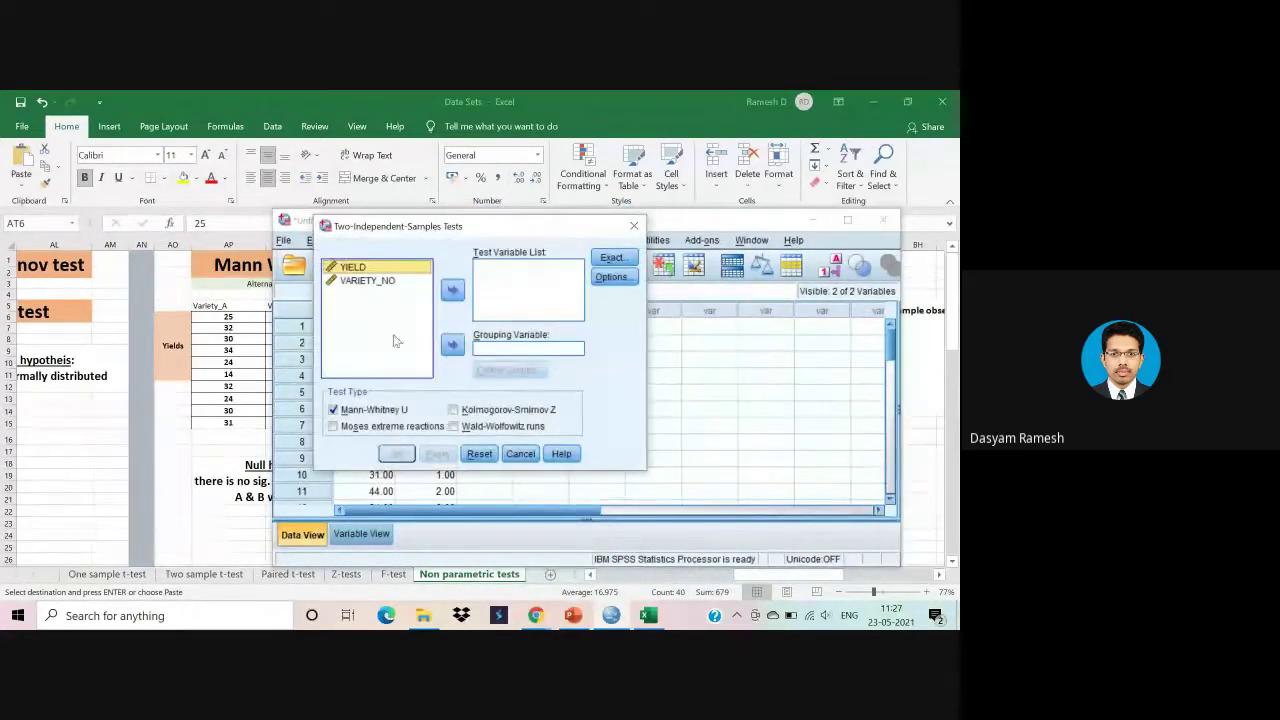
Assign YIELD as the test variable and VARIETY_NO as the grouping variable of the two-independent-samples test.
drag(464, 228, 620, 261)
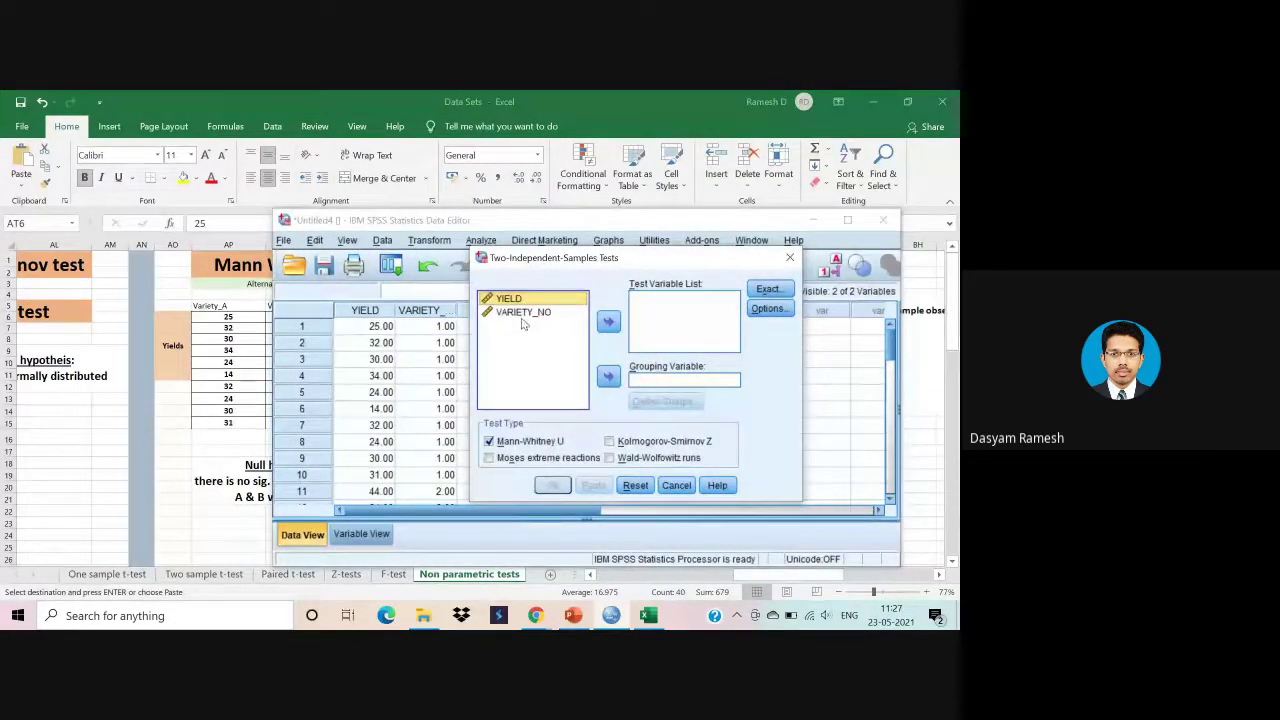
click(608, 322)
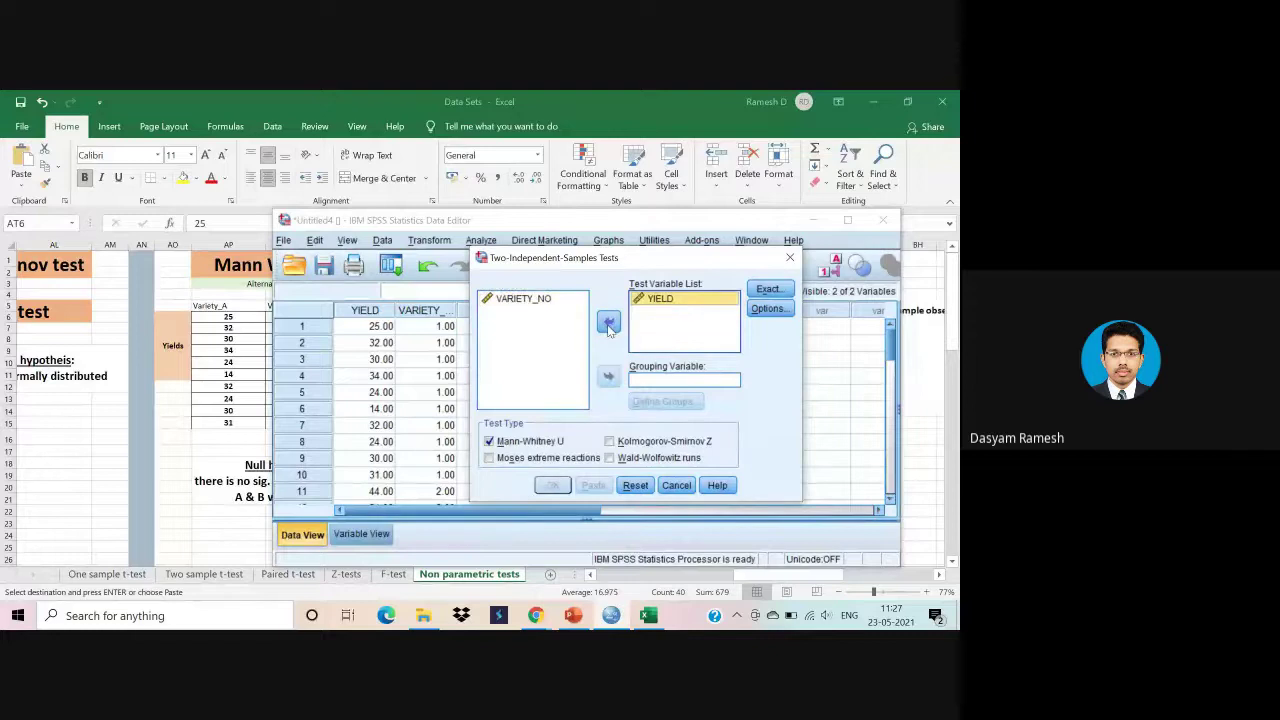
click(523, 298)
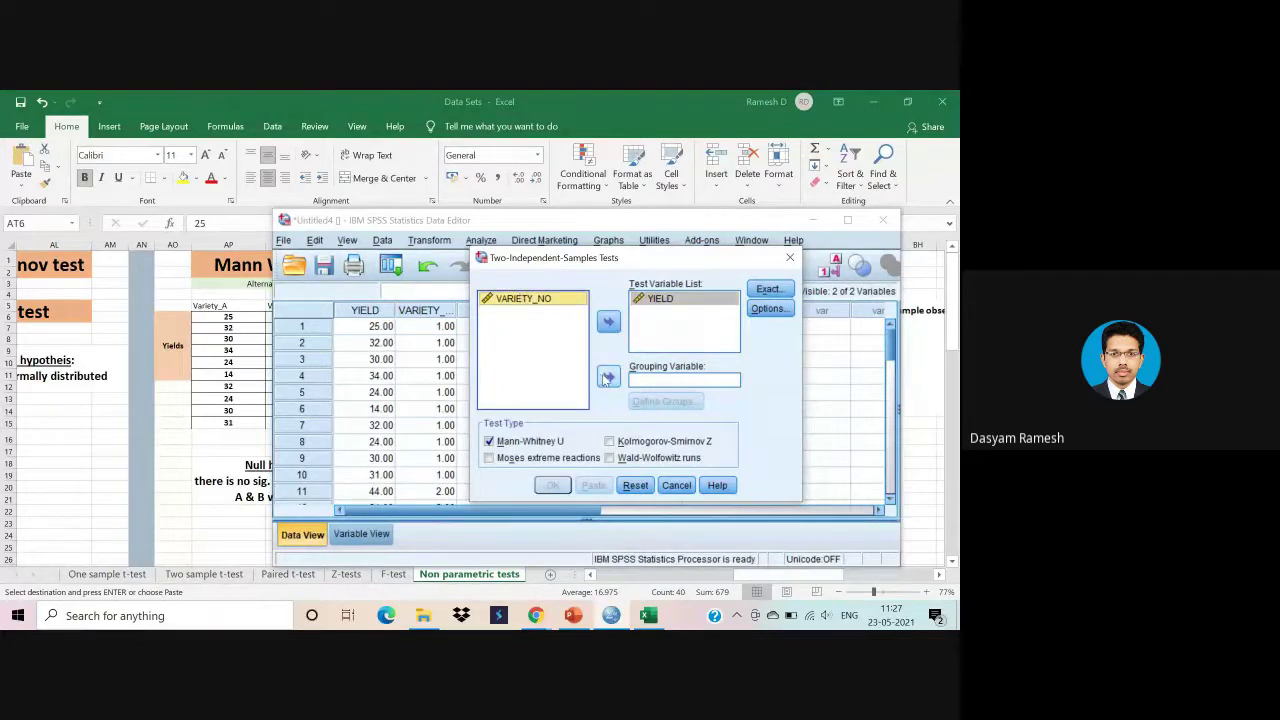
click(608, 377)
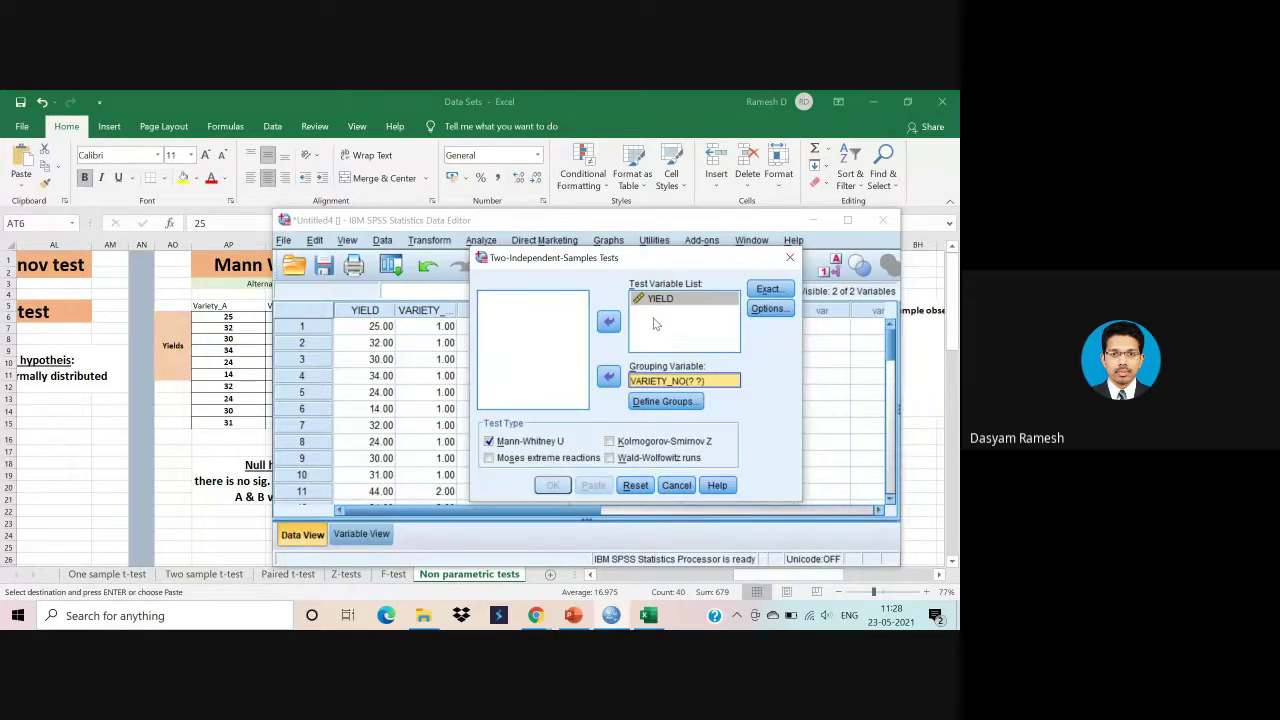
Define group 1 as 1 and group 2 as 2, and run the Mann-Whitney U test.
click(667, 399)
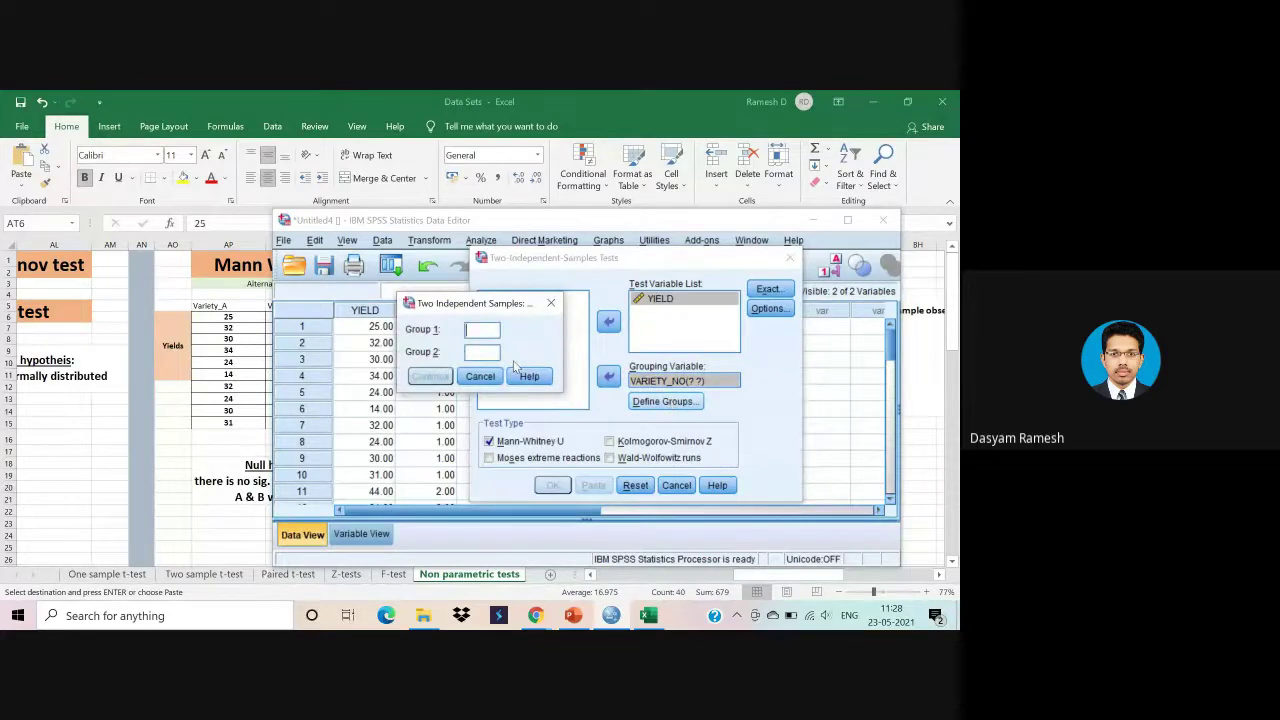
text(1)
click(474, 350)
text(2)
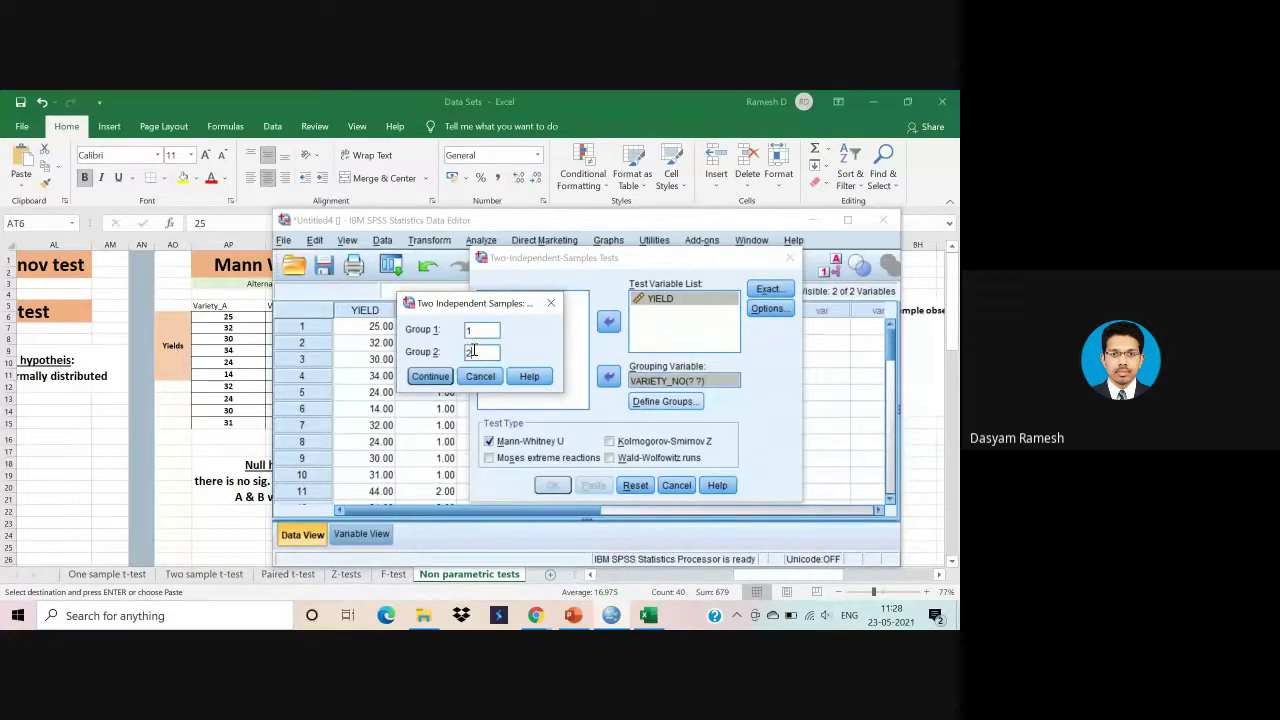
click(428, 377)
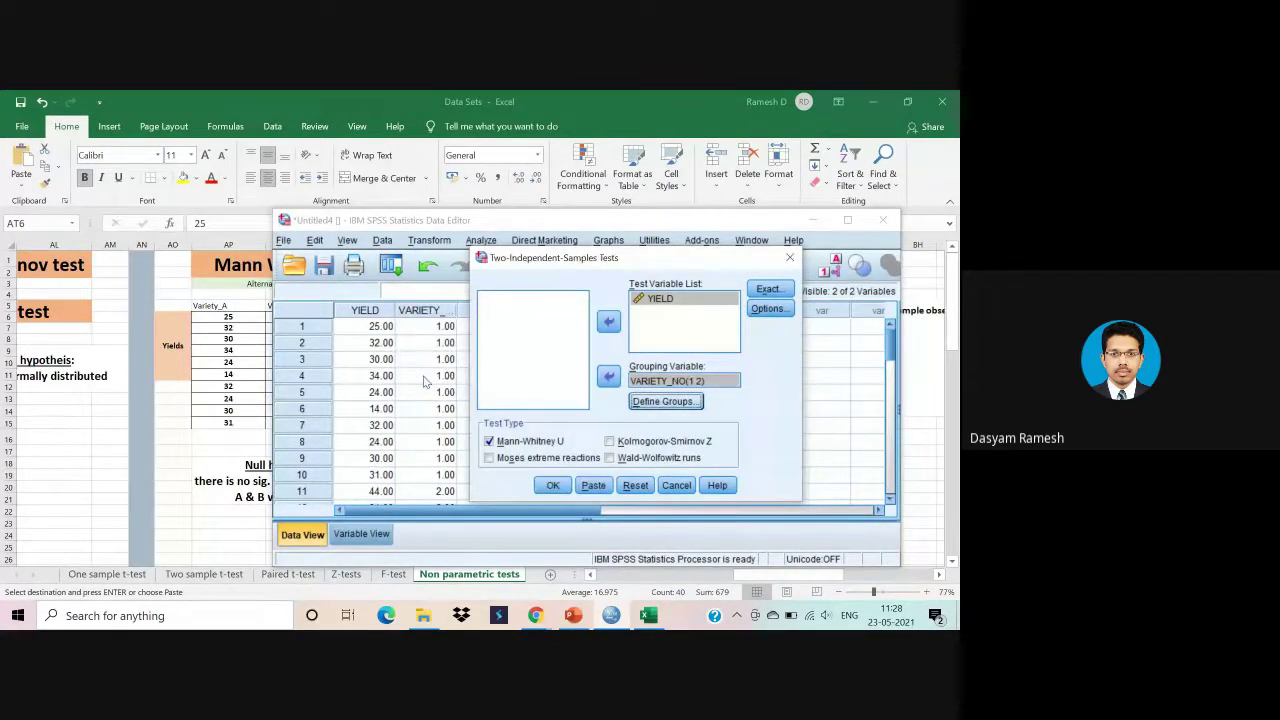
click(561, 487)
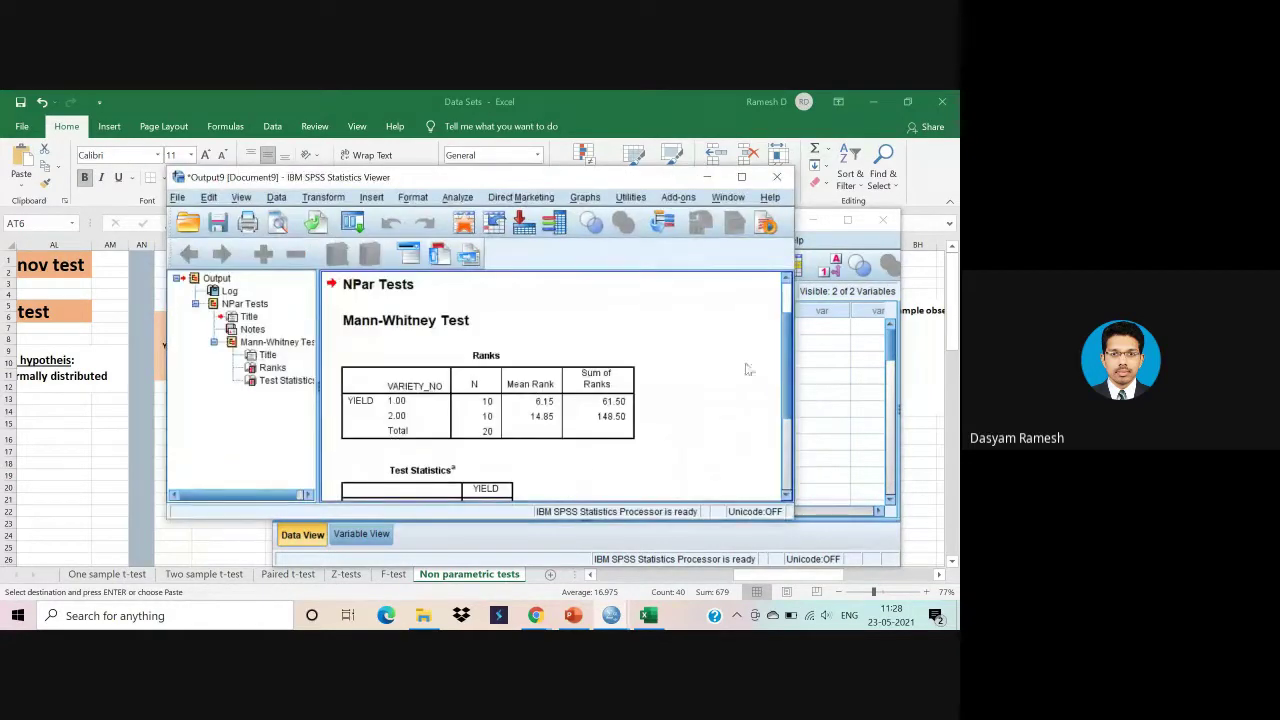
Examine the Test Statistics table of the Mann-Whitney output for the U, Z and significance values.
drag(782, 340, 790, 400)
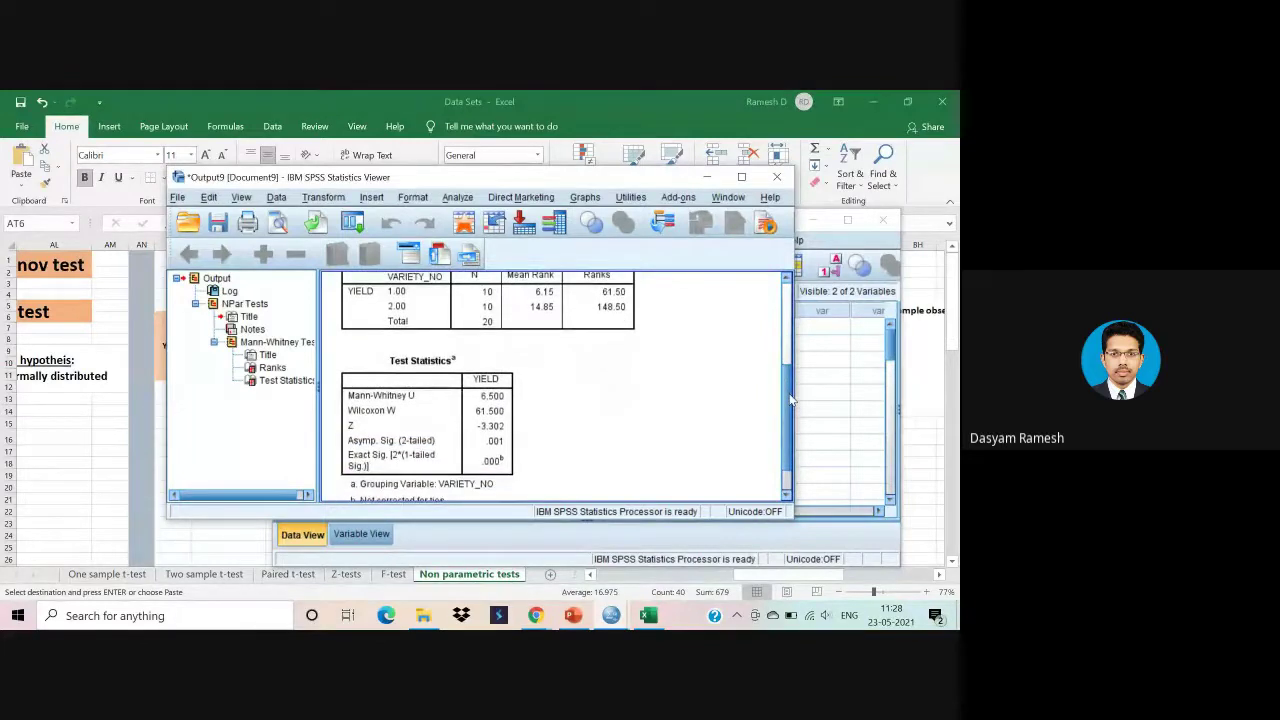
click(516, 384)
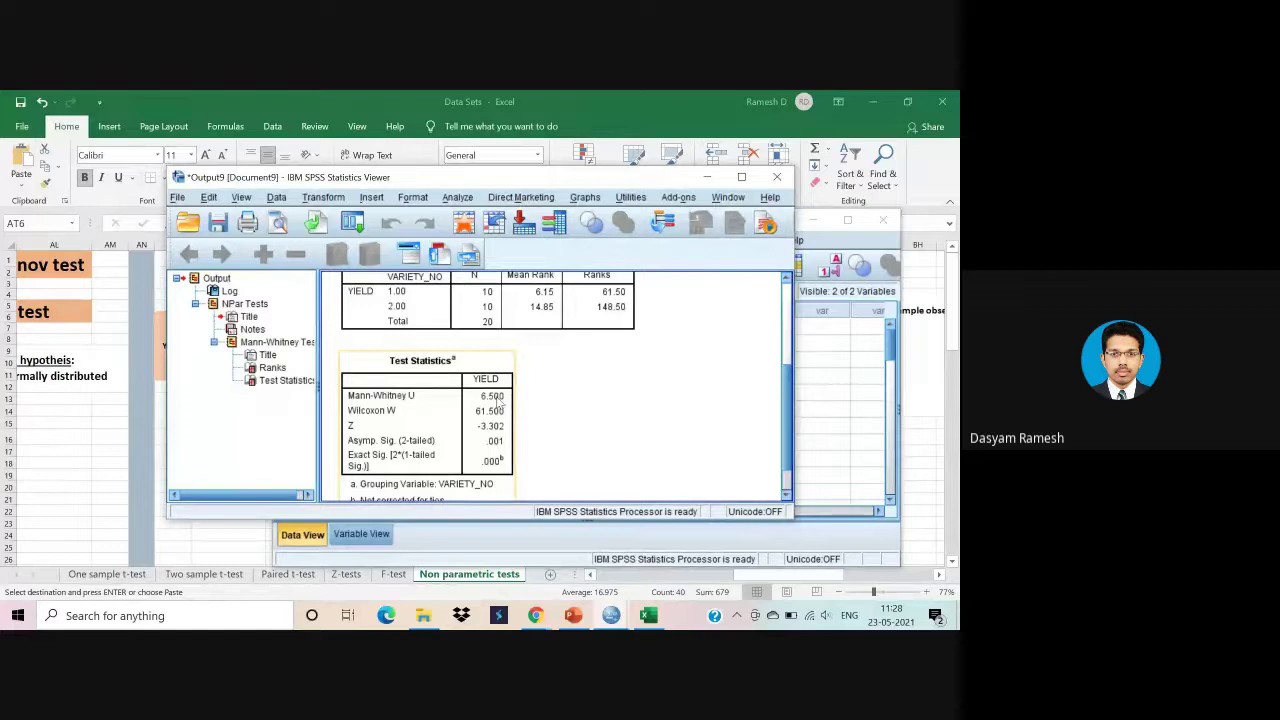
click(547, 412)
click(680, 316)
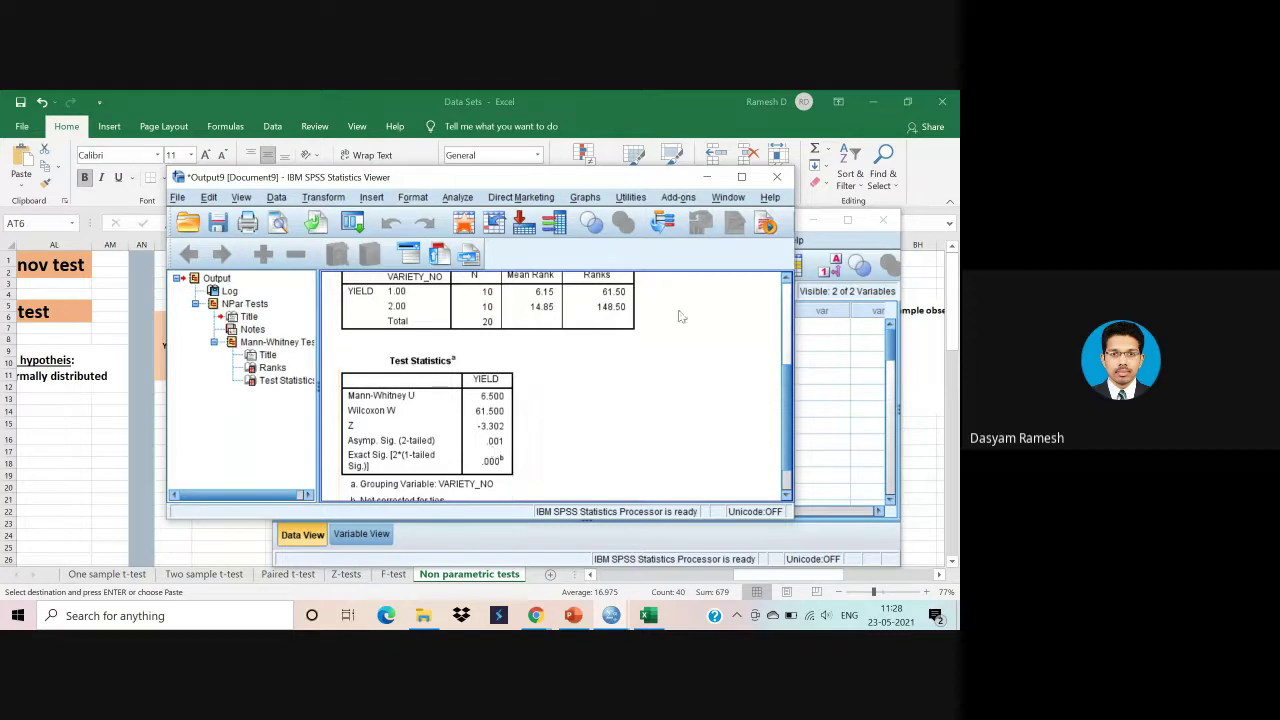
Minimize the SPSS output and Data Editor windows to return to the Mann Whitney U data and null hypothesis in Excel.
click(706, 179)
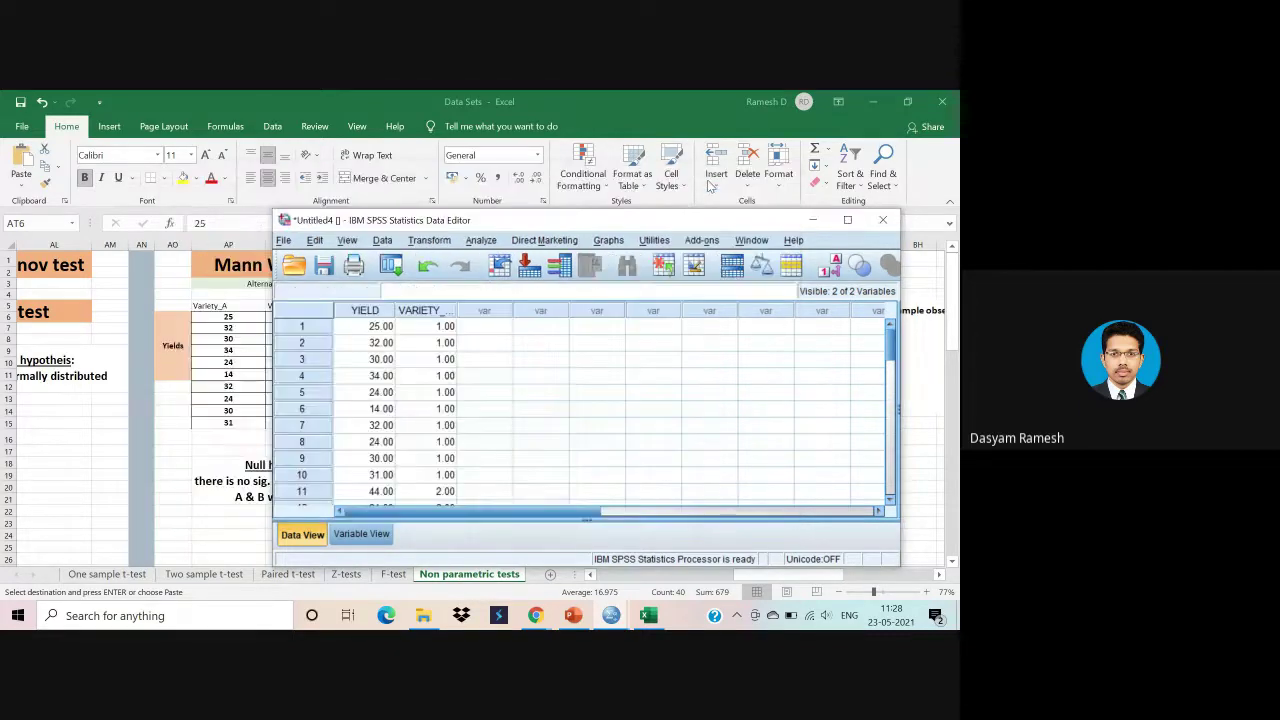
click(813, 220)
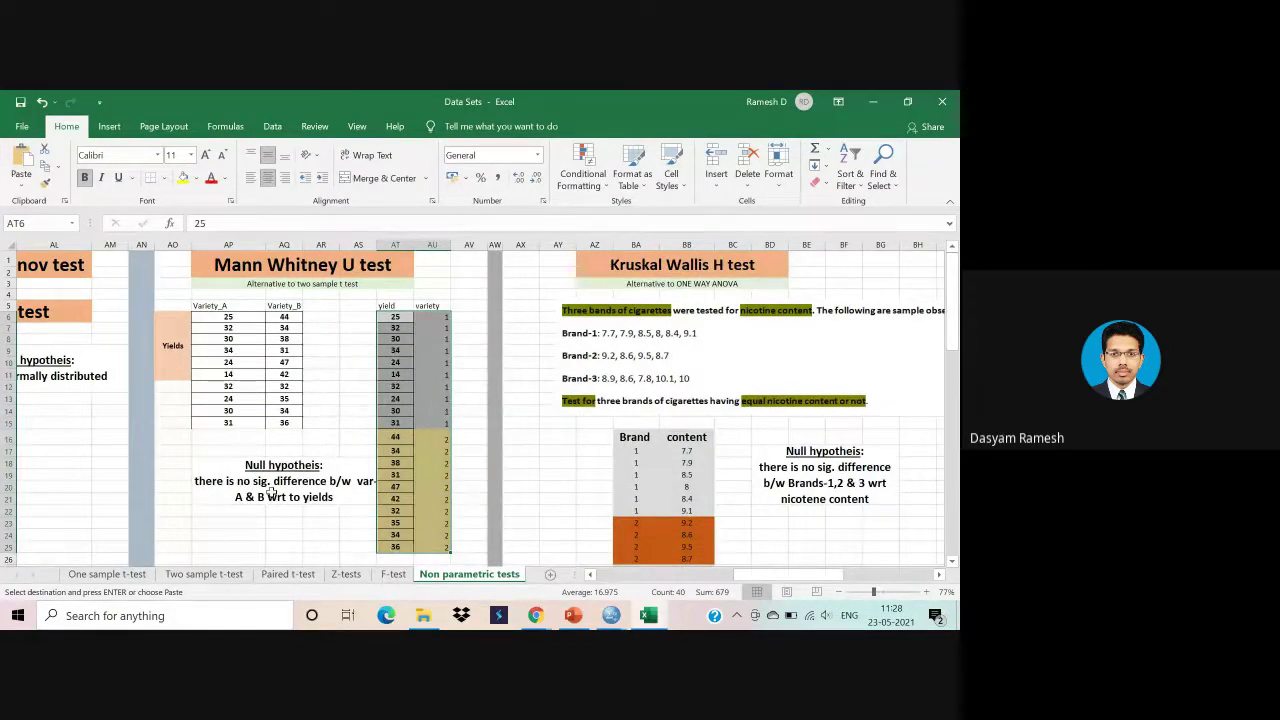
click(231, 439)
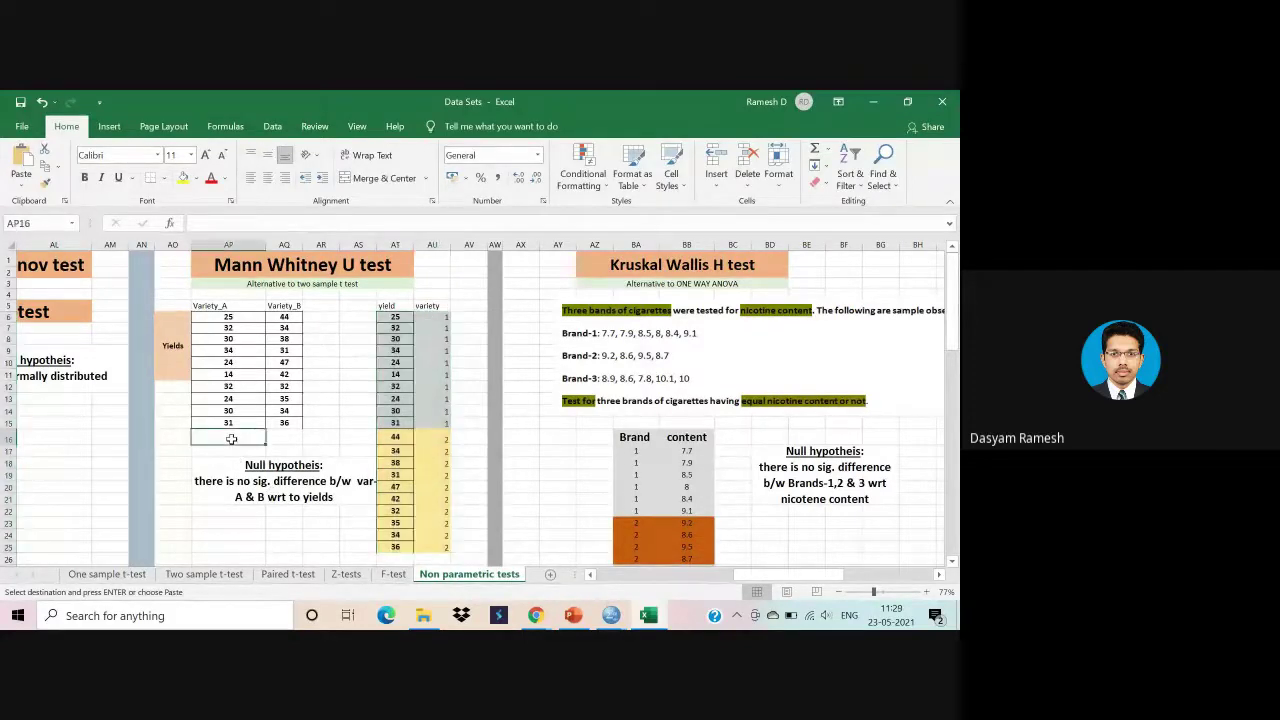
click(282, 436)
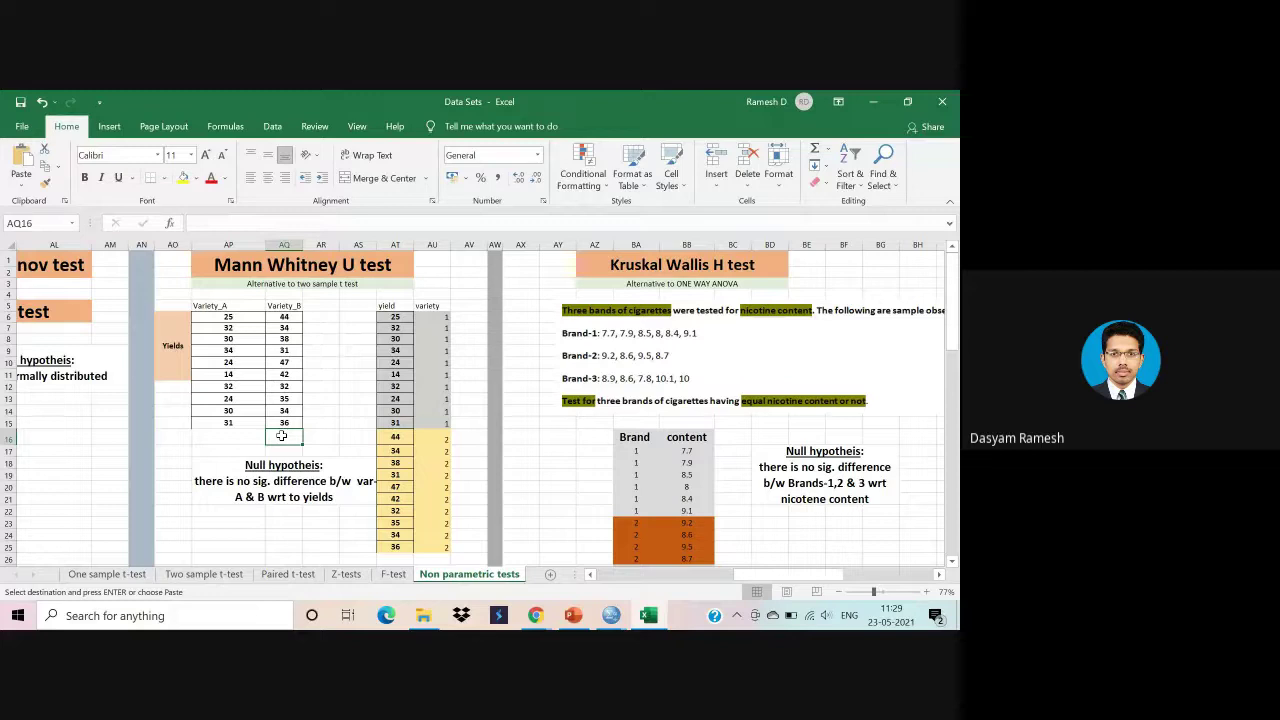
Compare the two-variety layout of the Mann Whitney U test, including space for further varieties, with the Kruskal Wallis H test.
scroll(281, 435, right, 2)
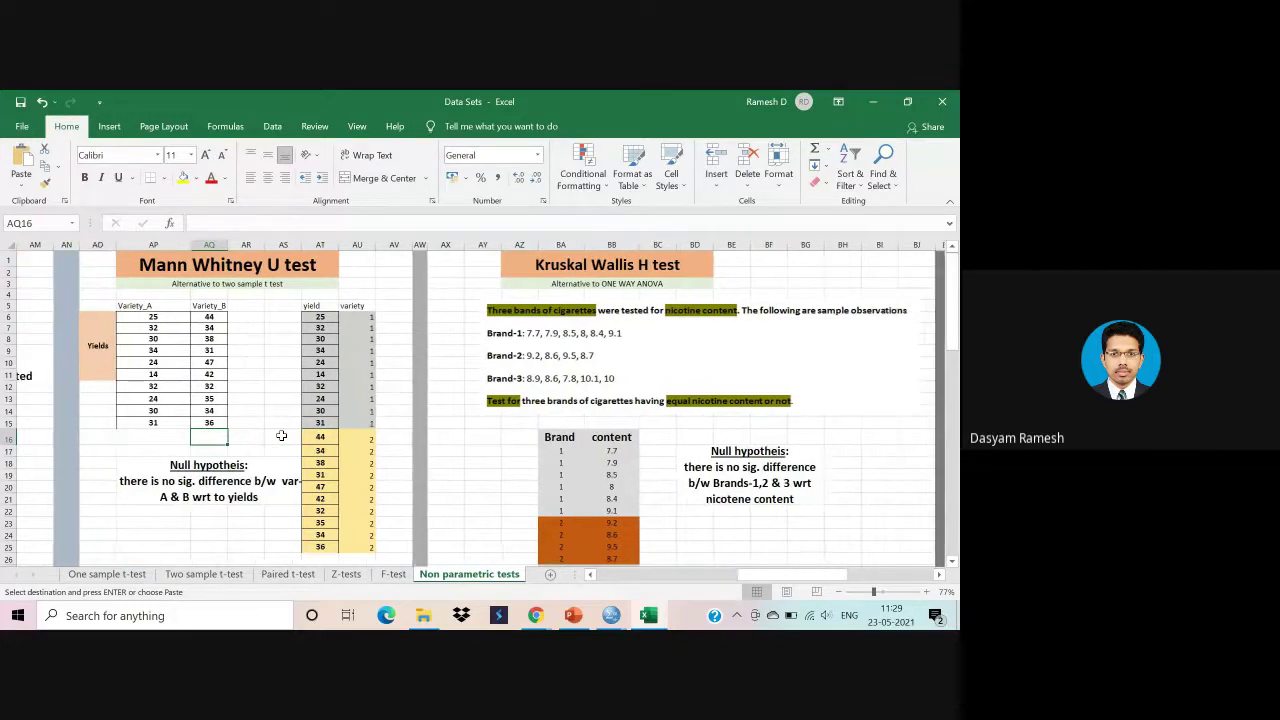
click(645, 264)
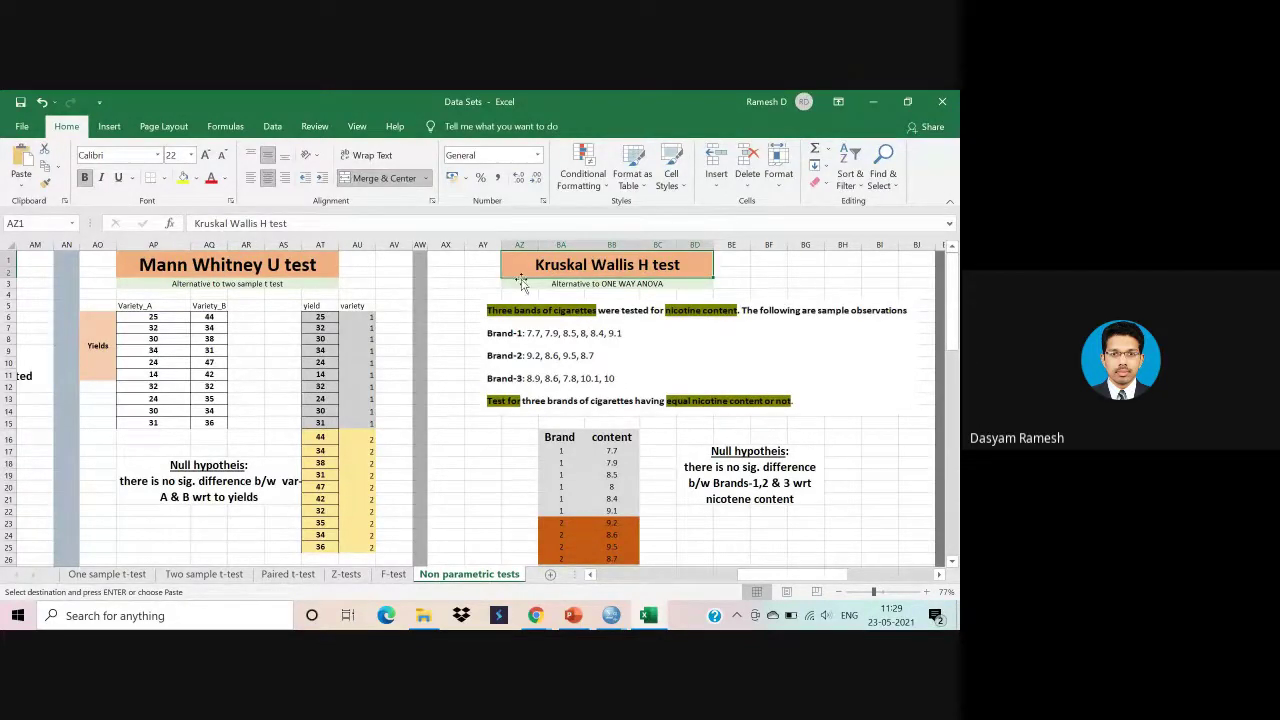
drag(153, 305, 202, 425)
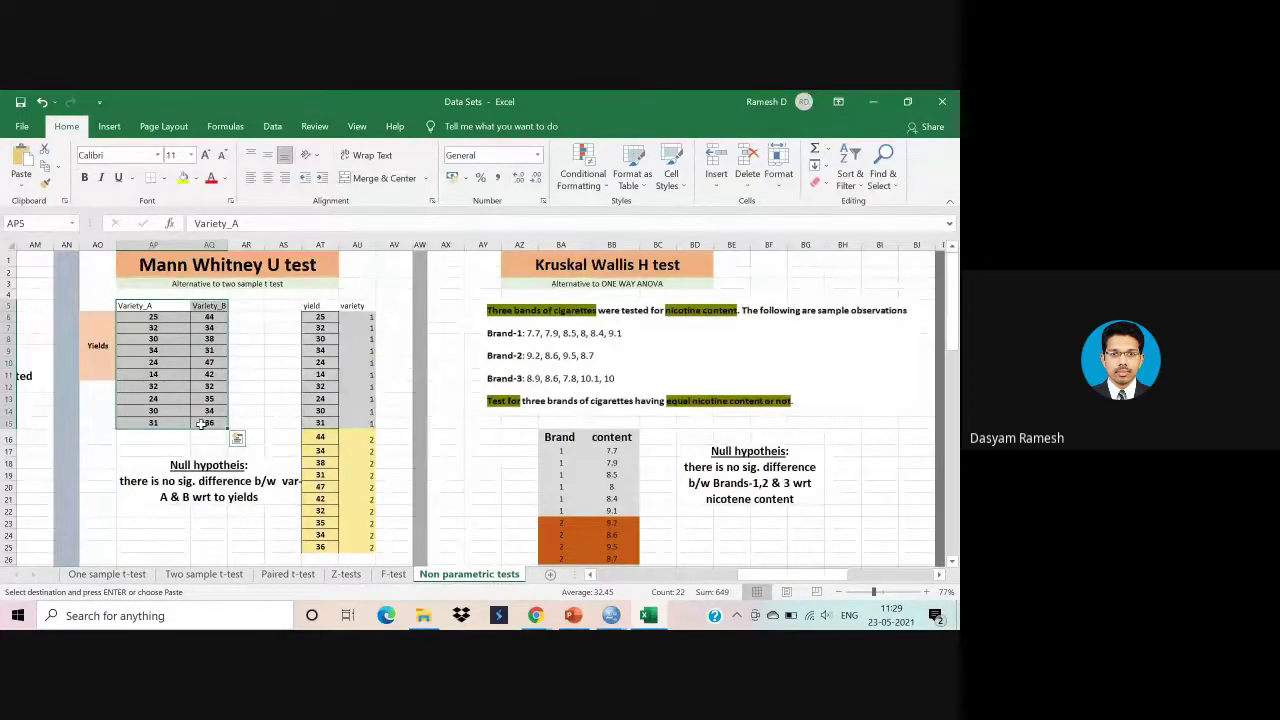
click(213, 468)
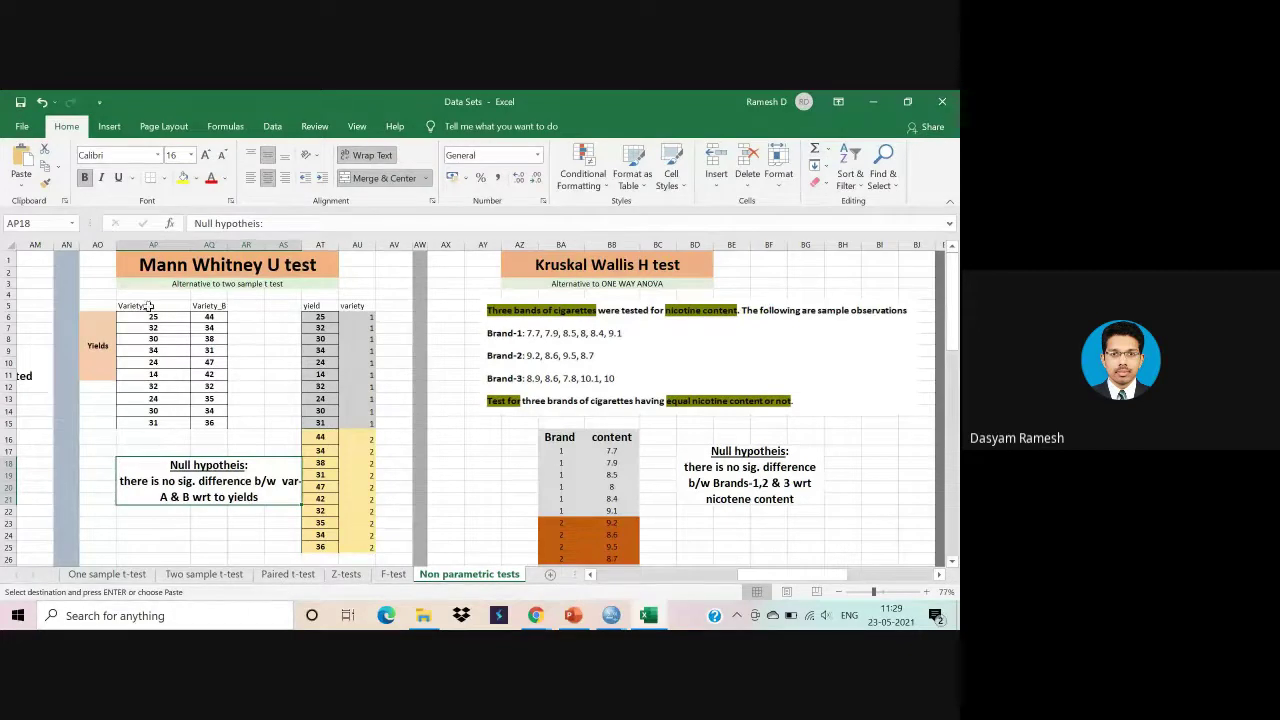
drag(148, 306, 150, 410)
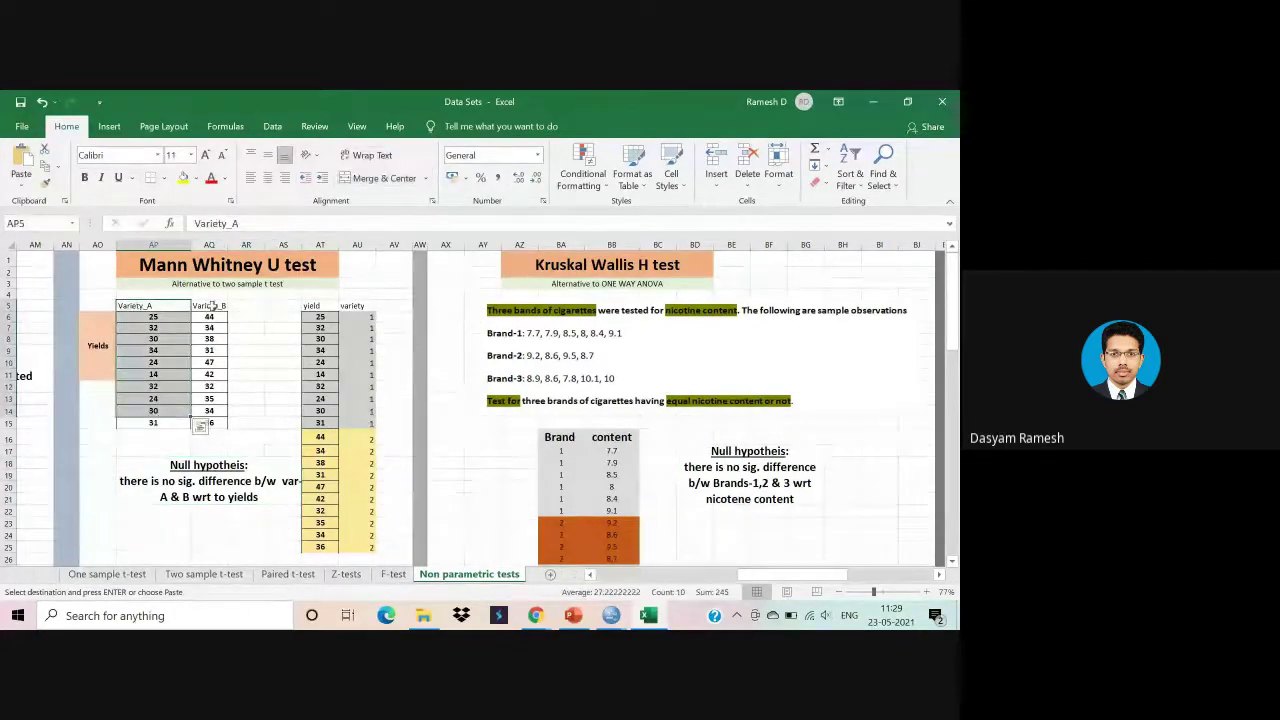
drag(213, 306, 240, 445)
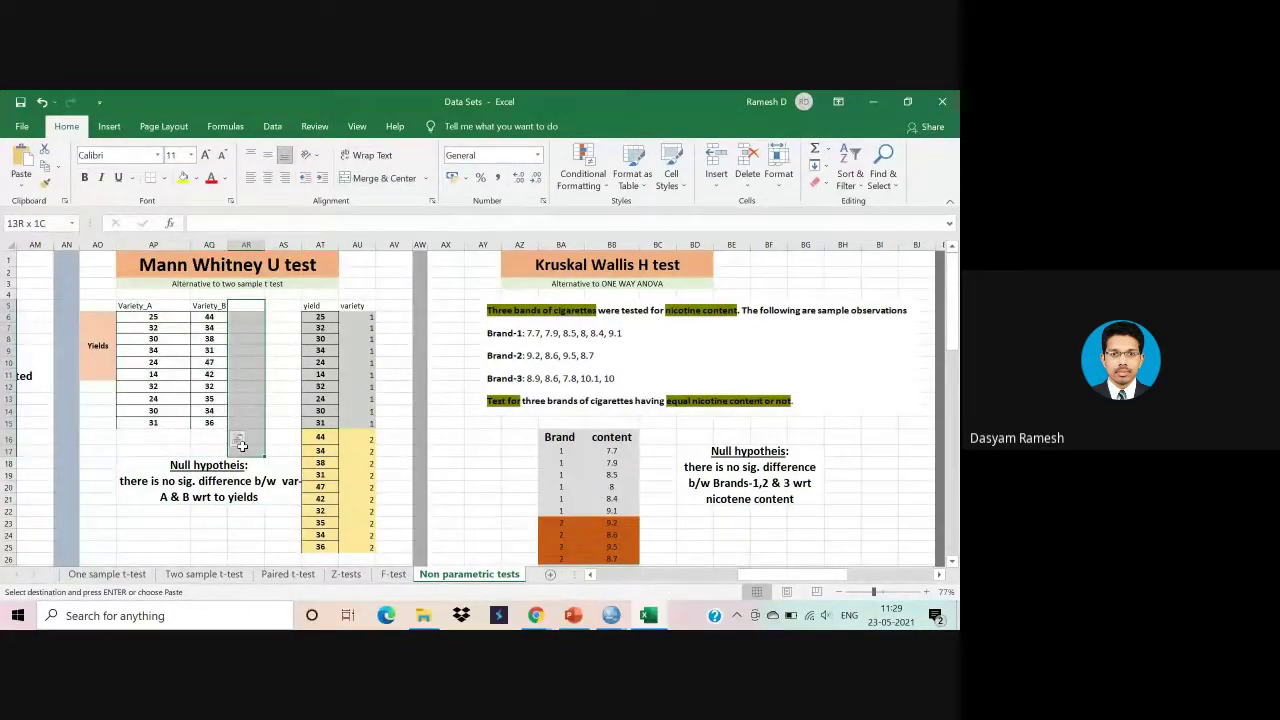
click(283, 302)
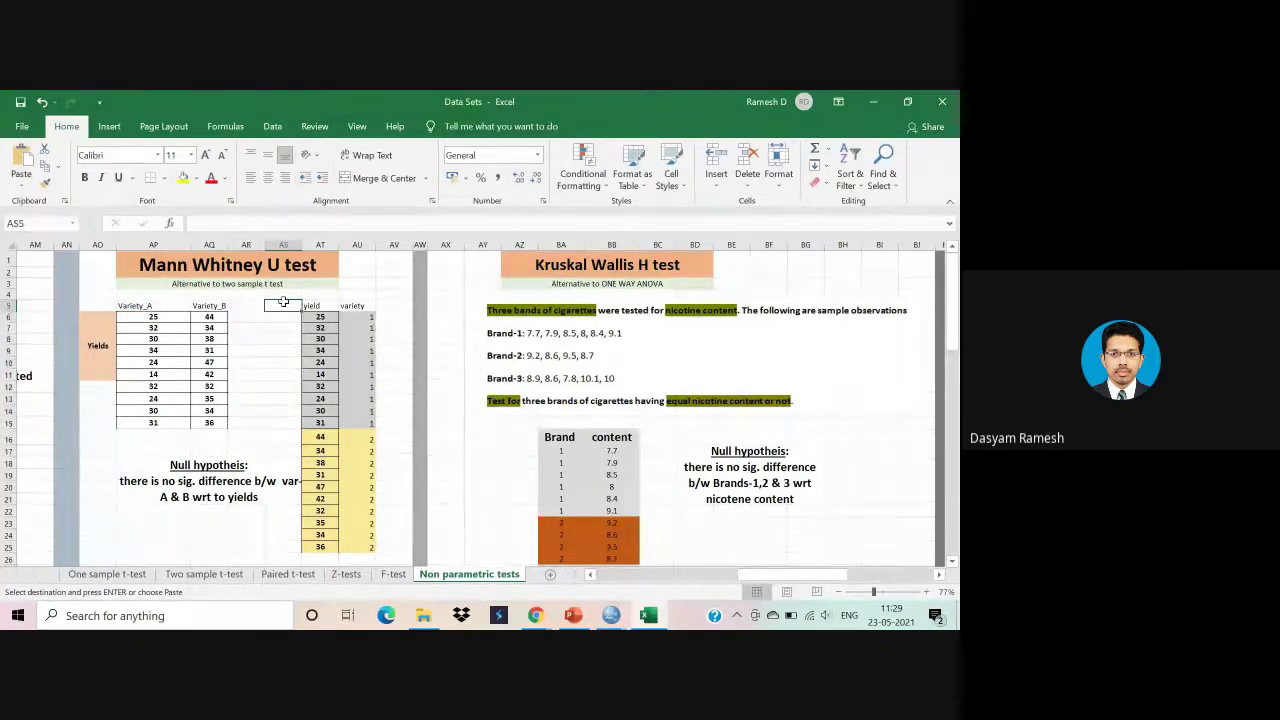
drag(283, 302, 283, 425)
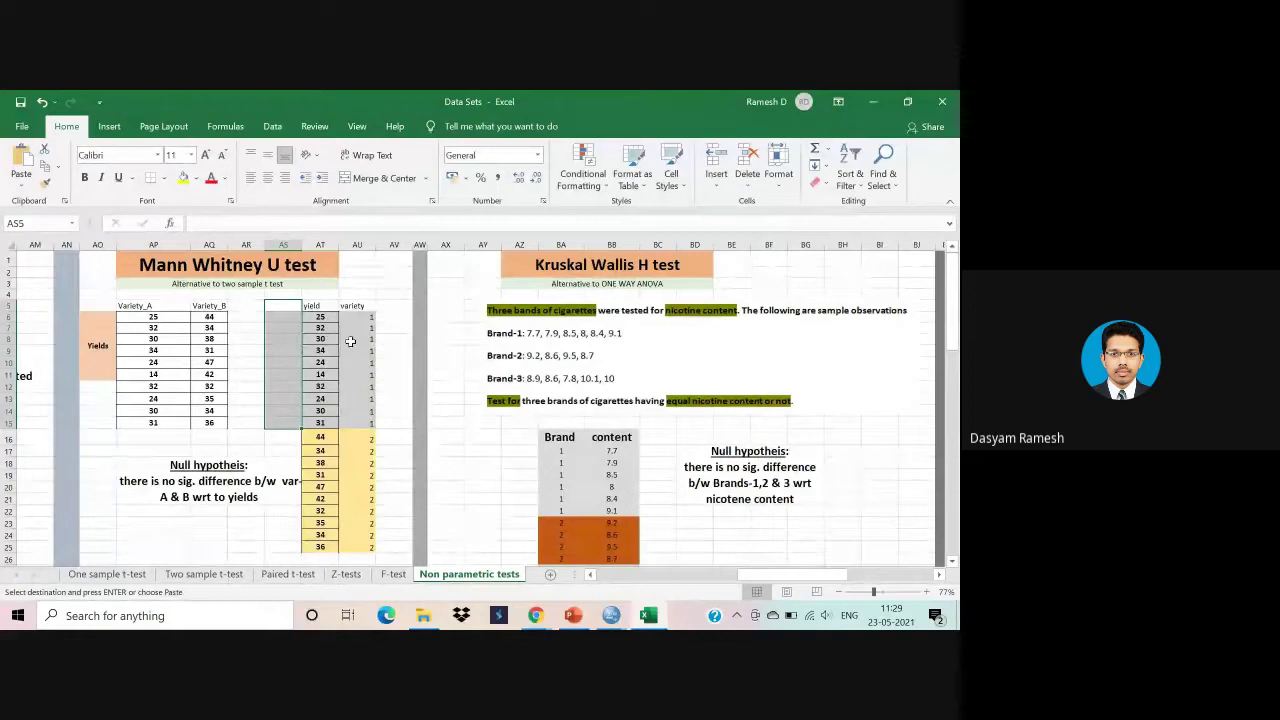
click(332, 268)
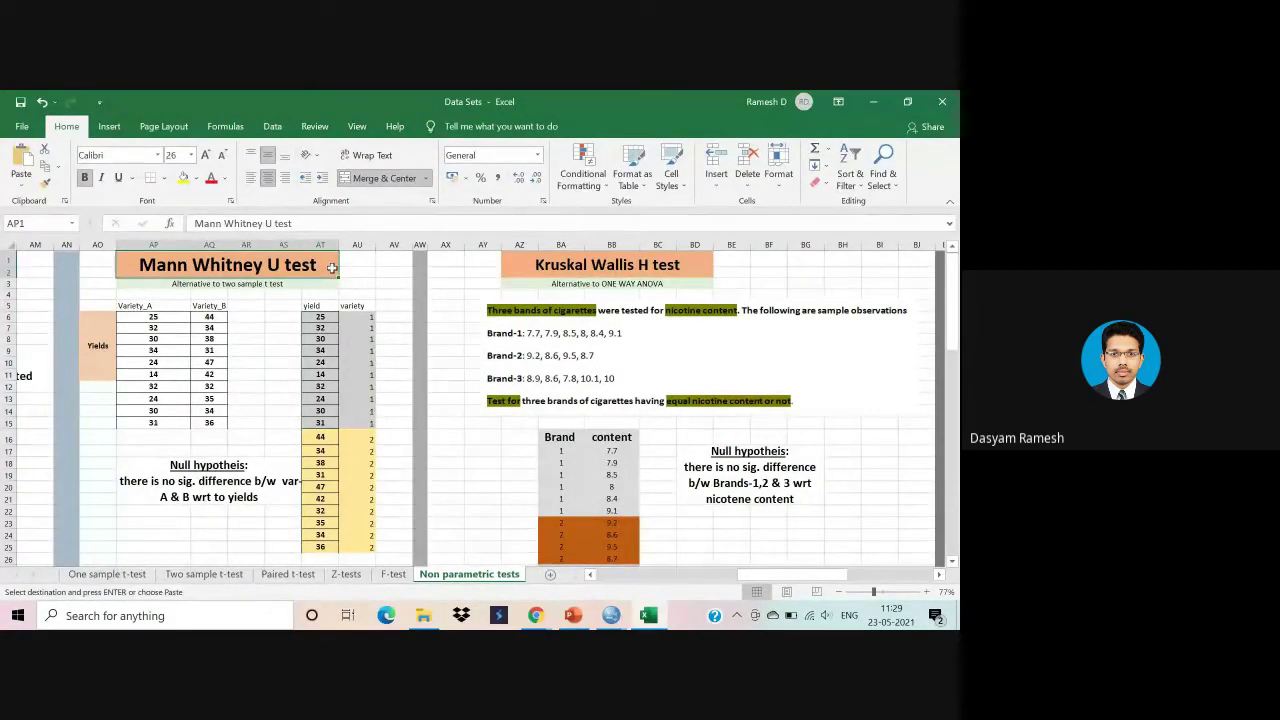
click(588, 268)
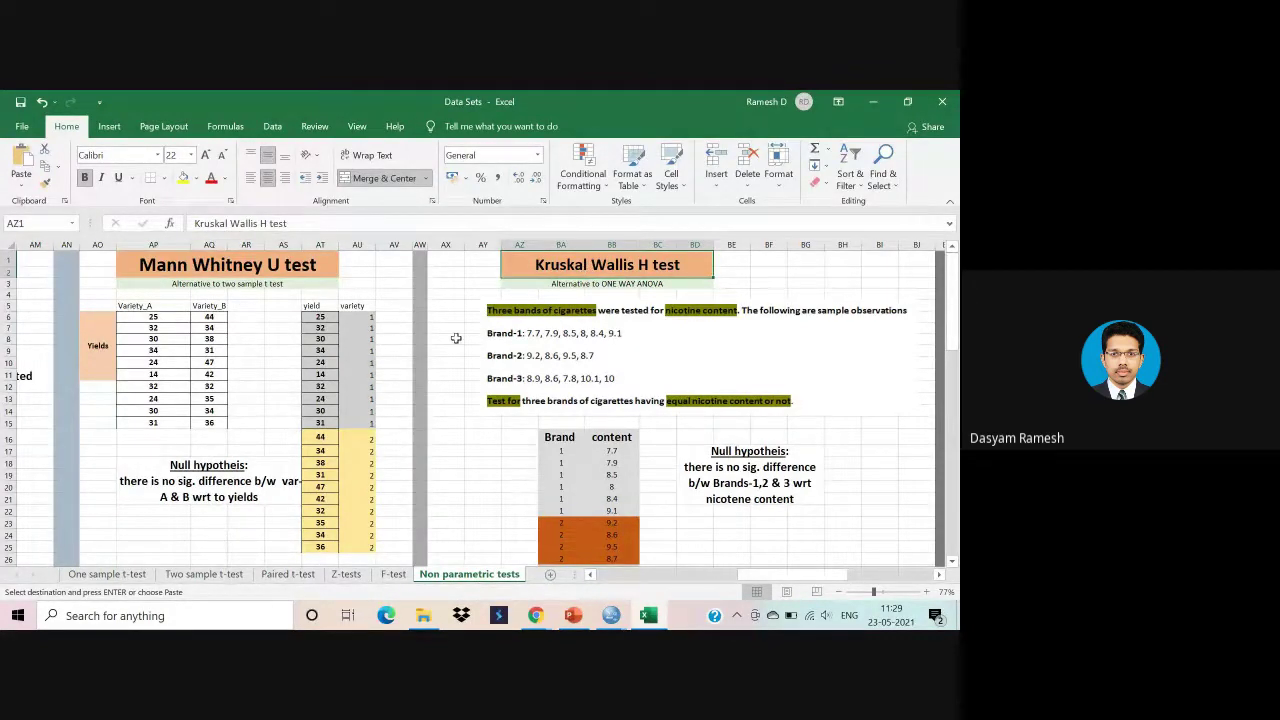
scroll(455, 338, right, 3)
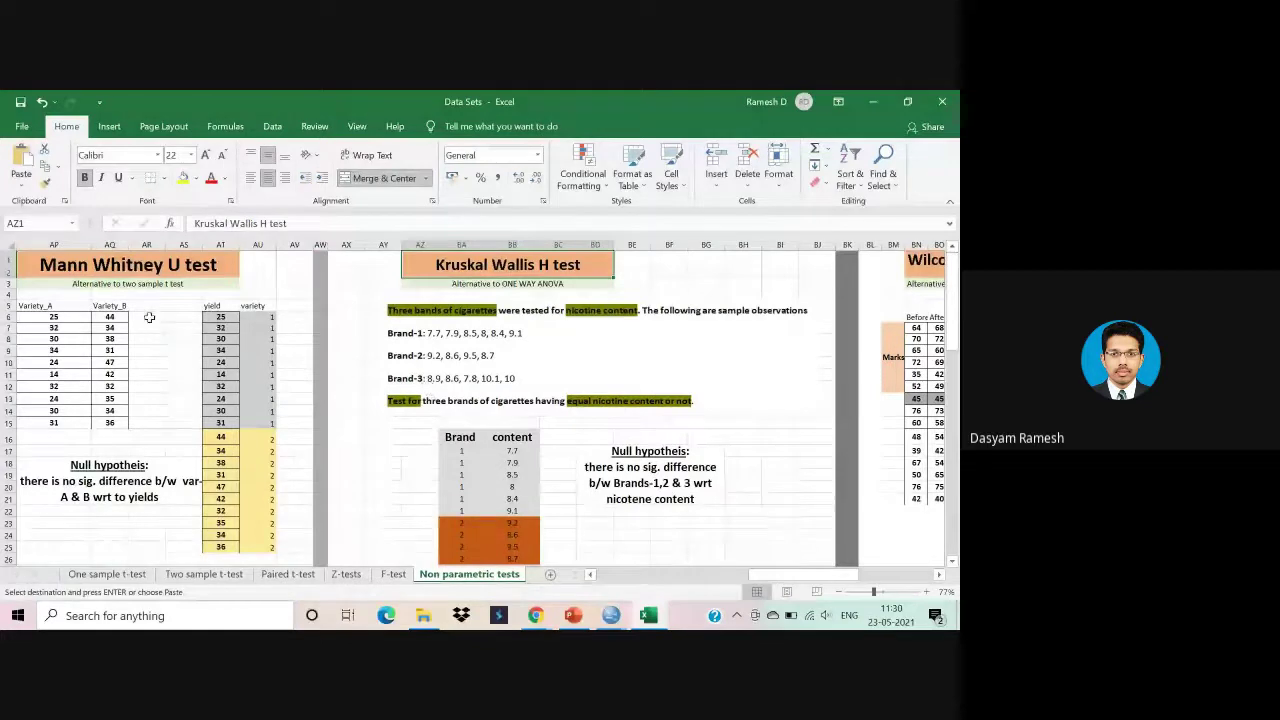
drag(148, 306, 147, 422)
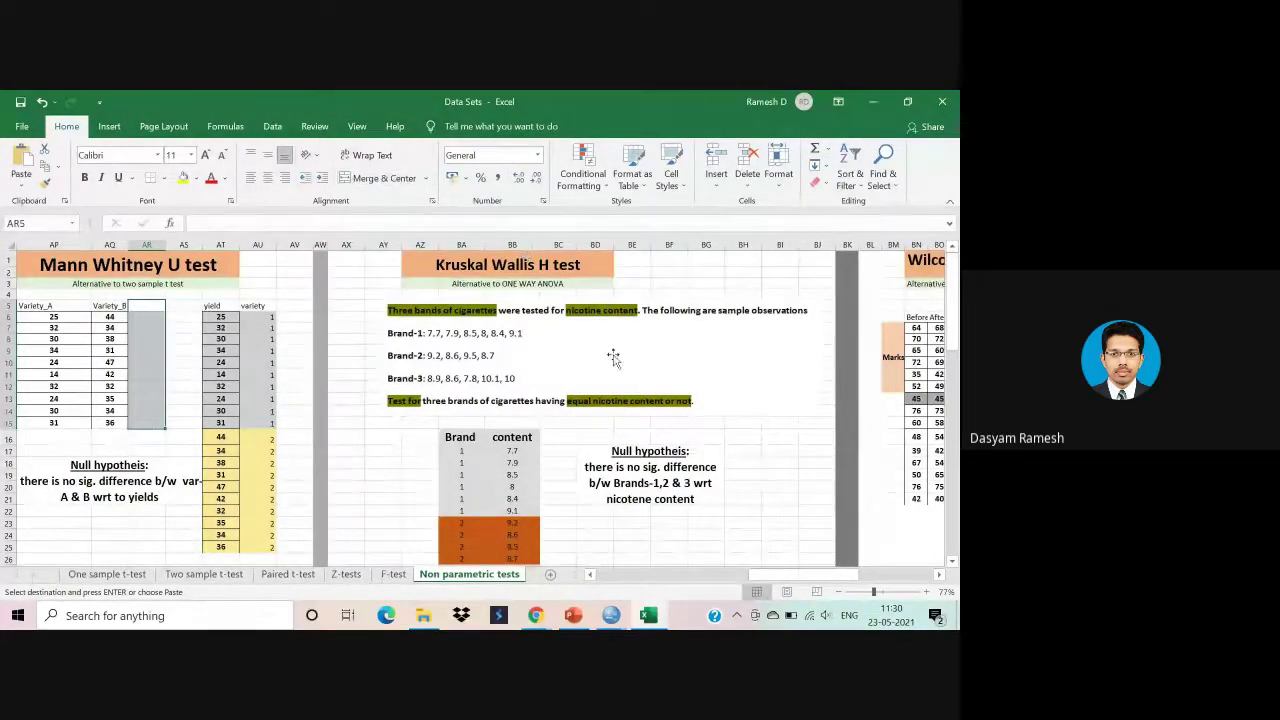
Examine the Kruskal Wallis H example with its stacked brand and content values and null hypothesis at a reduced sheet zoom.
click(808, 450)
scroll(801, 450, right, 3)
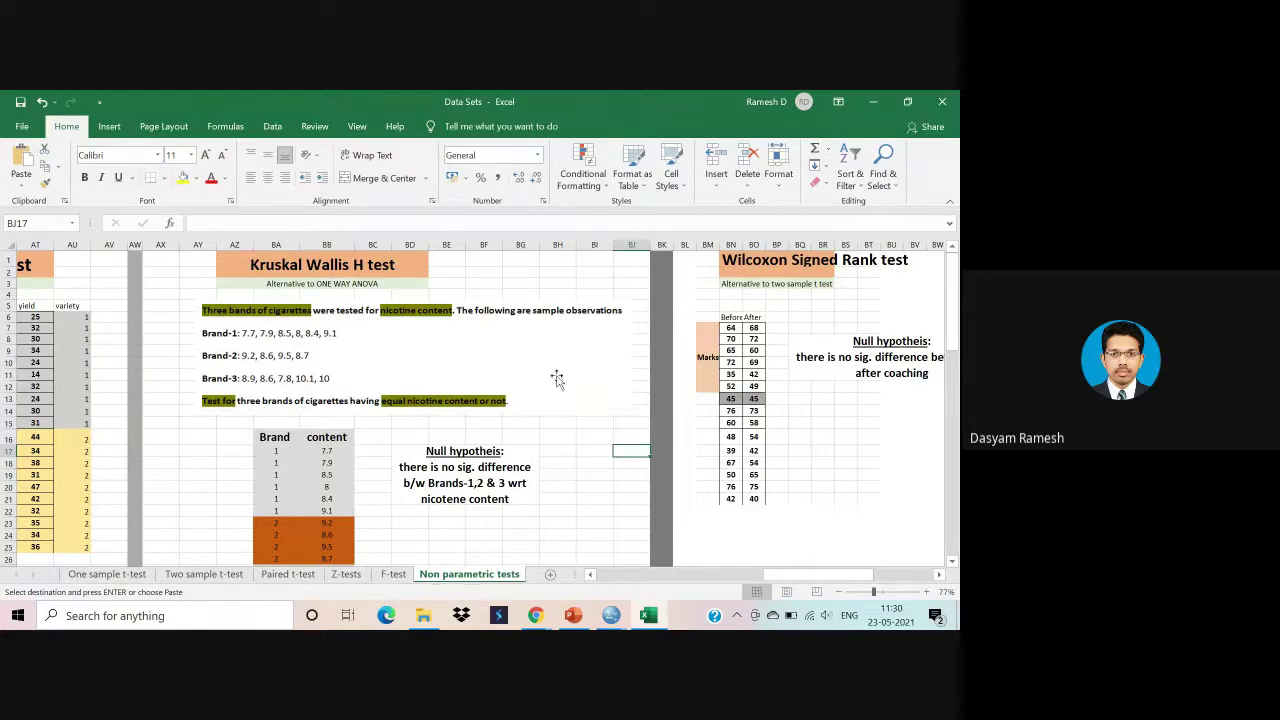
scroll(387, 425, down, 2)
scroll(387, 425, left, 2)
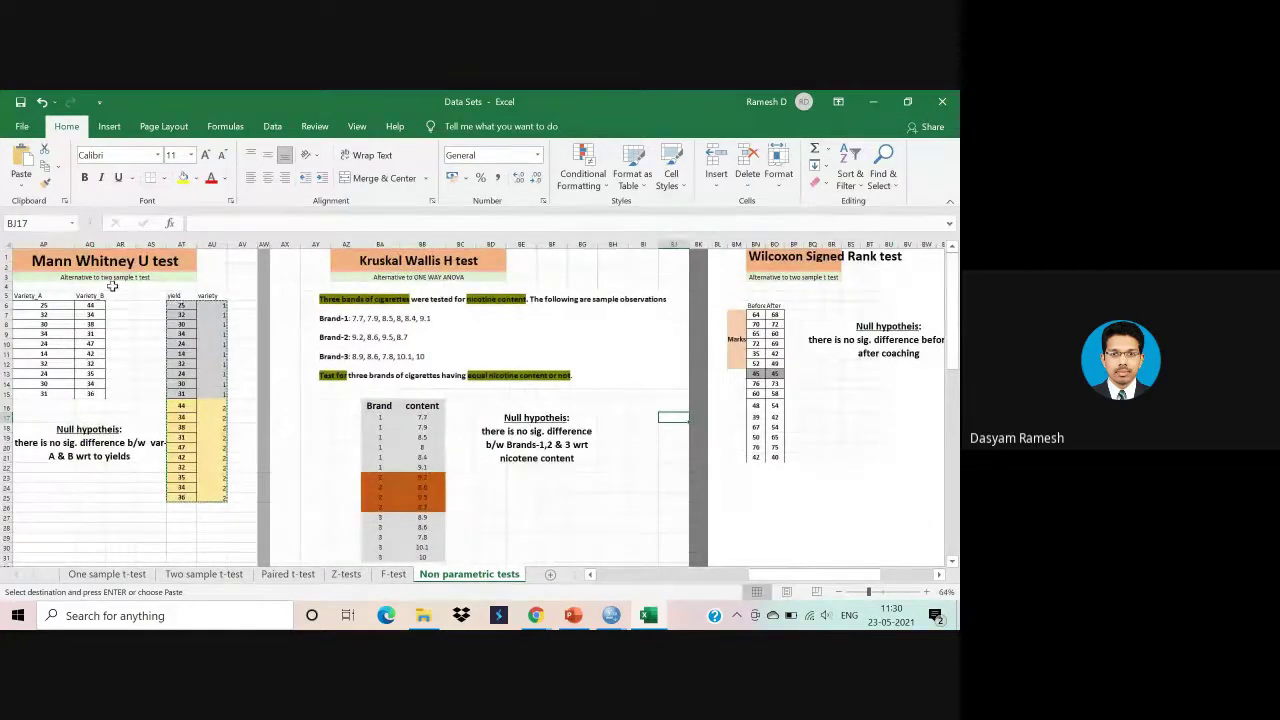
scroll(375, 398, down, 1)
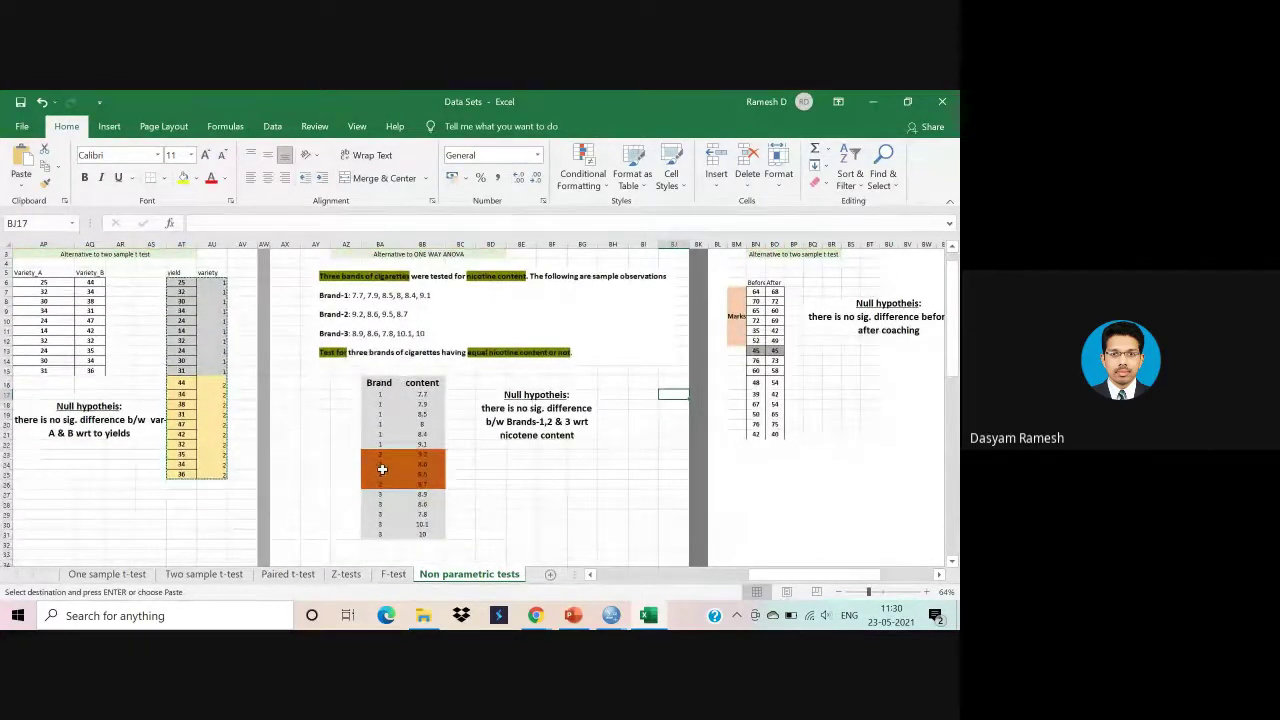
Copy the stacked brand and content values, without their headers, from the Kruskal Wallis H example in Excel.
click(426, 382)
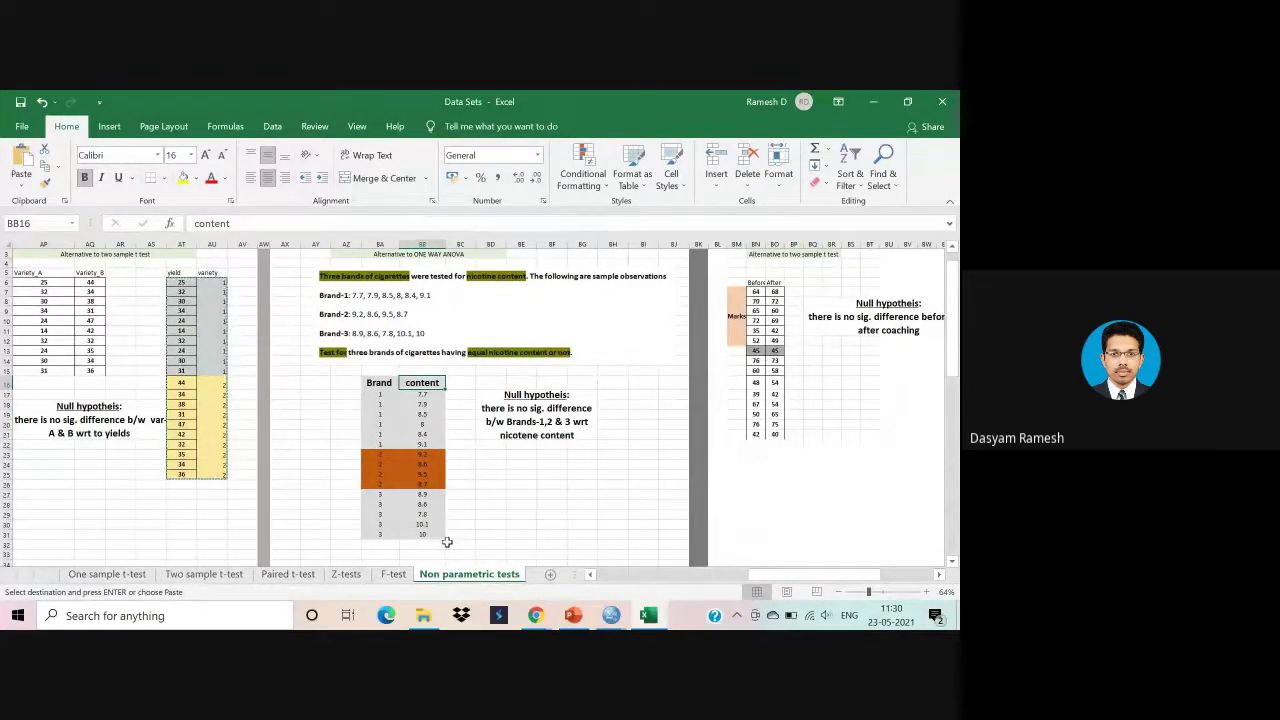
click(565, 482)
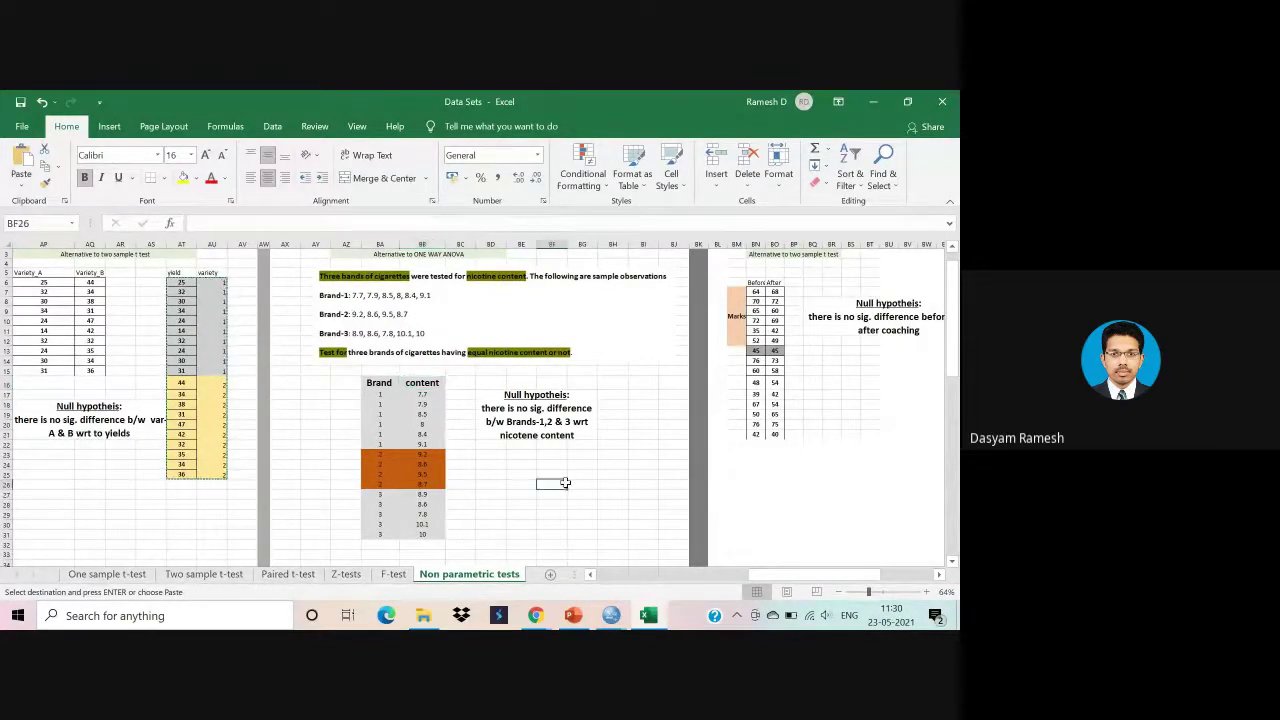
scroll(362, 426, up, 1)
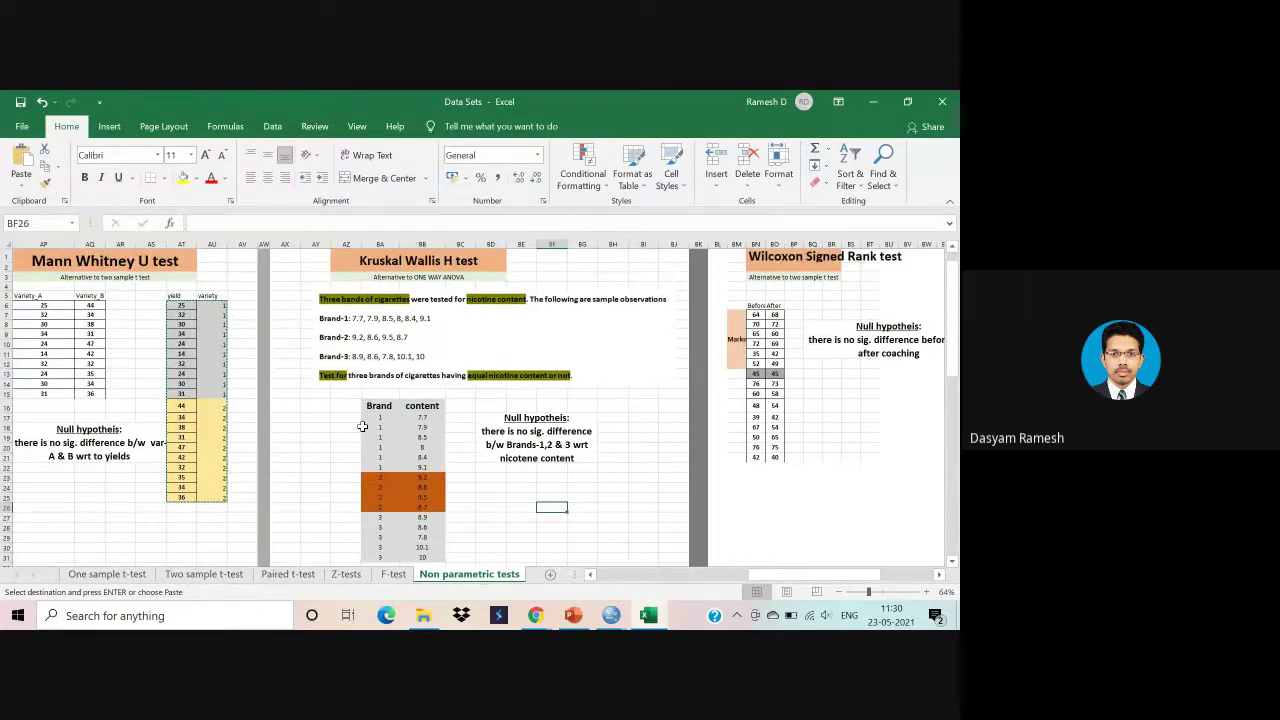
drag(378, 422, 427, 527)
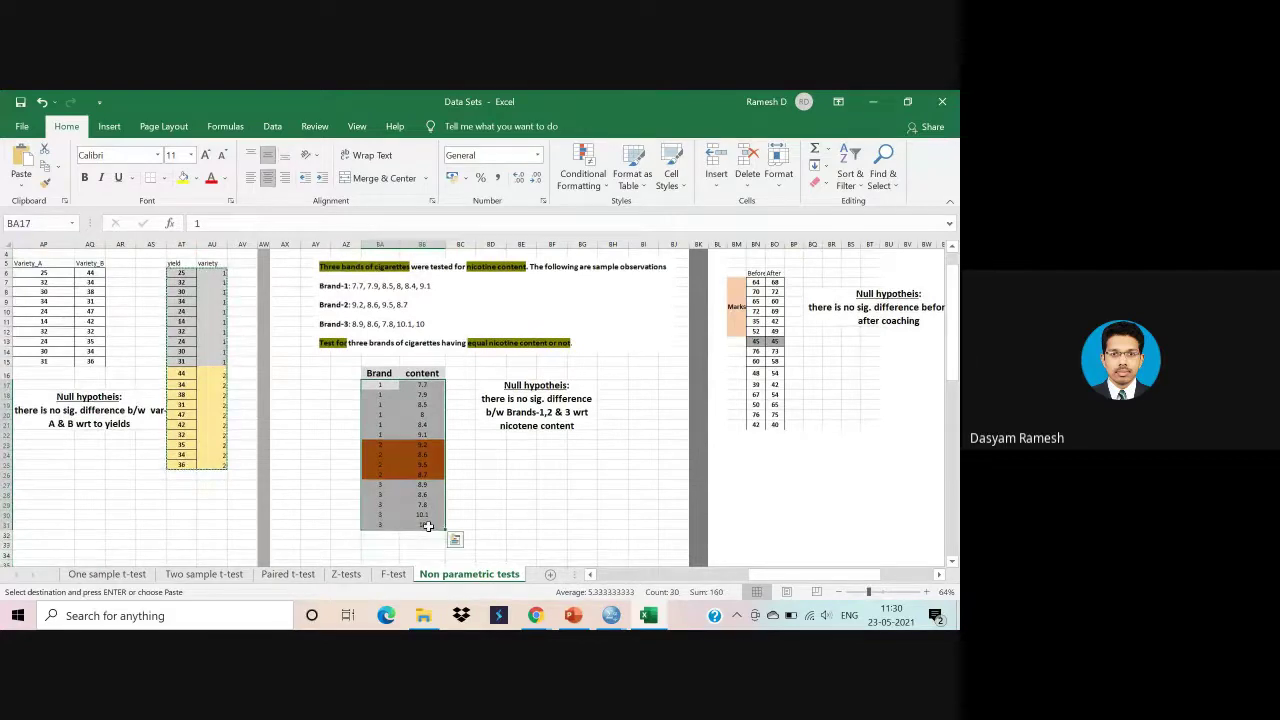
key(ctrl+c)
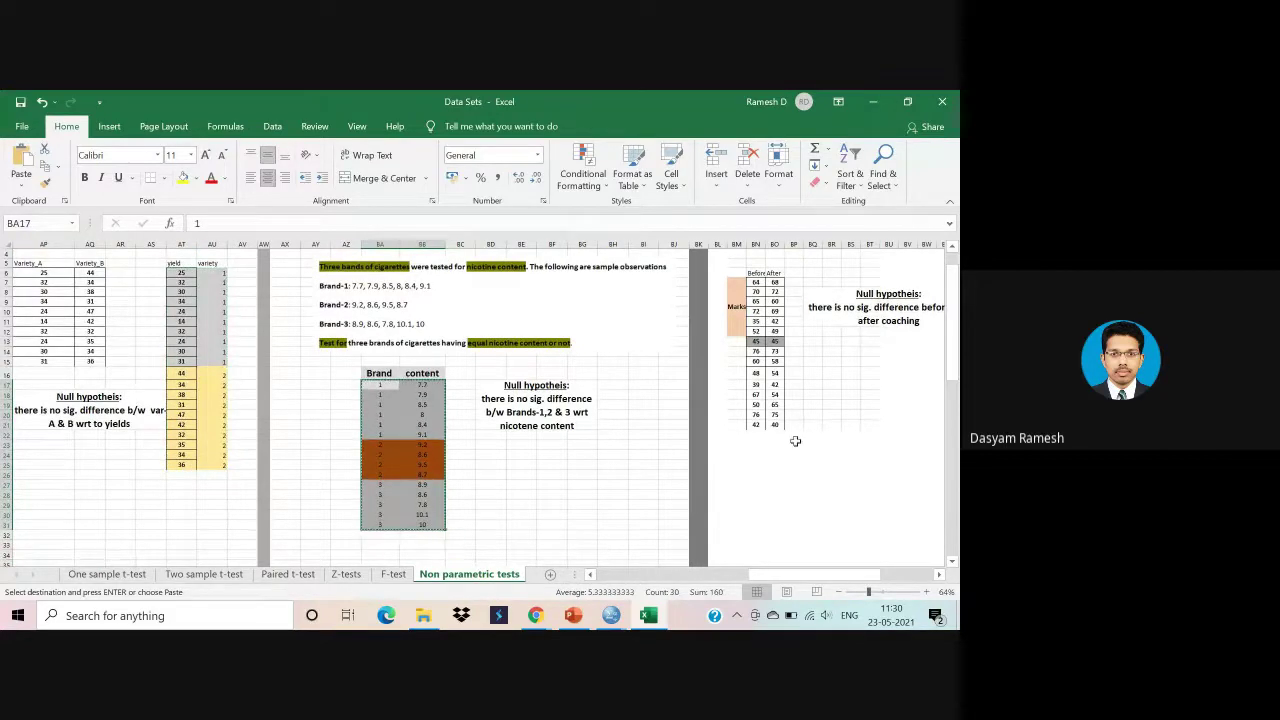
Reduce the Excel window to a size that keeps the Kruskal Wallis data visible, and close the Mann-Whitney output in SPSS without saving.
click(918, 101)
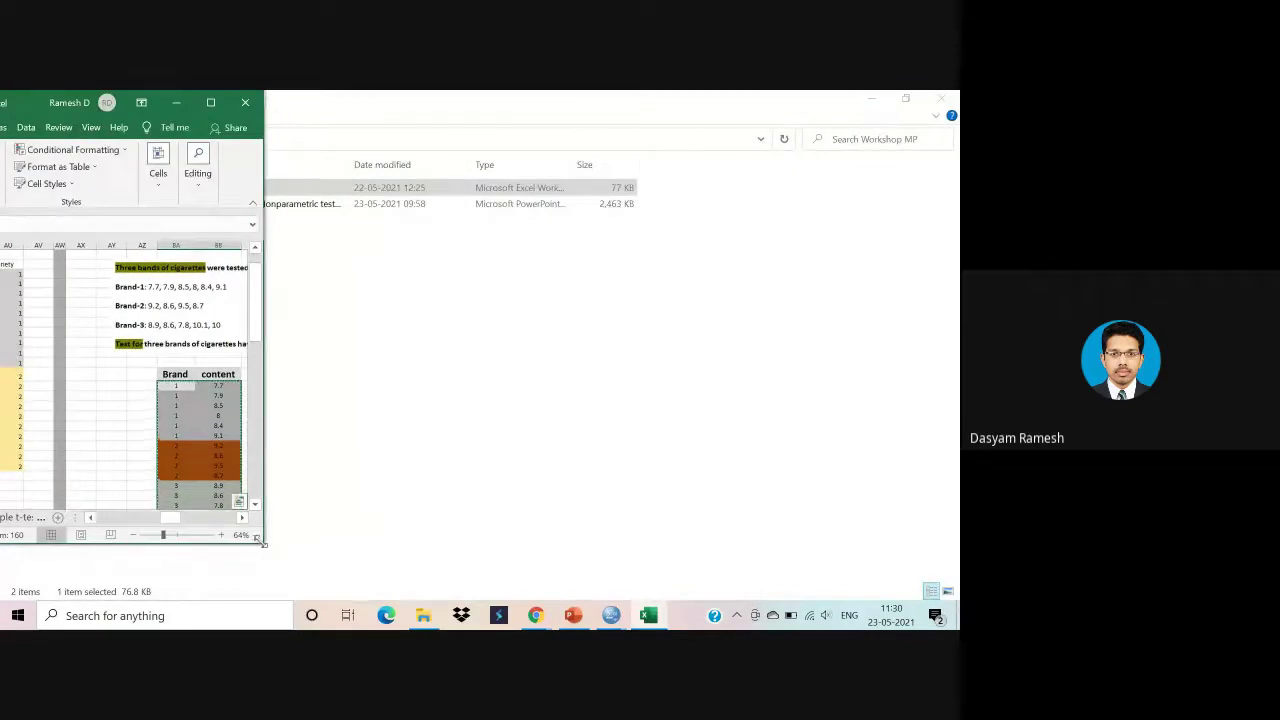
drag(266, 544, 404, 582)
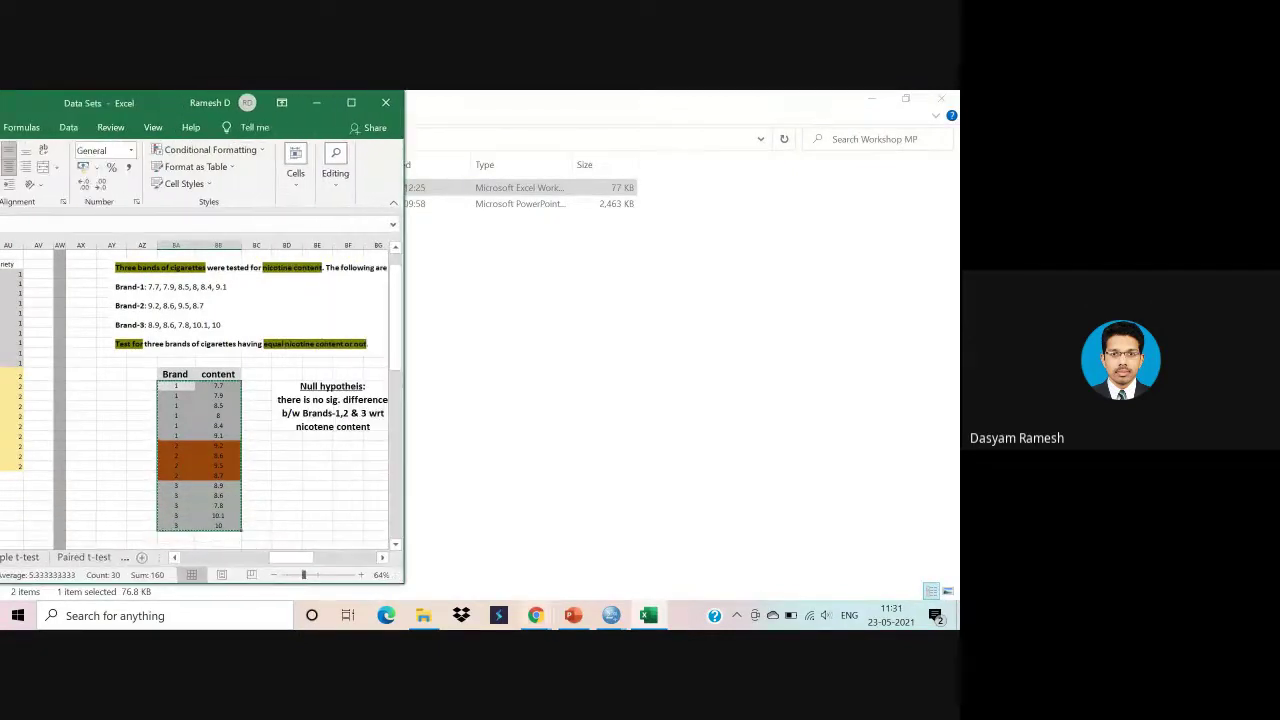
click(611, 615)
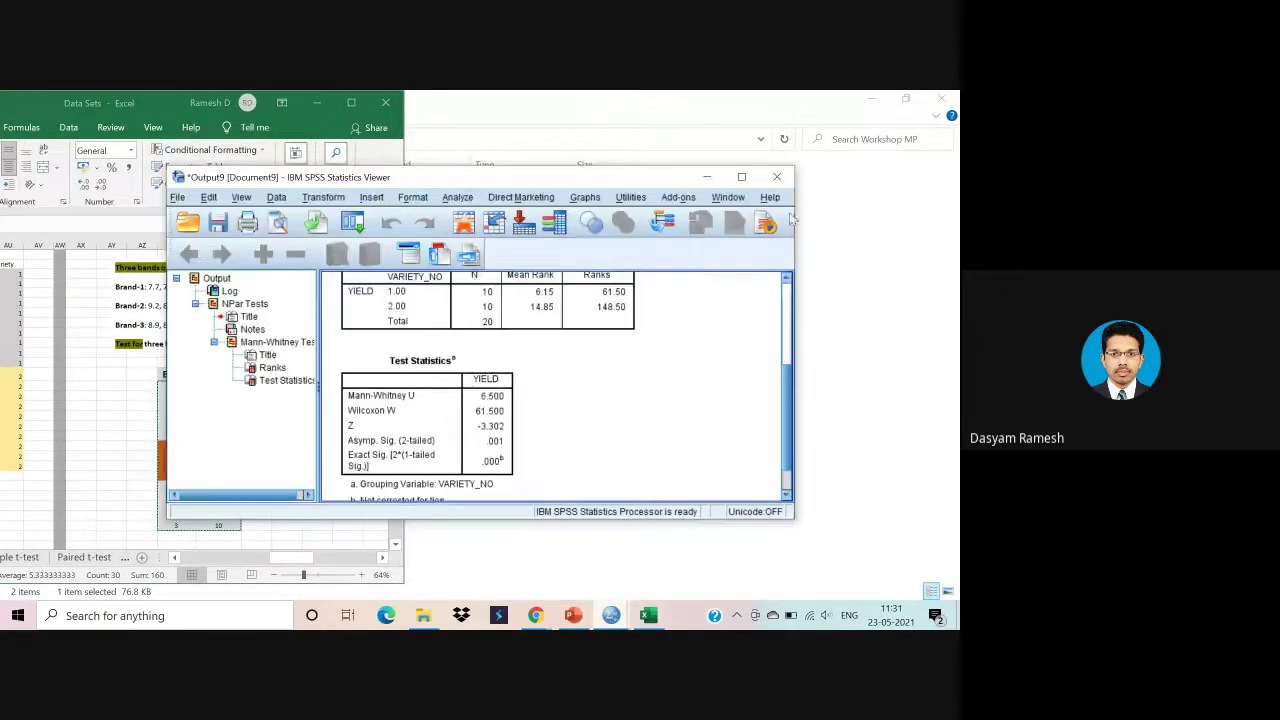
click(776, 177)
click(479, 371)
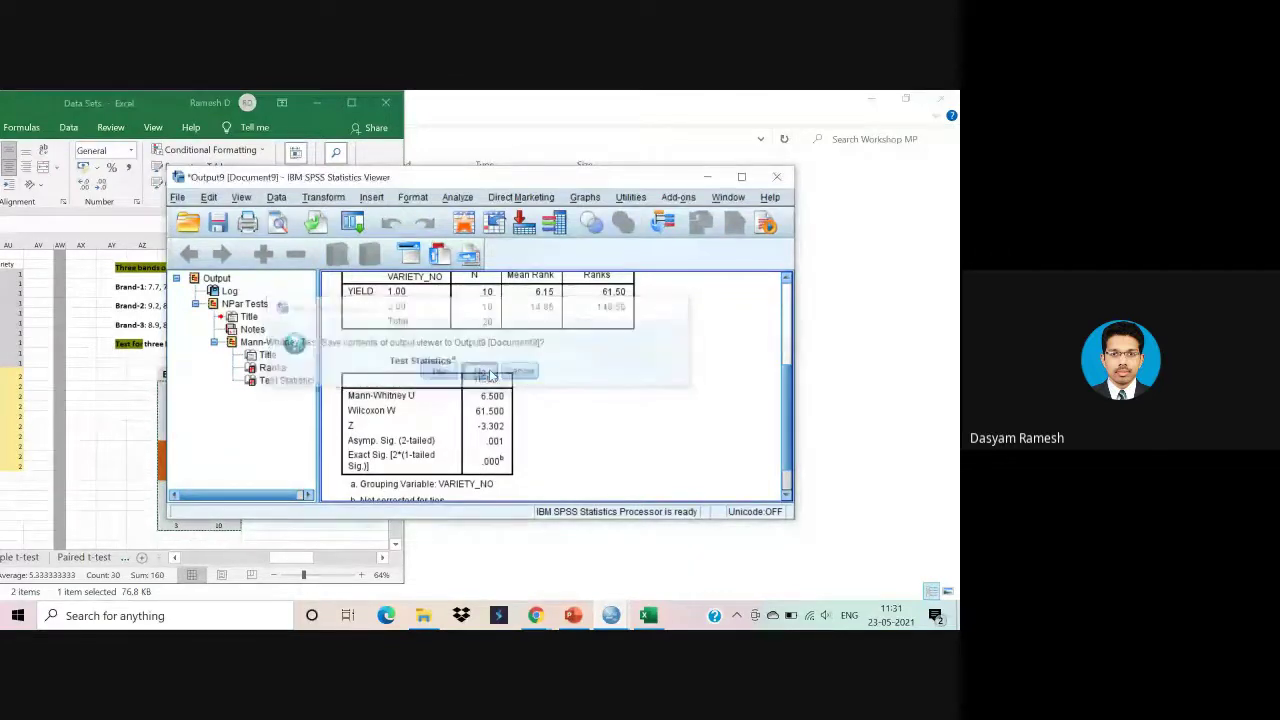
Replace the YIELD and variety columns in the SPSS Data Editor with the copied brand and content values.
click(614, 618)
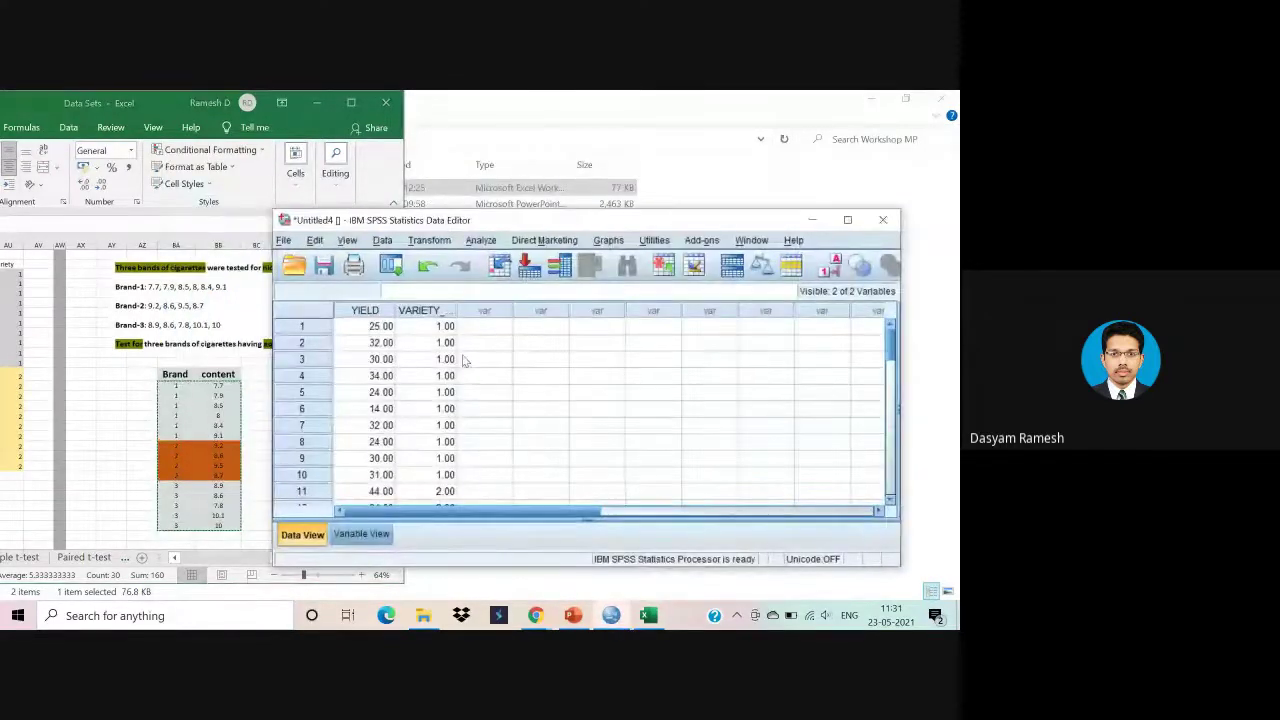
click(364, 325)
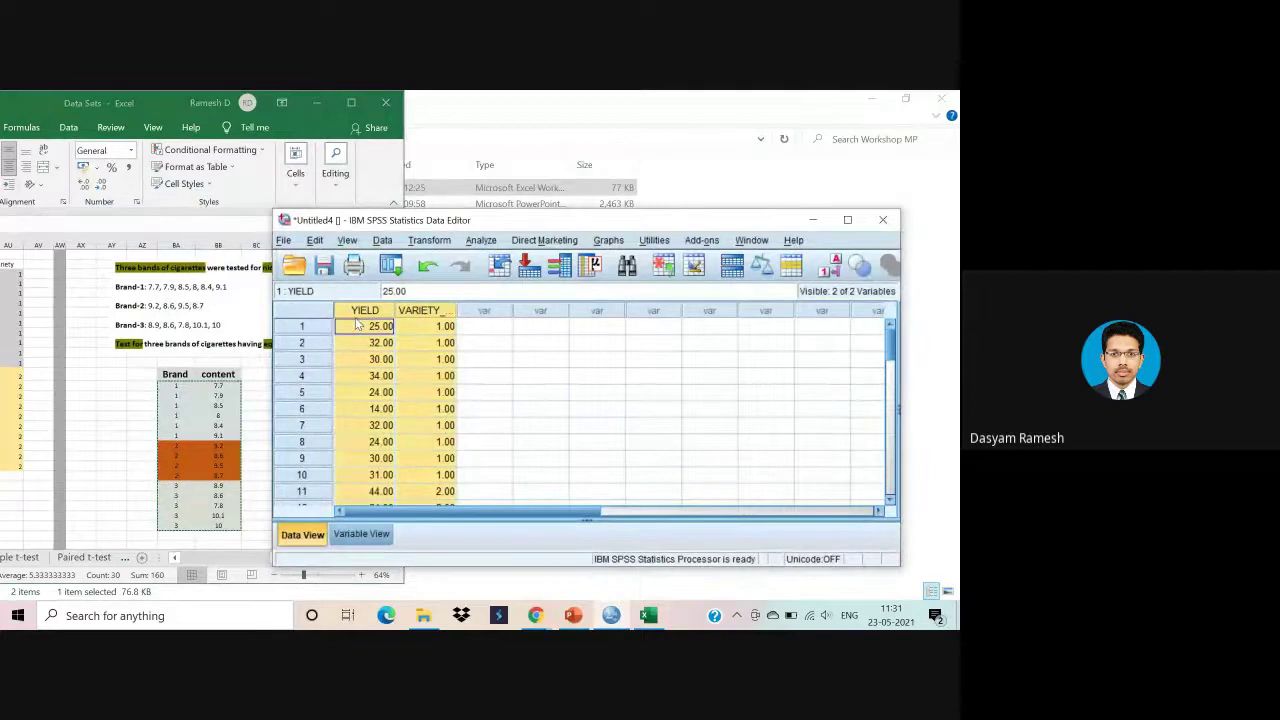
right_click(365, 312)
click(398, 386)
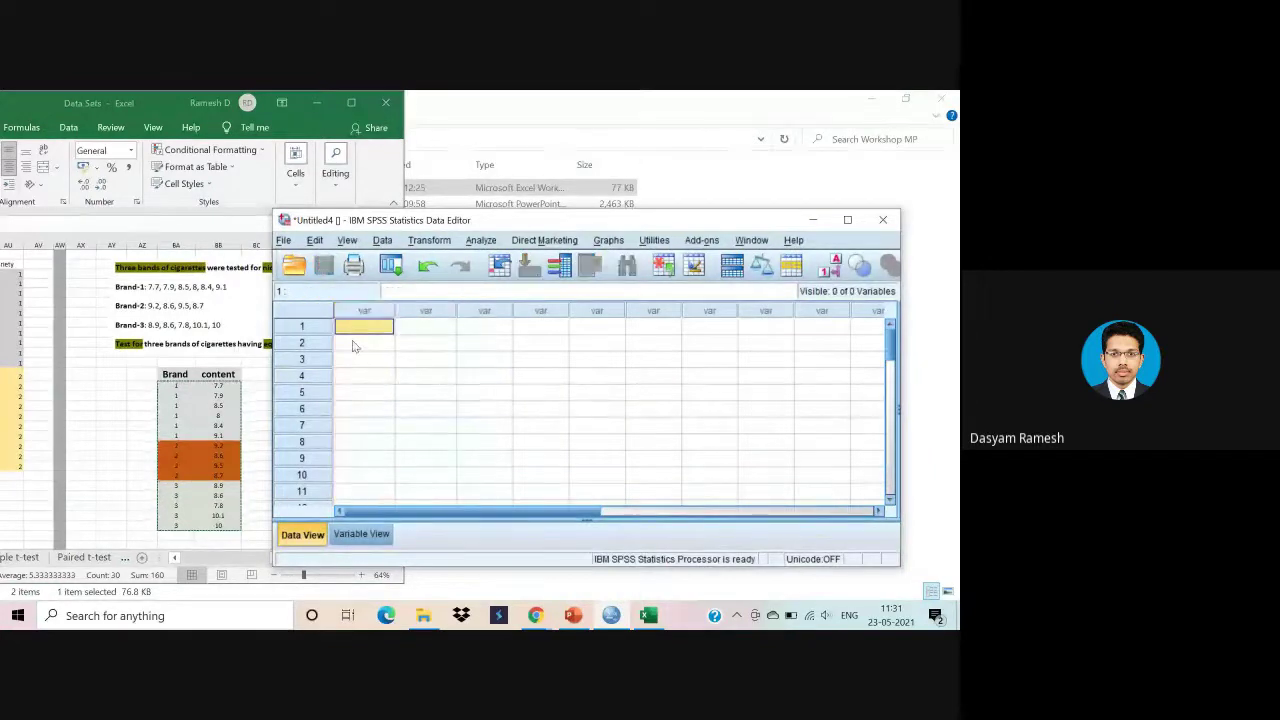
key(ctrl+v)
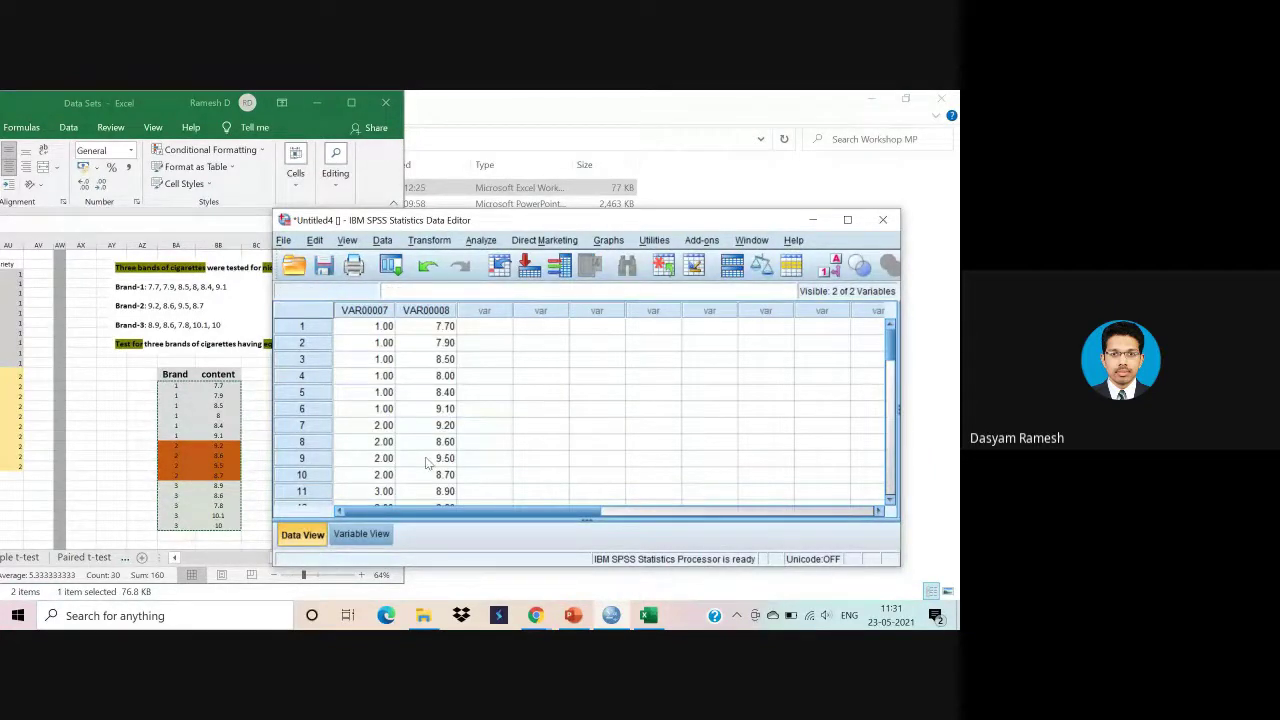
Name the first variable BRAND with 0 decimals and the second CONTENT, and return to the data values.
click(378, 536)
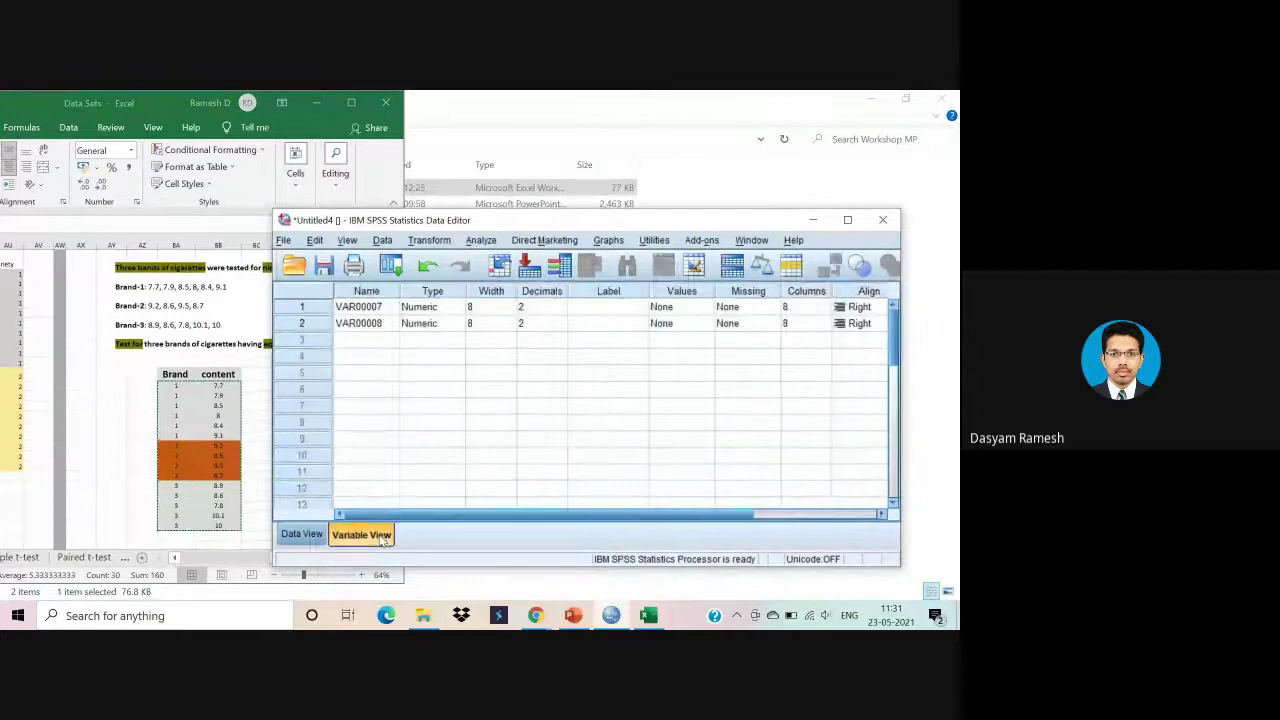
click(313, 535)
click(360, 535)
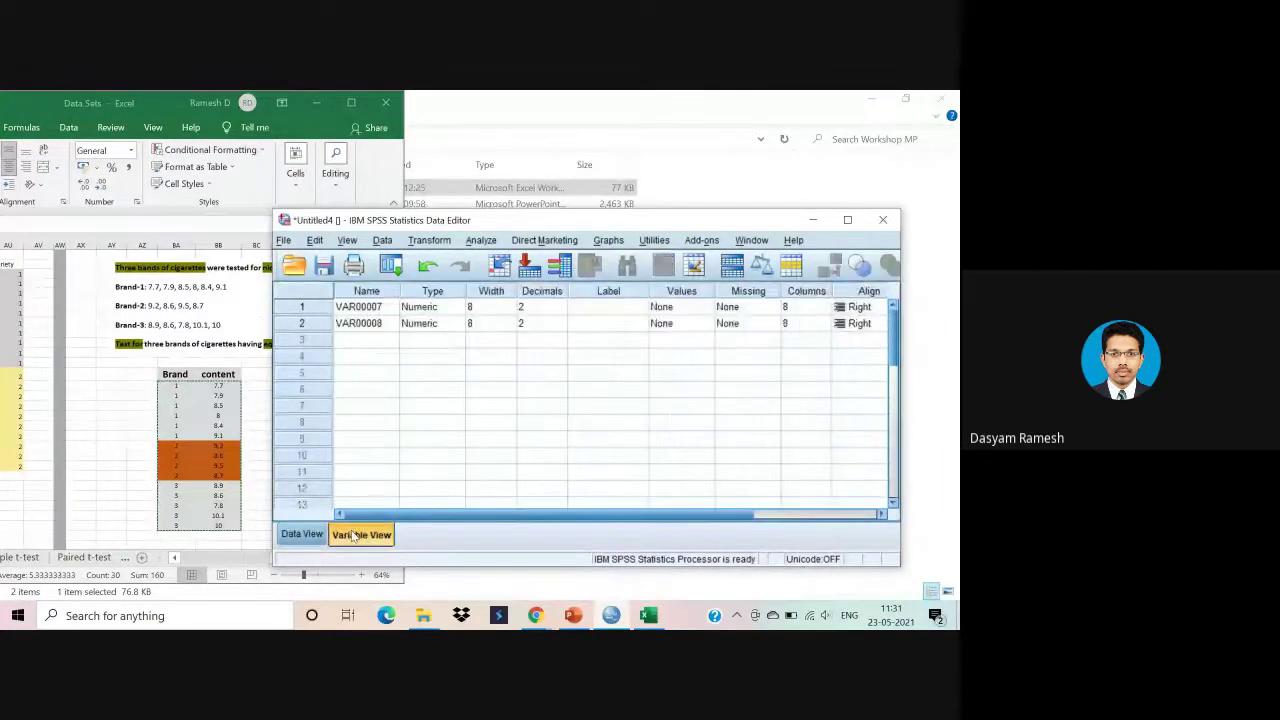
click(557, 308)
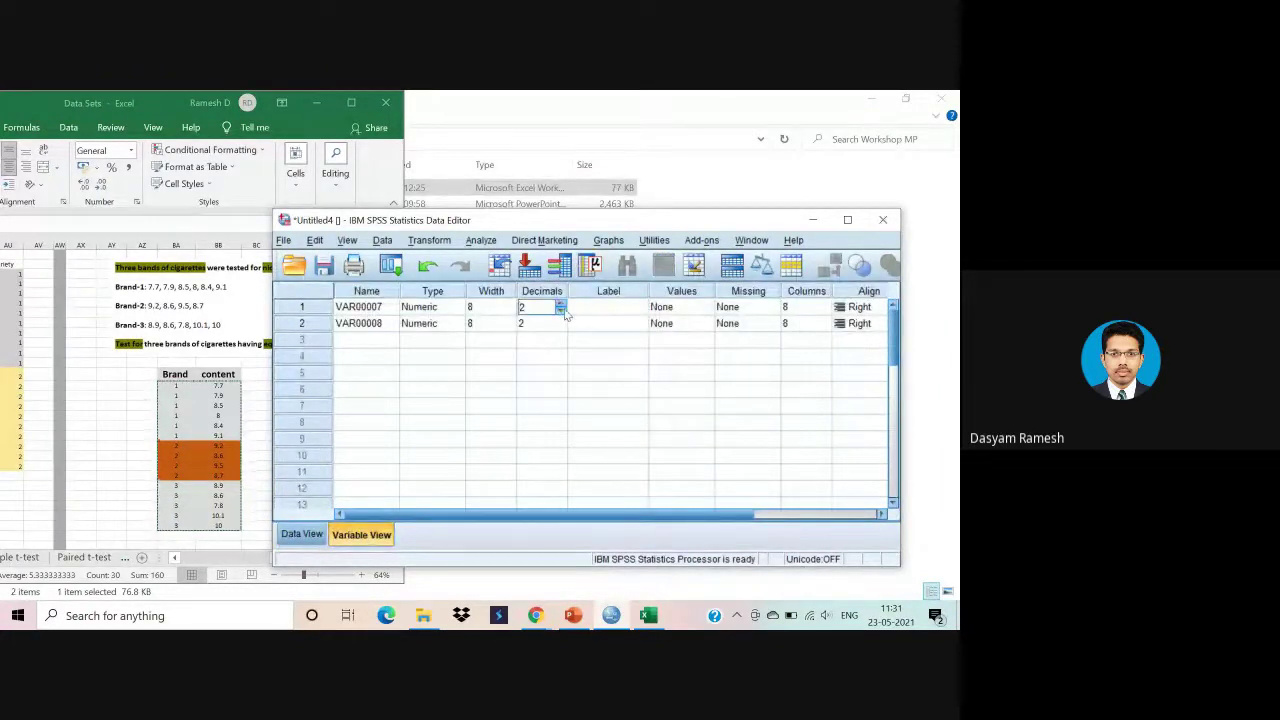
click(372, 309)
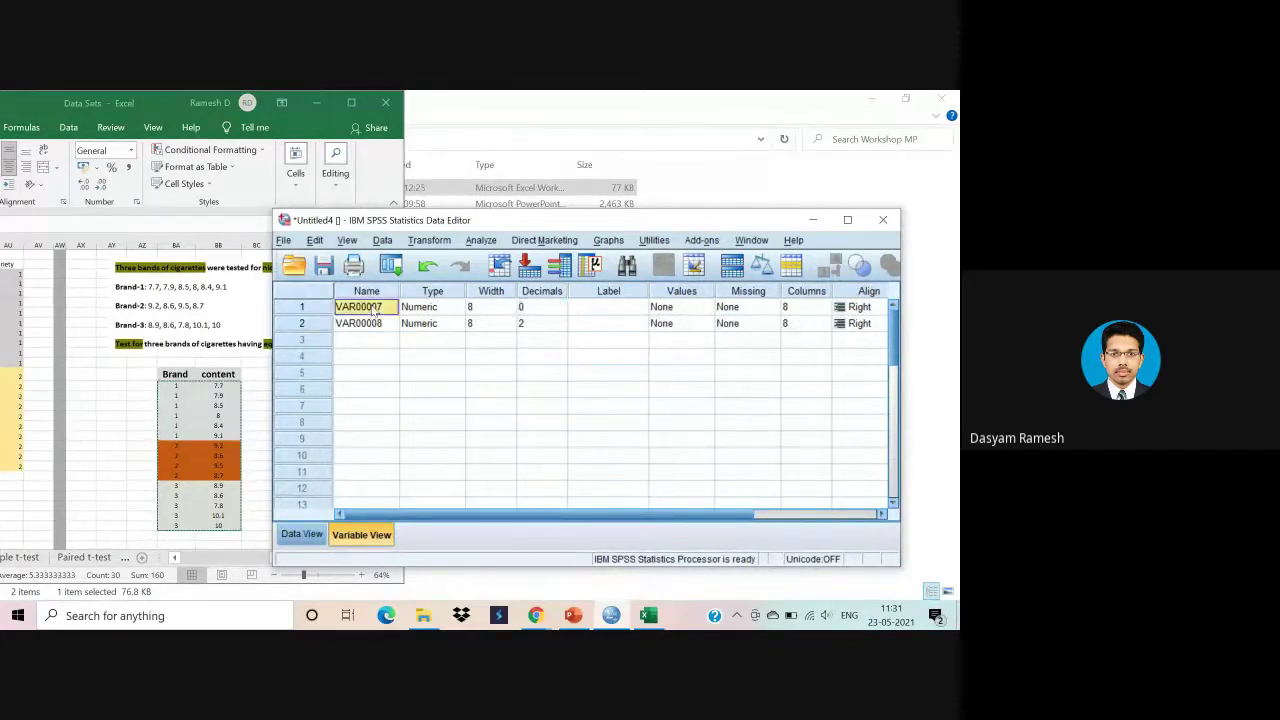
text(BRAND)
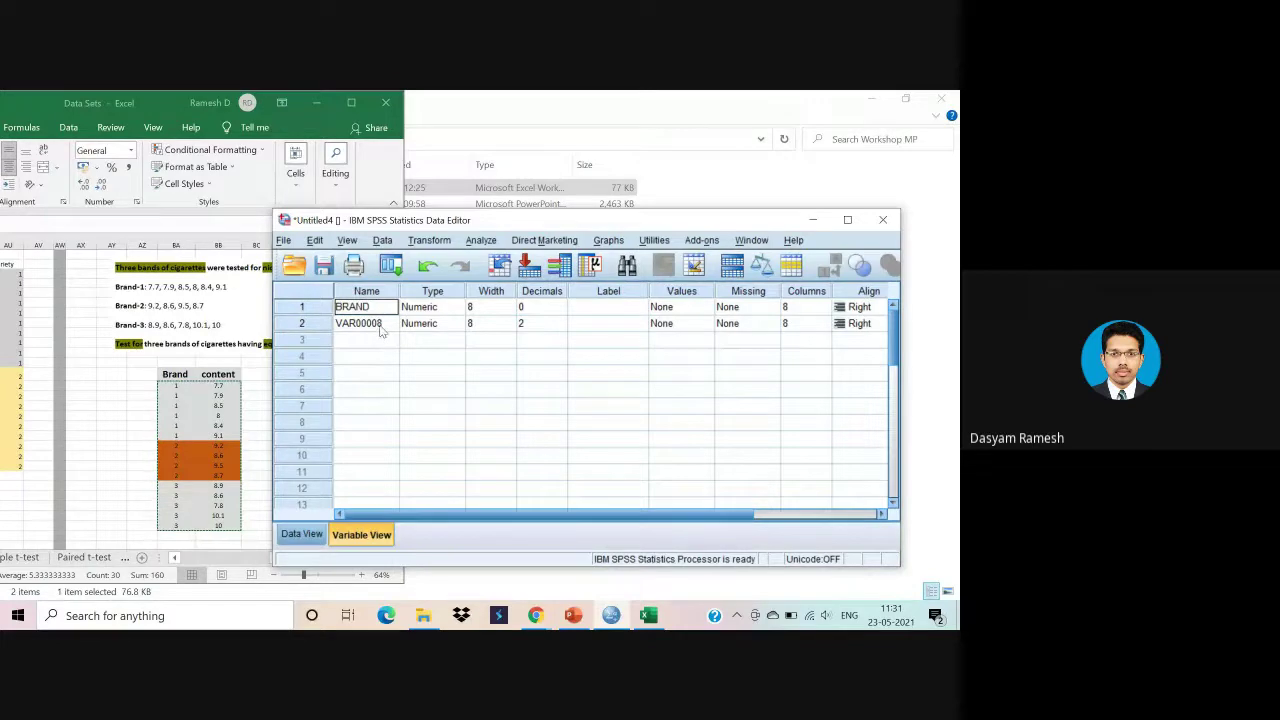
click(380, 326)
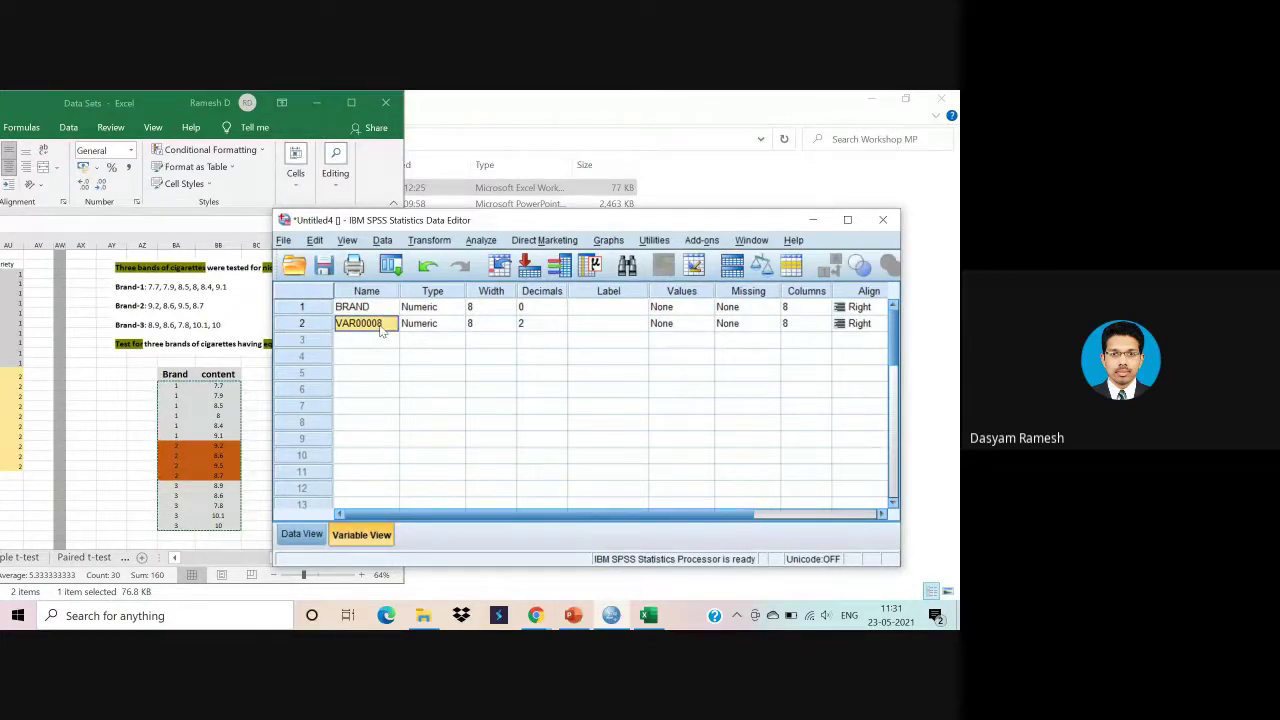
text(CONTENT)
click(302, 533)
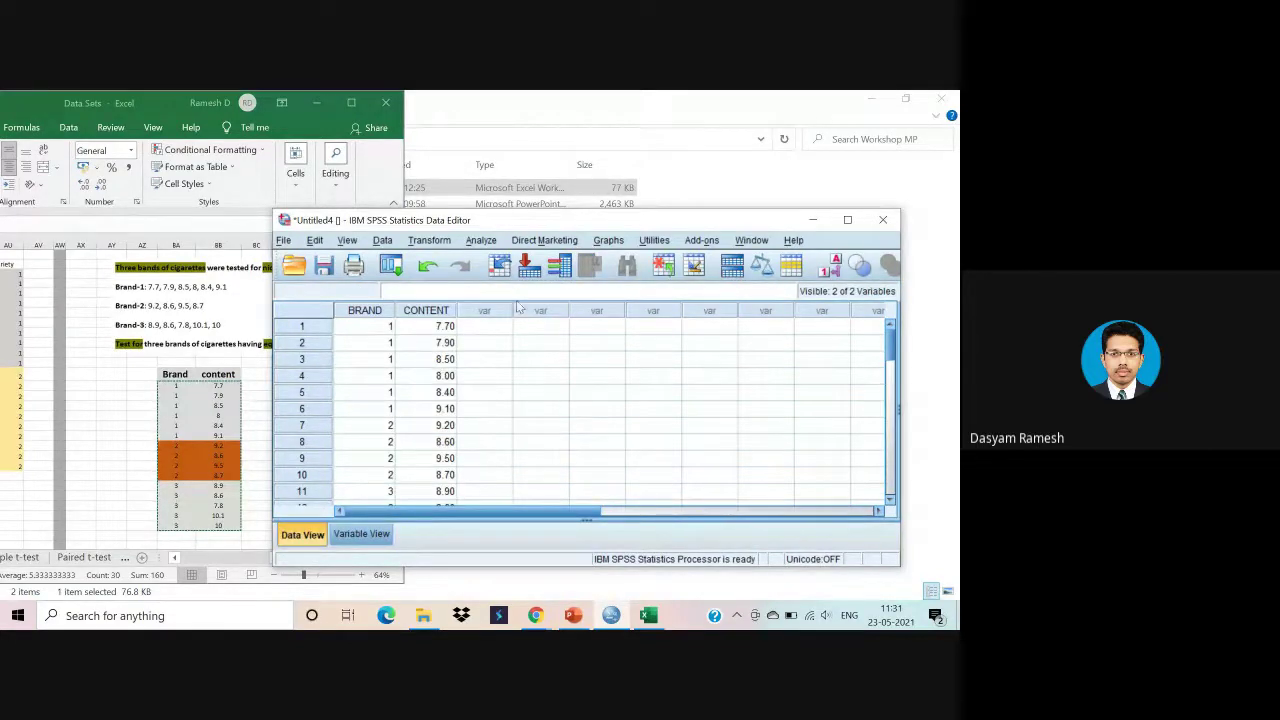
Place the Data Editor beside the Excel sheet and compare the Kruskal Wallis H example with the Mann Whitney U layout.
drag(585, 228, 677, 129)
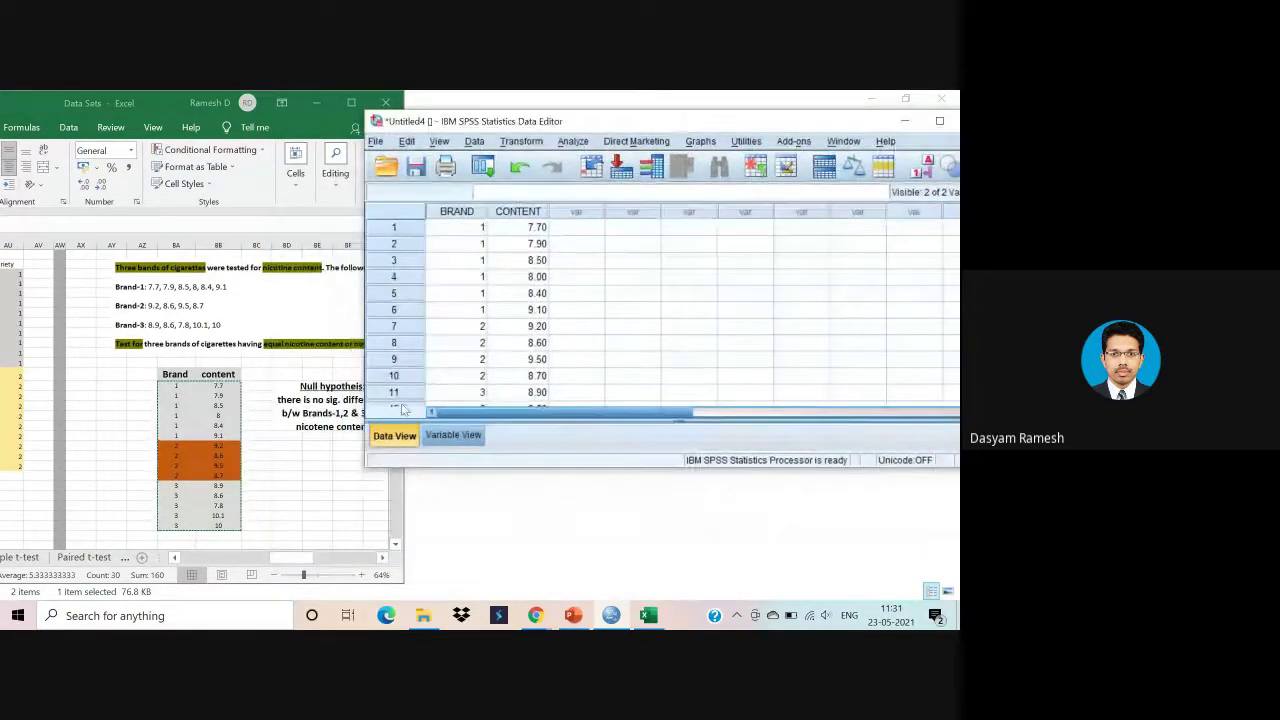
click(352, 437)
scroll(335, 432, up, 1)
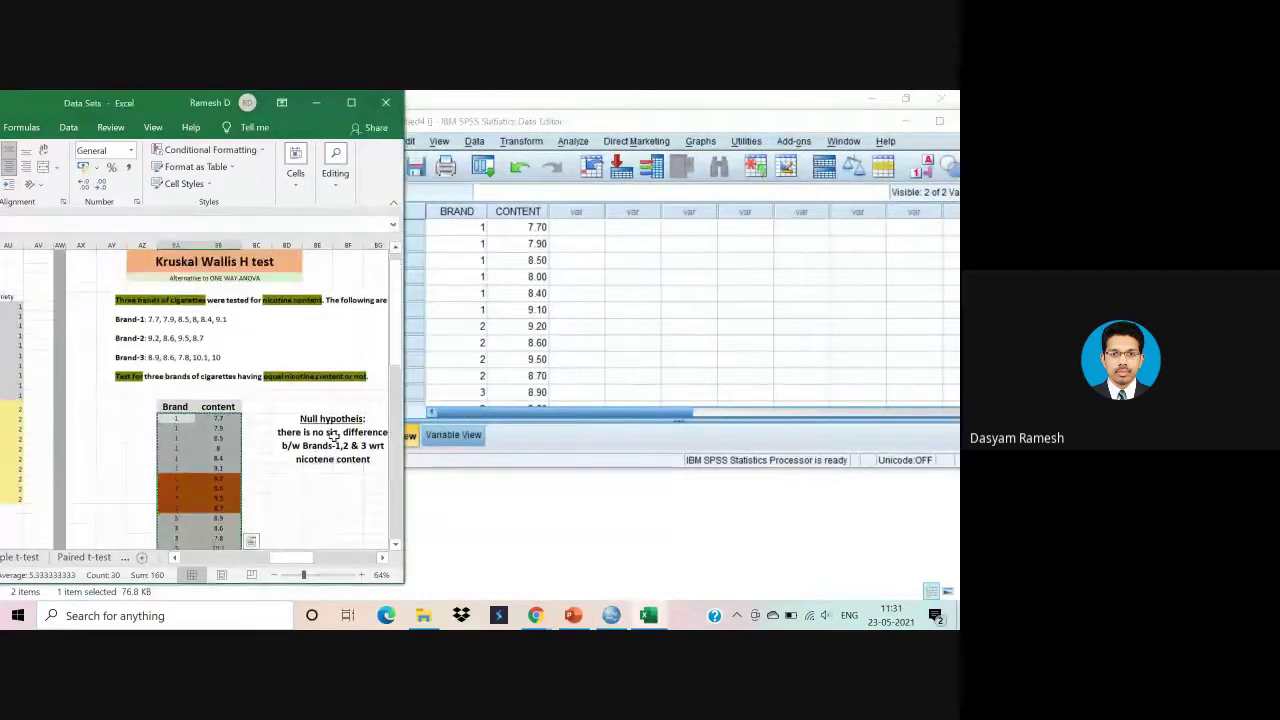
click(580, 145)
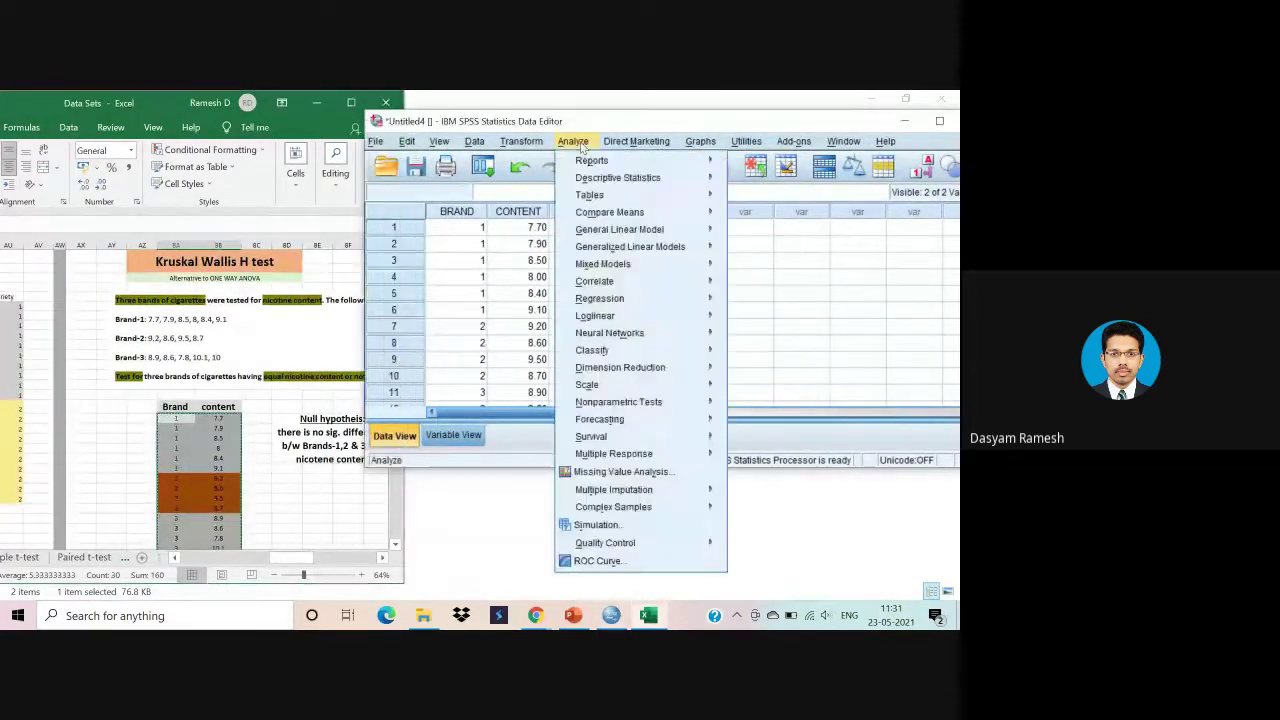
click(157, 386)
scroll(157, 390, left, 3)
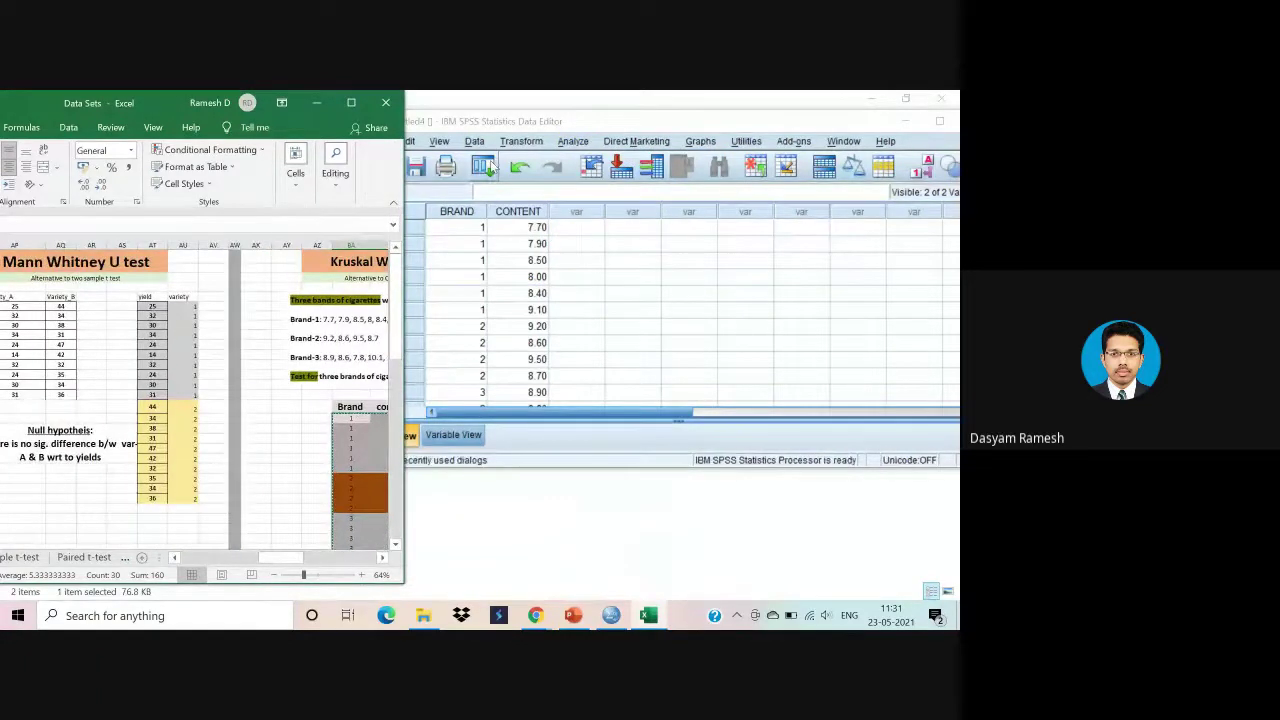
click(560, 147)
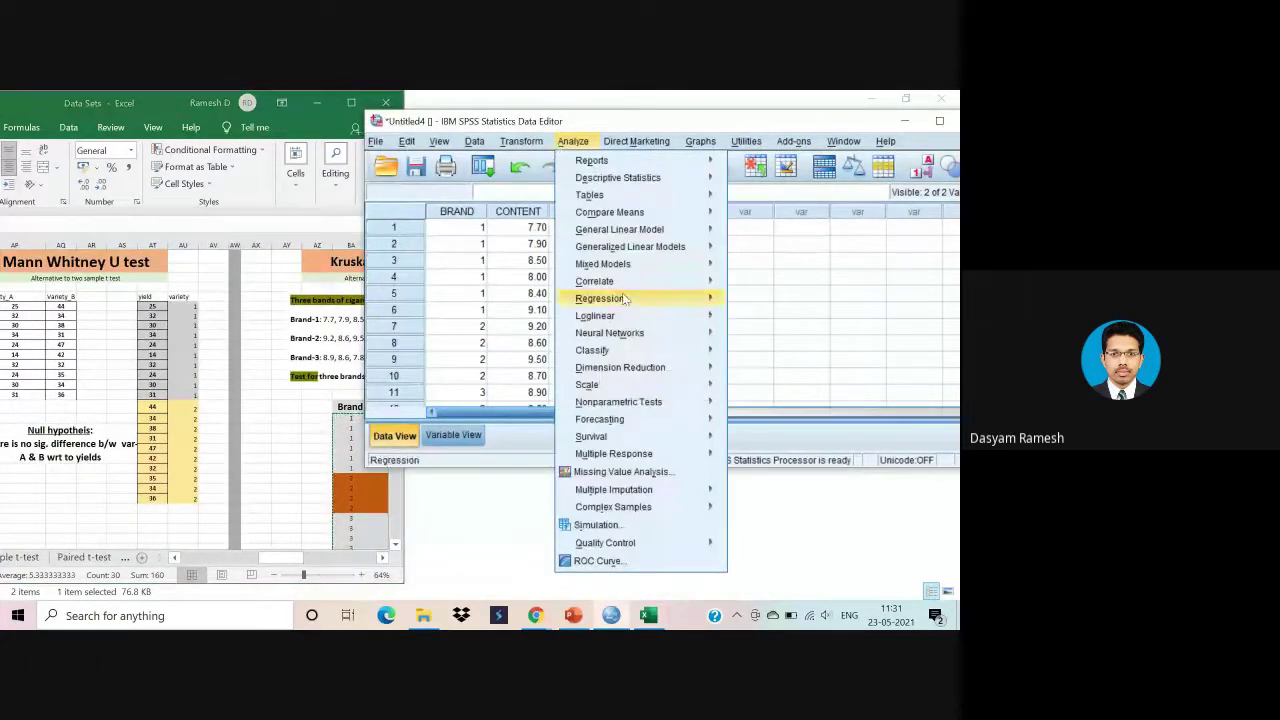
mouse_move(623, 298)
mouse_move(668, 401)
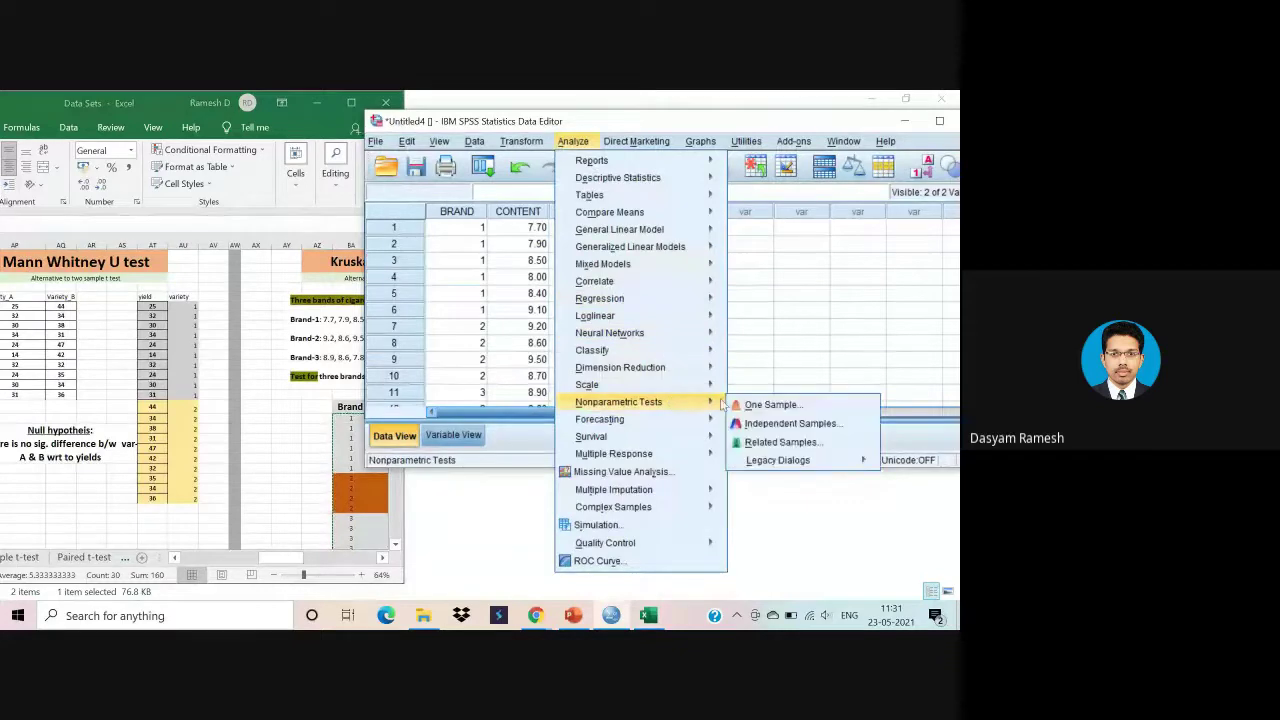
mouse_move(816, 462)
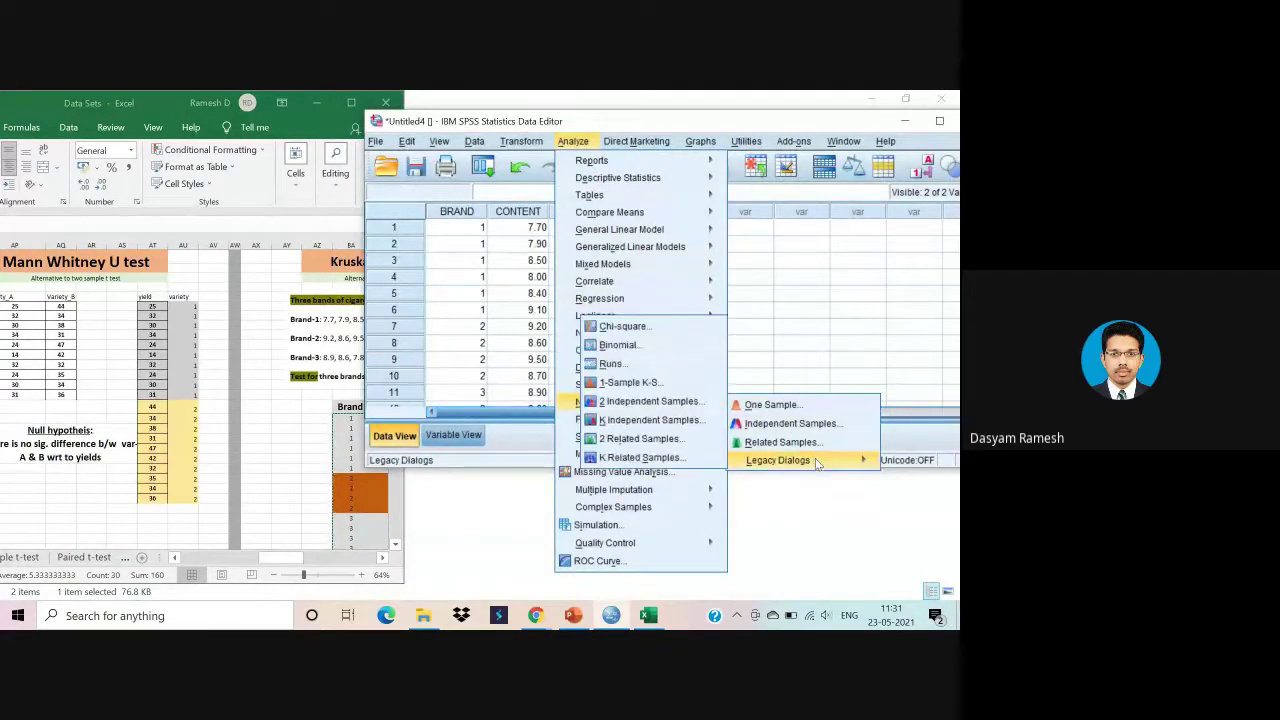
mouse_move(700, 141)
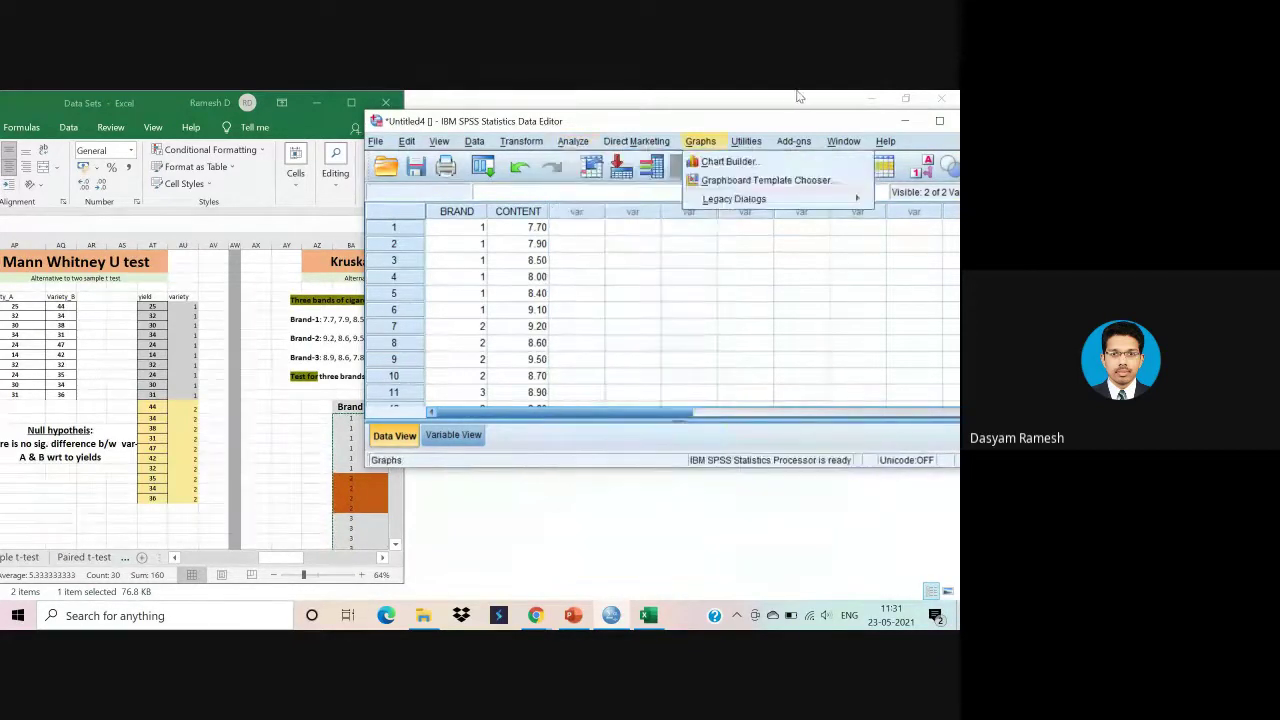
Open the legacy K Independent Samples test and assign CONTENT as the test variable and BRAND as the grouping variable for Kruskal-Wallis H.
drag(790, 120, 707, 116)
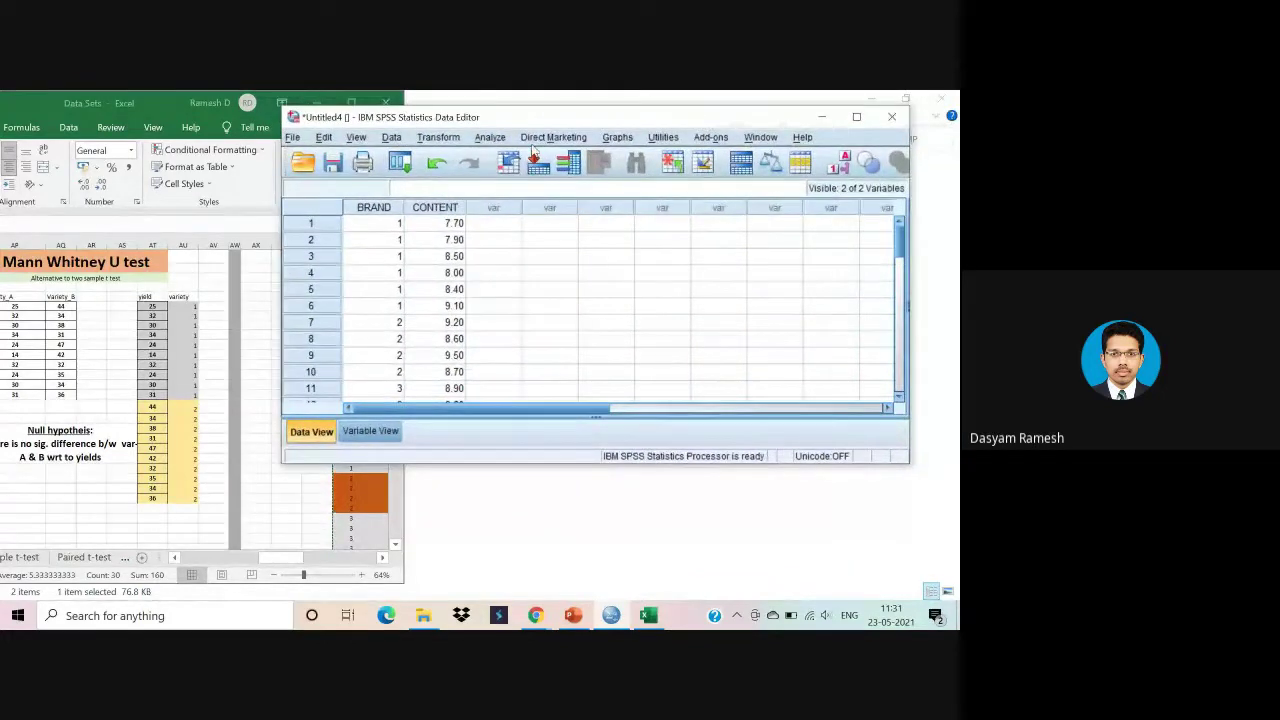
click(489, 137)
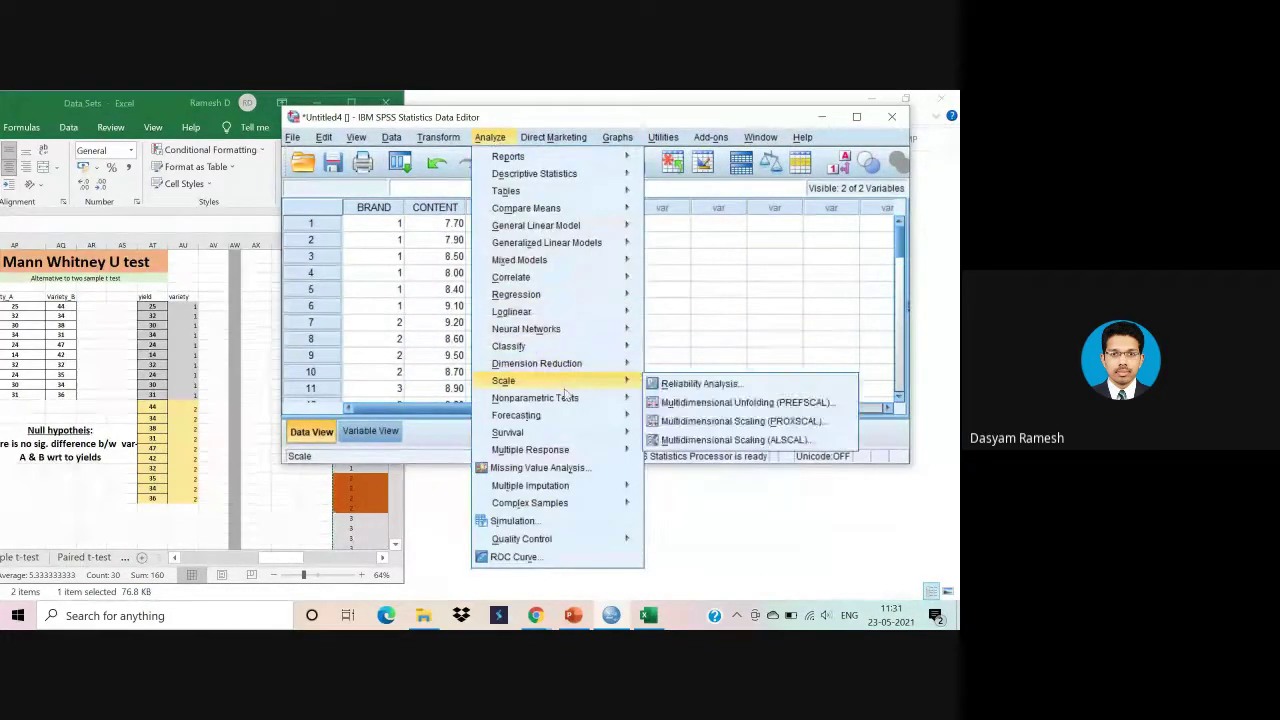
mouse_move(566, 398)
mouse_move(757, 461)
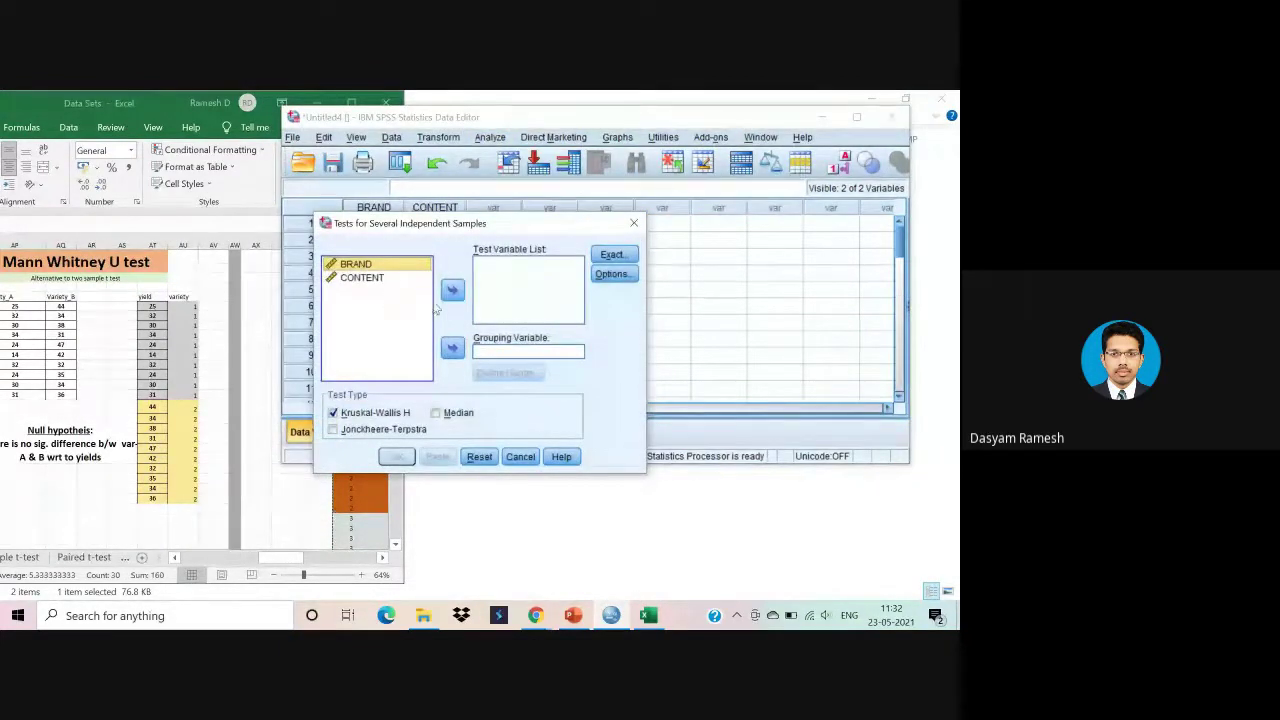
click(366, 278)
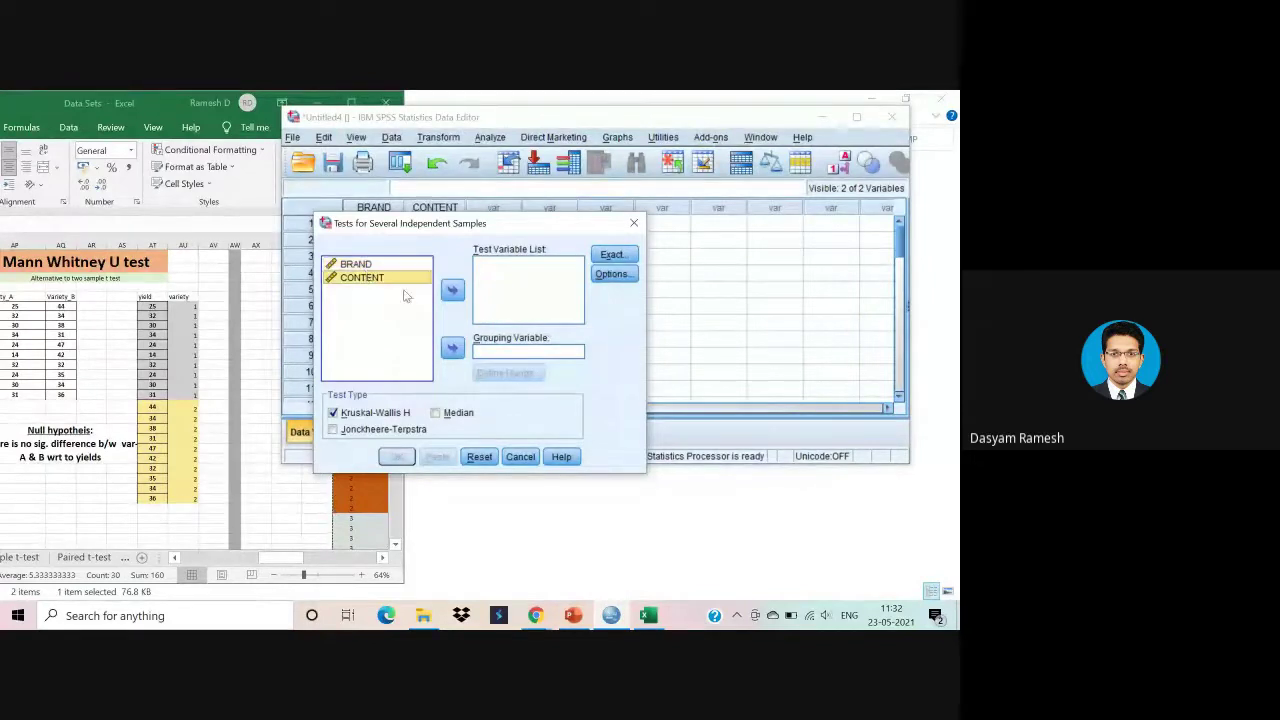
click(452, 291)
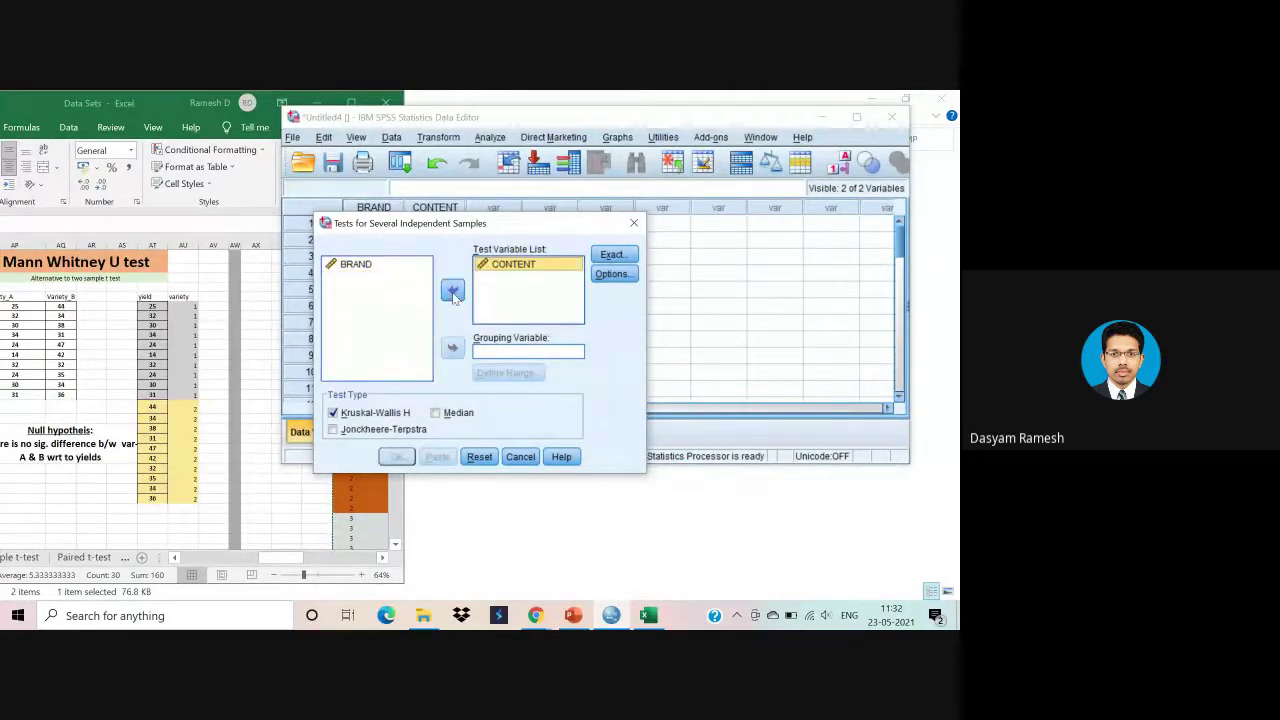
click(373, 266)
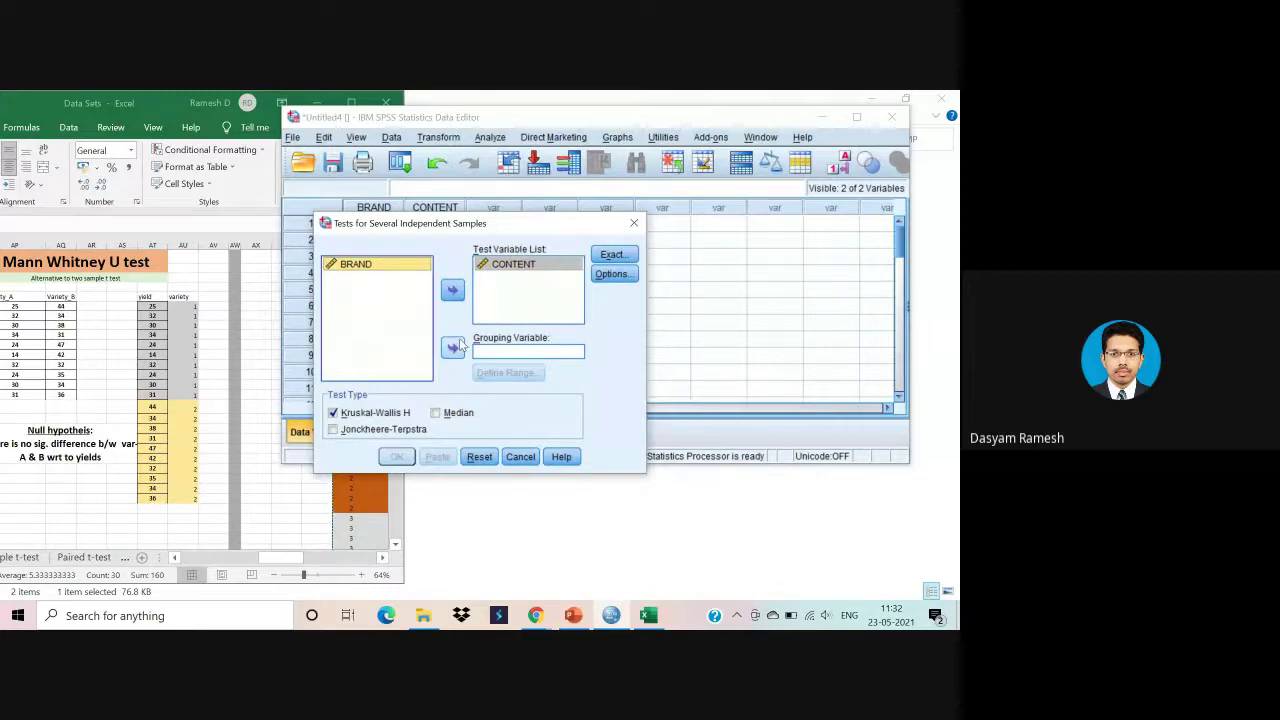
click(454, 346)
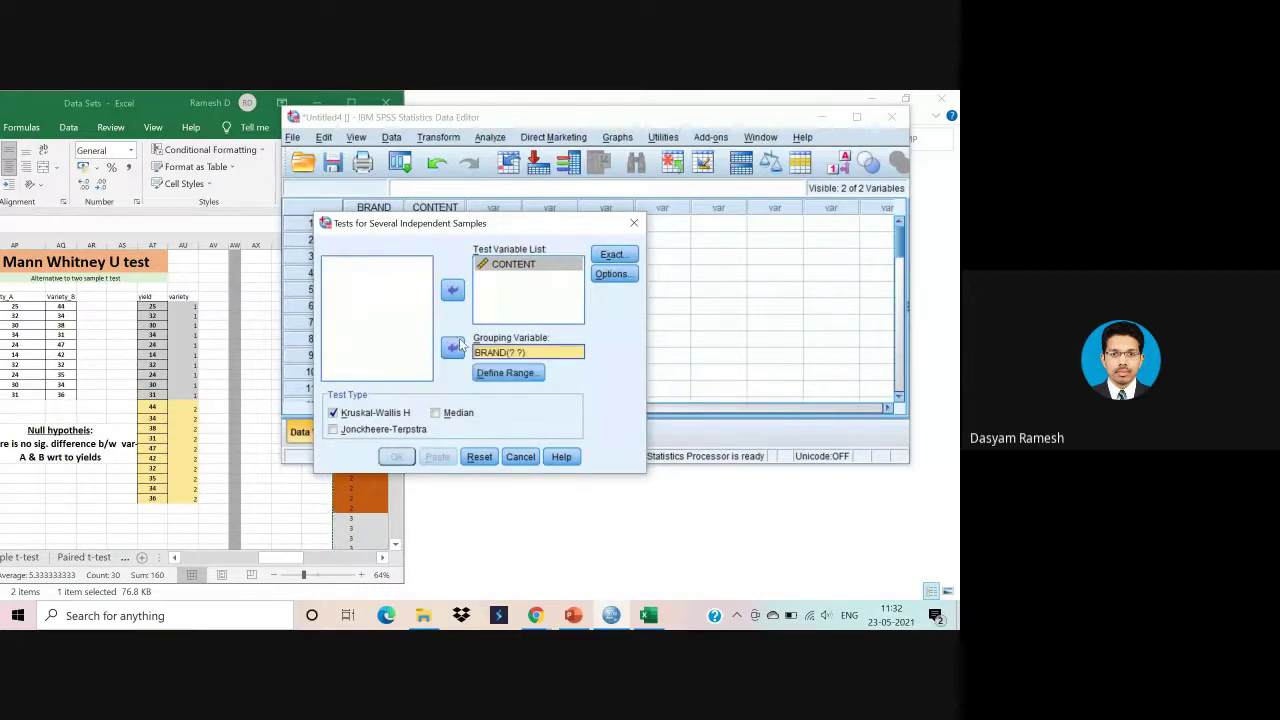
Define the BRAND grouping range as minimum 1 and maximum 3, and run the Kruskal-Wallis H test.
click(506, 375)
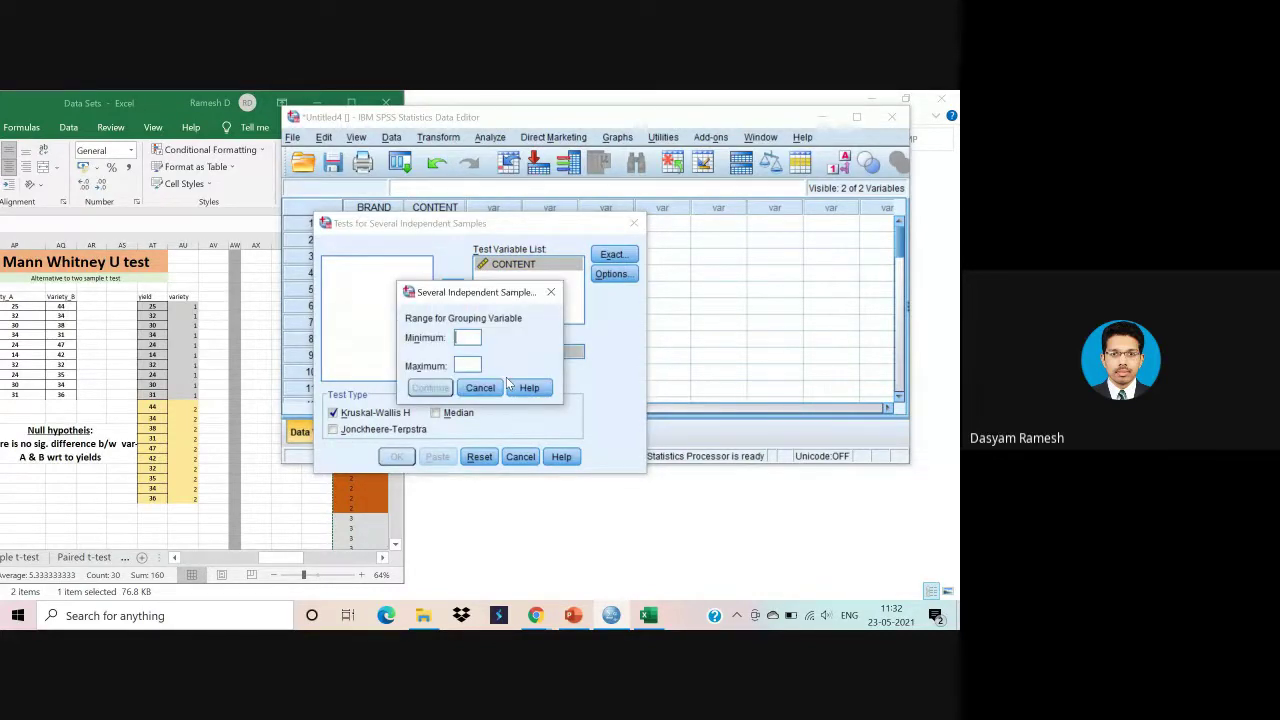
text(1)
text(3)
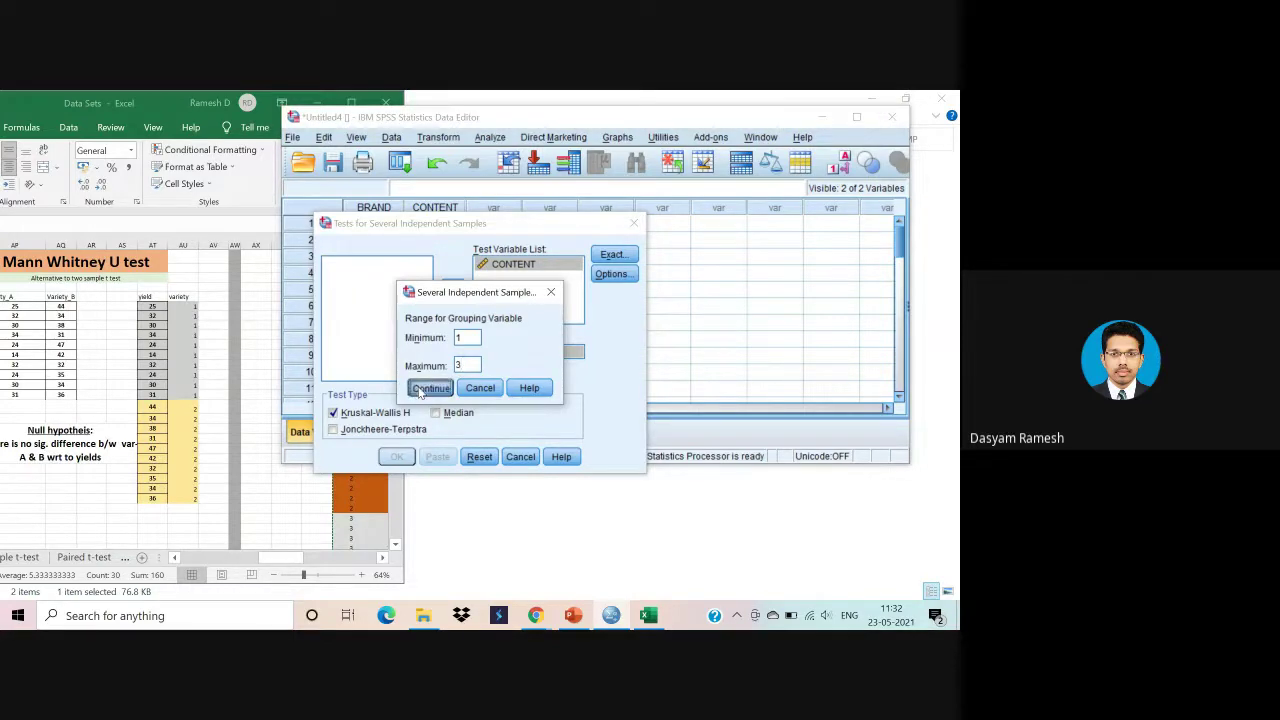
click(431, 389)
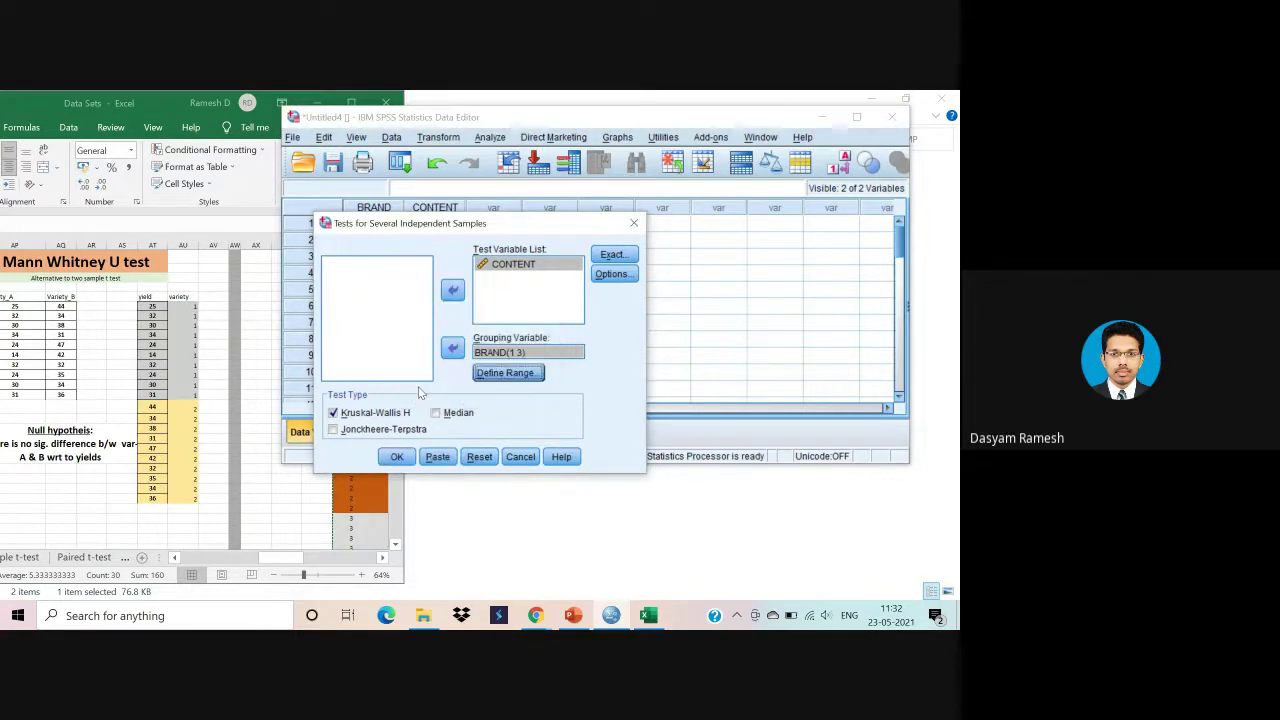
click(397, 457)
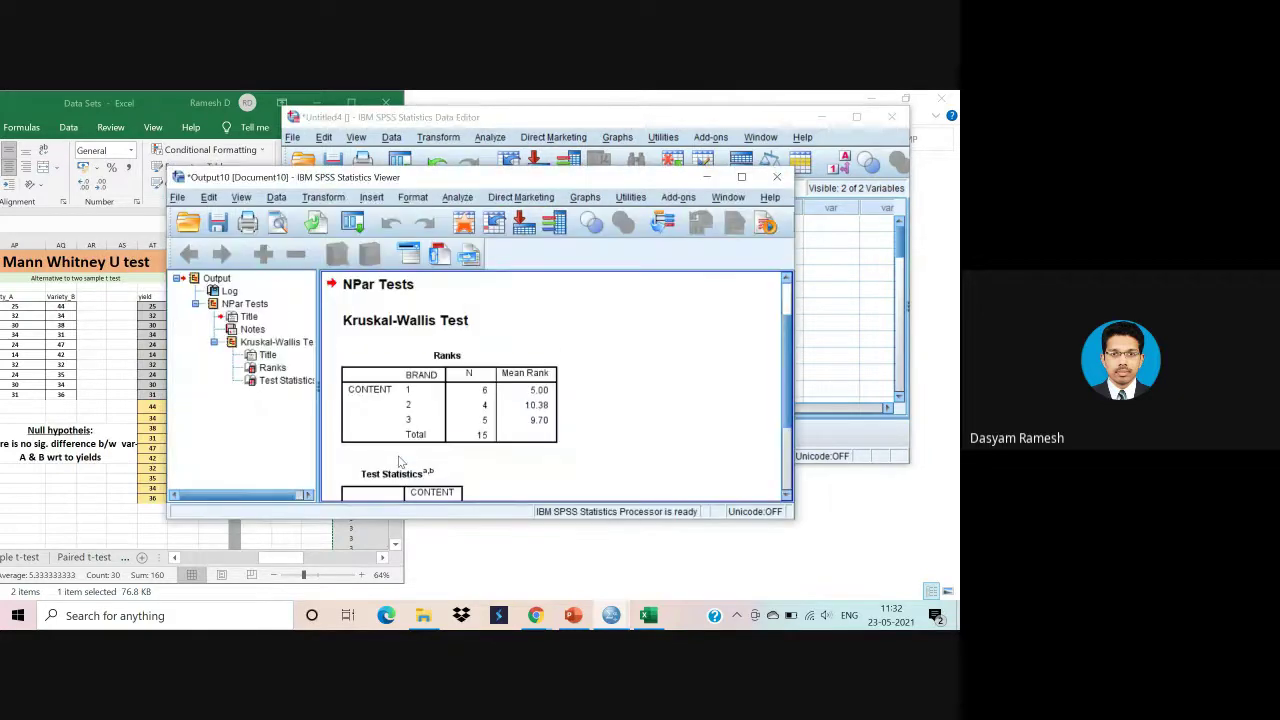
Place the output beside the Excel sheet and compare the Kruskal-Wallis significance with the null hypothesis on the brands' nicotine content.
drag(545, 182, 715, 153)
scroll(769, 322, down, 2)
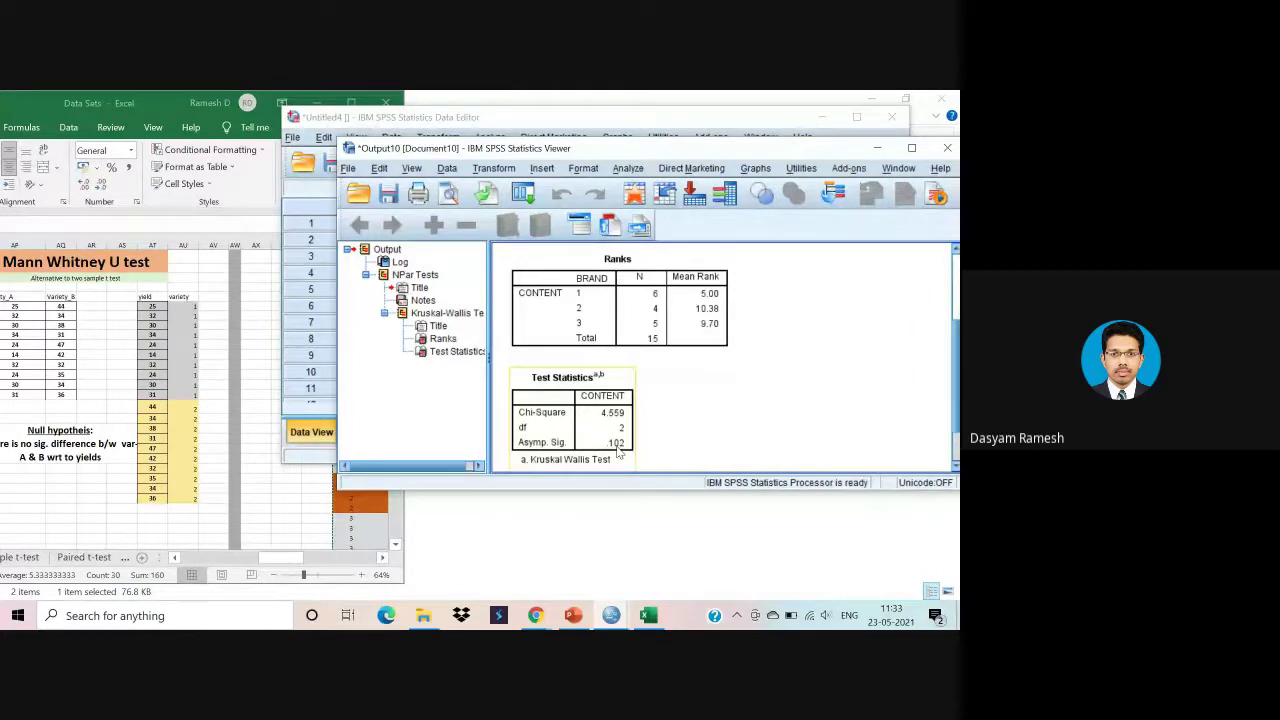
click(214, 399)
scroll(214, 399, right, 2)
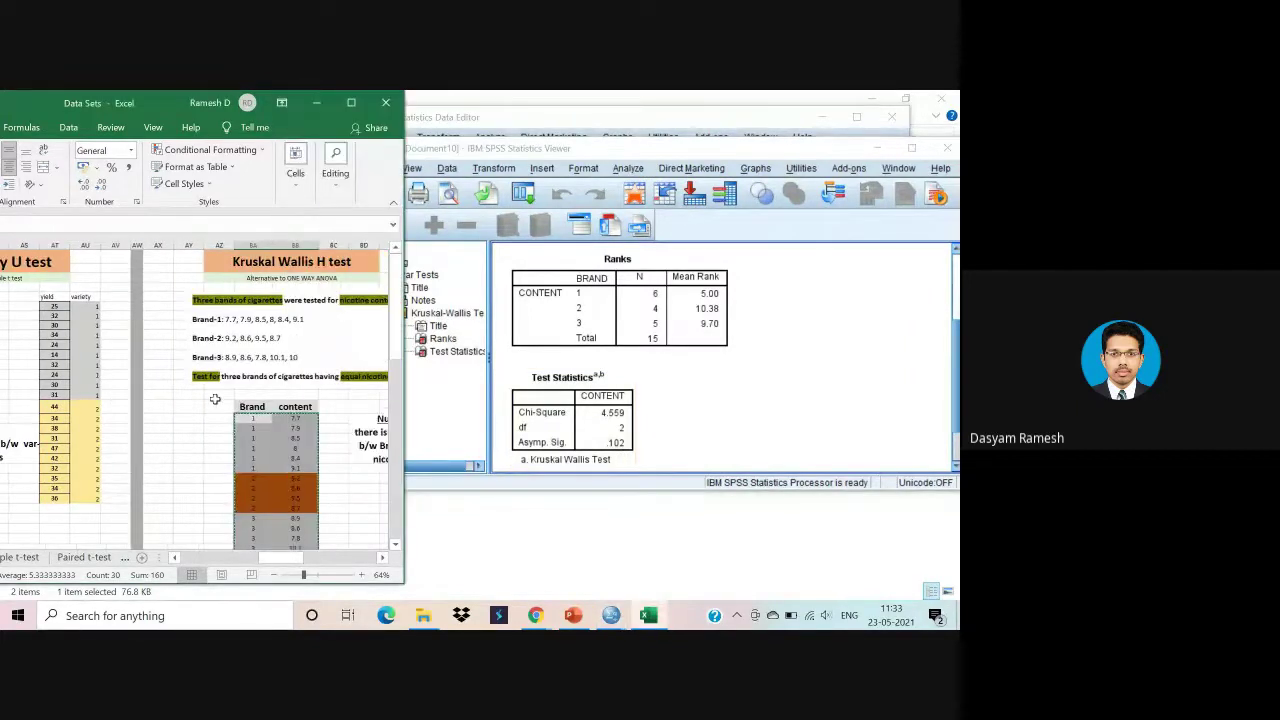
scroll(214, 399, right, 3)
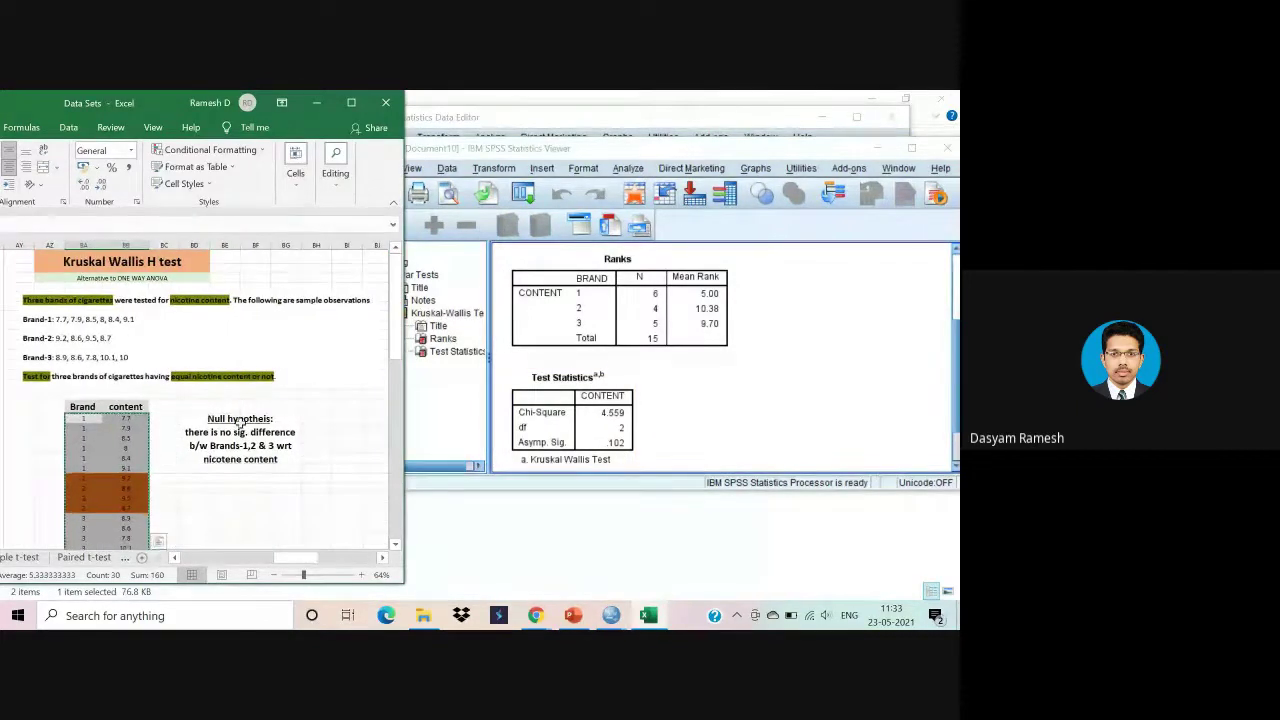
click(240, 421)
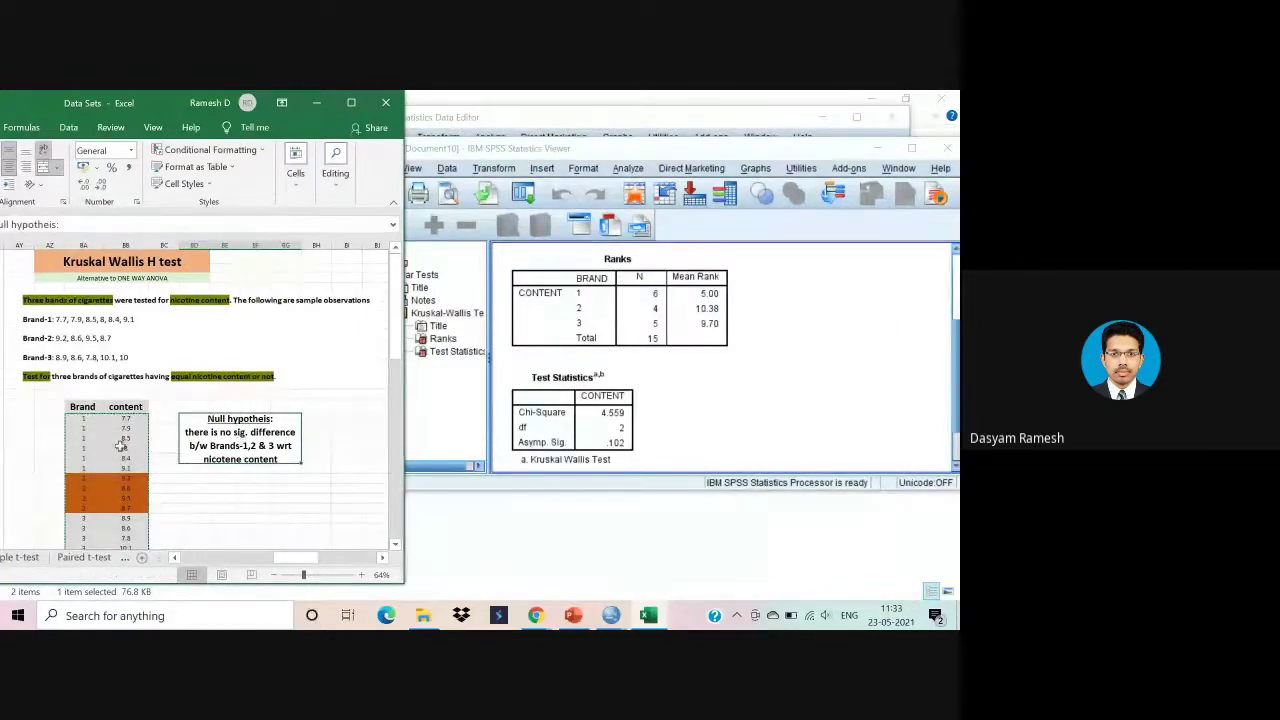
click(125, 528)
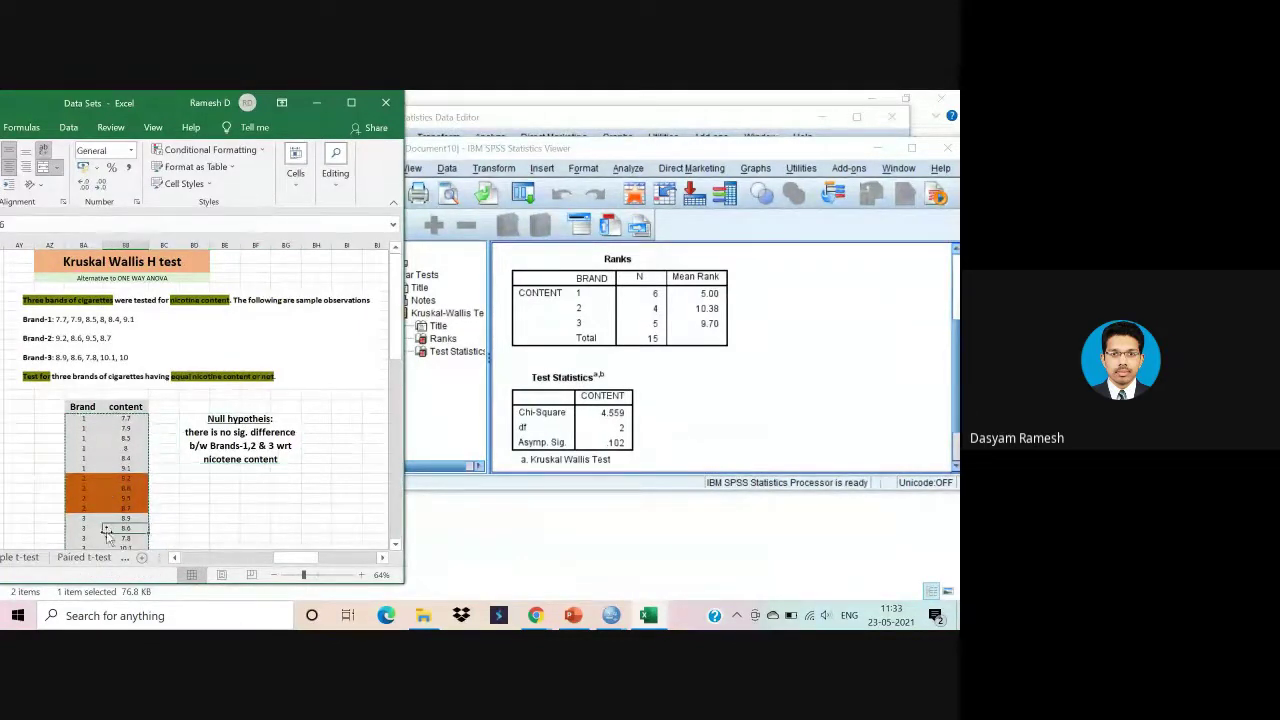
click(215, 447)
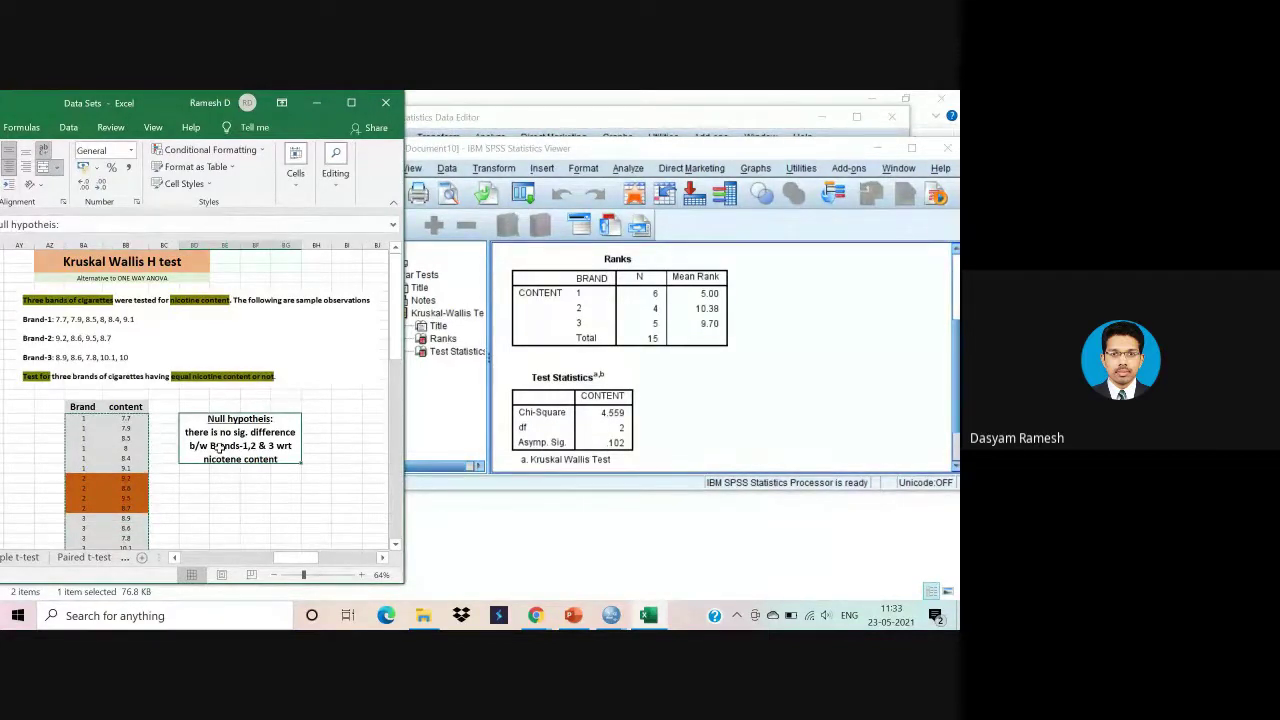
click(558, 420)
In the Excel sheet's Wilcoxon Signed Rank test example, change the subtitle to "Alternative to PAIRED t test".
scroll(270, 448, right, 3)
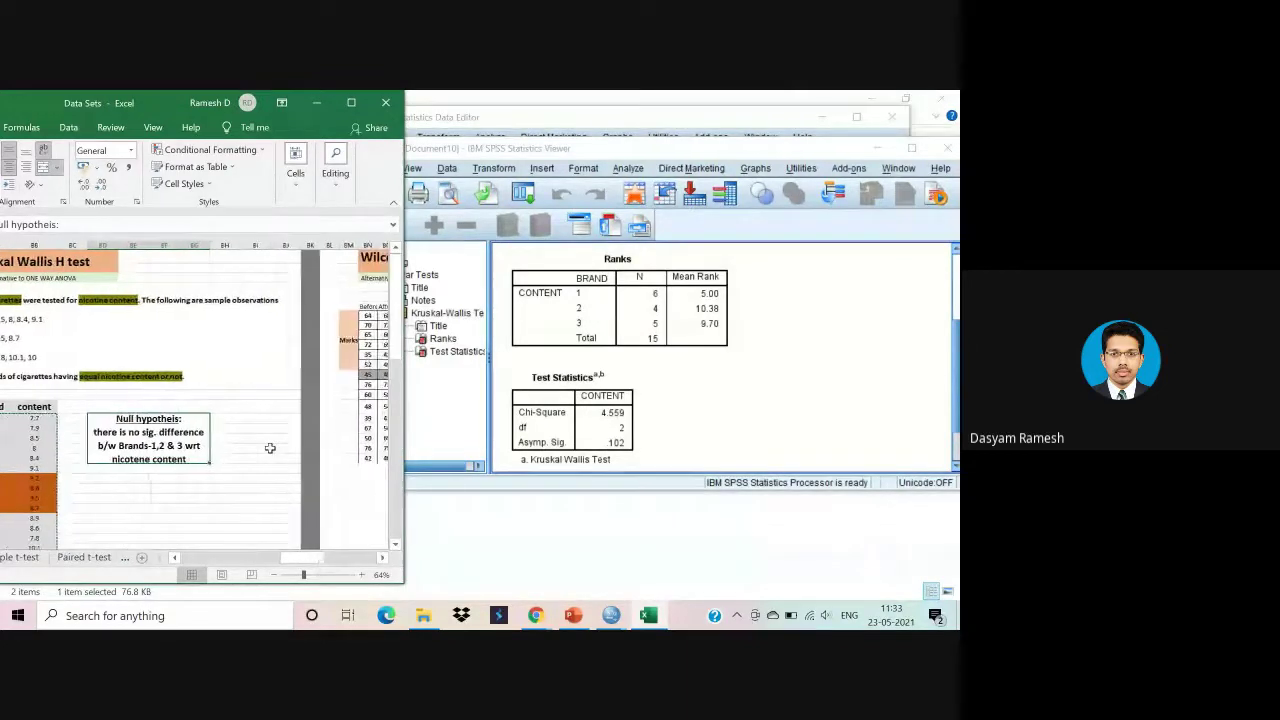
scroll(270, 448, right, 5)
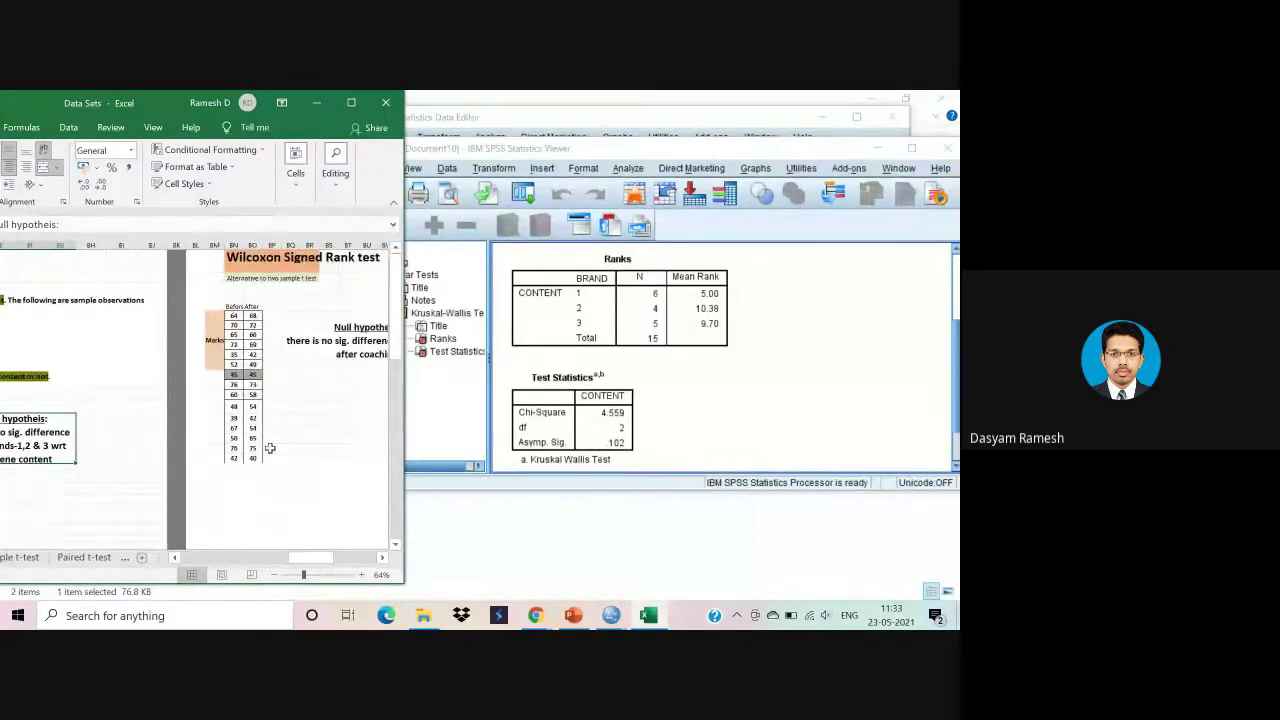
scroll(270, 448, right, 5)
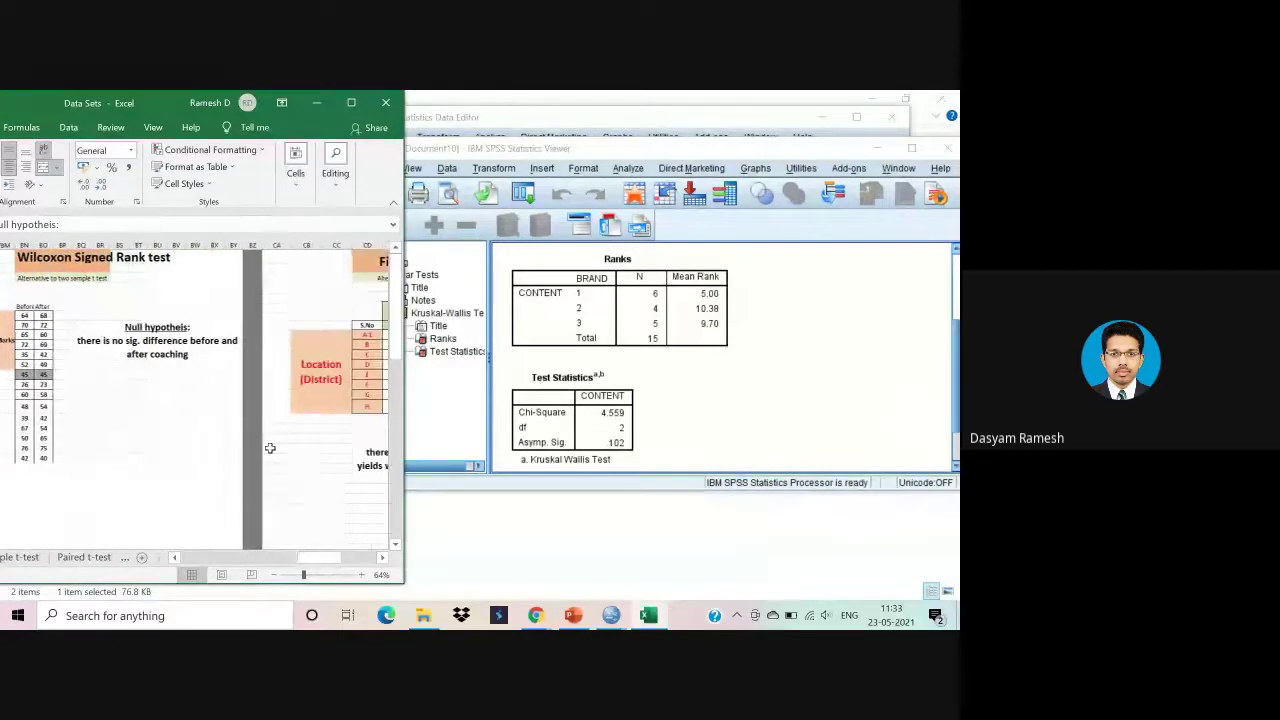
scroll(270, 448, left, 2)
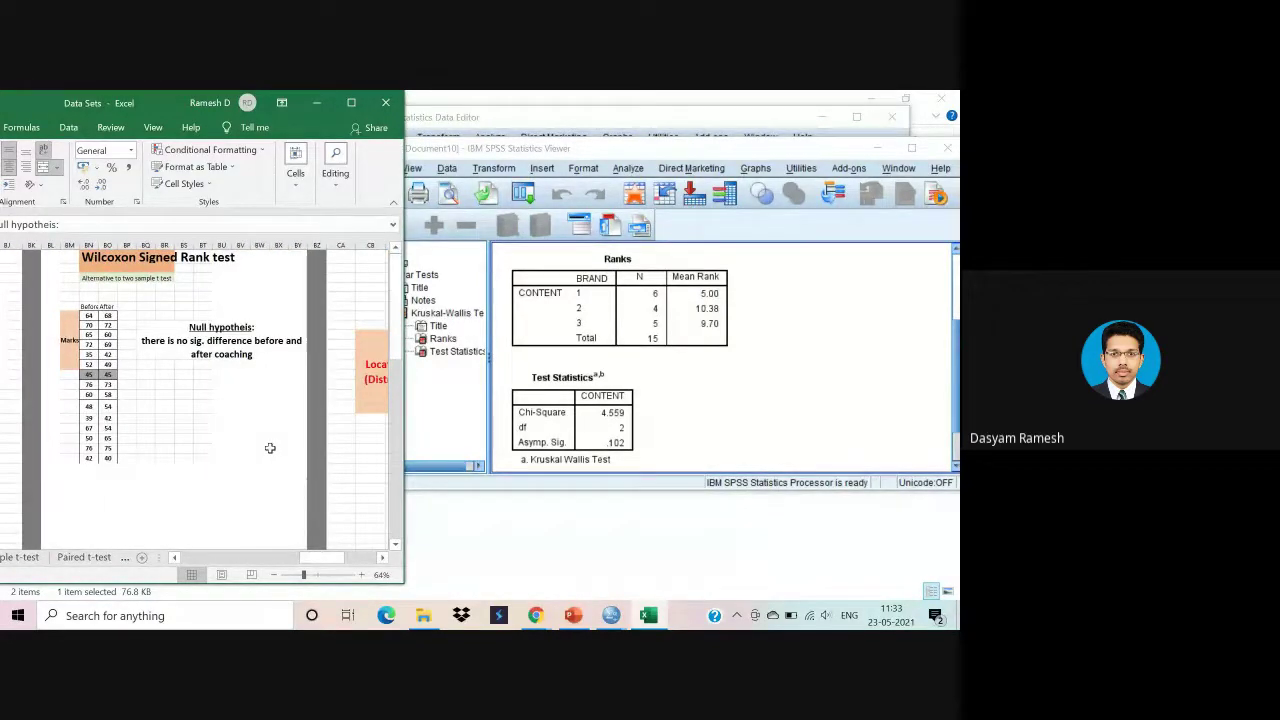
click(126, 428)
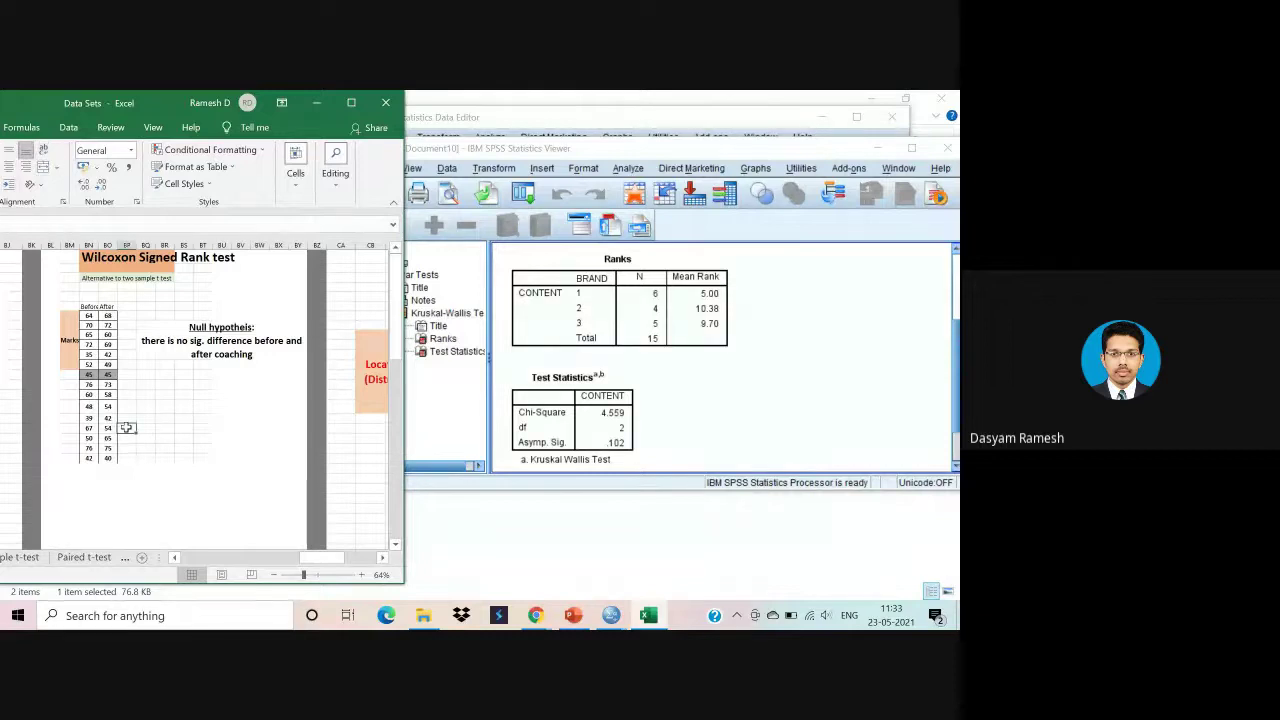
click(100, 279)
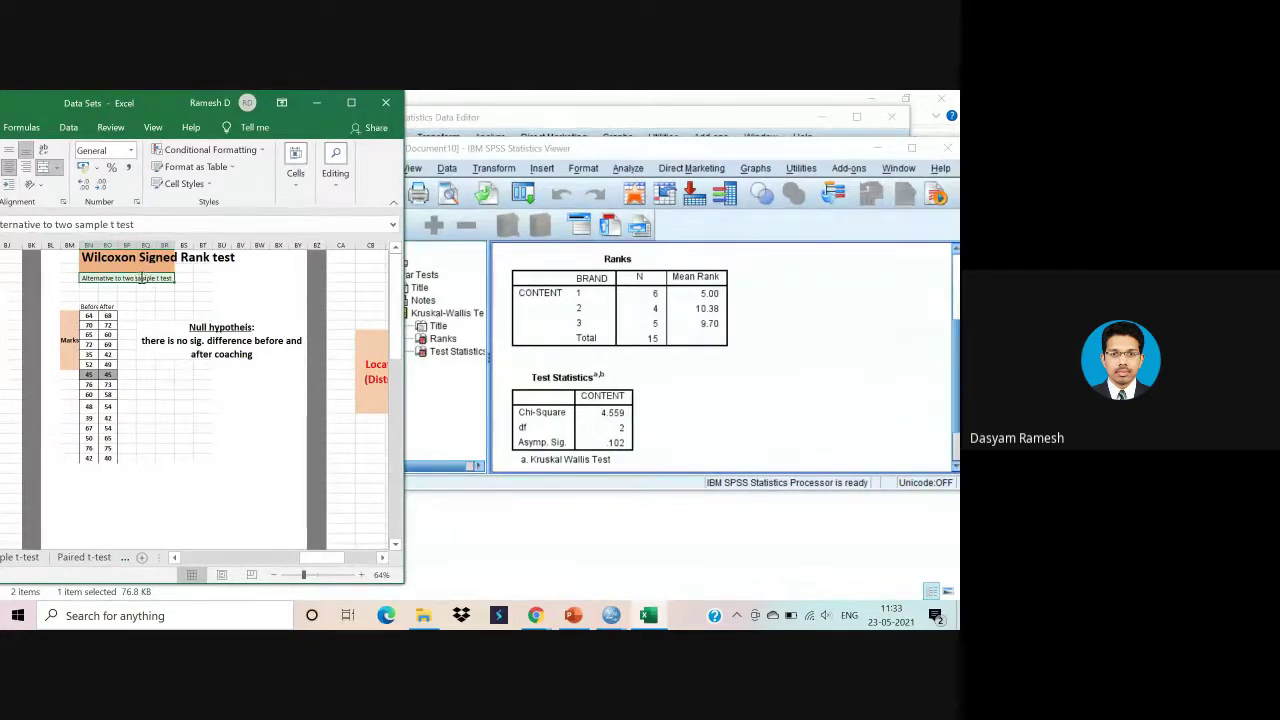
double_click(134, 278)
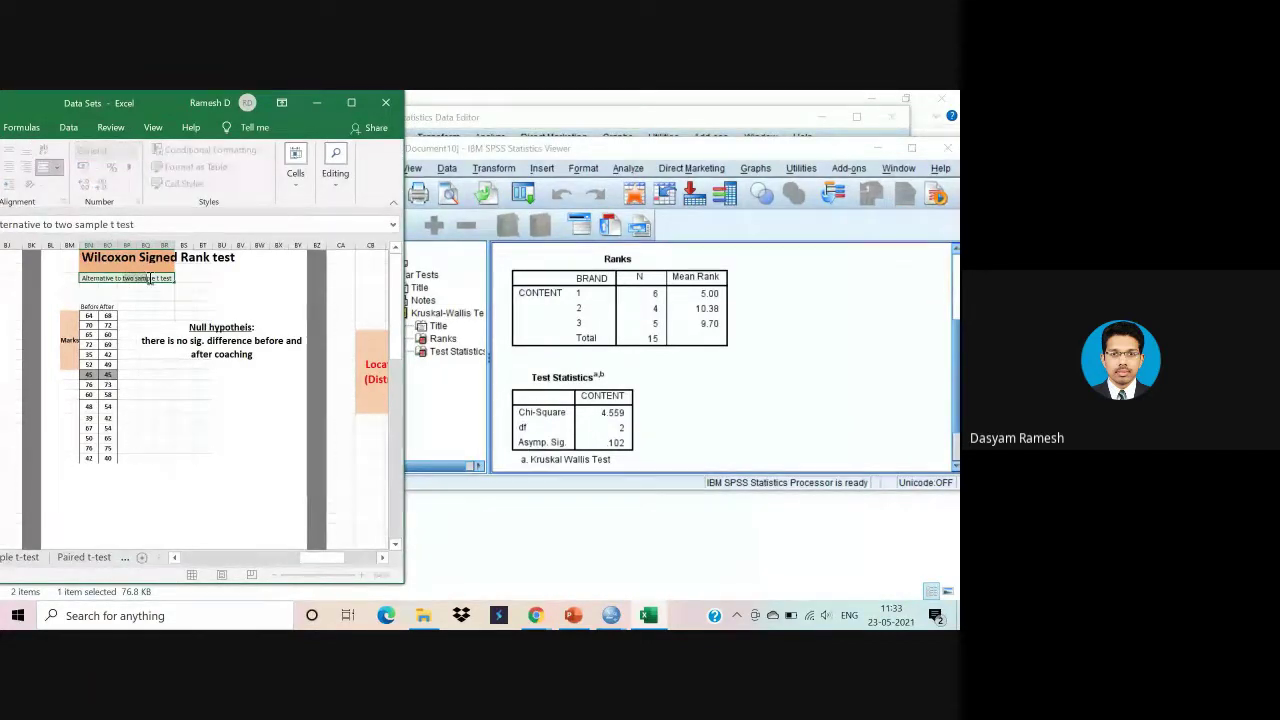
drag(154, 279, 121, 279)
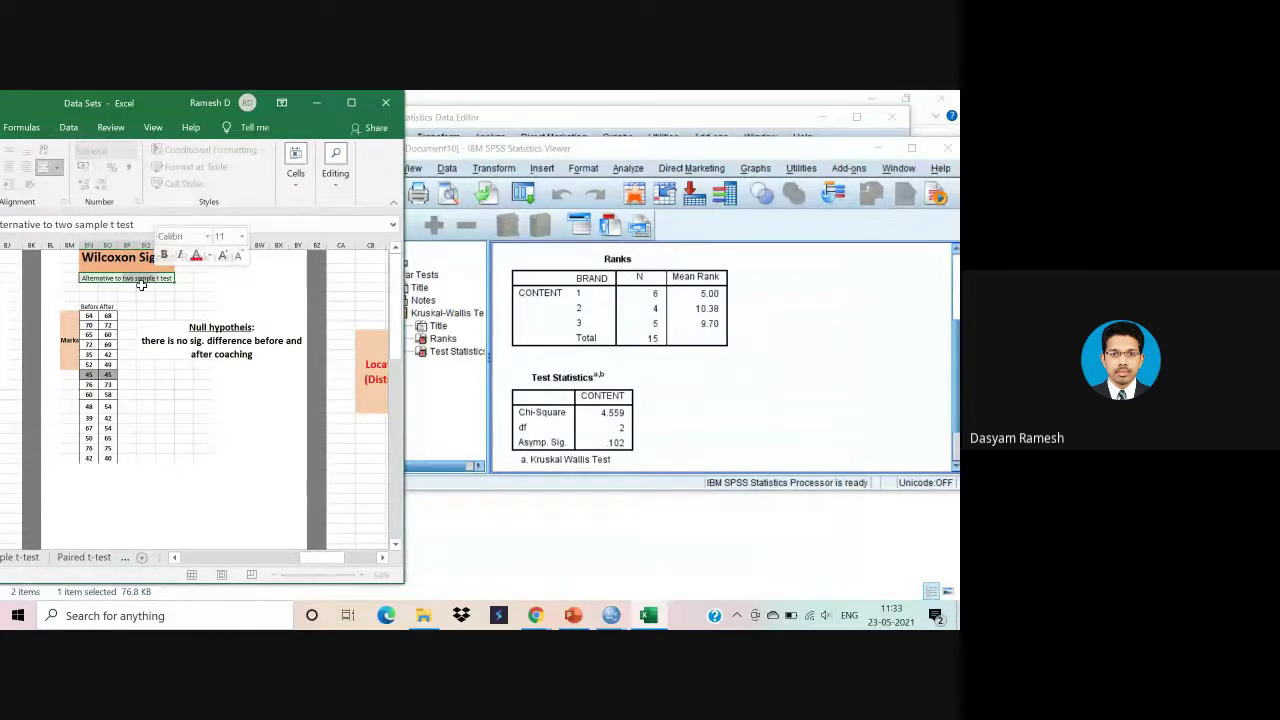
text(PAIRED)
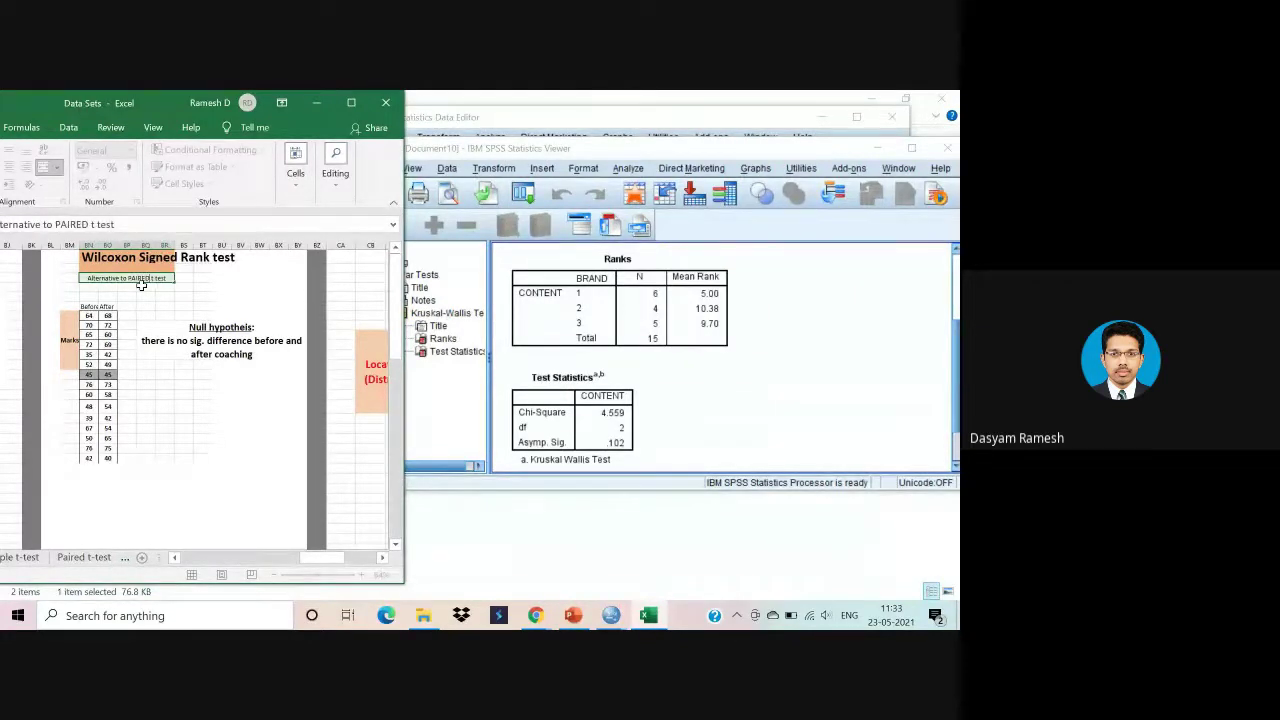
key(Return)
Examine the Wilcoxon example's null hypothesis on coaching, its before and after marks, and its heading.
double_click(146, 341)
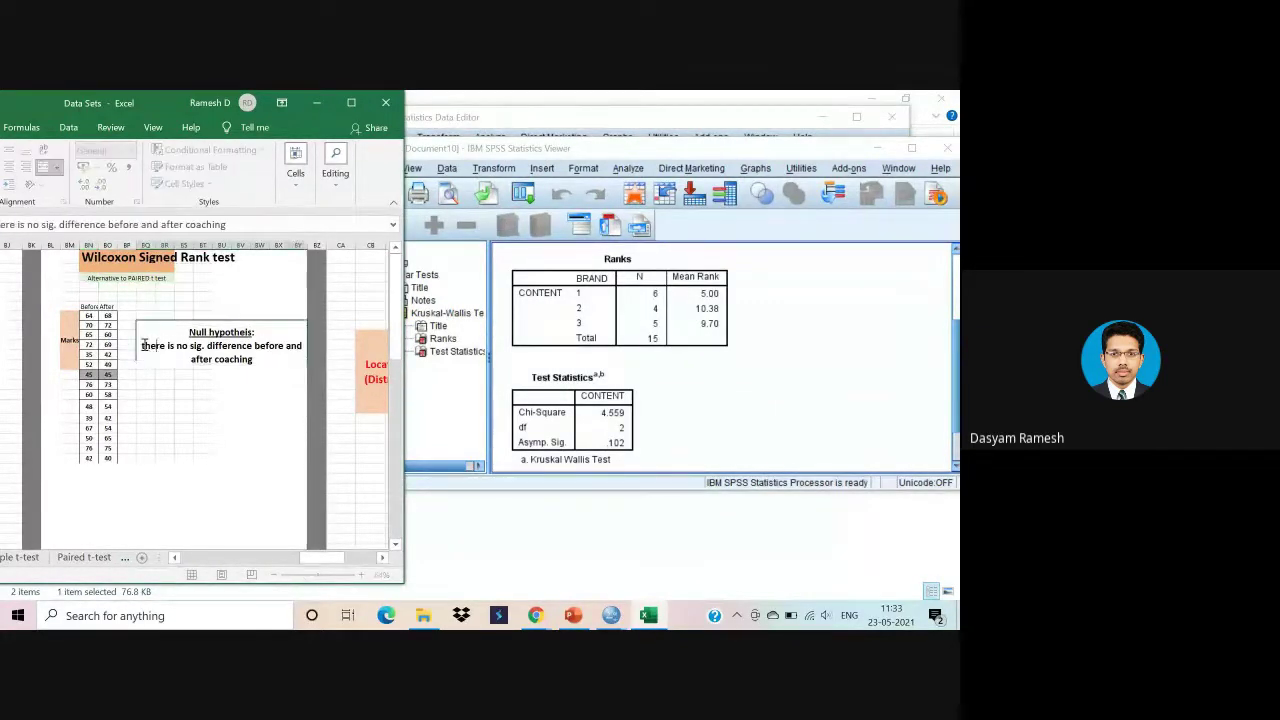
double_click(91, 305)
drag(91, 305, 110, 455)
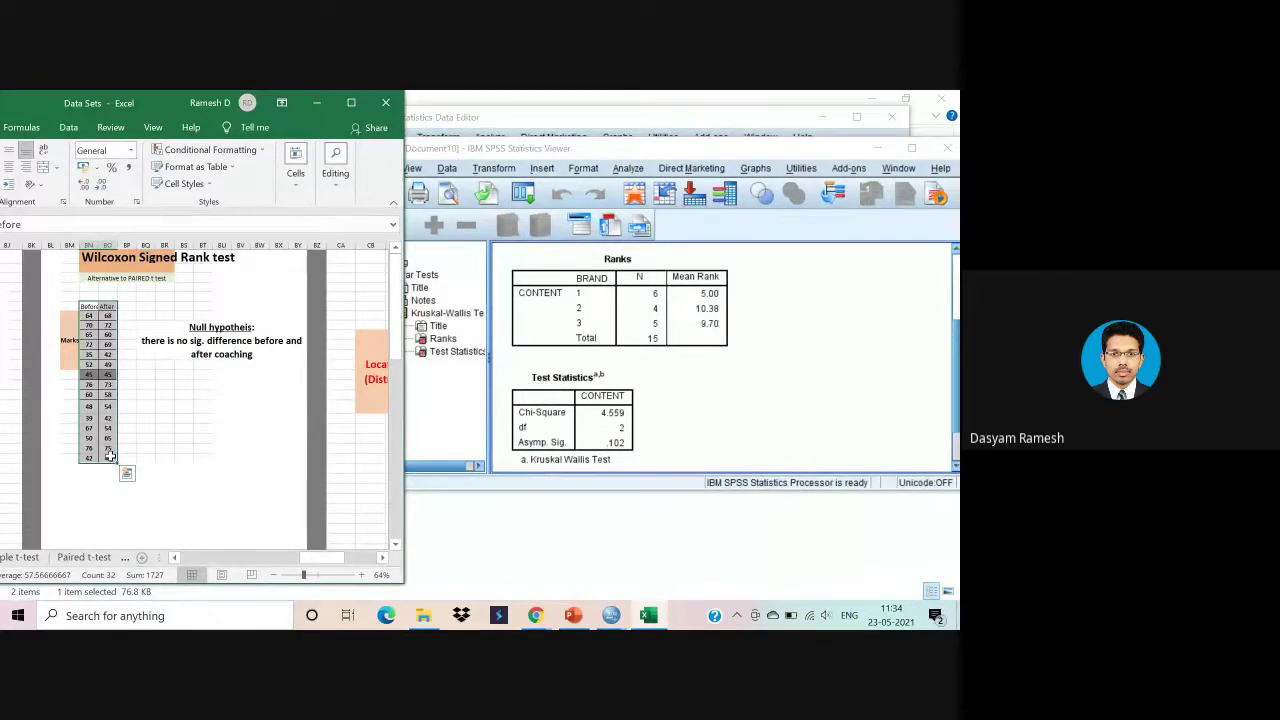
click(183, 428)
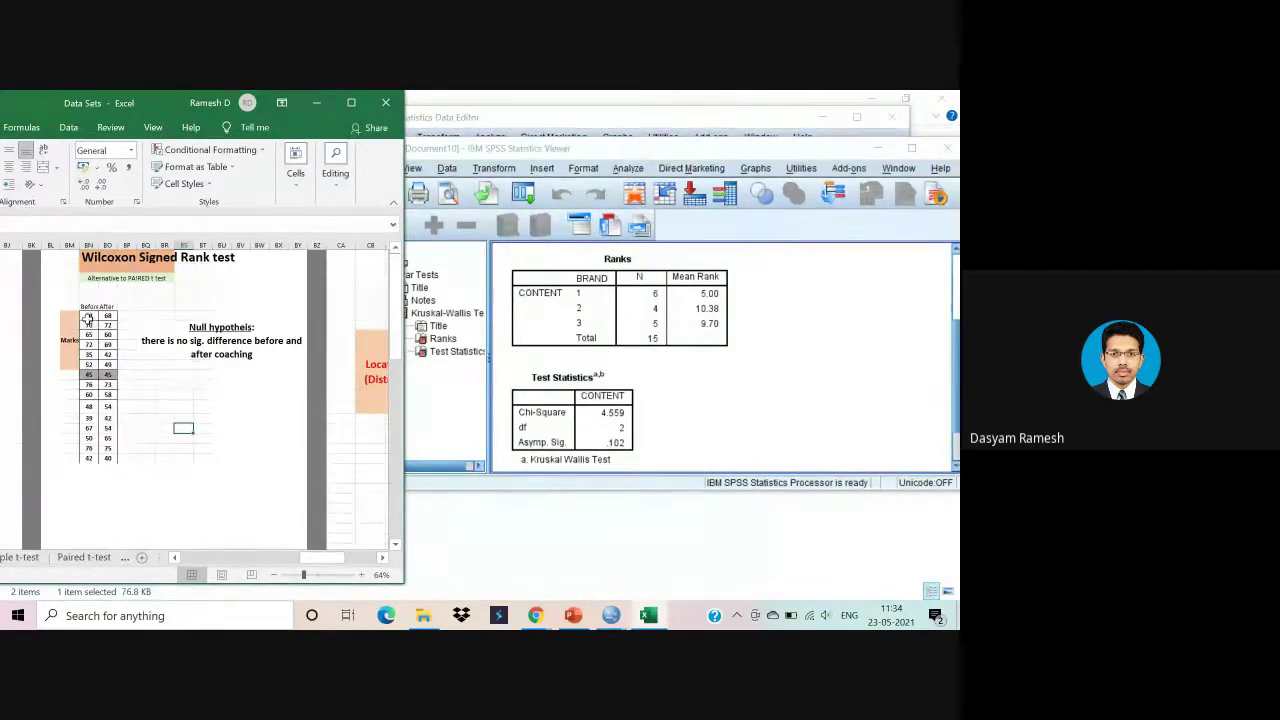
drag(88, 318, 106, 455)
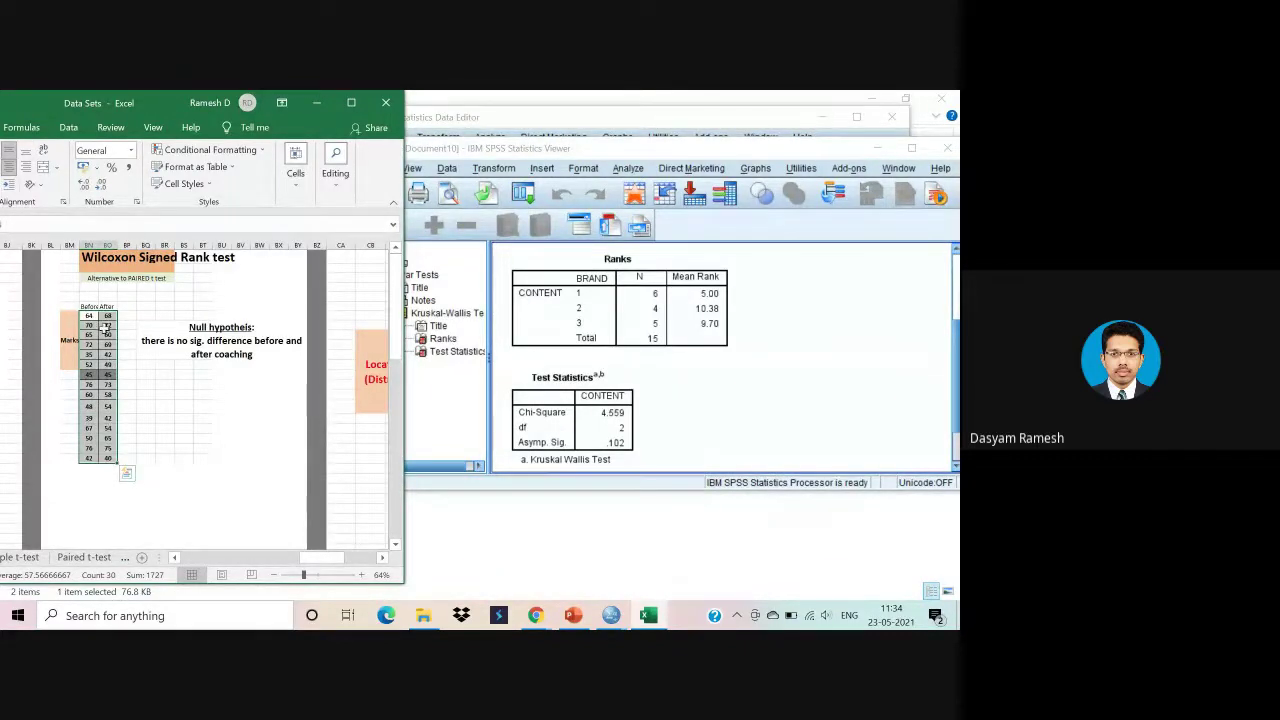
click(146, 281)
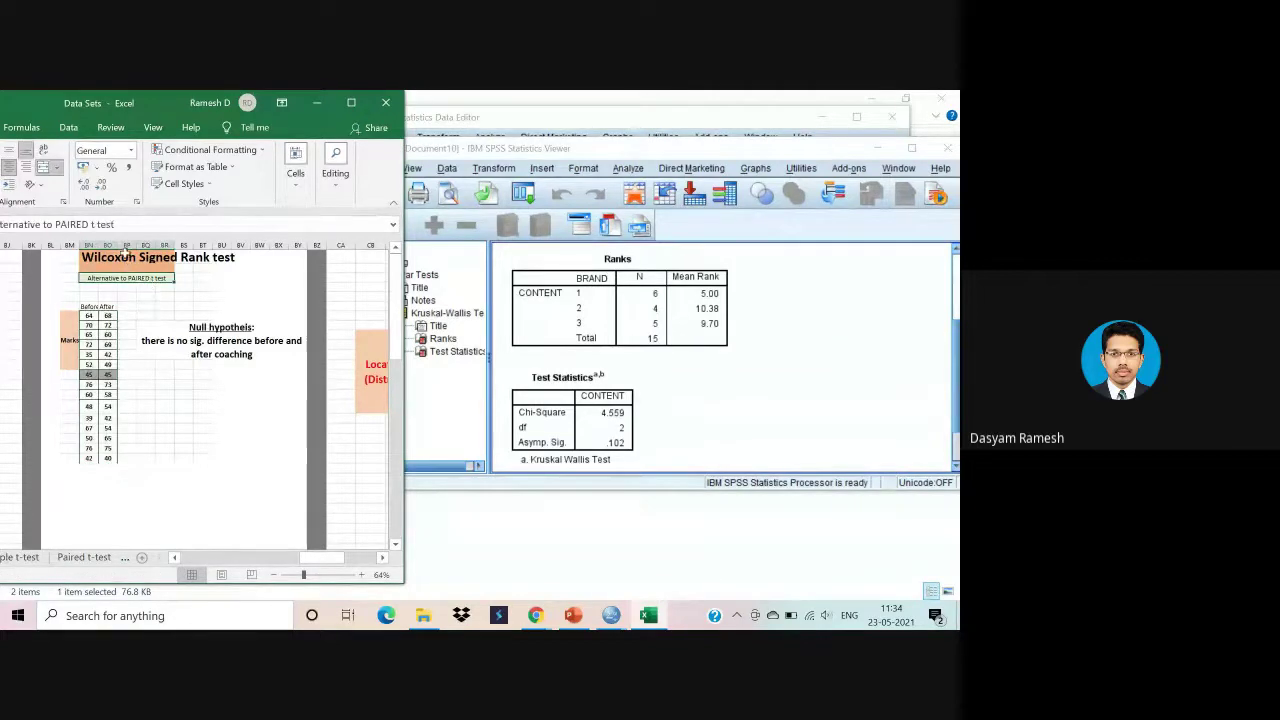
click(126, 256)
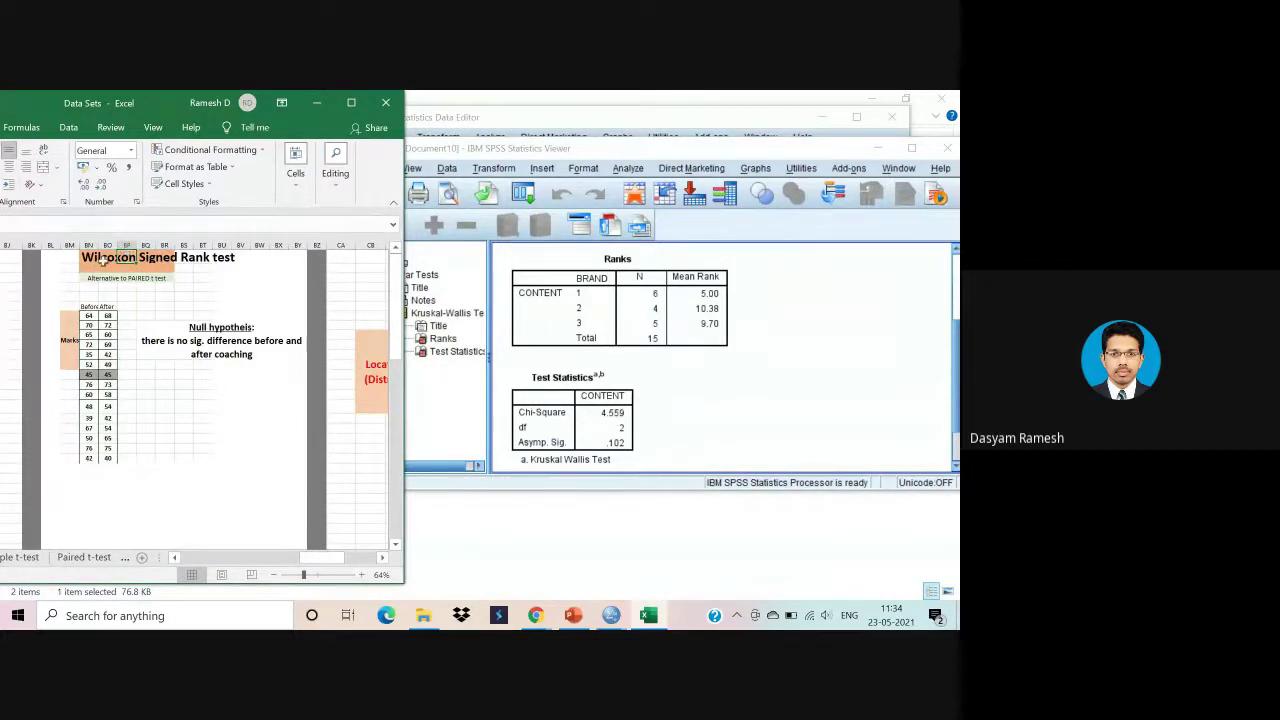
click(202, 296)
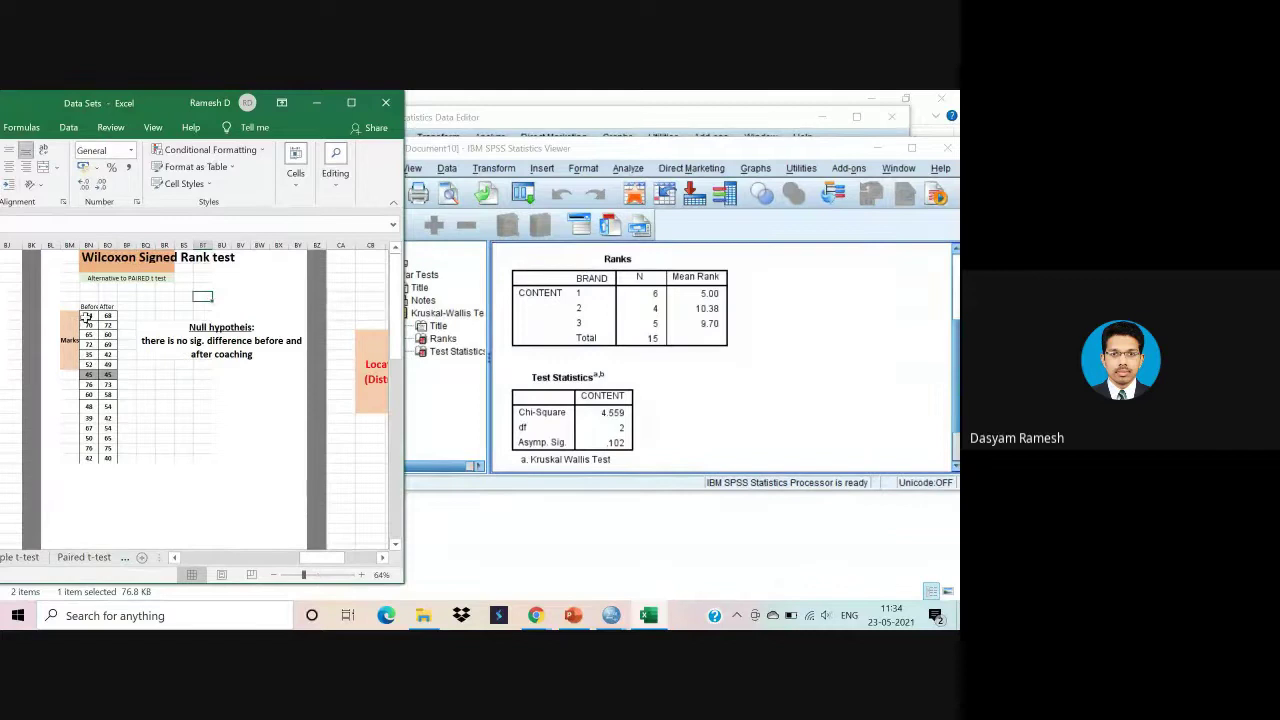
Copy the before and after marks without headers, close the output window, and paste them beside CONTENT in the SPSS Data Editor.
drag(86, 316, 101, 457)
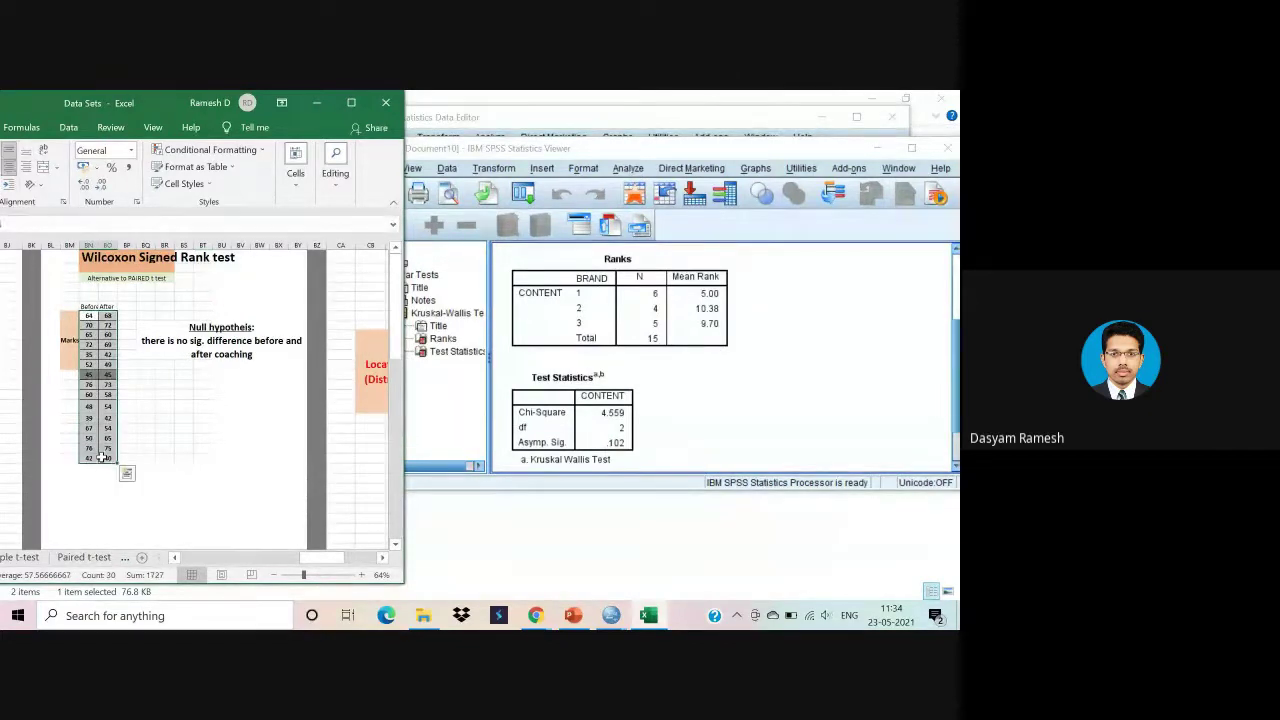
key(ctrl+c)
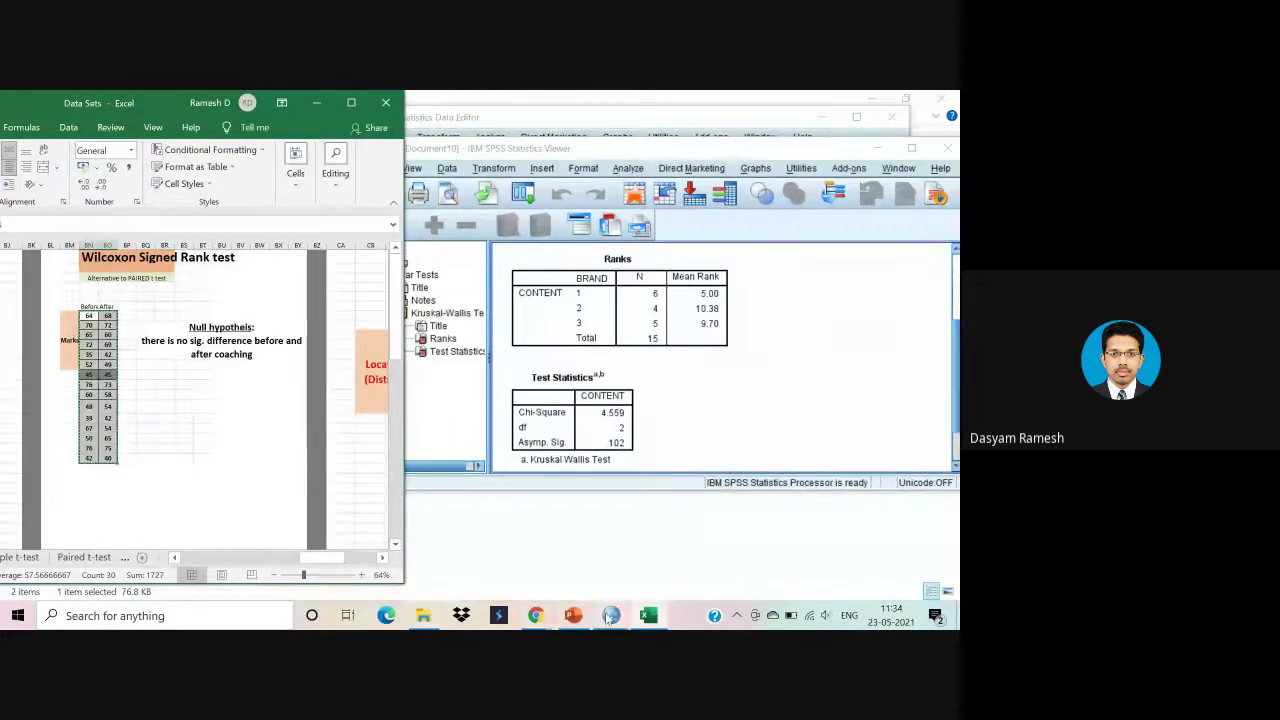
mouse_move(611, 615)
click(679, 575)
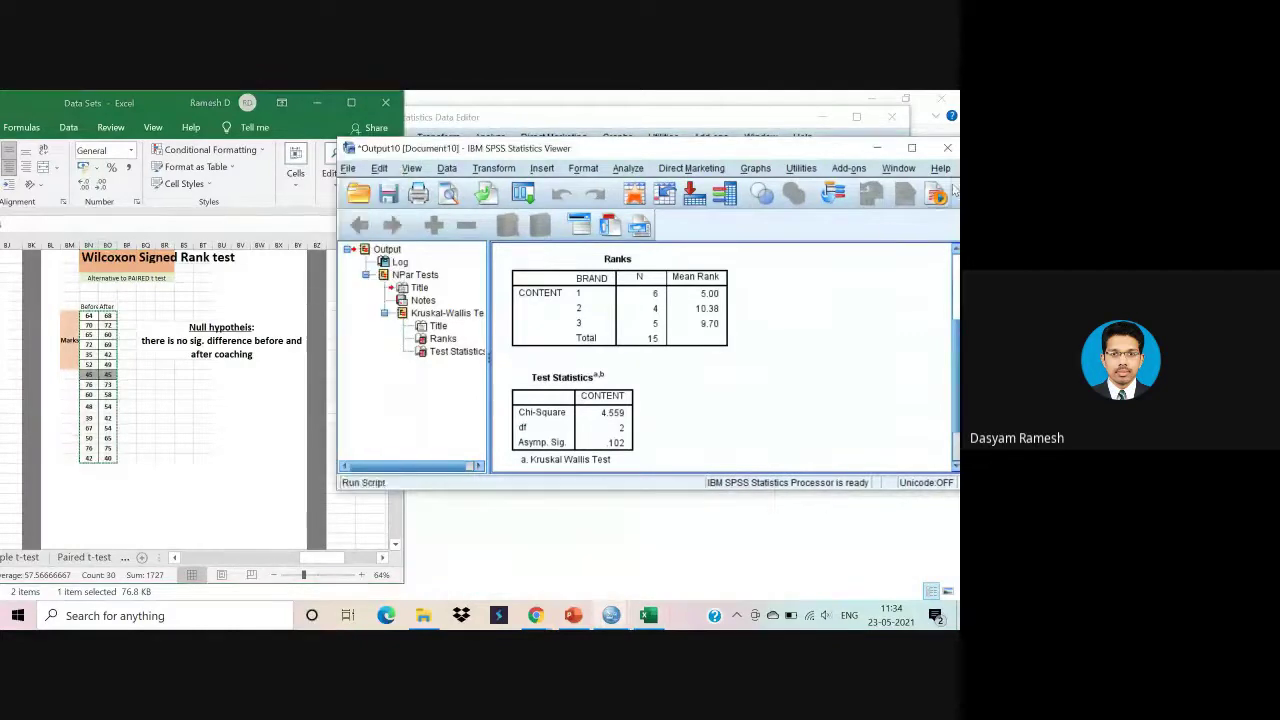
key(alt+F4)
click(649, 342)
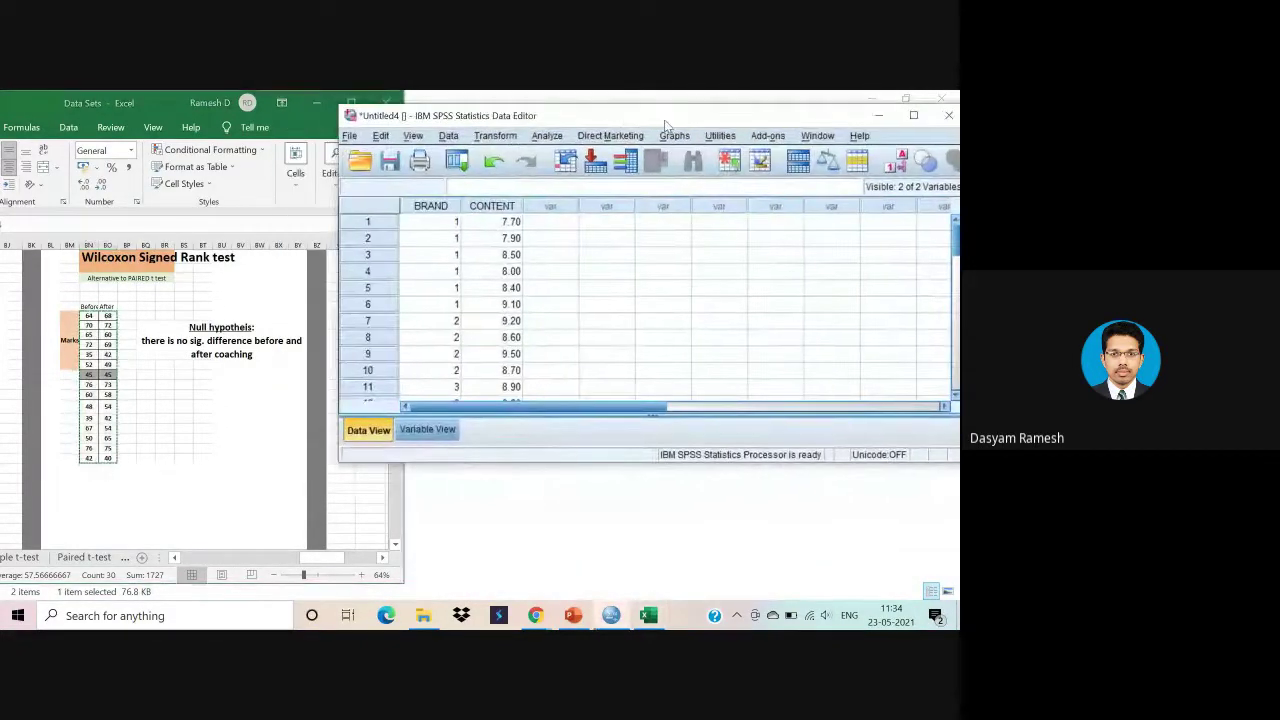
click(538, 225)
key(ctrl+v)
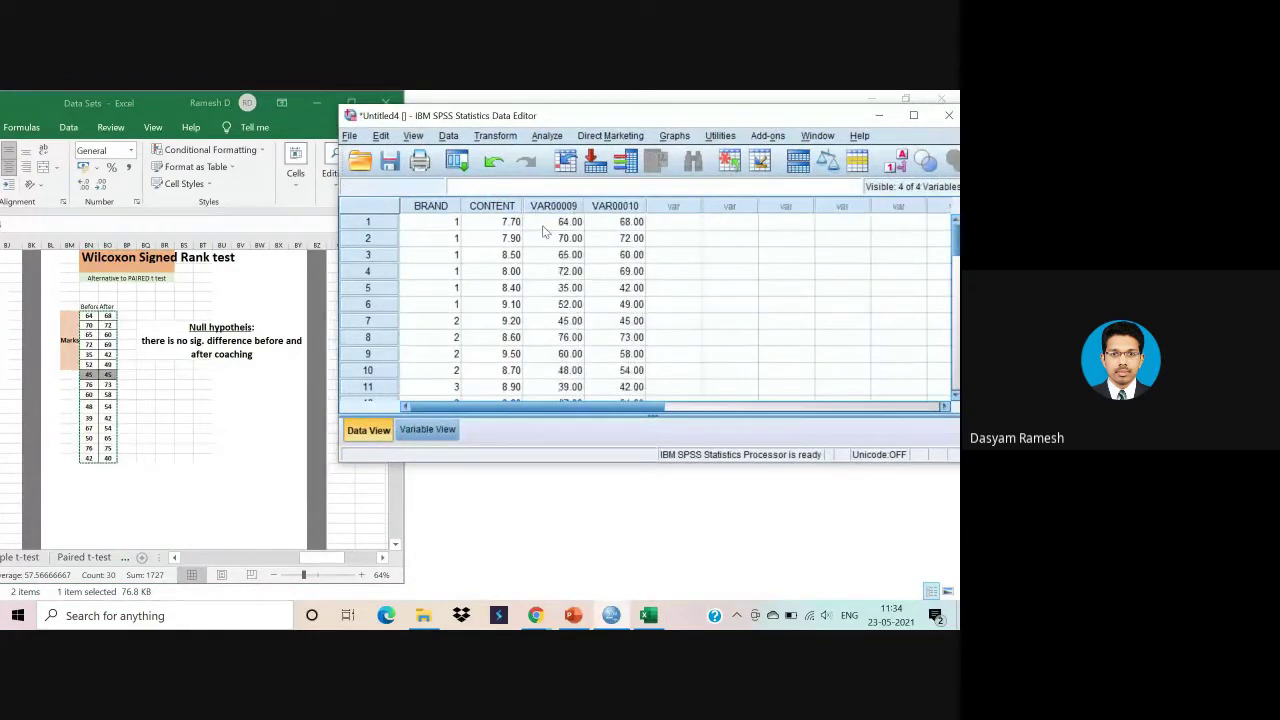
Delete the BRAND and CONTENT variables from the Data Editor.
drag(500, 206, 430, 206)
right_click(428, 208)
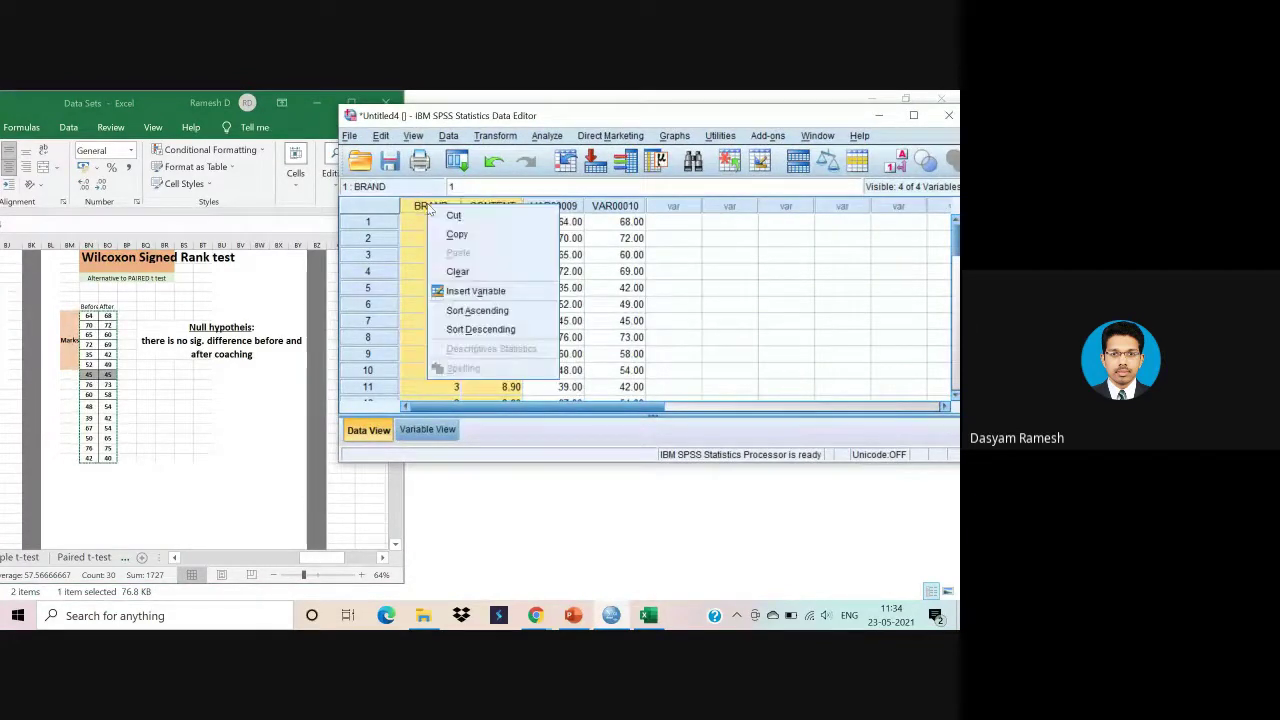
click(457, 272)
Clear the empty cases below row 15 in the Data Editor, from row 16 to row 49.
scroll(360, 316, down, 3)
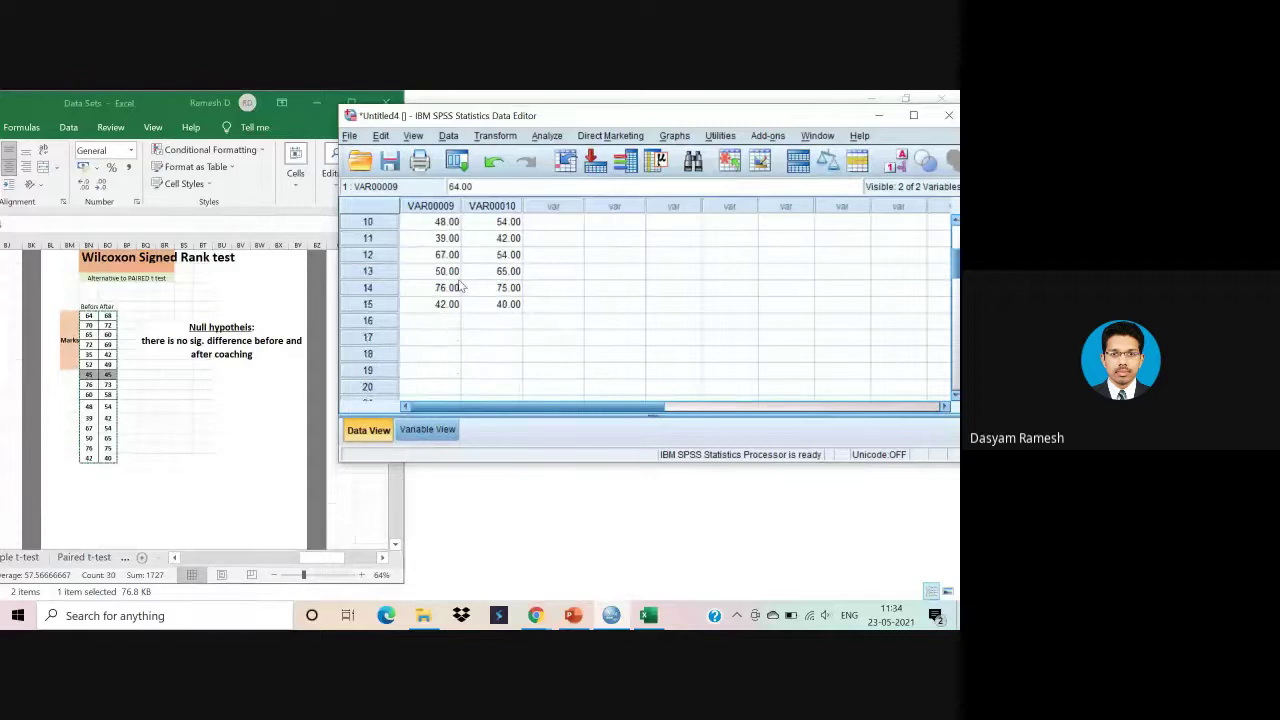
drag(362, 320, 387, 396)
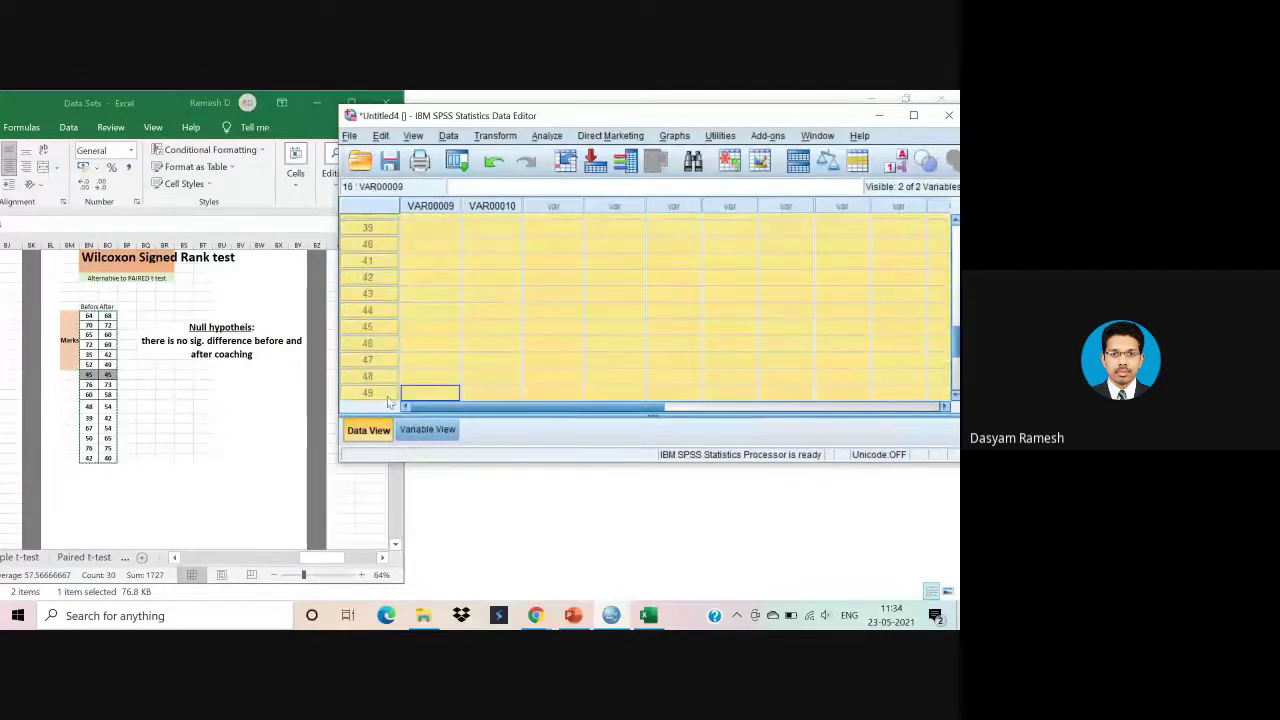
right_click(364, 344)
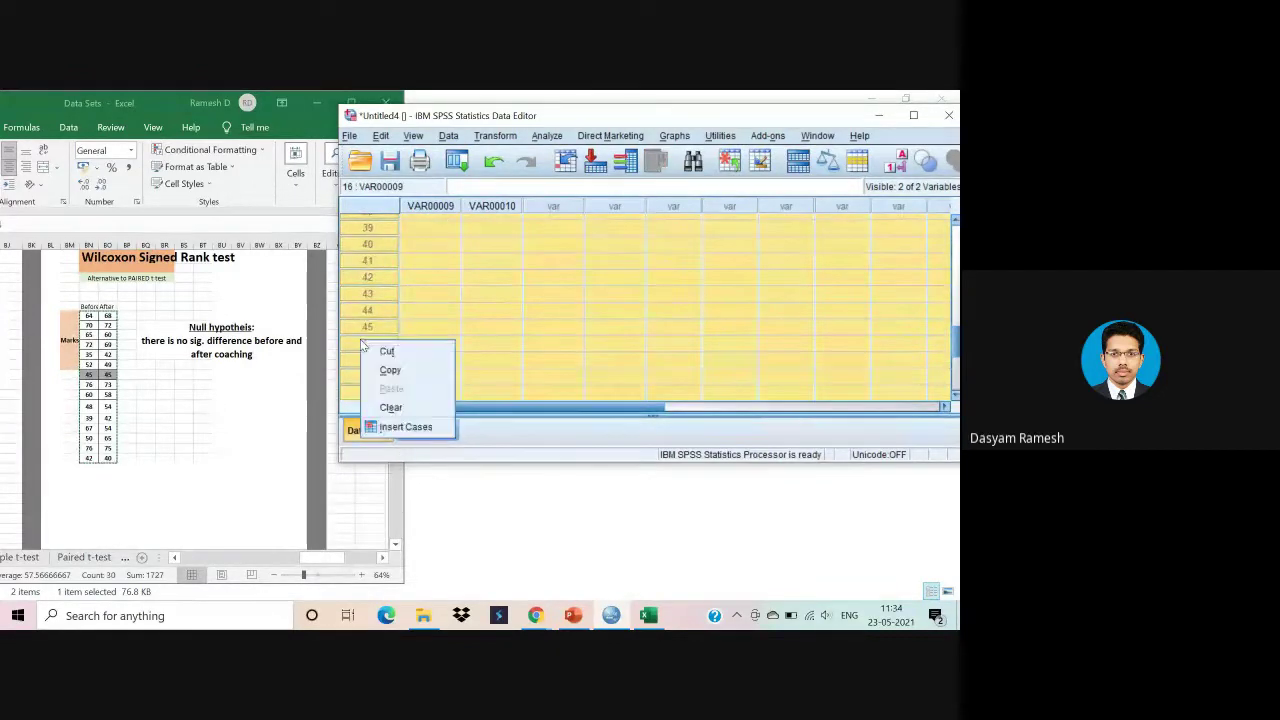
click(395, 404)
scroll(511, 274, up, 13)
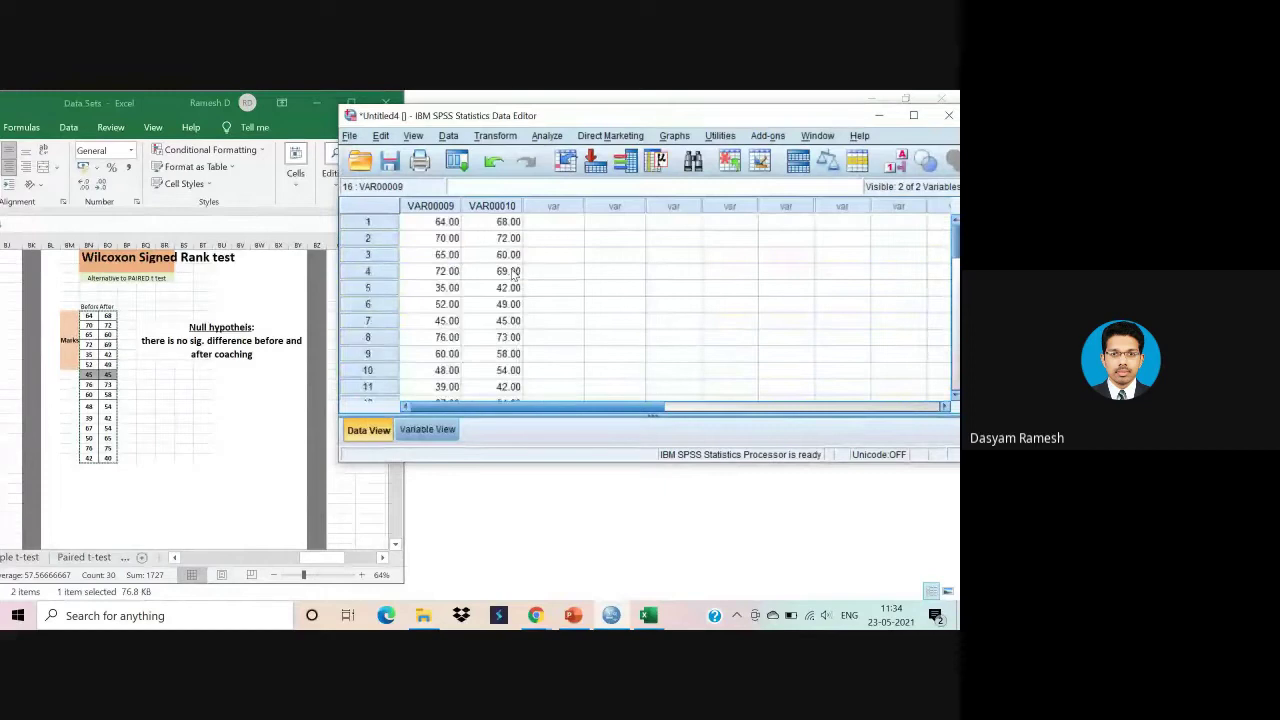
Rename the two variables BEFORE and AFTER, and return to the data values.
click(428, 429)
click(445, 202)
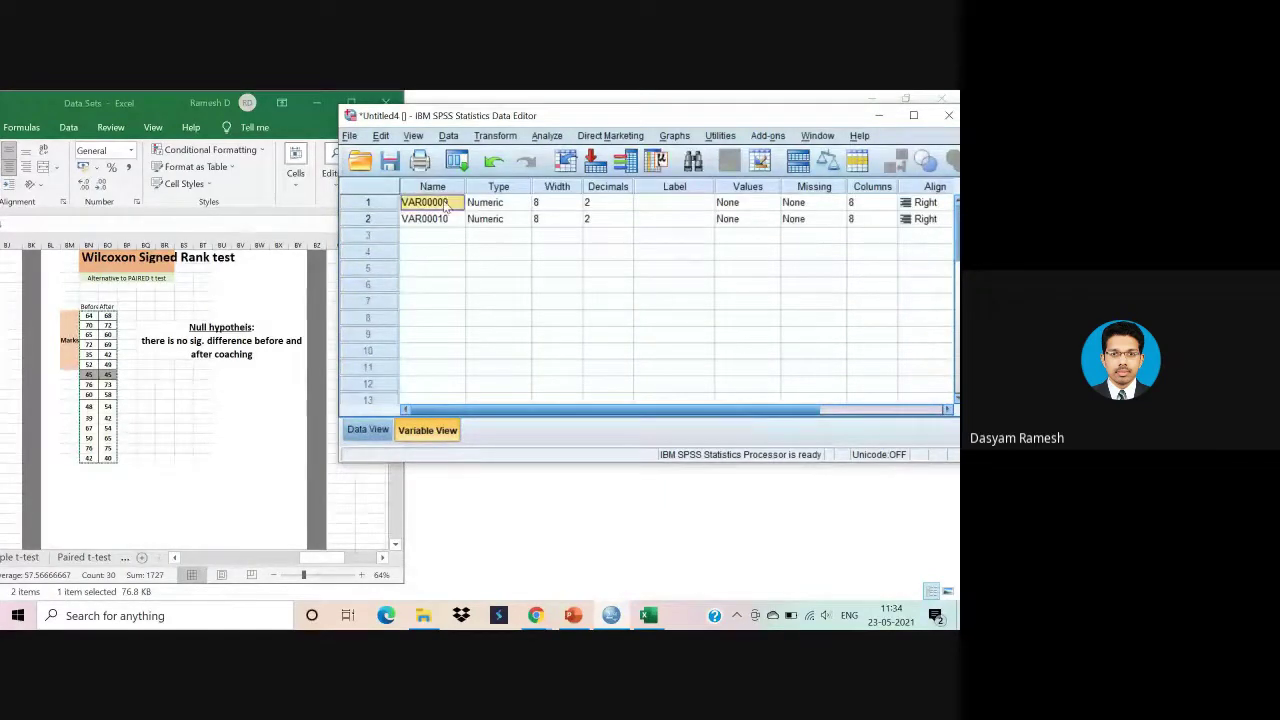
text(BEFORE)
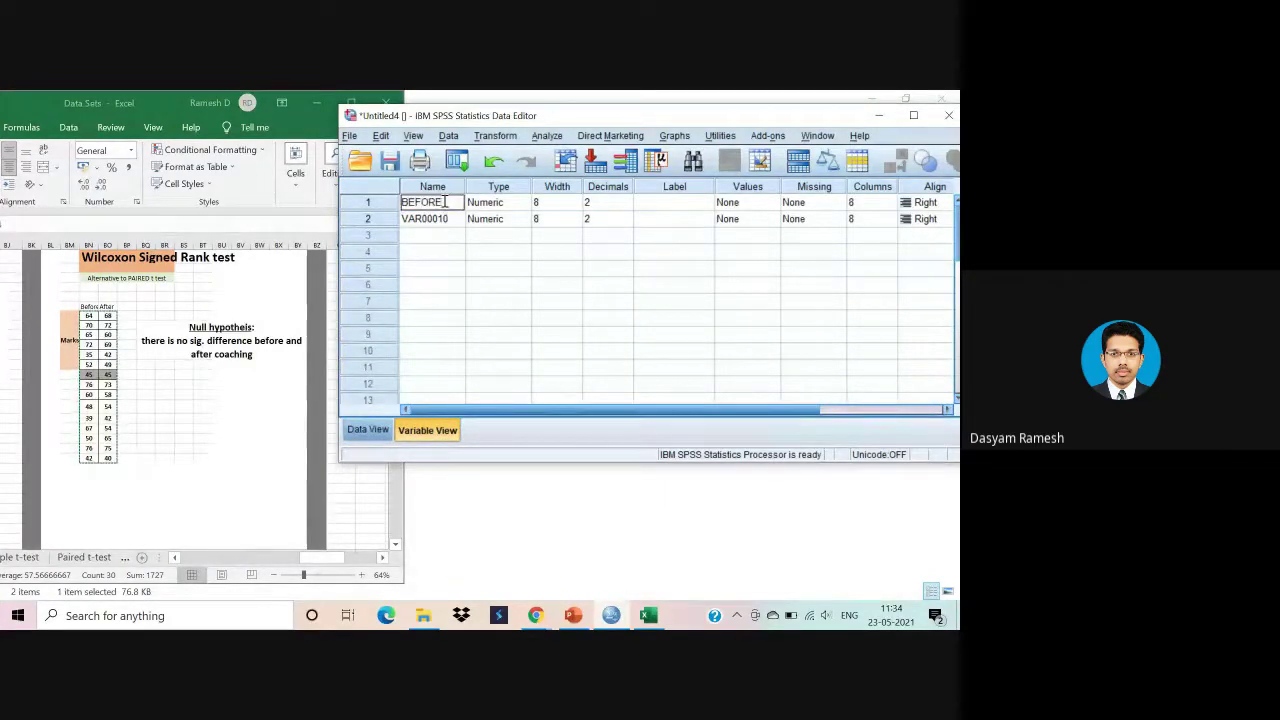
click(440, 218)
text(AFTER)
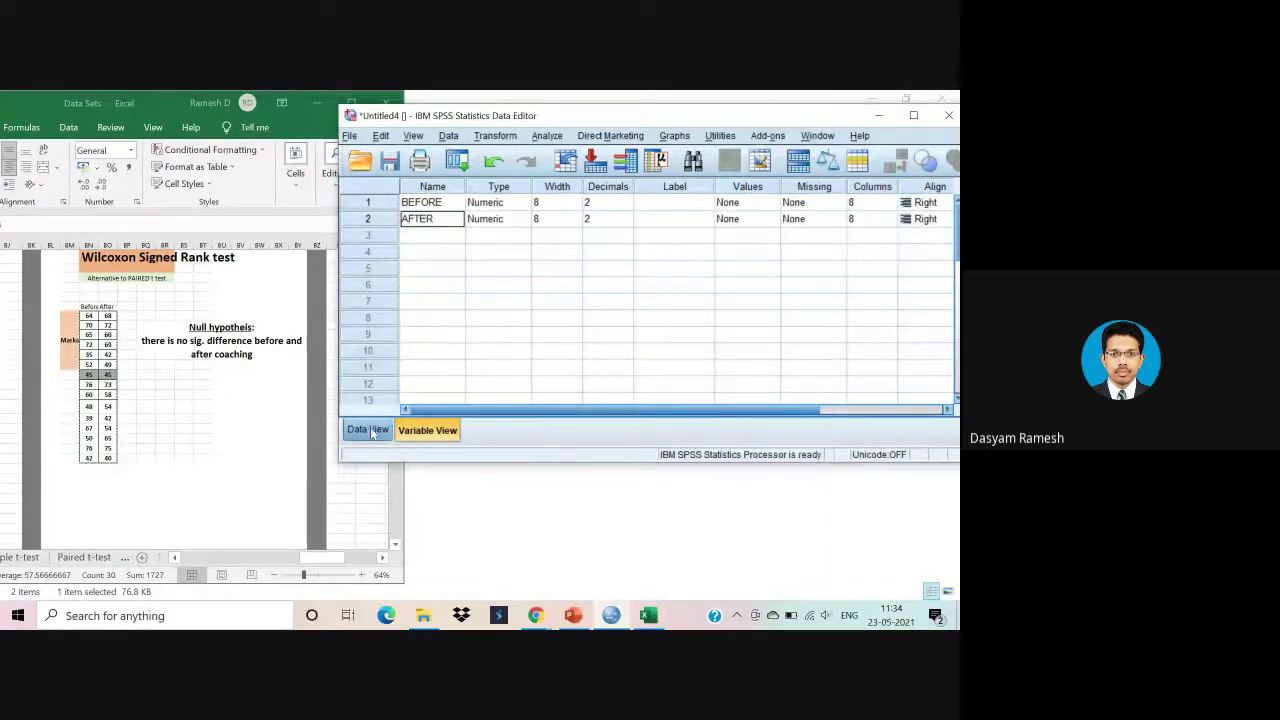
click(370, 430)
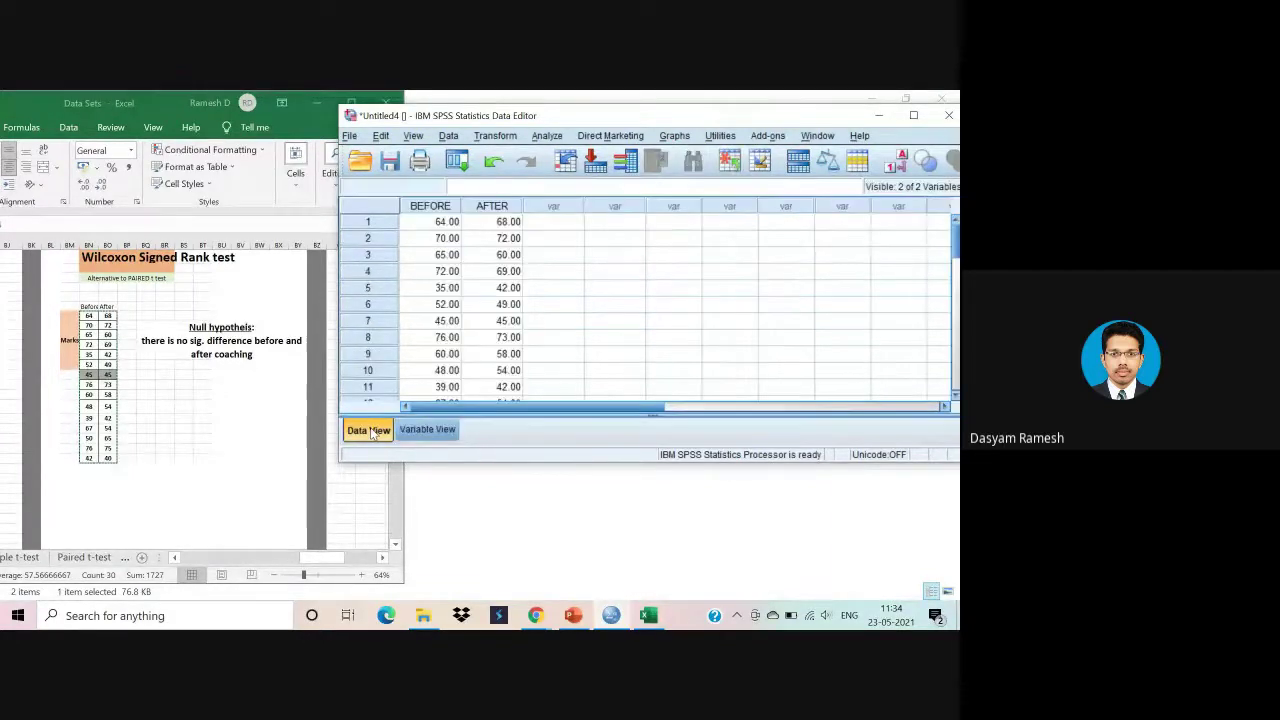
Run a legacy nonparametric 2 Related Samples test with the Wilcoxon type, pairing BEFORE with AFTER.
click(545, 136)
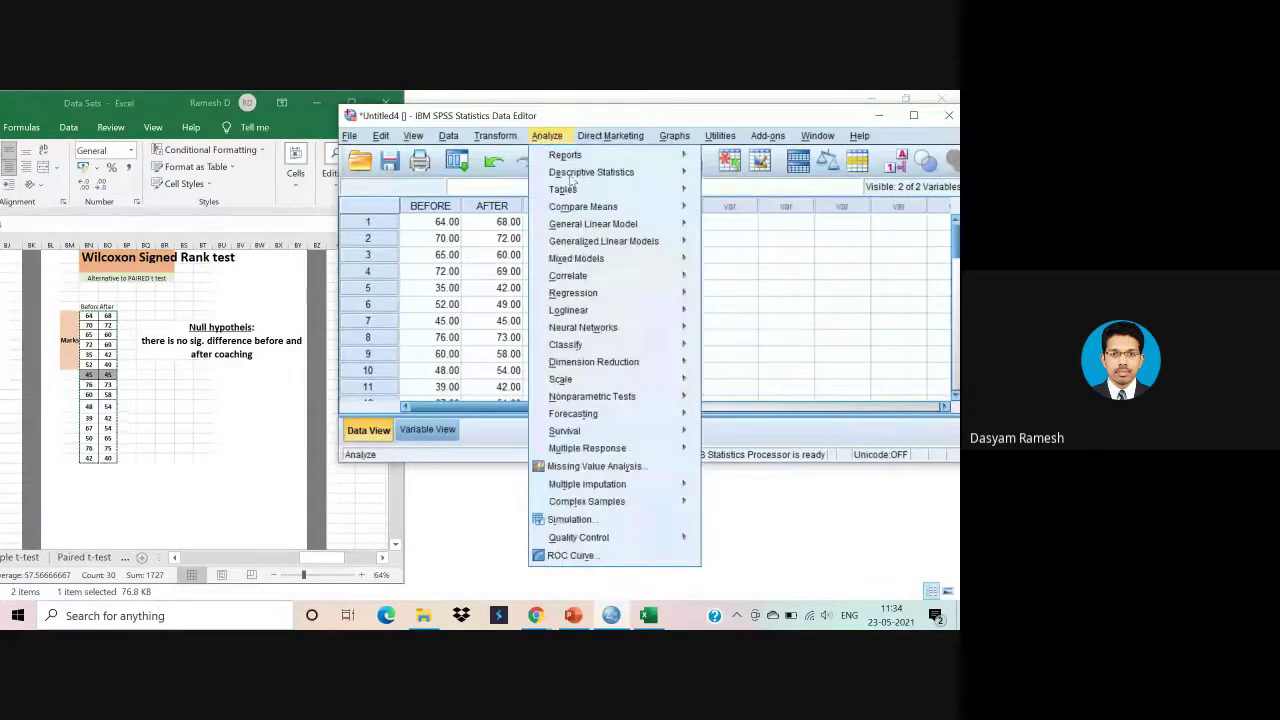
mouse_move(641, 398)
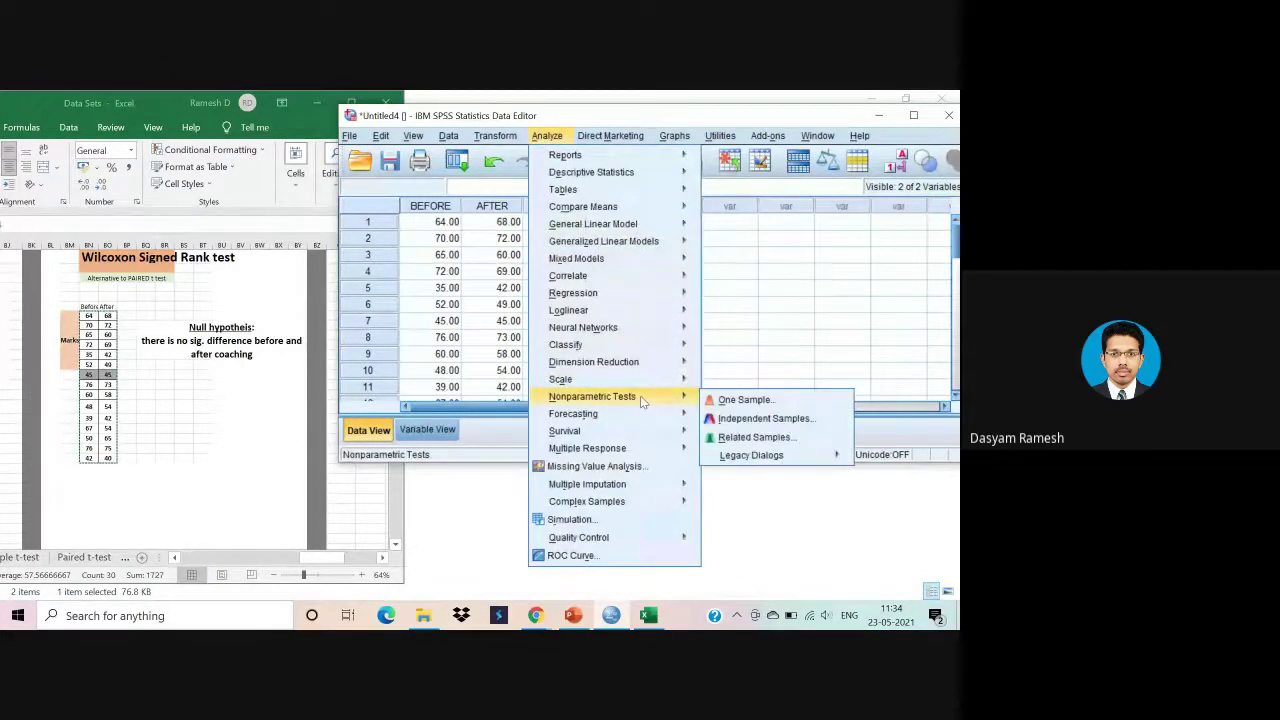
mouse_move(777, 459)
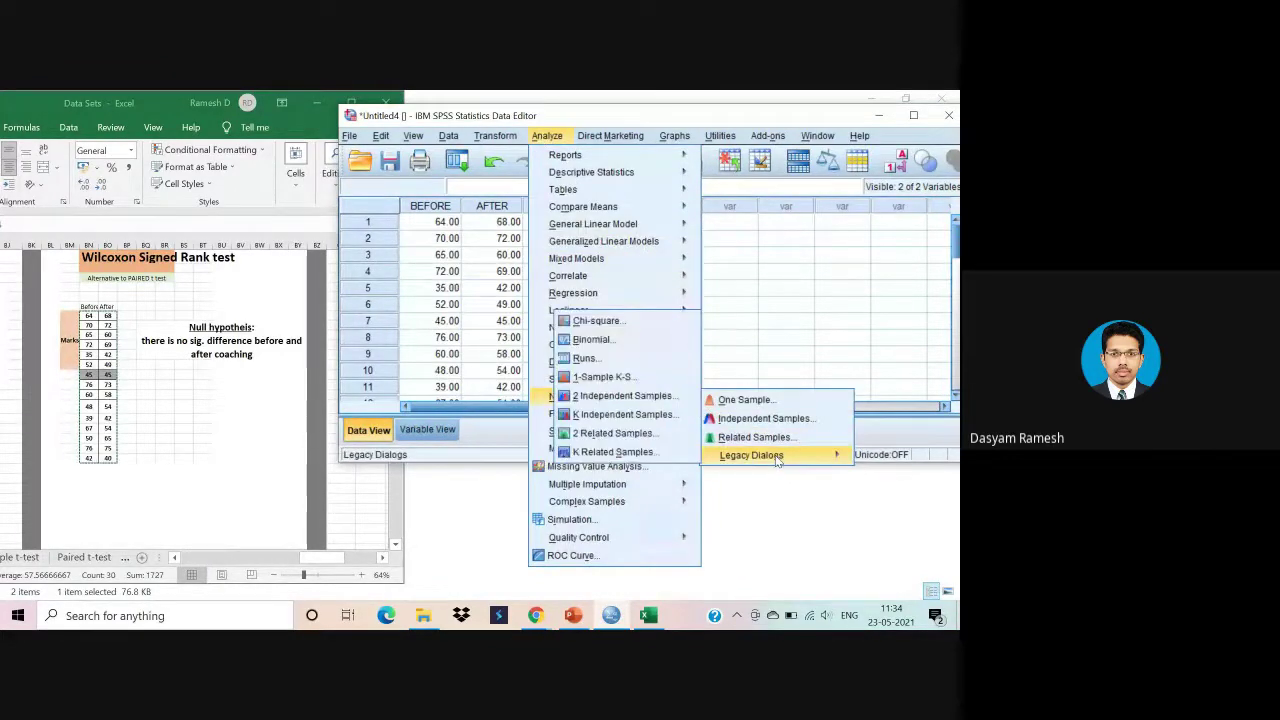
click(648, 436)
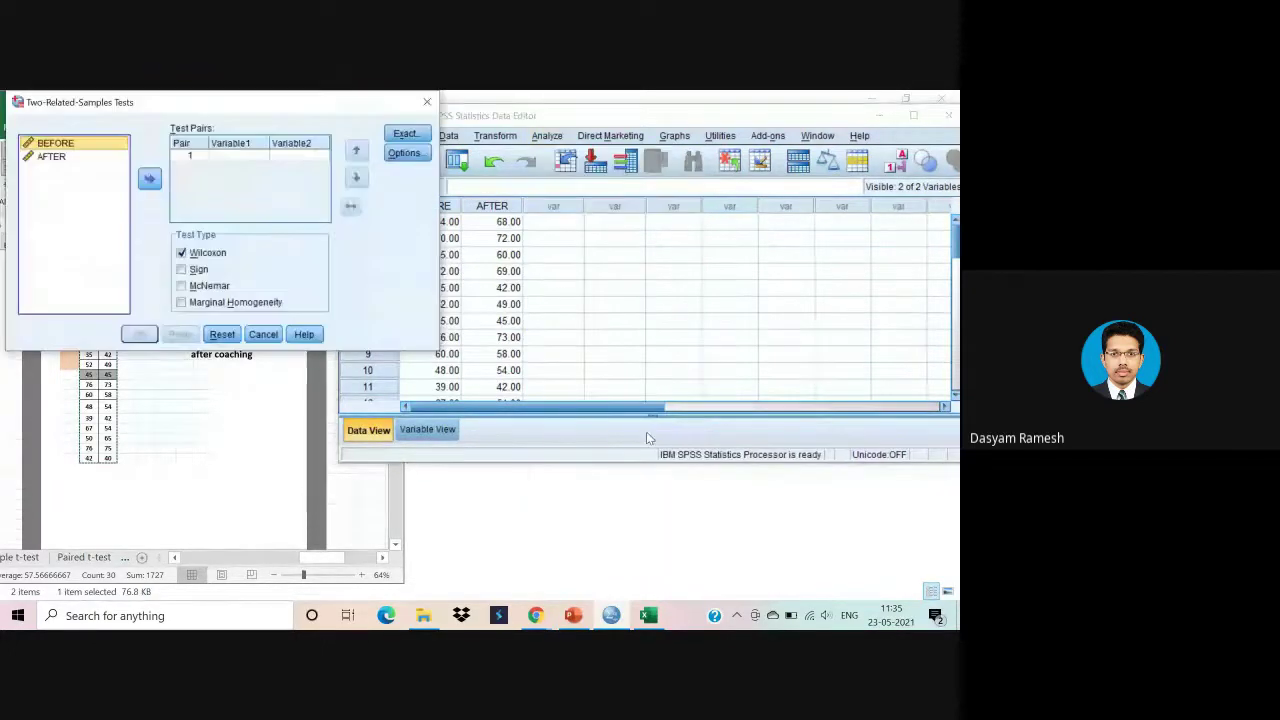
drag(223, 106, 634, 226)
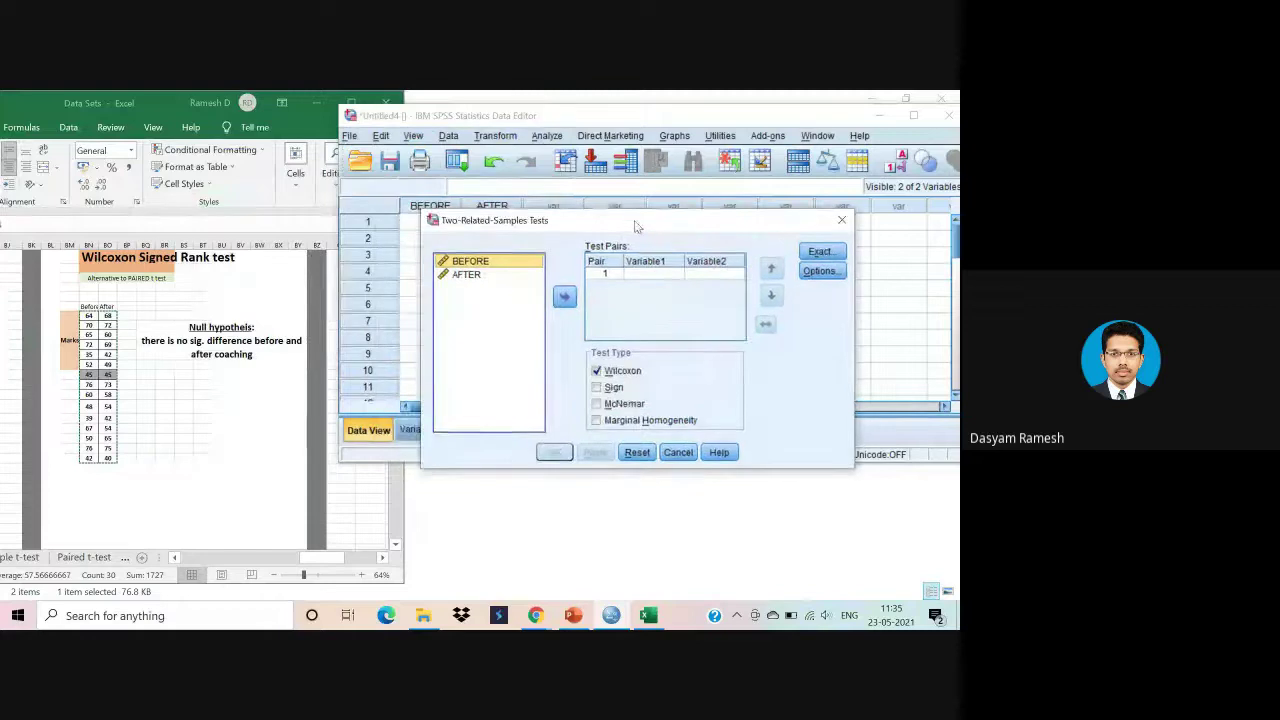
click(564, 294)
click(484, 274)
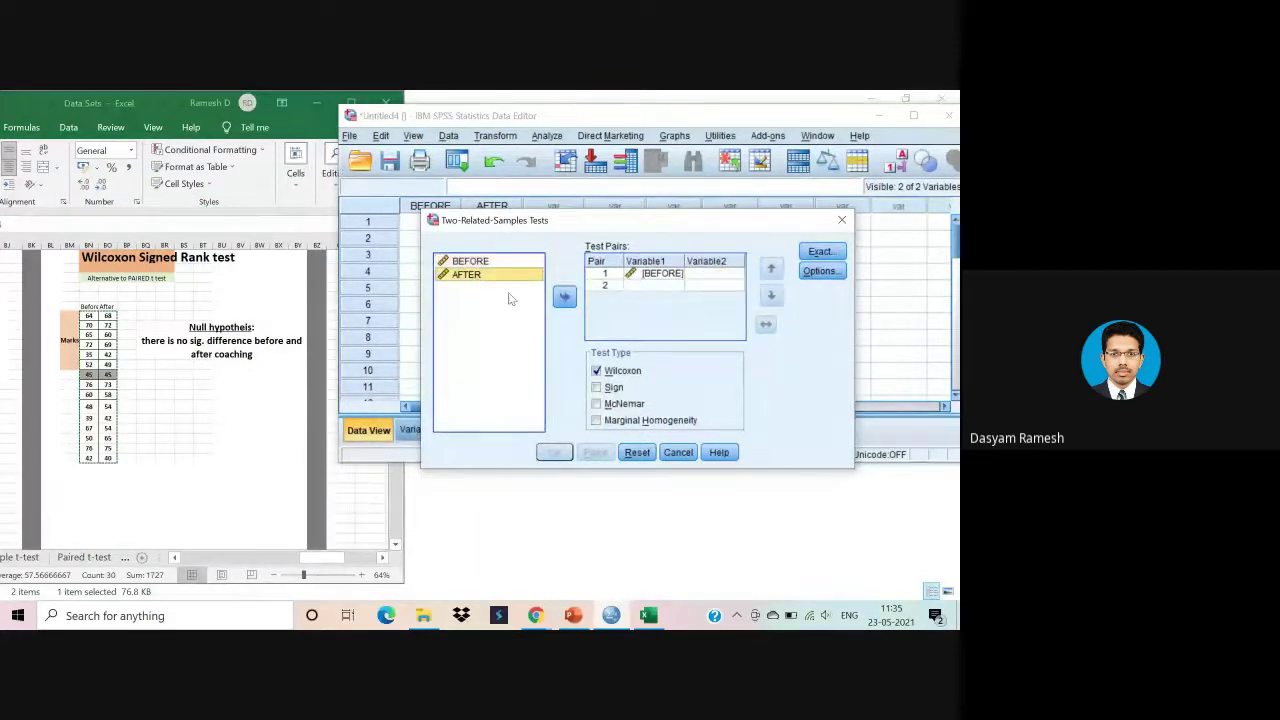
click(564, 298)
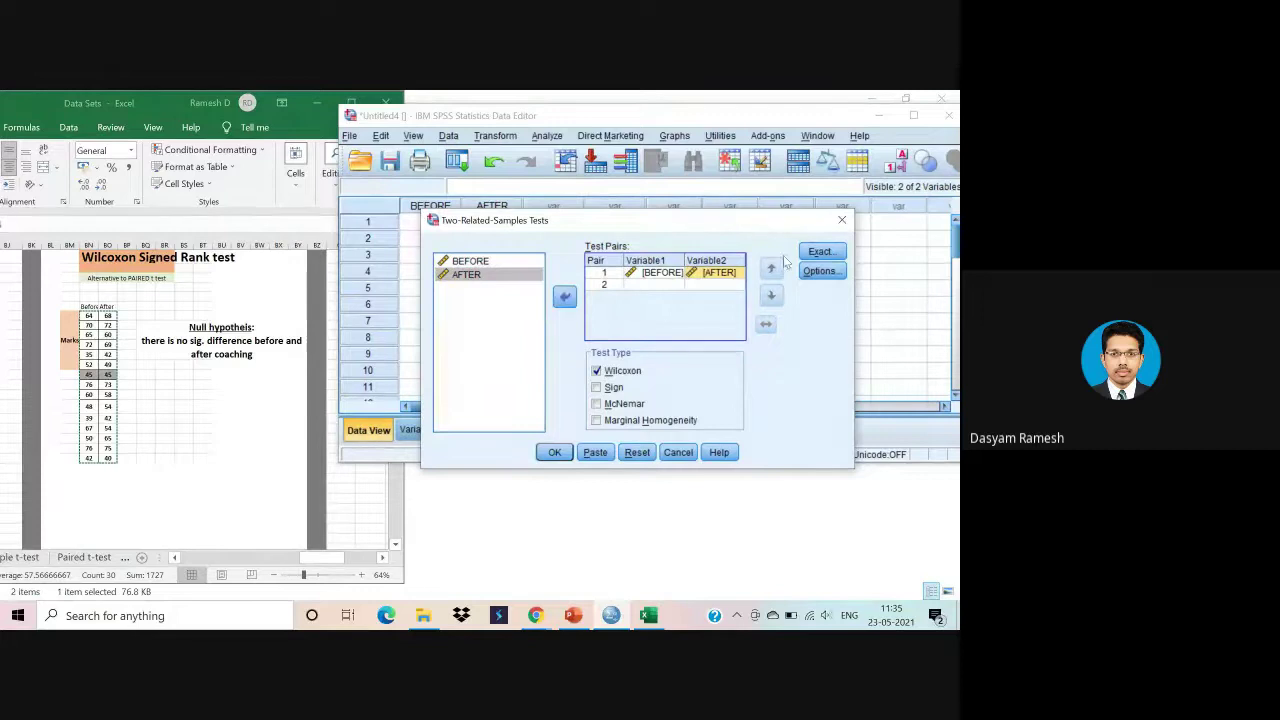
click(555, 452)
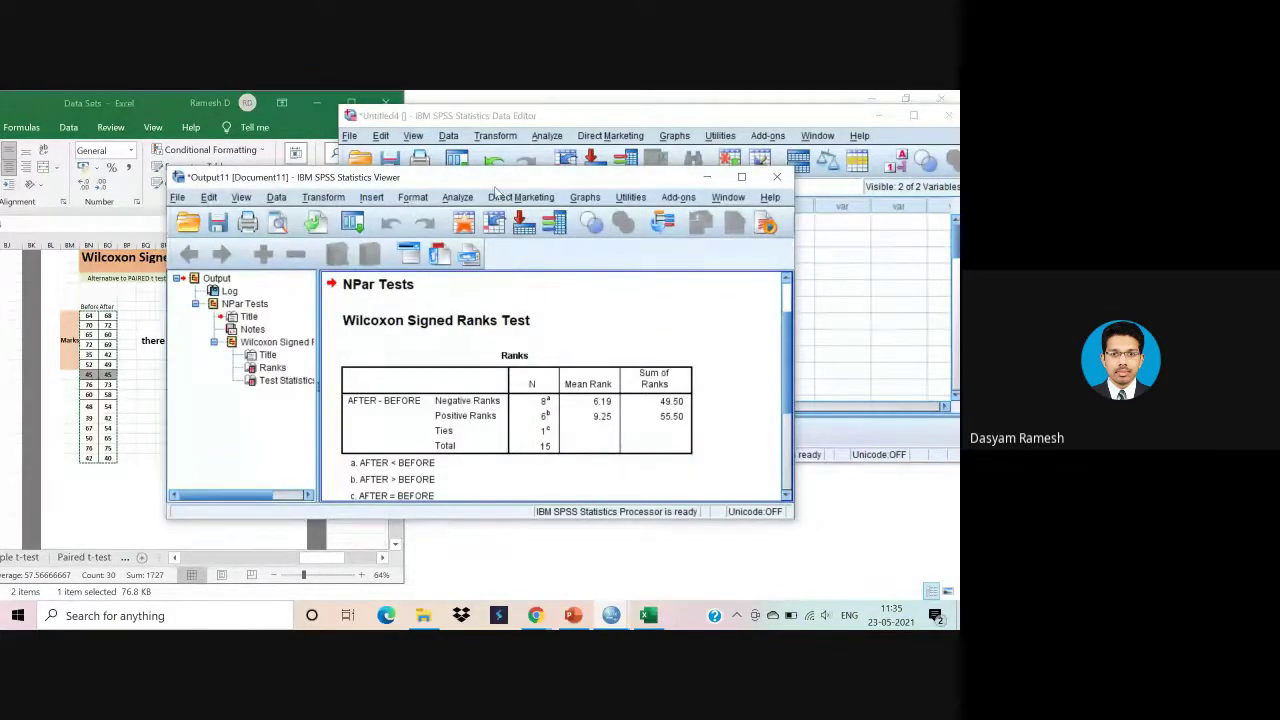
Examine the Wilcoxon Ranks and Test Statistics output and compare its significance with the coaching null hypothesis and before and after marks in Excel.
drag(485, 185, 656, 186)
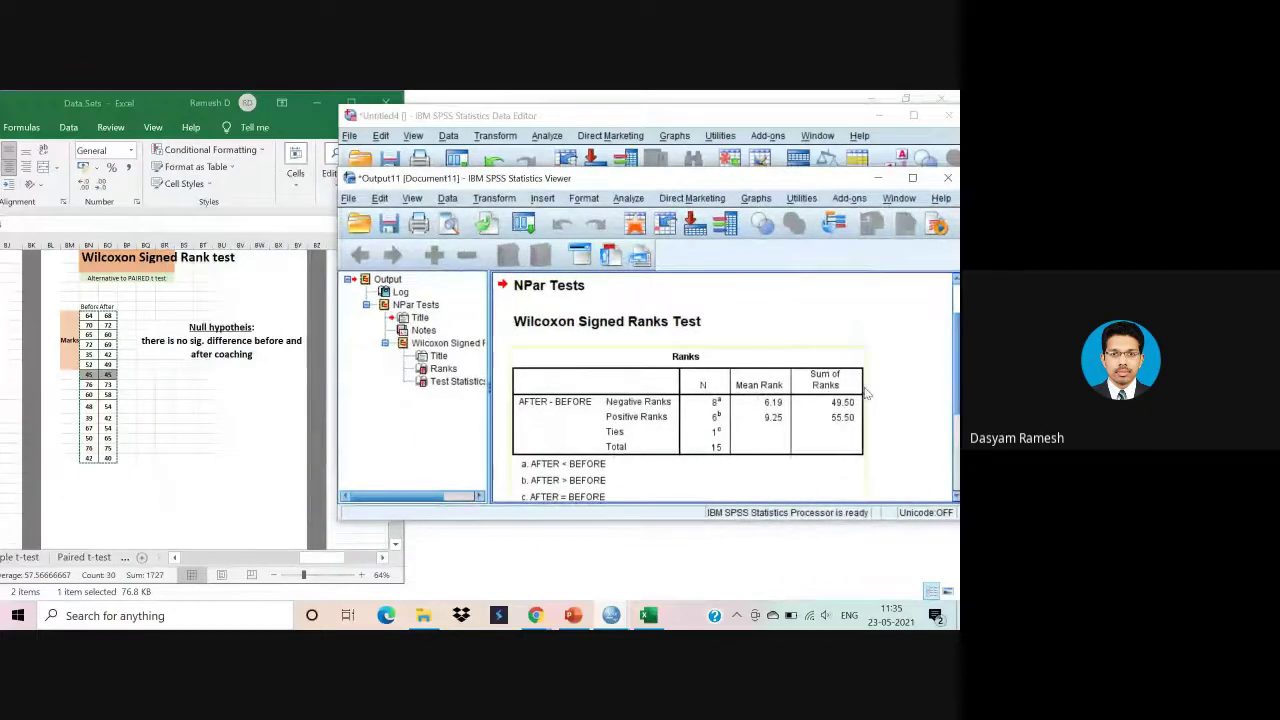
scroll(866, 394, down, 3)
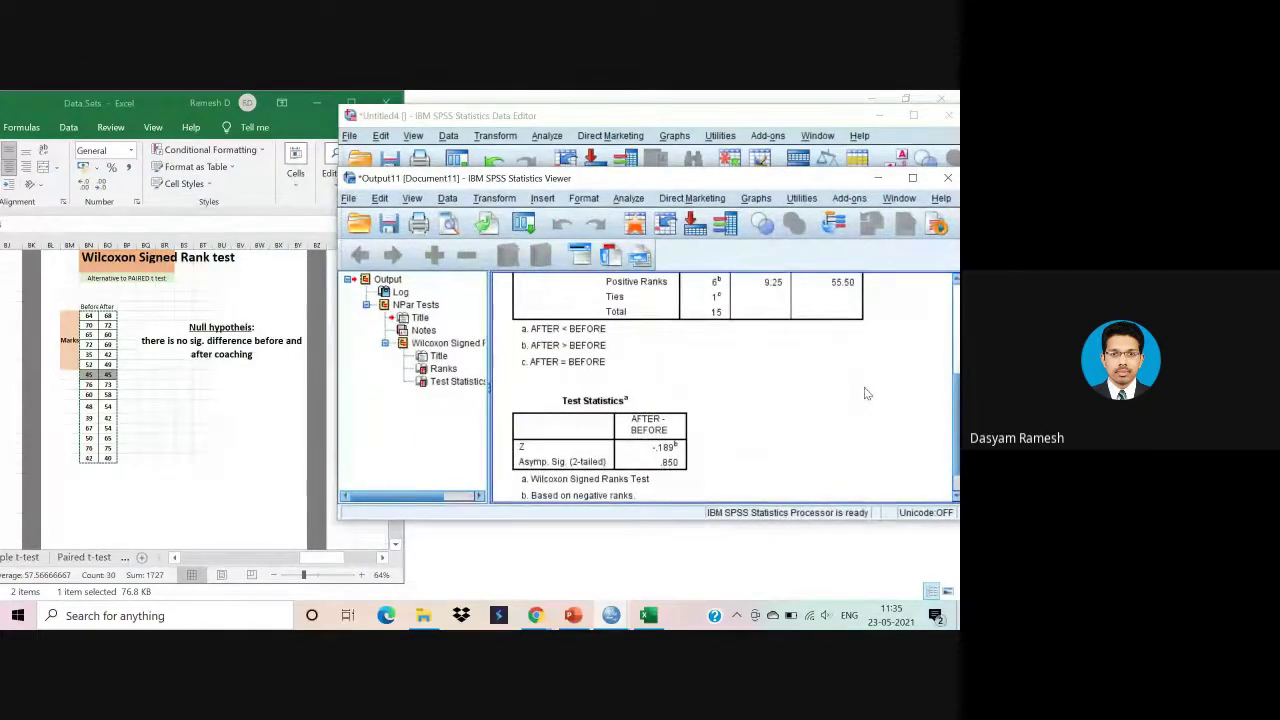
click(680, 430)
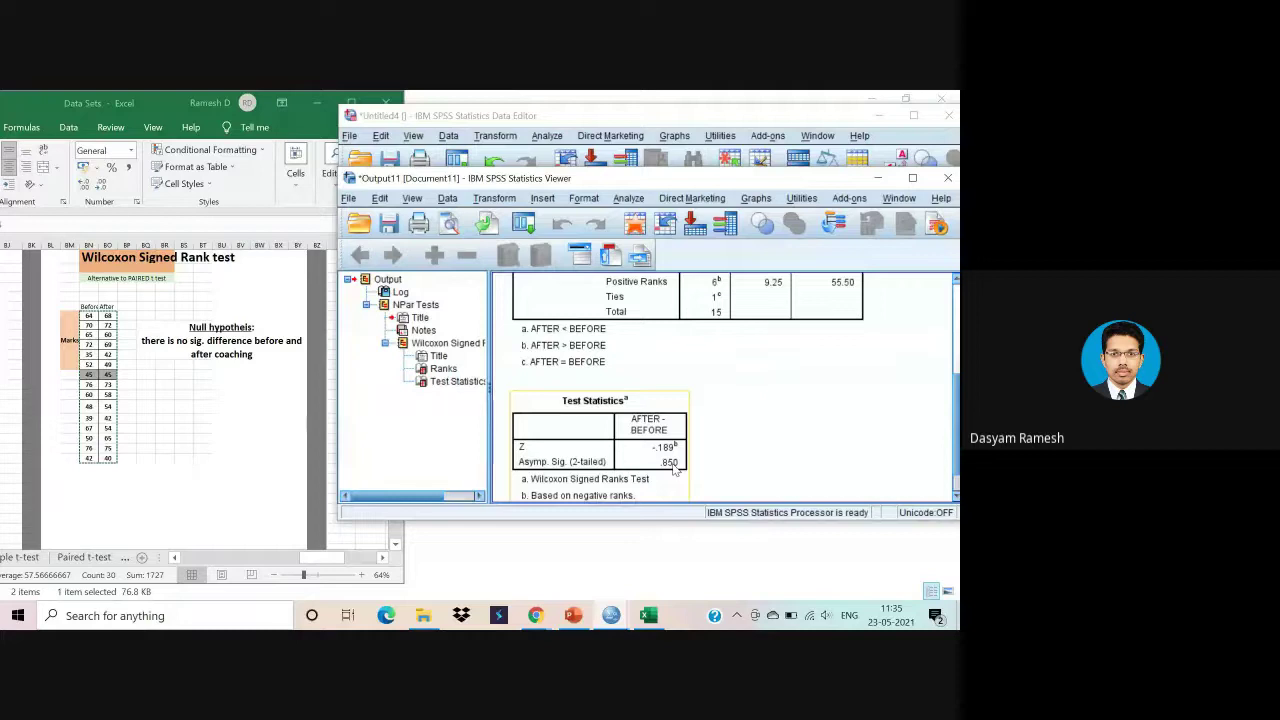
click(209, 360)
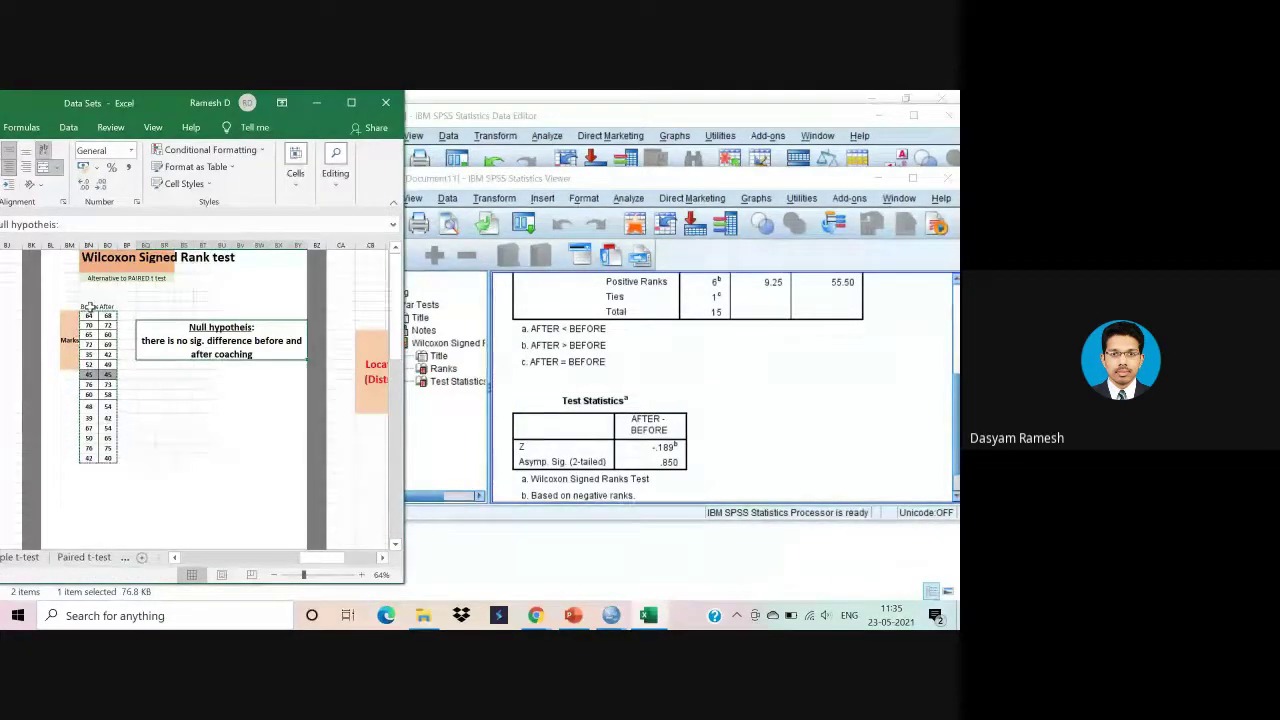
click(90, 306)
click(106, 307)
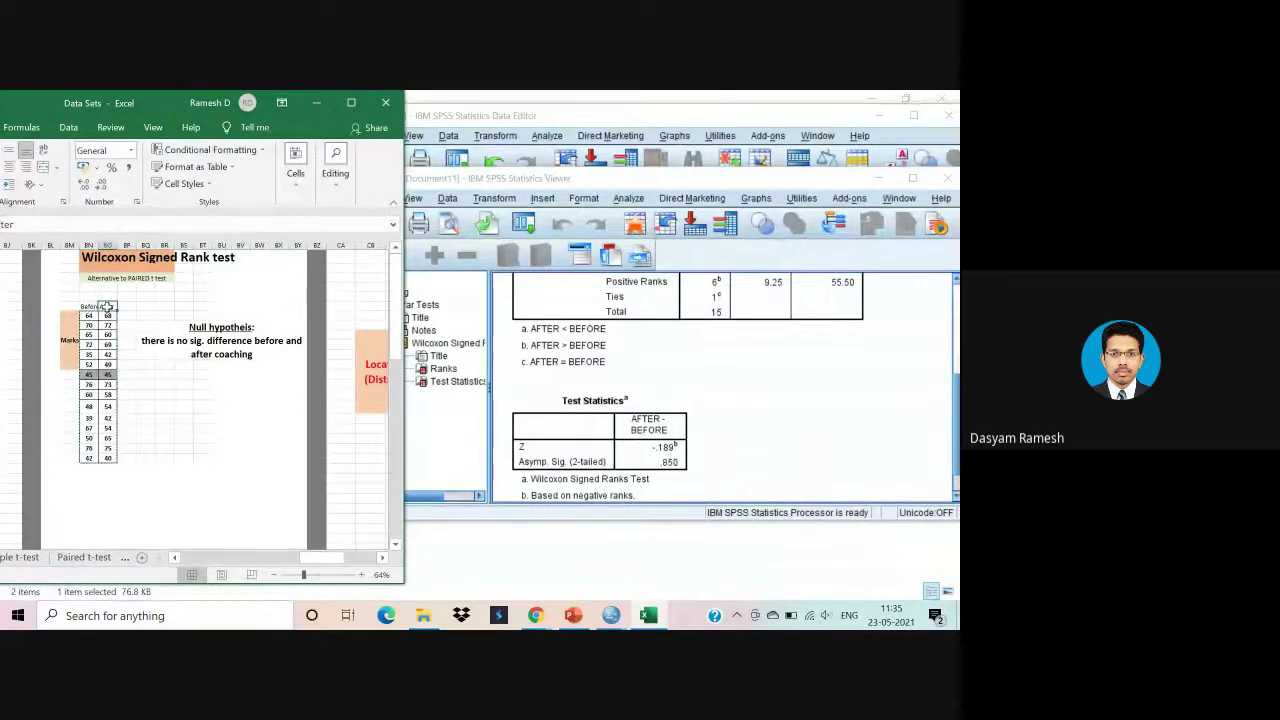
click(131, 327)
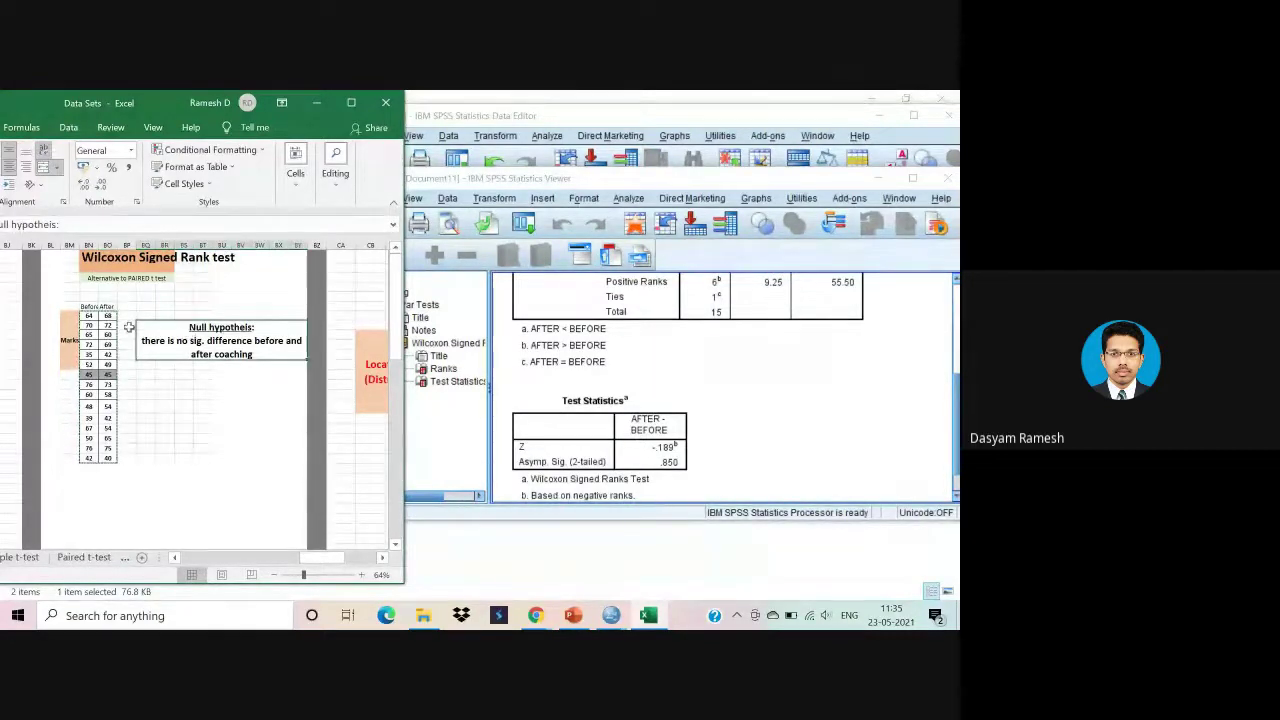
click(88, 307)
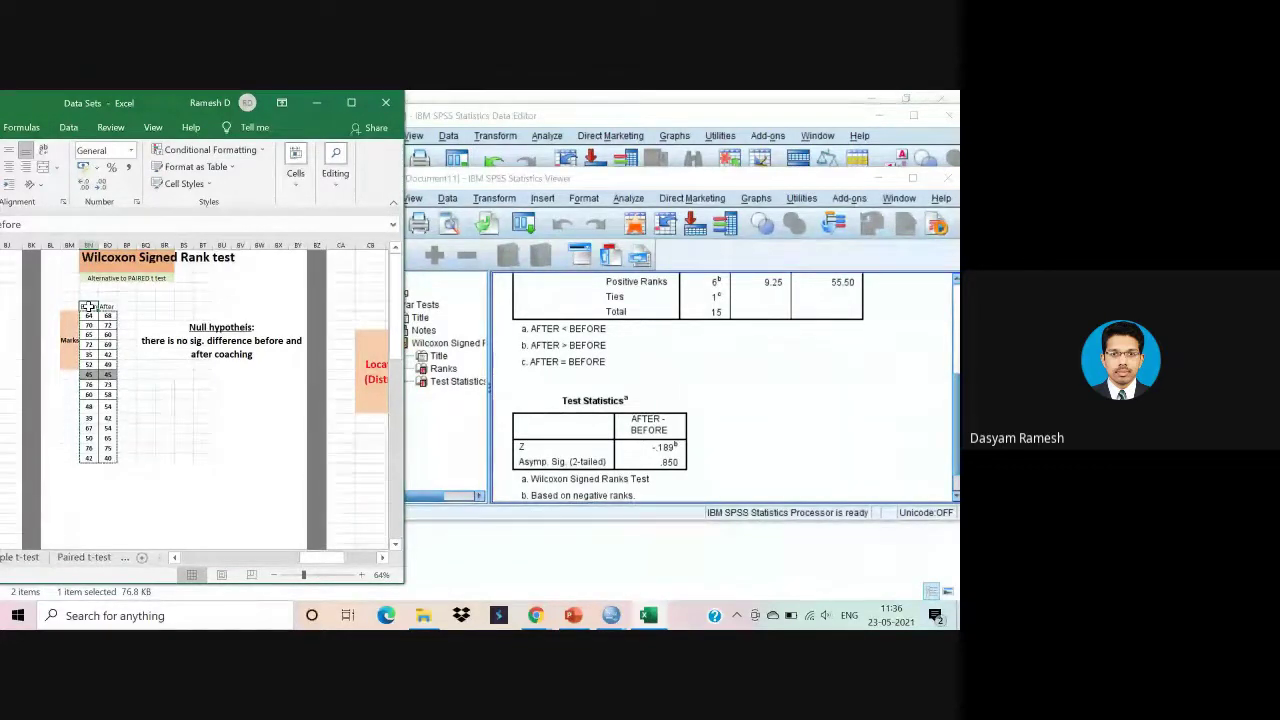
click(203, 386)
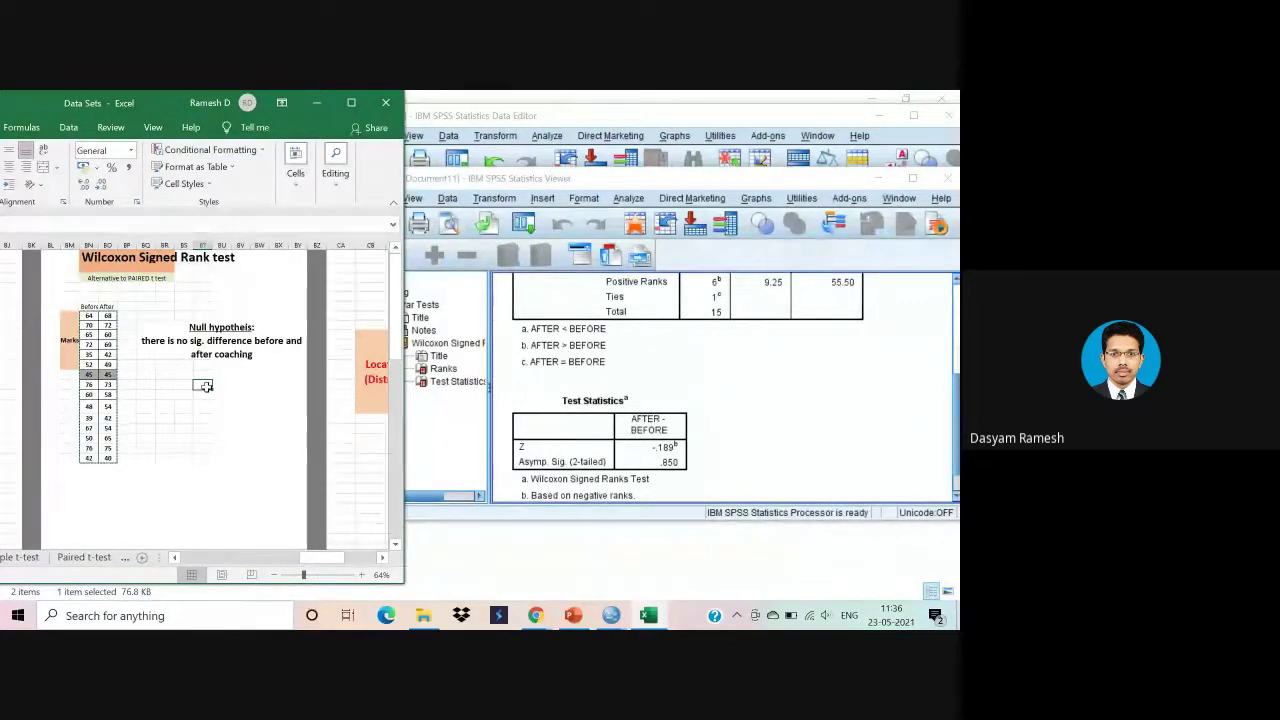
Examine the Fiedman's test example in the Excel sheet, covering its two-way ANOVA subtitle, Growth Condition heading and Location (District) rows A to H.
scroll(203, 385, right, 6)
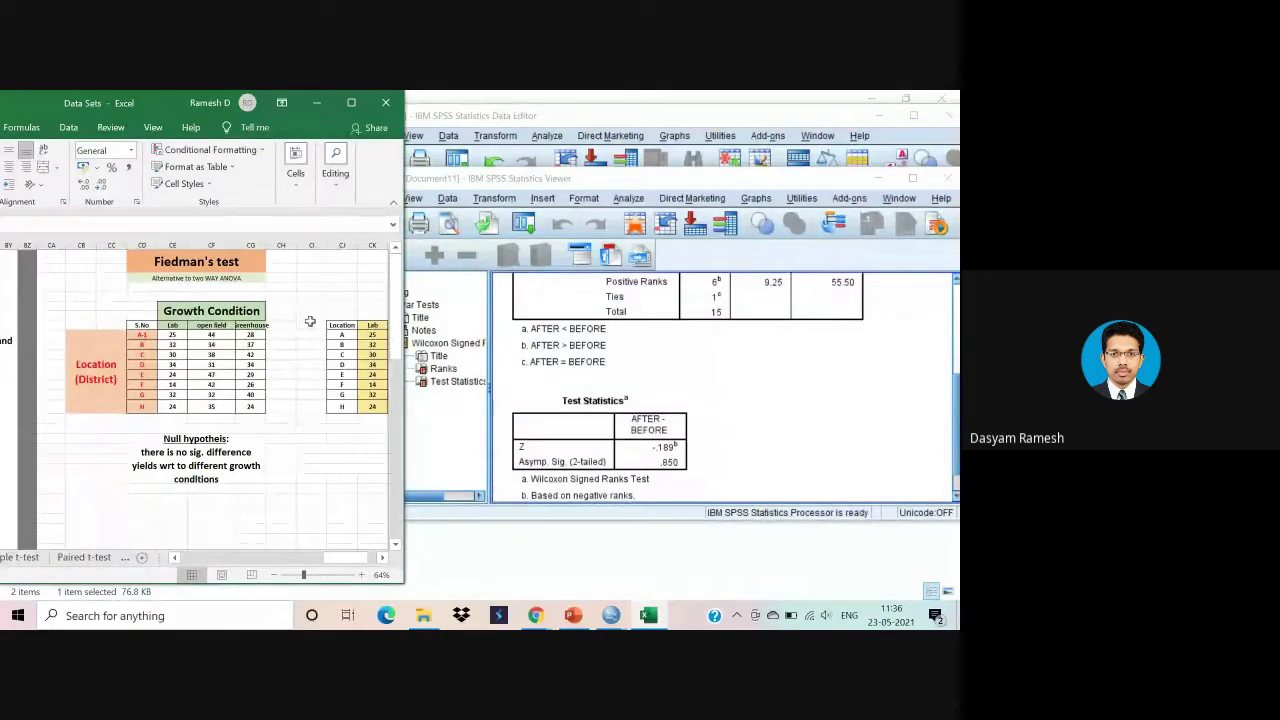
click(307, 314)
click(311, 289)
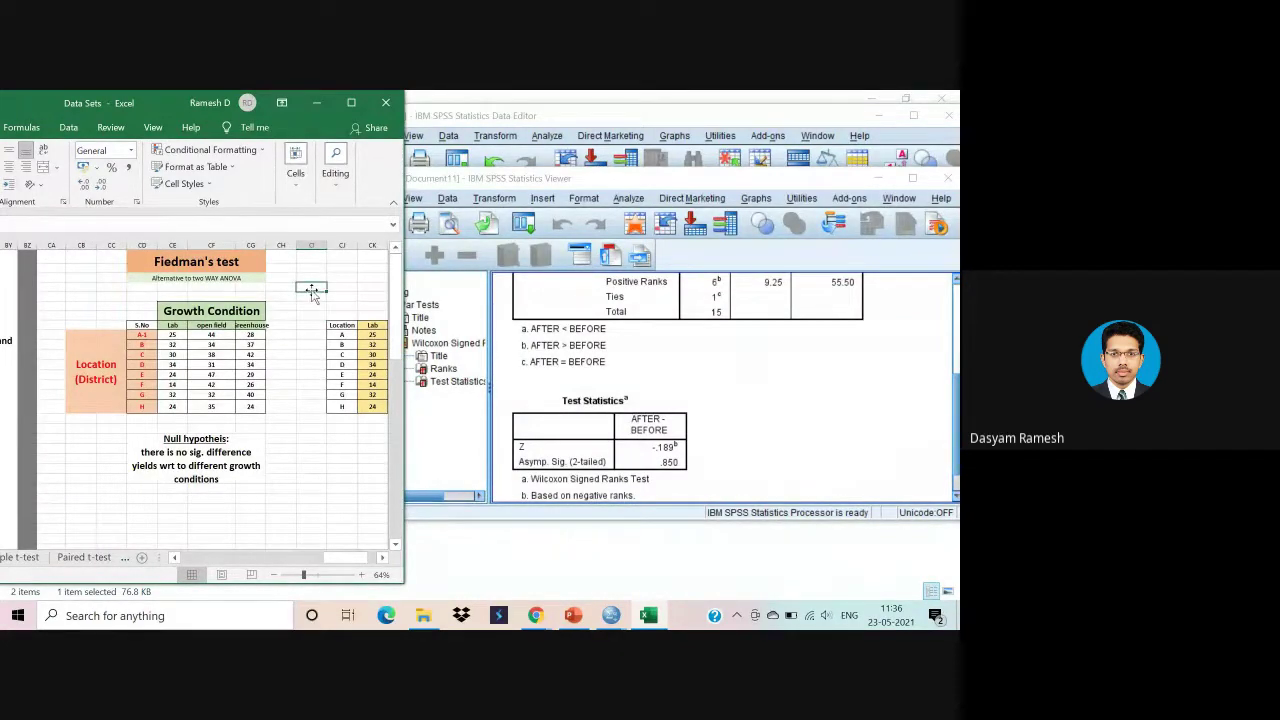
click(235, 281)
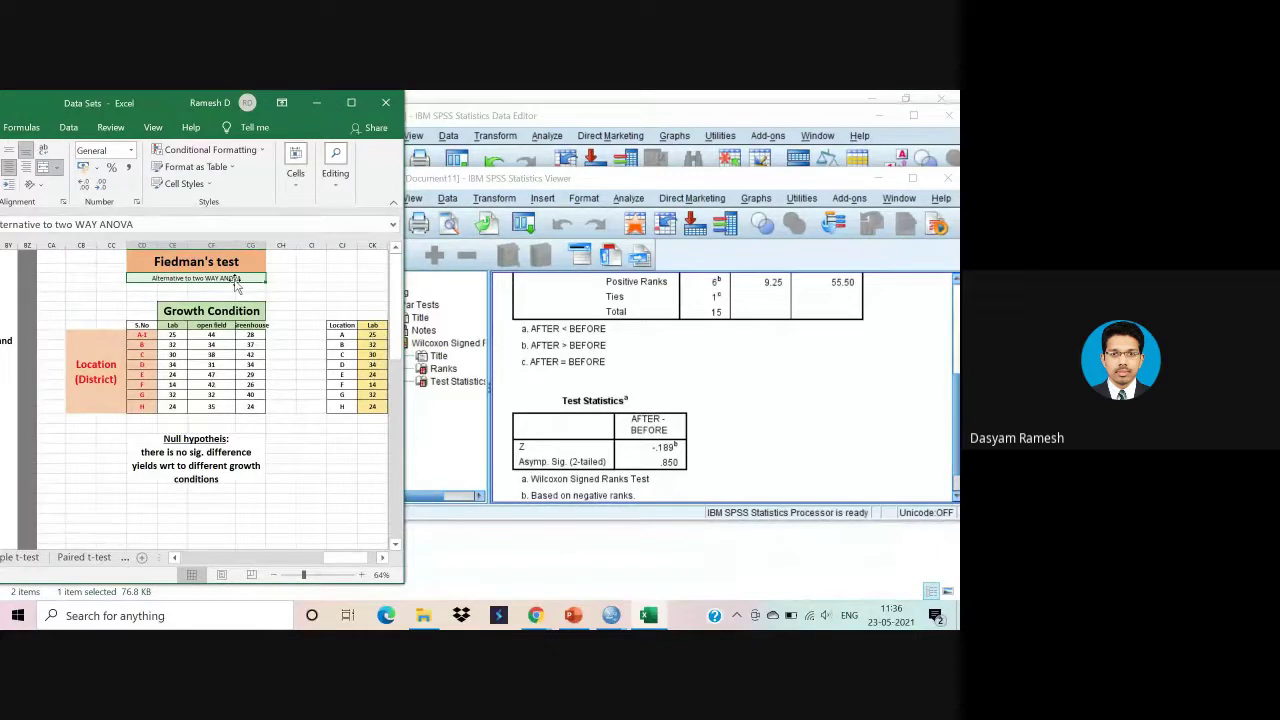
click(302, 346)
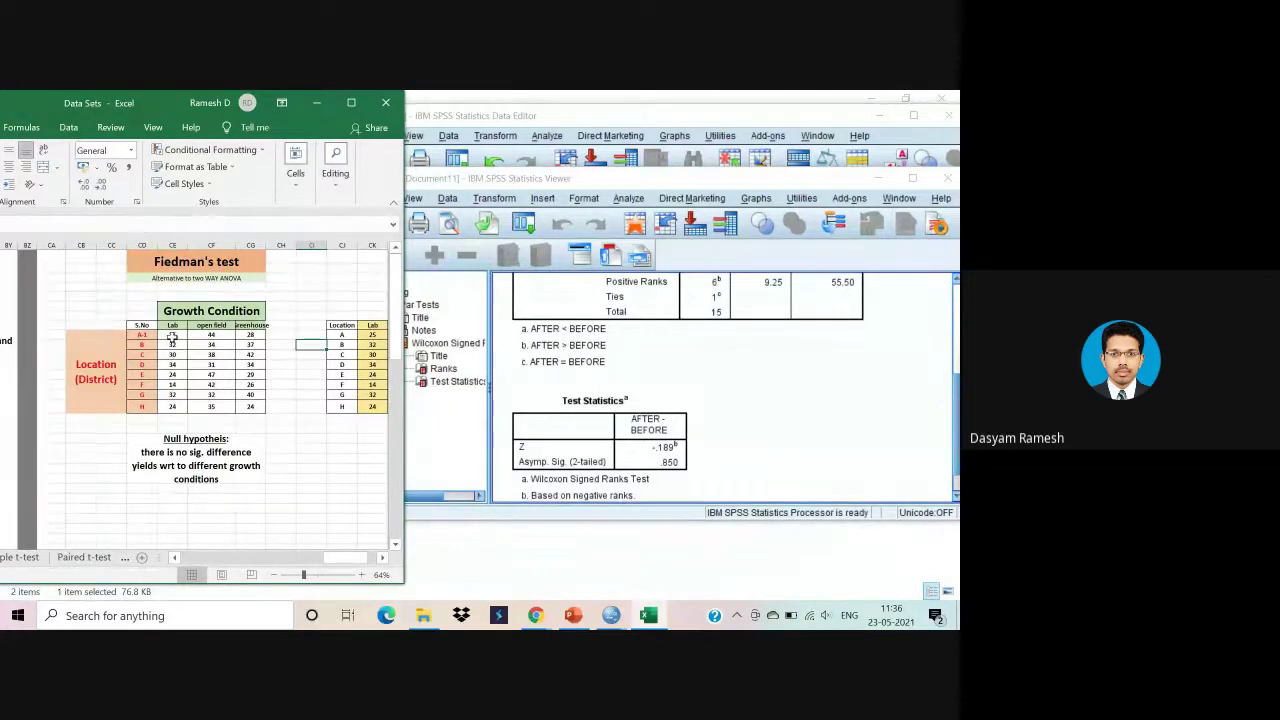
scroll(172, 338, right, 1)
scroll(172, 338, right, 1)
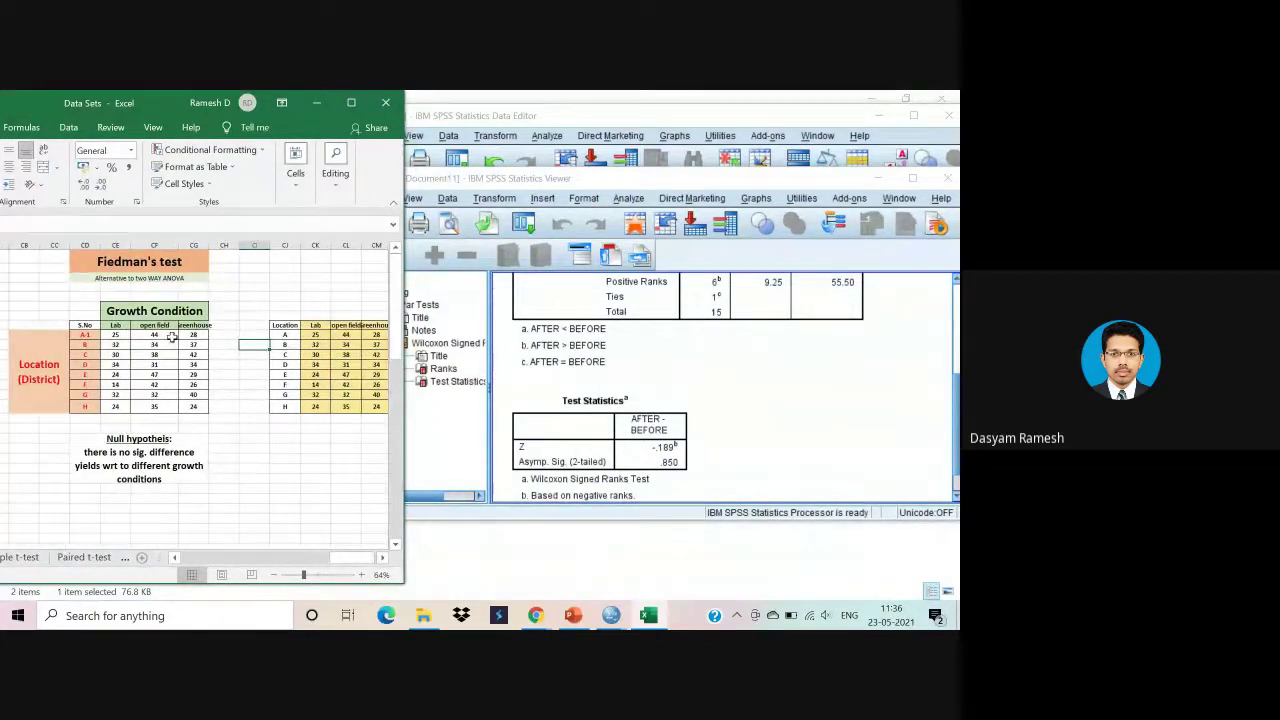
click(40, 370)
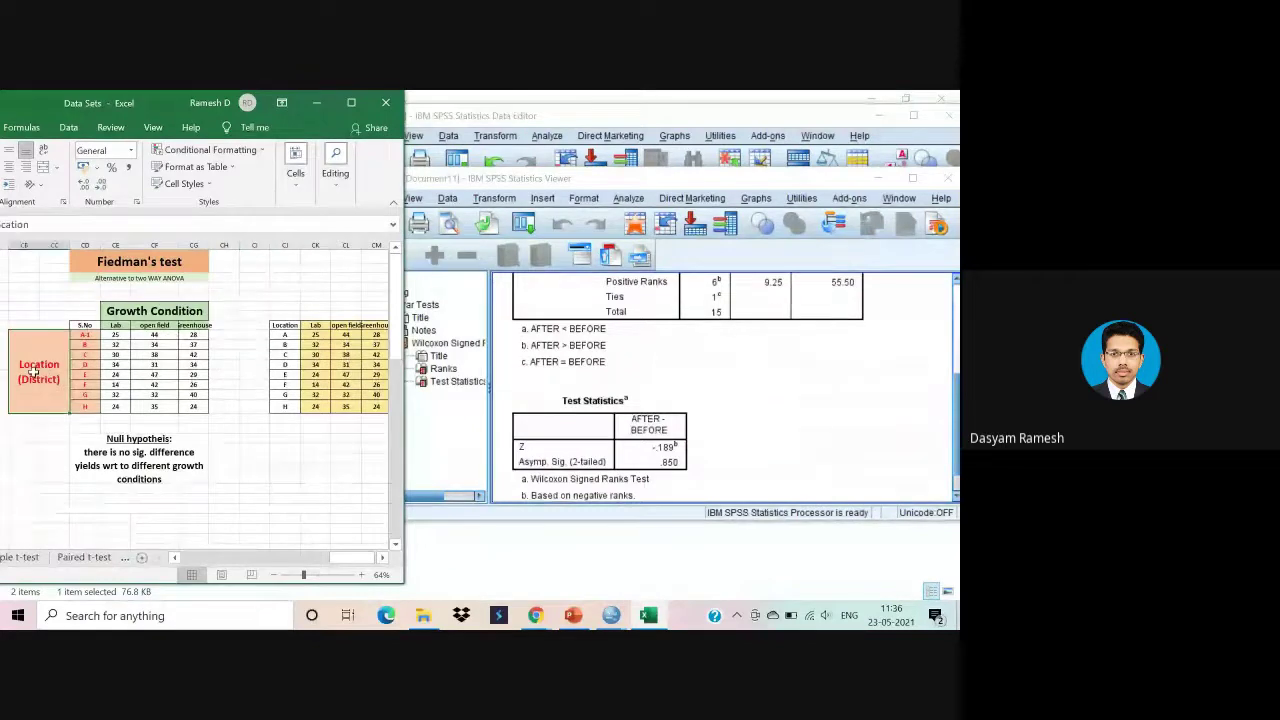
click(160, 311)
click(67, 355)
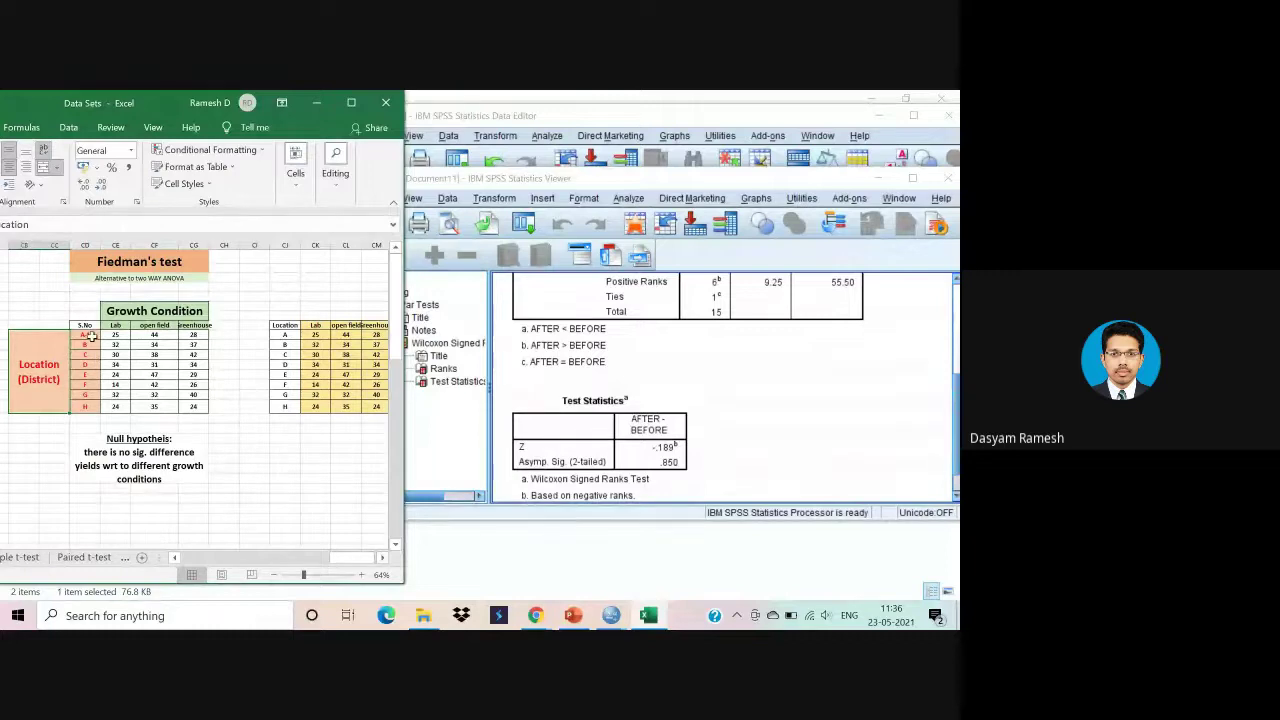
drag(90, 337, 97, 407)
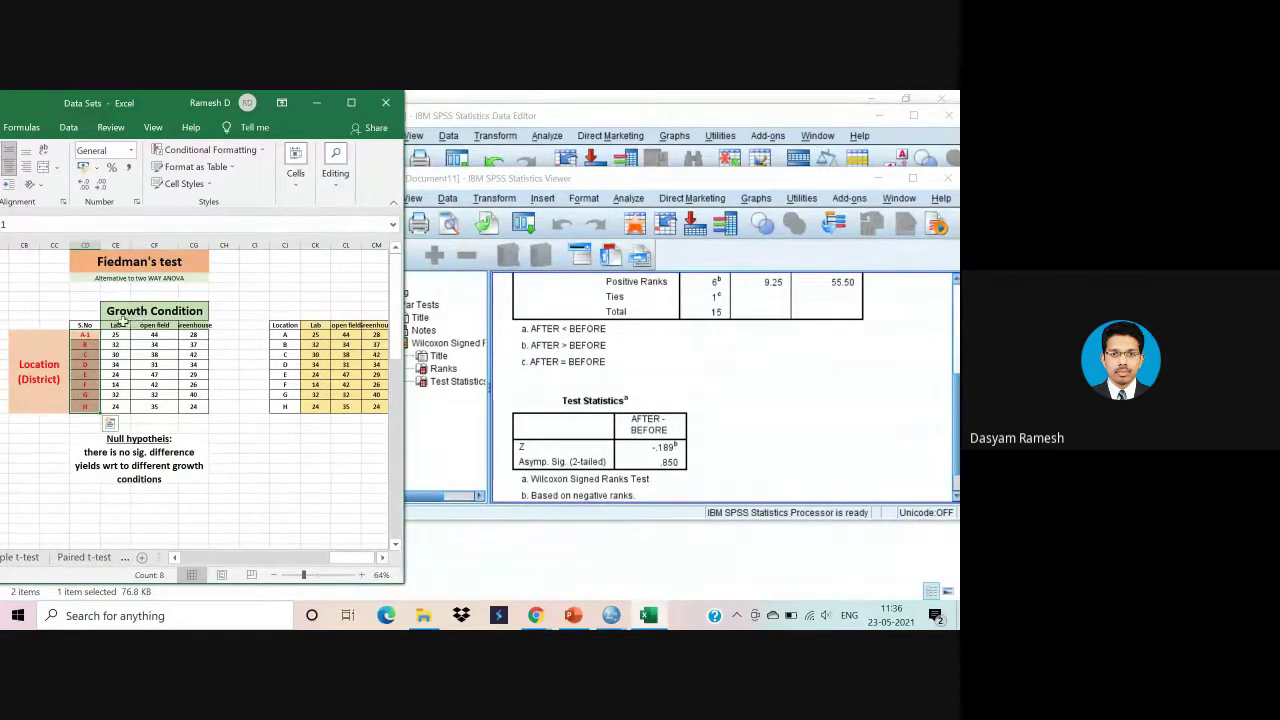
Review the Lab, open field and Greenhouse growth conditions, and widen column CG to fit the Greenhouse header.
click(119, 325)
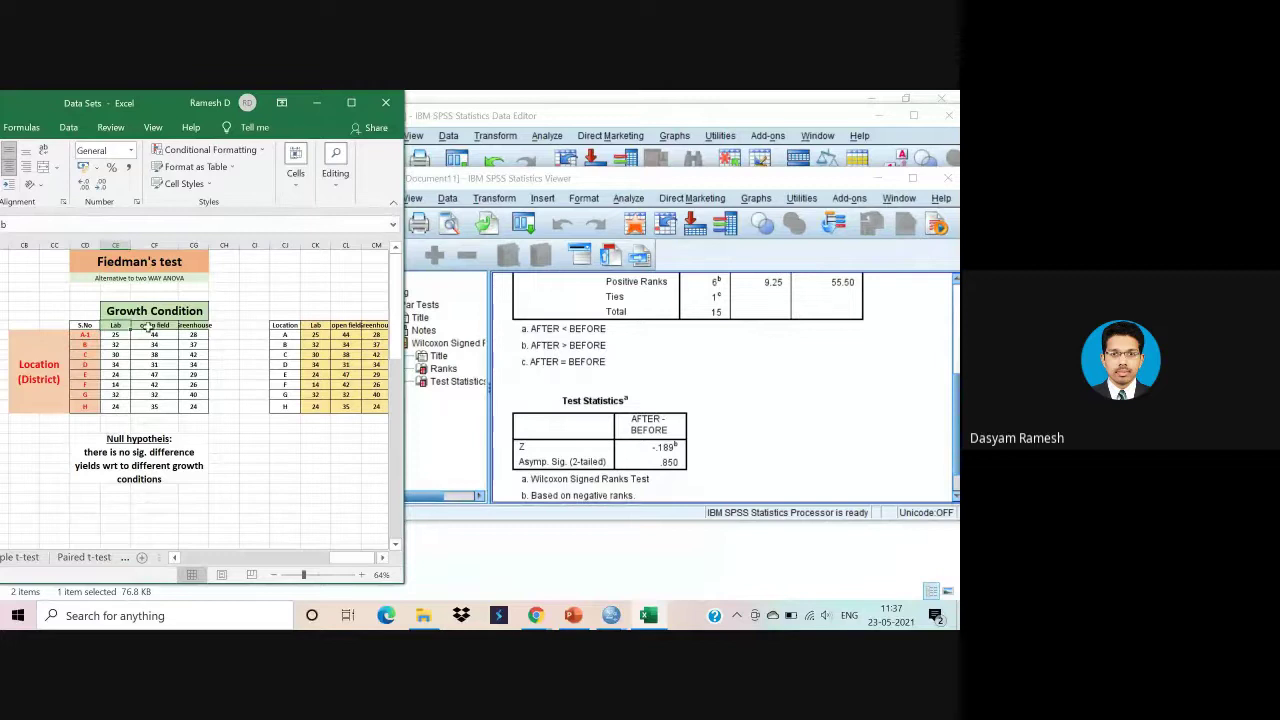
click(153, 326)
click(200, 326)
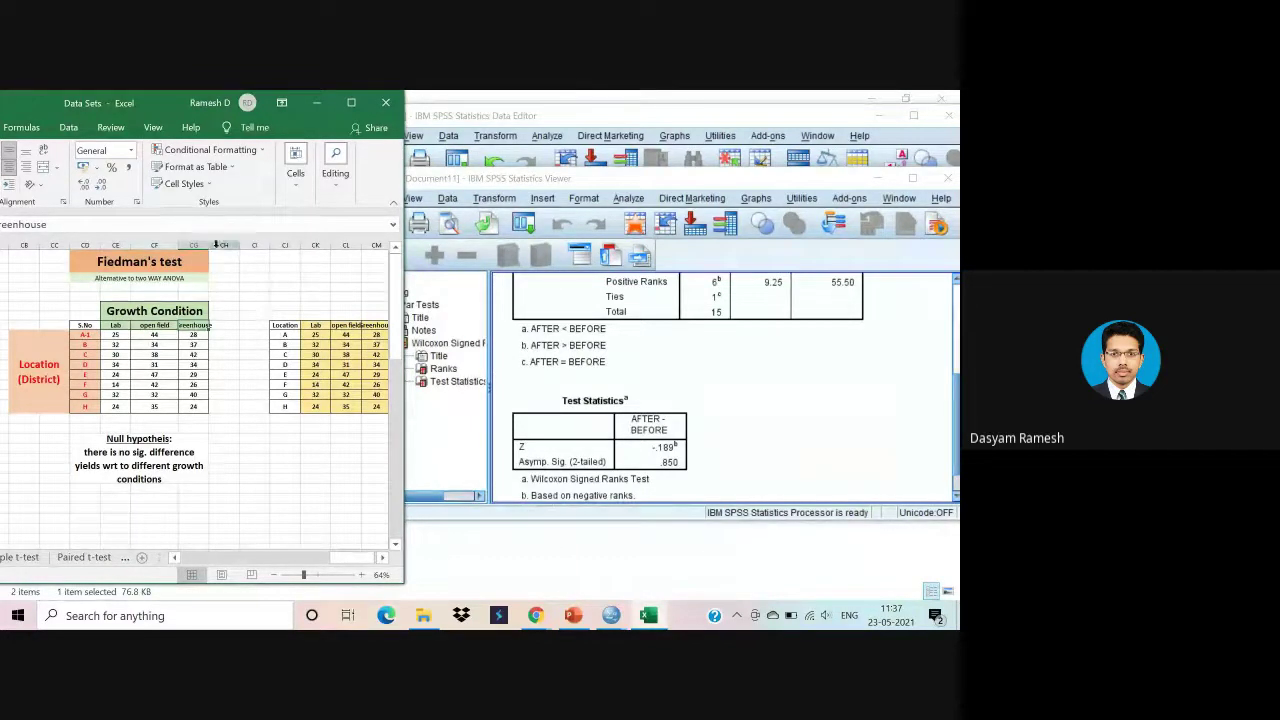
drag(209, 245, 225, 245)
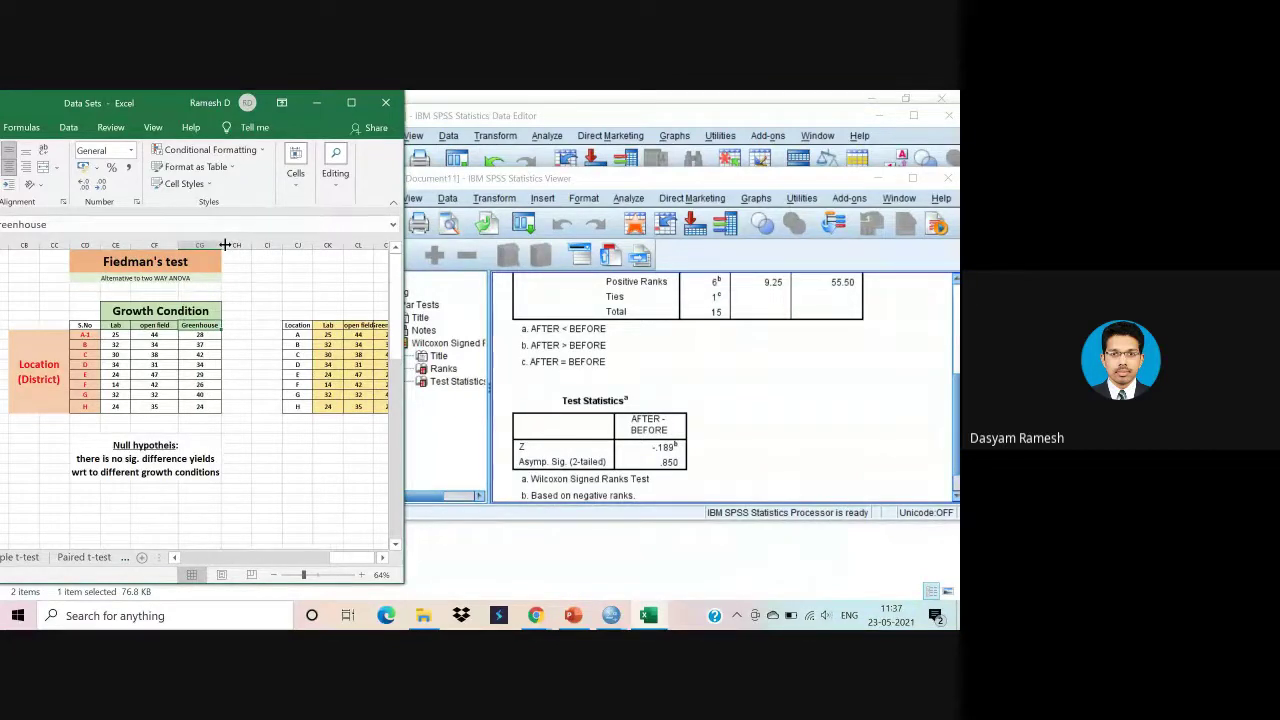
Review the Growth Condition heading, the location A row and the null hypothesis on yields in the Fiedman's test example.
click(166, 312)
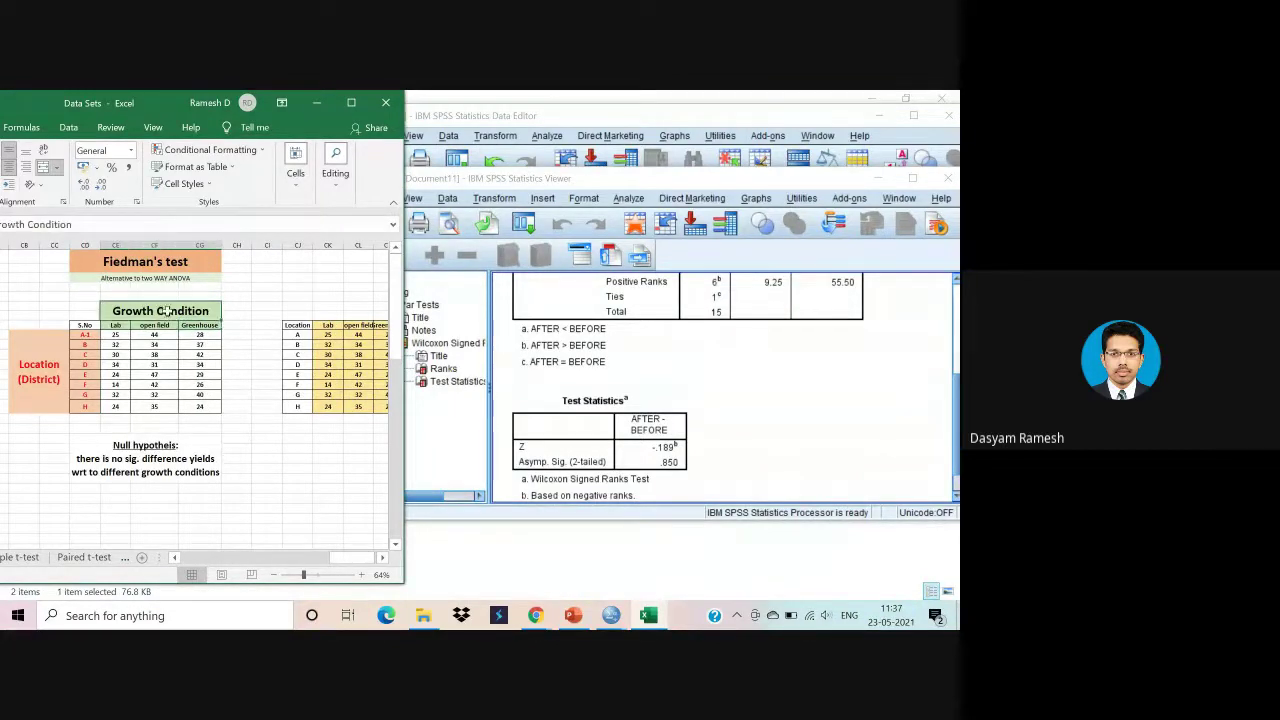
click(84, 338)
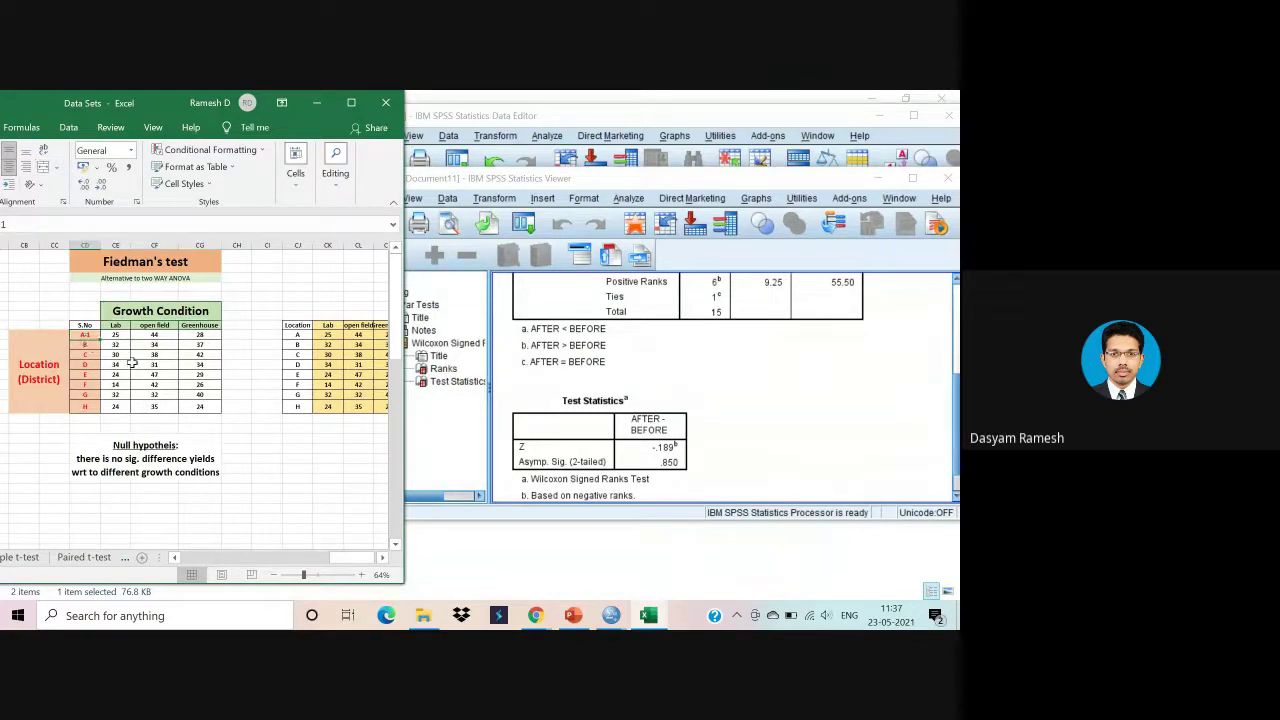
click(237, 416)
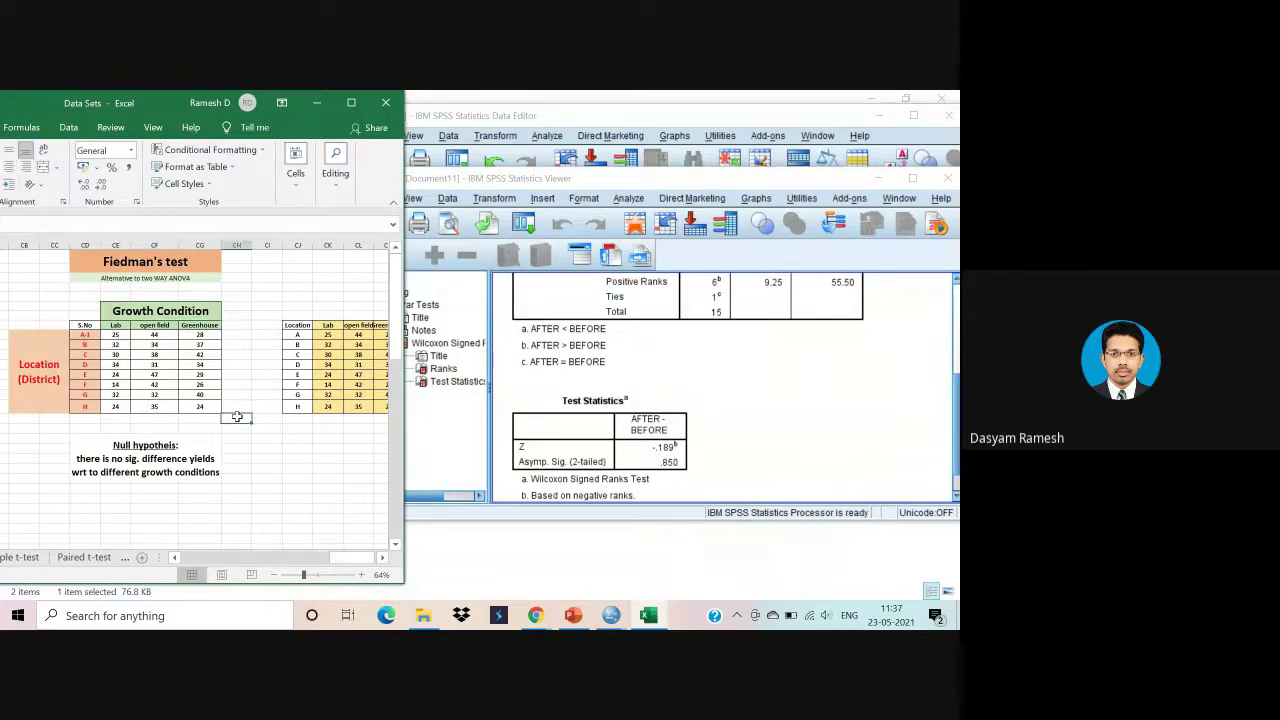
click(168, 452)
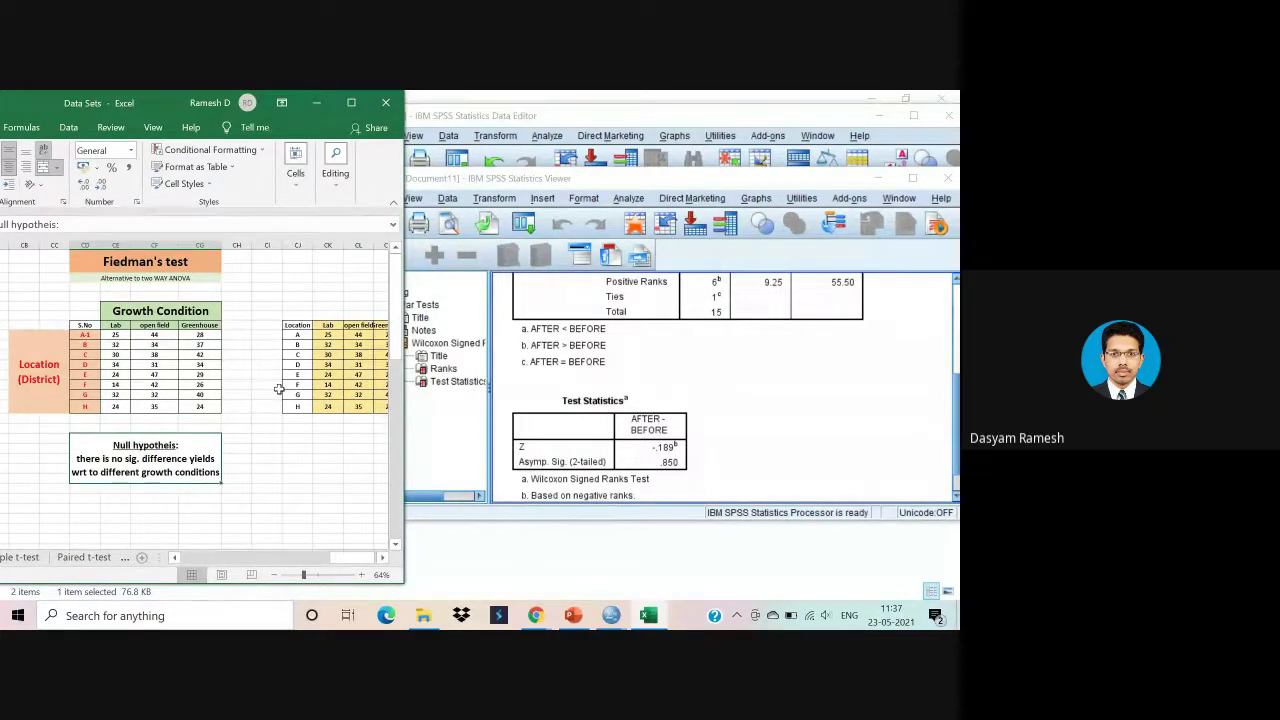
click(319, 486)
Copy the yellow Lab, open field and Greenhouse values for locations A to H, and close the Wilcoxon output in SPSS without saving.
scroll(319, 486, right, 2)
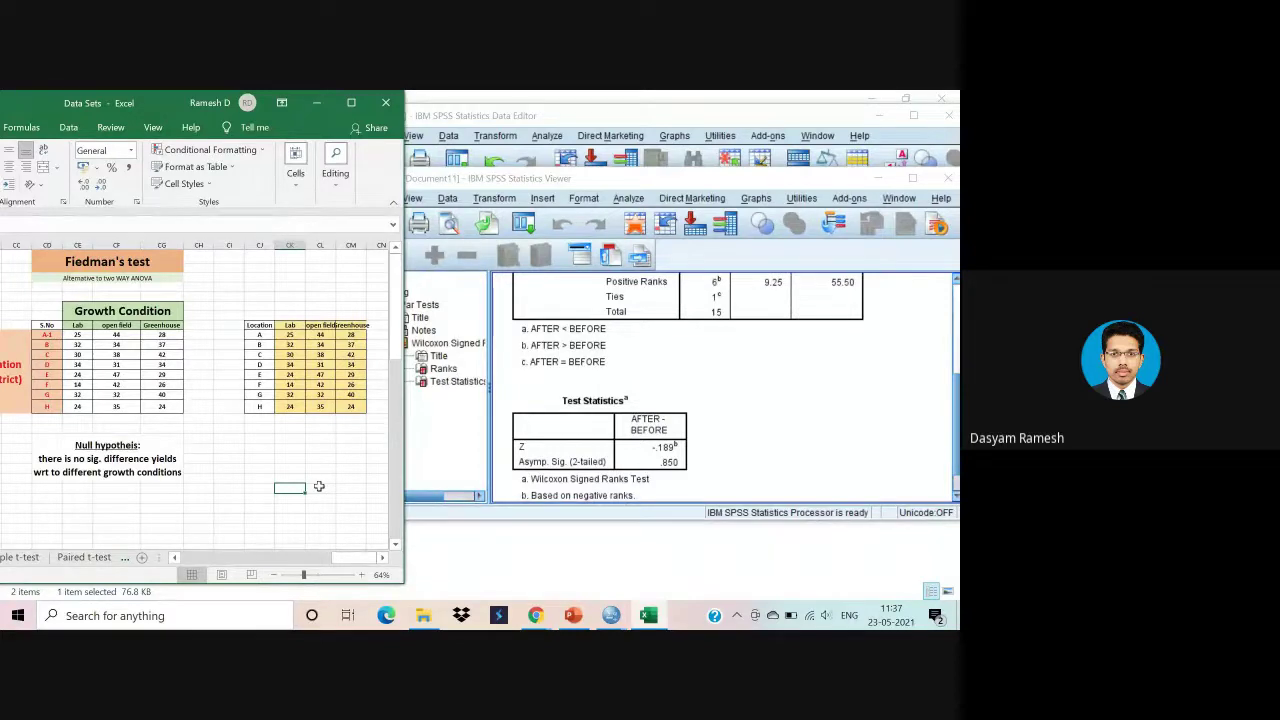
drag(290, 338, 345, 418)
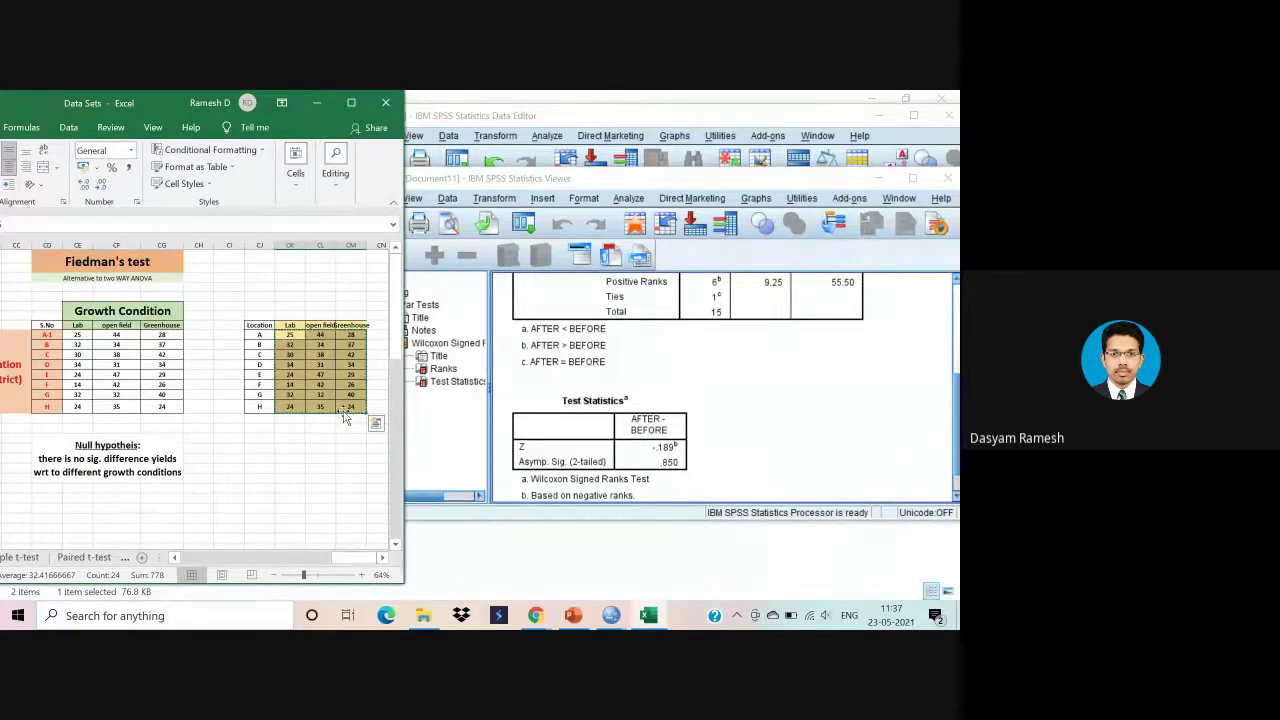
key(ctrl+c)
click(946, 178)
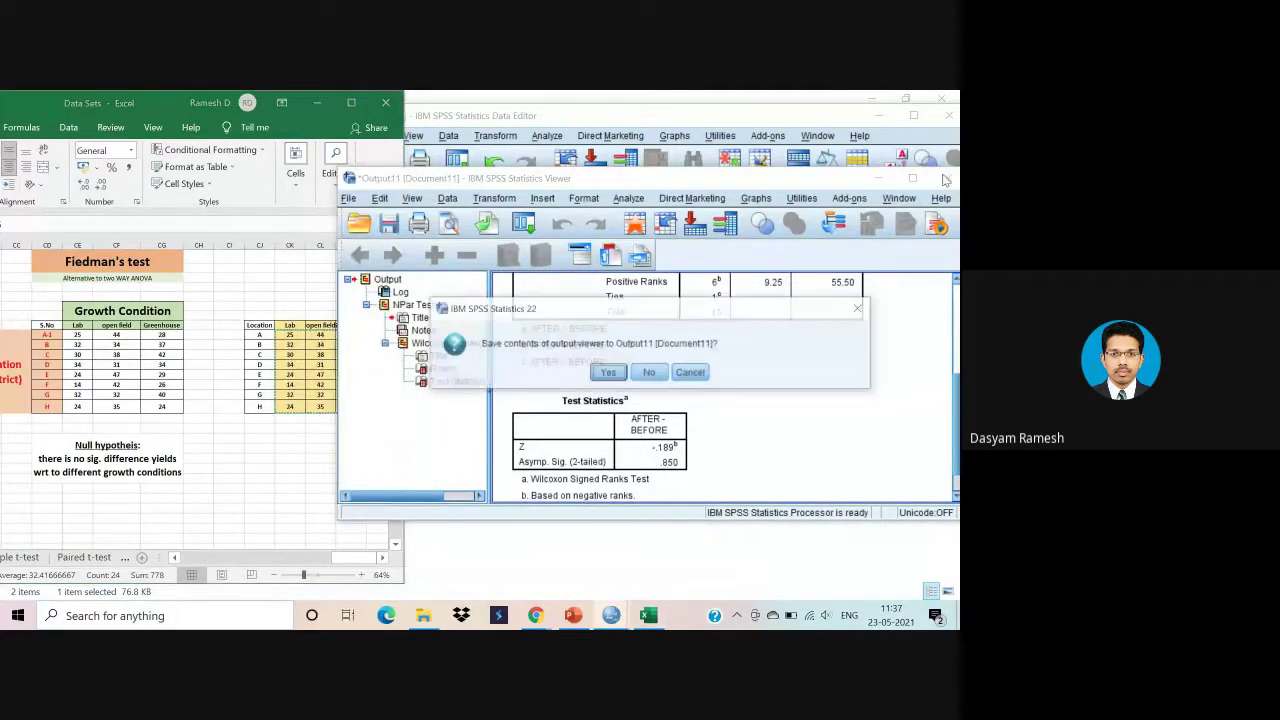
click(650, 372)
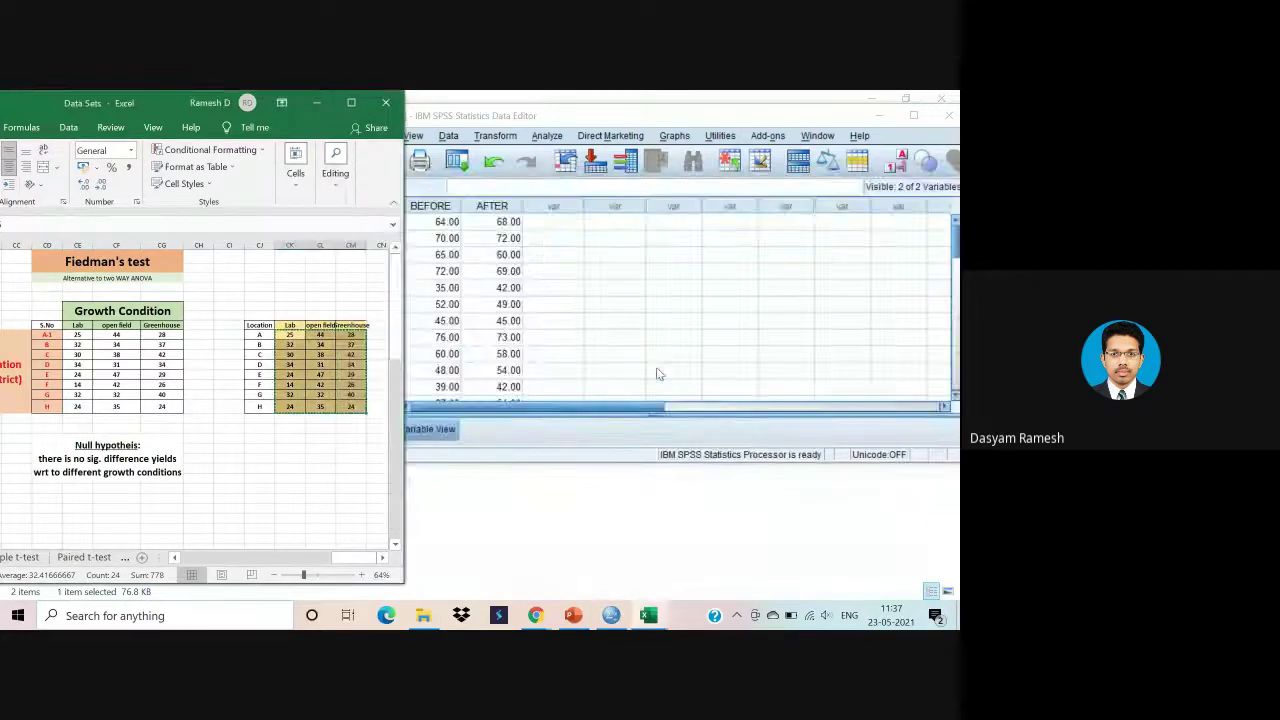
Replace the BEFORE and AFTER variables with the copied growth condition values and clear the blank cases from row 9 down.
drag(505, 206, 437, 206)
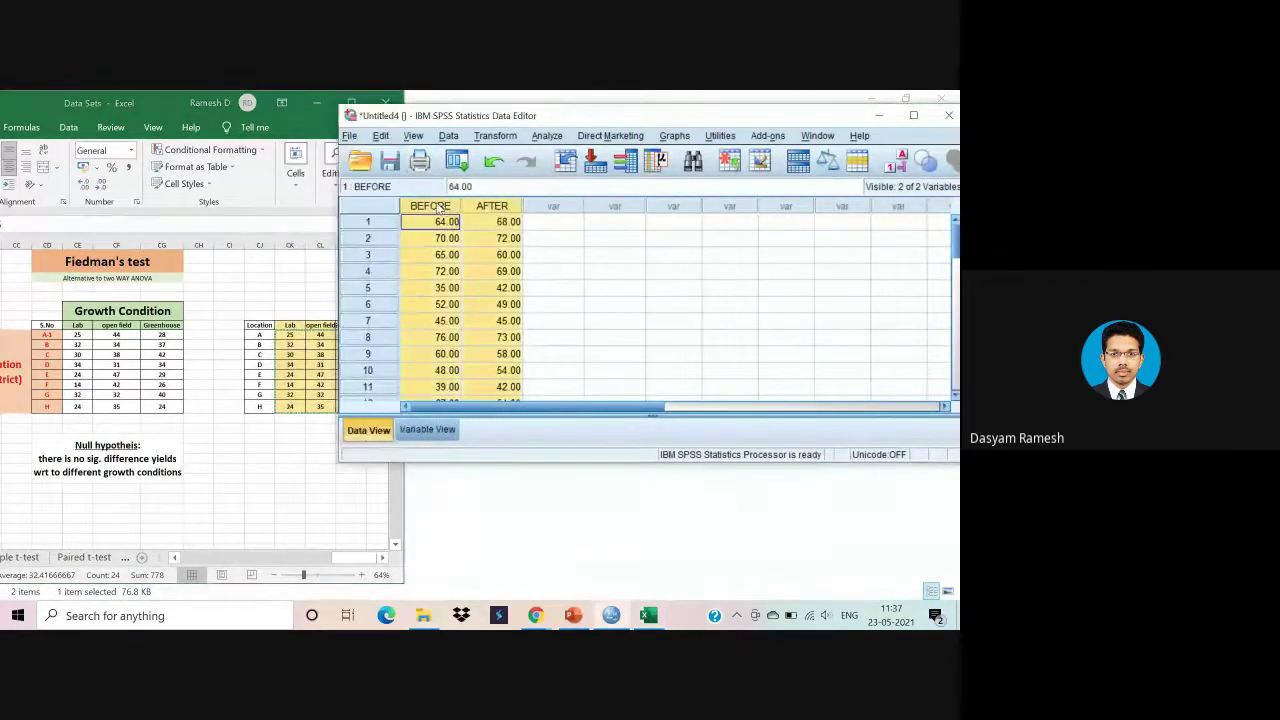
right_click(437, 206)
click(467, 270)
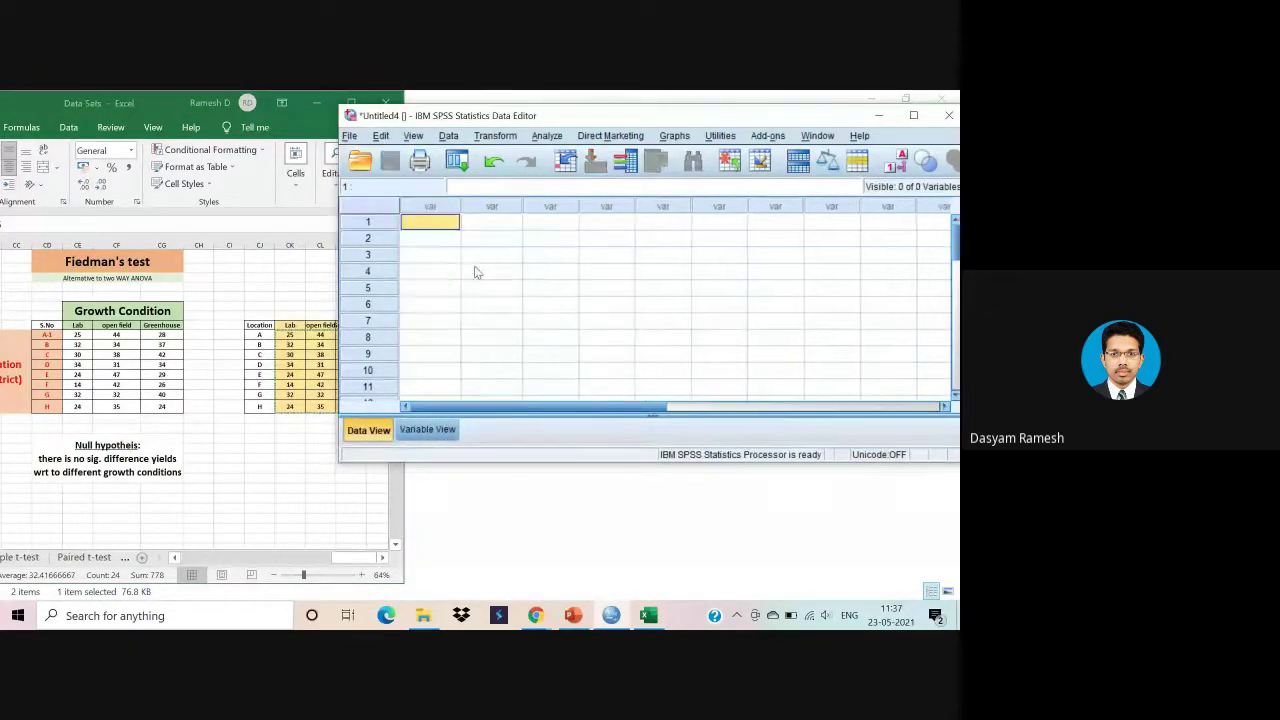
key(ctrl+v)
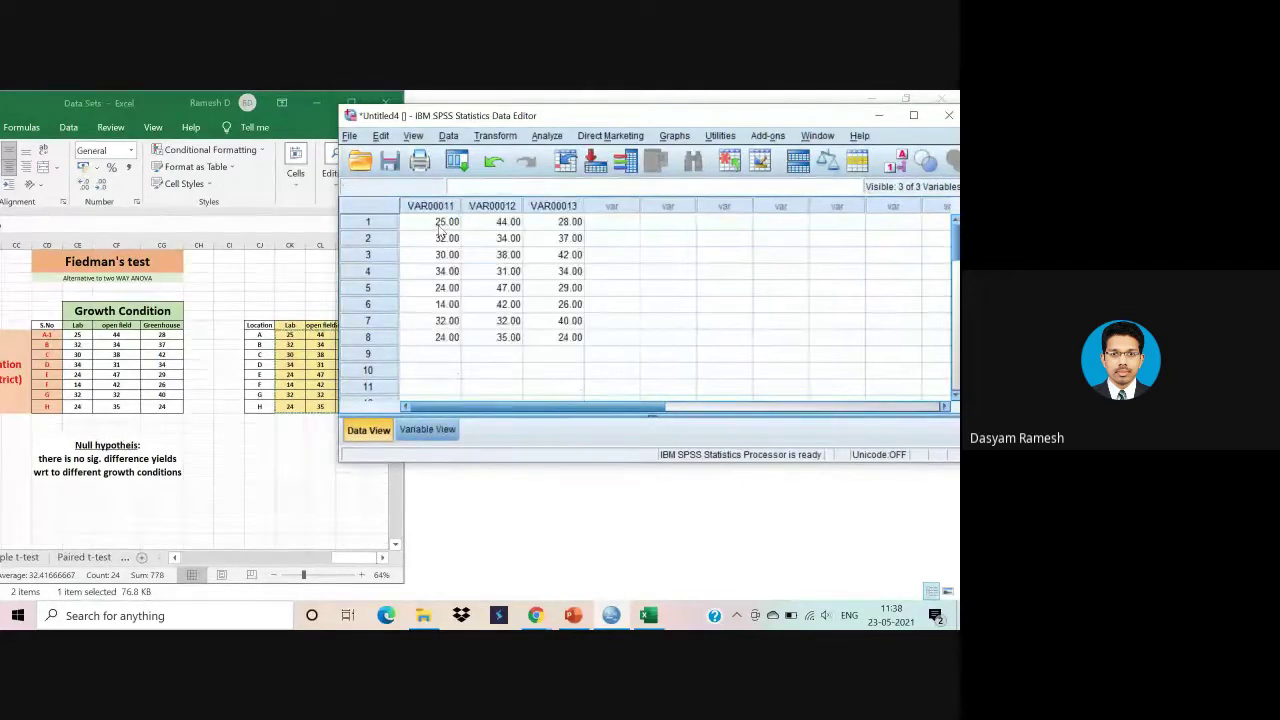
drag(380, 354, 388, 402)
right_click(351, 364)
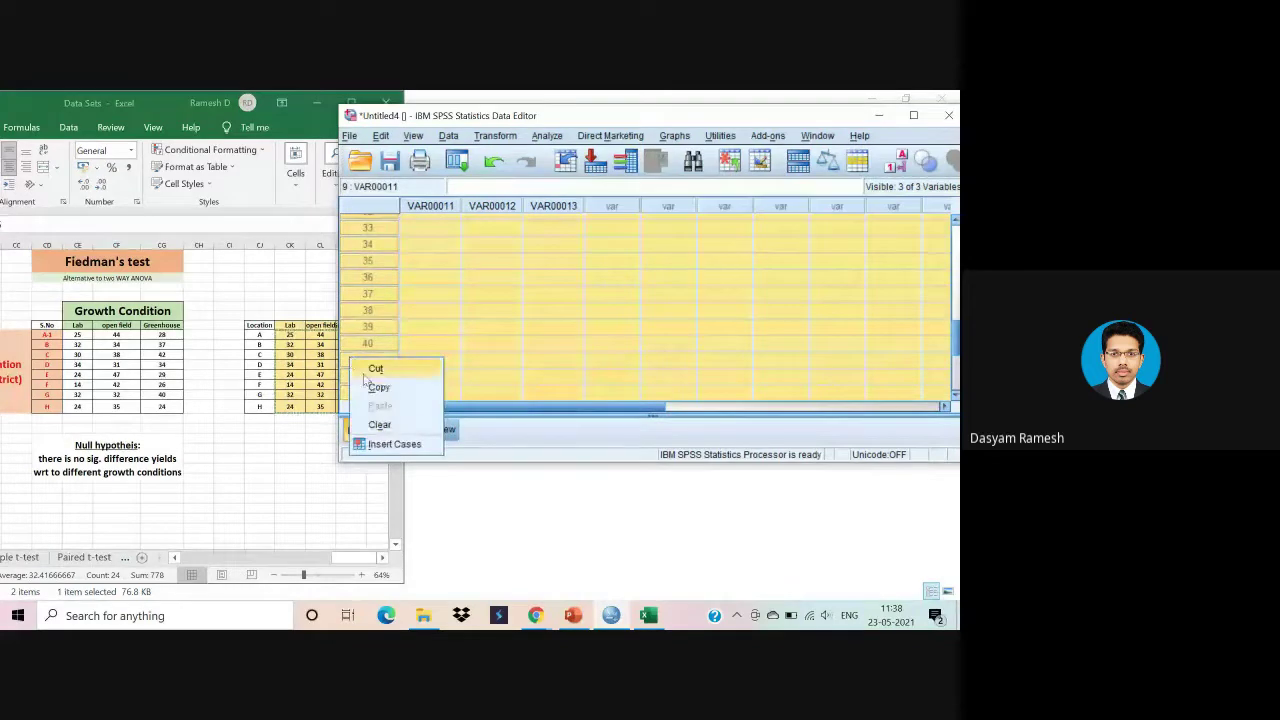
click(381, 428)
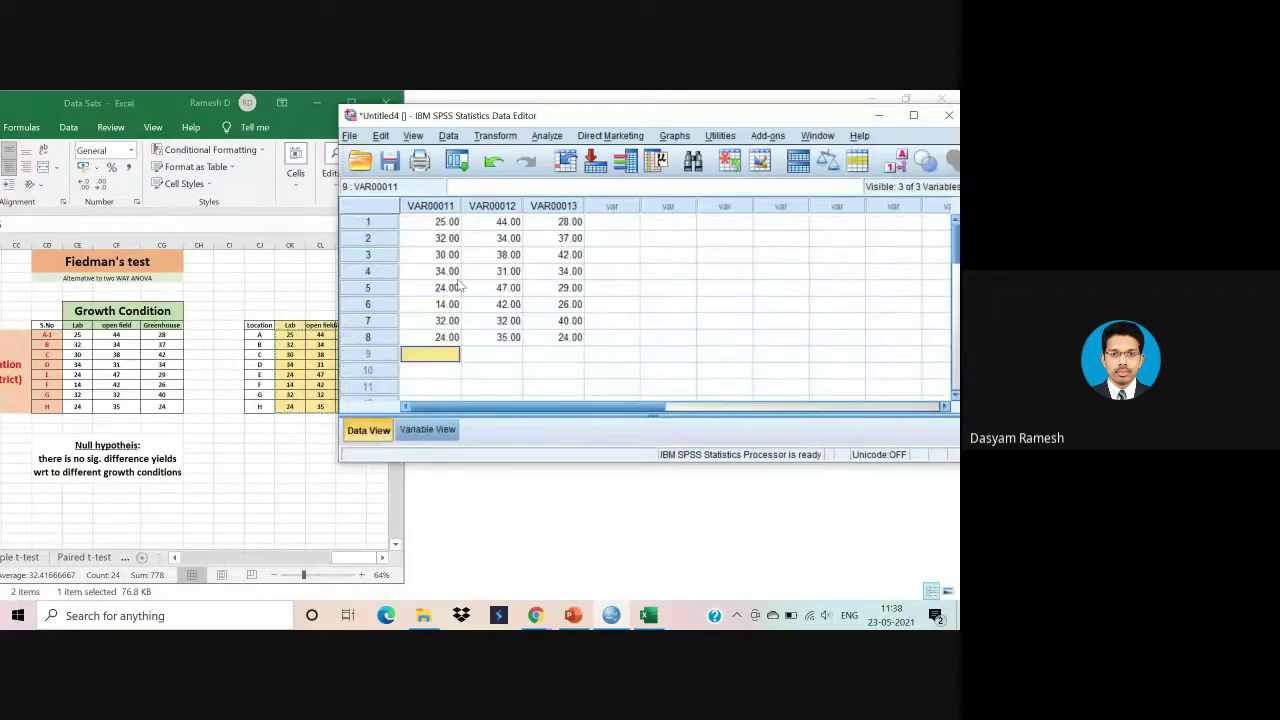
Rename the three variables LAB, OPEN_FIELD and GREENHOUSE, and return to the data values.
click(427, 429)
click(447, 205)
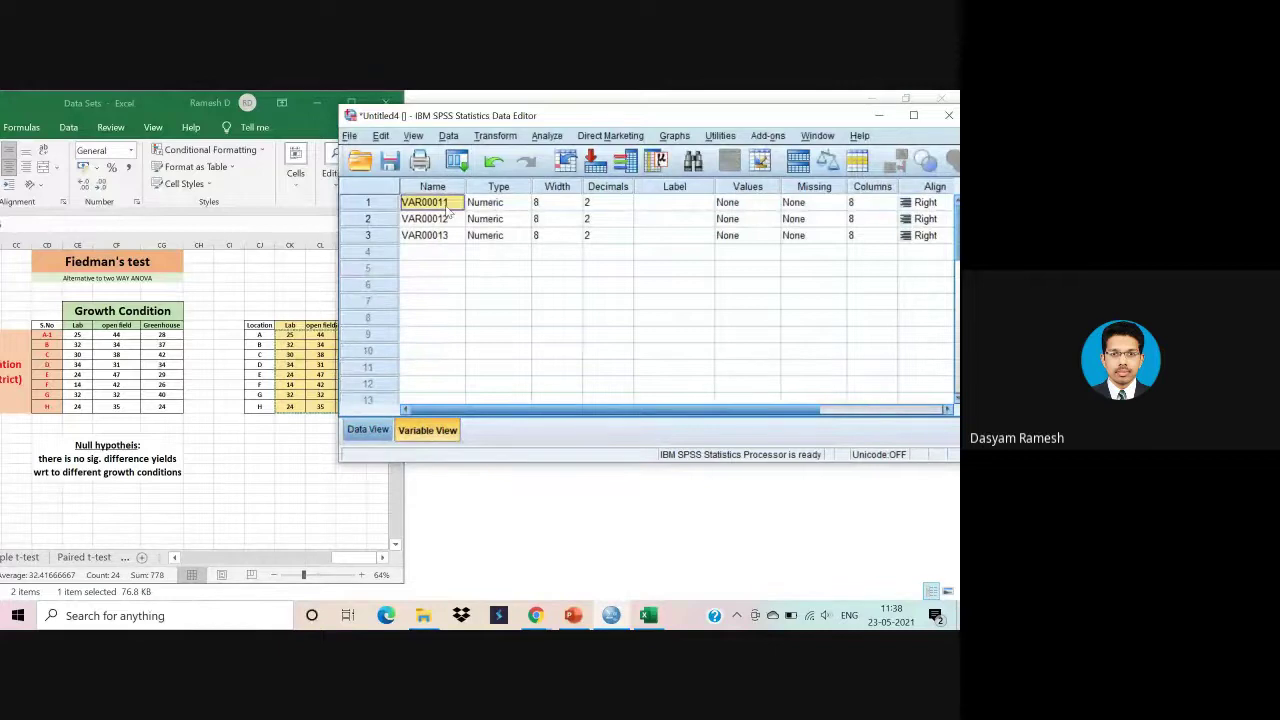
text(L)
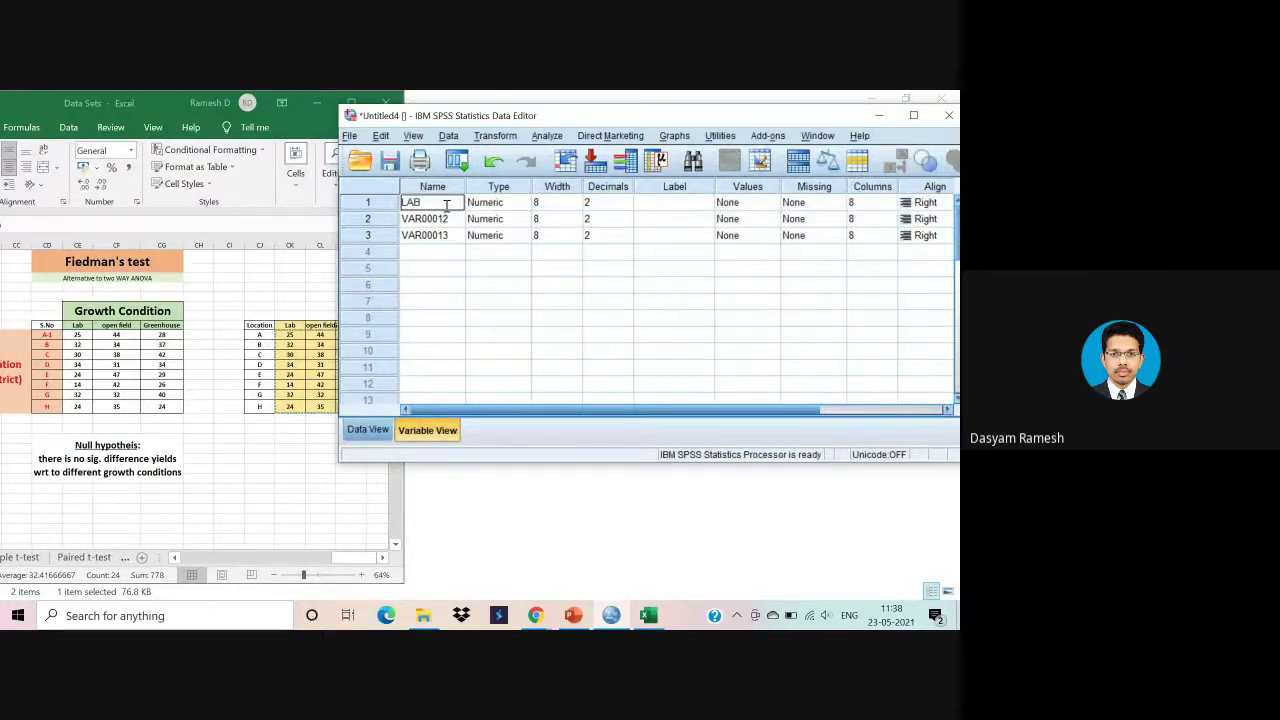
text(AB)
key(Return)
text(O)
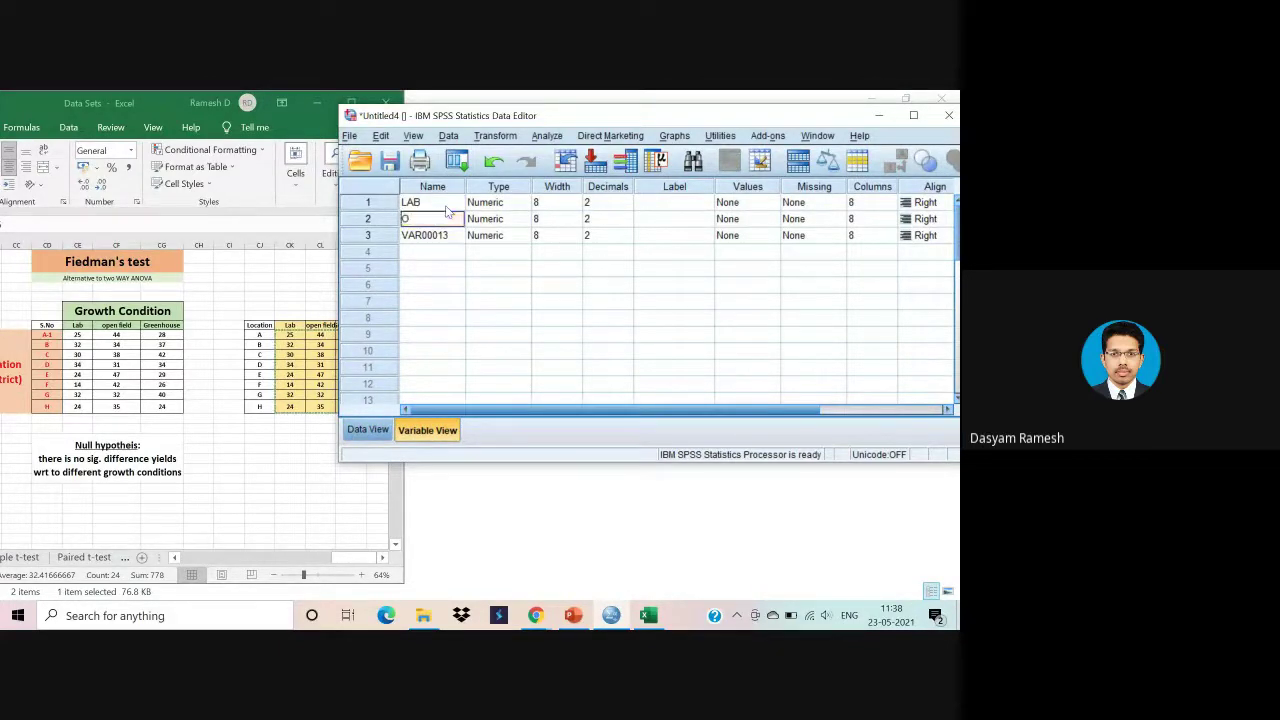
text(PEN_FIELD)
key(Return)
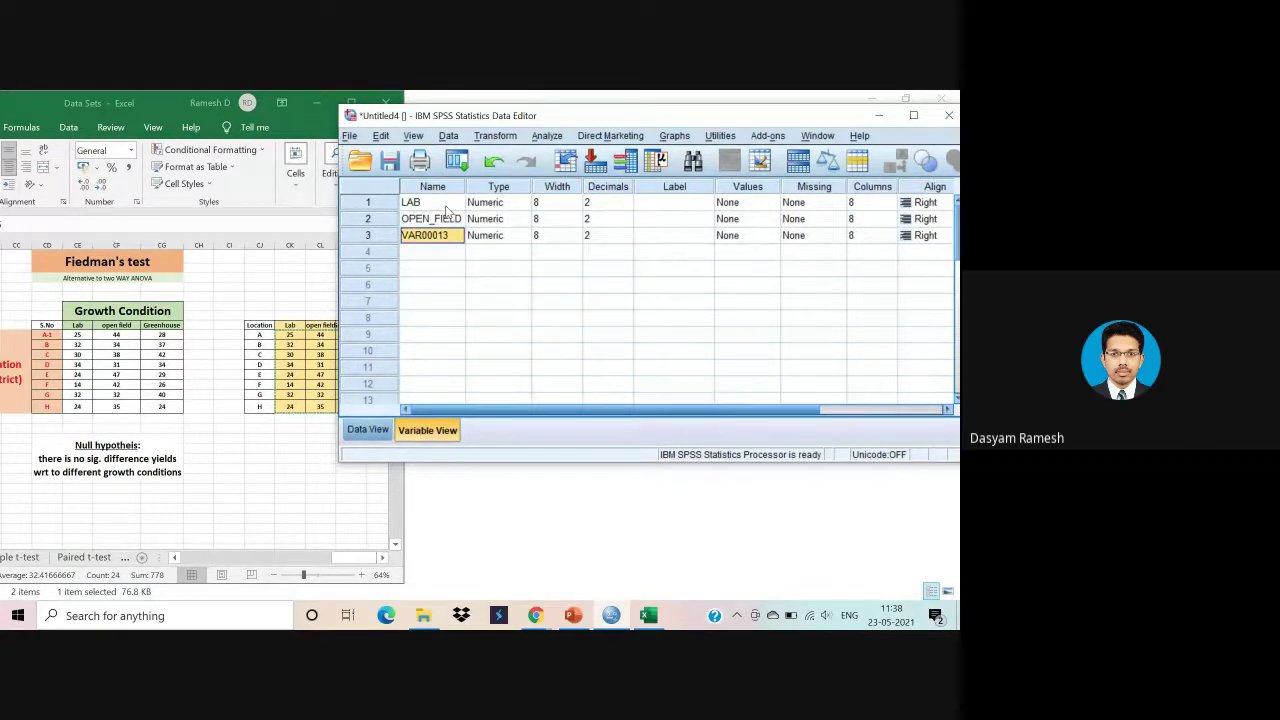
text(GREENH)
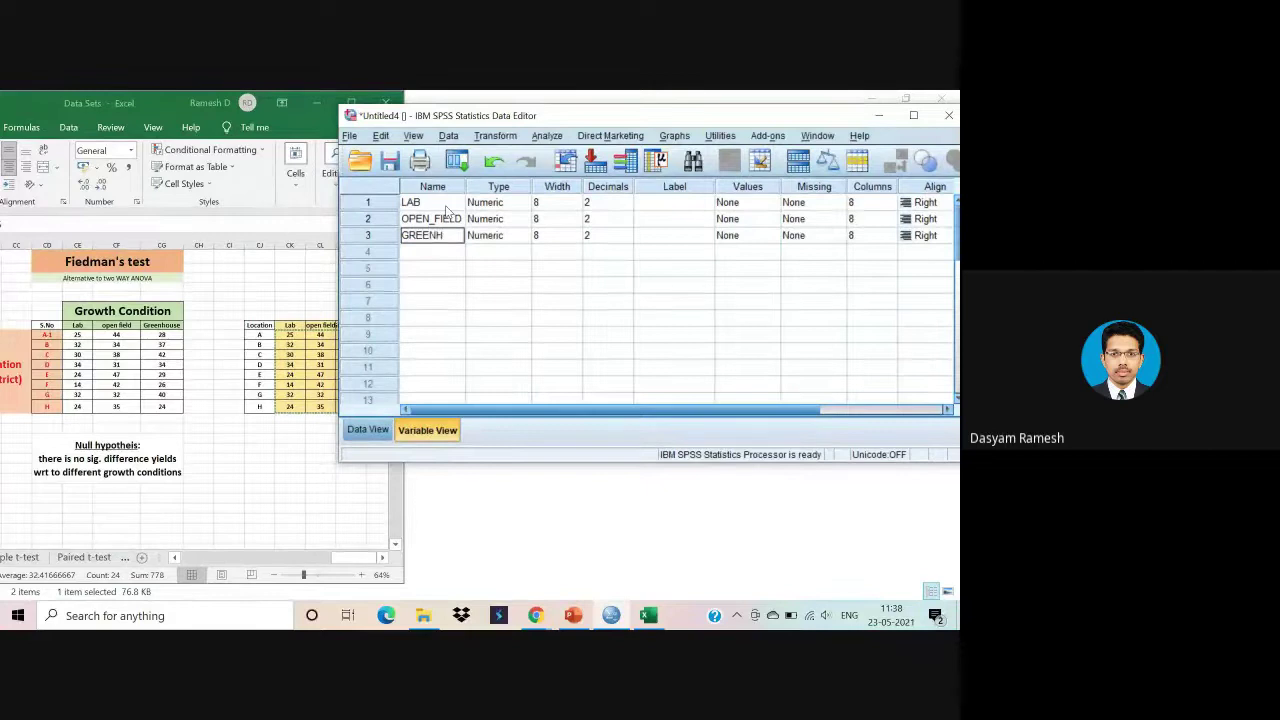
text(OUSE)
click(368, 430)
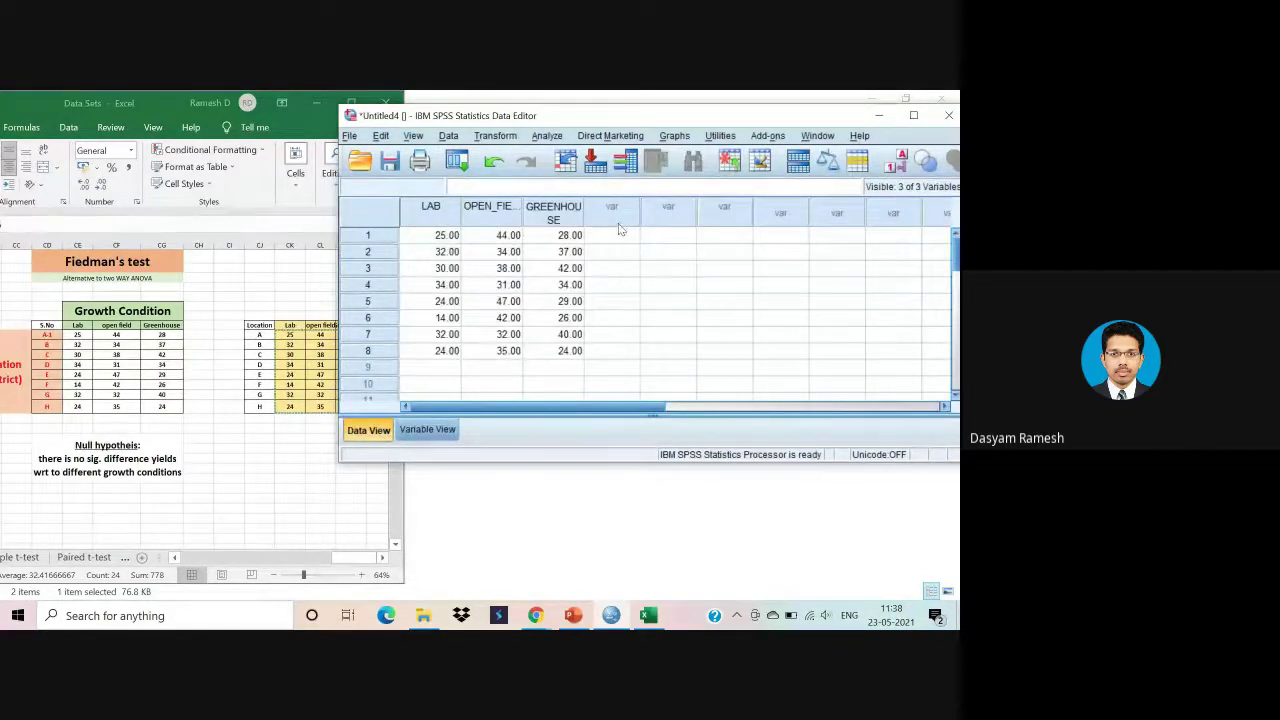
Run a legacy nonparametric K Related Samples test with the Friedman type on LAB, OPEN_FIELD and GREENHOUSE.
click(555, 138)
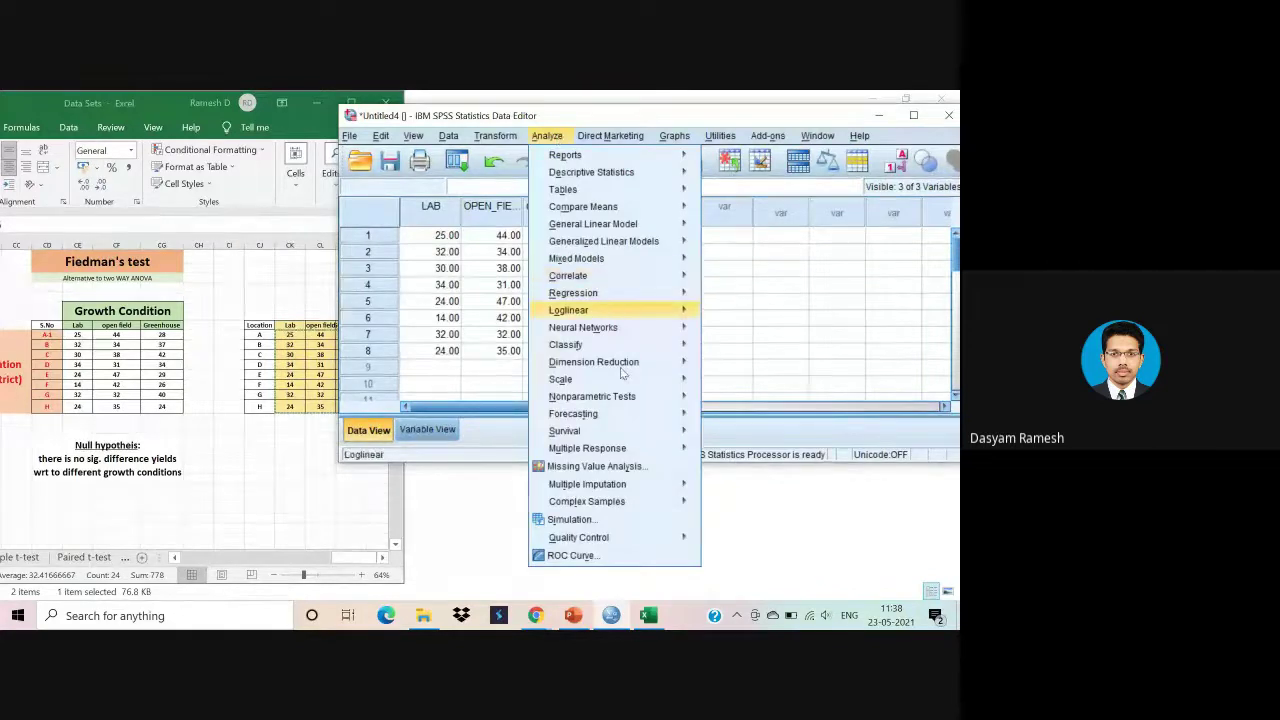
mouse_move(676, 398)
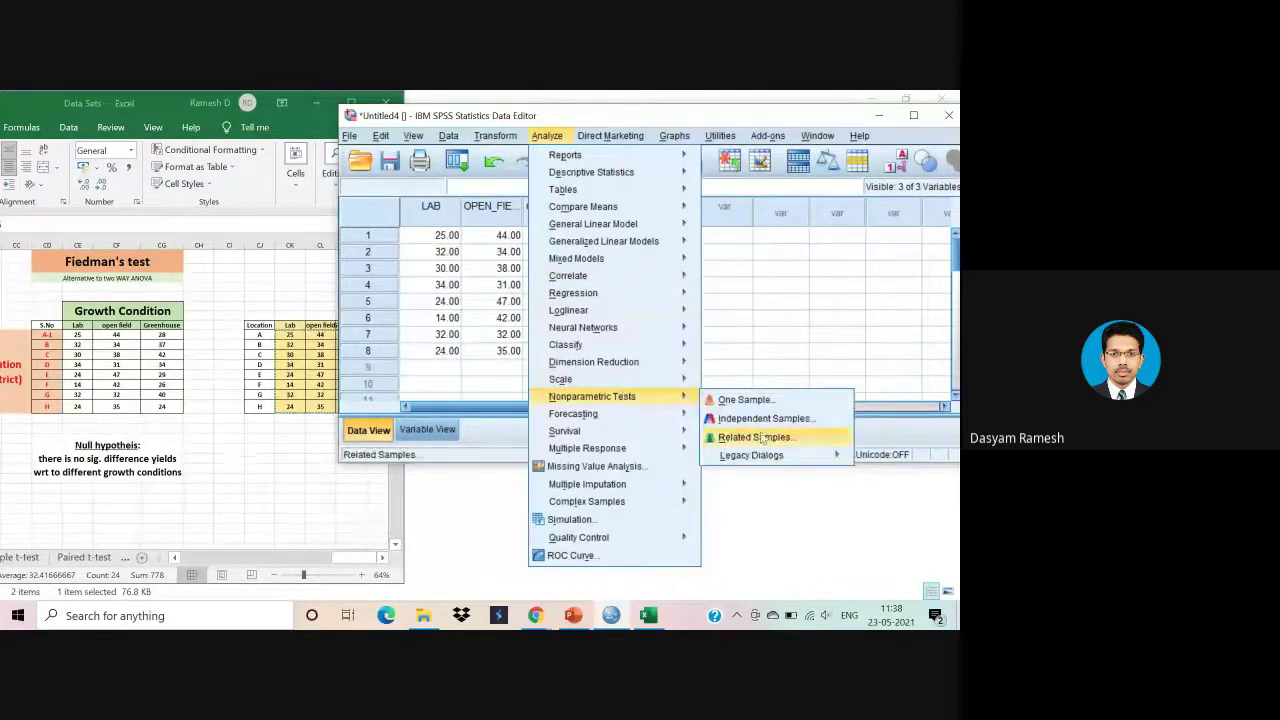
mouse_move(751, 455)
click(661, 452)
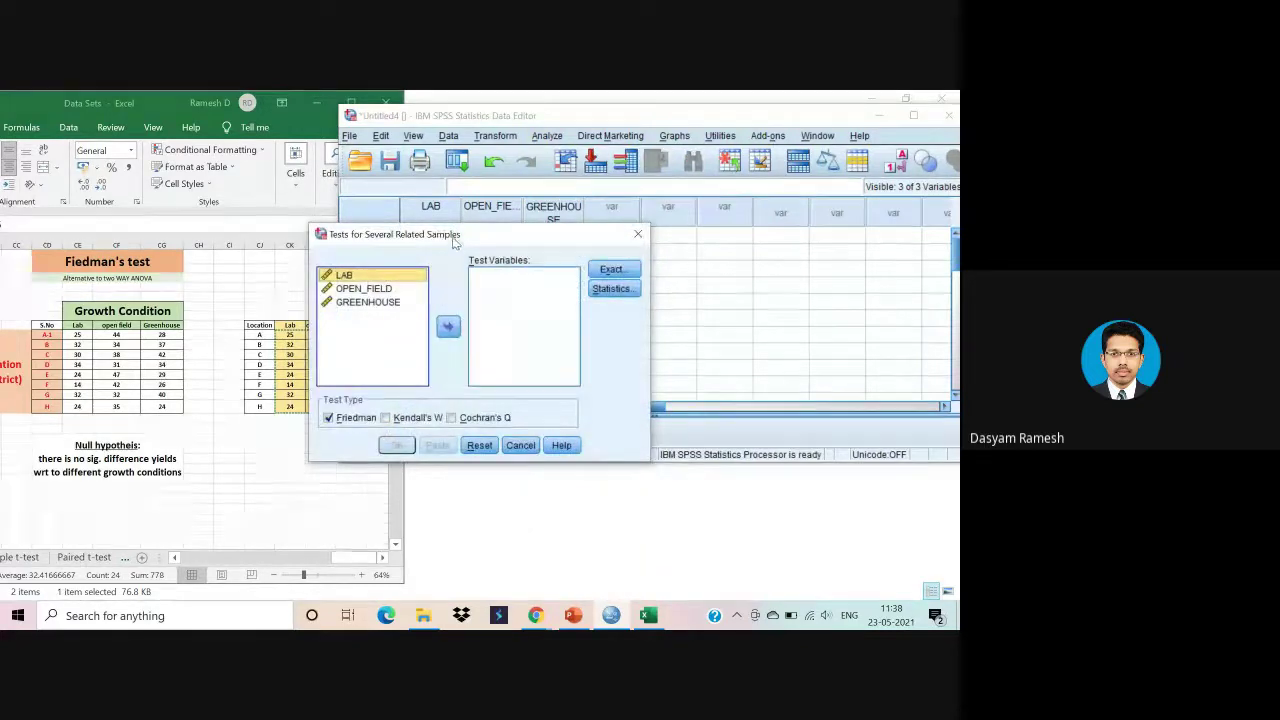
drag(455, 240, 592, 240)
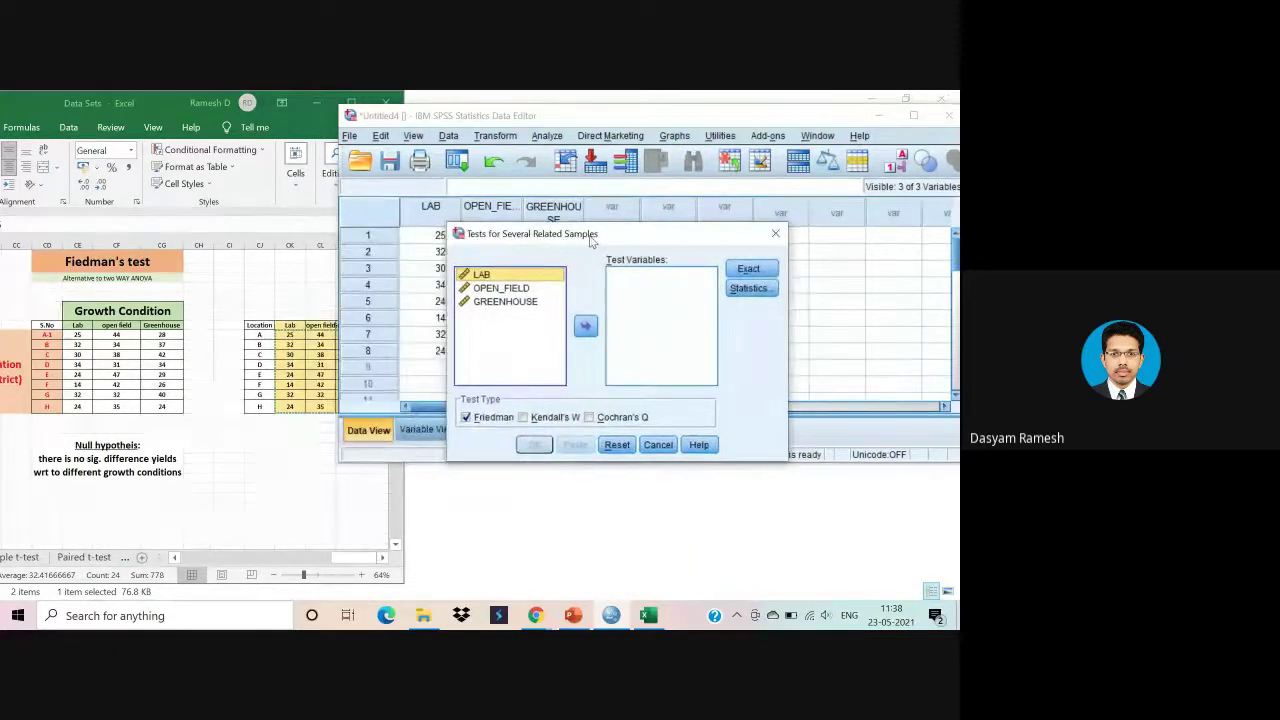
click(585, 326)
click(505, 276)
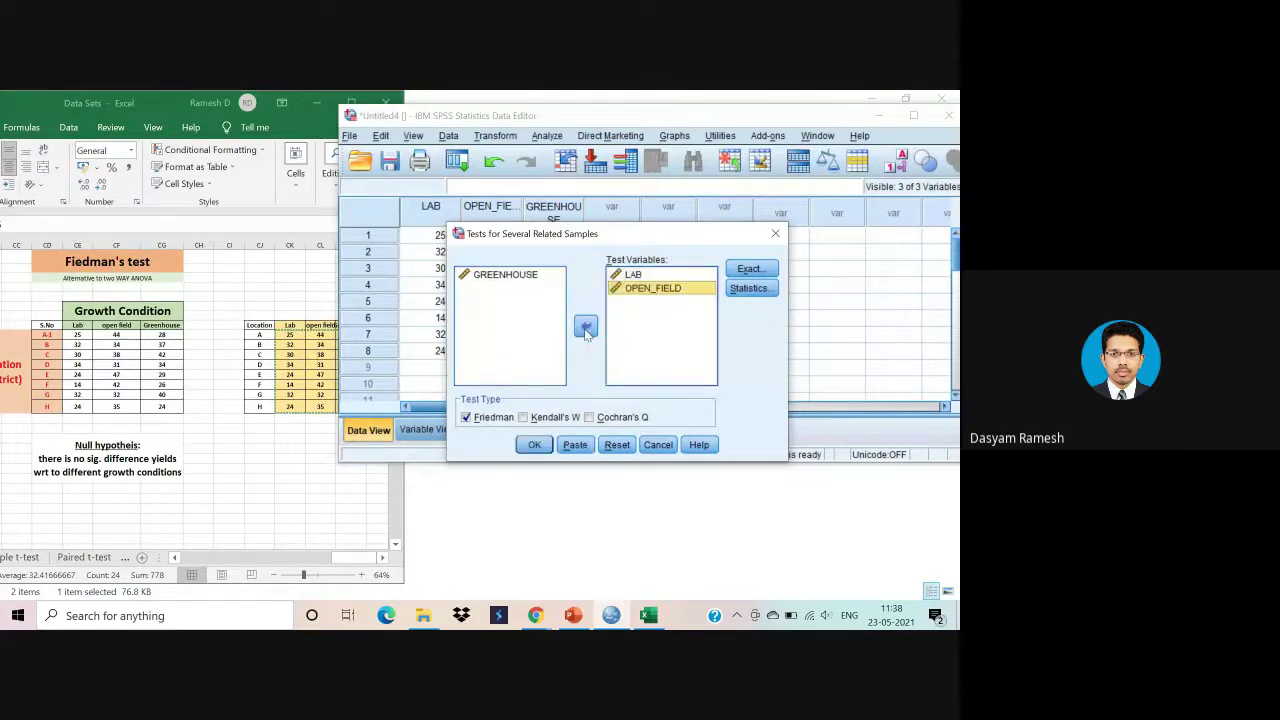
click(514, 278)
click(585, 326)
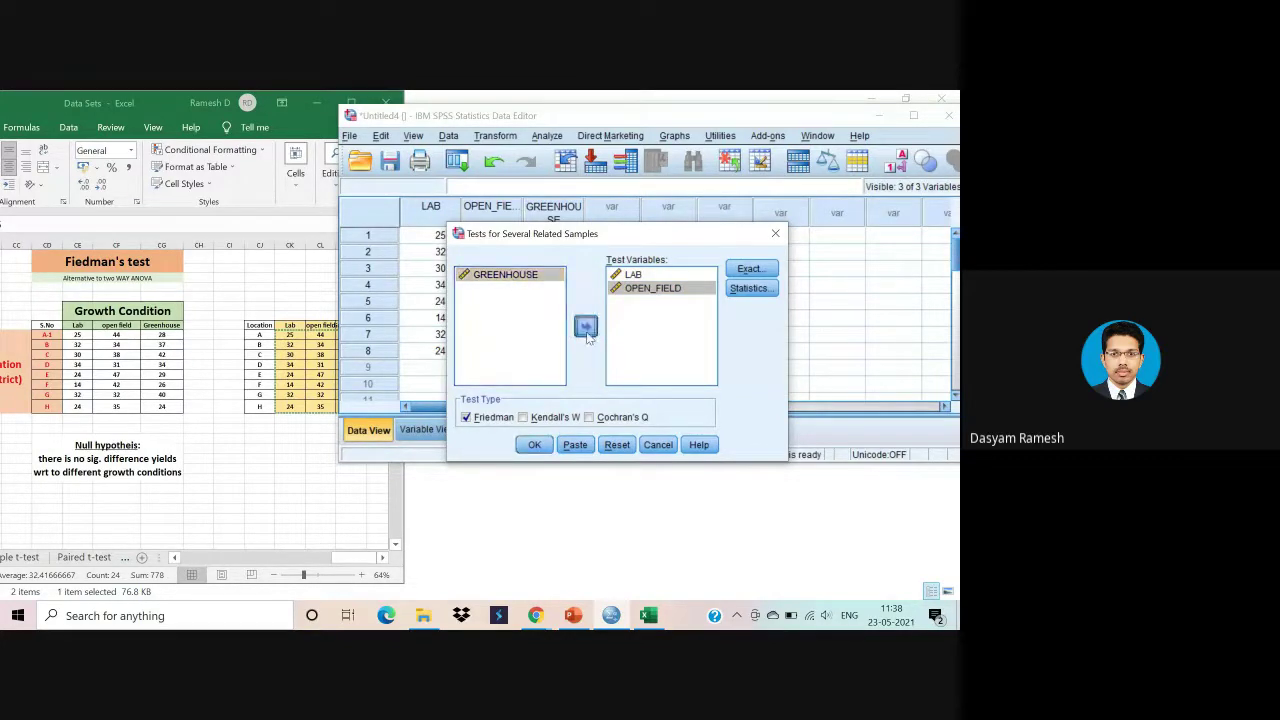
click(533, 446)
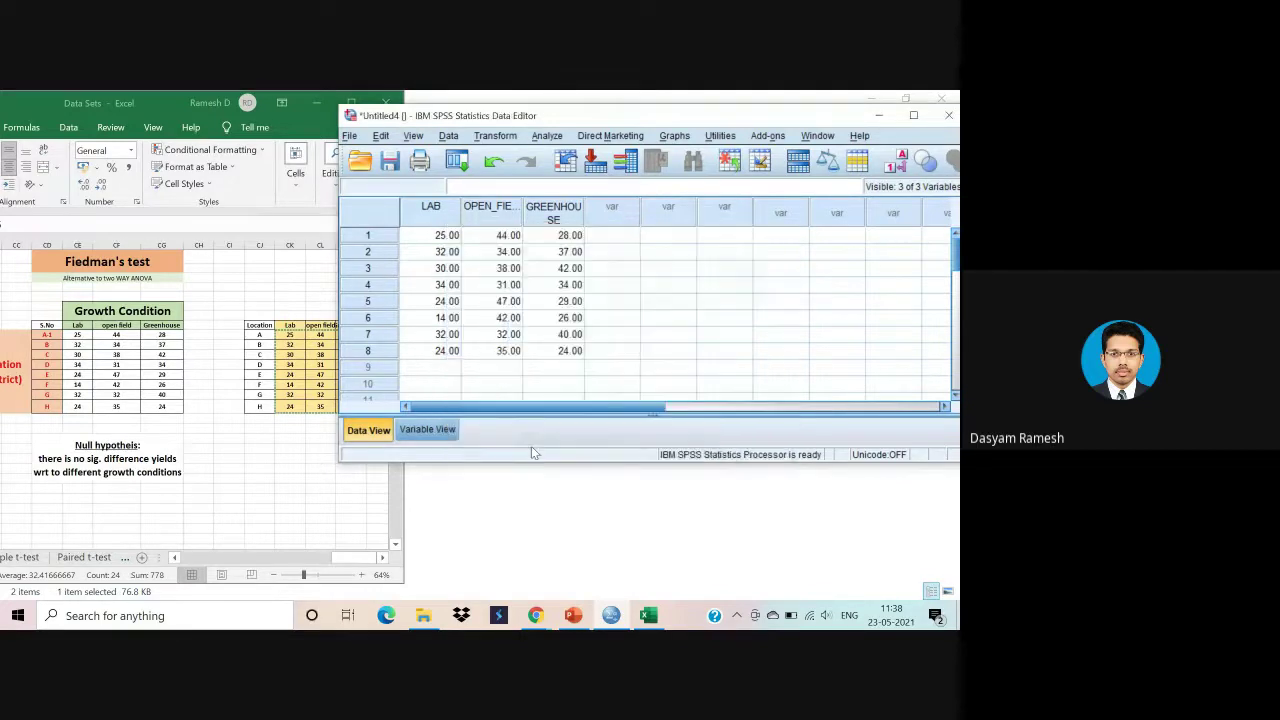
Examine the Friedman Ranks and Test Statistics output and compare its significance with the growth condition null hypothesis in Excel.
scroll(533, 453, down, 2)
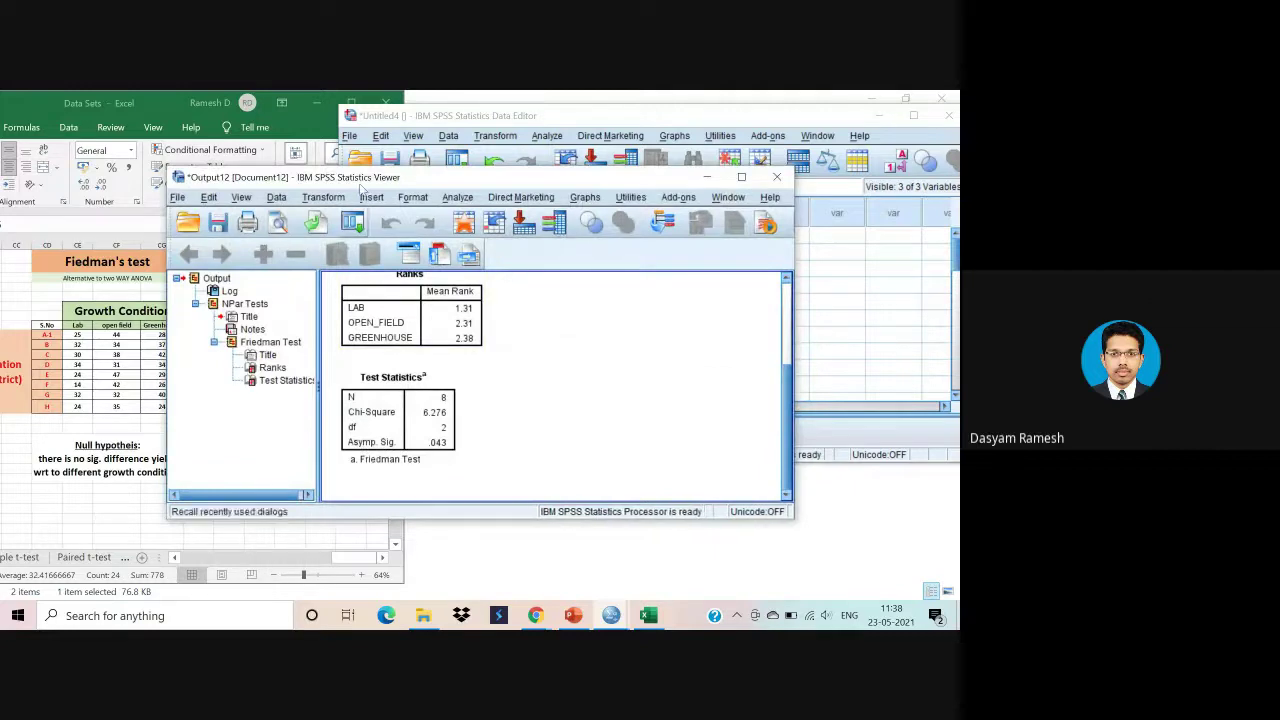
drag(370, 180, 546, 138)
click(615, 412)
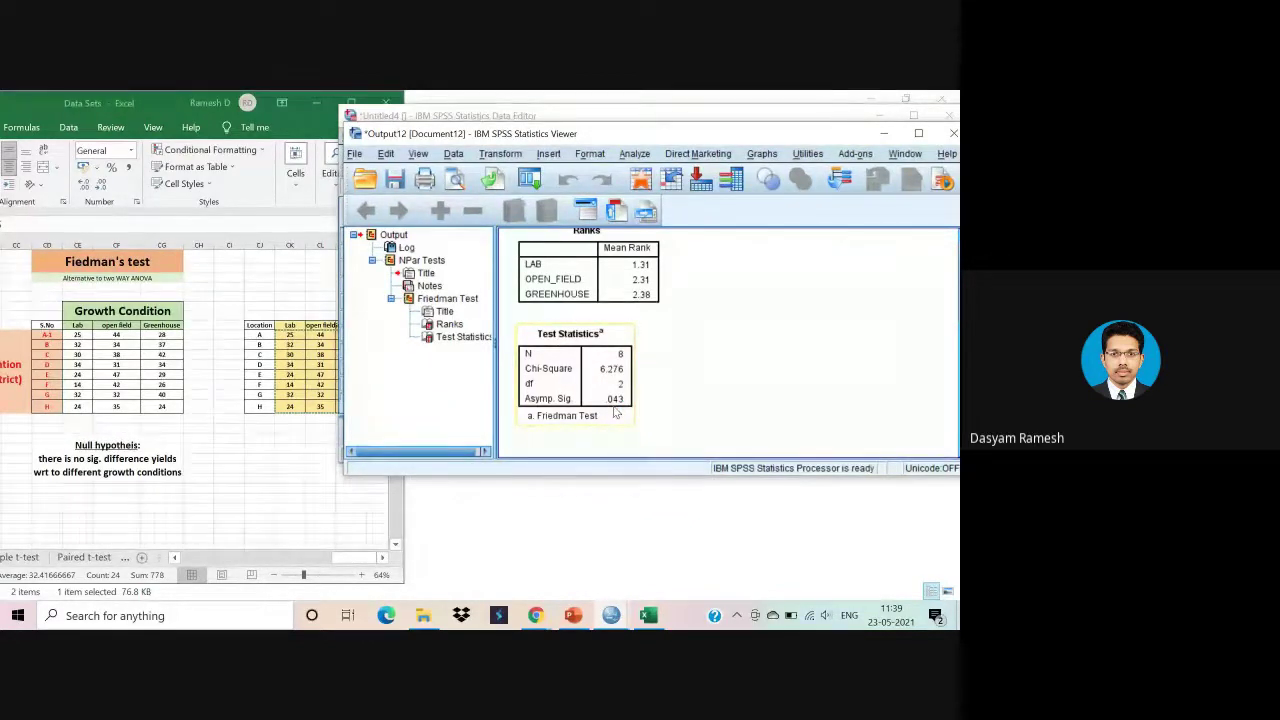
click(95, 438)
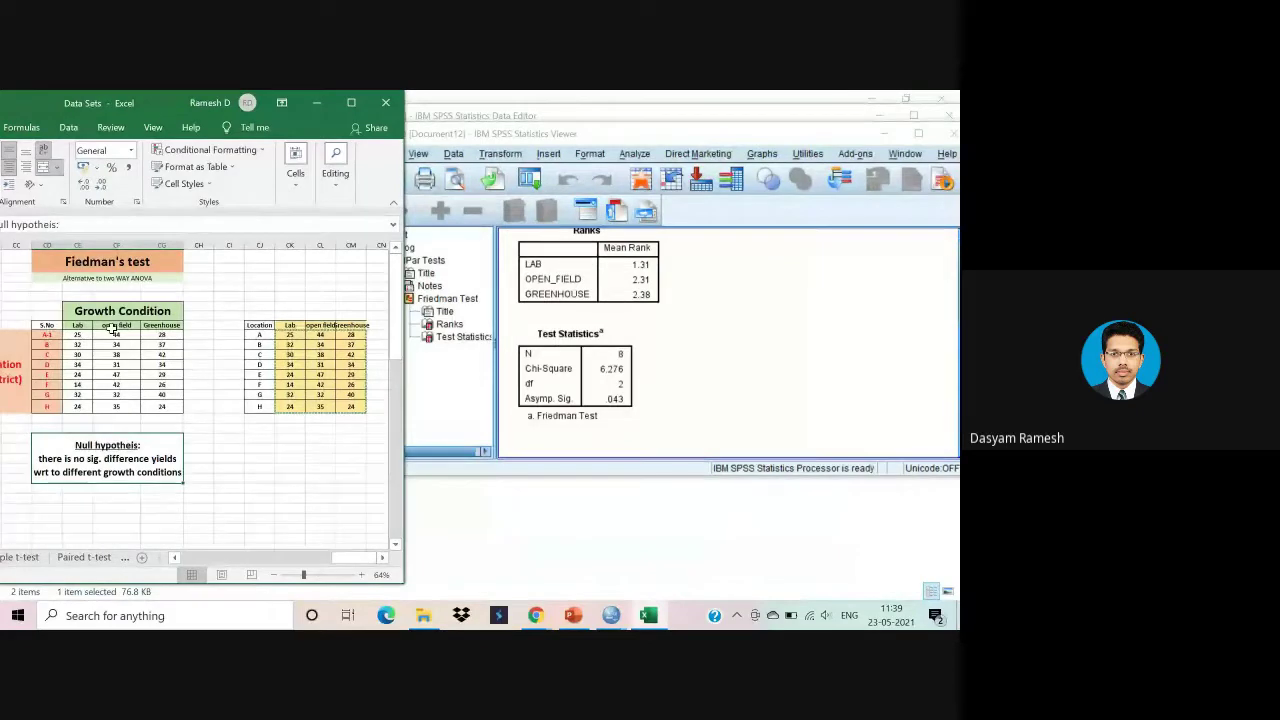
click(164, 325)
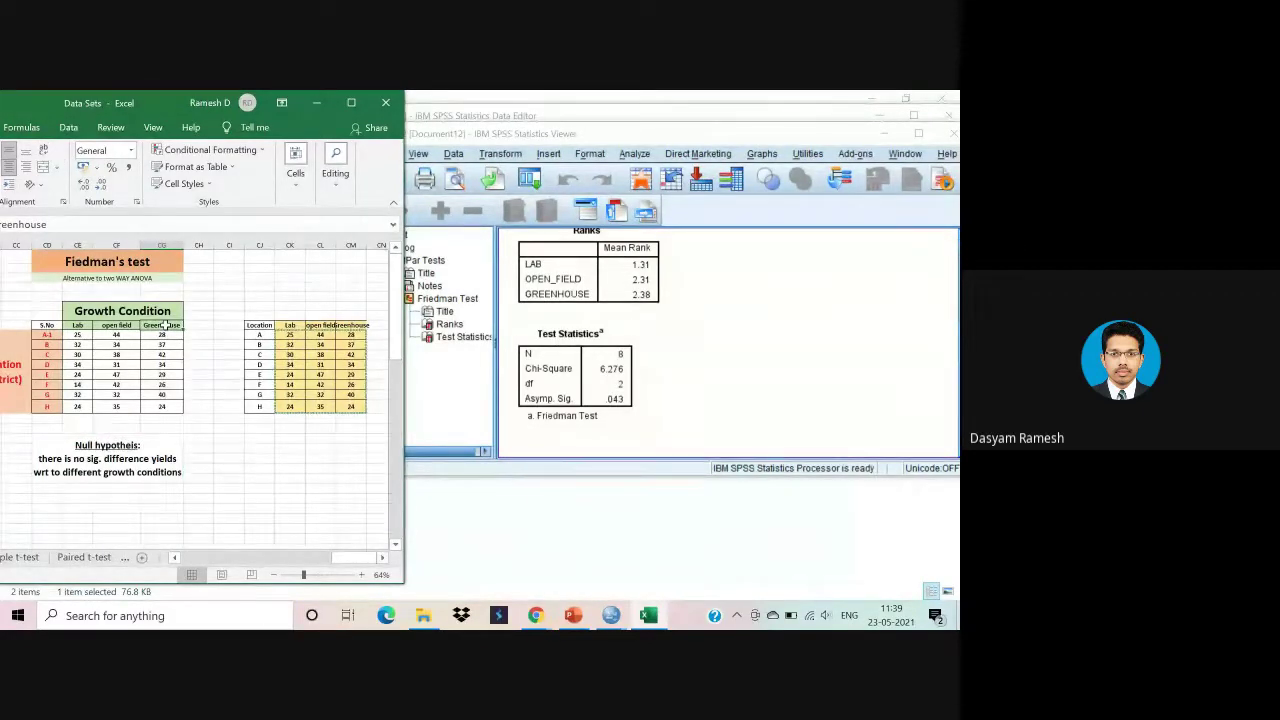
click(118, 444)
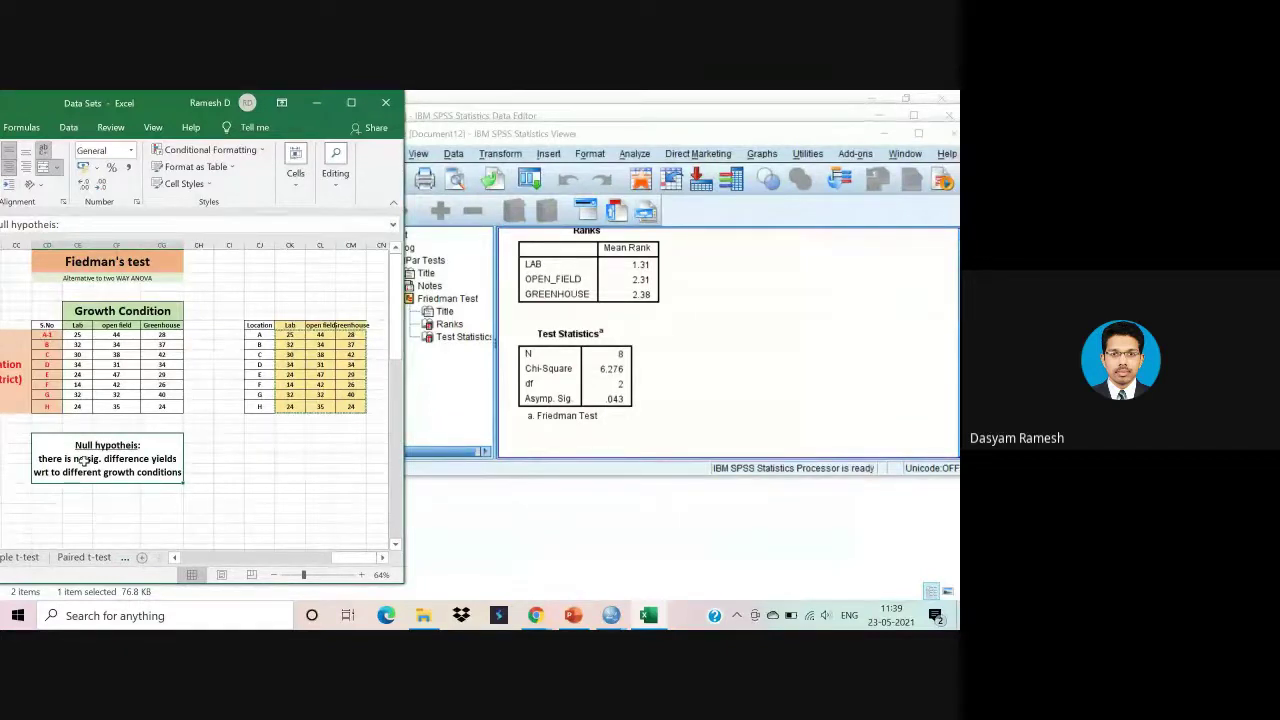
click(186, 393)
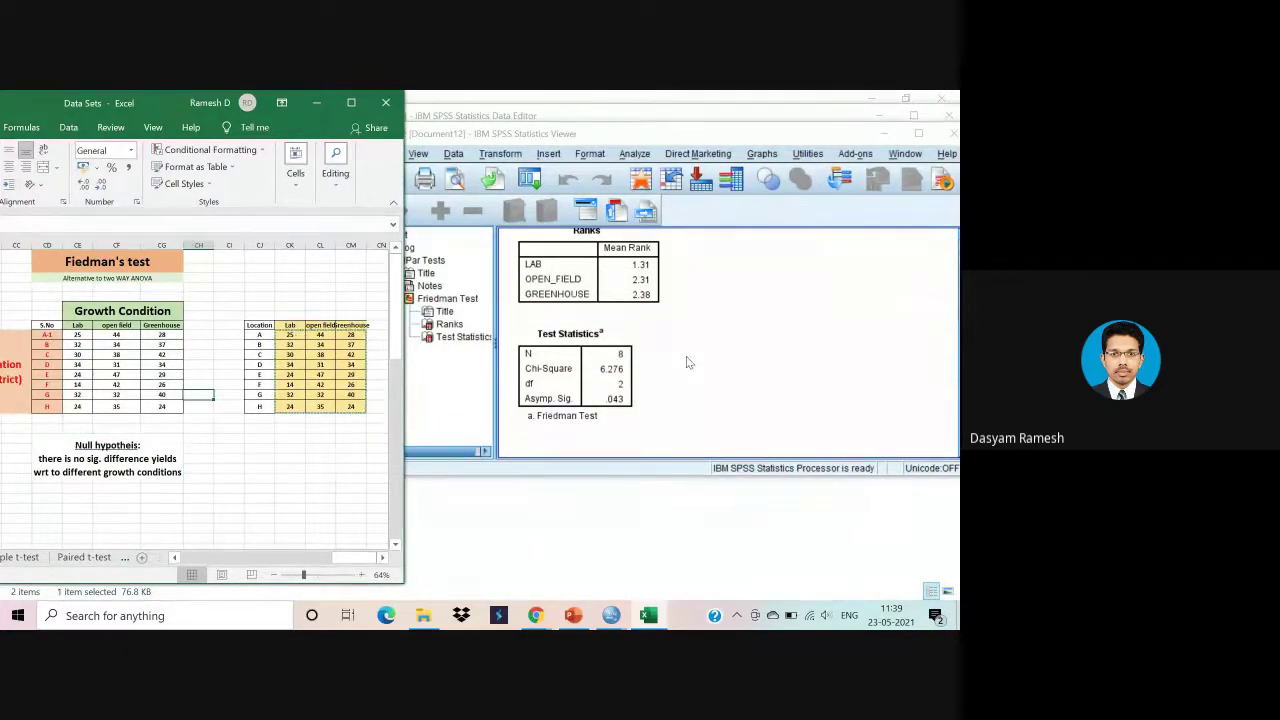
Close the Friedman output without saving and return to the data set in the SPSS Data Editor.
click(953, 131)
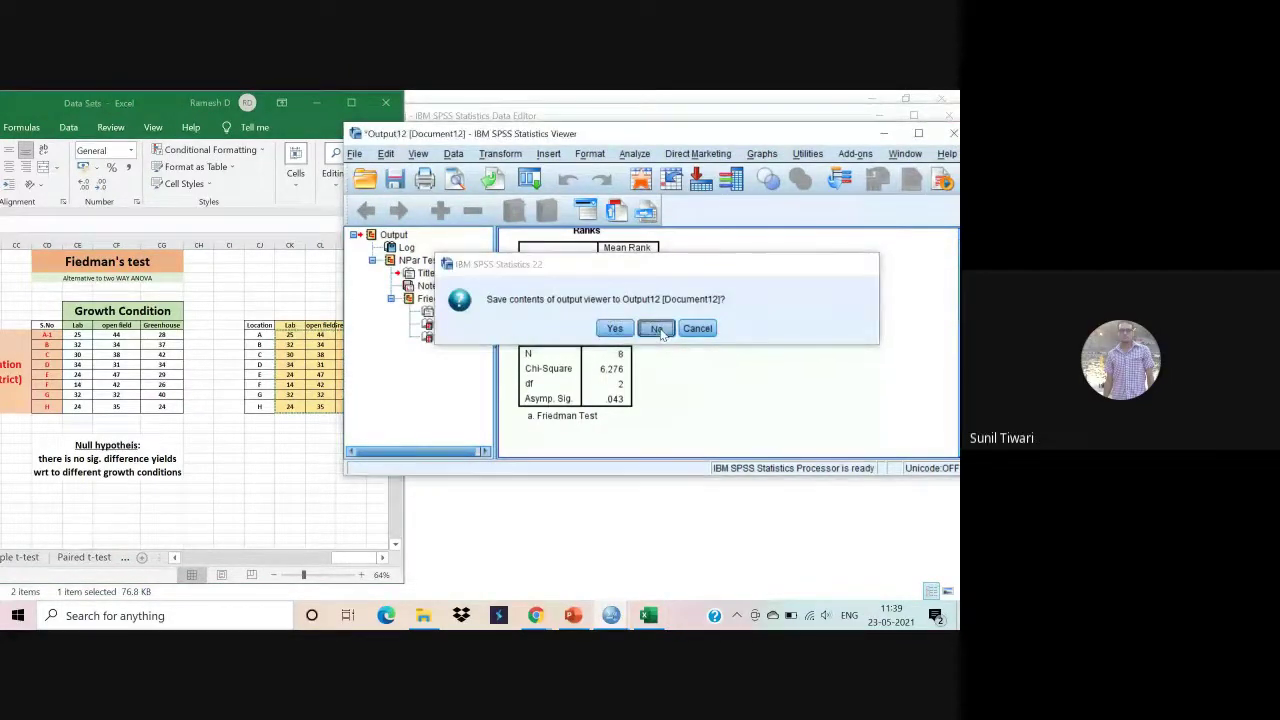
click(655, 328)
click(290, 296)
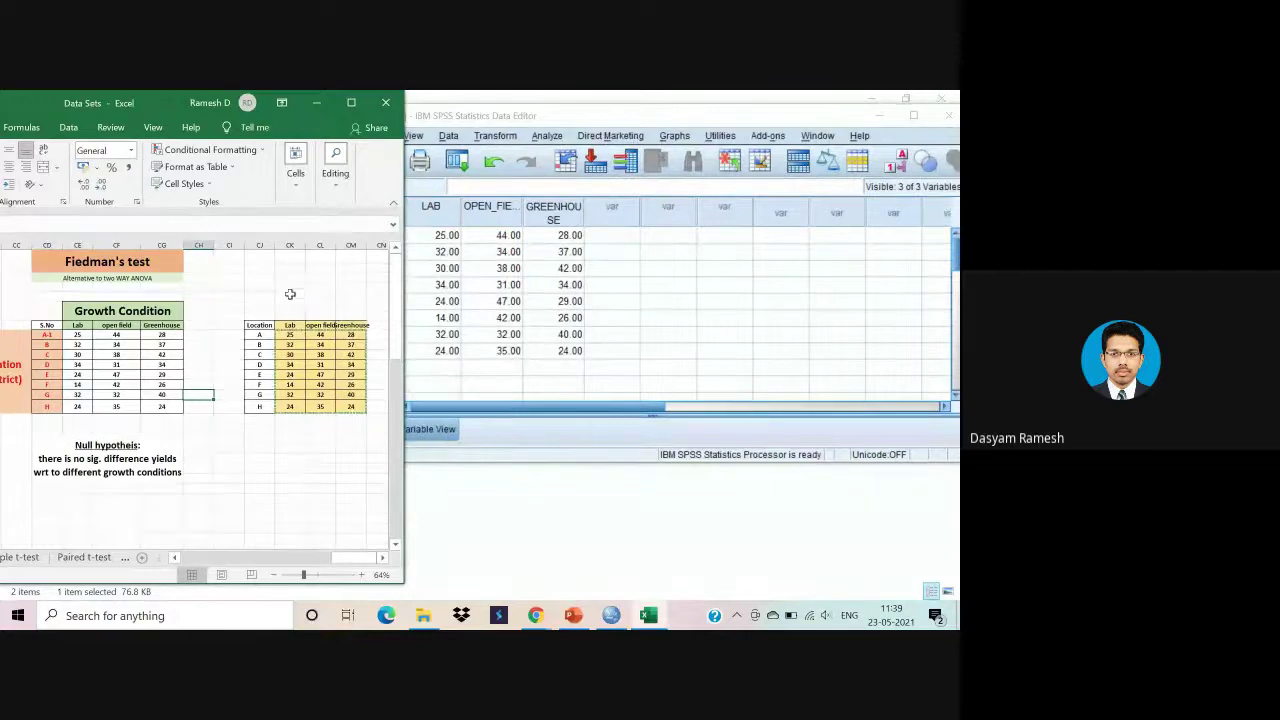
click(570, 372)
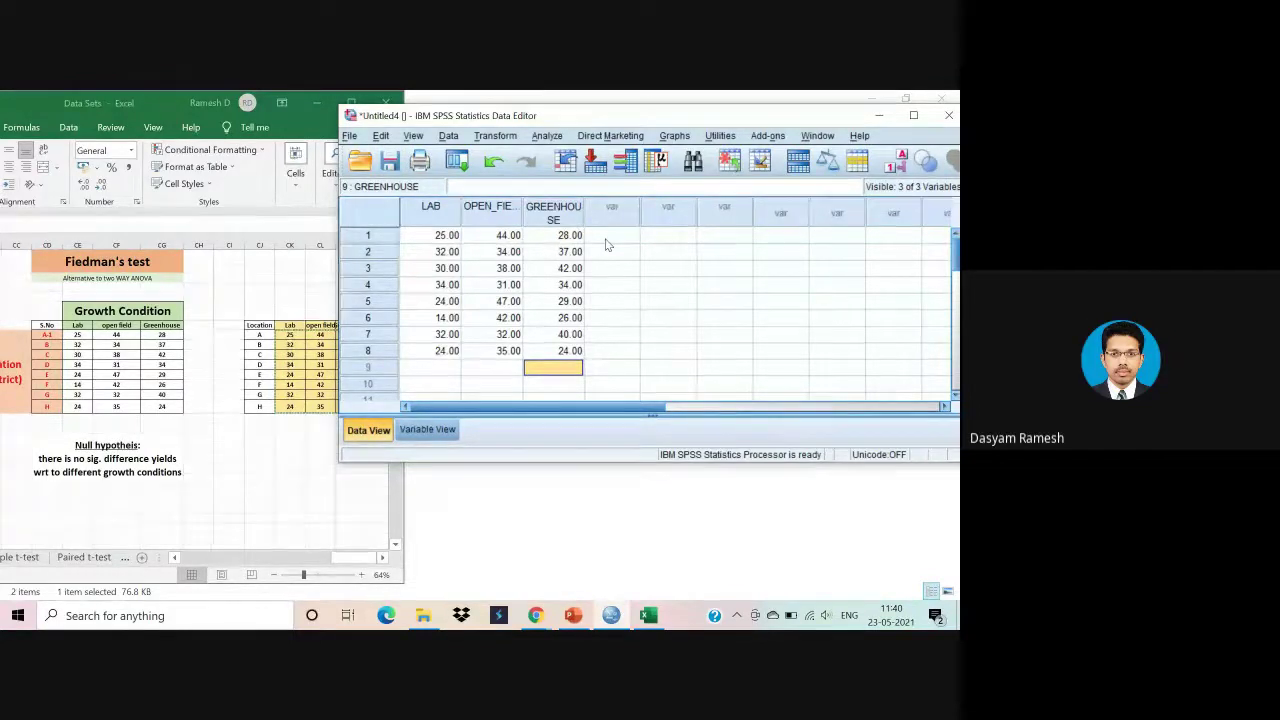
Delete the GREENHOUSE variable from the data set.
click(563, 214)
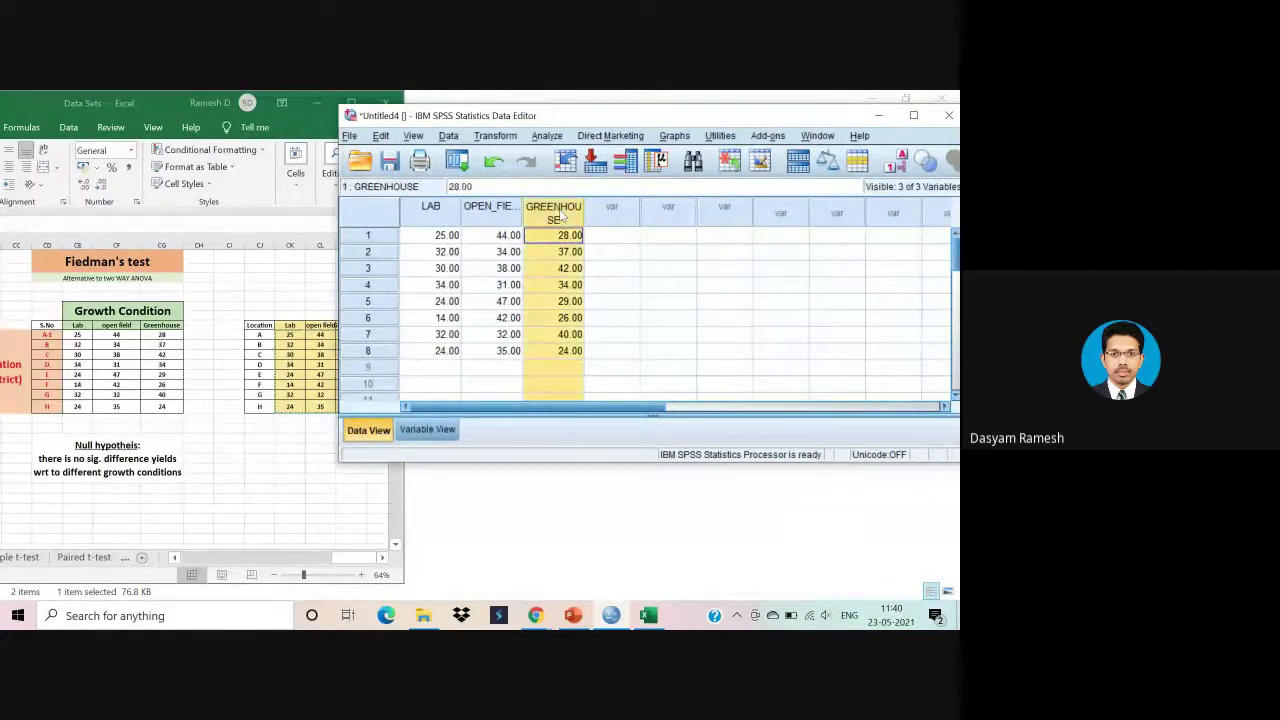
right_click(563, 212)
click(575, 277)
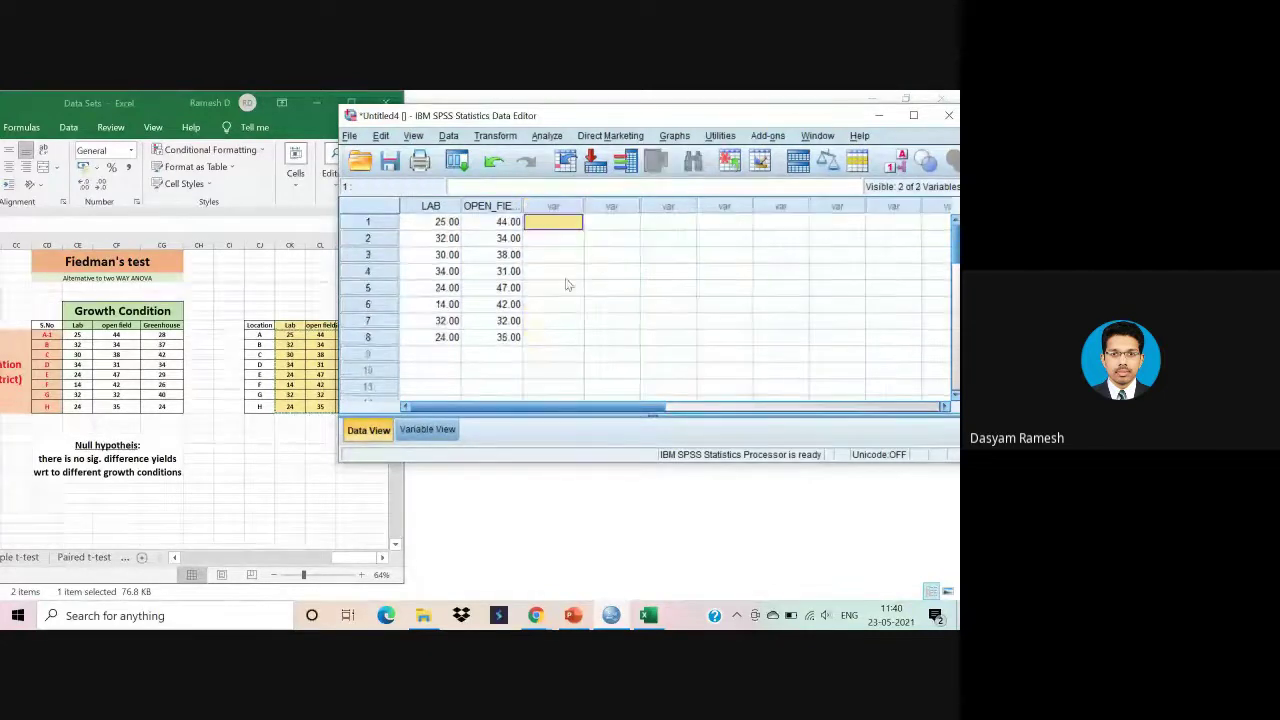
Rename the LAB and OPEN_FIELD variables X and Y, and return to the data values.
click(427, 429)
click(430, 202)
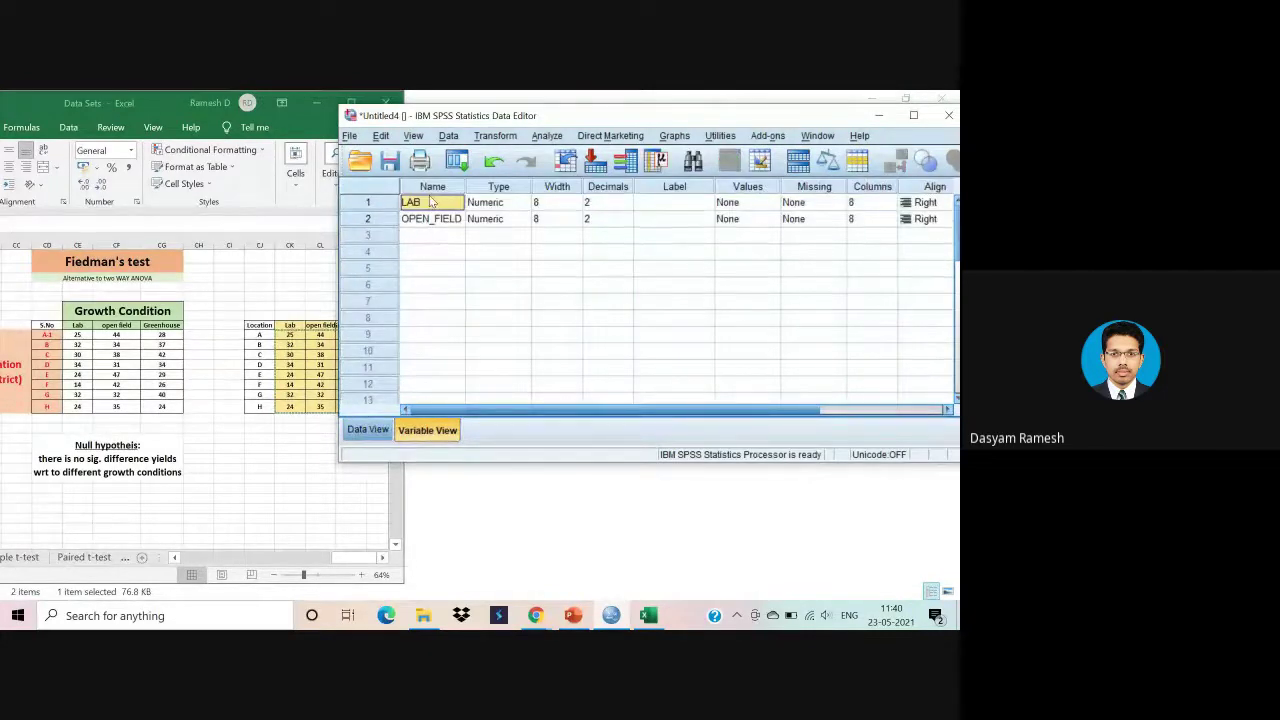
text(X)
key(Return)
text(Y)
key(Return)
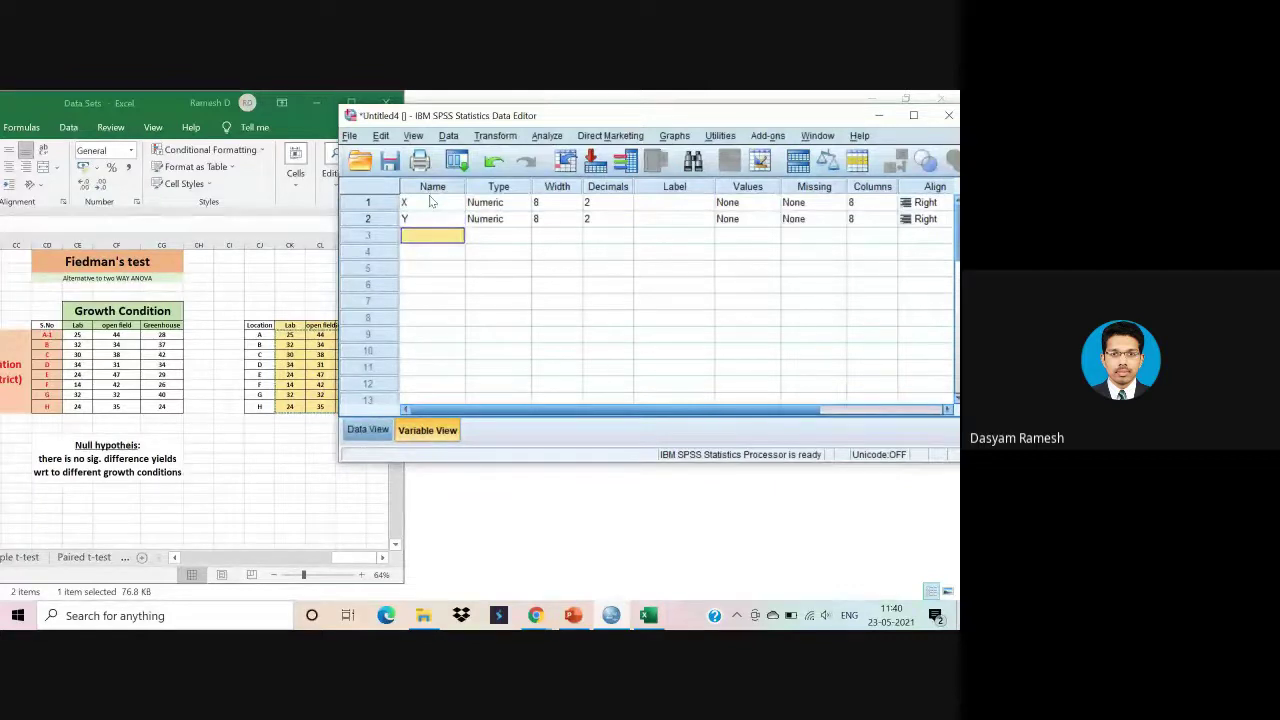
click(368, 429)
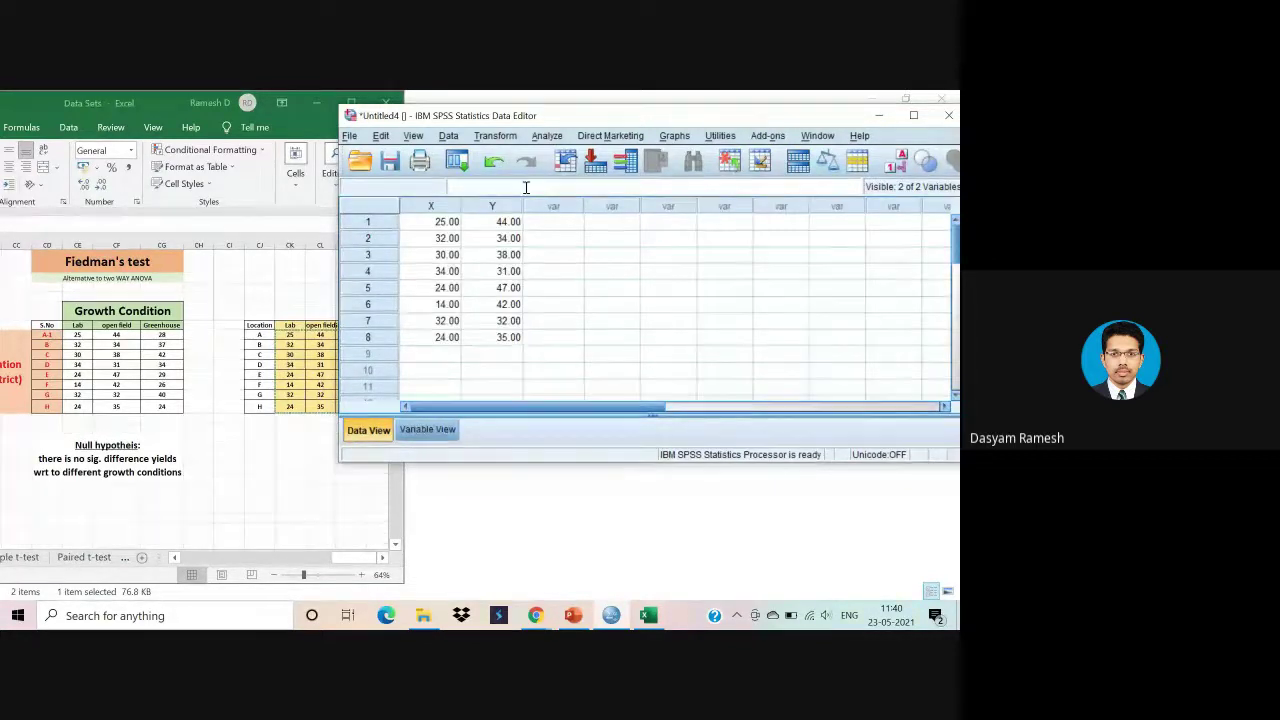
Start a Bivariate Correlations analysis and add X and Y as its variables.
click(549, 136)
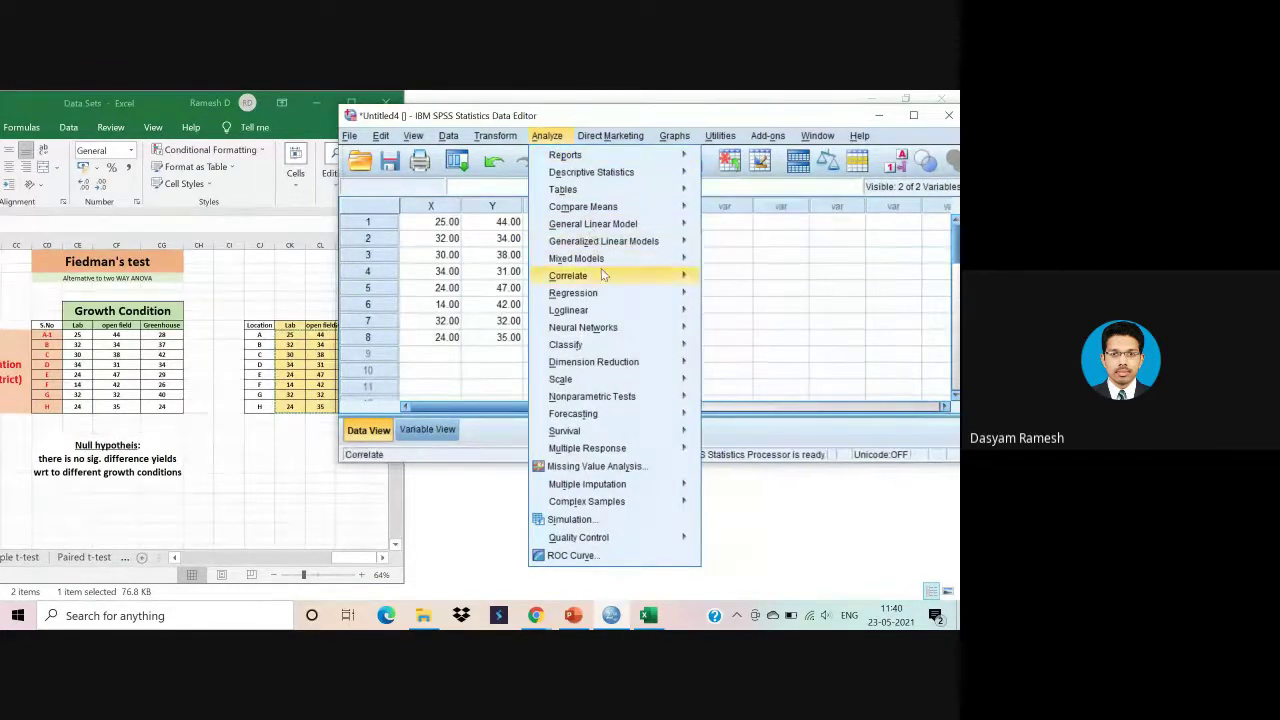
mouse_move(604, 276)
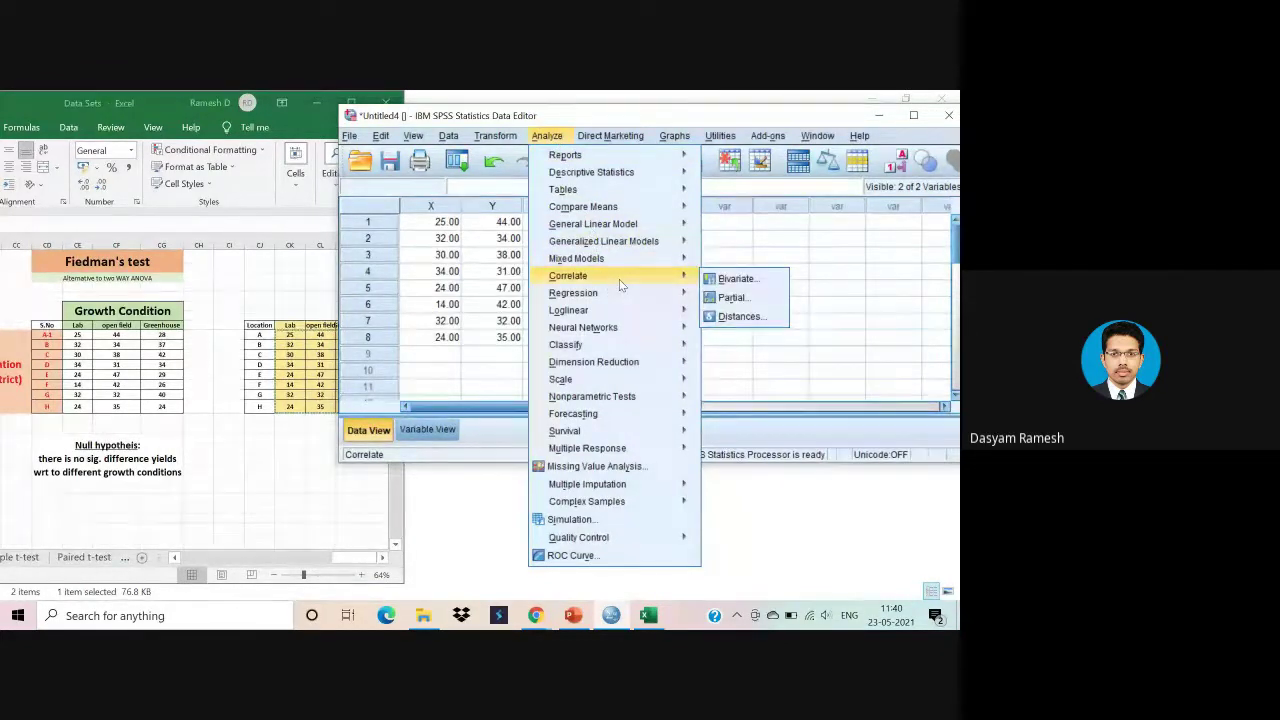
click(728, 284)
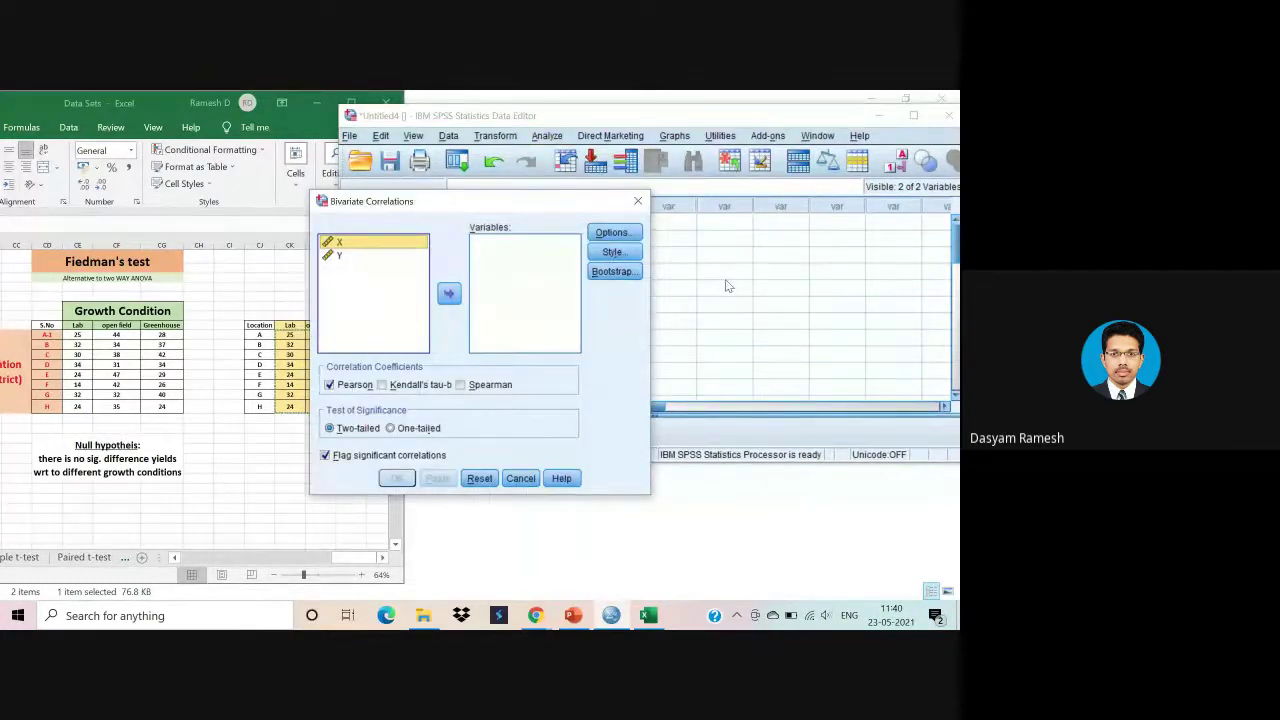
click(449, 293)
click(345, 244)
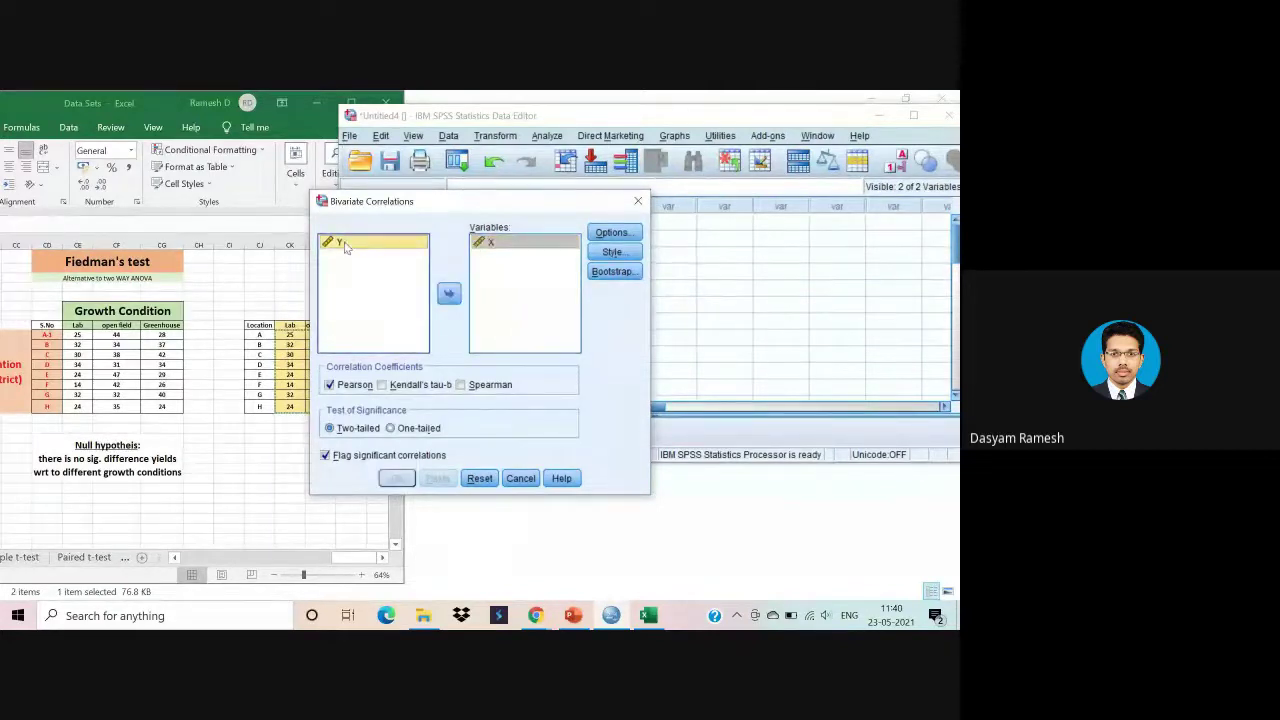
click(446, 292)
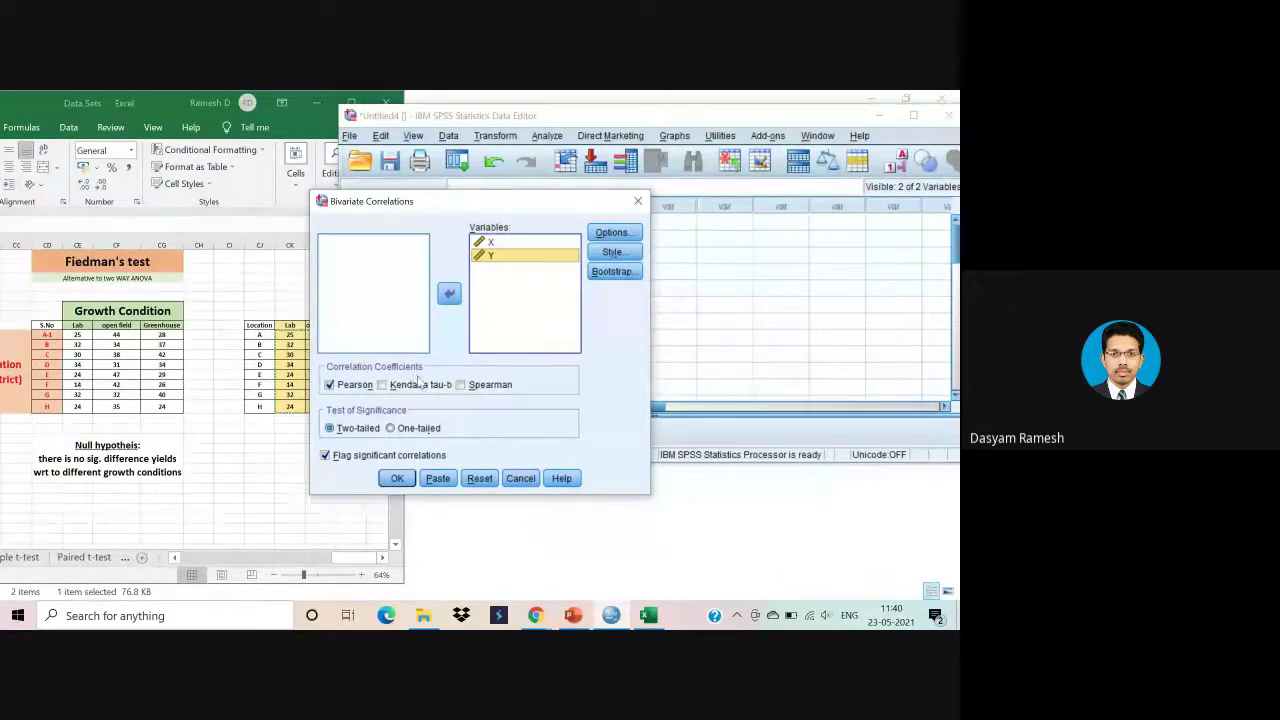
Include the Spearman coefficient alongside Pearson, leave Kendall's tau-b out, and run the two-tailed correlation.
click(461, 386)
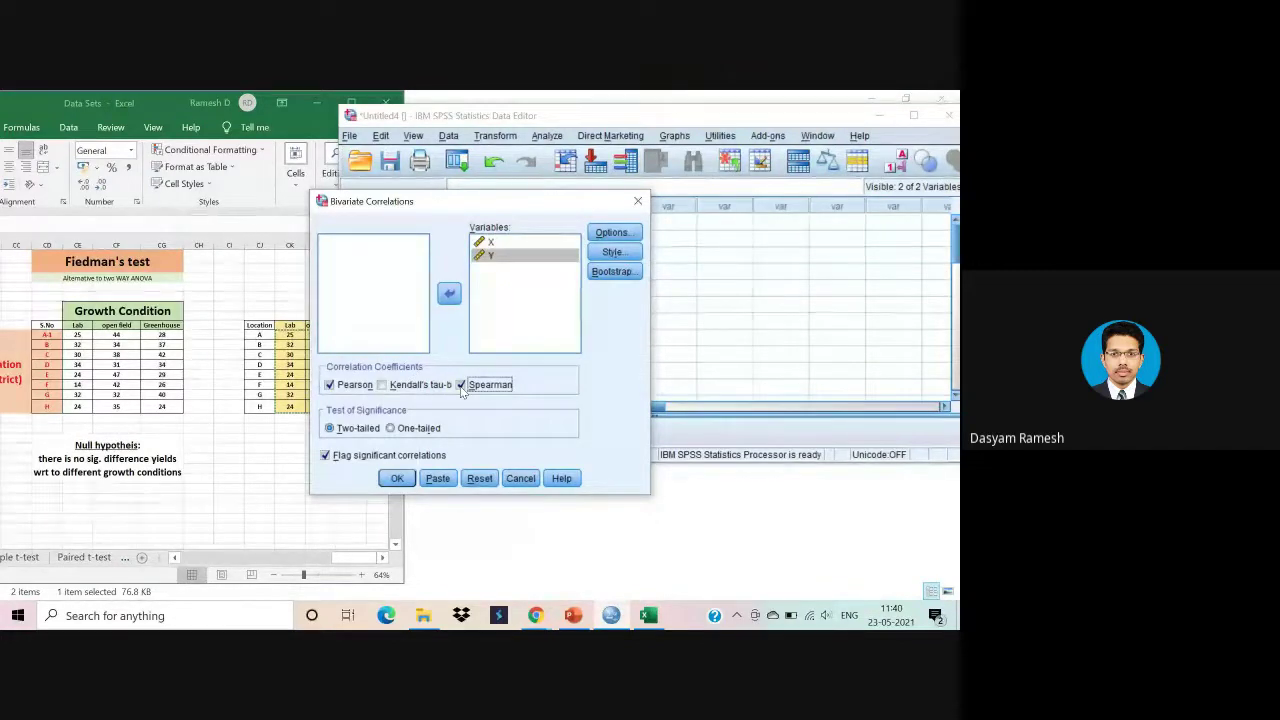
click(382, 388)
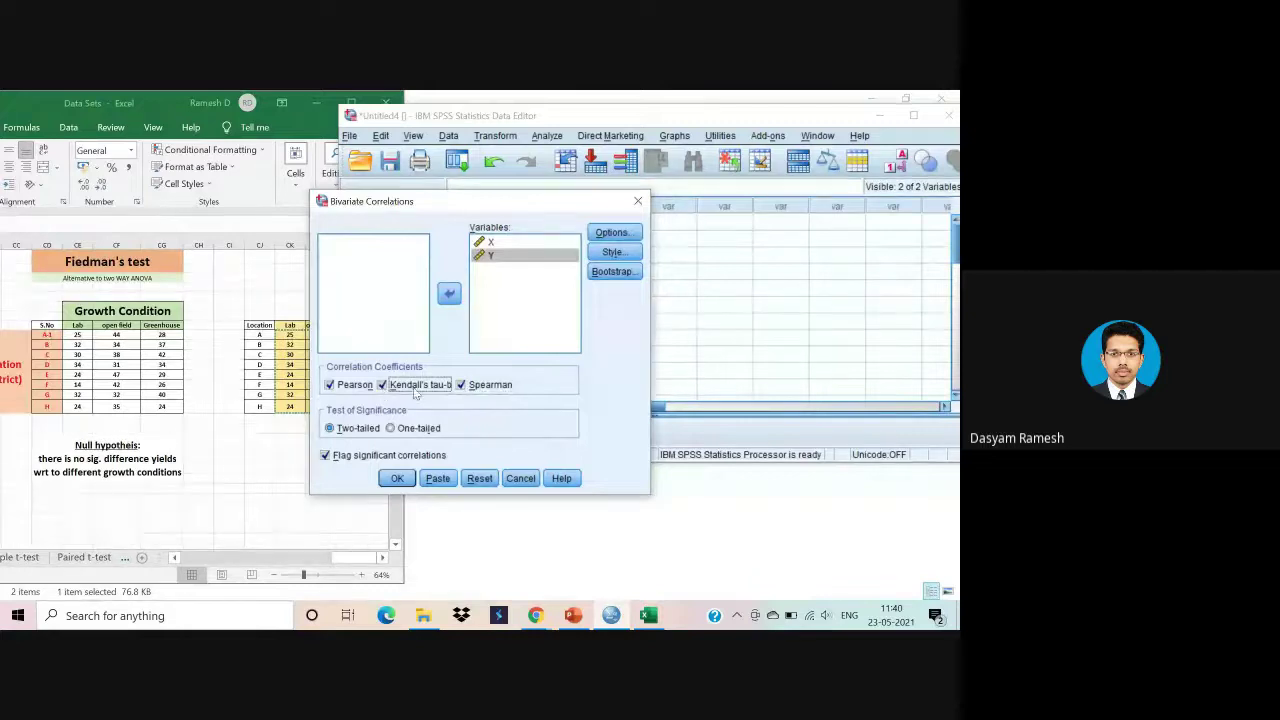
click(382, 386)
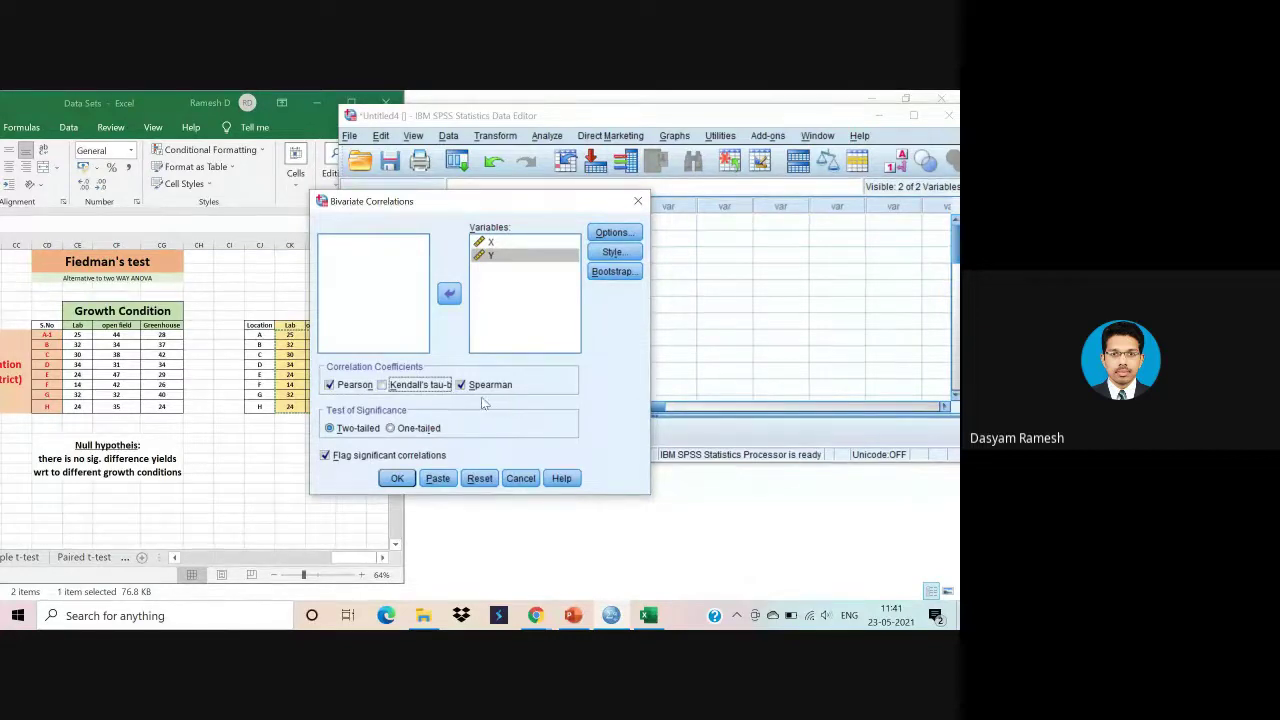
click(397, 478)
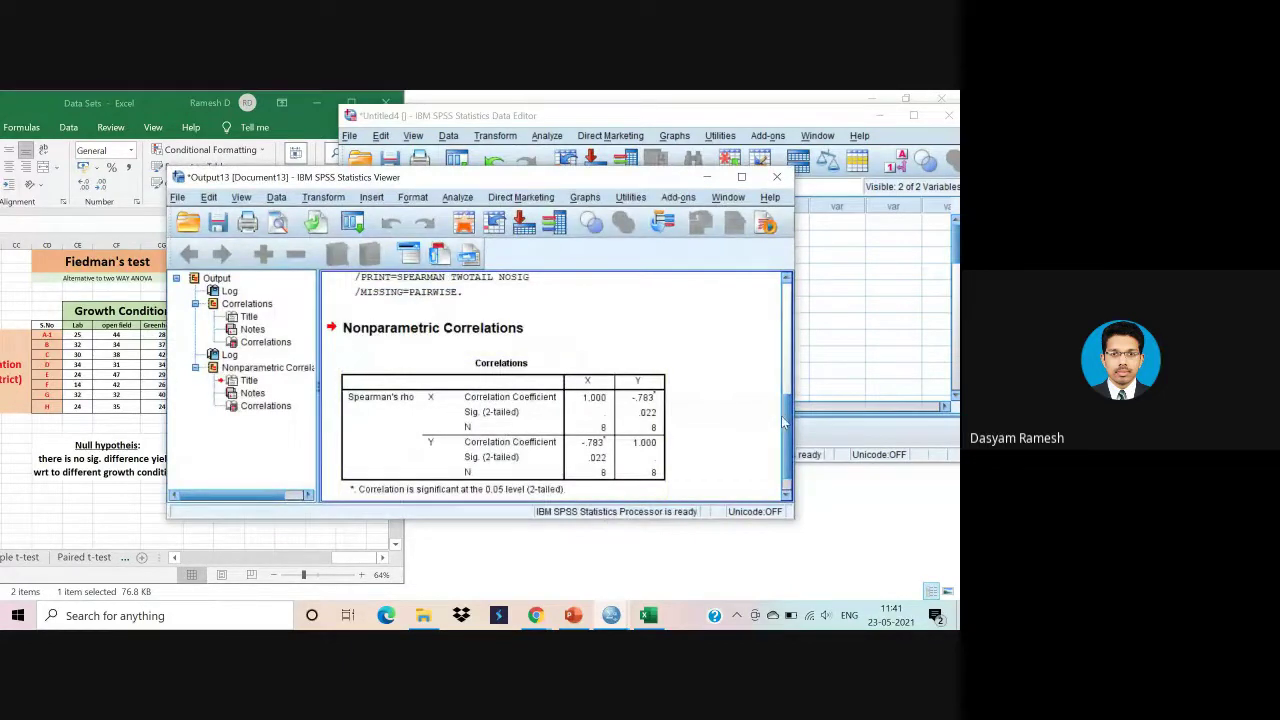
Compare the Pearson Correlations table with the Spearman's rho table for X and Y in the output.
drag(783, 420, 781, 356)
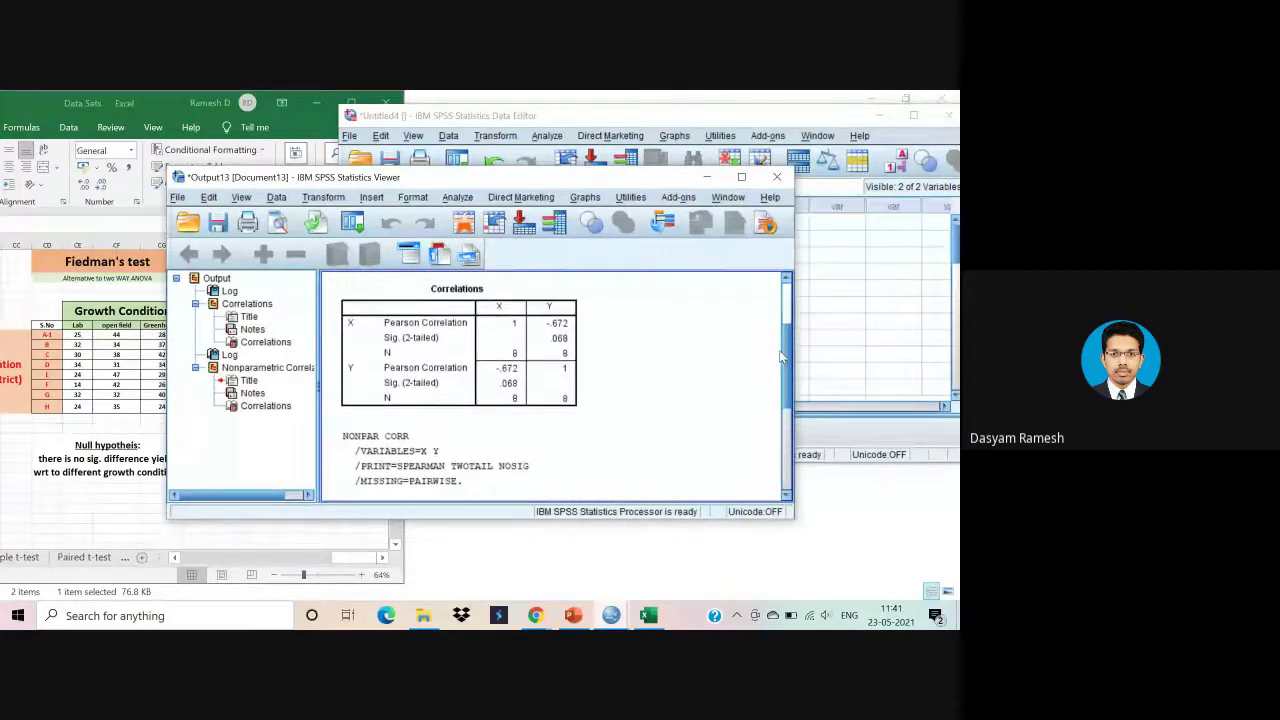
click(556, 346)
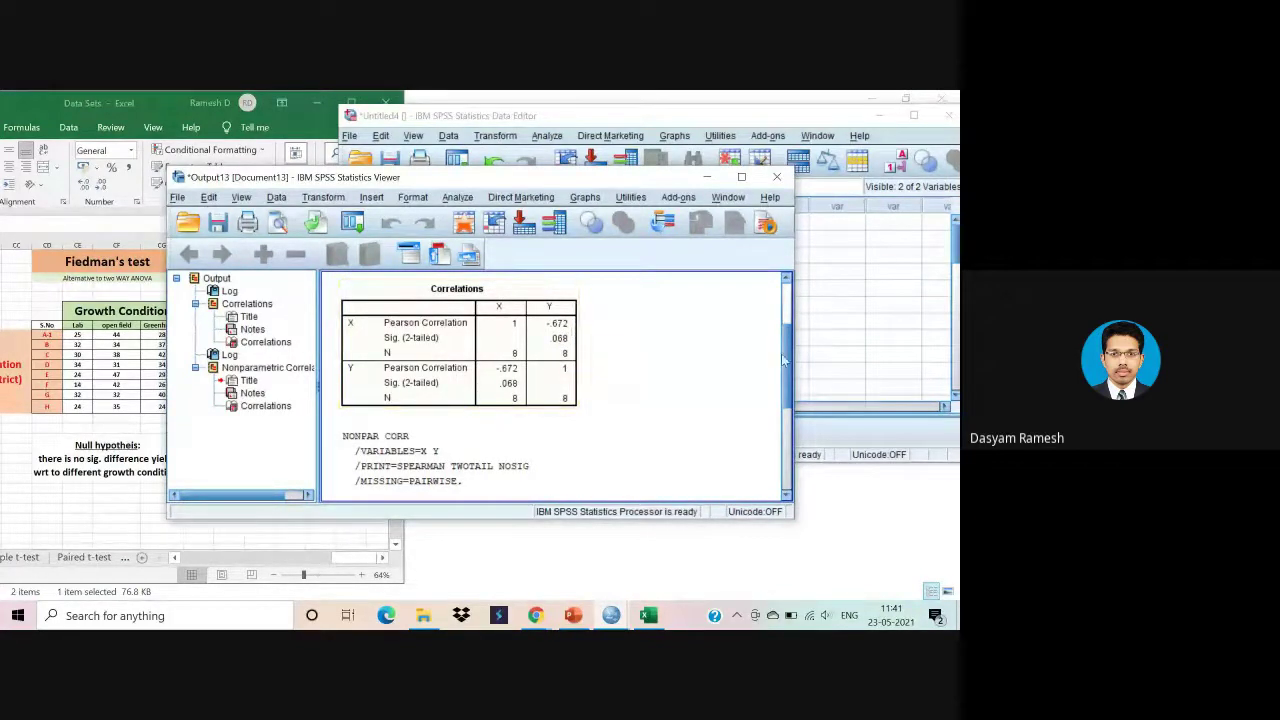
scroll(784, 360, down, 5)
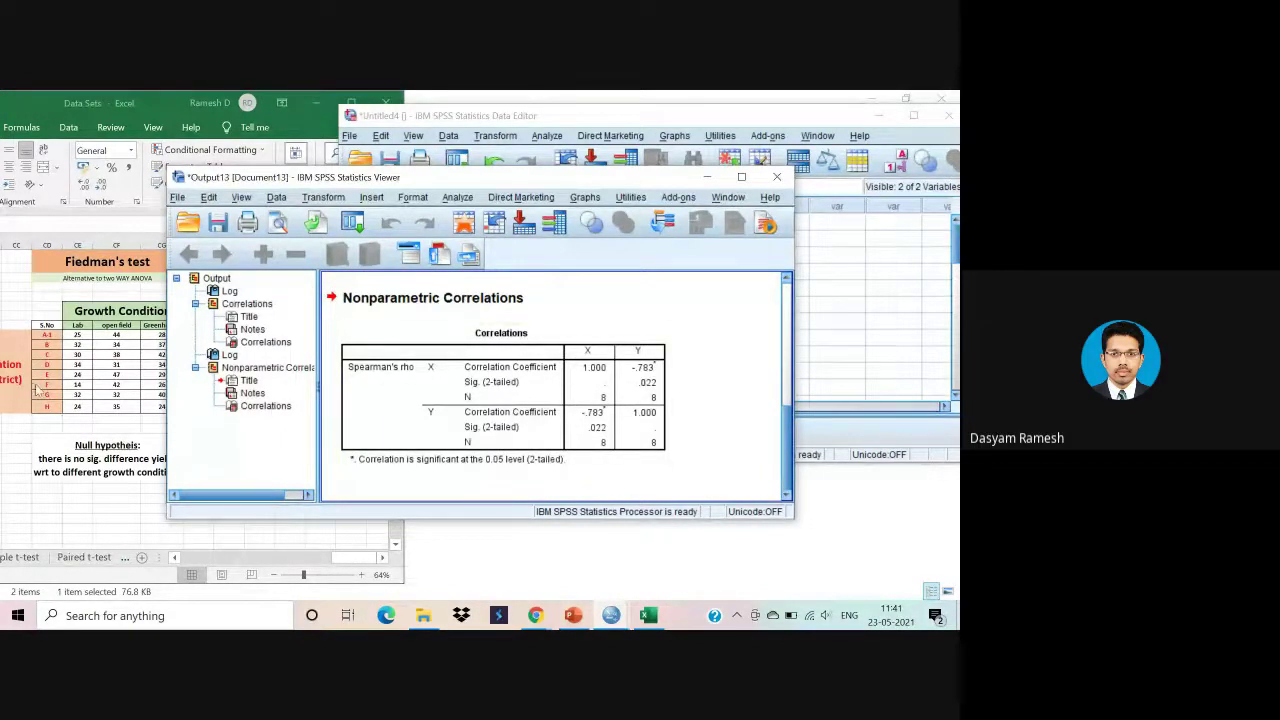
Switch to the Excel data sets and look back from Friedman's test through the earlier tests to Chi square Goodness of Fit.
click(190, 546)
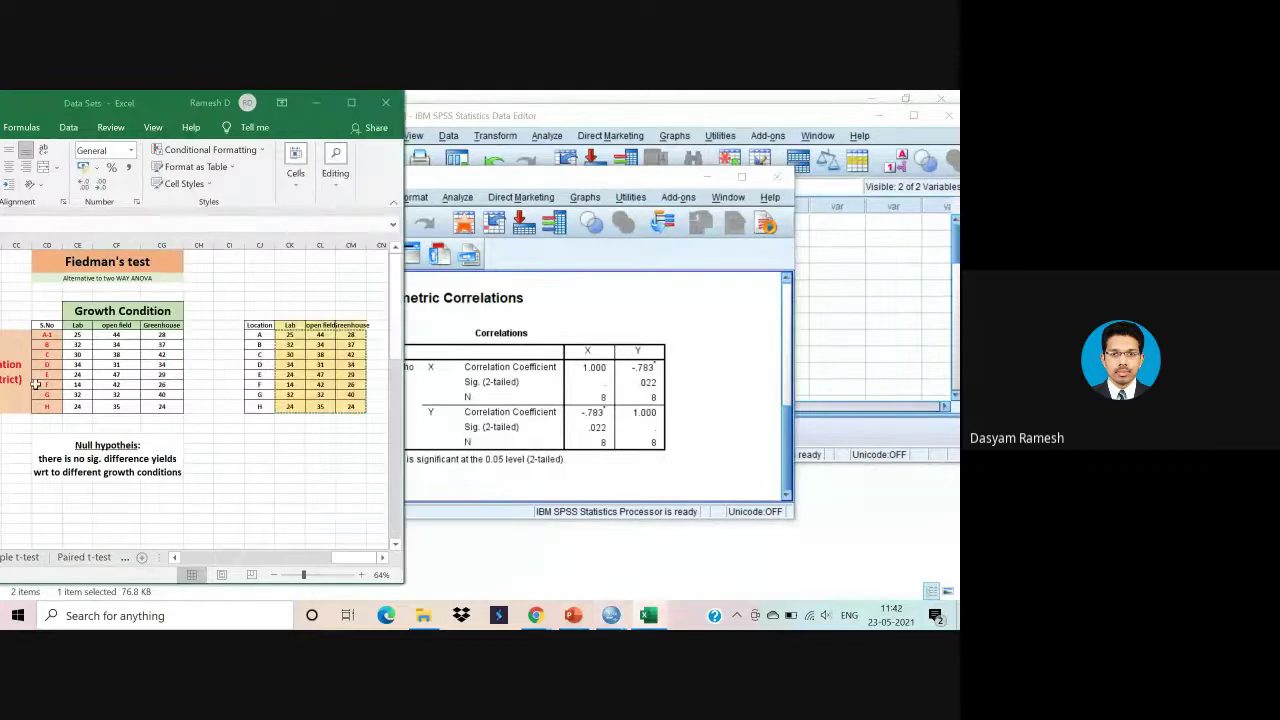
click(175, 557)
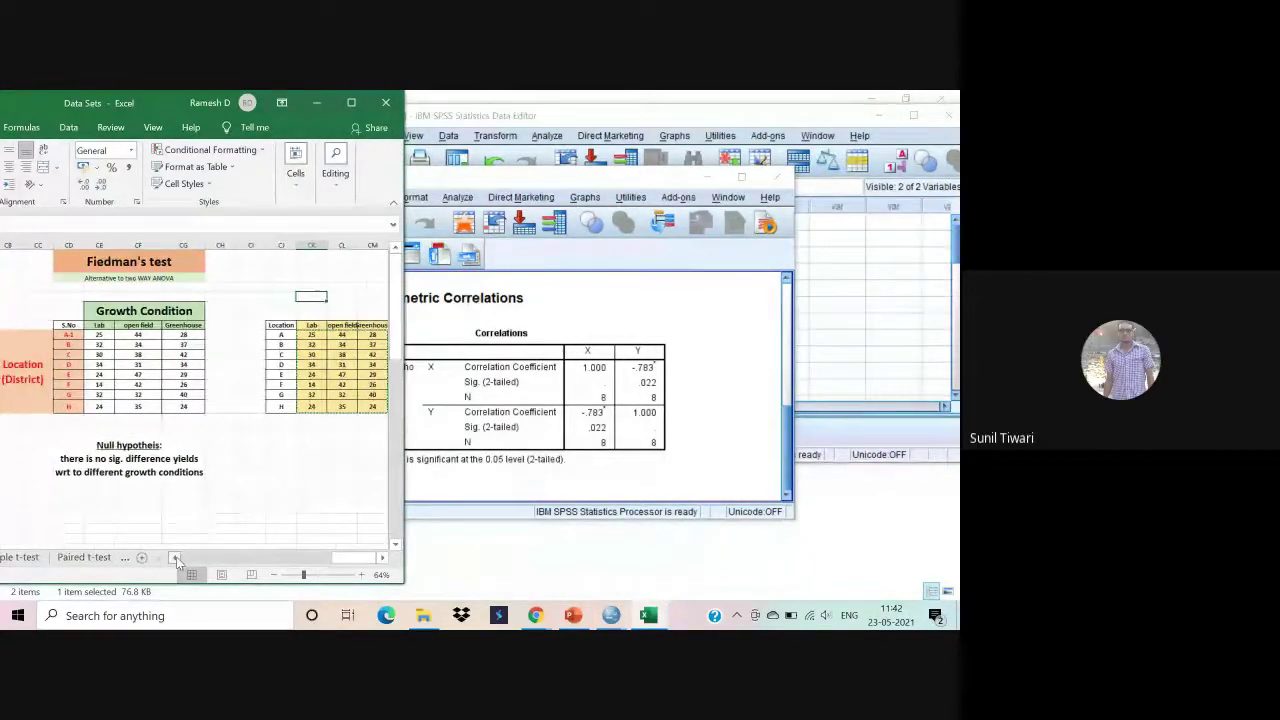
drag(176, 558, 176, 558)
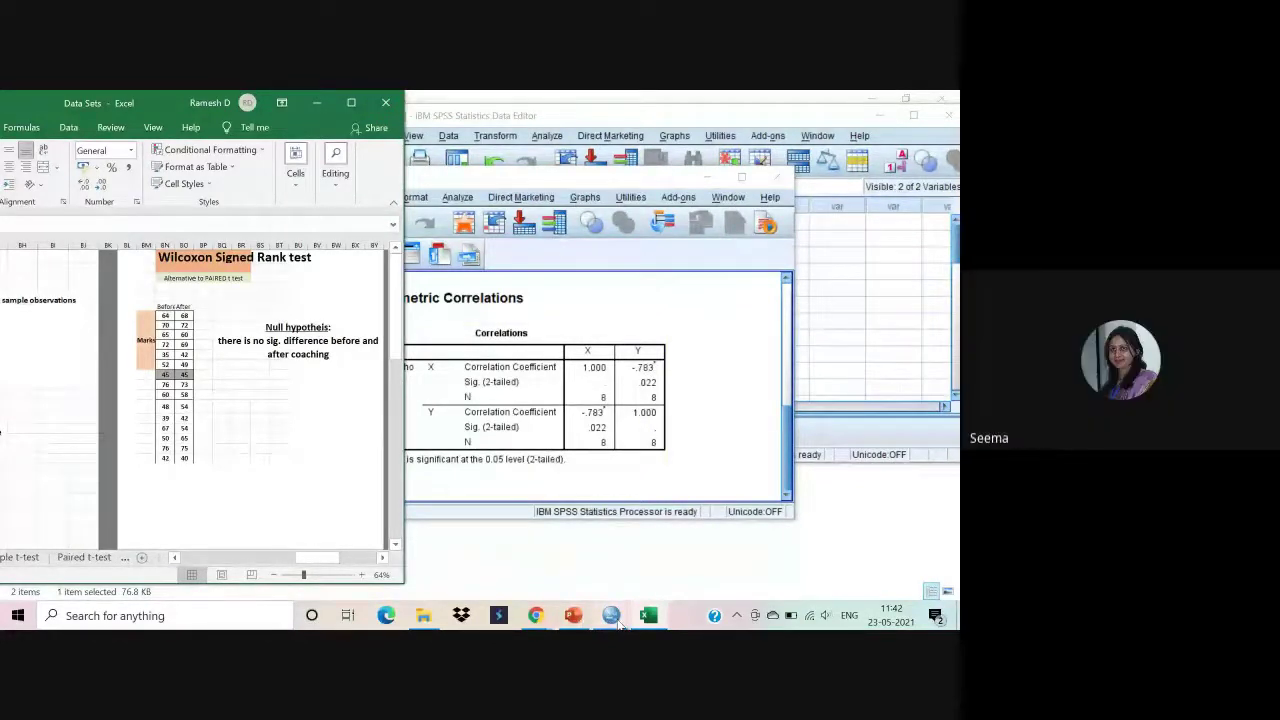
mouse_move(619, 624)
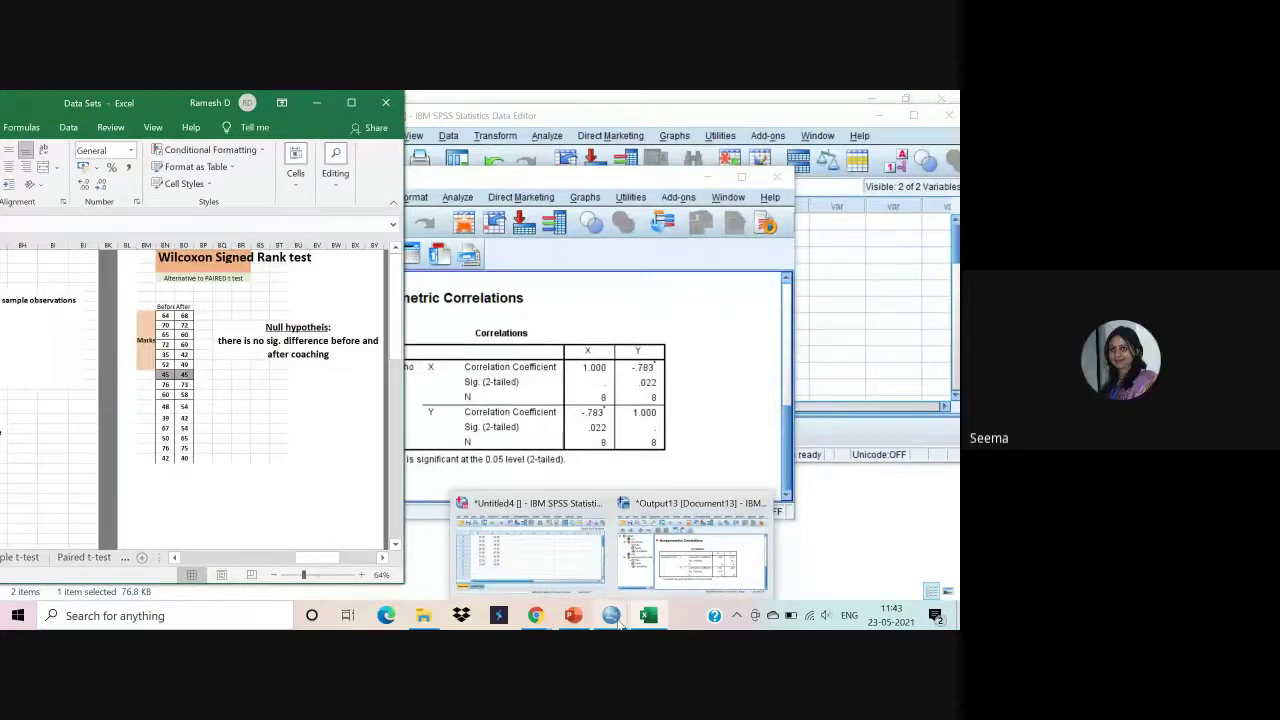
click(191, 558)
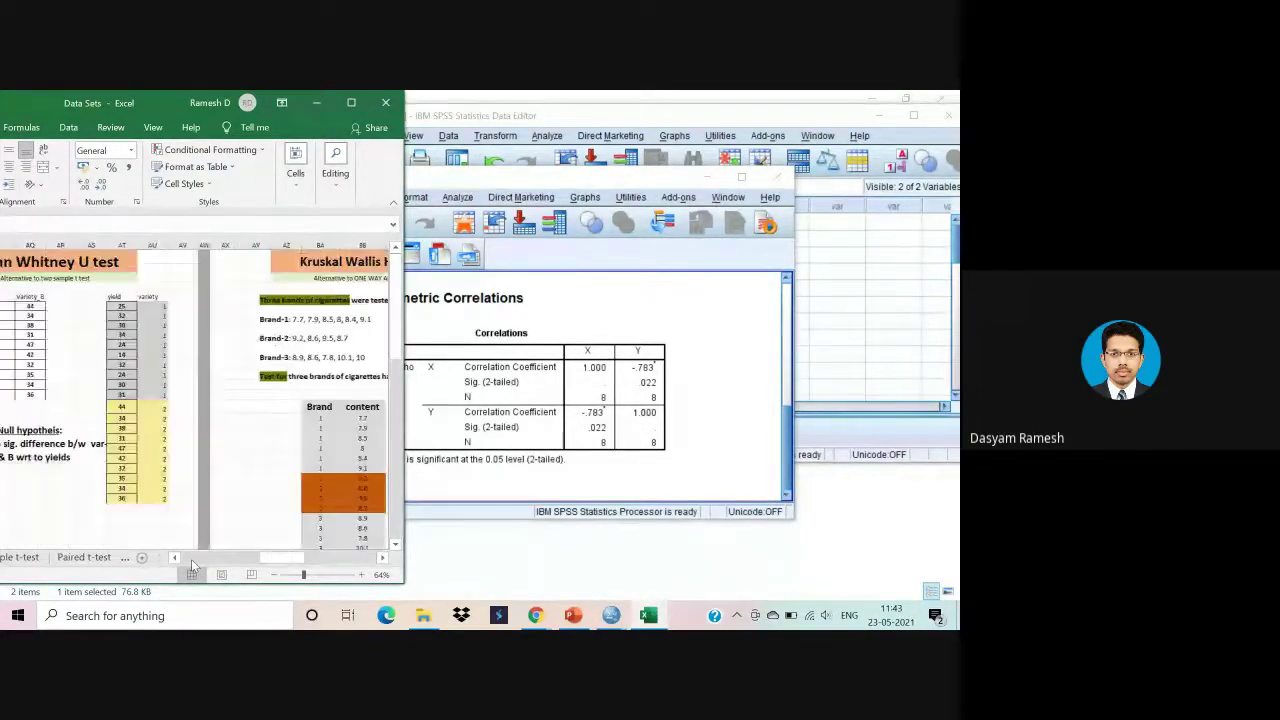
click(191, 559)
click(191, 559)
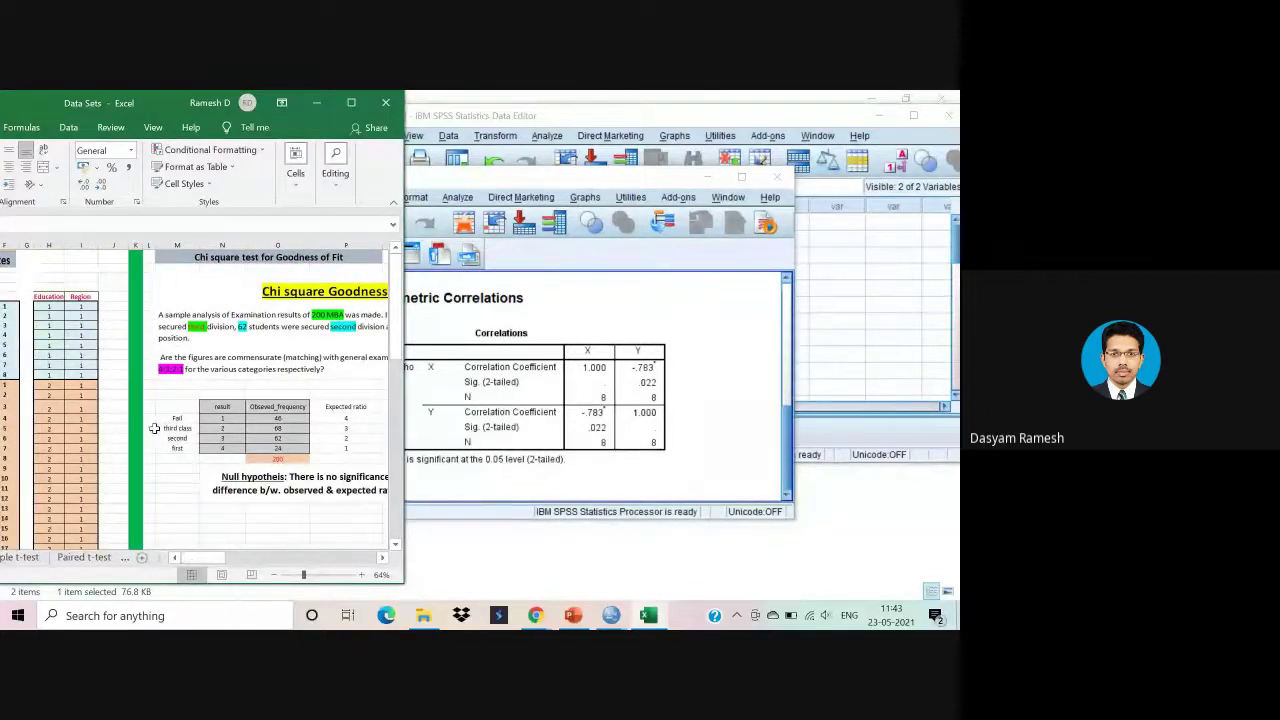
drag(154, 93, 278, 99)
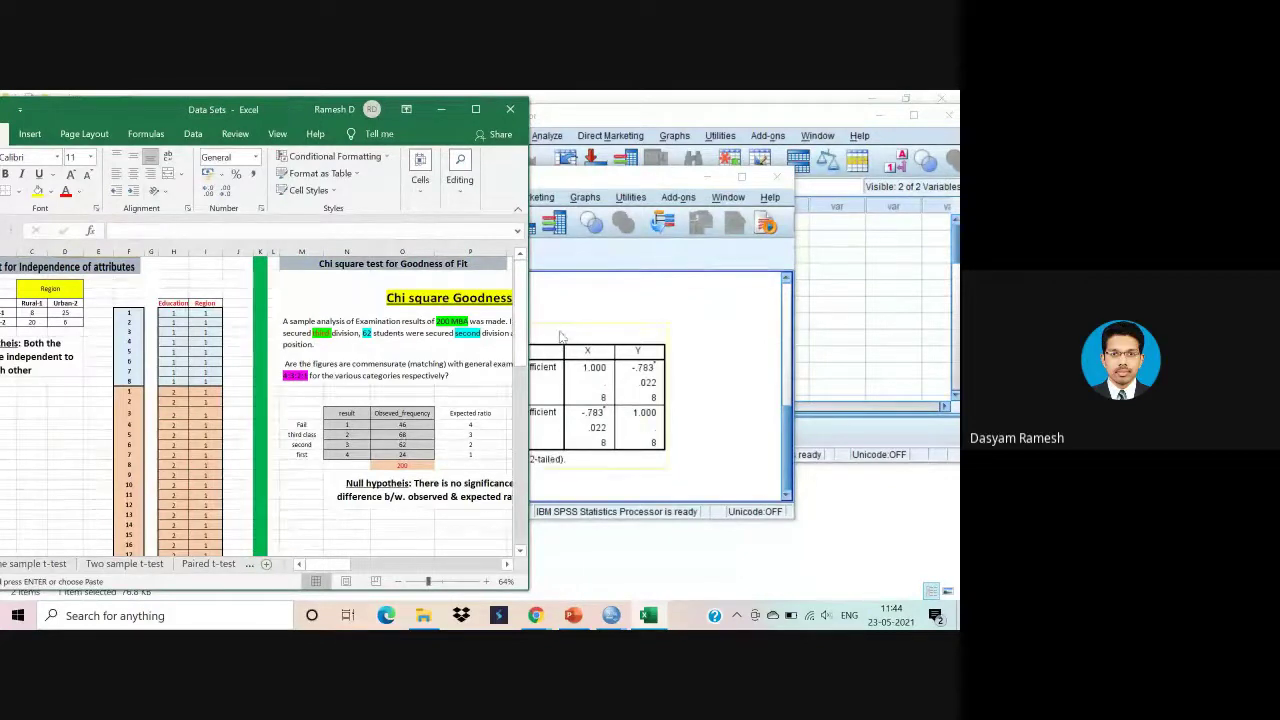
Switch to the PowerPoint workshop presentation and go back past the list of nonparametric tests to the F-test slide.
click(573, 615)
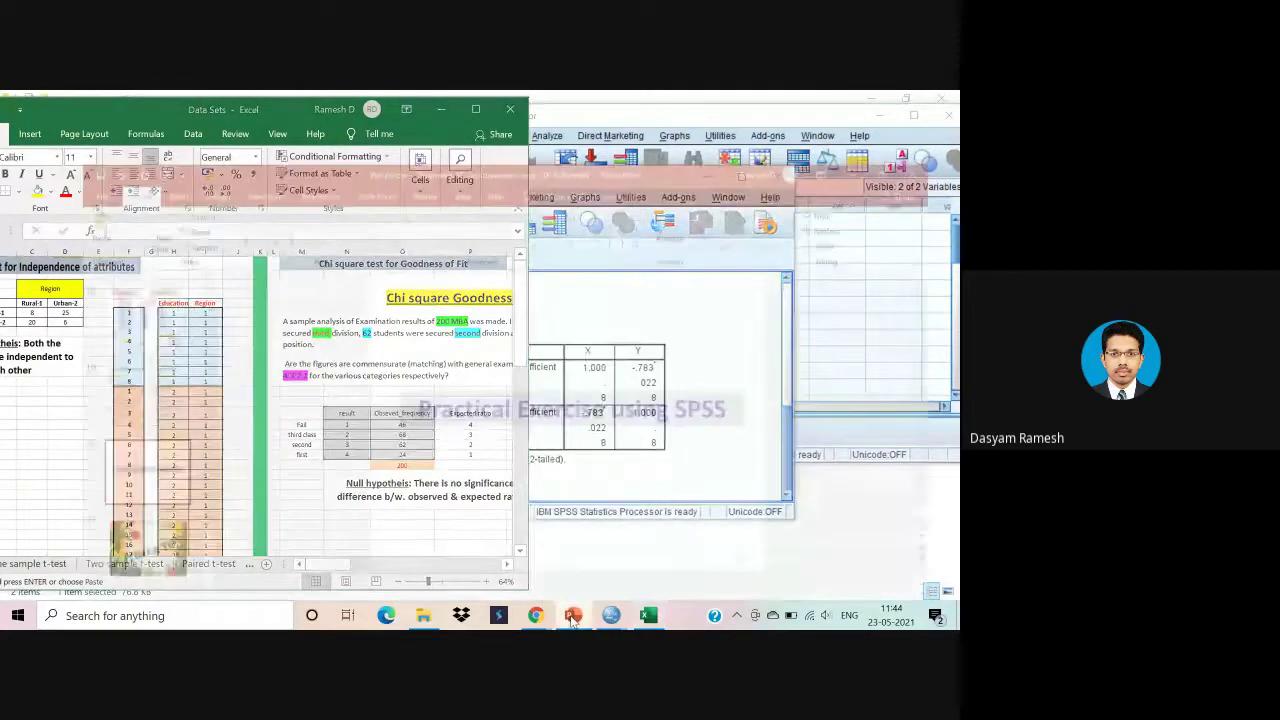
scroll(954, 276, up, 4)
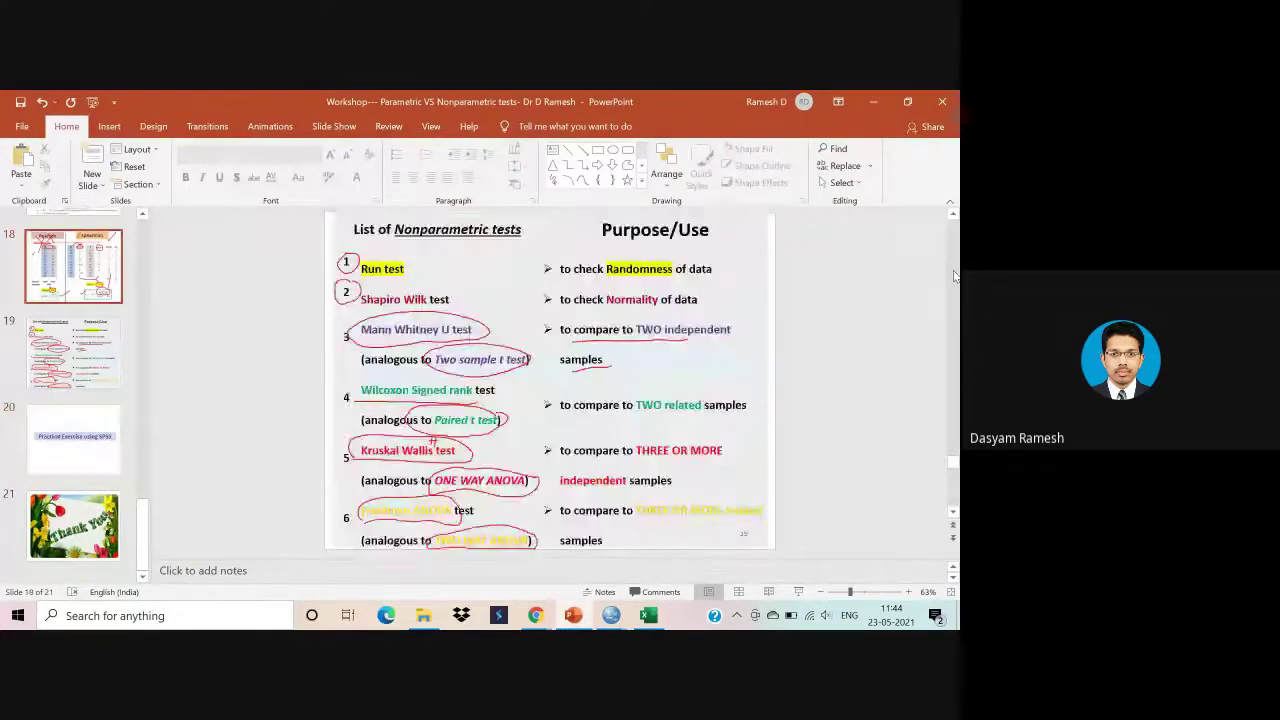
scroll(954, 276, up, 3)
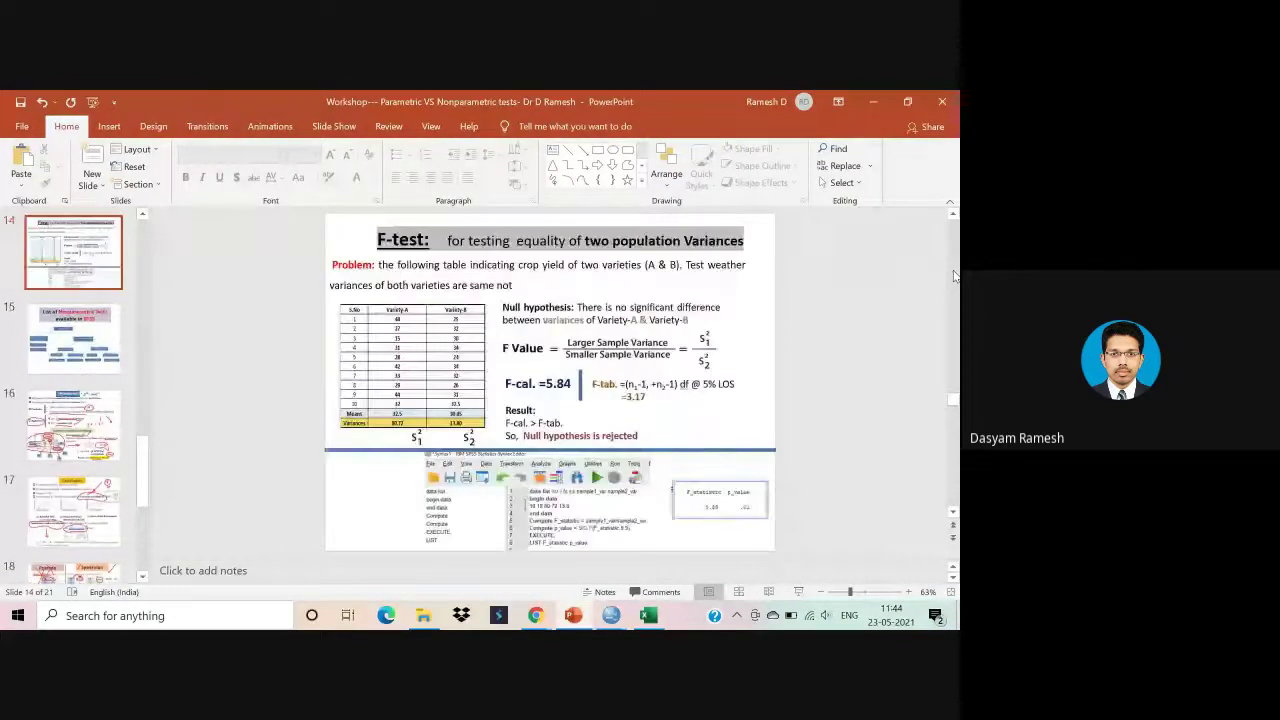